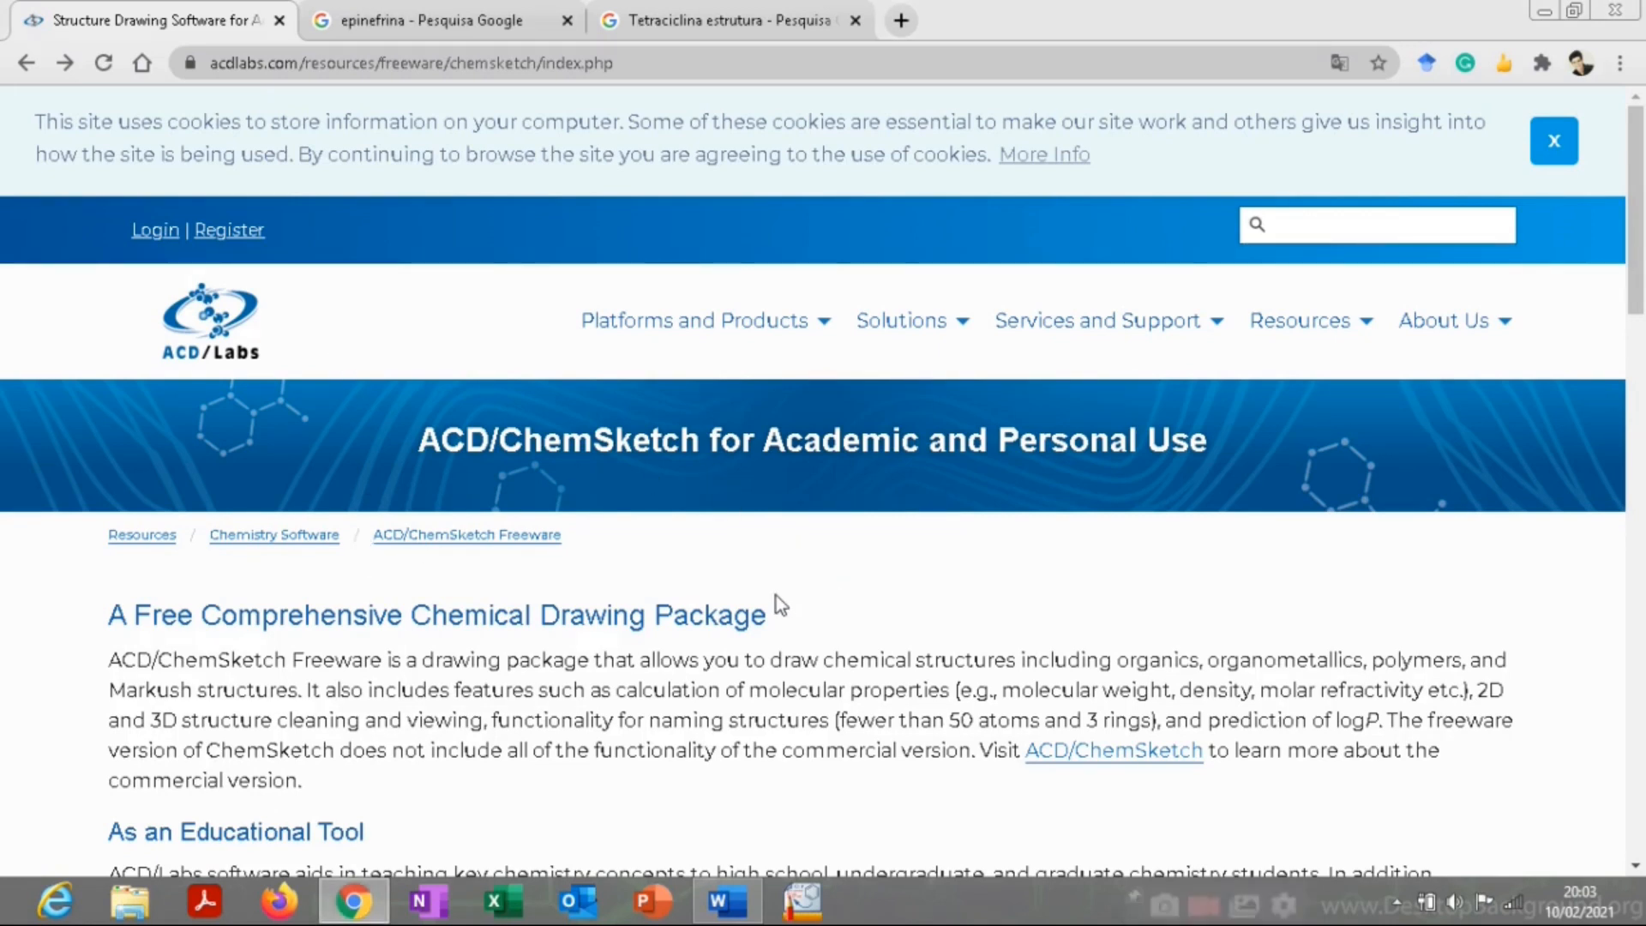
Check the freeware download section of the web page, switch to ChemSketch and dismiss its startup product and tip dialogs.
scroll(633, 566, down, 8)
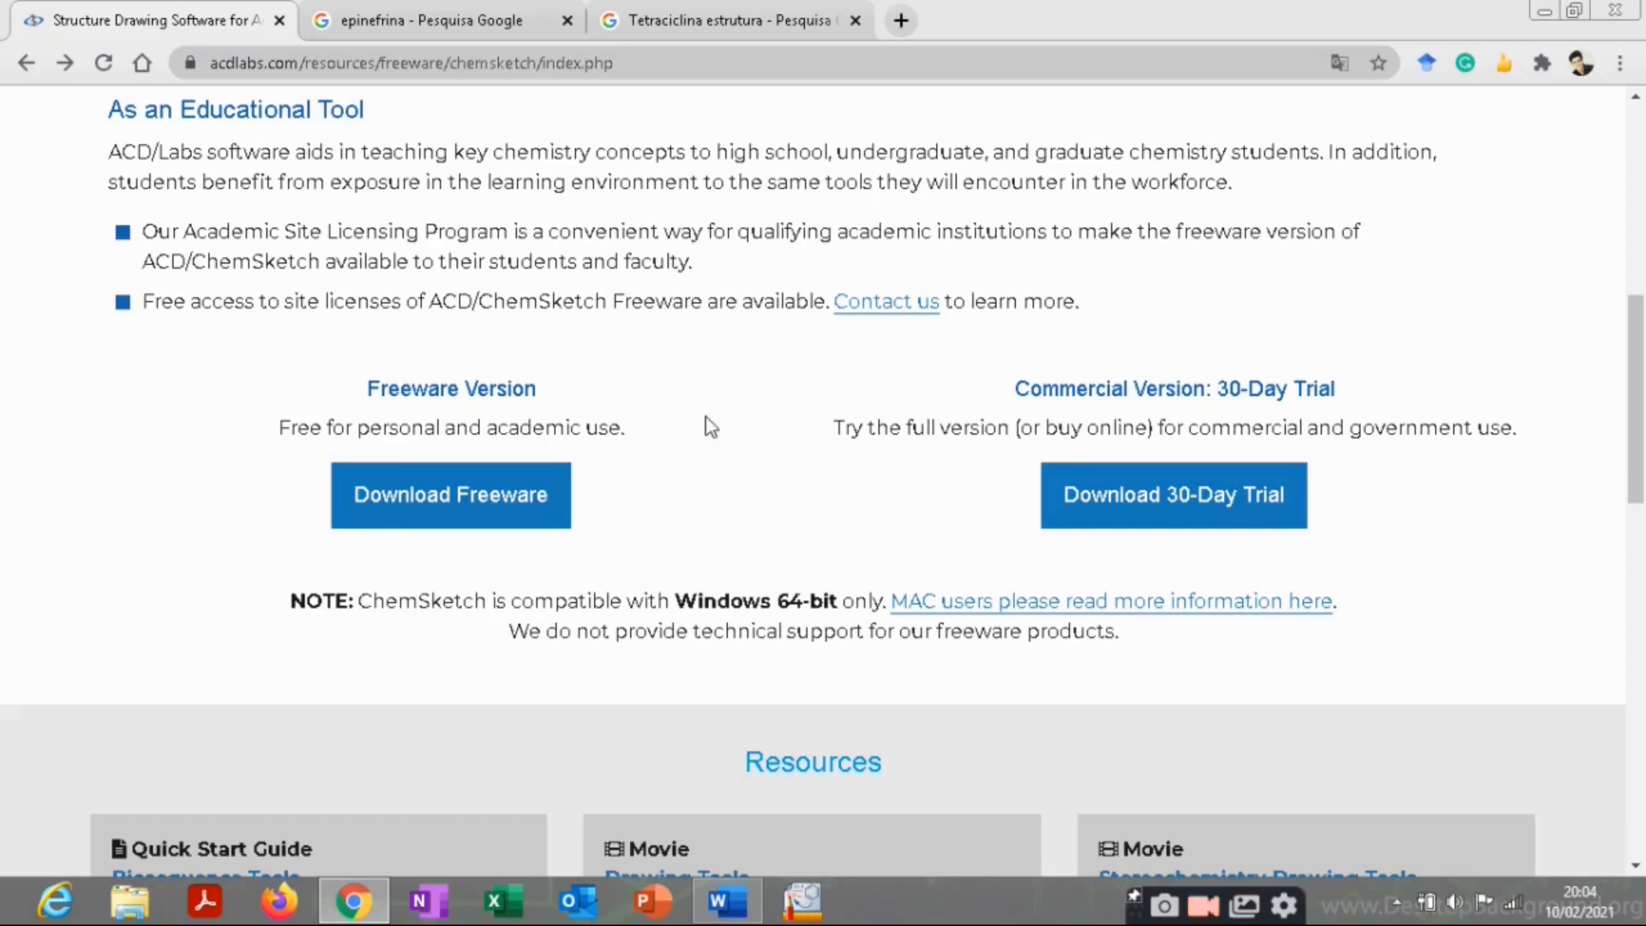
click(808, 905)
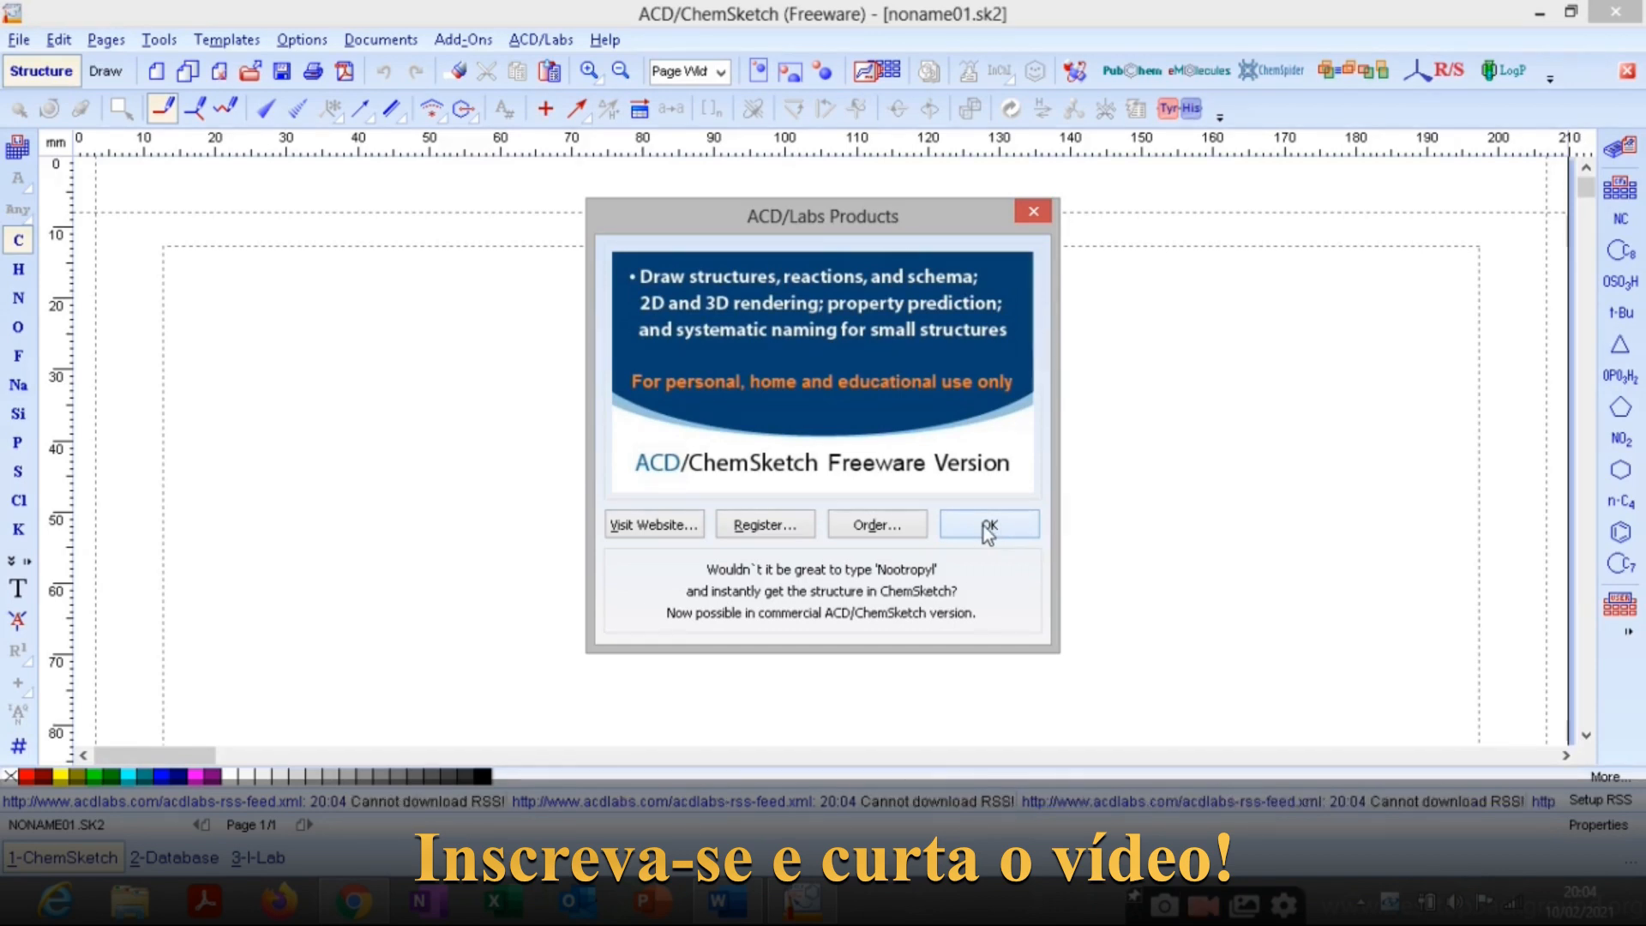
click(989, 526)
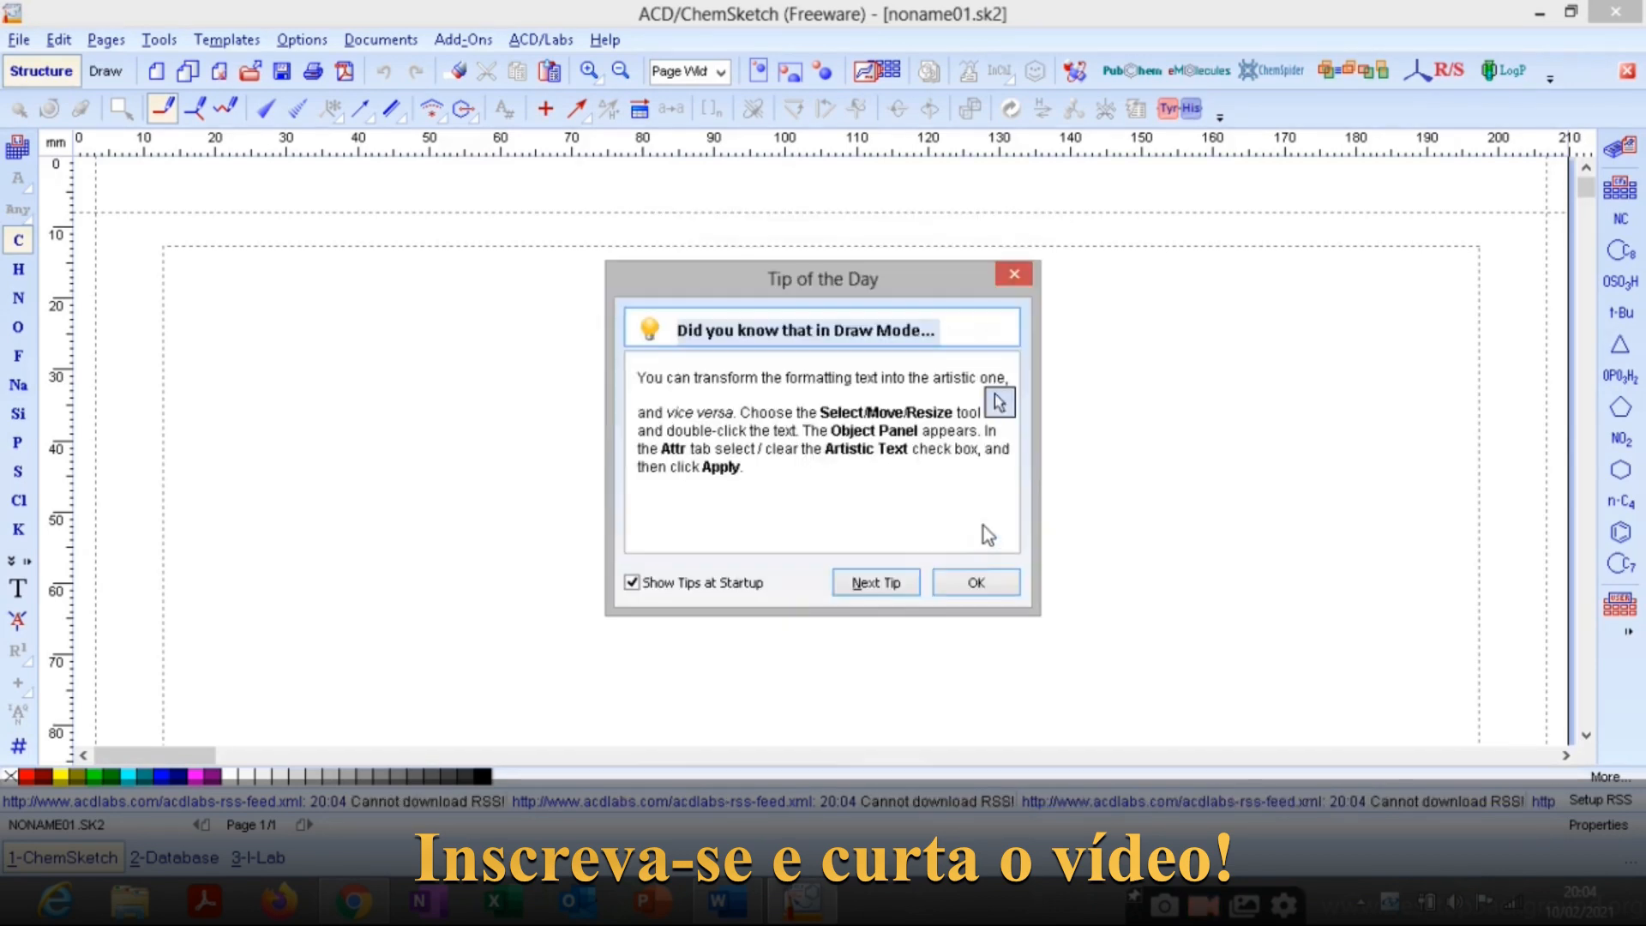
click(975, 586)
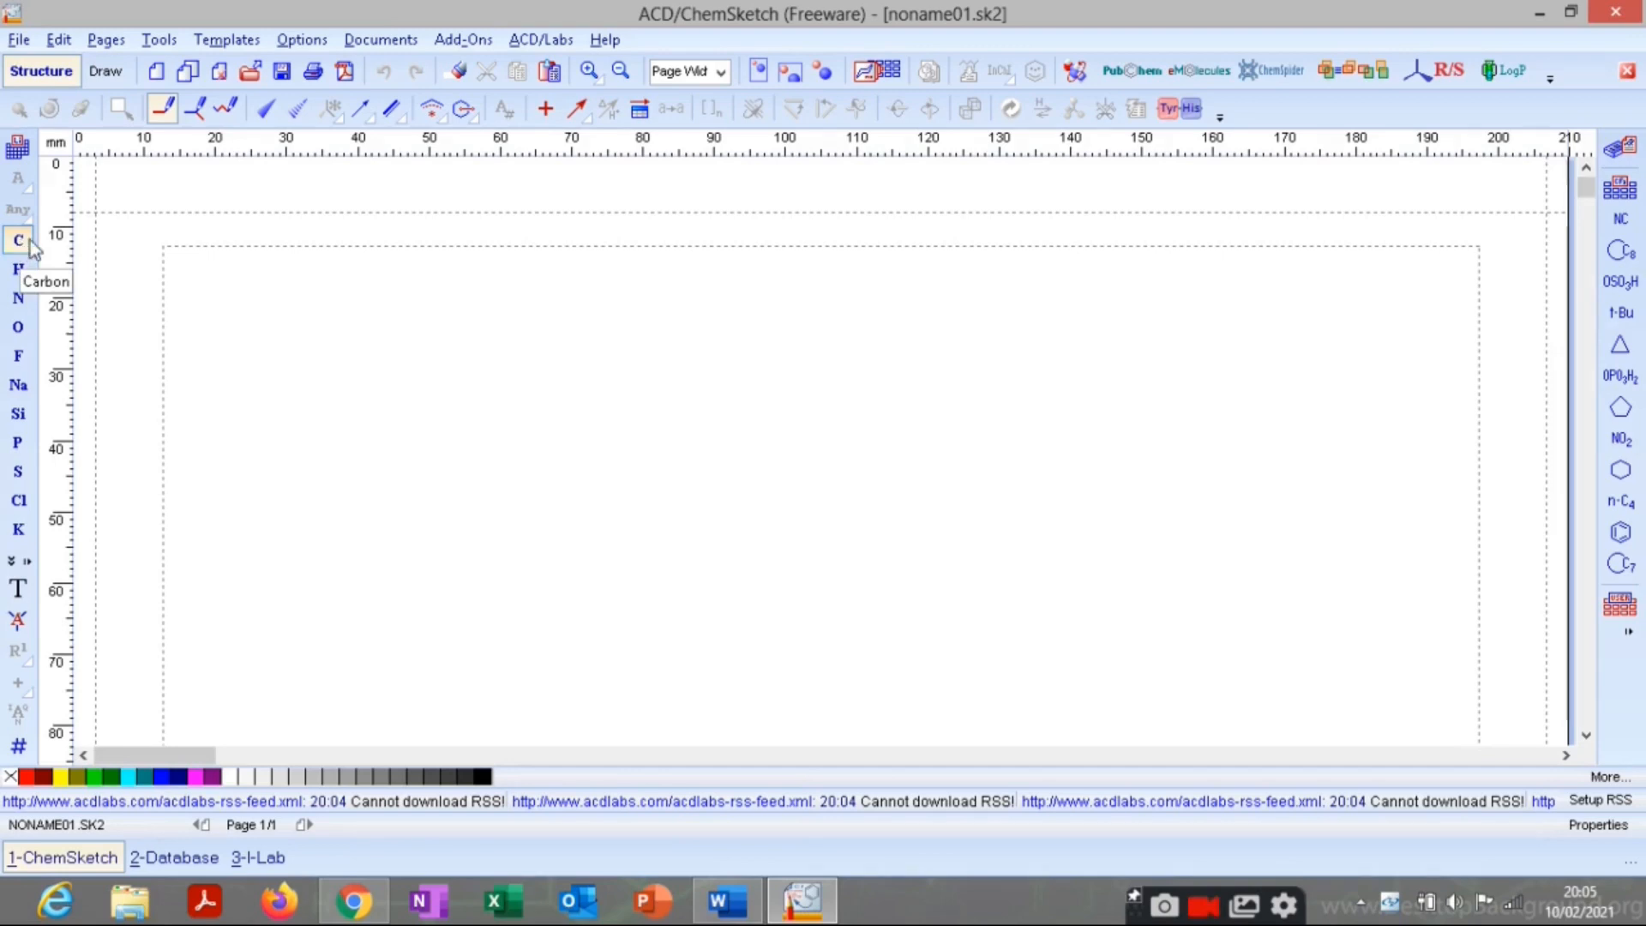
Place six separate carbon atoms as CH4 molecules in the upper-left area of the page.
click(310, 384)
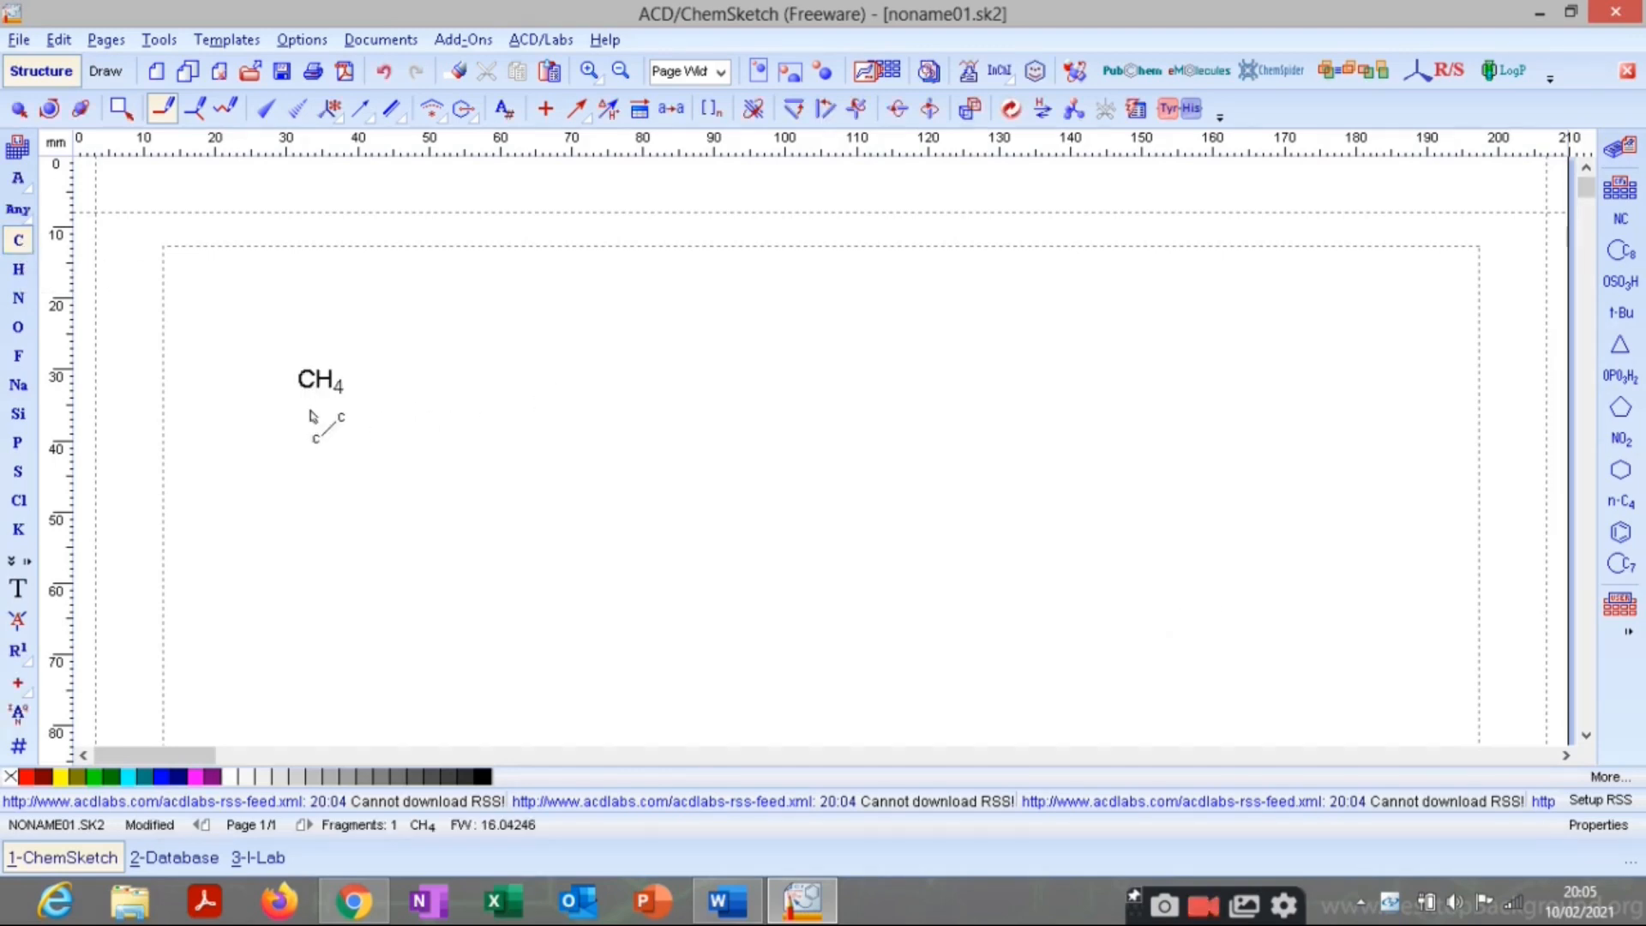
click(408, 385)
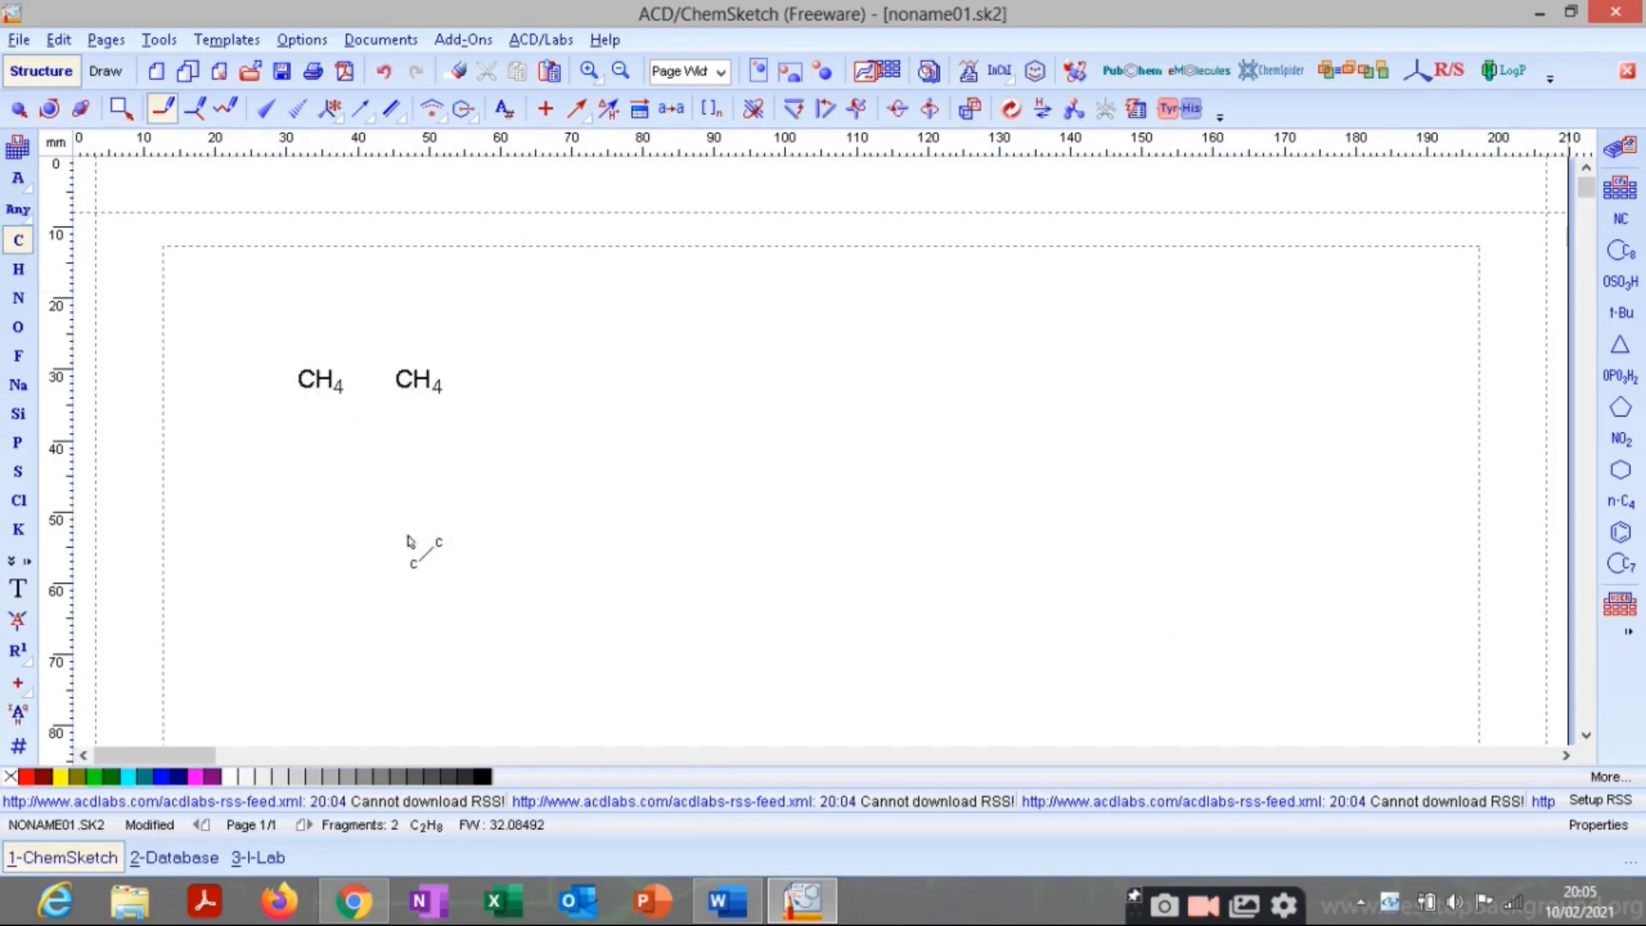
click(314, 446)
click(415, 424)
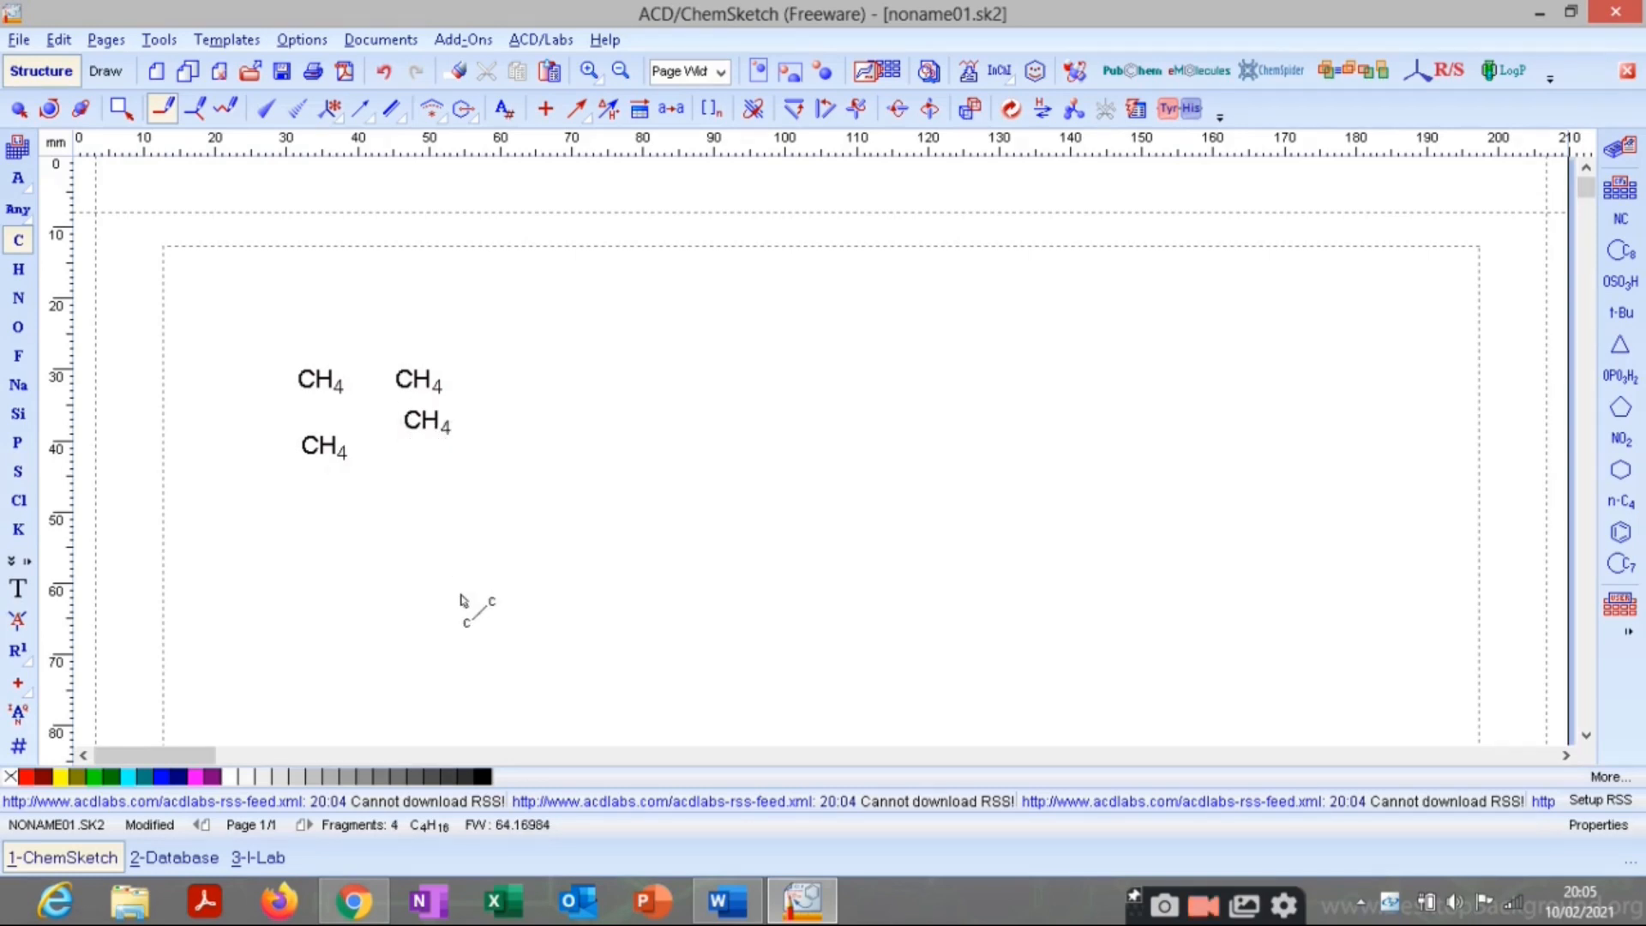
click(454, 498)
click(593, 403)
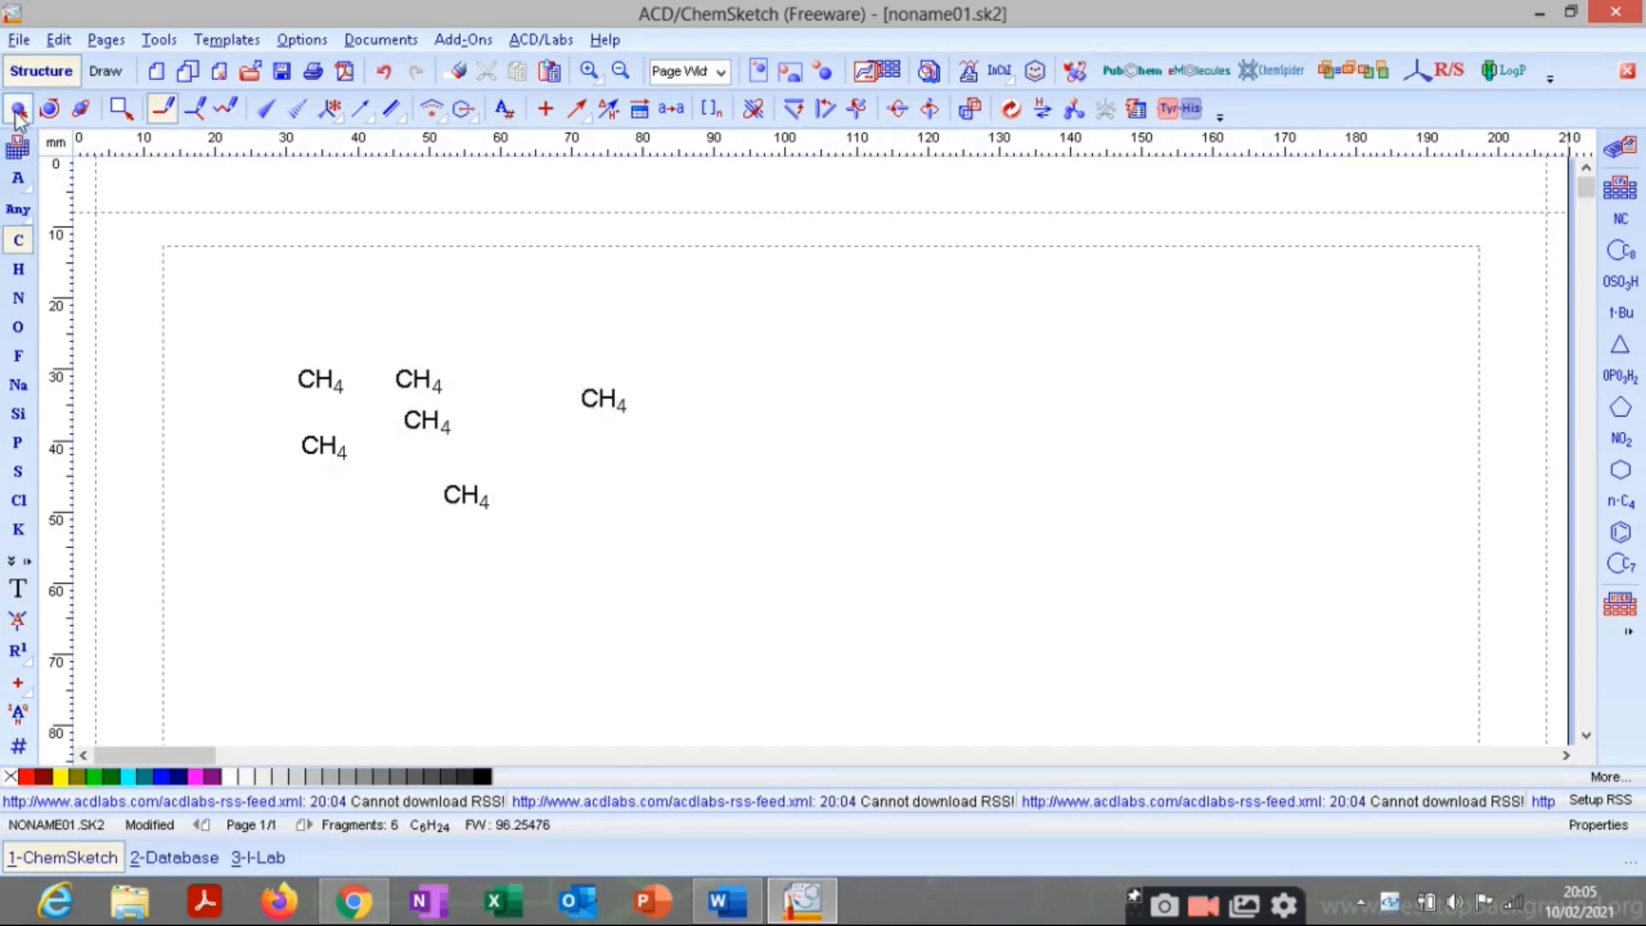
Practise selecting all six CH4 molecules together with Select/Move and clearing the selection.
click(18, 109)
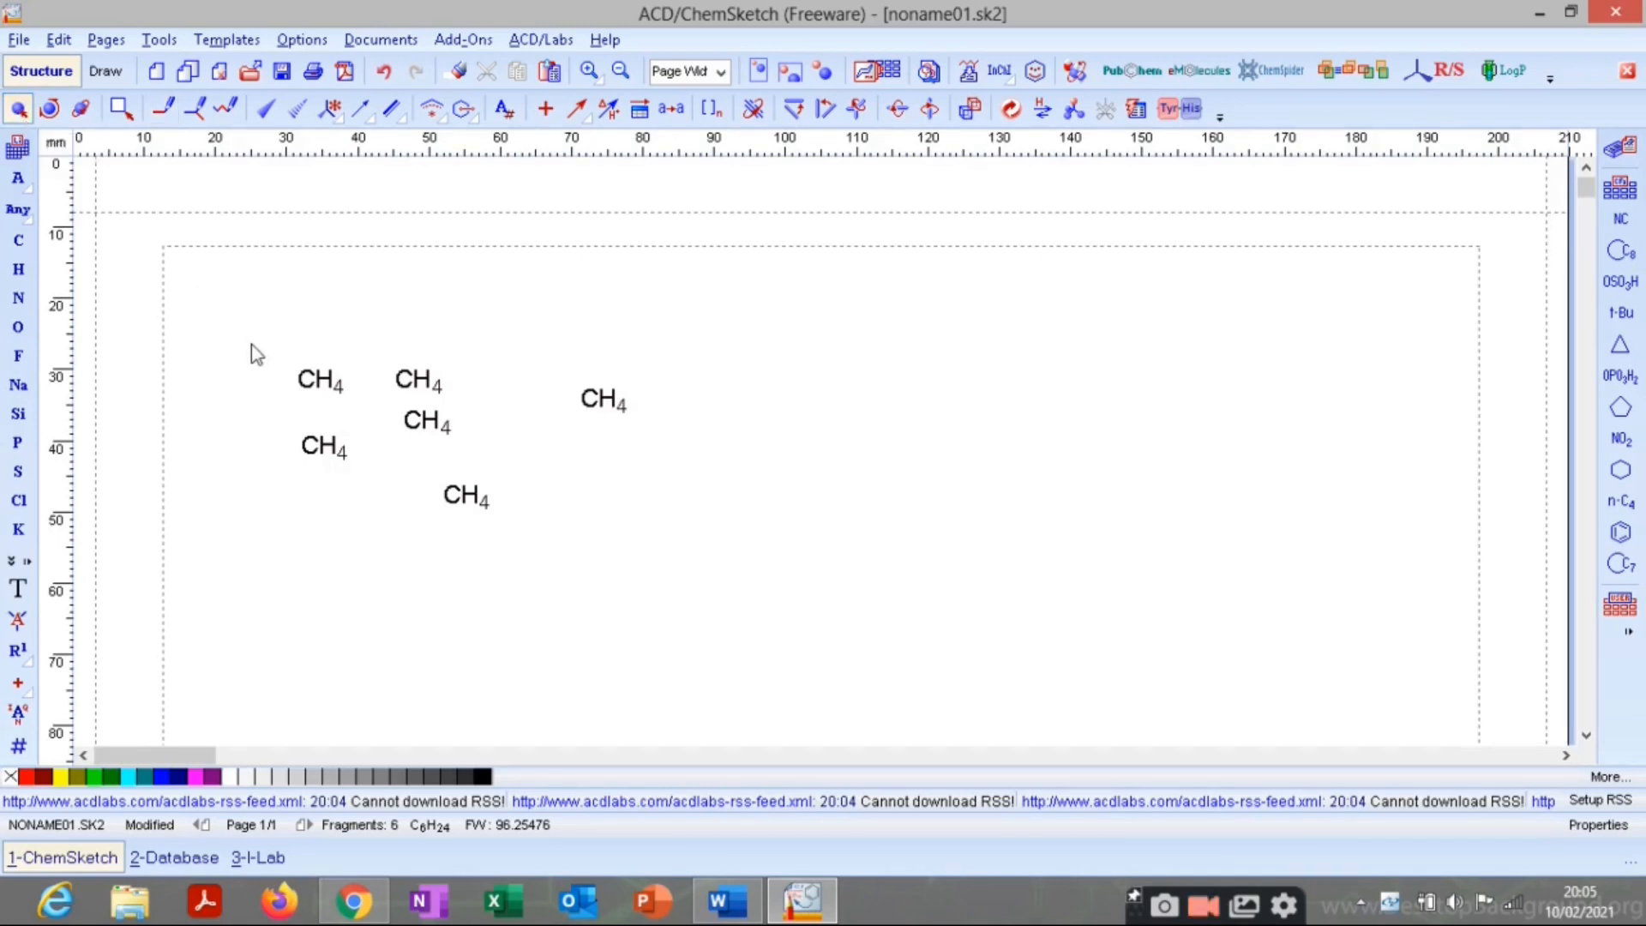
drag(244, 307, 731, 602)
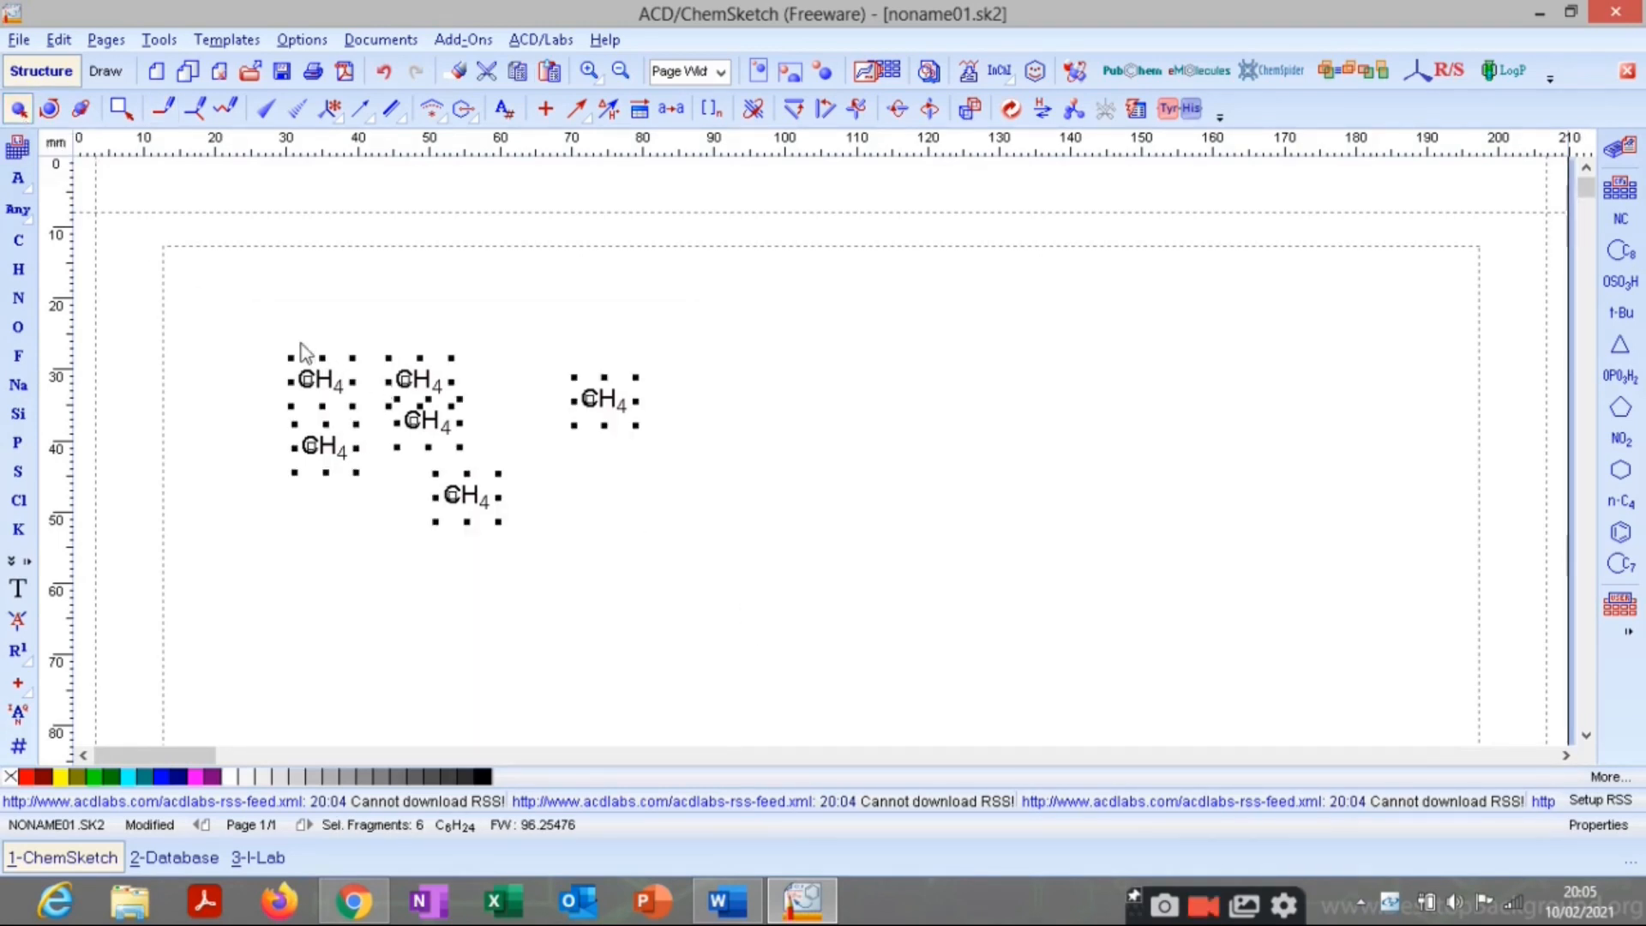
click(222, 291)
drag(212, 268, 557, 525)
click(205, 284)
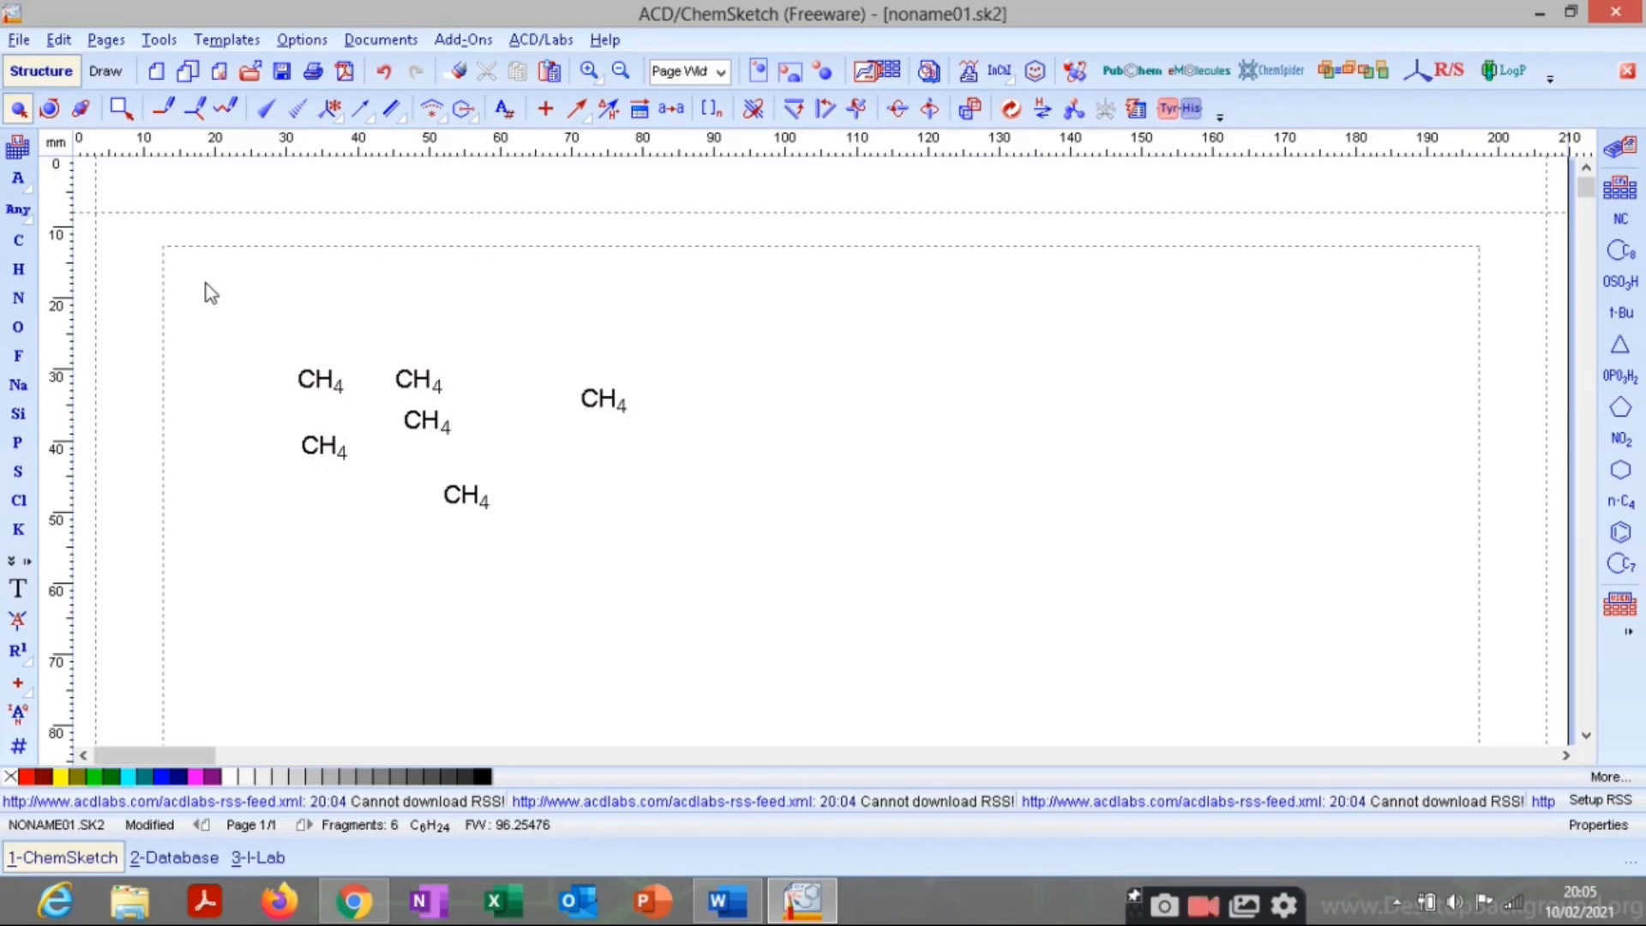
drag(233, 295, 767, 594)
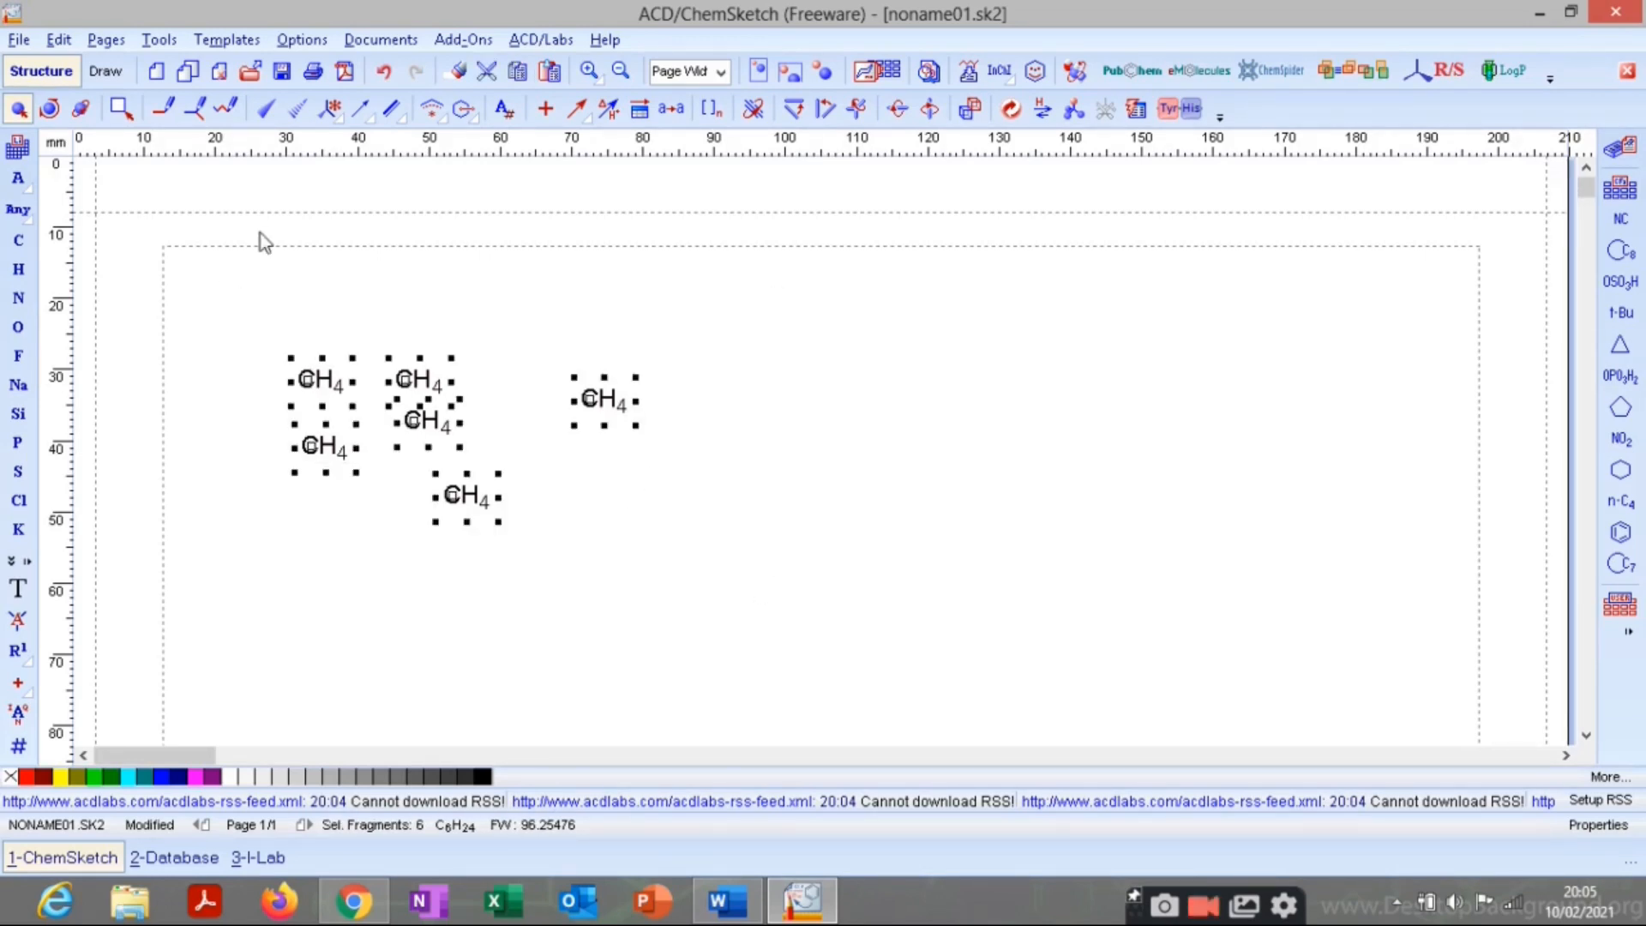
click(223, 285)
mouse_move(223, 285)
mouse_down()
mouse_move(768, 630)
mouse_move(228, 287)
mouse_up()
click(731, 585)
click(446, 344)
Delete the two outlying CH4 molecules one at a time and the remaining four as a group.
click(623, 419)
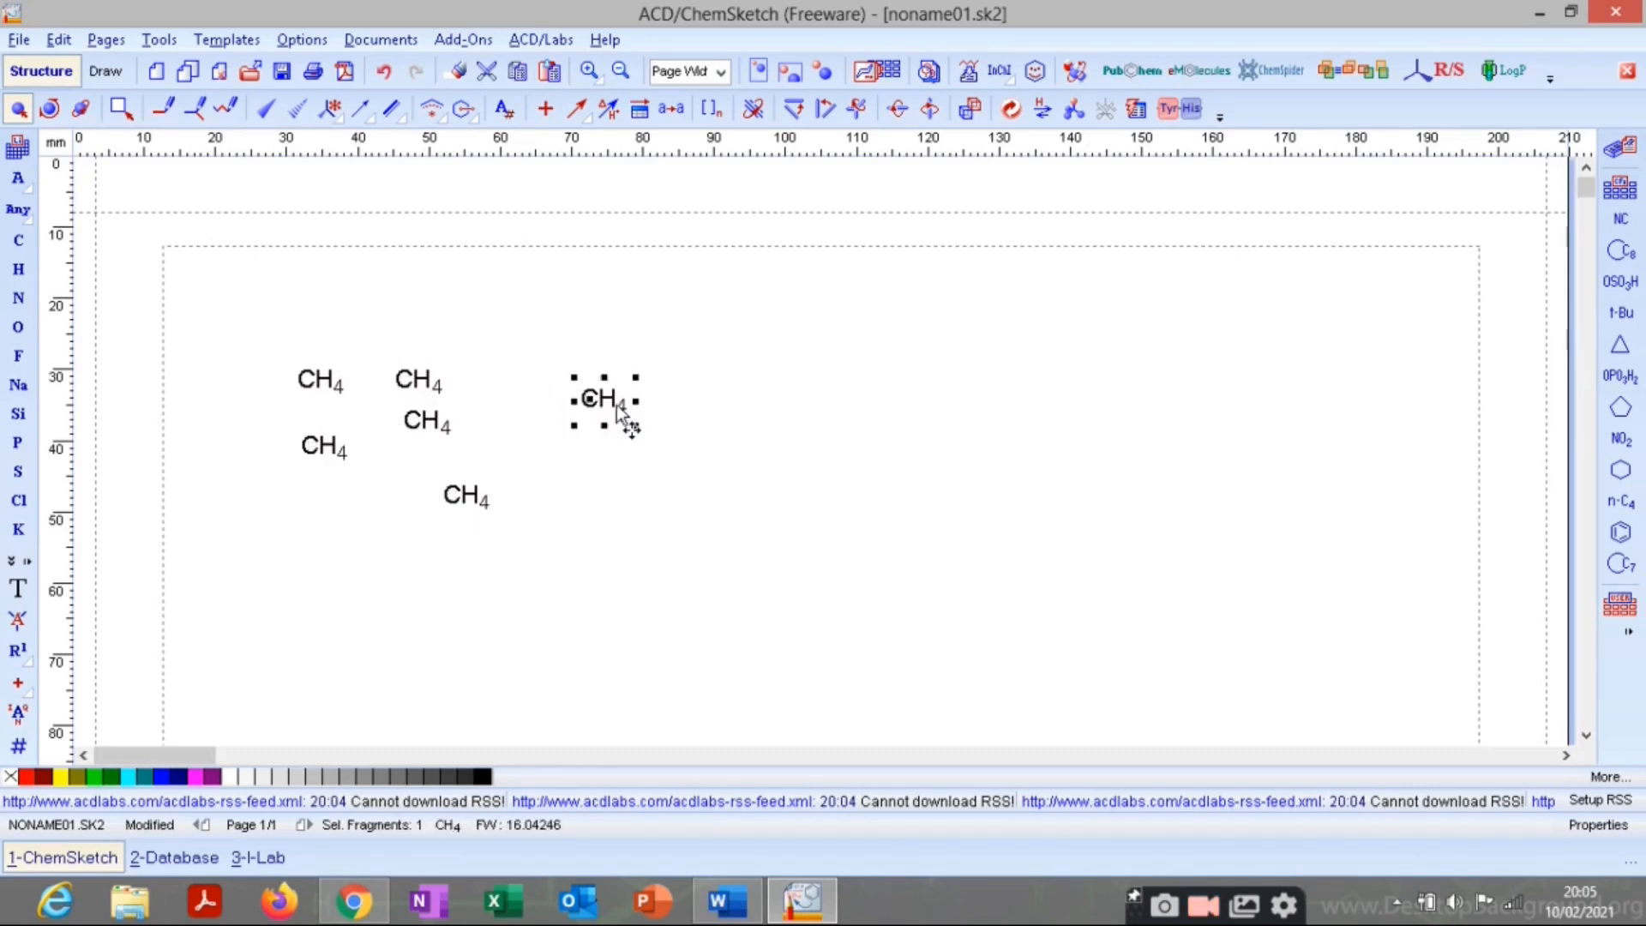
key(Delete)
click(461, 509)
key(Delete)
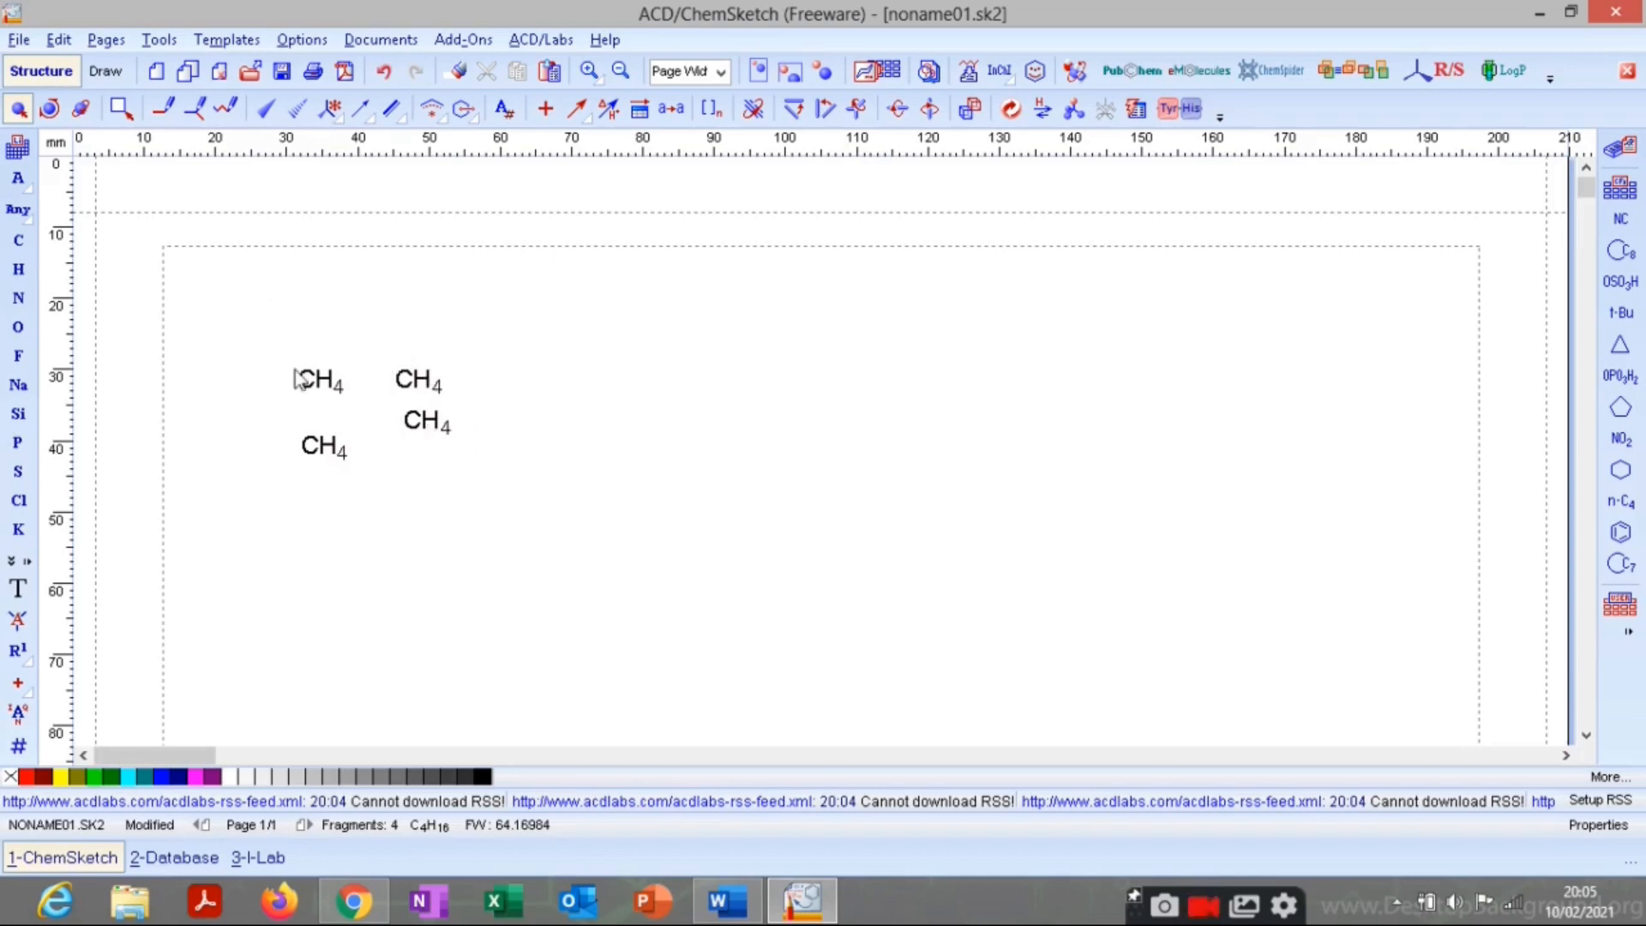
drag(291, 368, 542, 561)
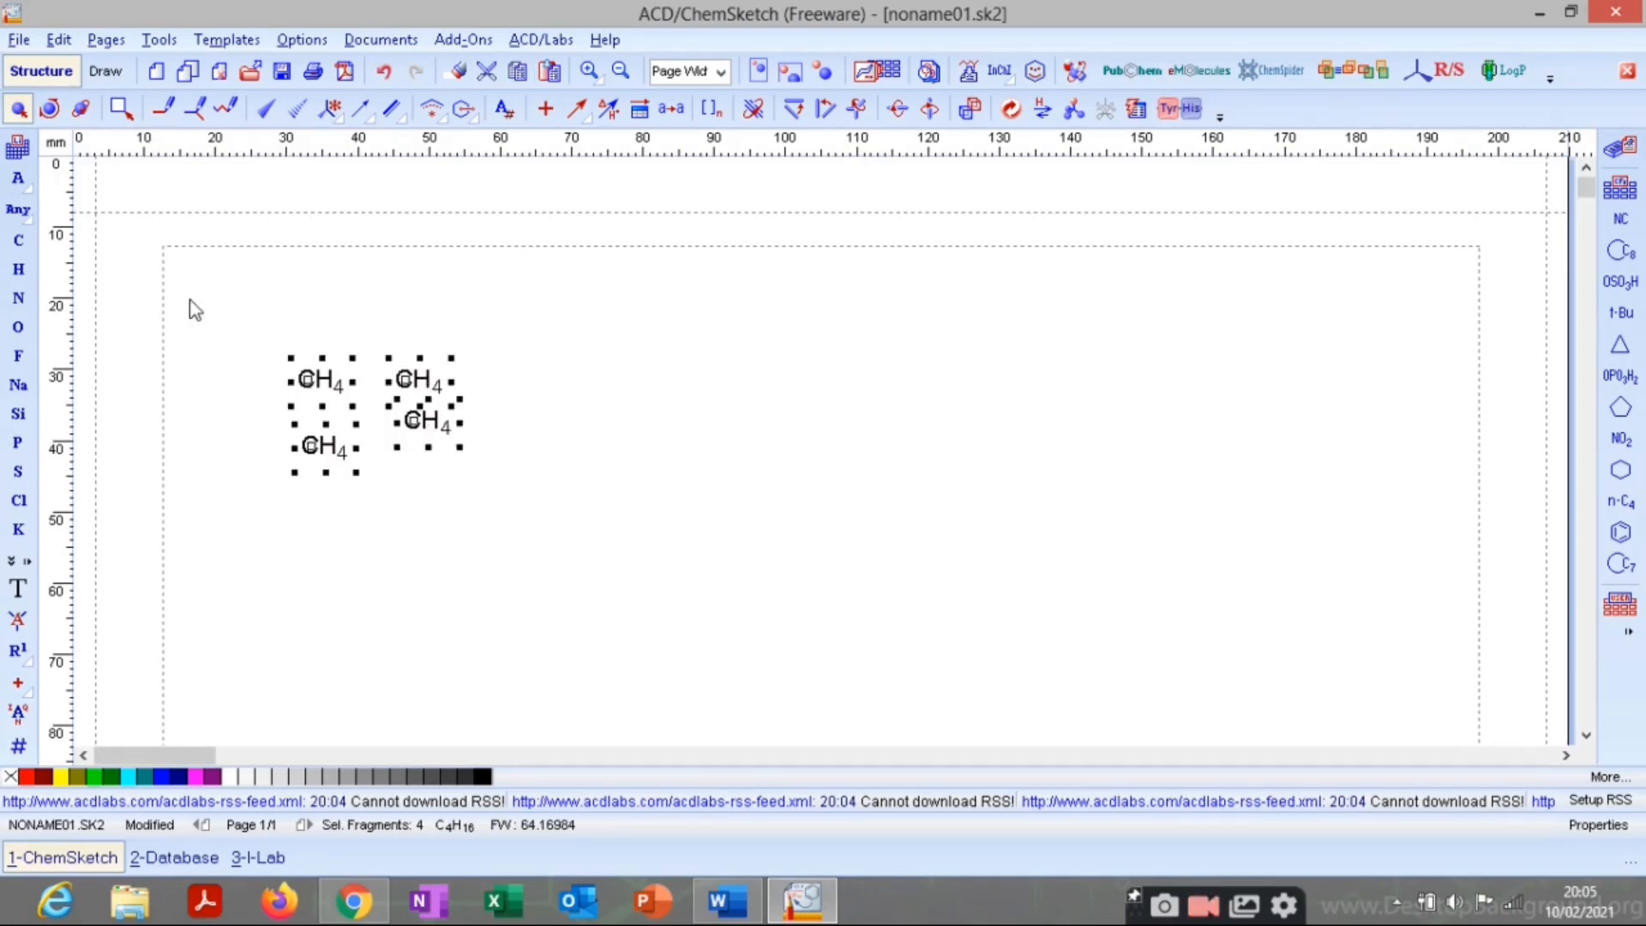
key(Delete)
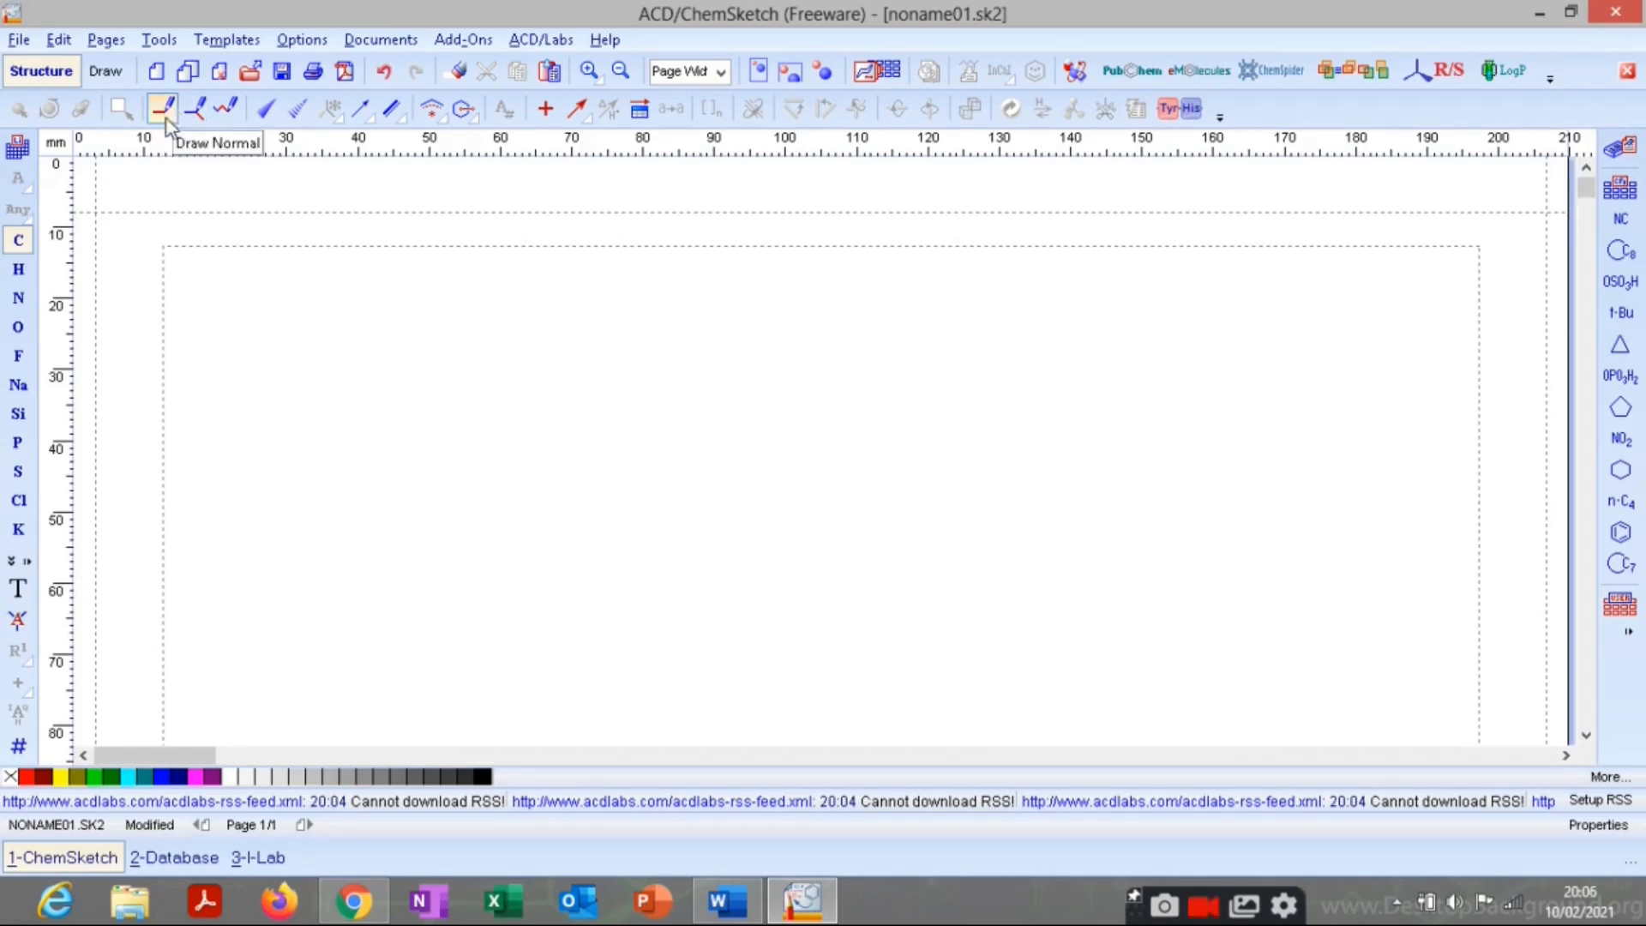
Draw a six-membered saturated carbon ring with Draw Normal by extending a carbon chain and closing it.
click(319, 361)
click(339, 369)
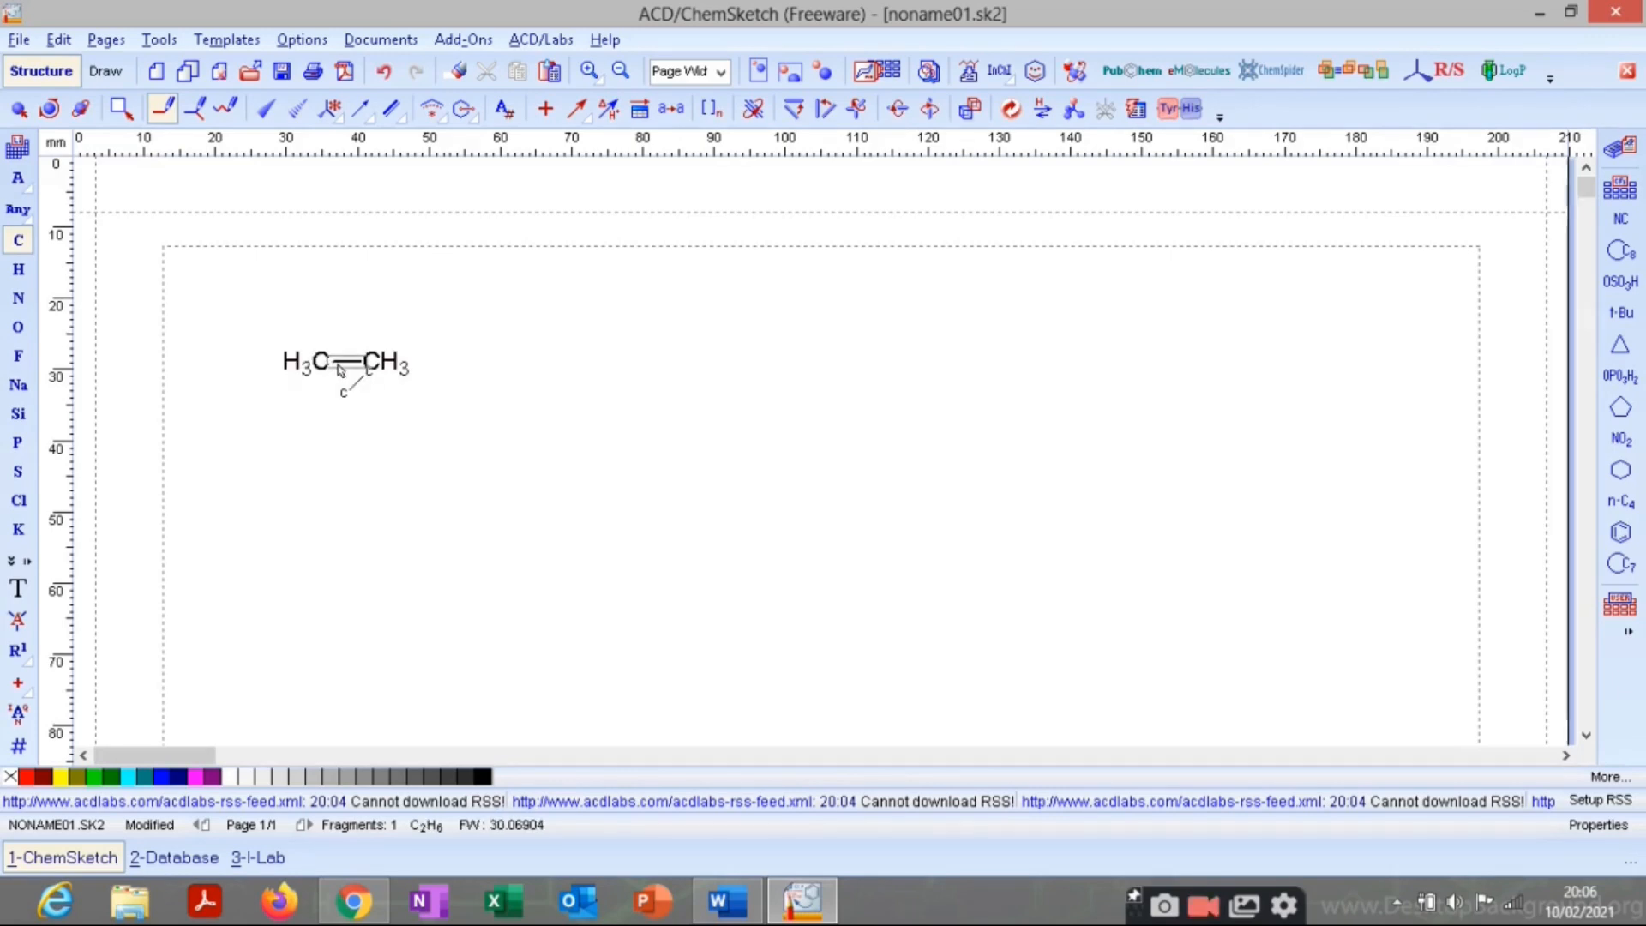
click(390, 375)
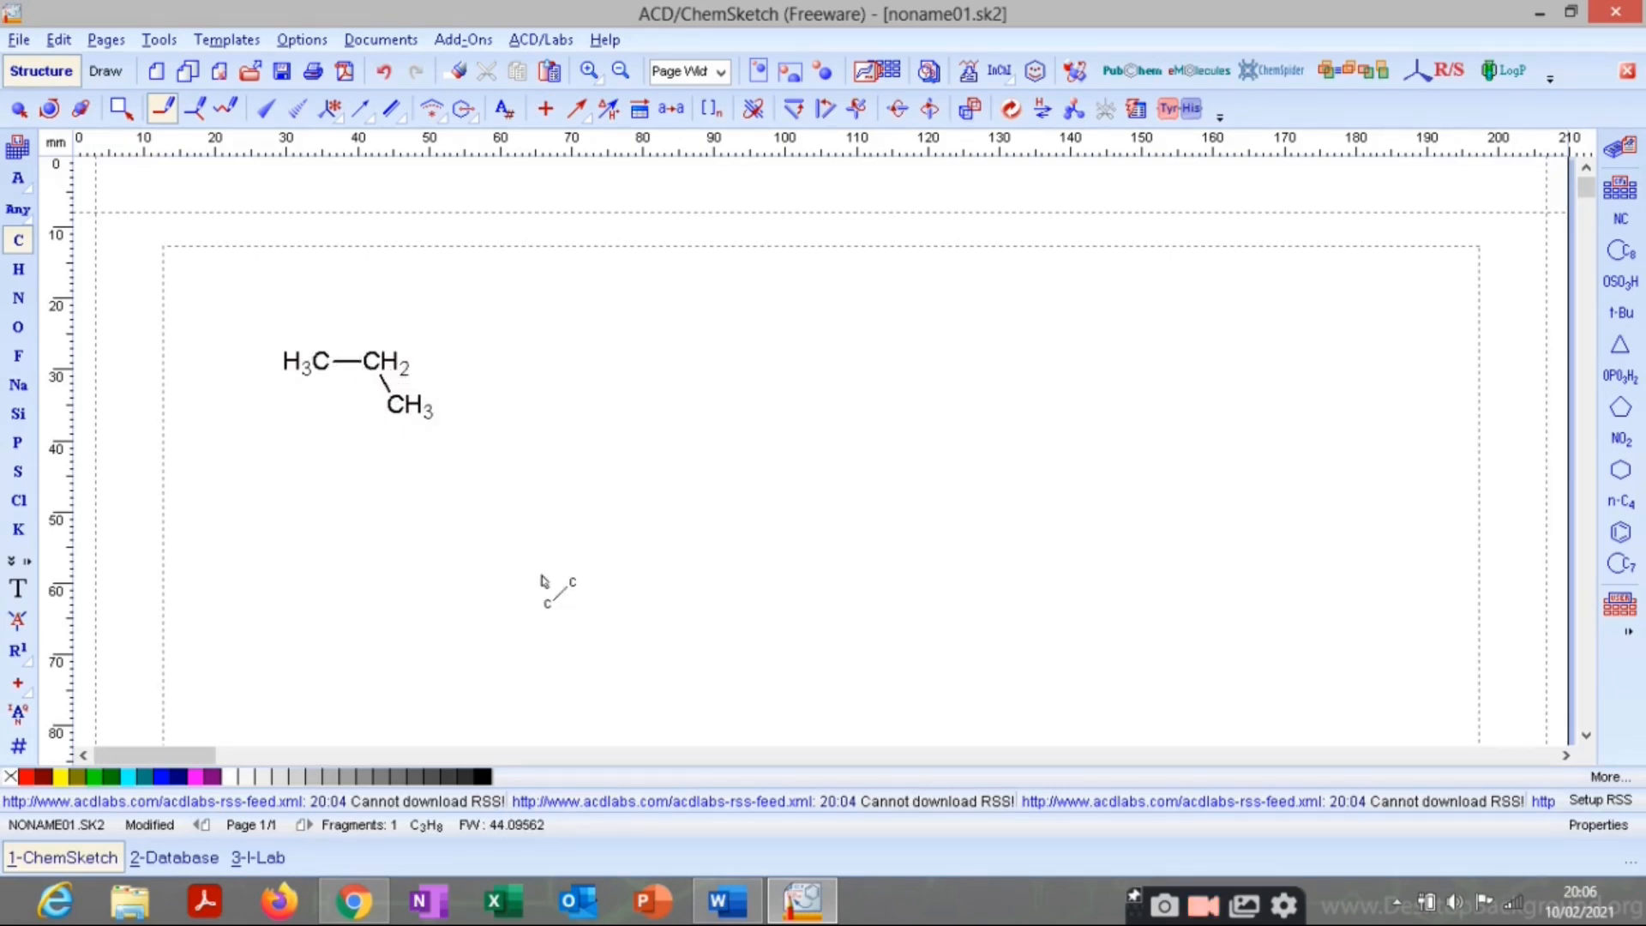
click(413, 422)
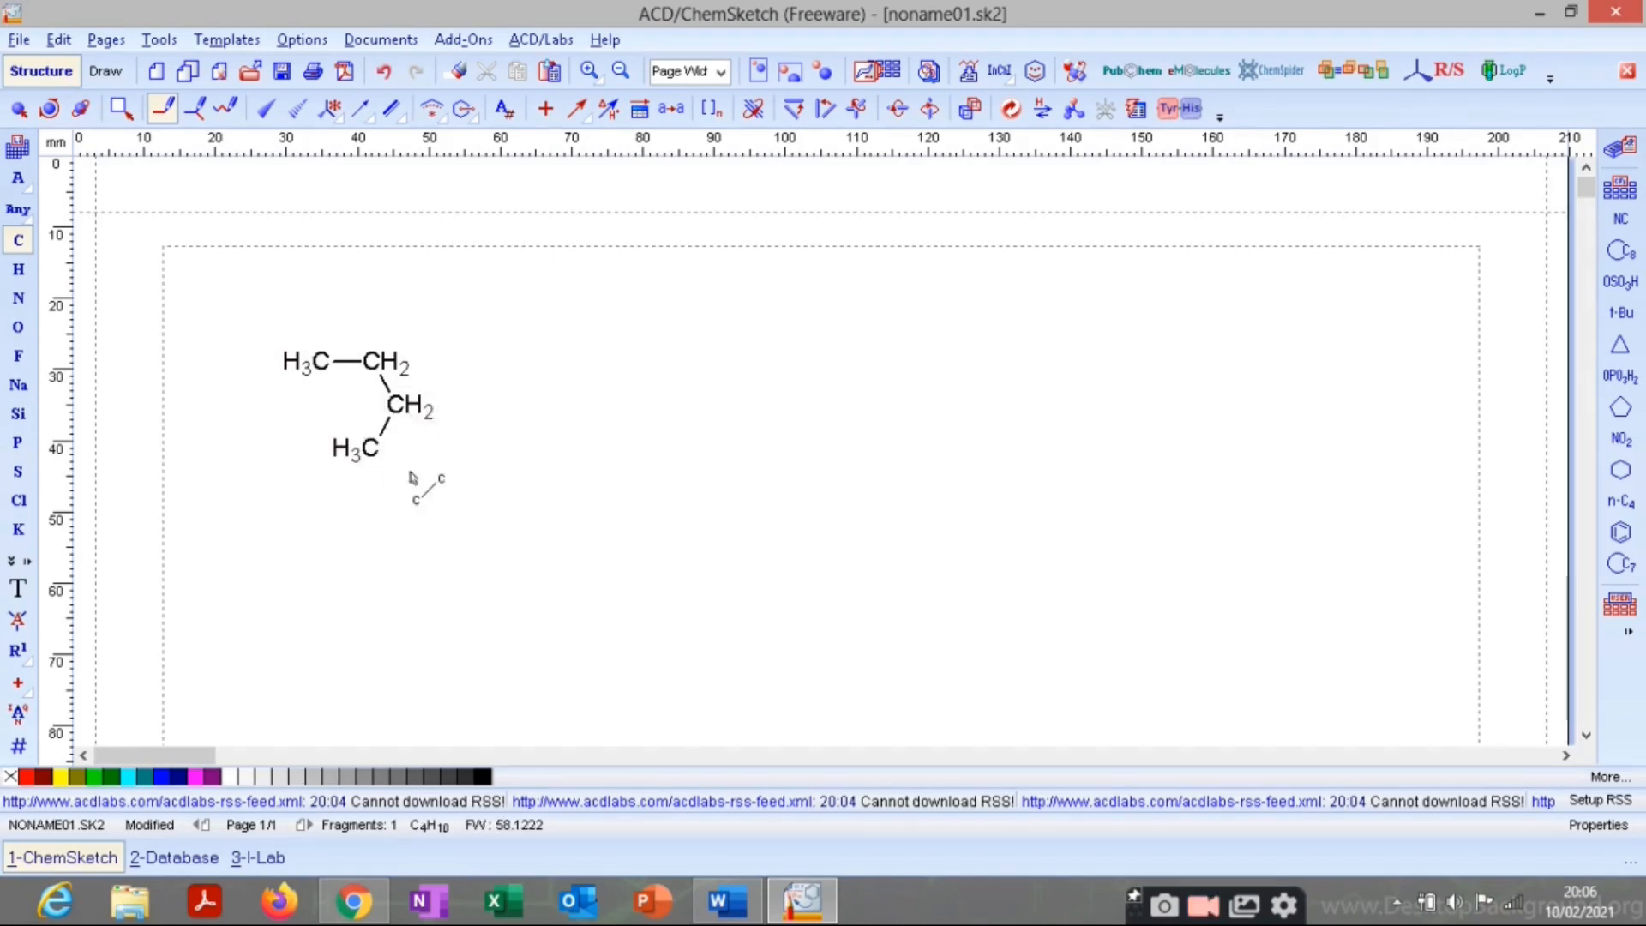
click(361, 465)
click(306, 464)
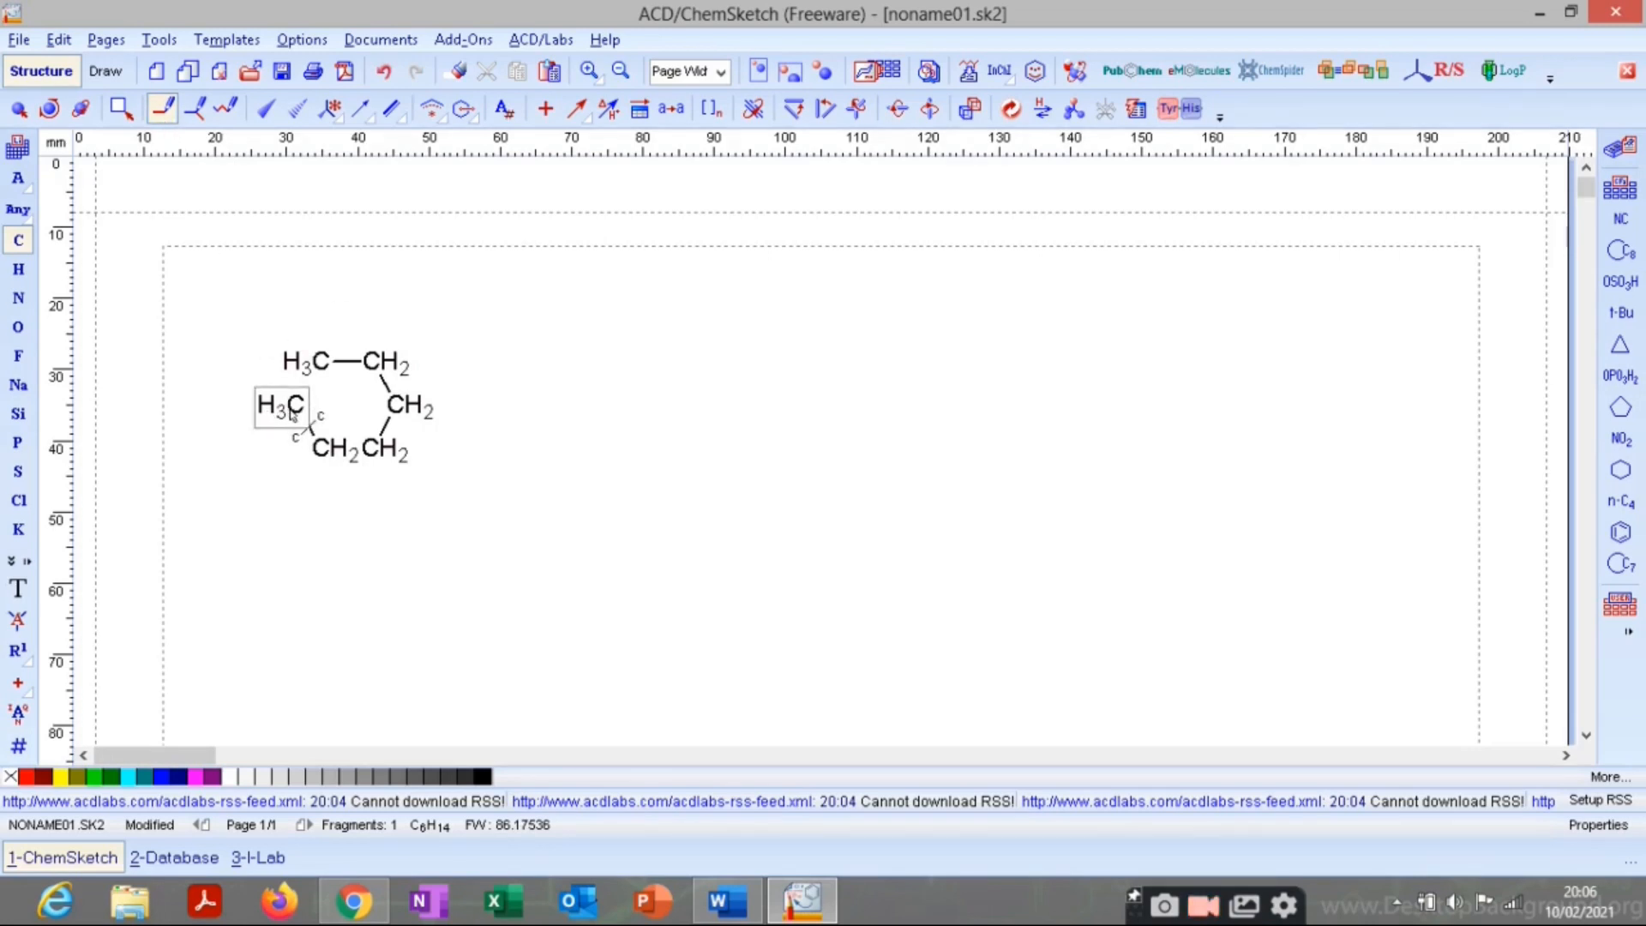
drag(291, 414, 295, 361)
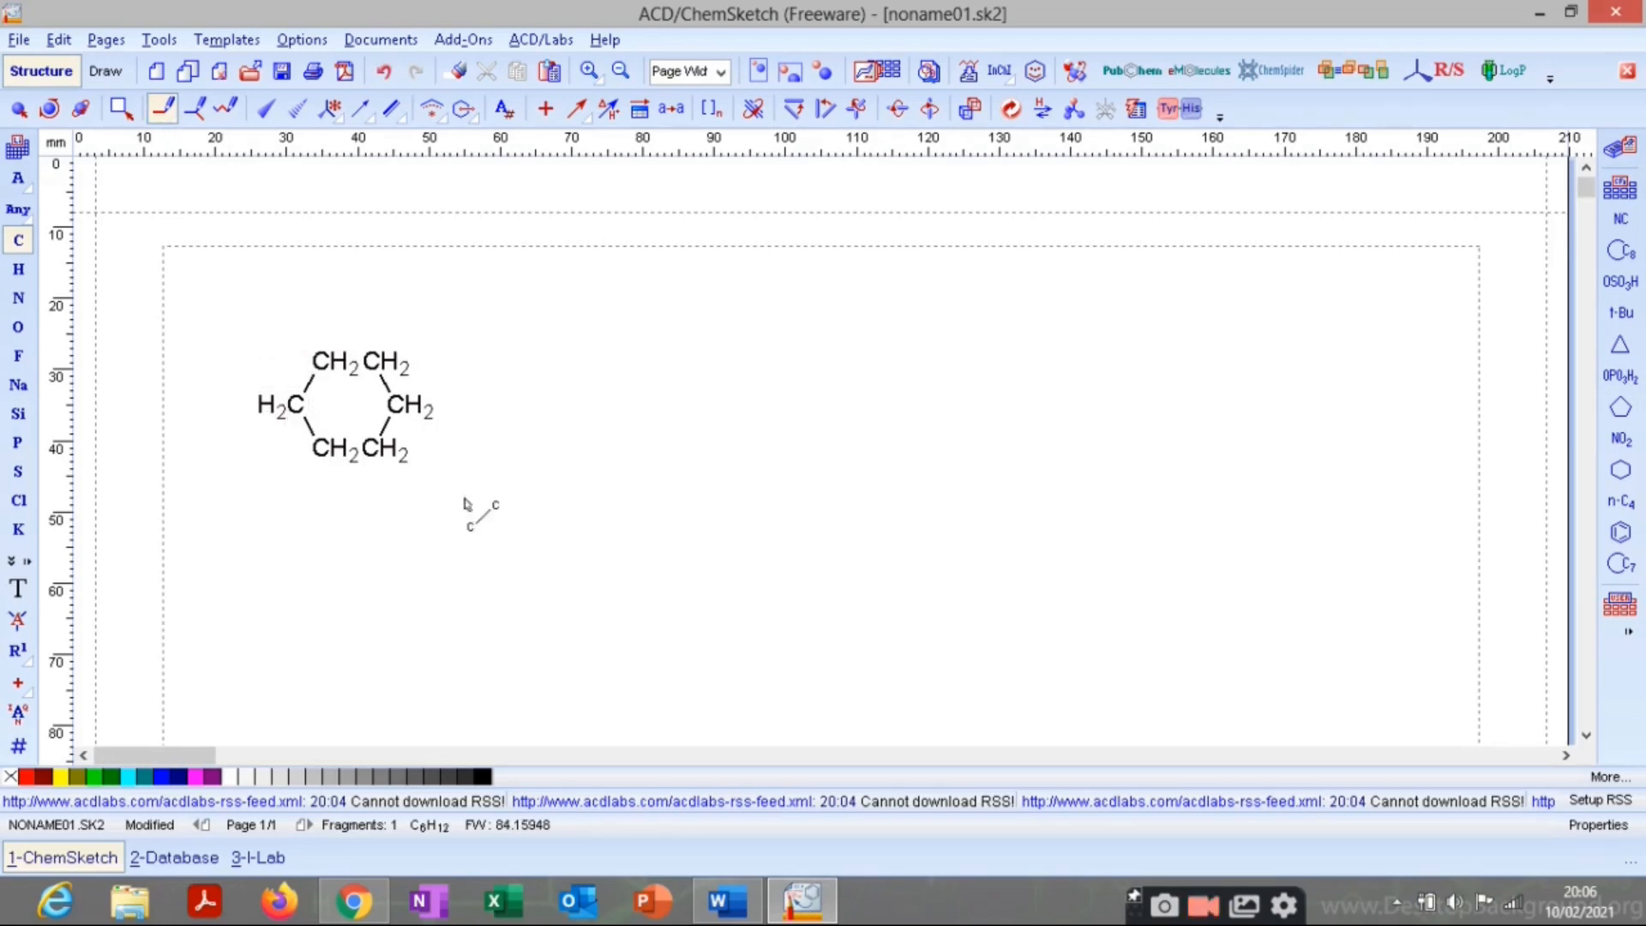
Fuse a second six-membered carbon ring onto the upper-right side of the first ring.
click(384, 362)
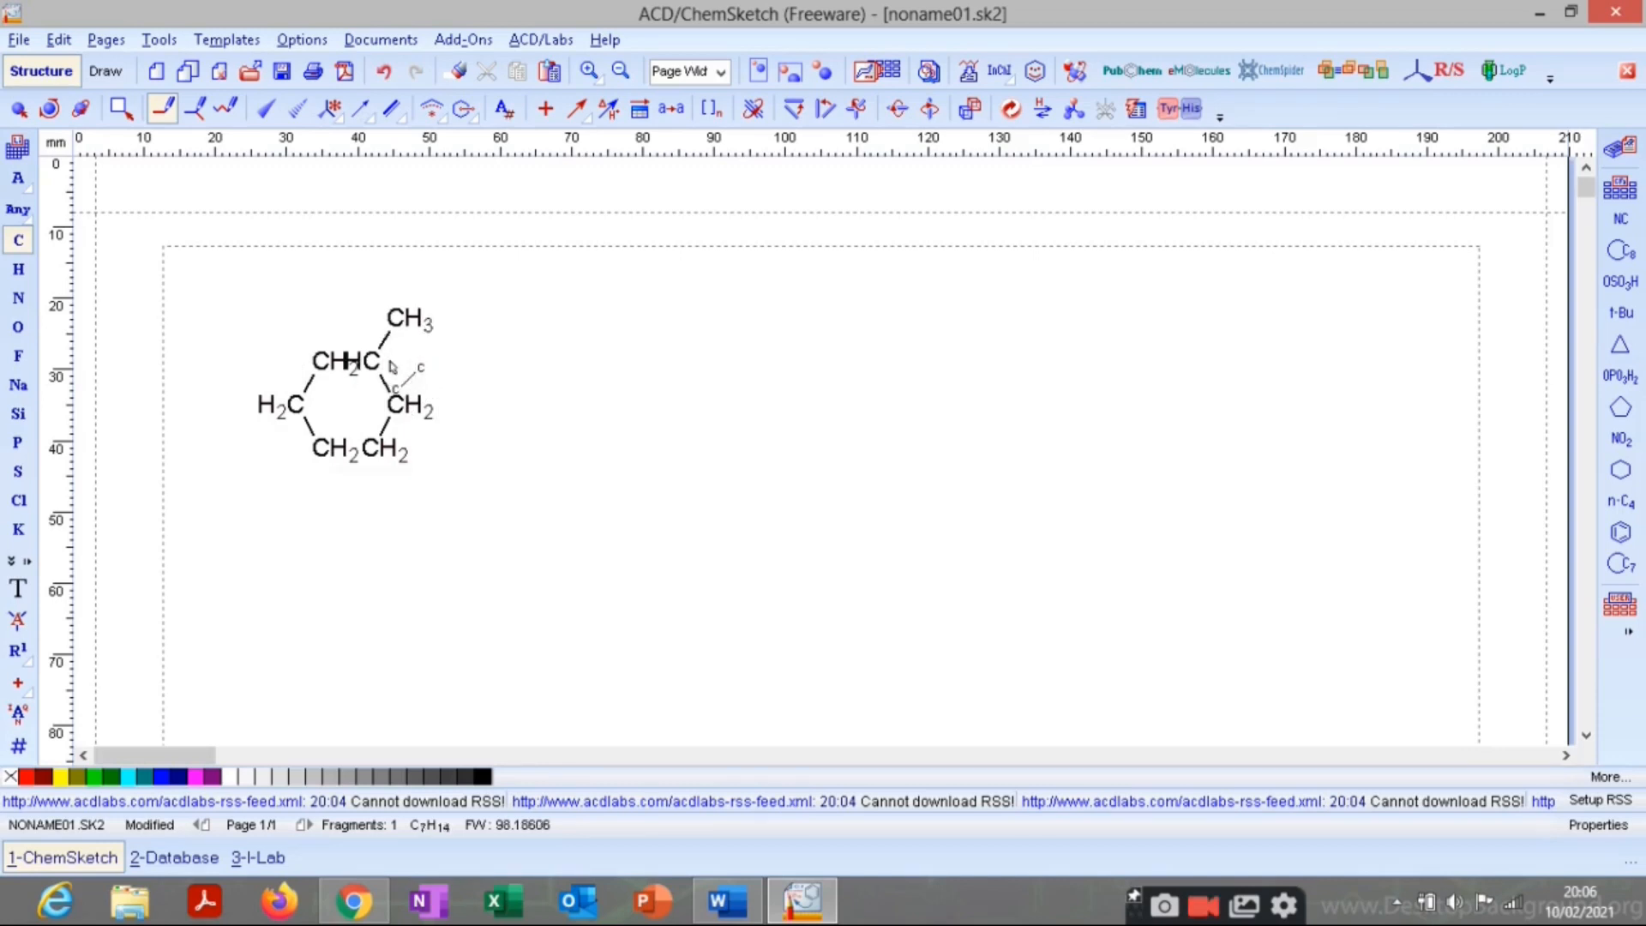
click(407, 320)
click(449, 322)
click(473, 364)
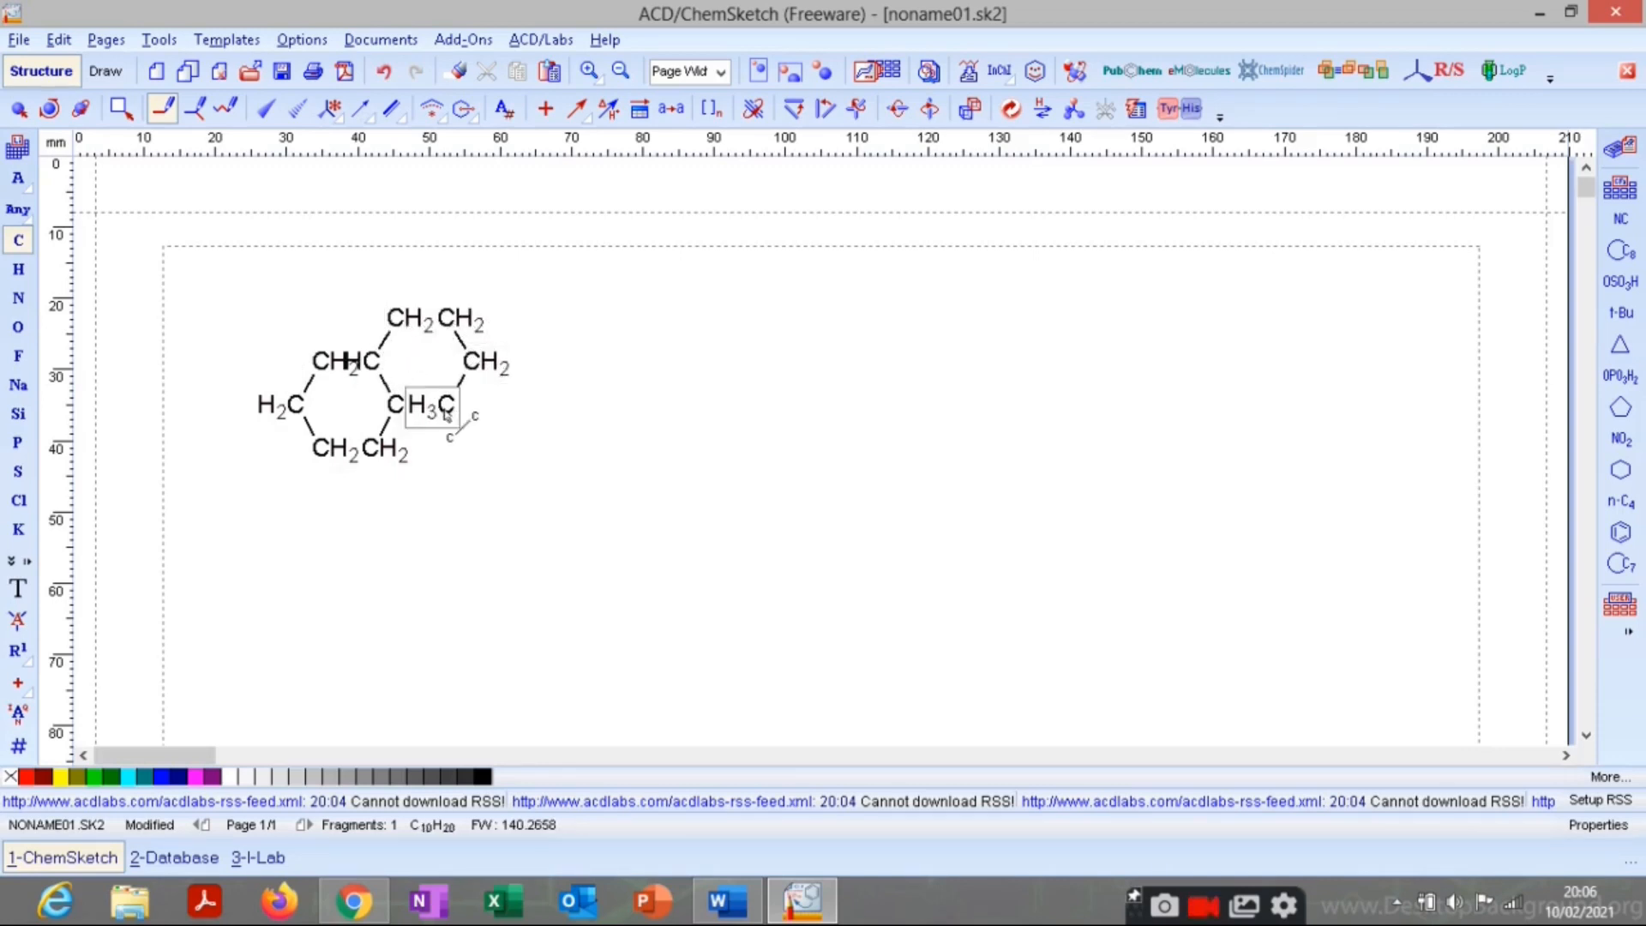
drag(448, 407, 406, 406)
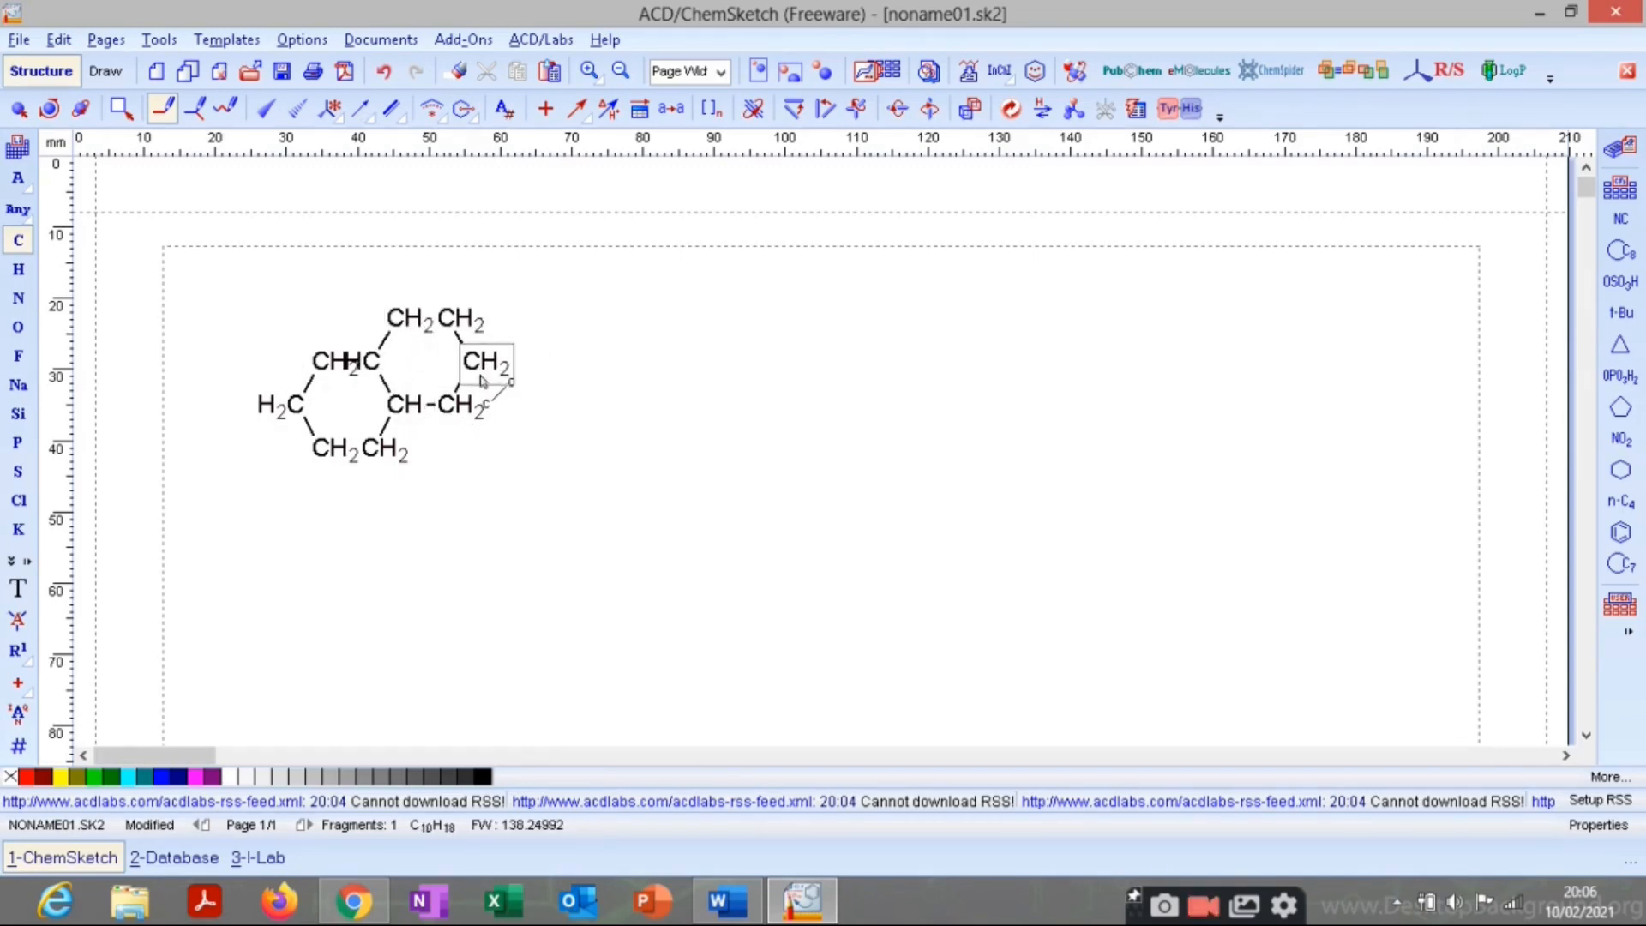
Attach a branched five-carbon side chain to the right-hand carbon of the second ring.
click(502, 363)
click(539, 365)
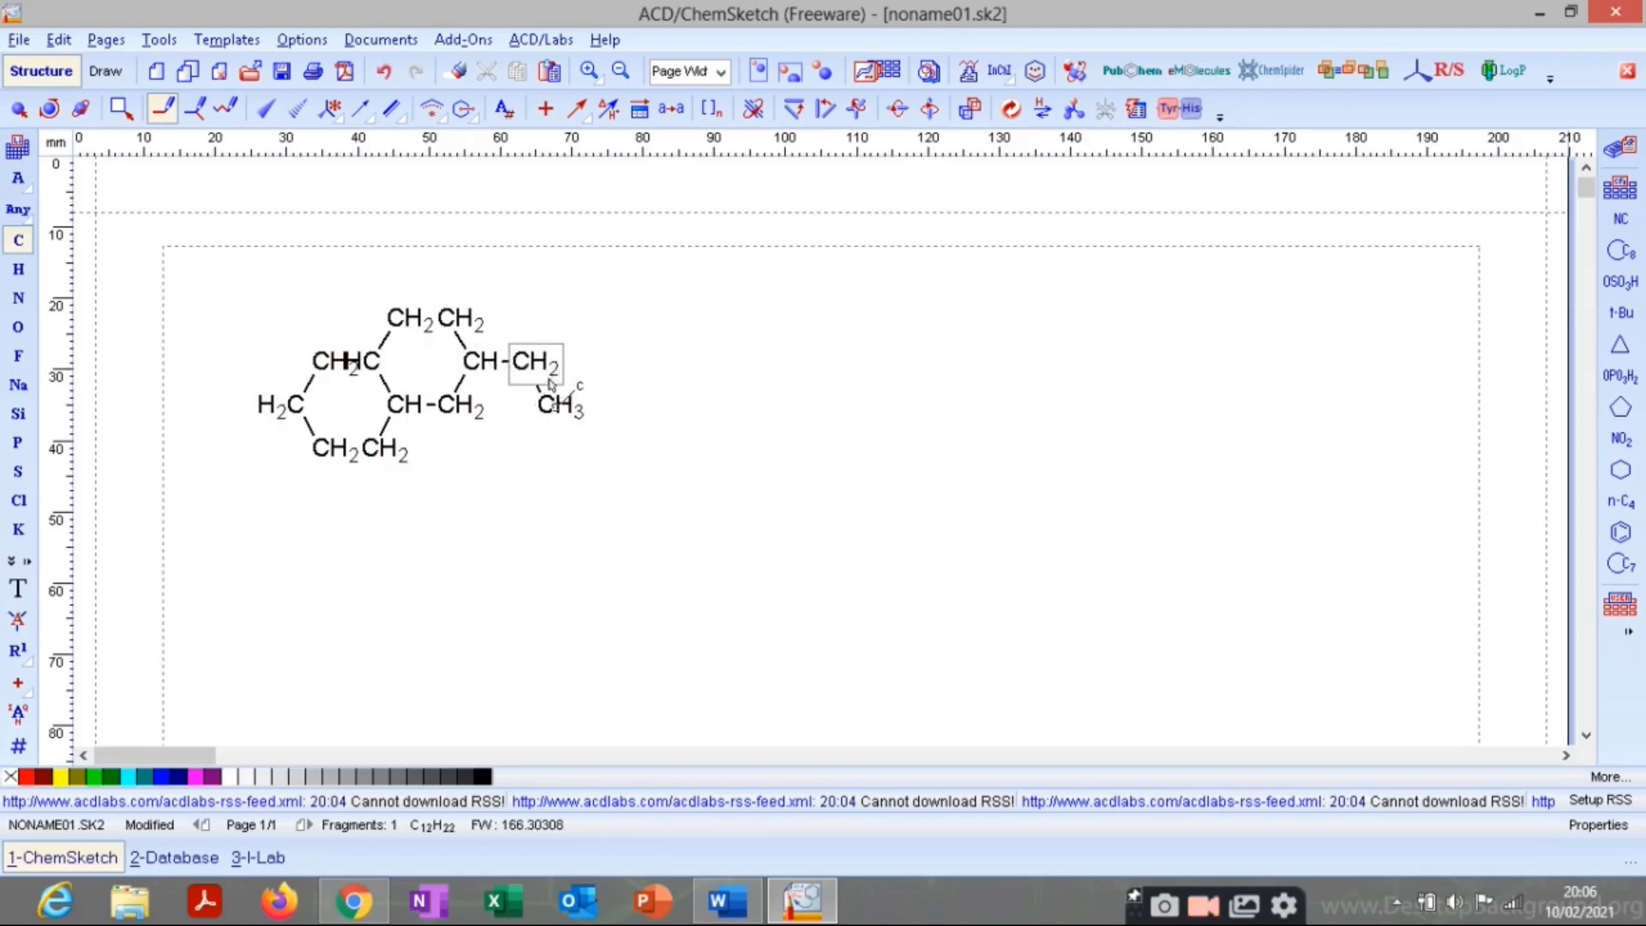
click(536, 361)
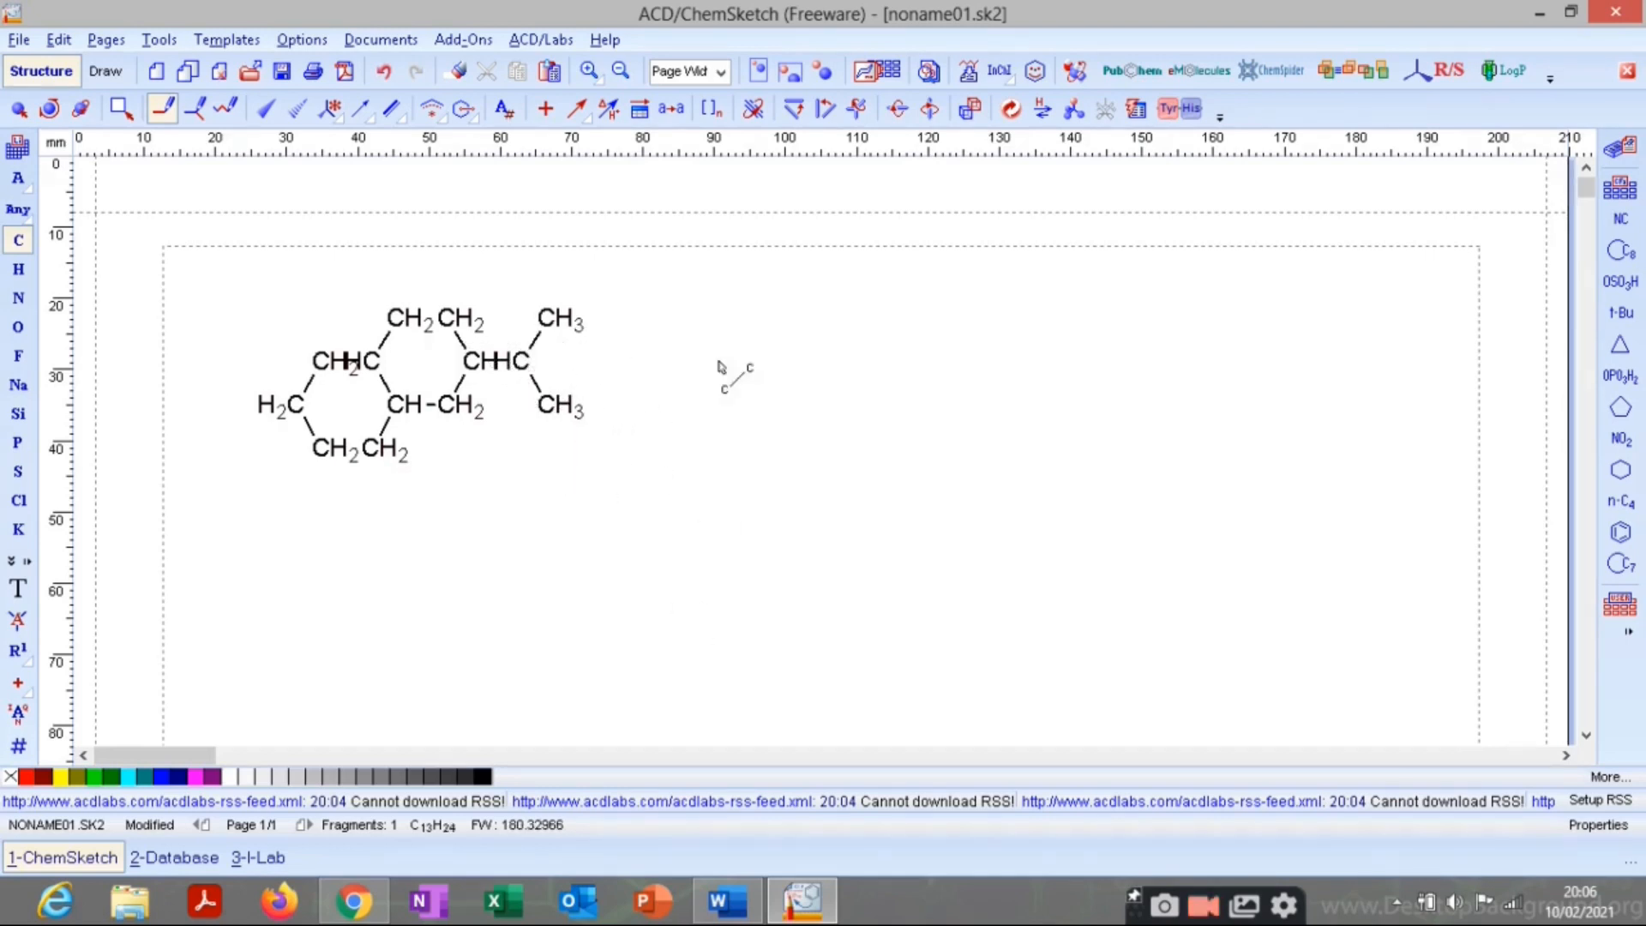
click(559, 320)
click(605, 320)
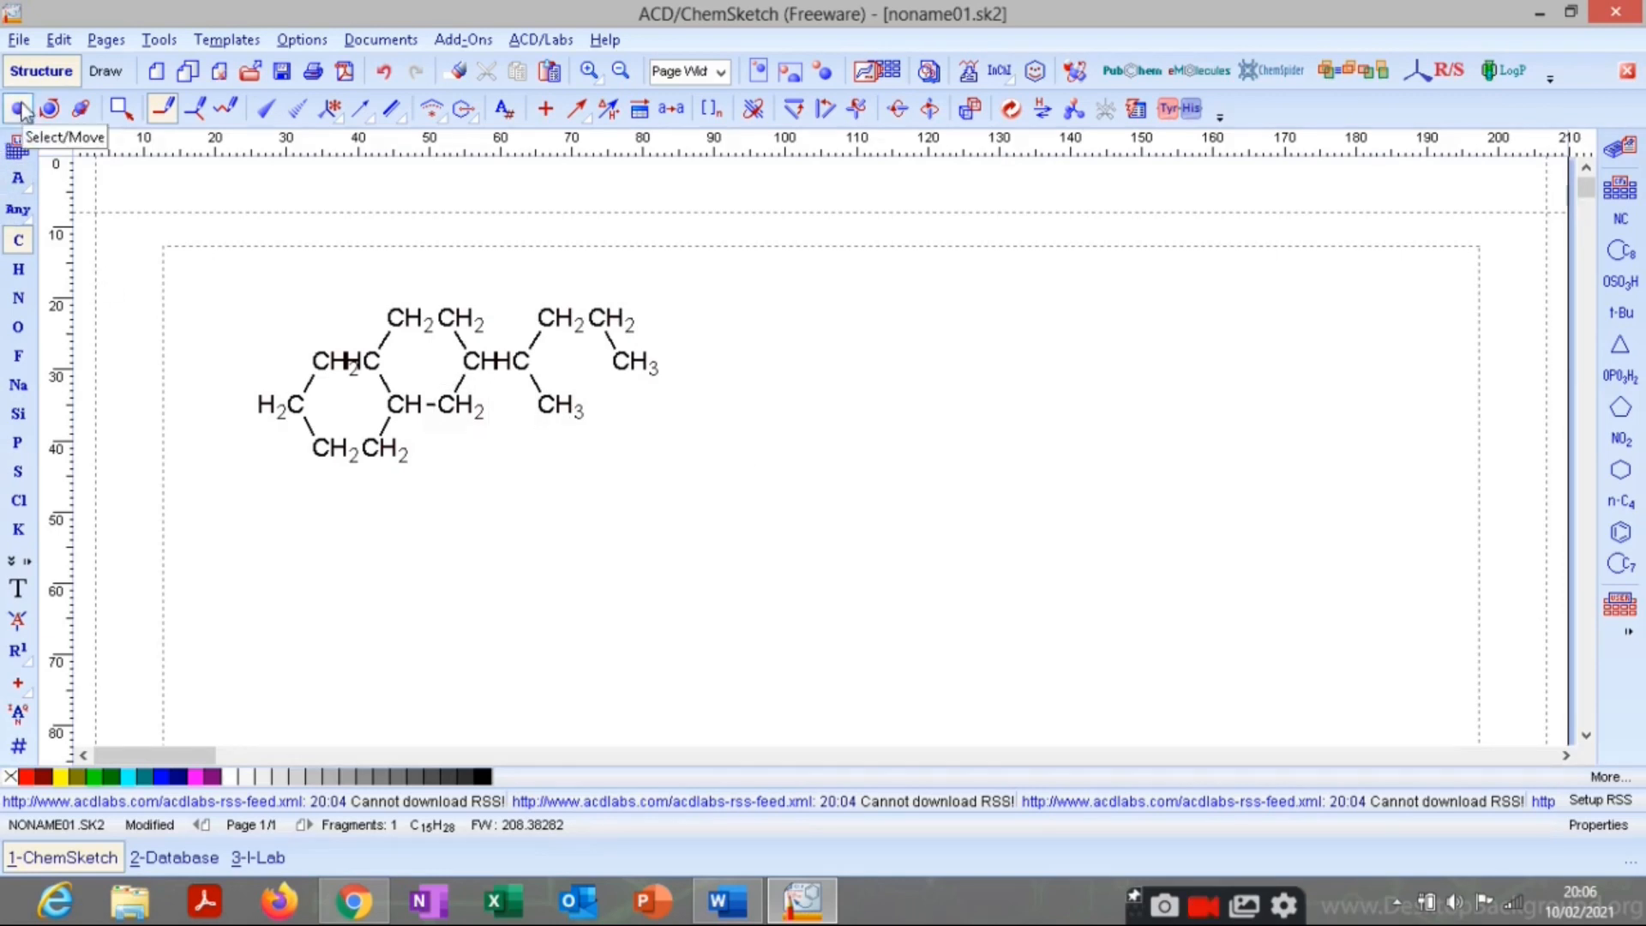
Select the whole fused-ring structure with Select/Move and delete it.
click(18, 109)
drag(190, 247, 779, 561)
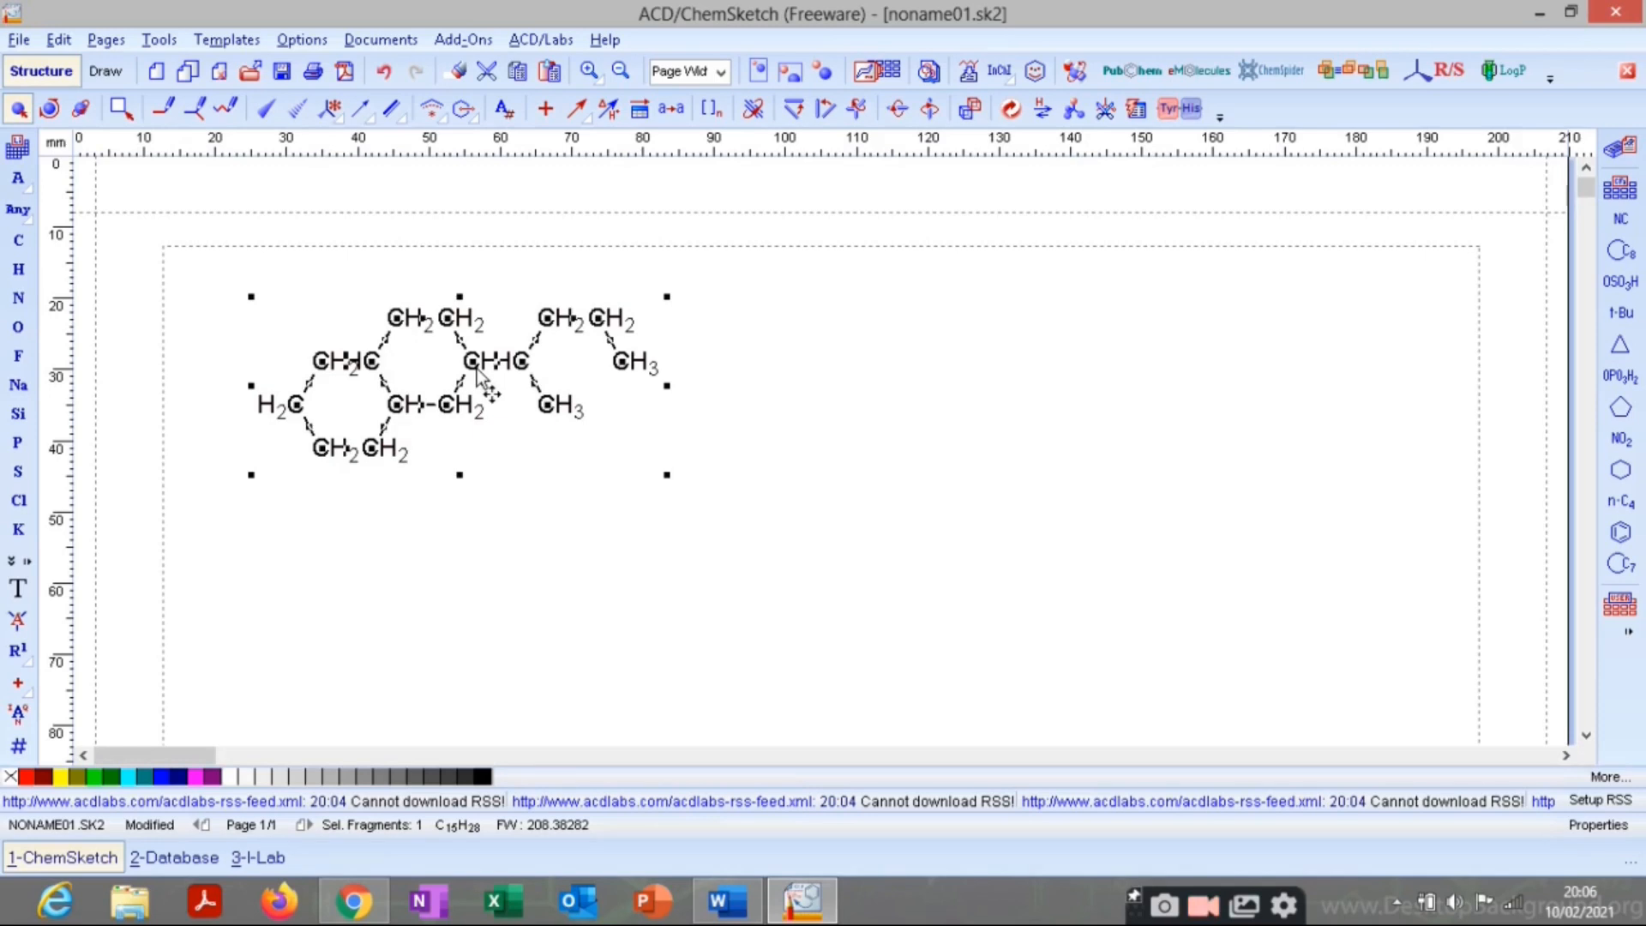
key(Delete)
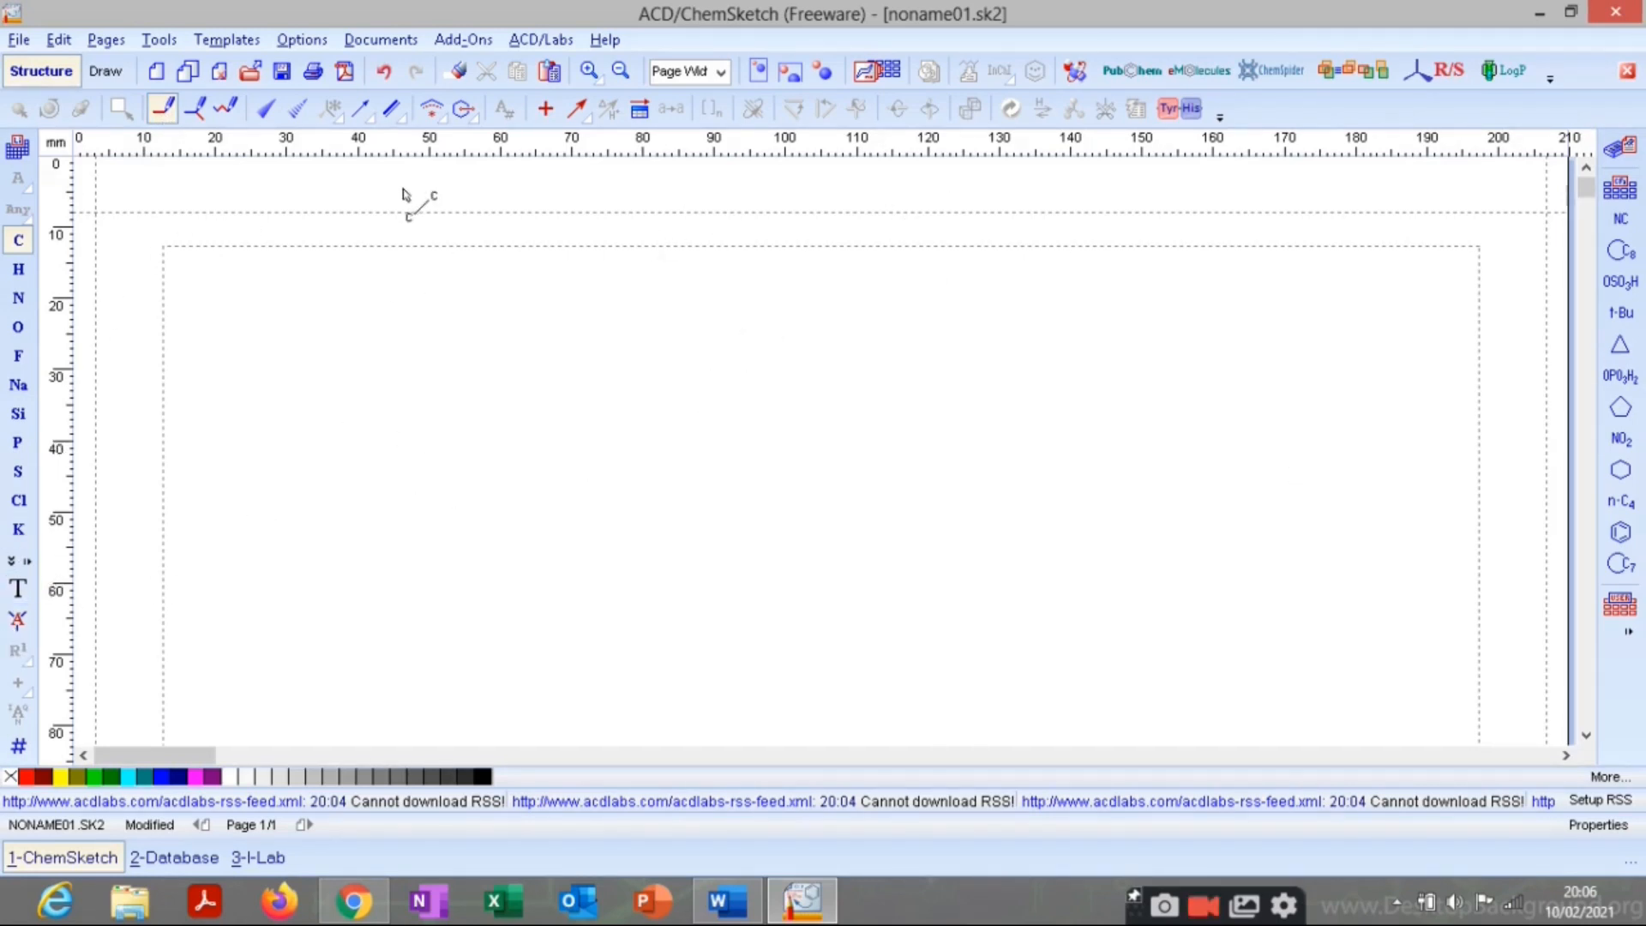
Switch to Chrome to examine the epinephrine structure in the "epinefrina" search results and return to ChemSketch.
click(360, 906)
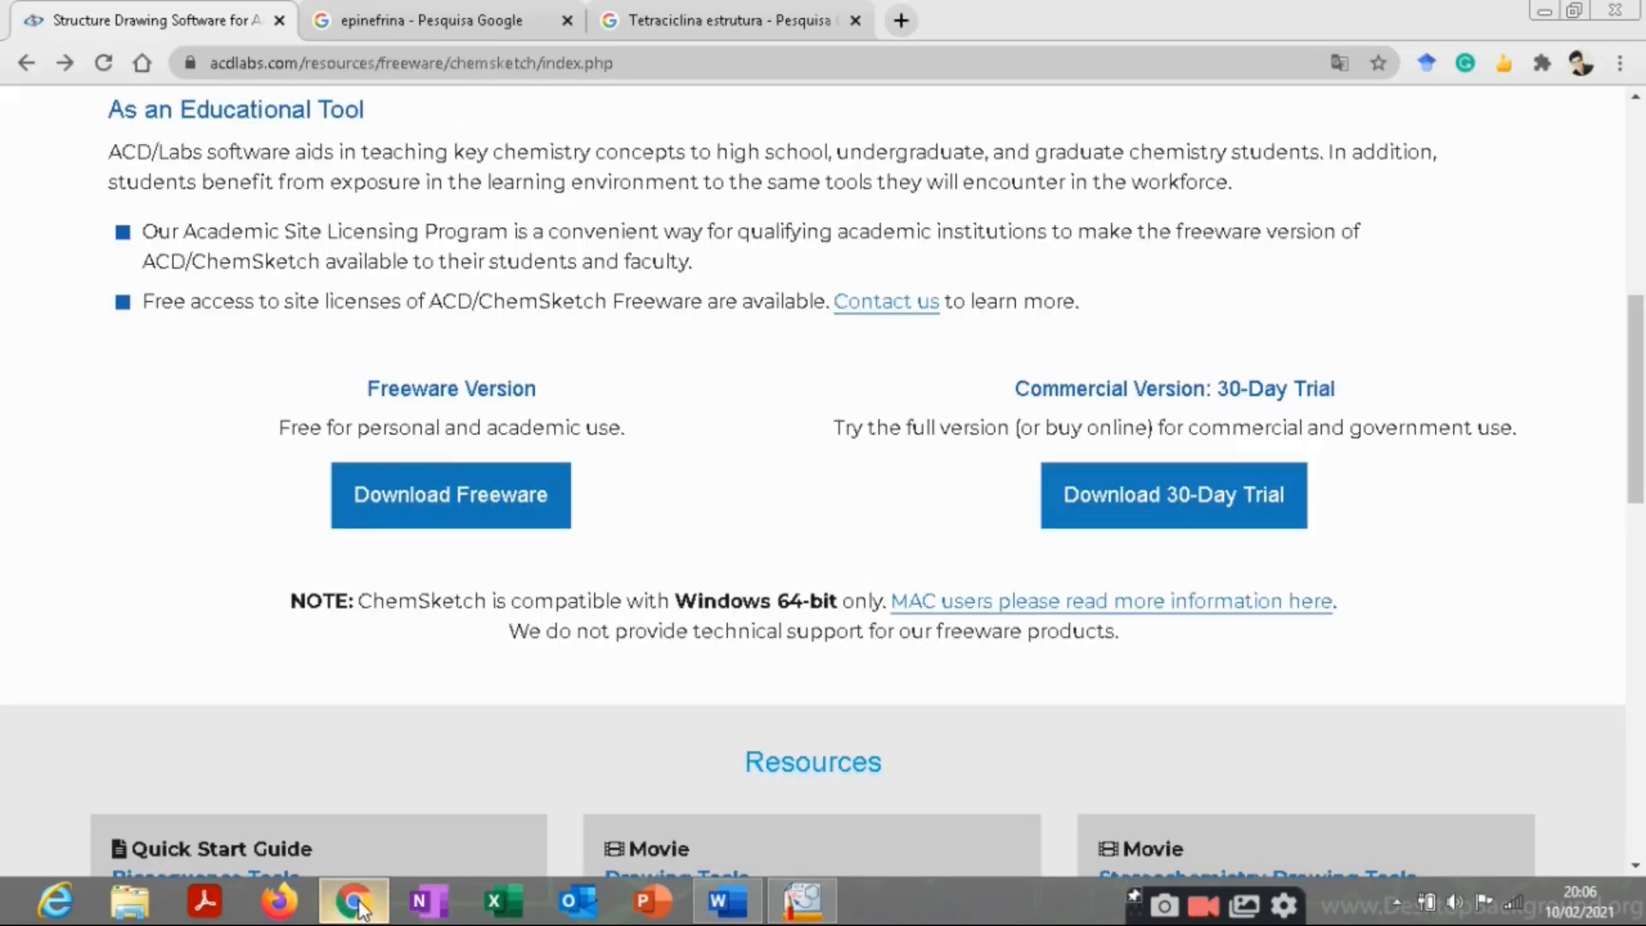
click(422, 14)
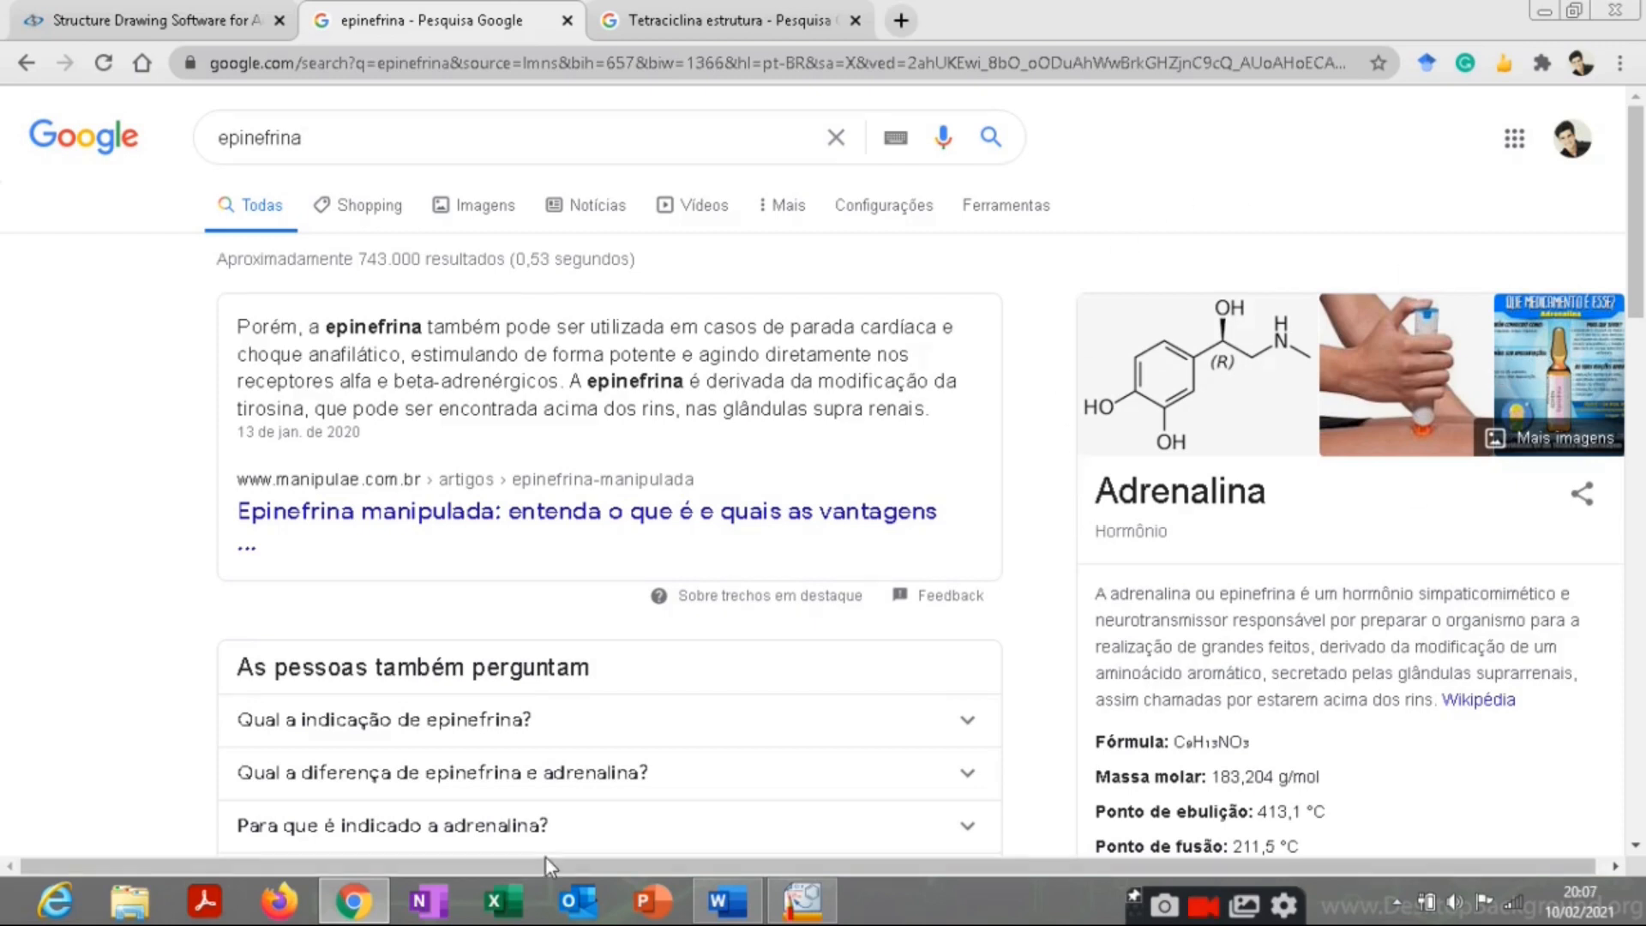
click(821, 897)
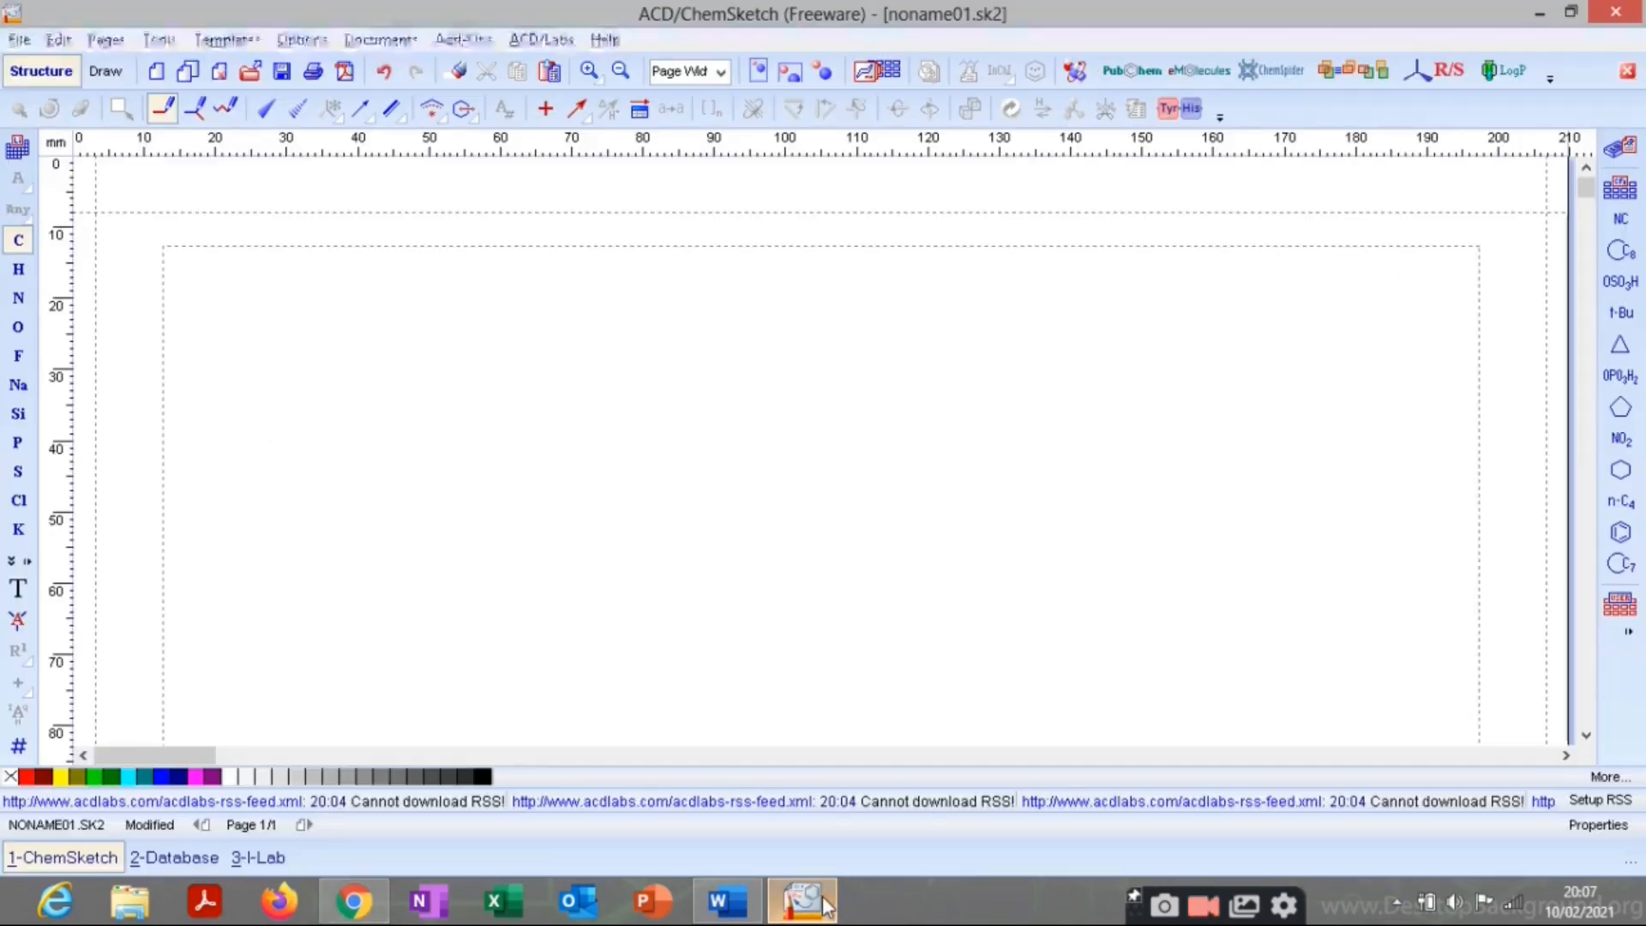
Choose arsenic (As) from the Periodic Table of Elements as the drawing element.
click(17, 148)
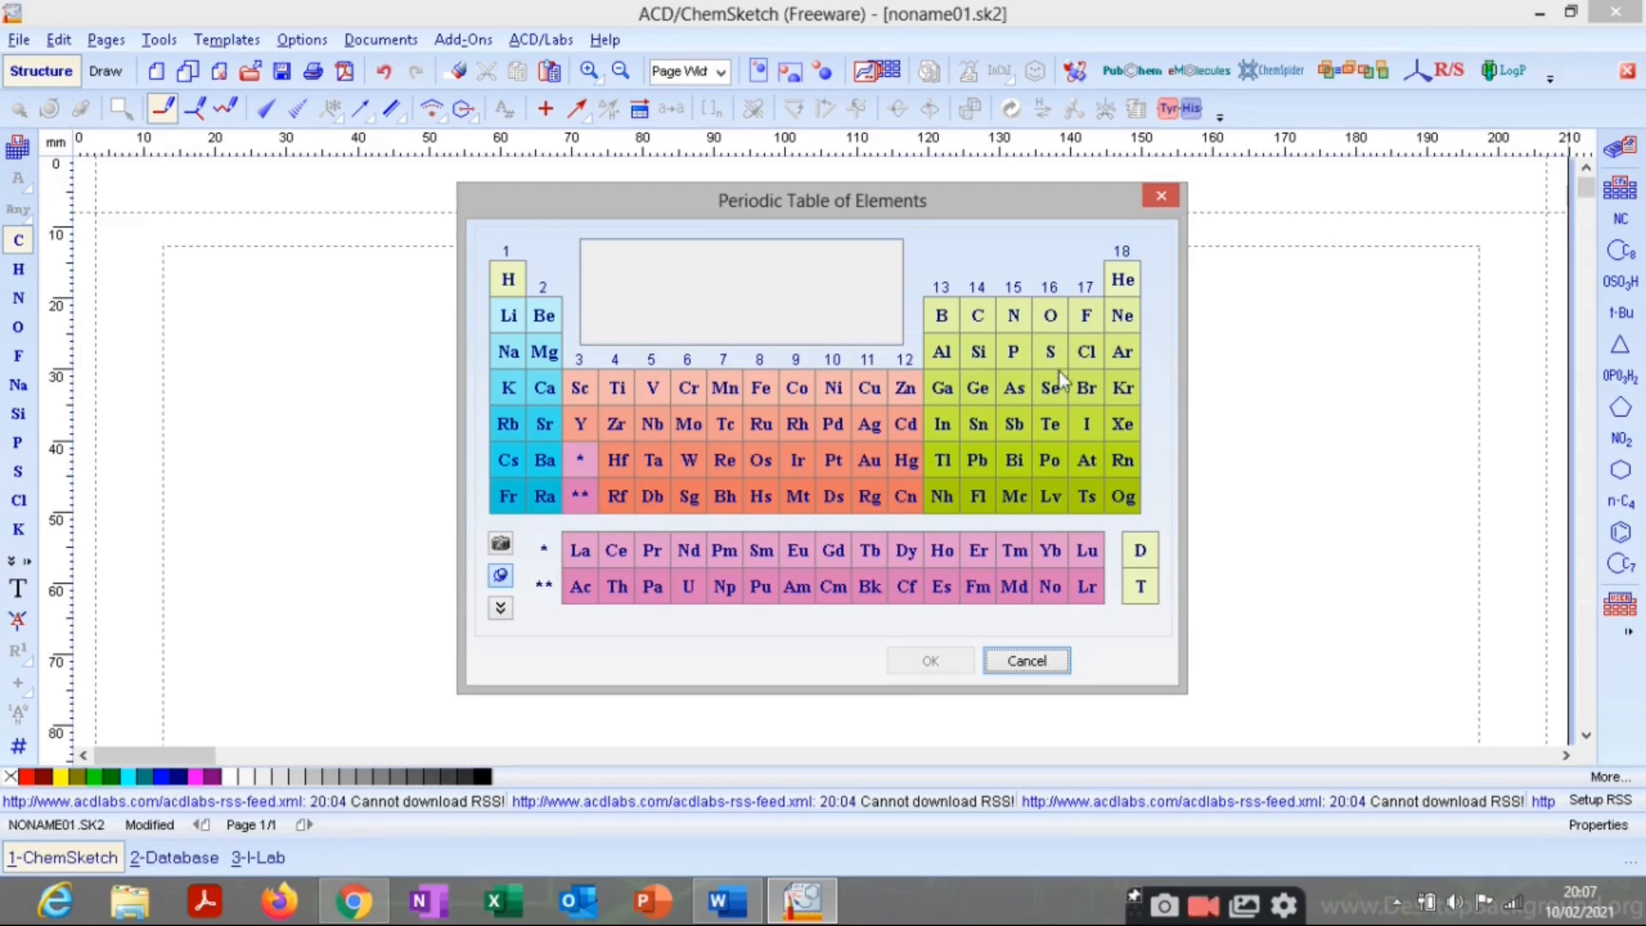
click(1021, 393)
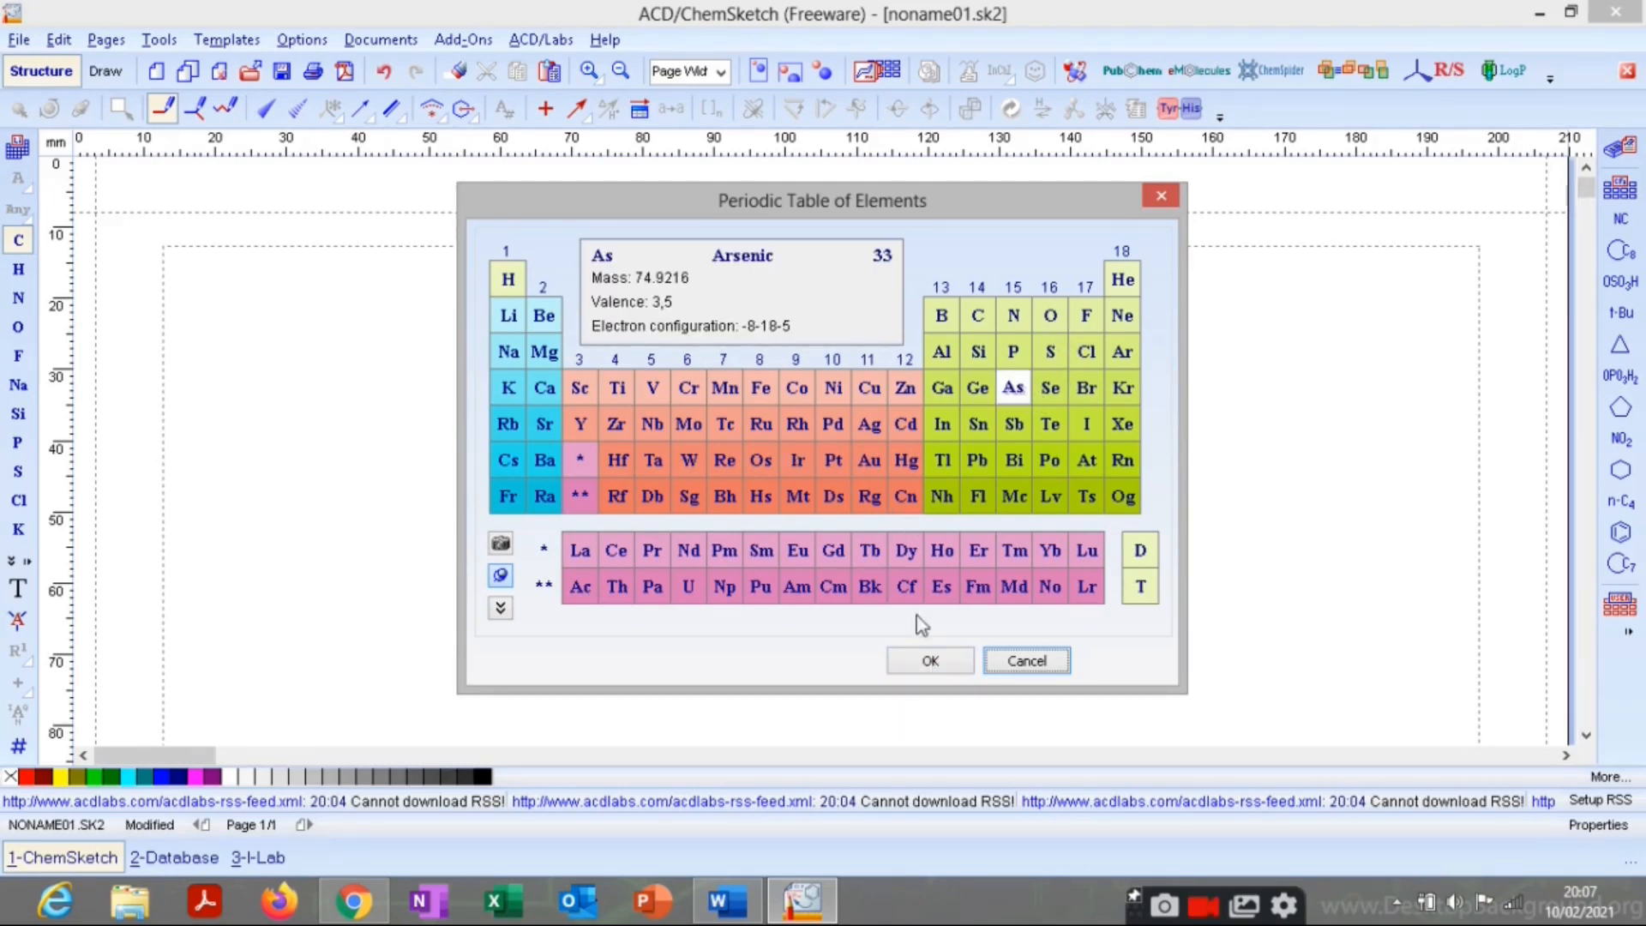
click(933, 662)
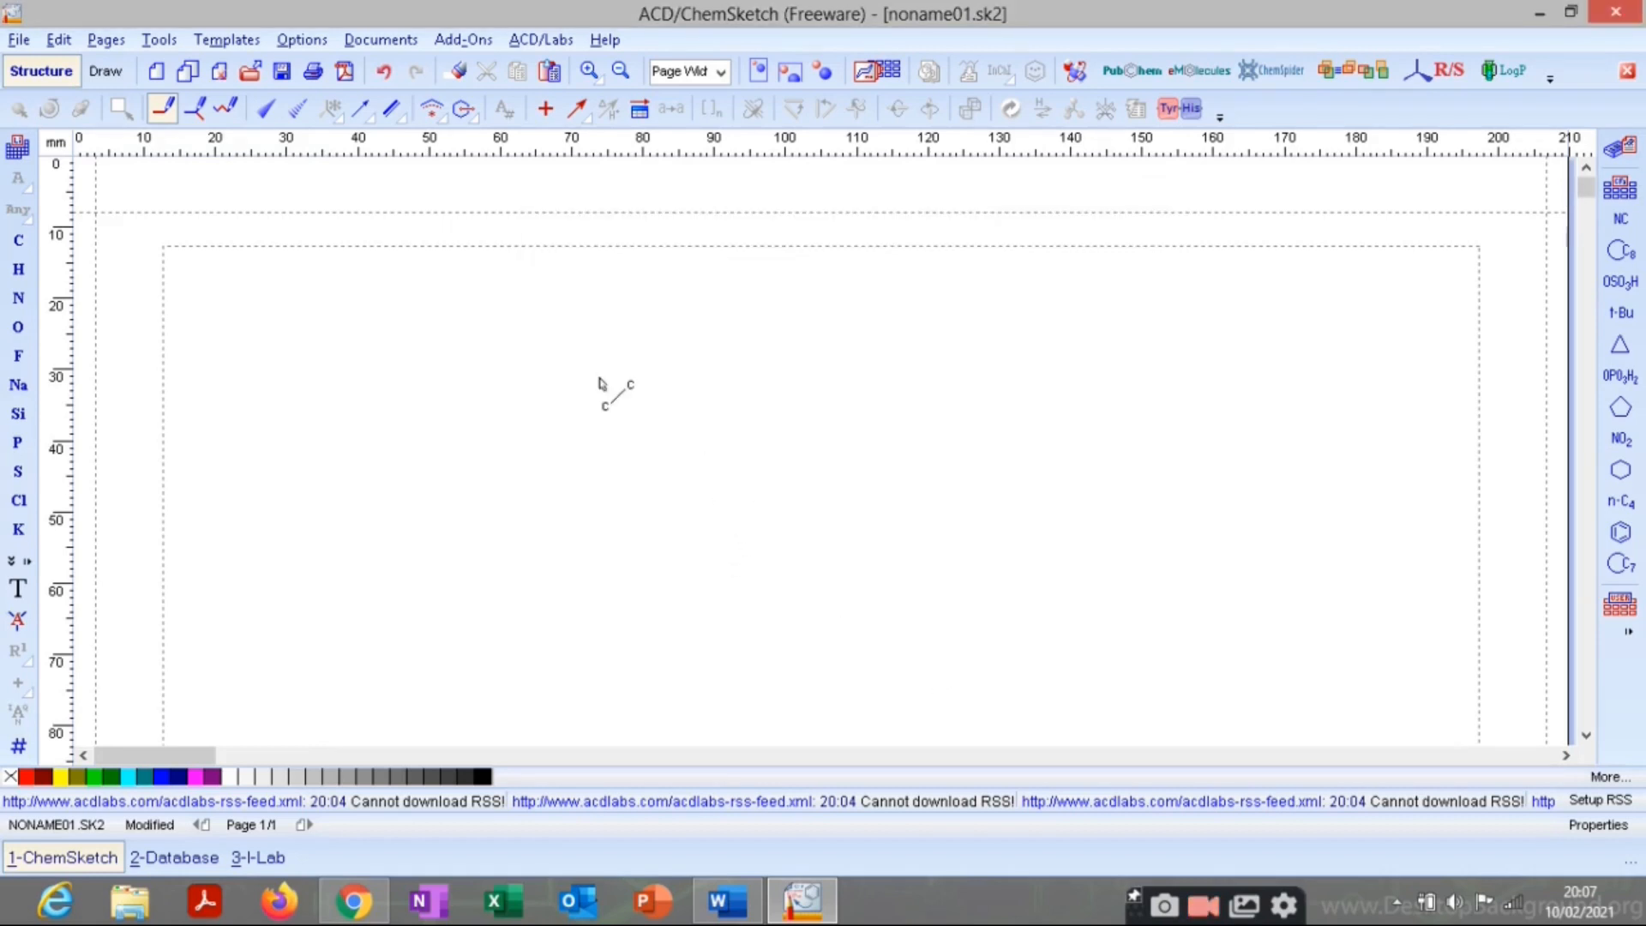
Place four separate arsenic atoms on the empty page.
click(605, 378)
click(761, 371)
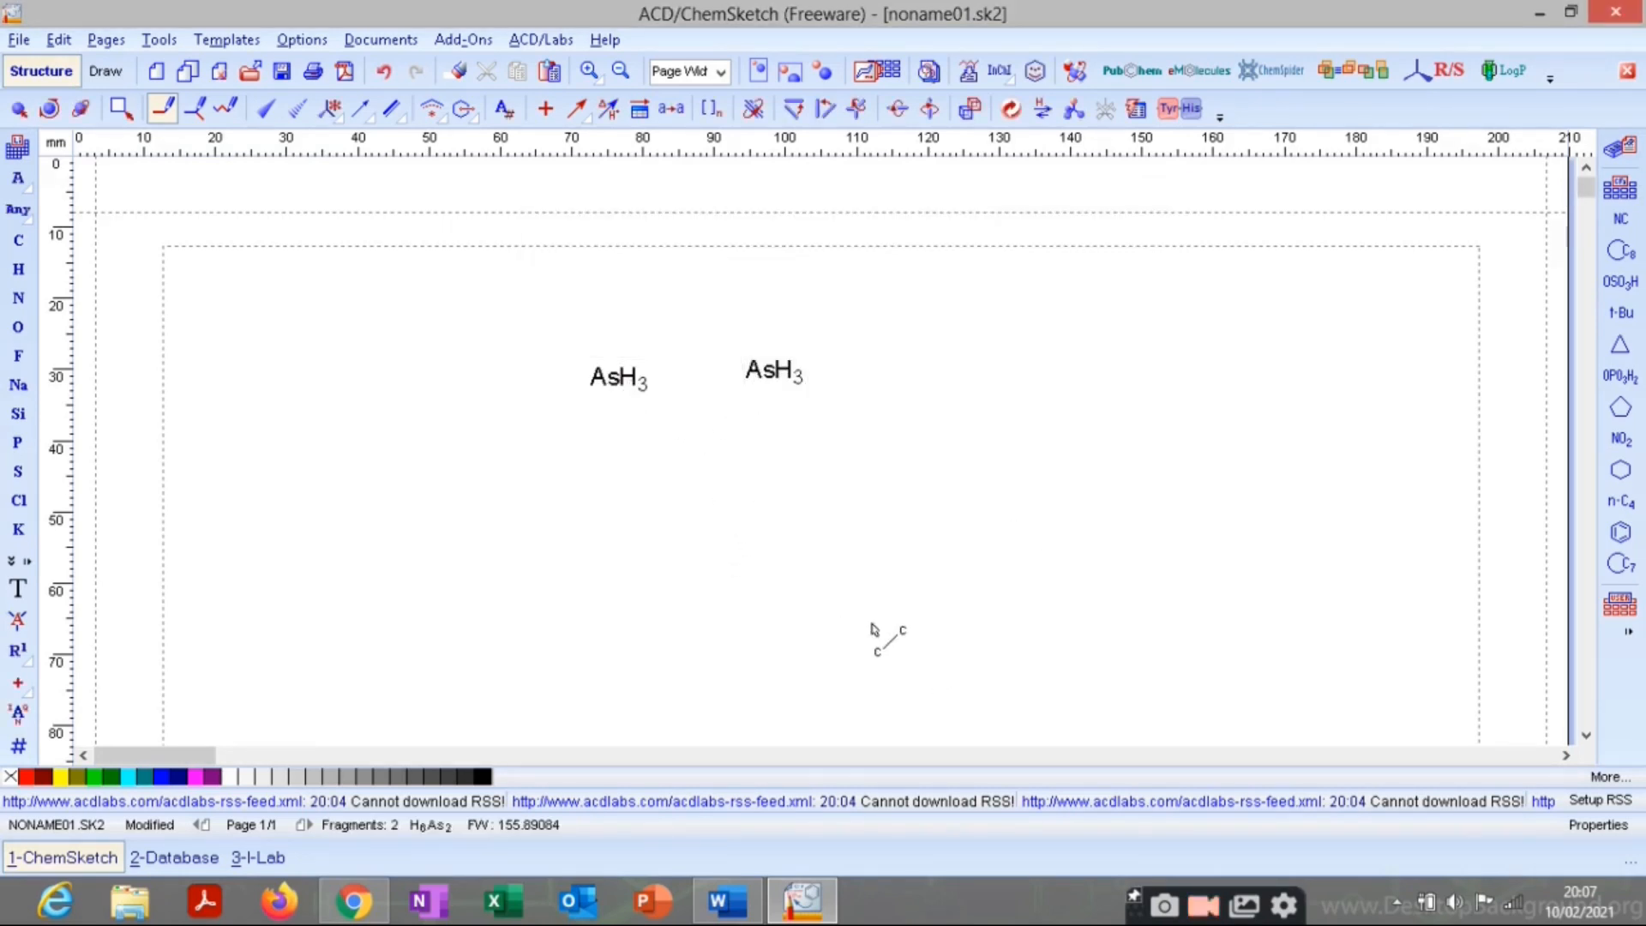
click(645, 448)
click(756, 465)
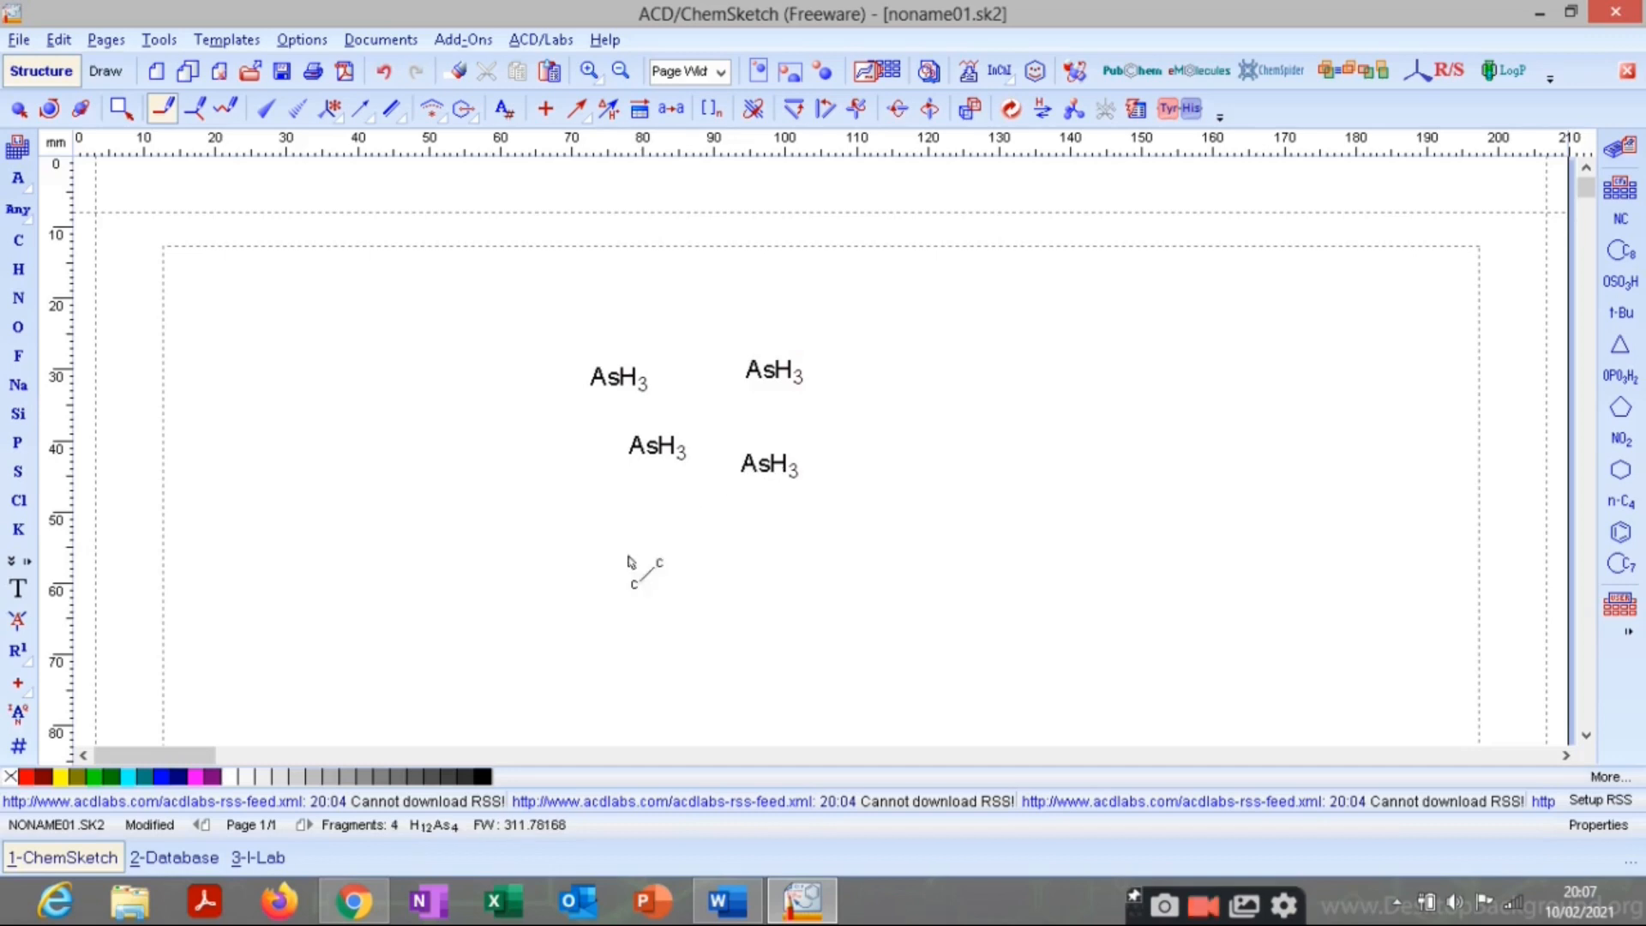
Place six separate oxygen atoms in a curve around the left and lower sides of the arsenic group.
click(18, 326)
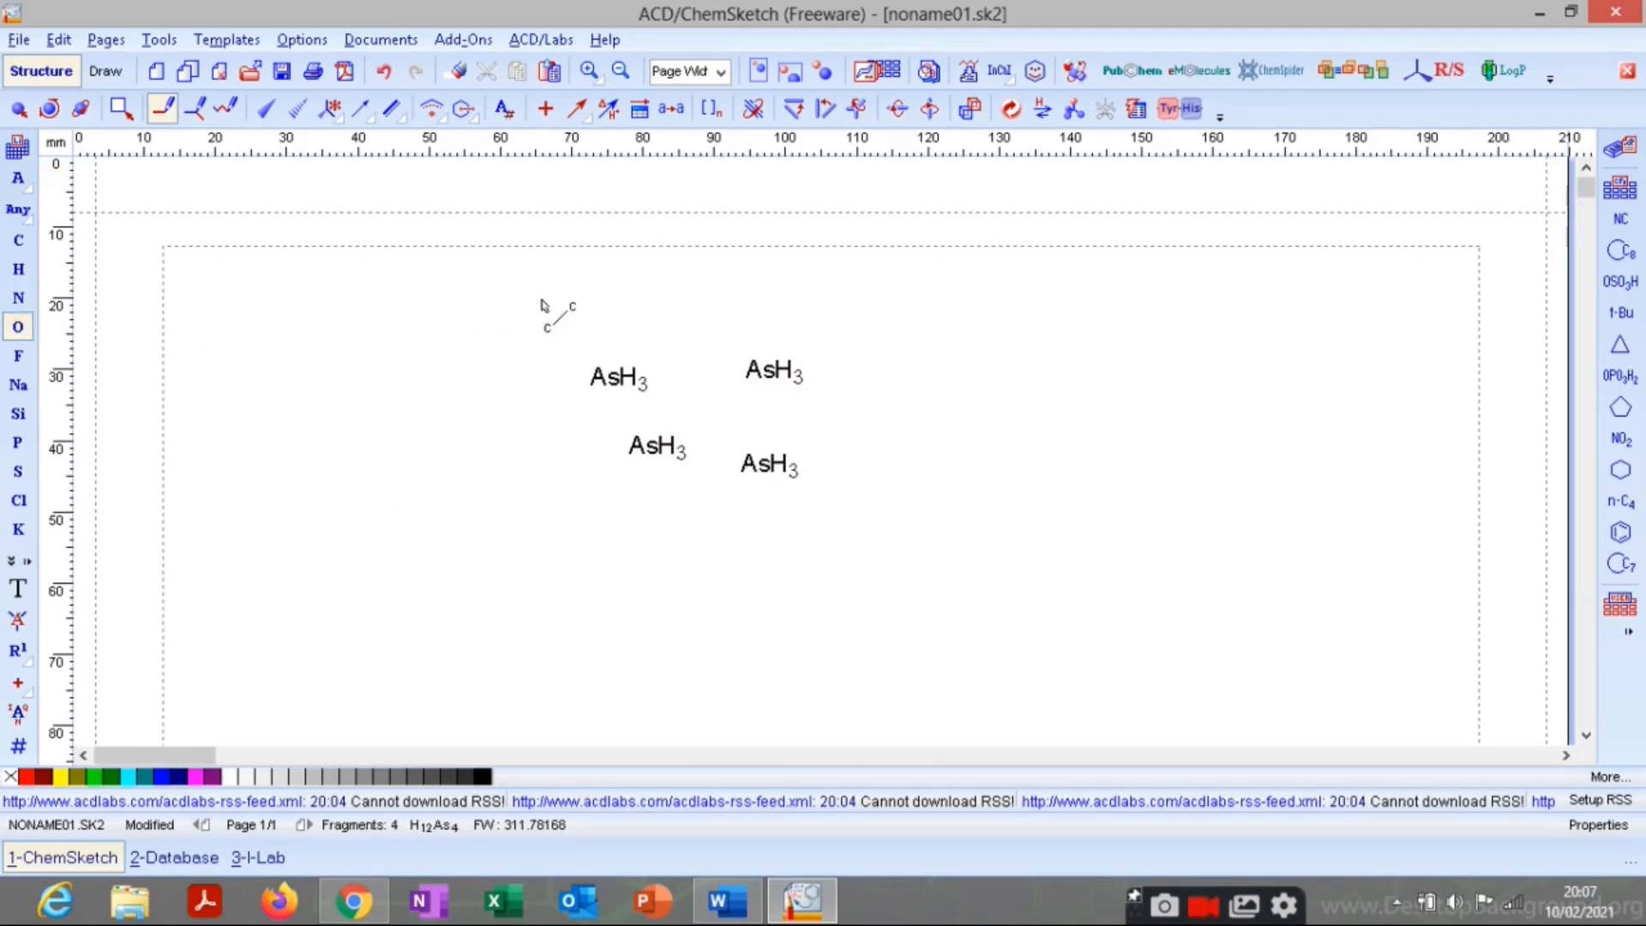
click(541, 300)
click(502, 413)
click(506, 488)
click(577, 553)
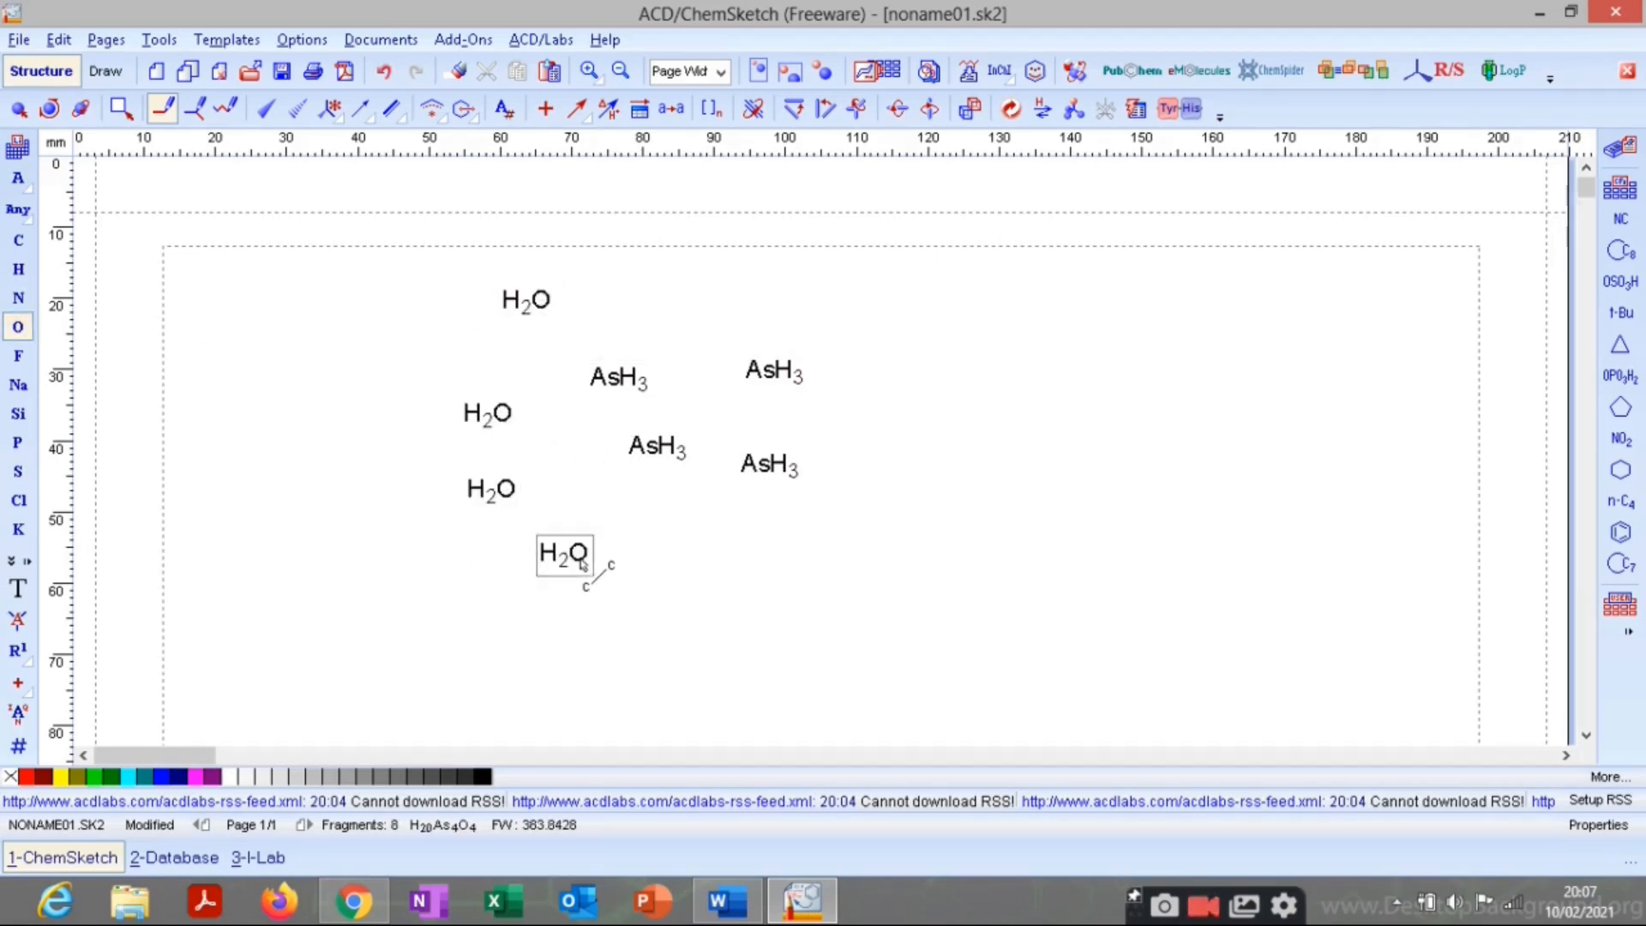
click(696, 600)
click(855, 587)
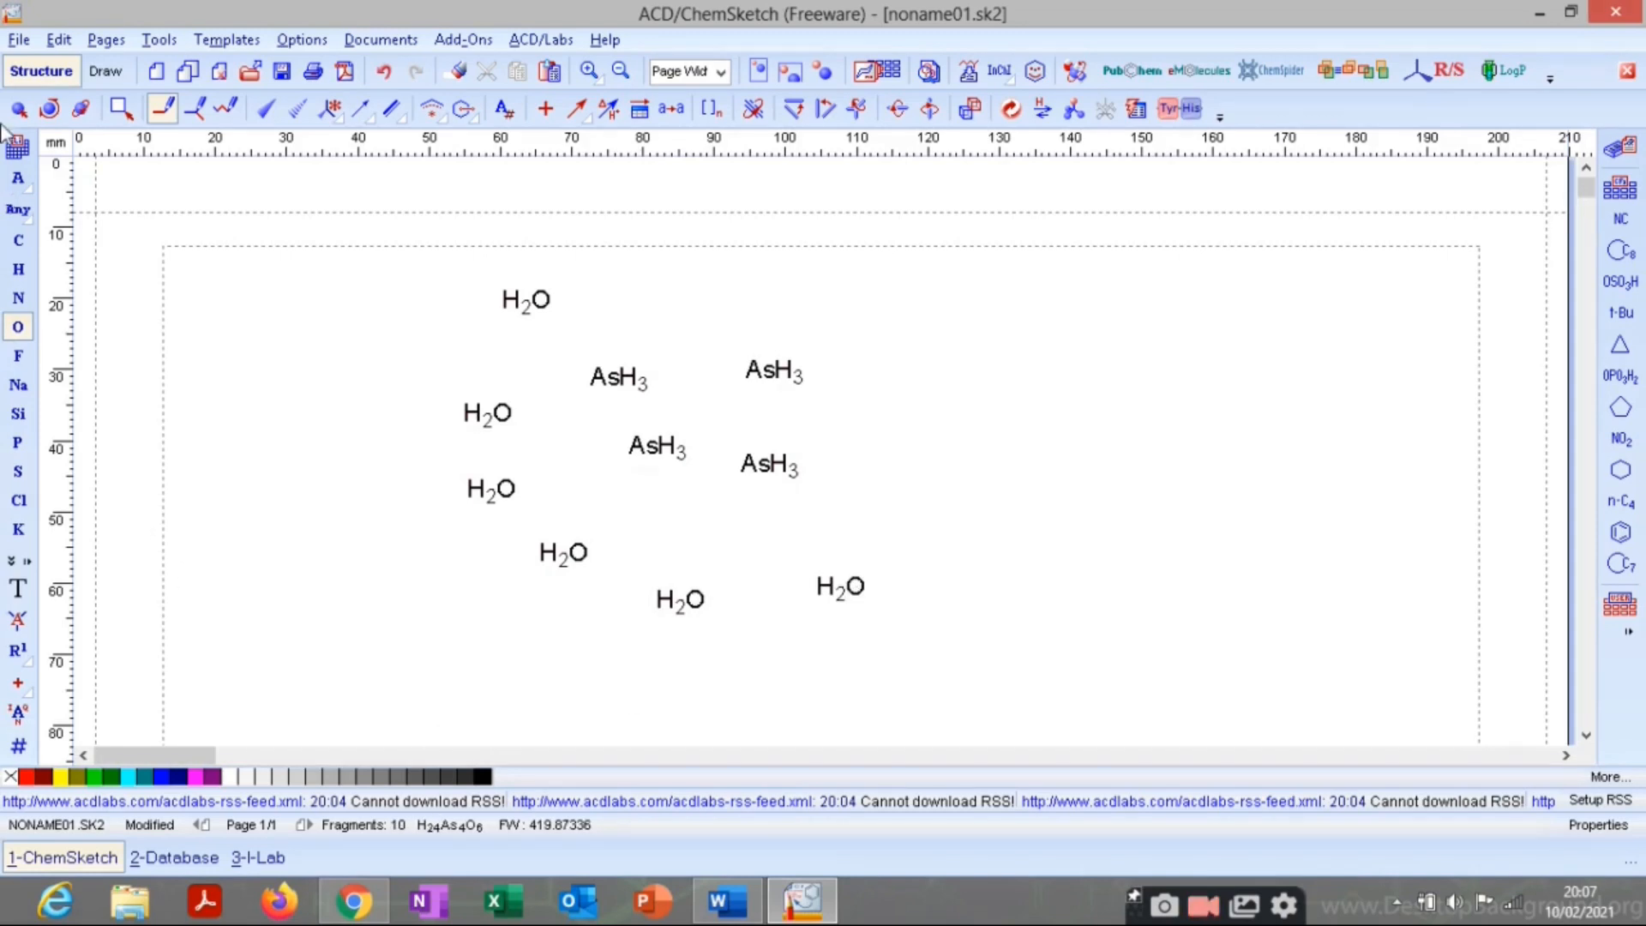
Select all the arsenic and oxygen molecules with Select/Move and delete them.
click(18, 109)
key(ctrl+a)
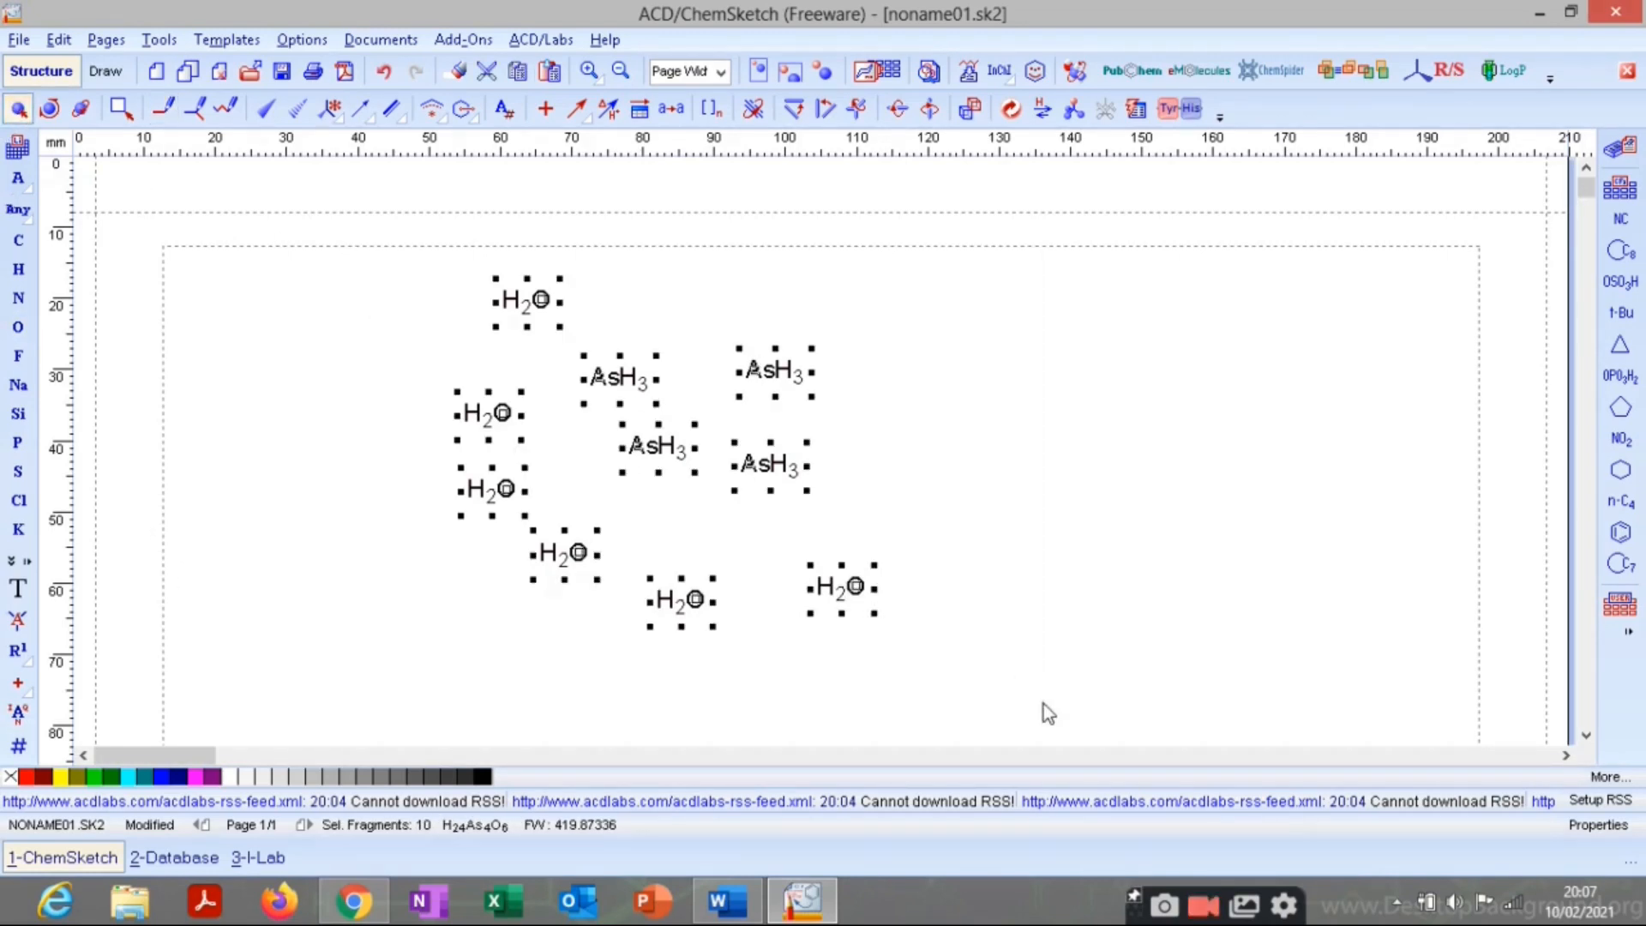
click(923, 614)
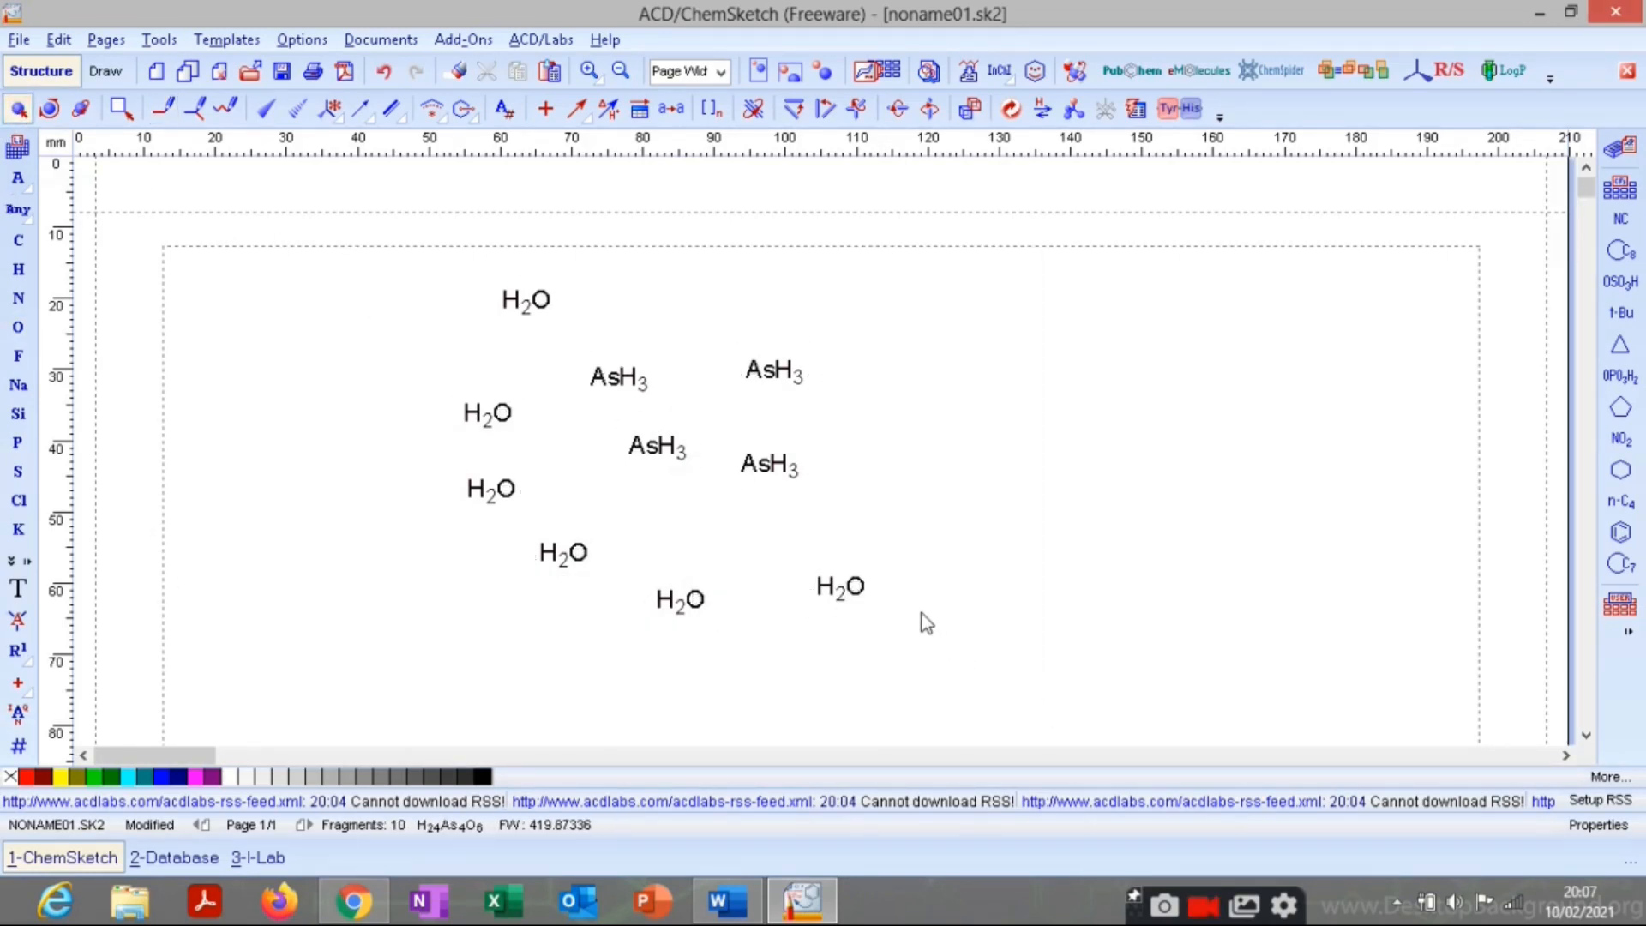
click(16, 275)
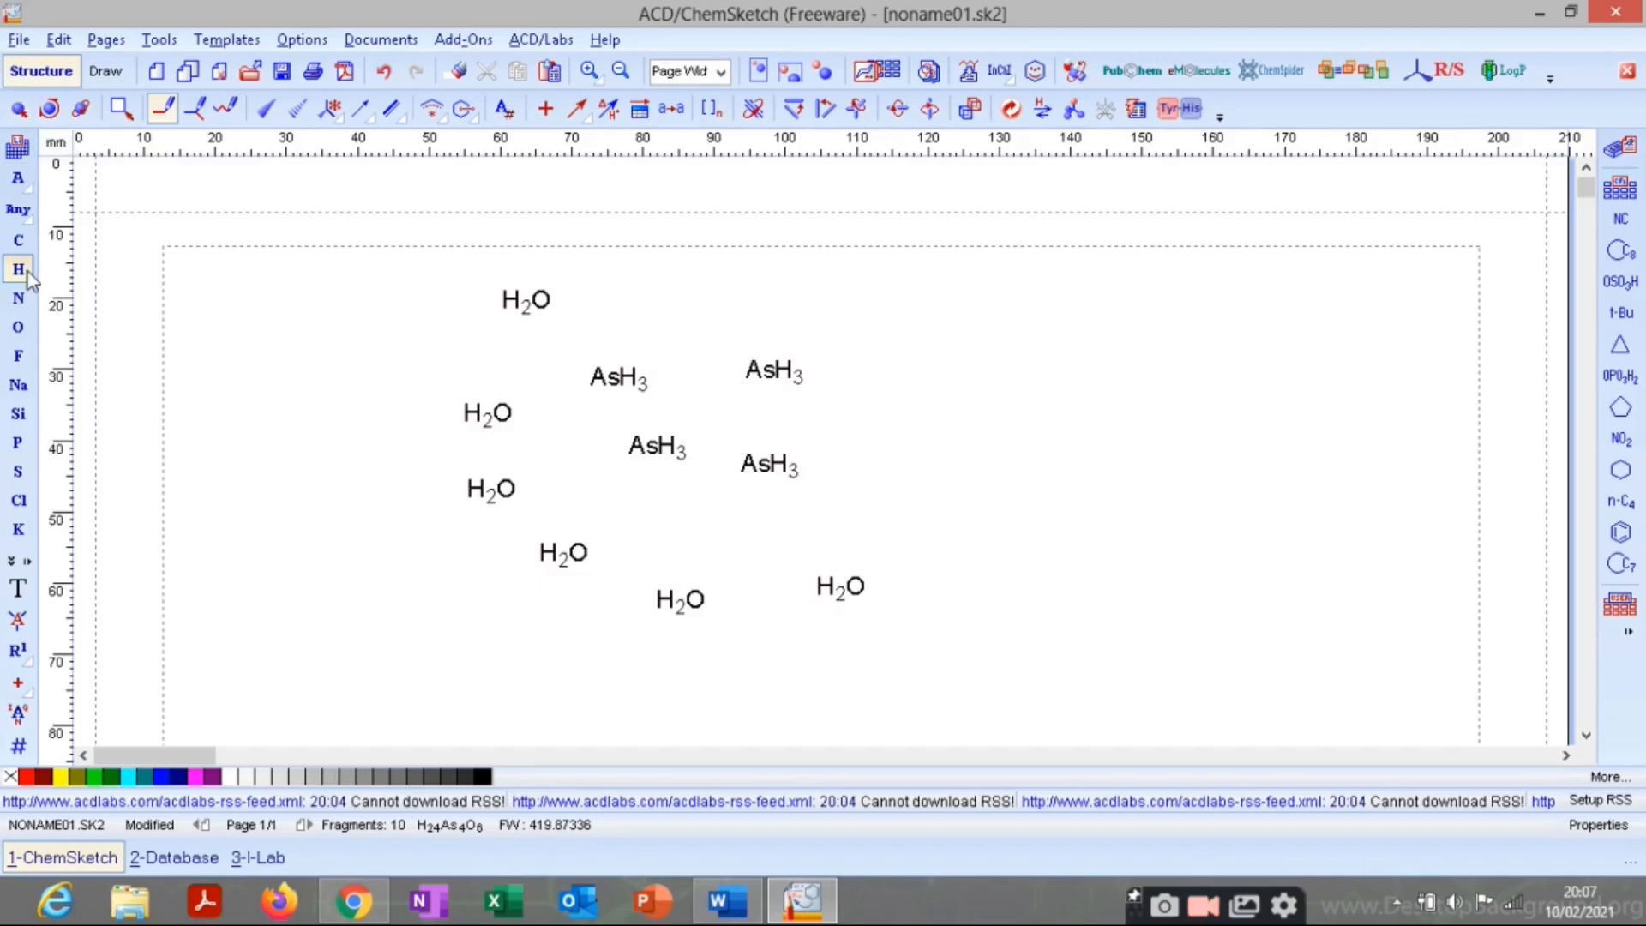
click(17, 108)
drag(338, 250, 1008, 742)
scroll(1084, 636, down, 3)
click(1084, 636)
scroll(979, 508, up, 3)
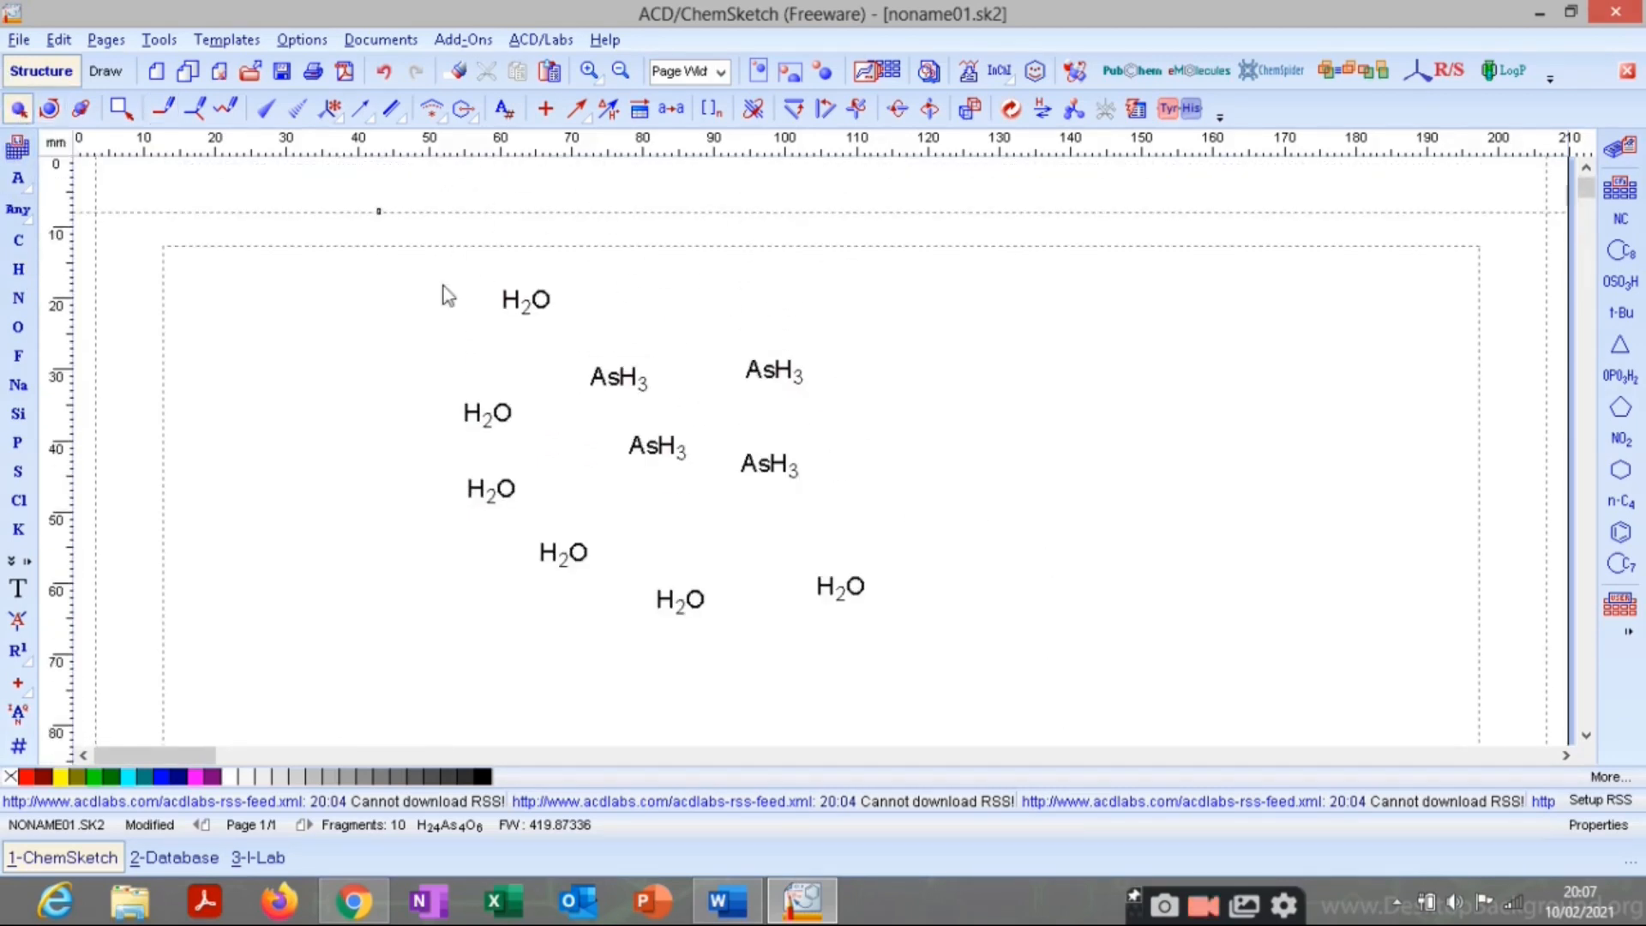
drag(378, 207, 996, 696)
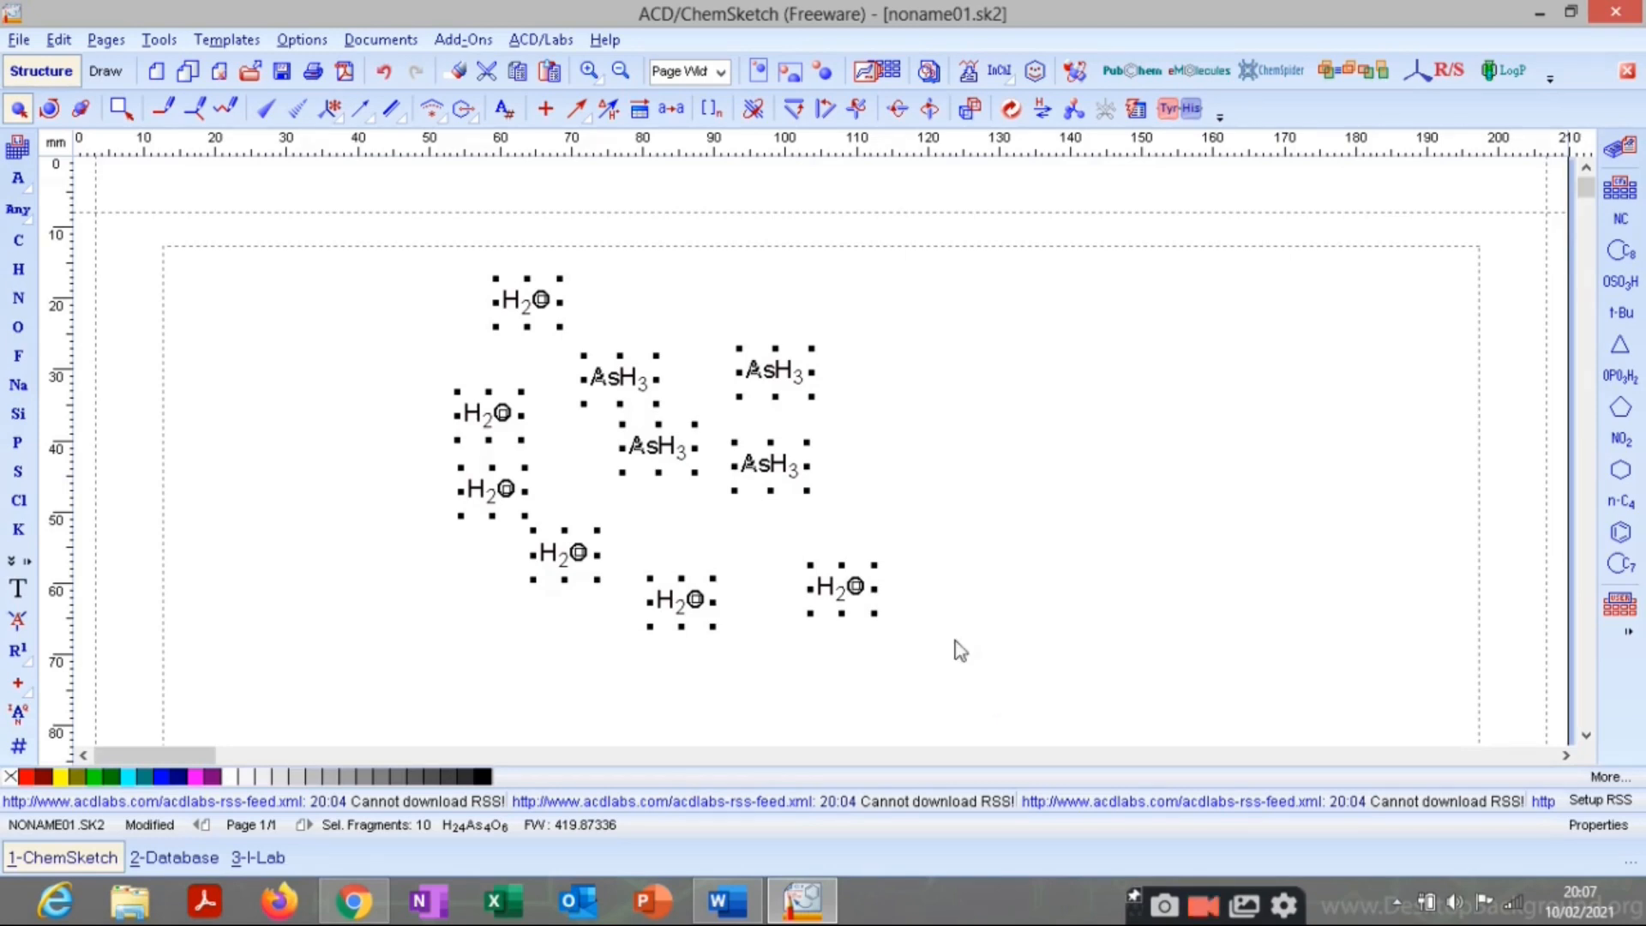
key(Delete)
Switch to Chrome to examine the epinephrine structure again and return to ChemSketch.
click(353, 900)
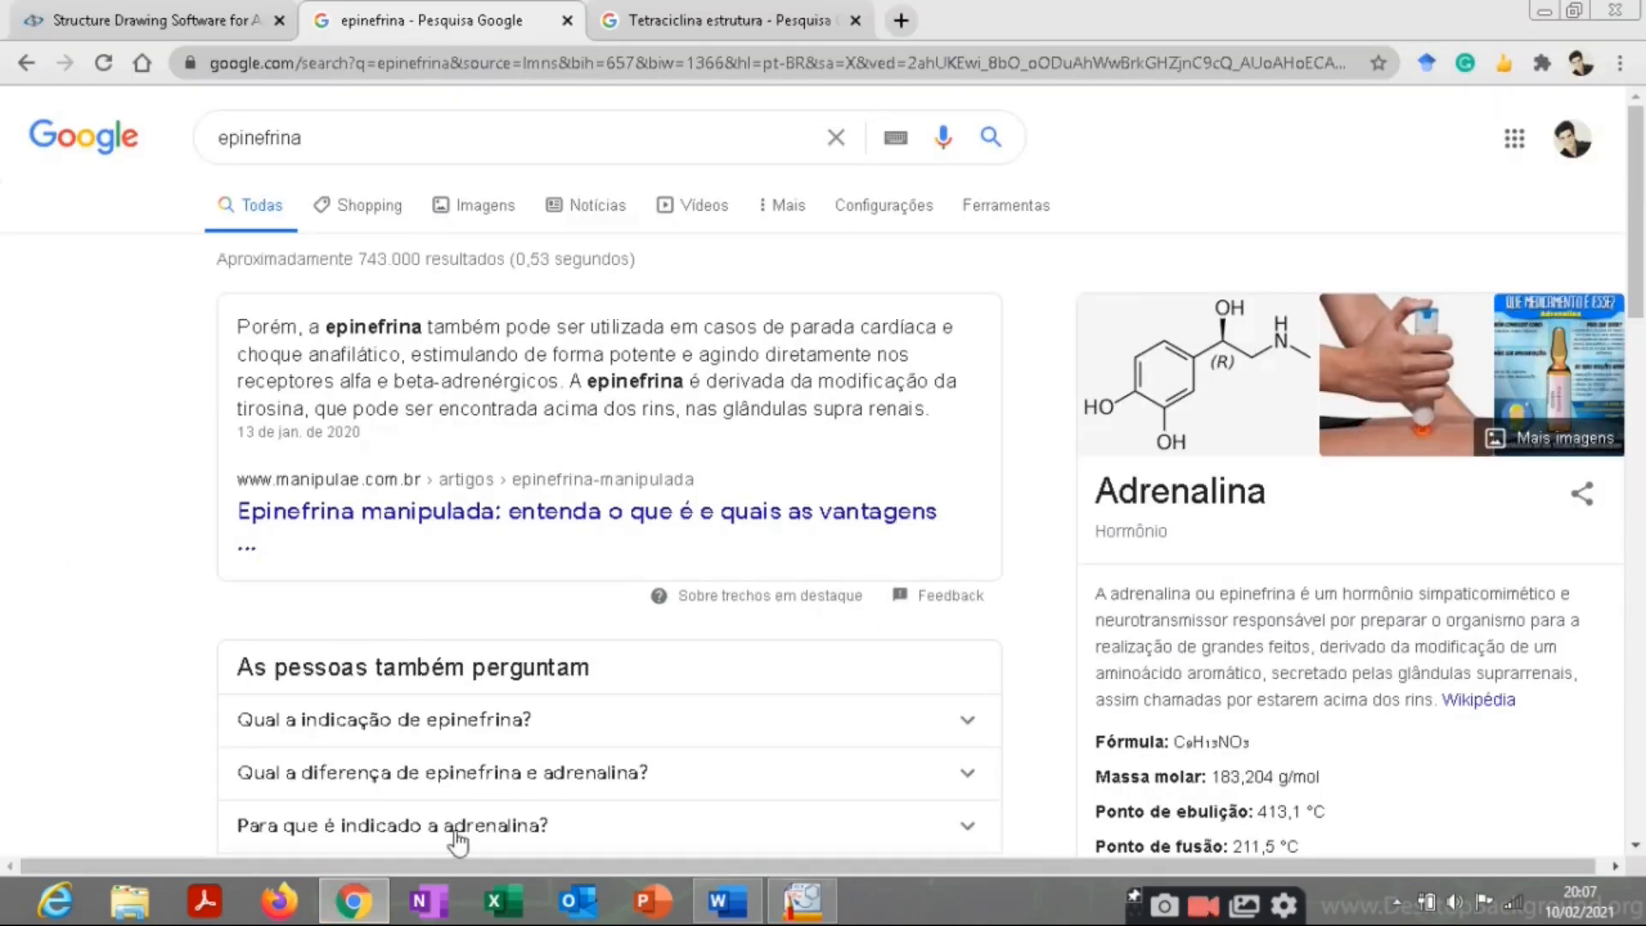
click(353, 901)
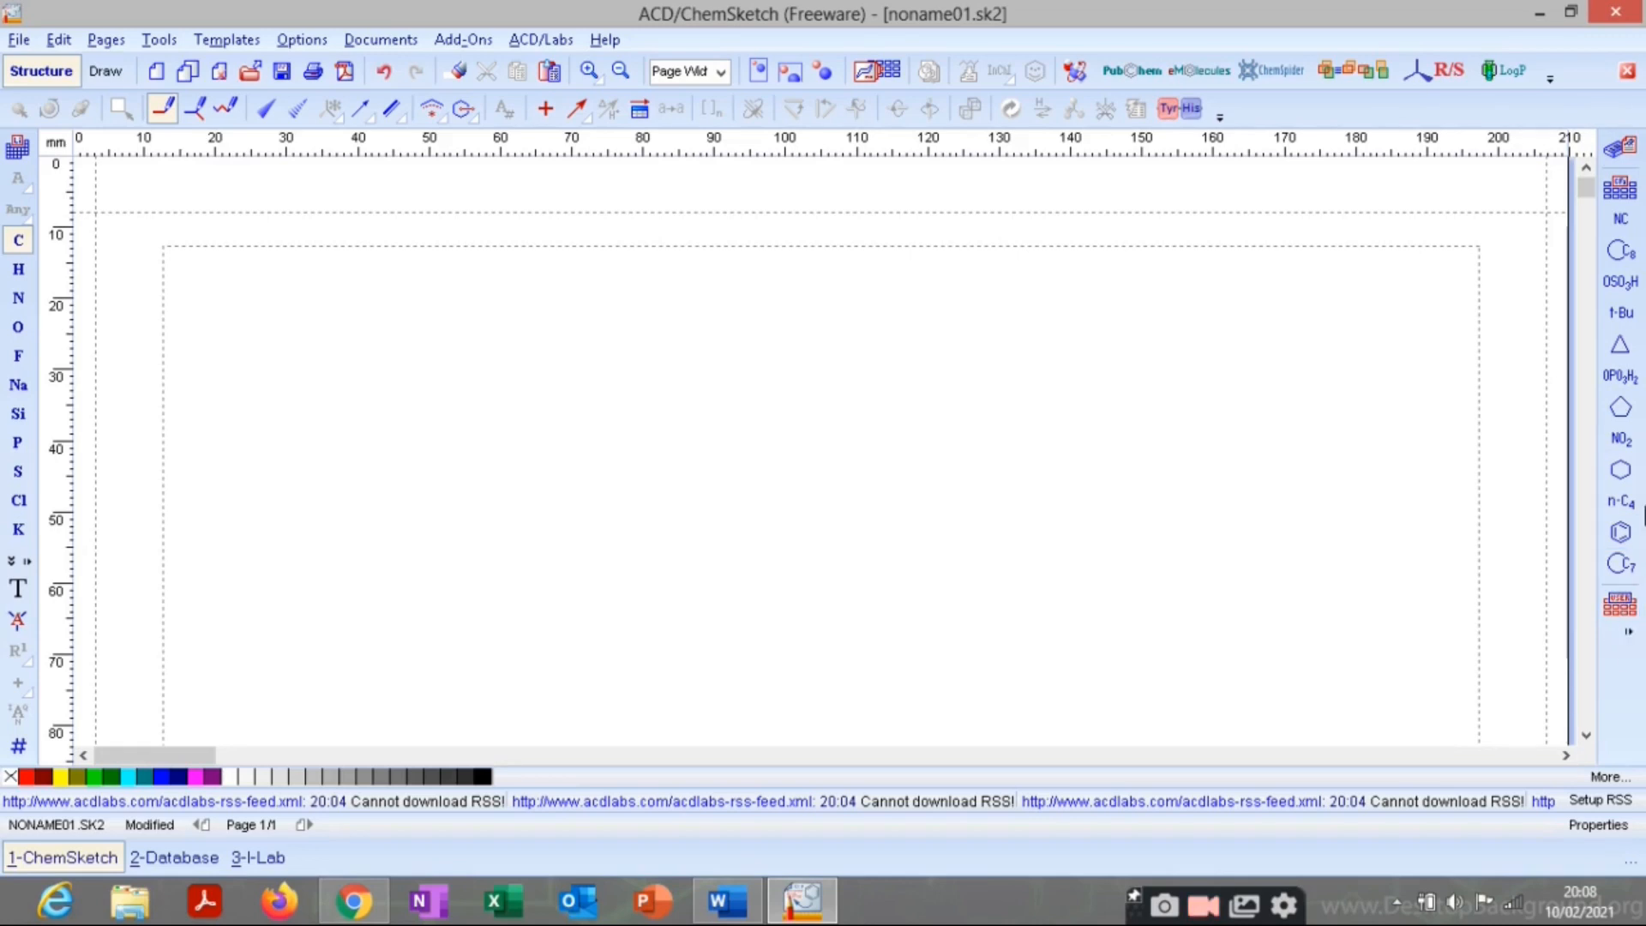
Insert a benzene ring from the Table of Radicals in the upper left part of the page.
click(1621, 187)
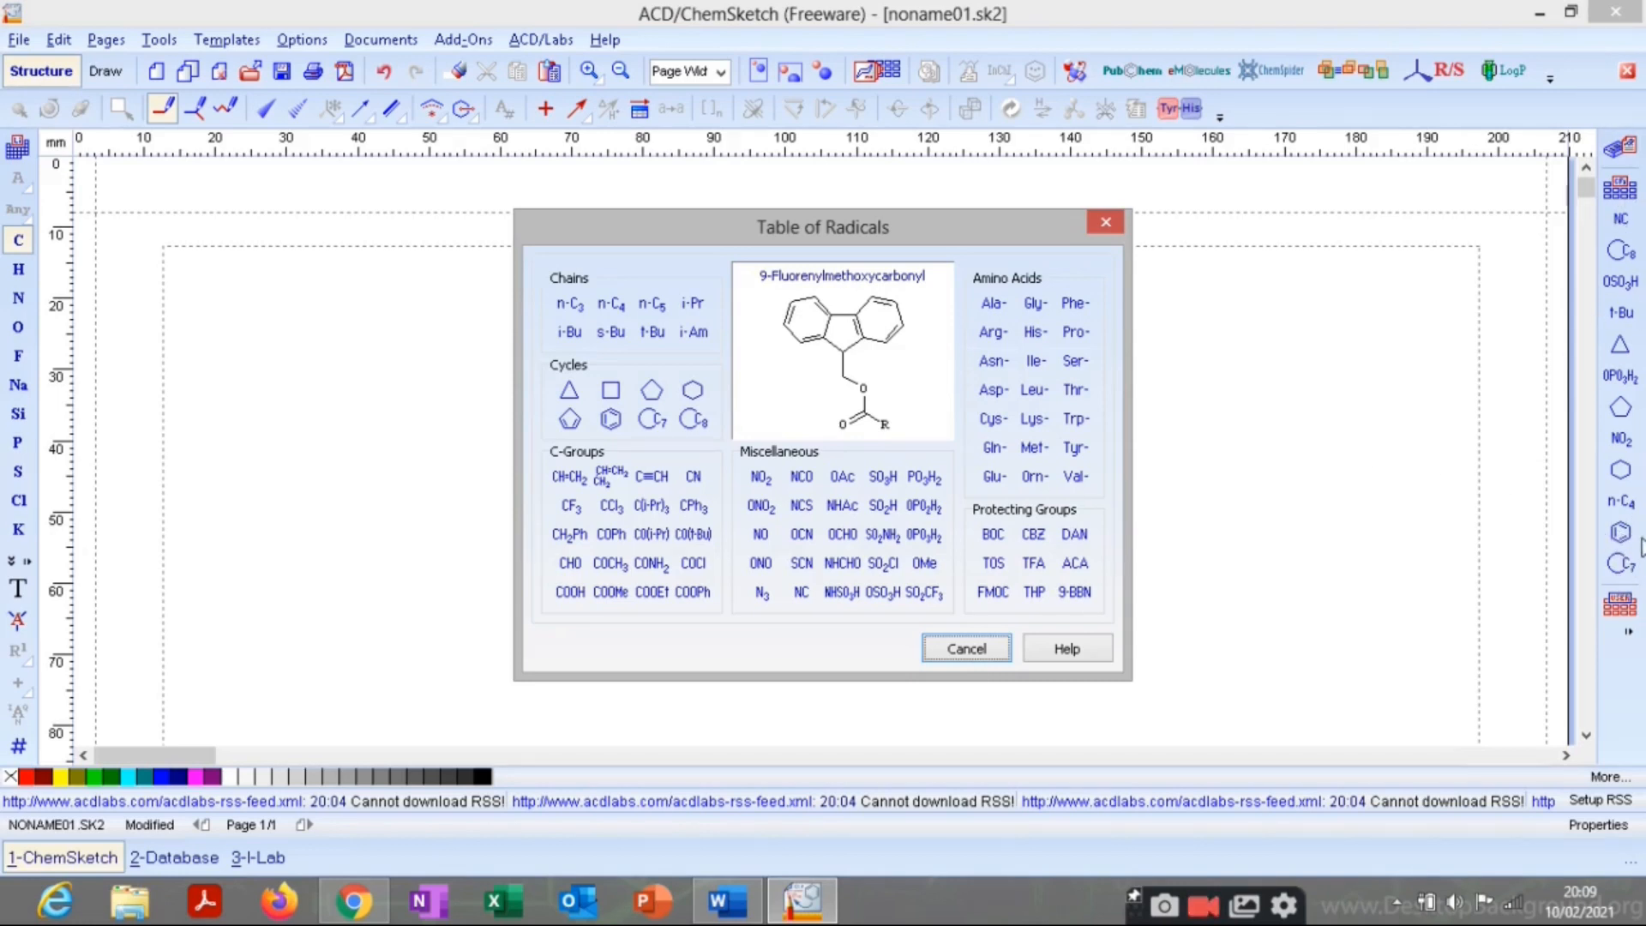
click(610, 419)
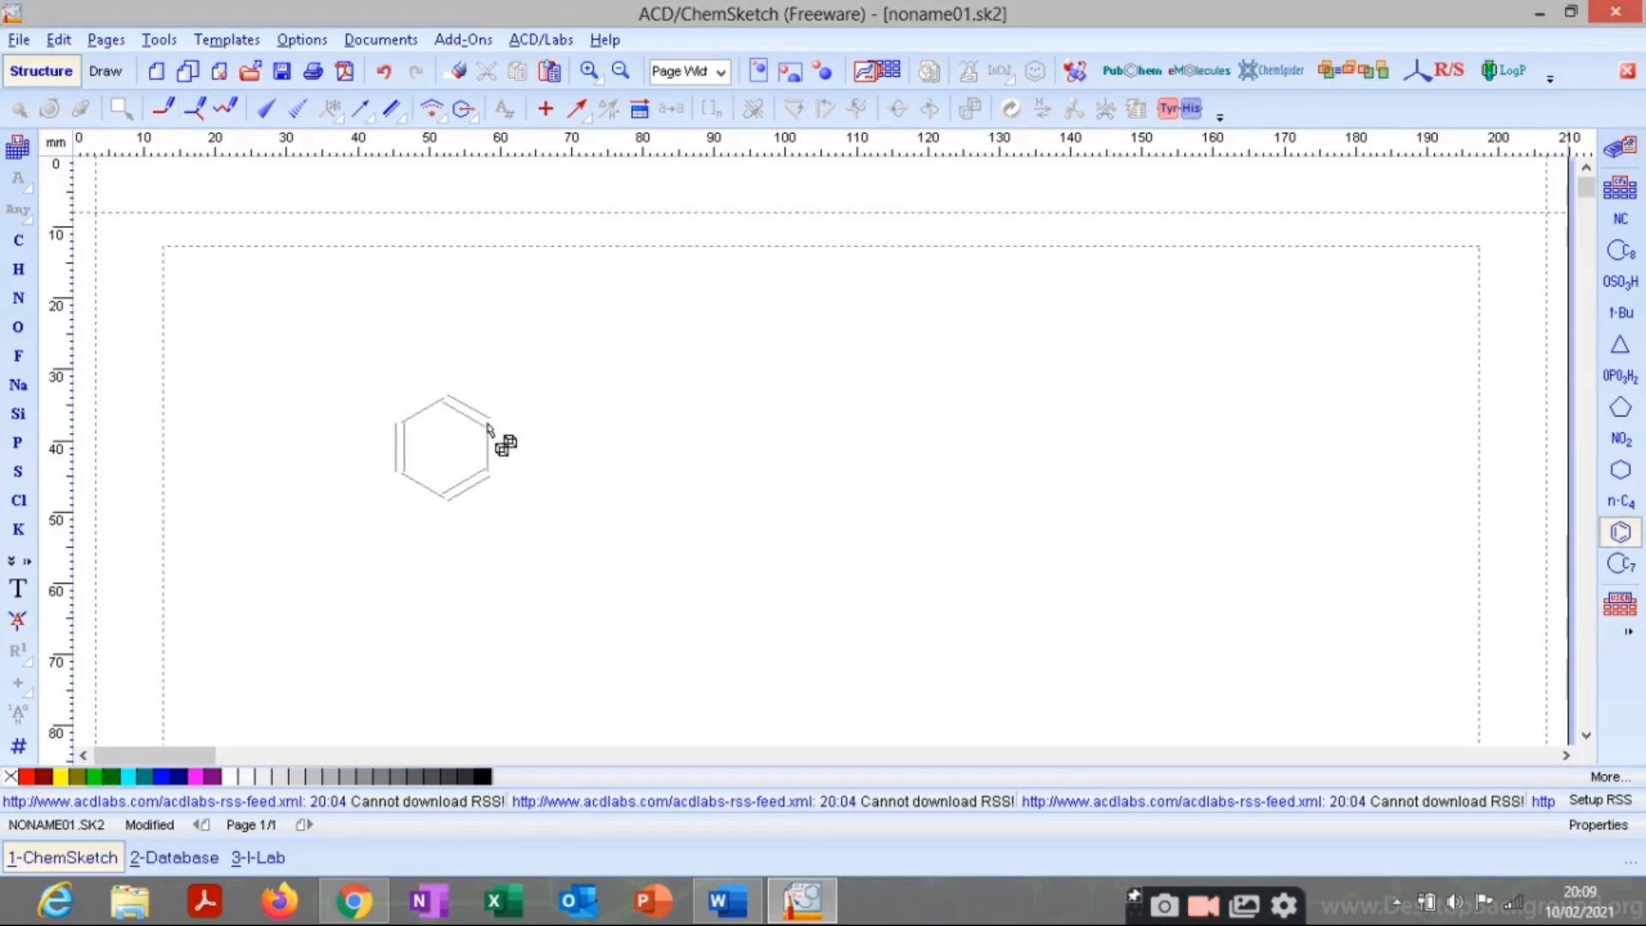
click(488, 426)
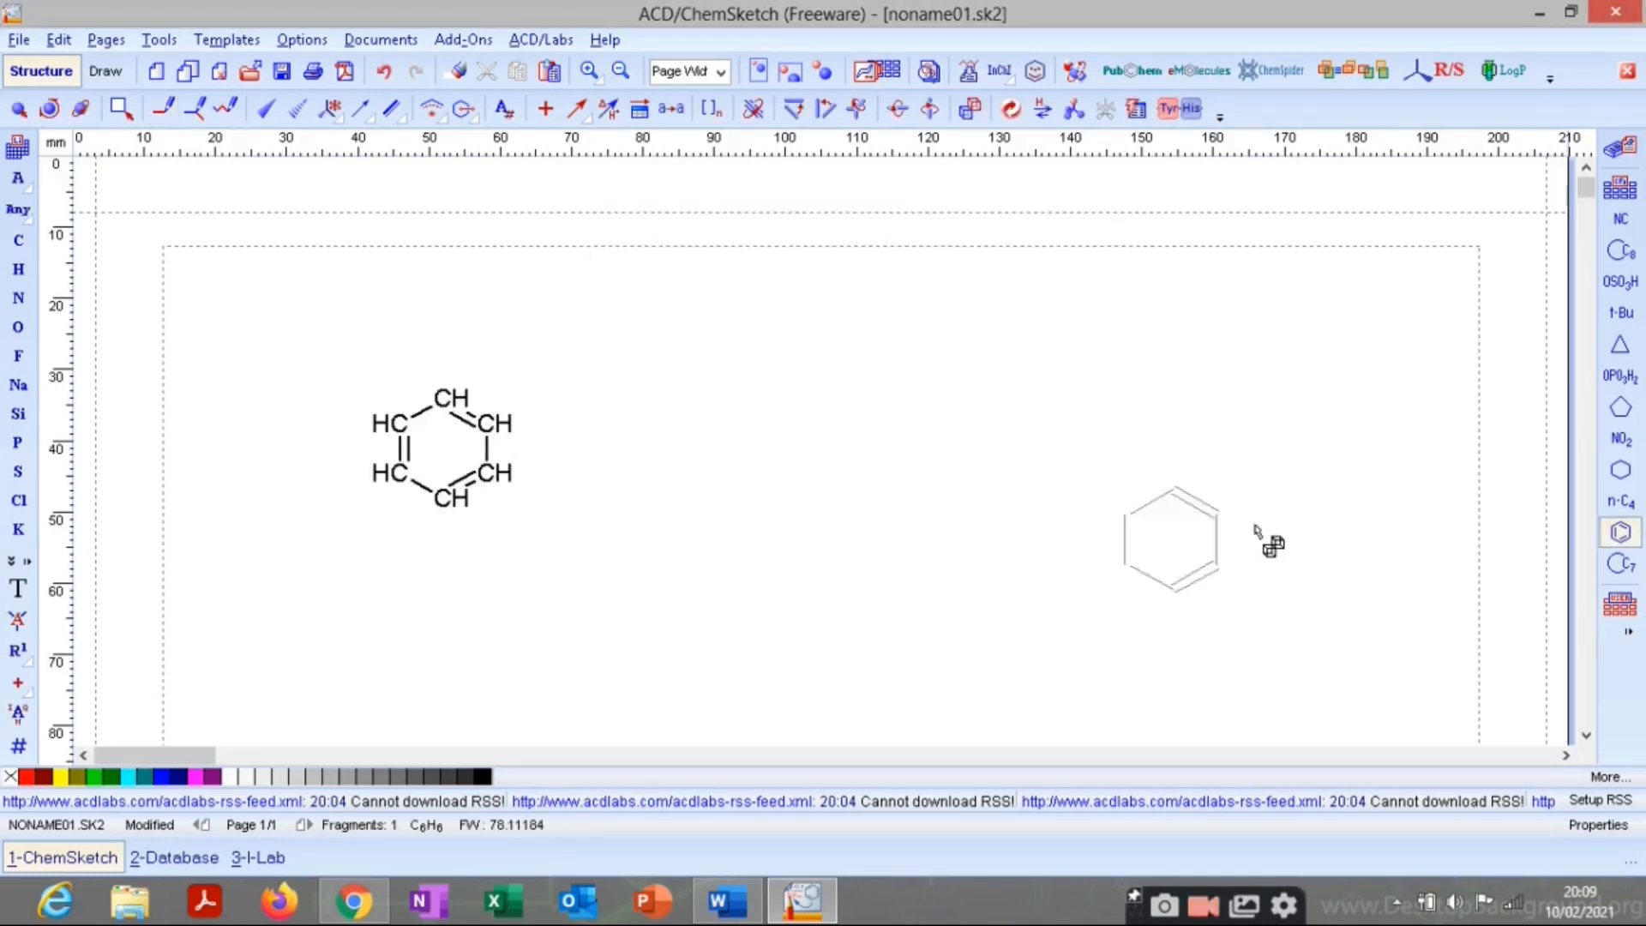
Place a second benzene ring to the right of the first one and undo it.
click(1620, 538)
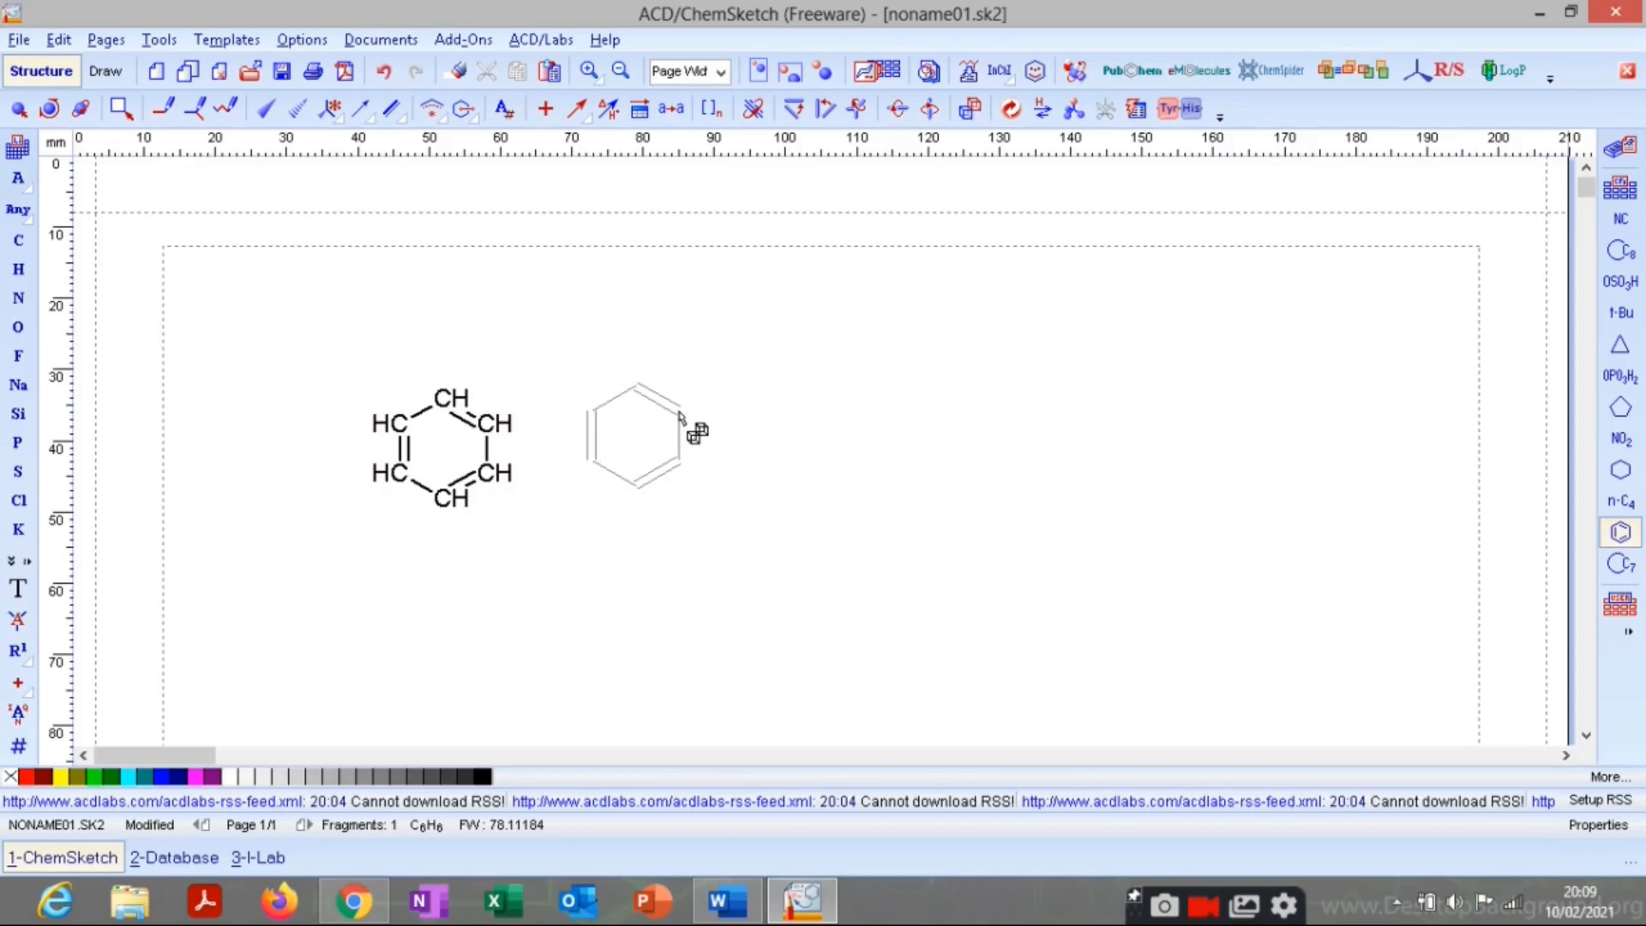
click(680, 418)
key(ctrl+z)
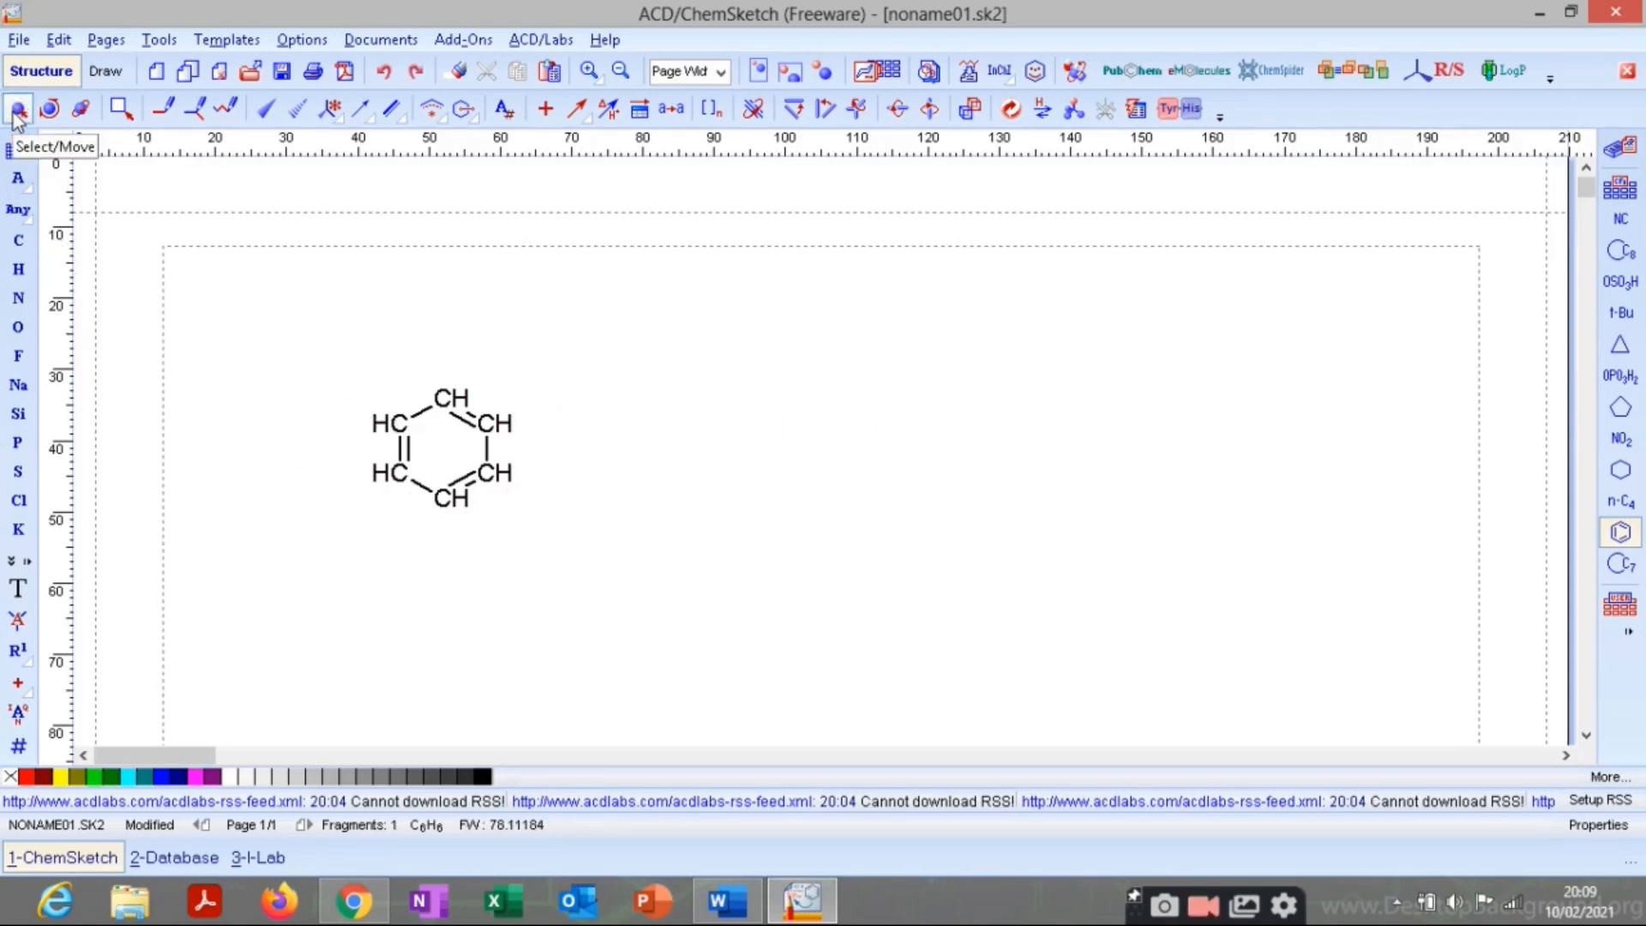
Replace the ring's bottom and lower-left carbons with oxygen and undo both replacements.
click(18, 327)
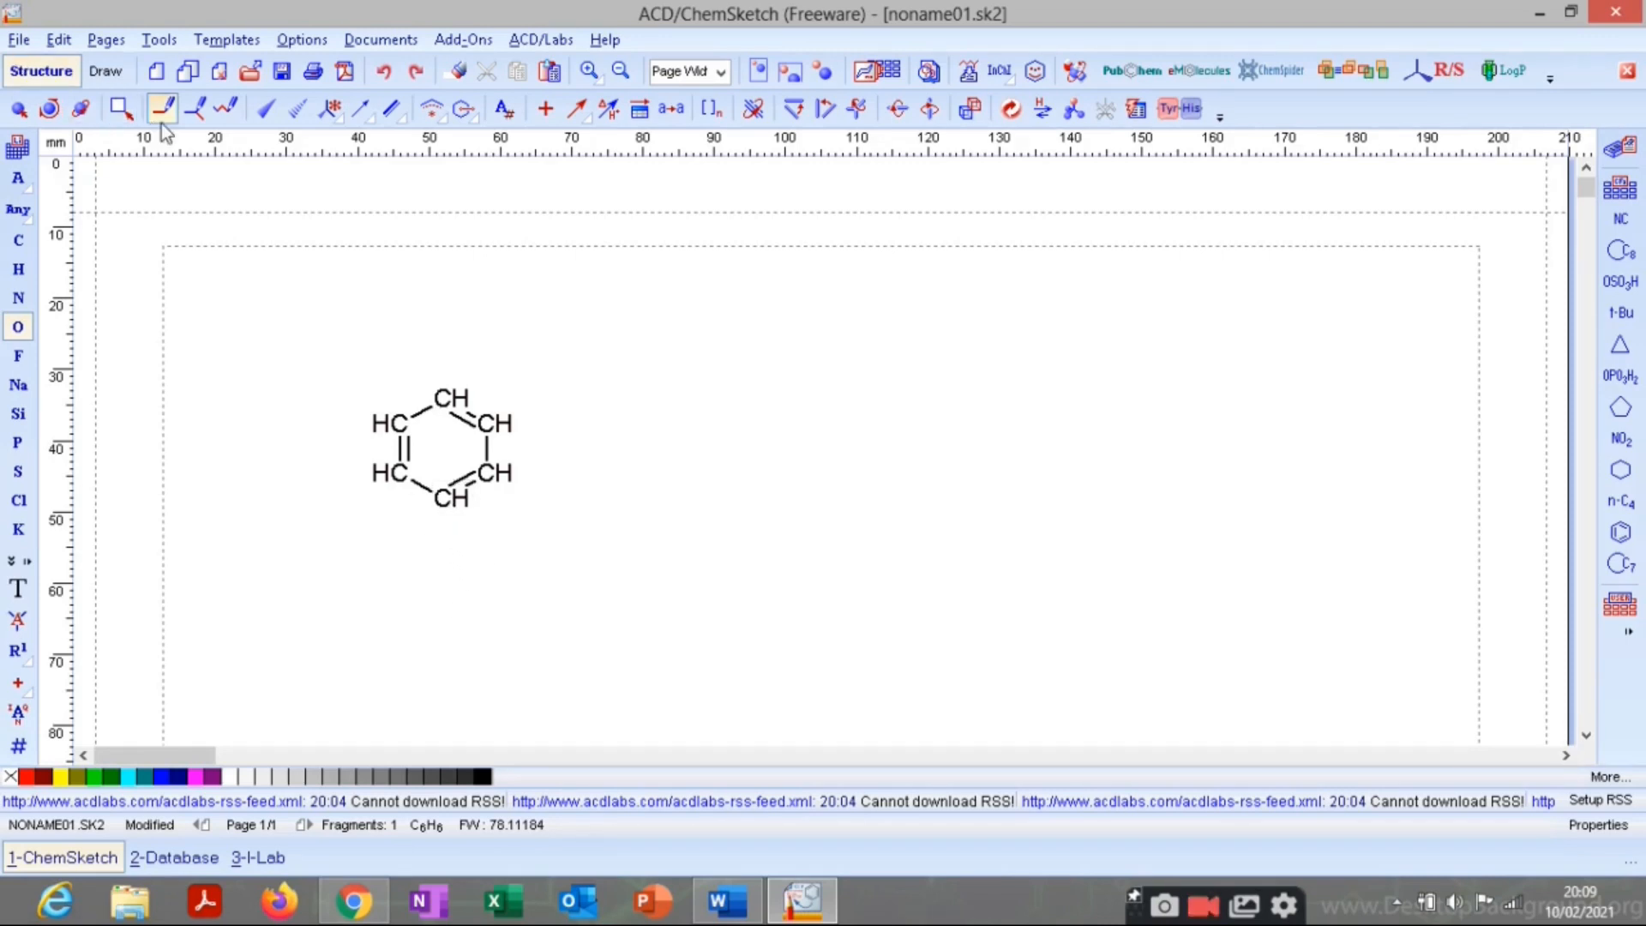
click(450, 499)
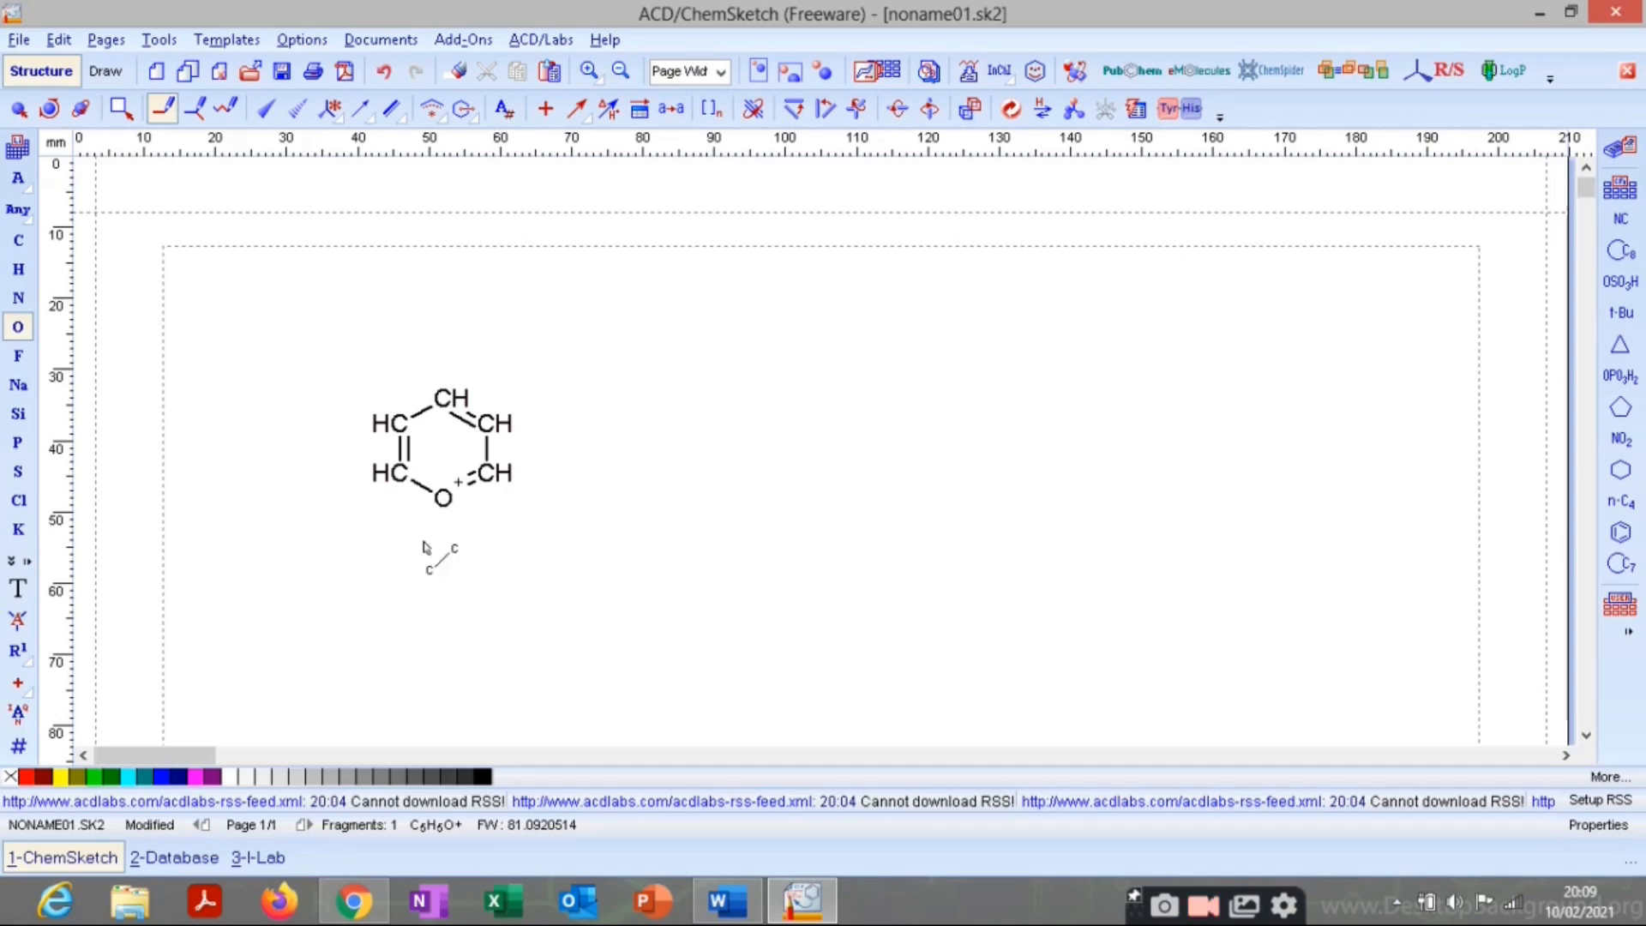
click(426, 480)
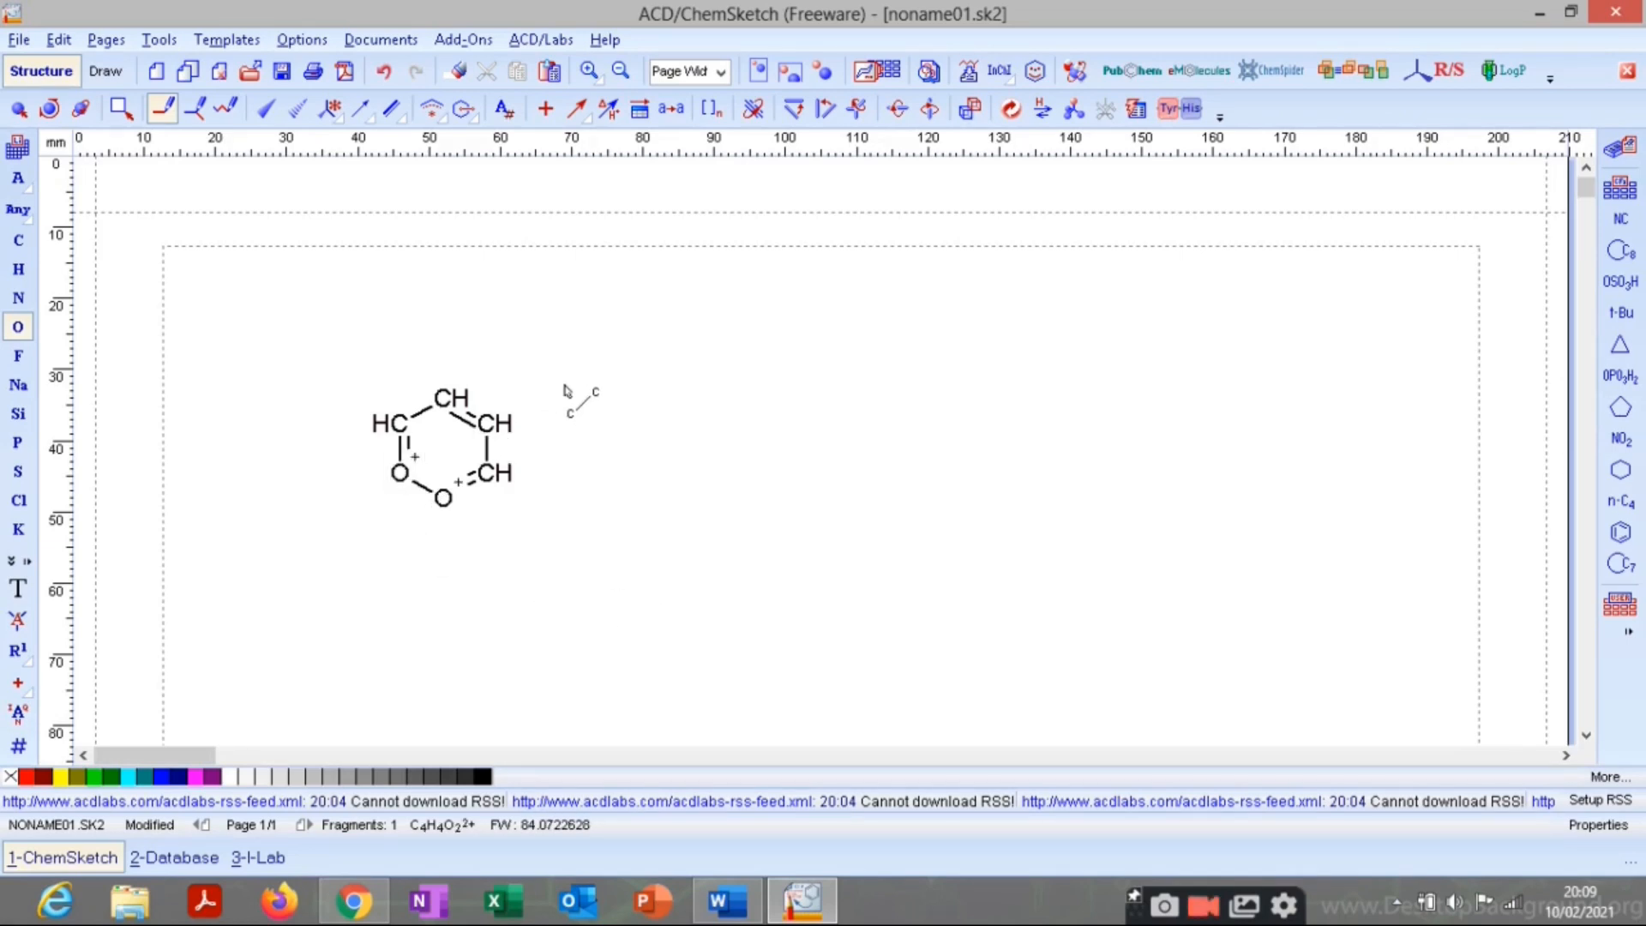
key(ctrl+z)
key(ctrl+z)
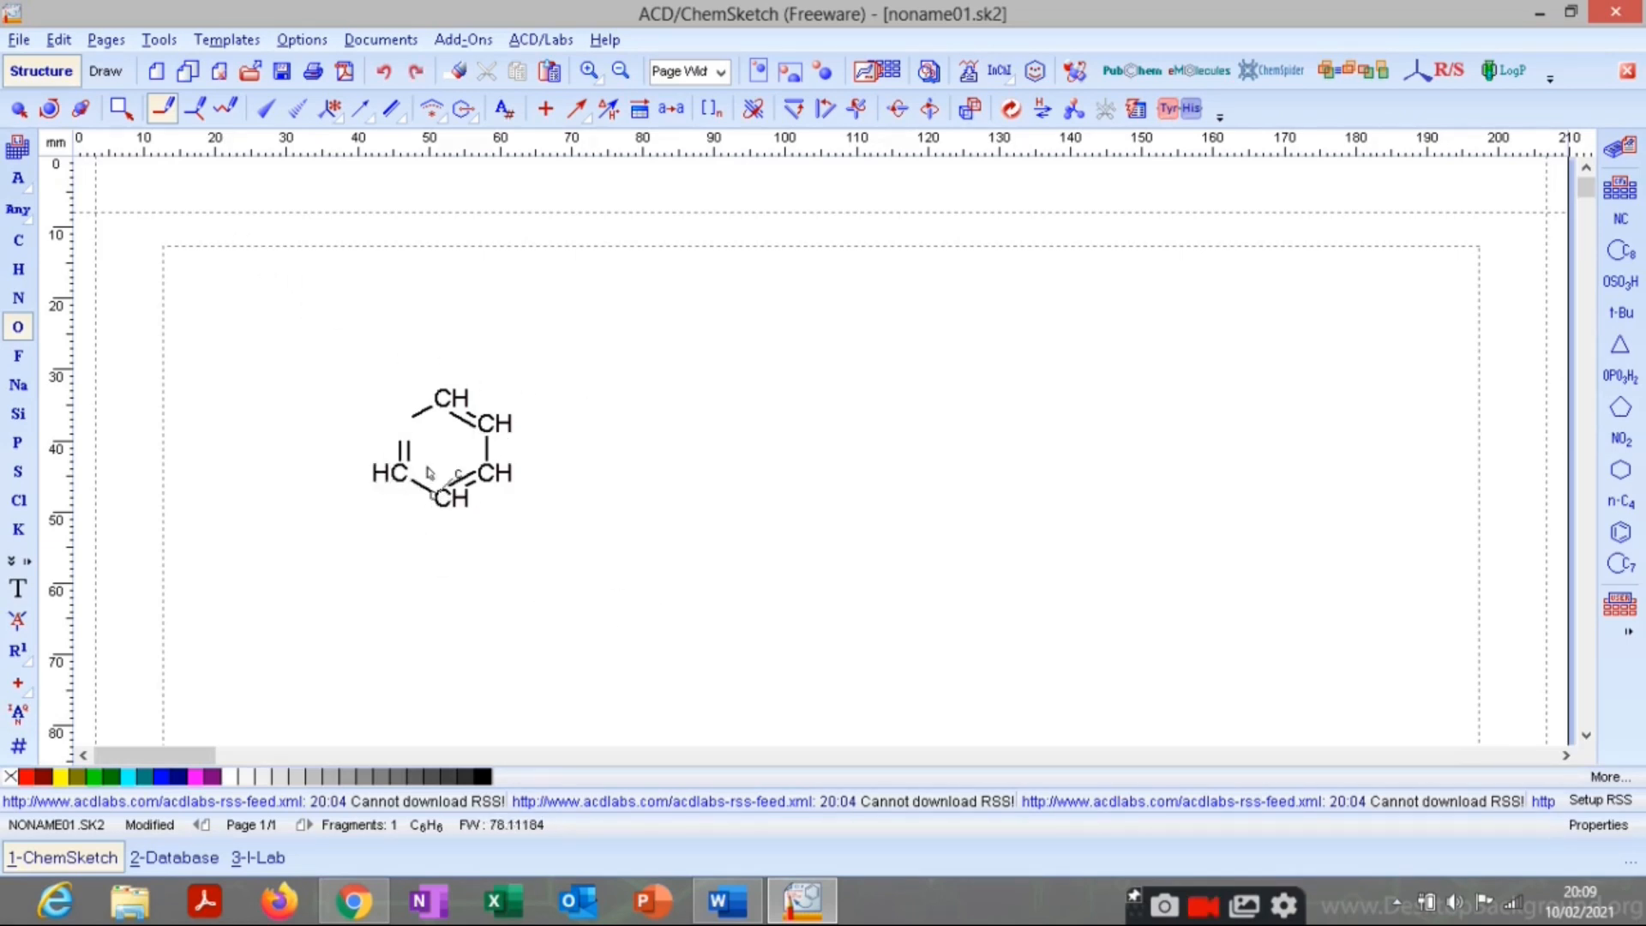
Draw a bond to a hydroxyl group down from the ring's bottom carbon, and delete that group.
drag(448, 511, 446, 562)
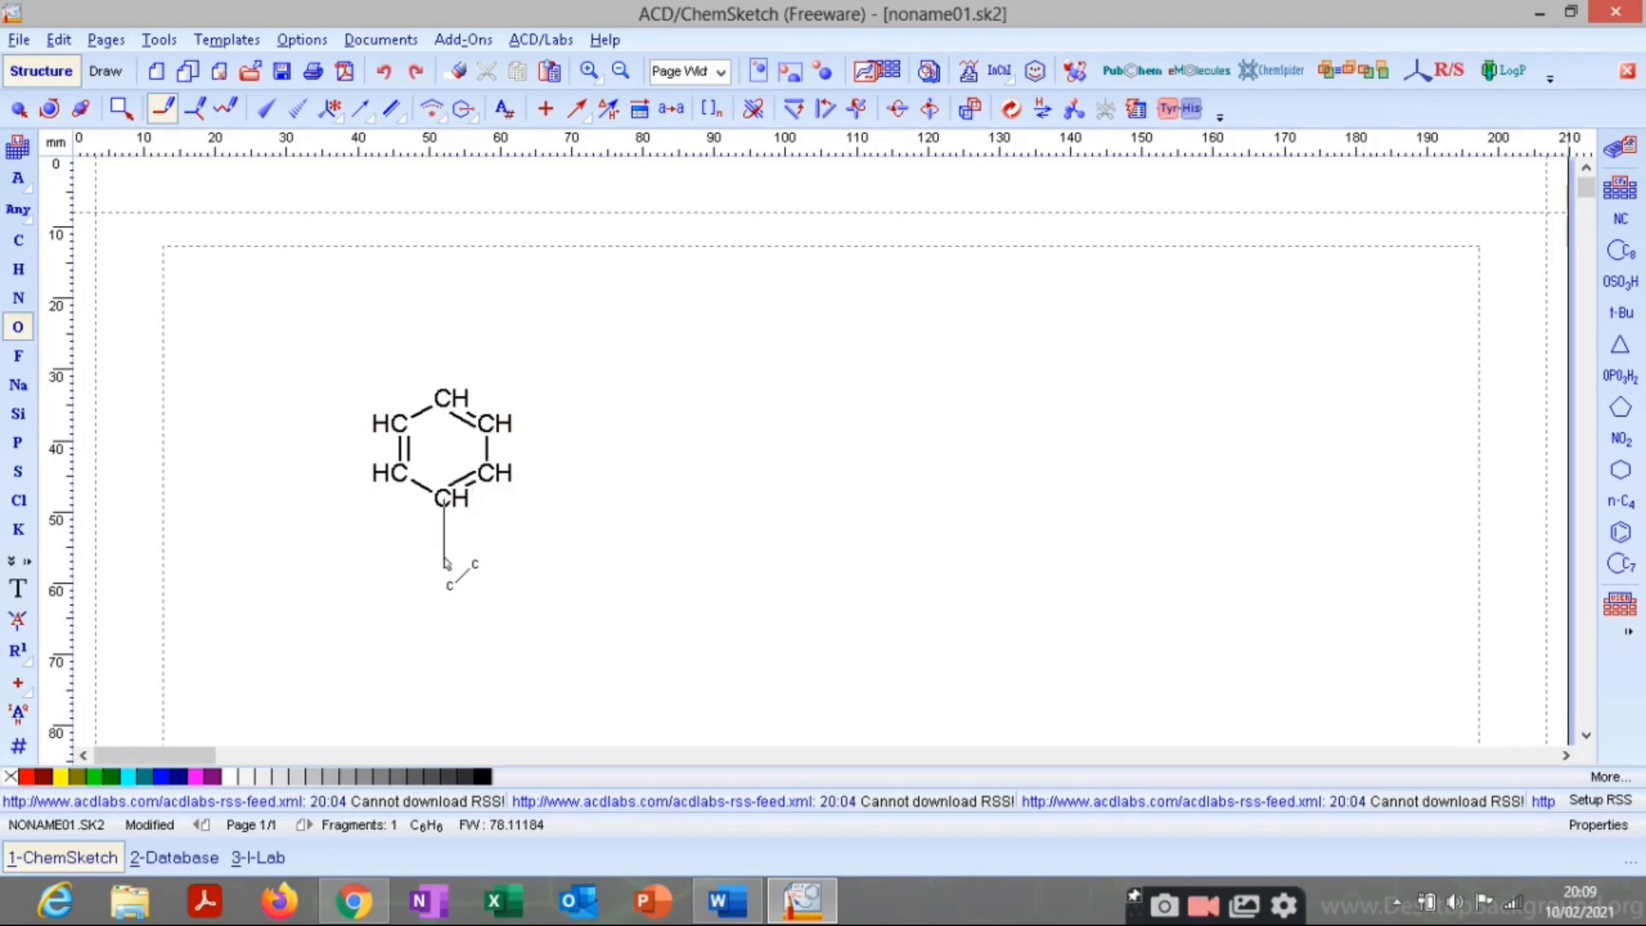
drag(443, 559, 446, 559)
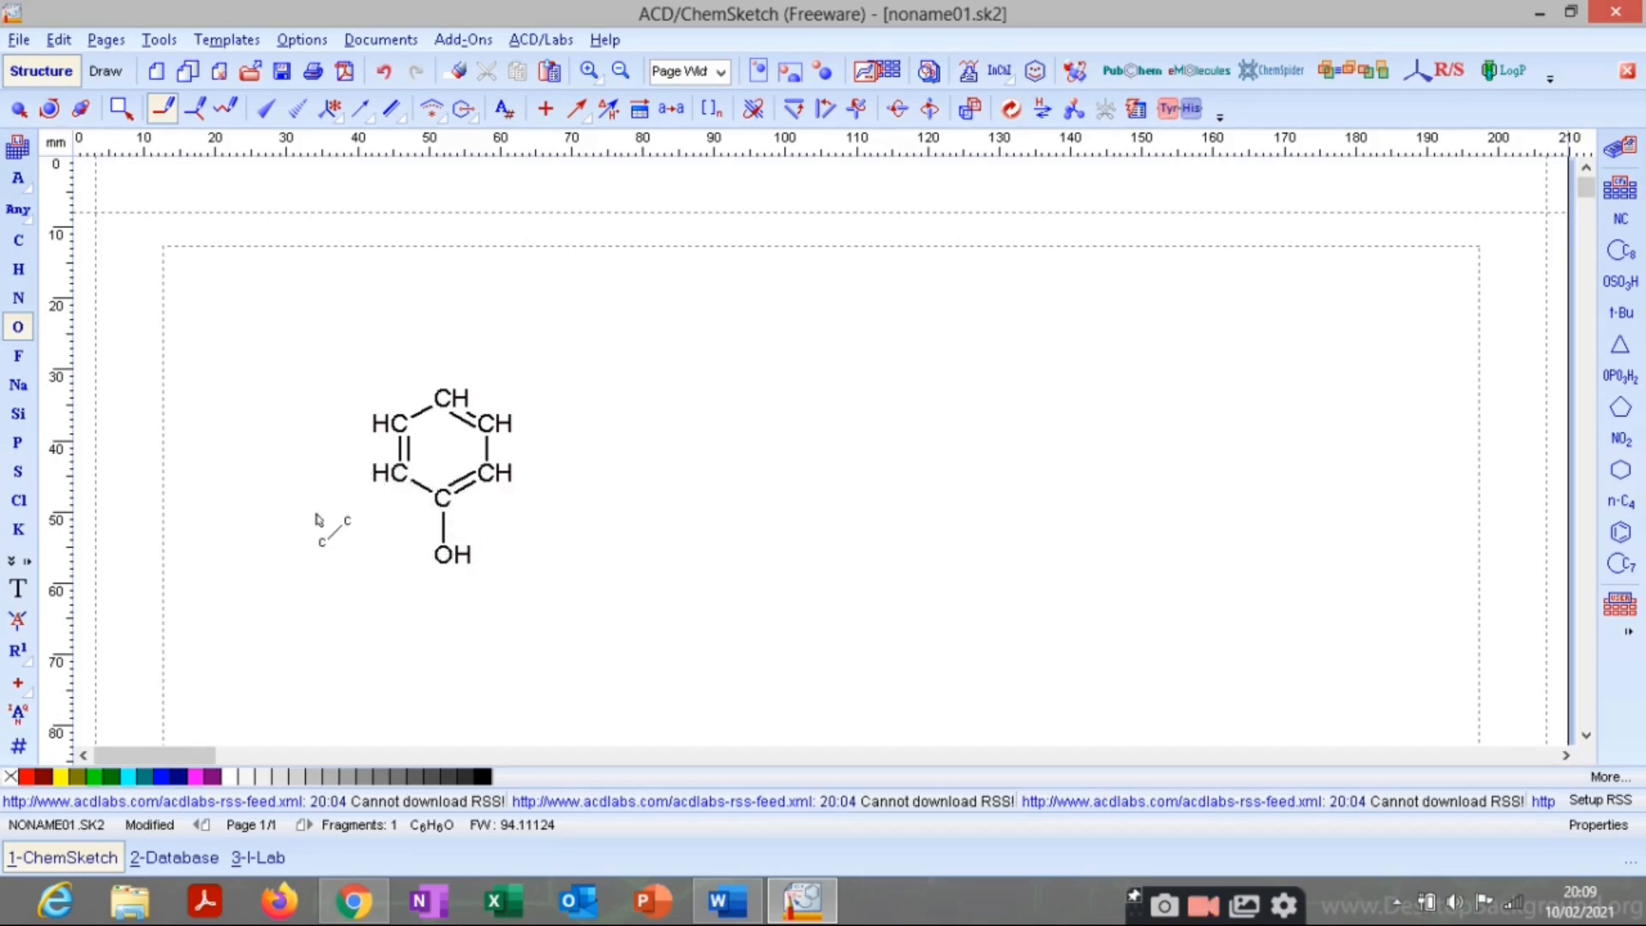
click(17, 108)
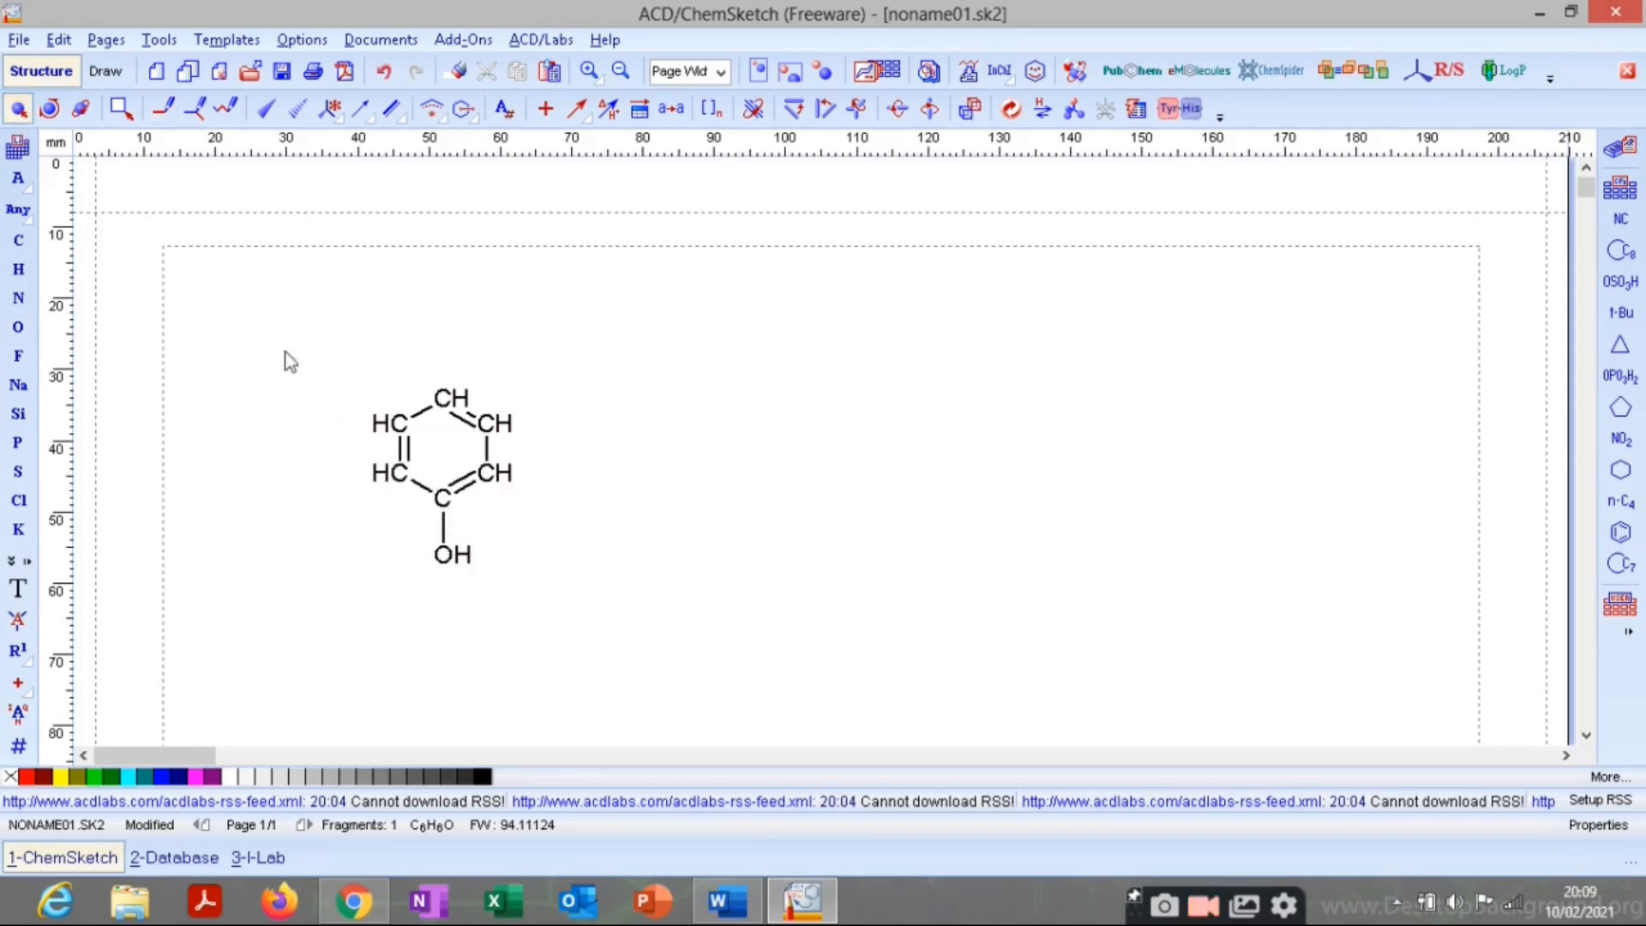
click(455, 559)
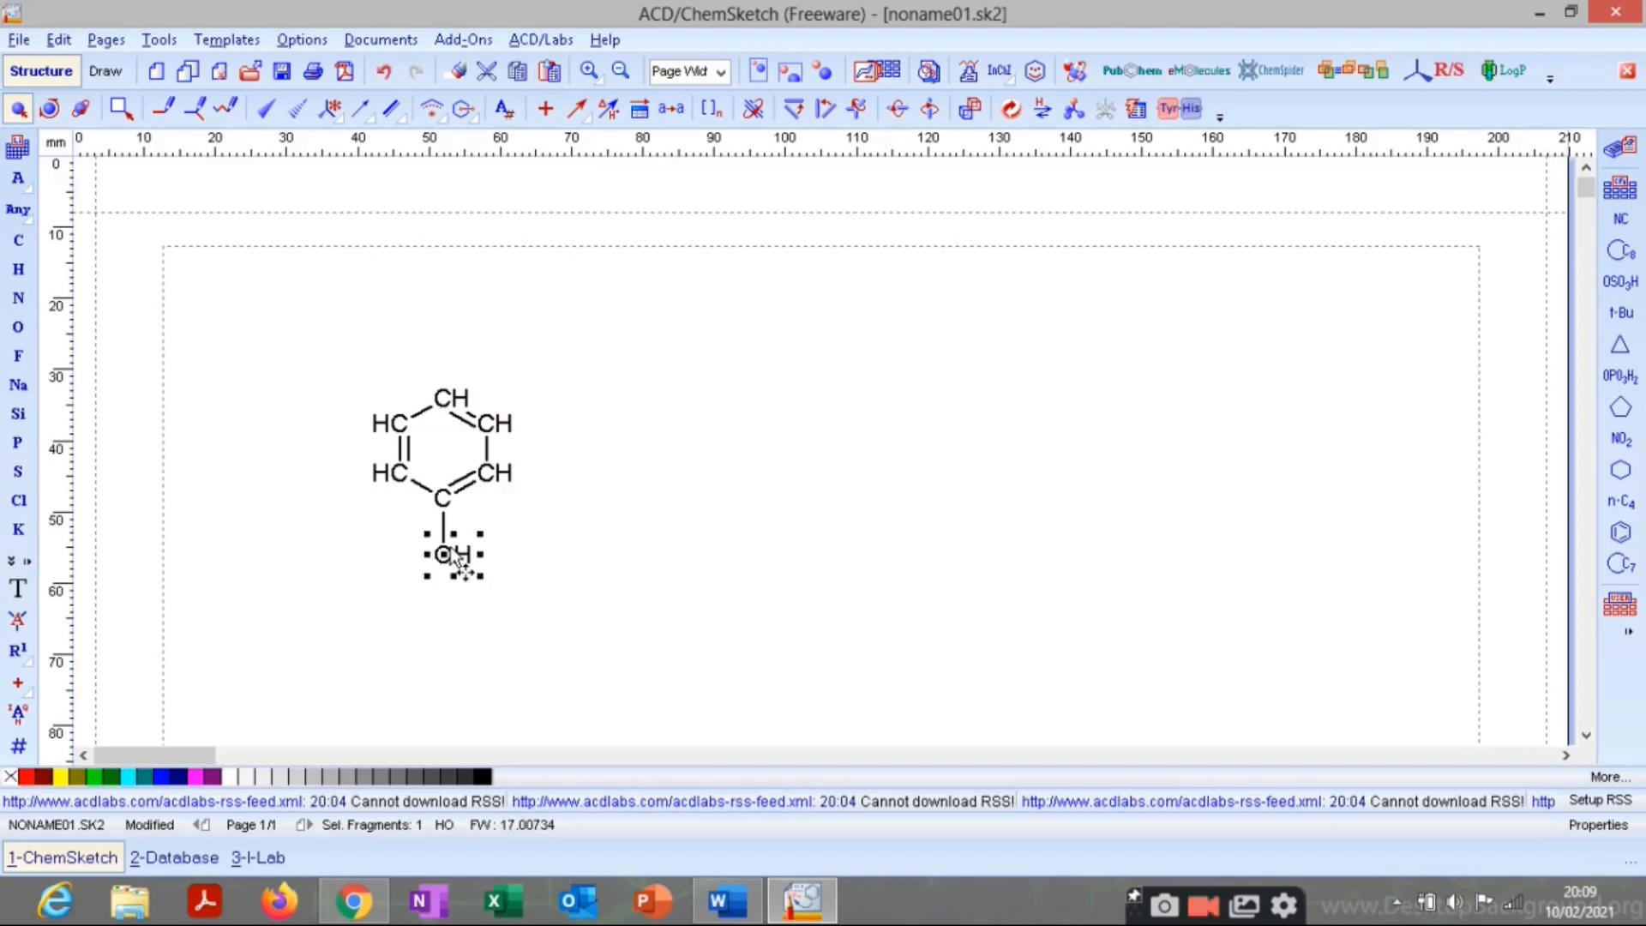
key(Delete)
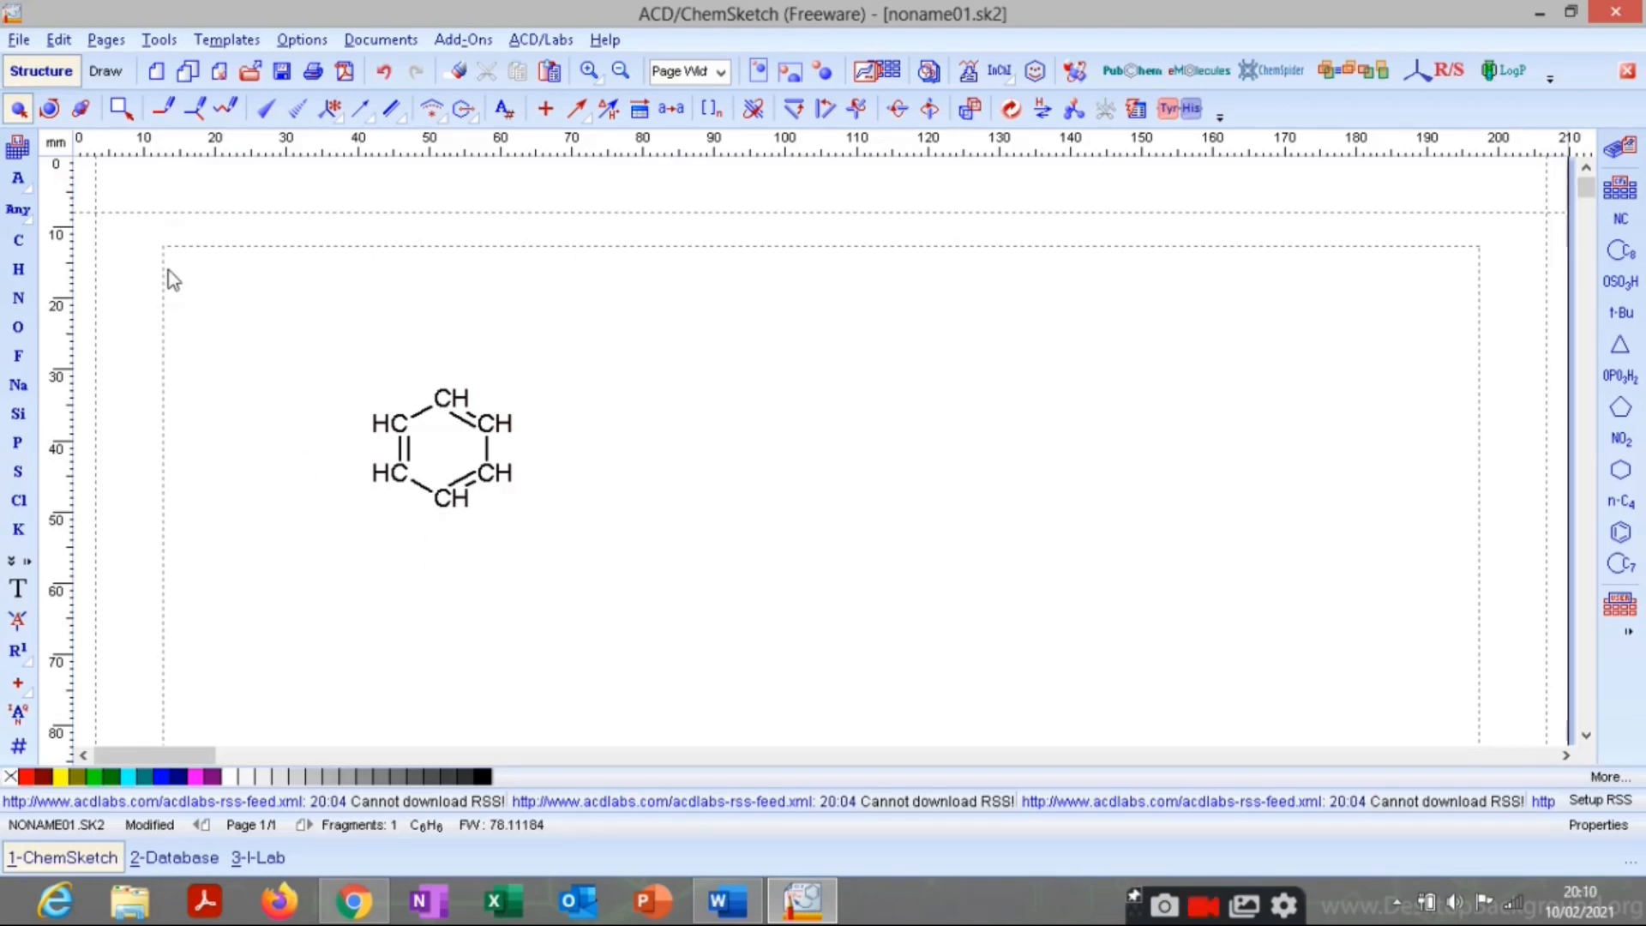
Attach one hydroxyl group to the benzene ring's bottom carbon and another to its lower-left carbon.
click(203, 115)
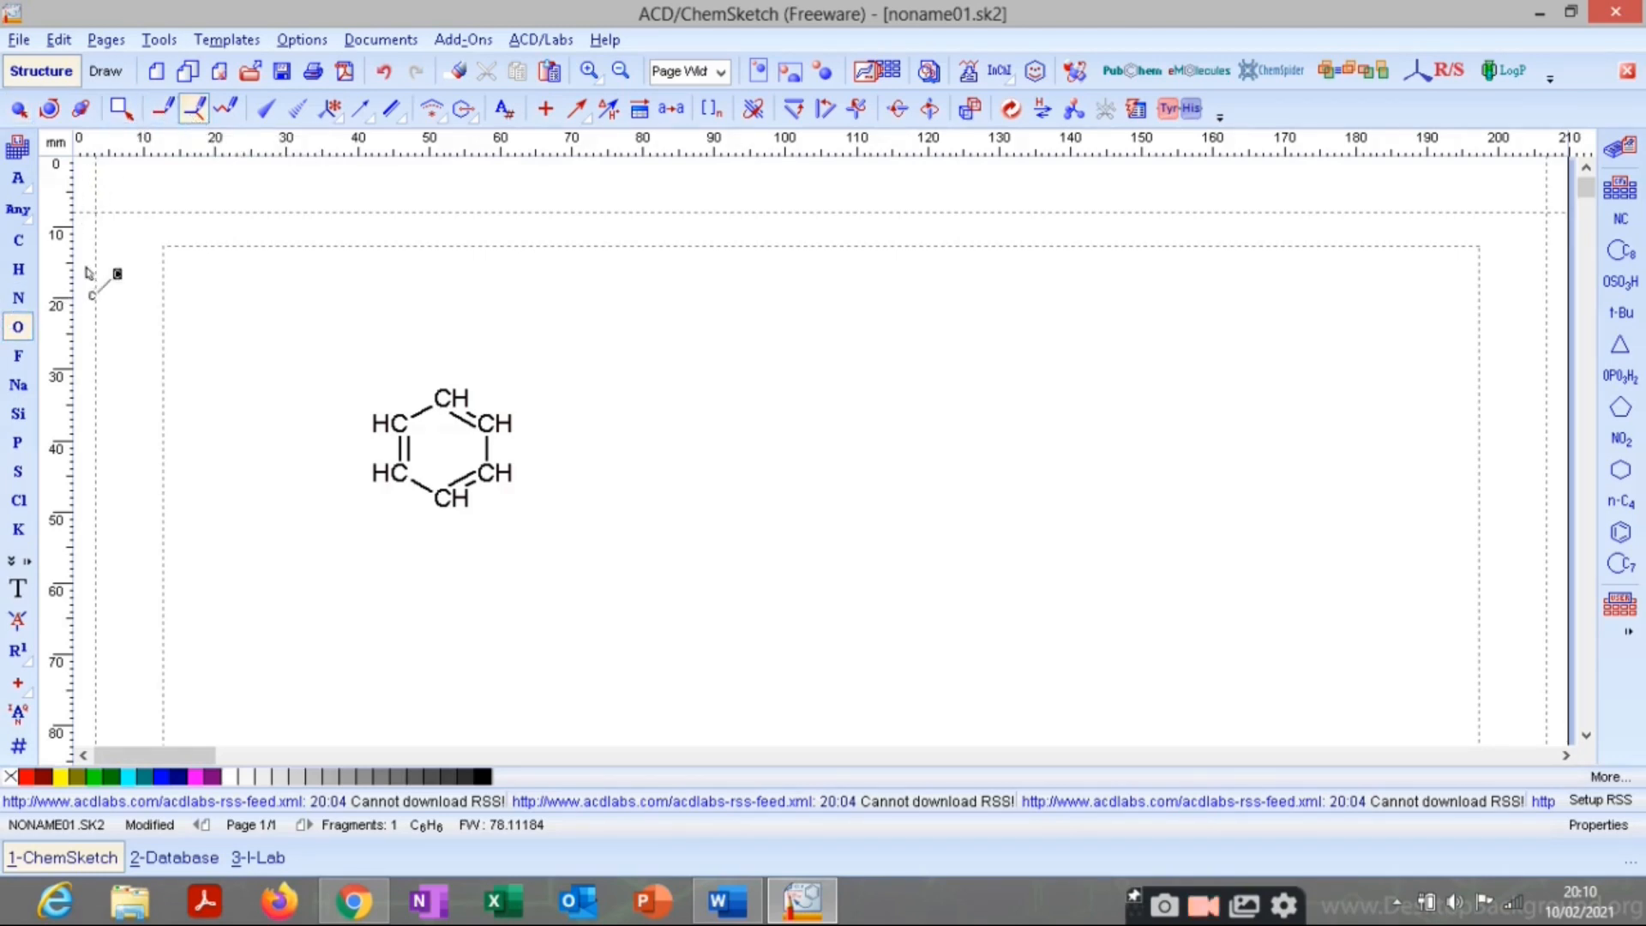
click(19, 330)
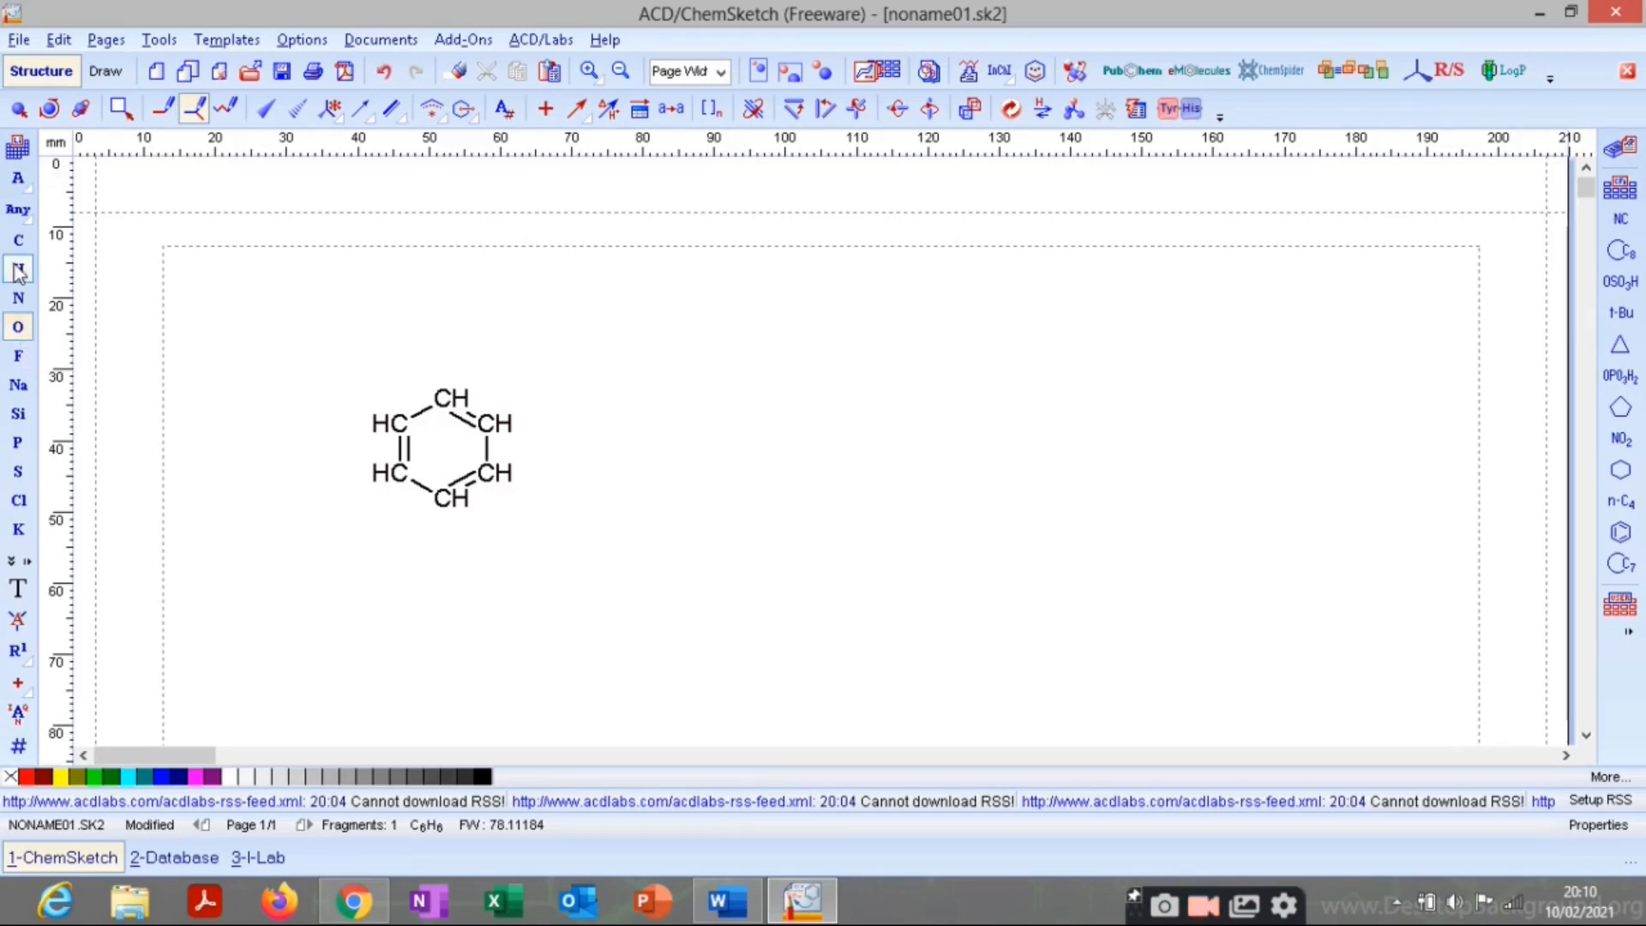
click(451, 504)
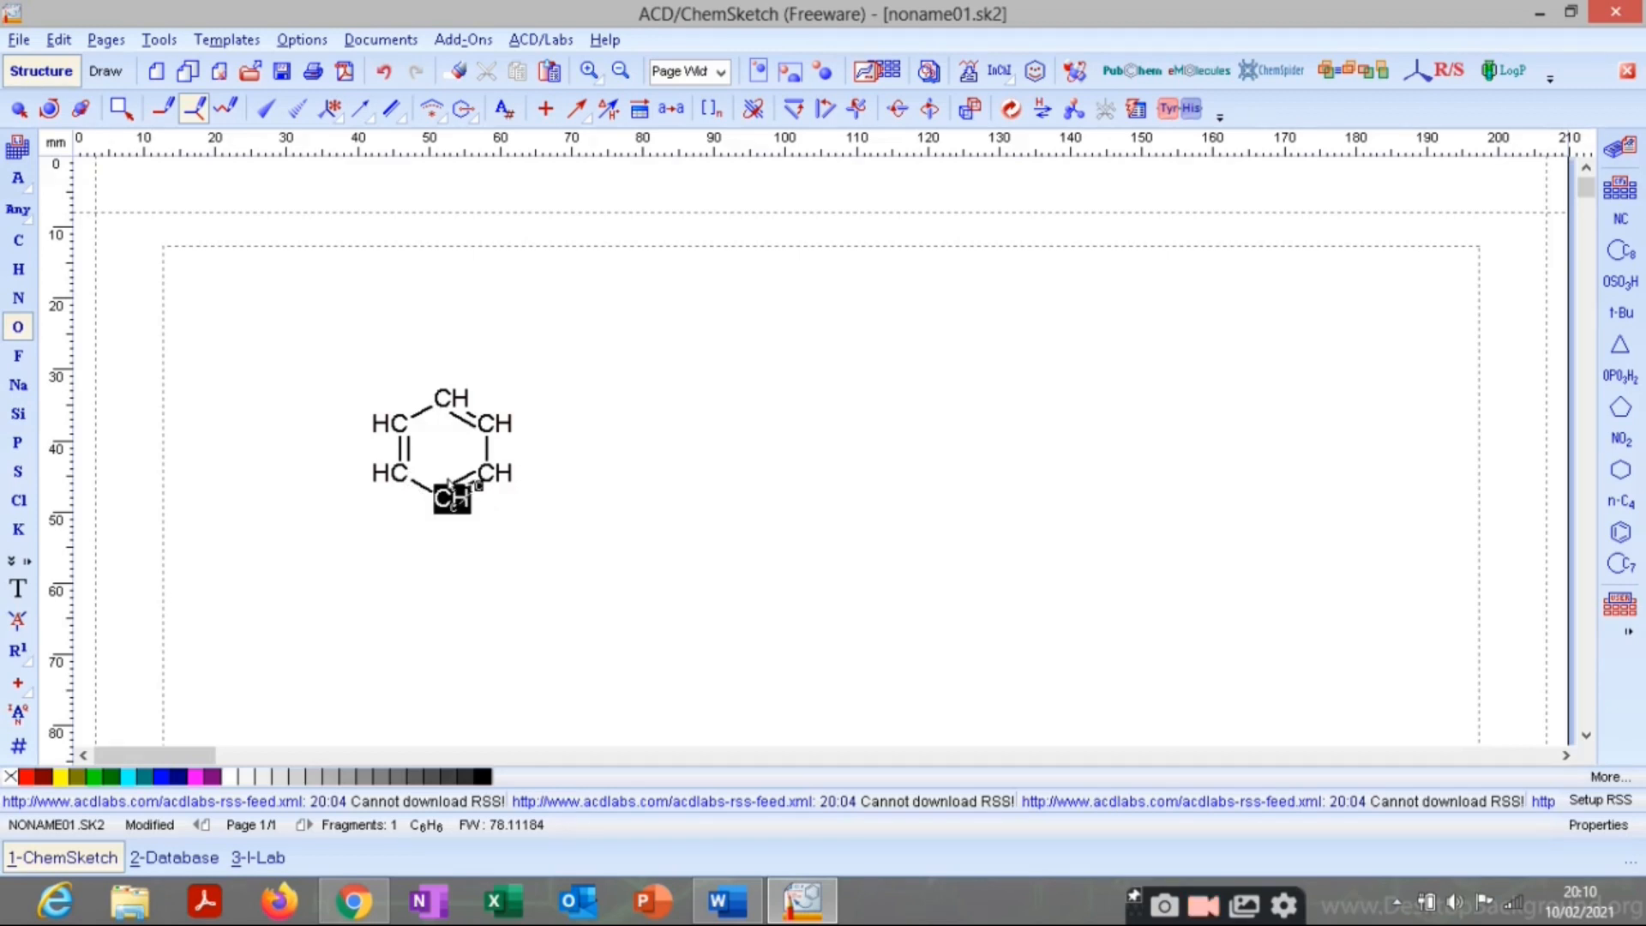
click(453, 506)
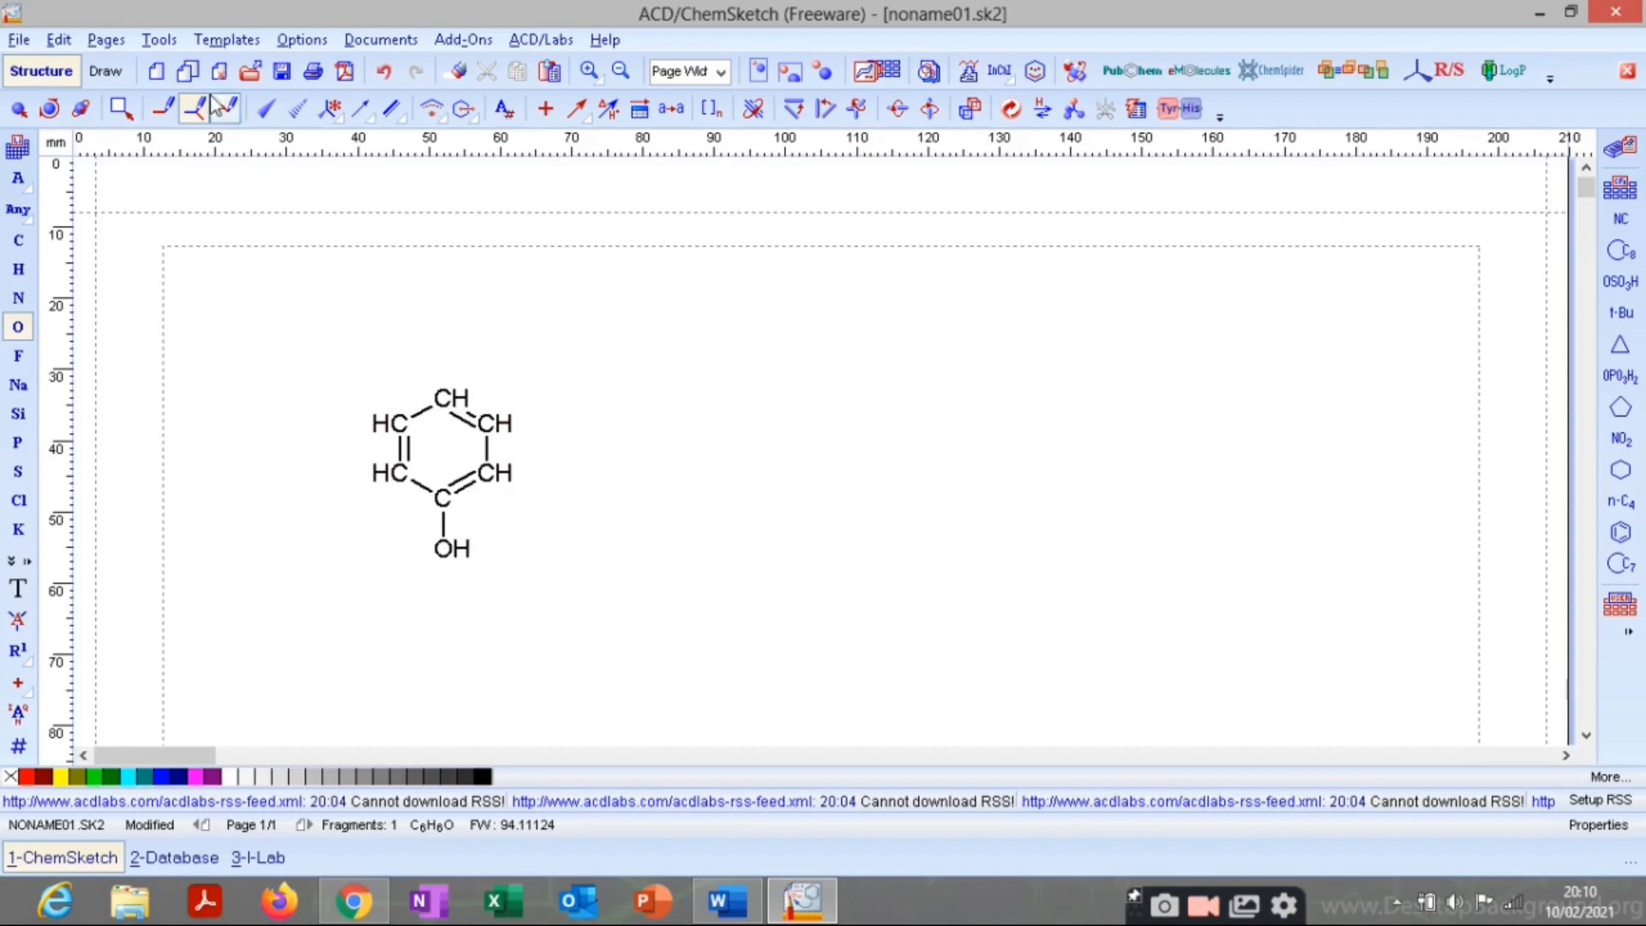
click(228, 121)
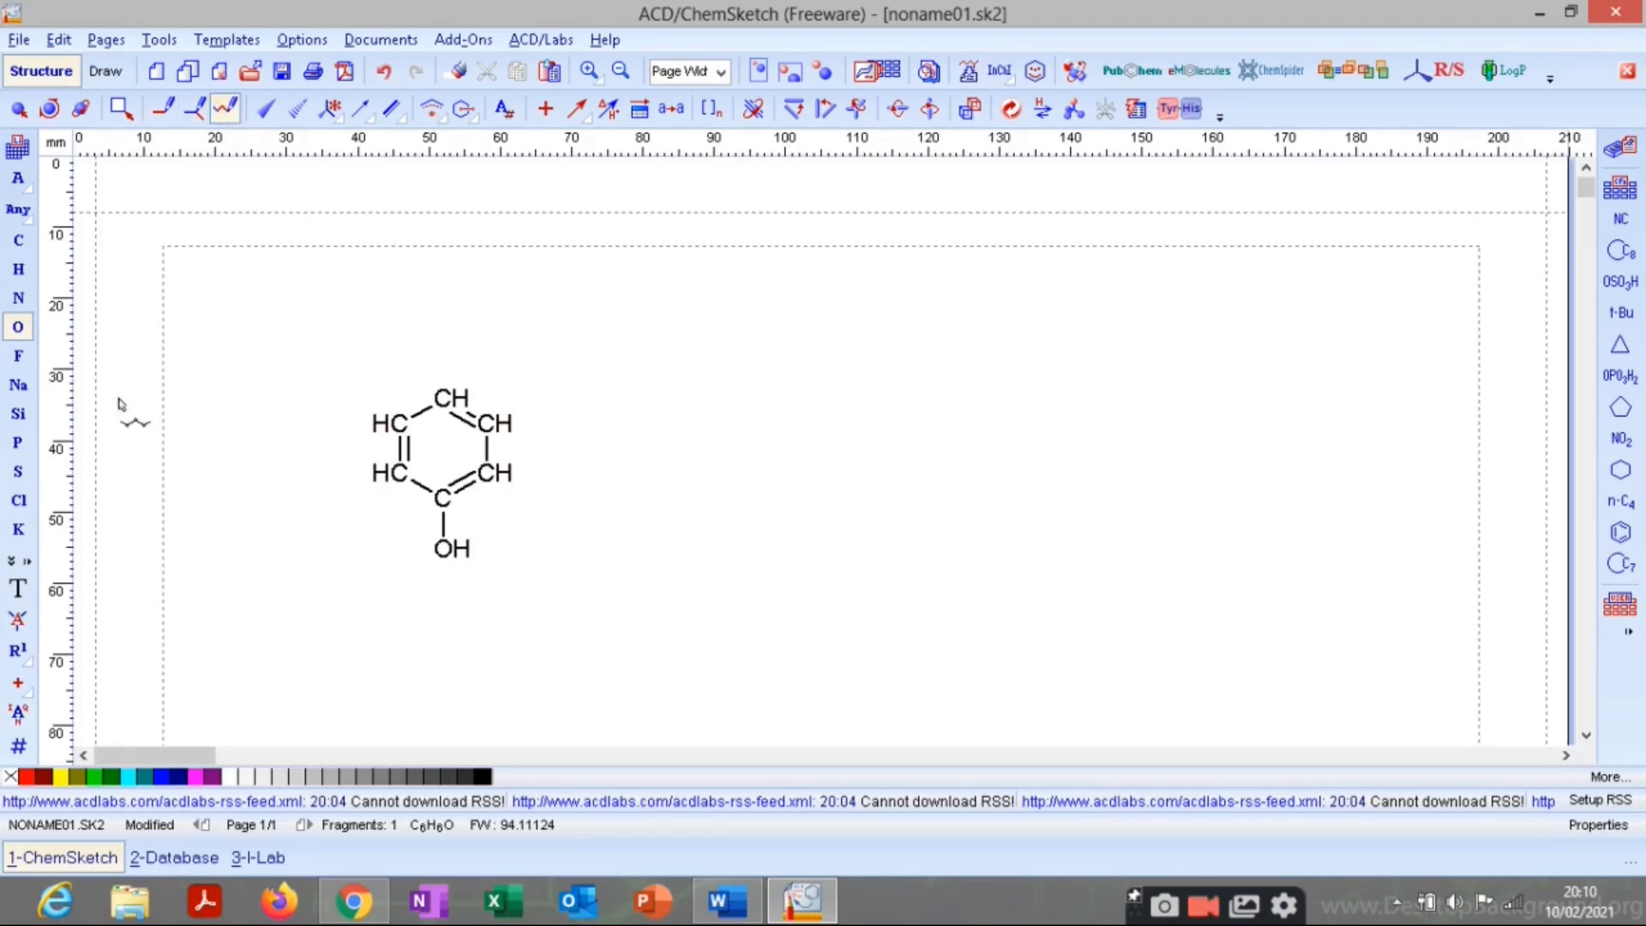
click(403, 480)
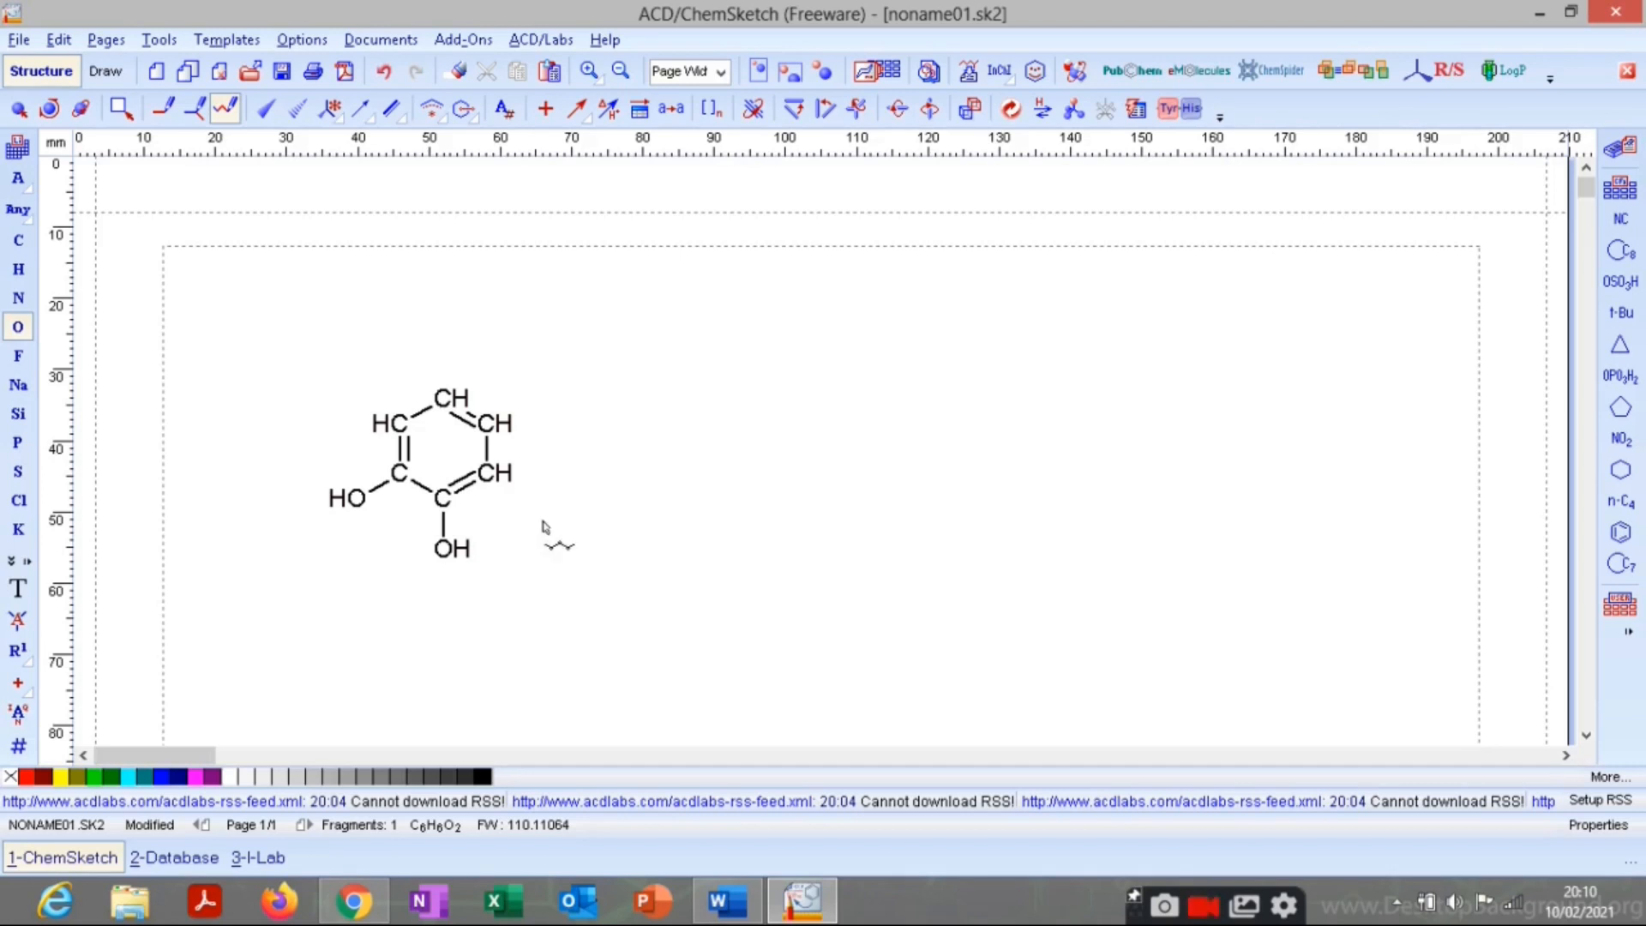
Draw a horizontal carbon chain to the upper right of the ring and undo it.
click(18, 240)
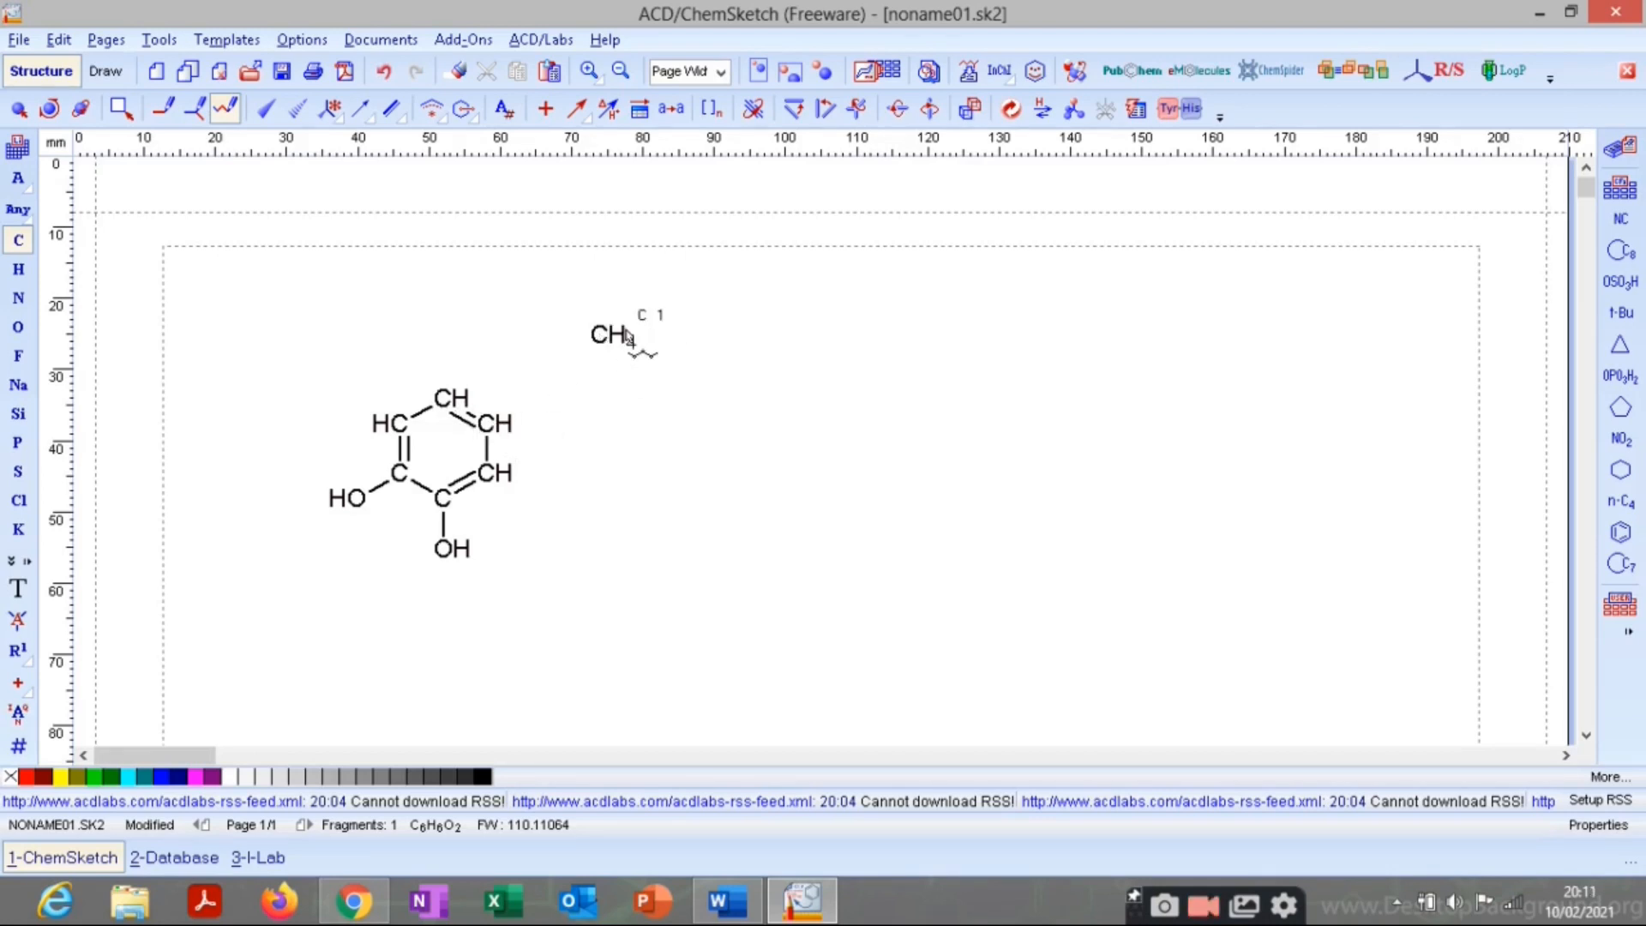
drag(630, 336, 976, 334)
key(ctrl+z)
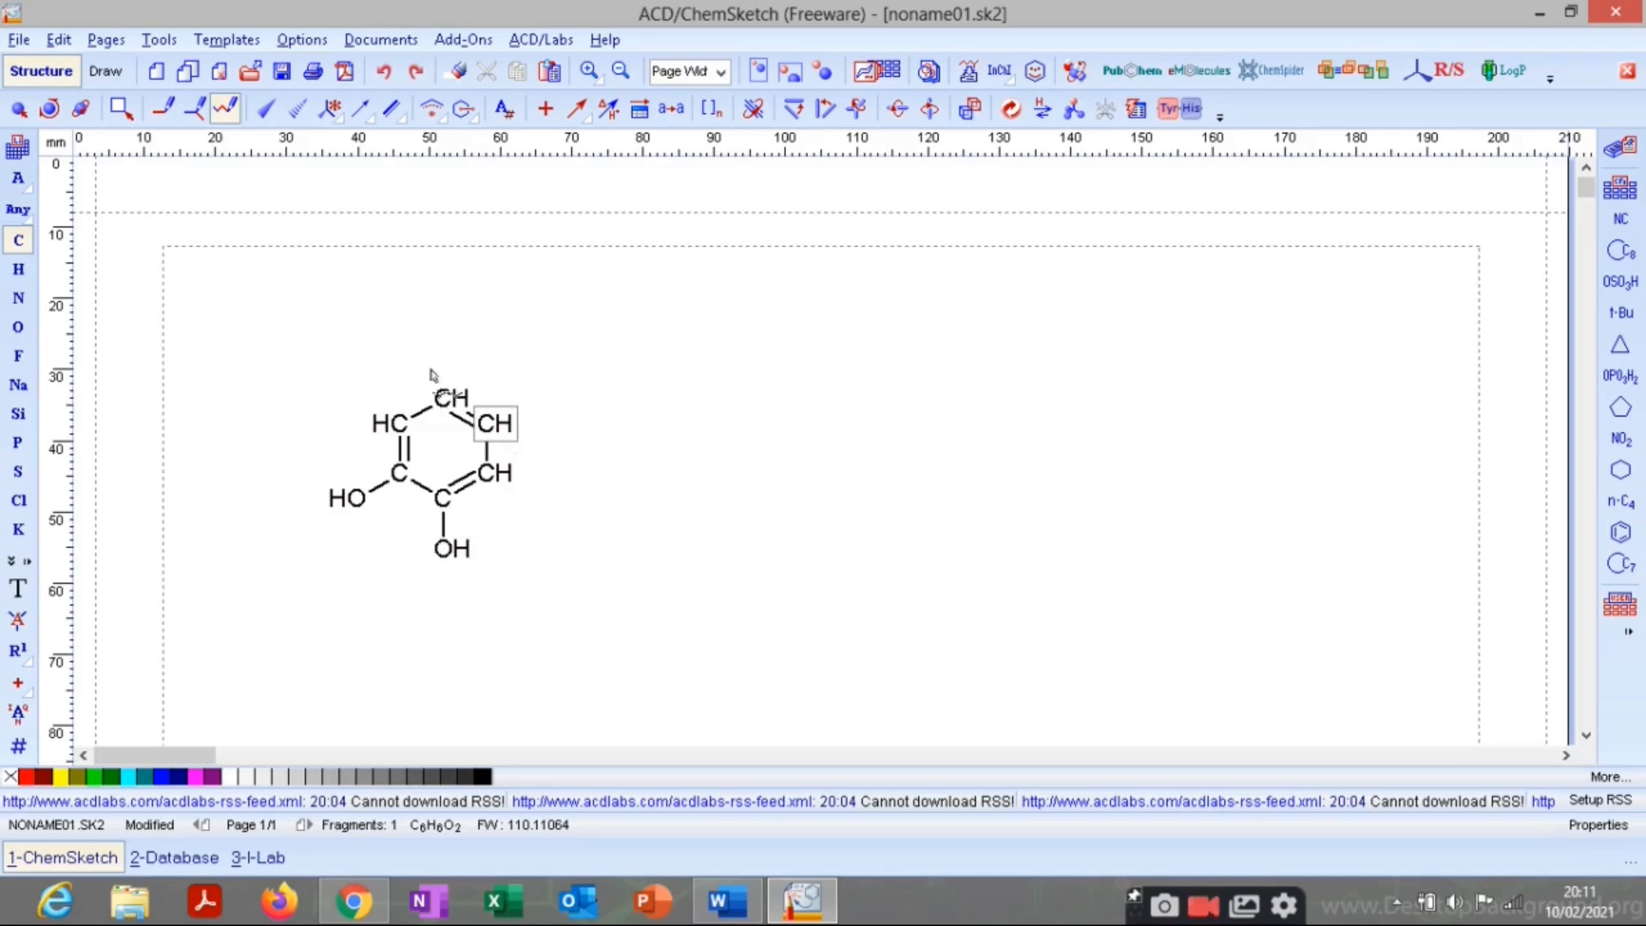
Select the whole dihydroxybenzene structure and clear the selection.
click(12, 112)
drag(179, 208, 607, 632)
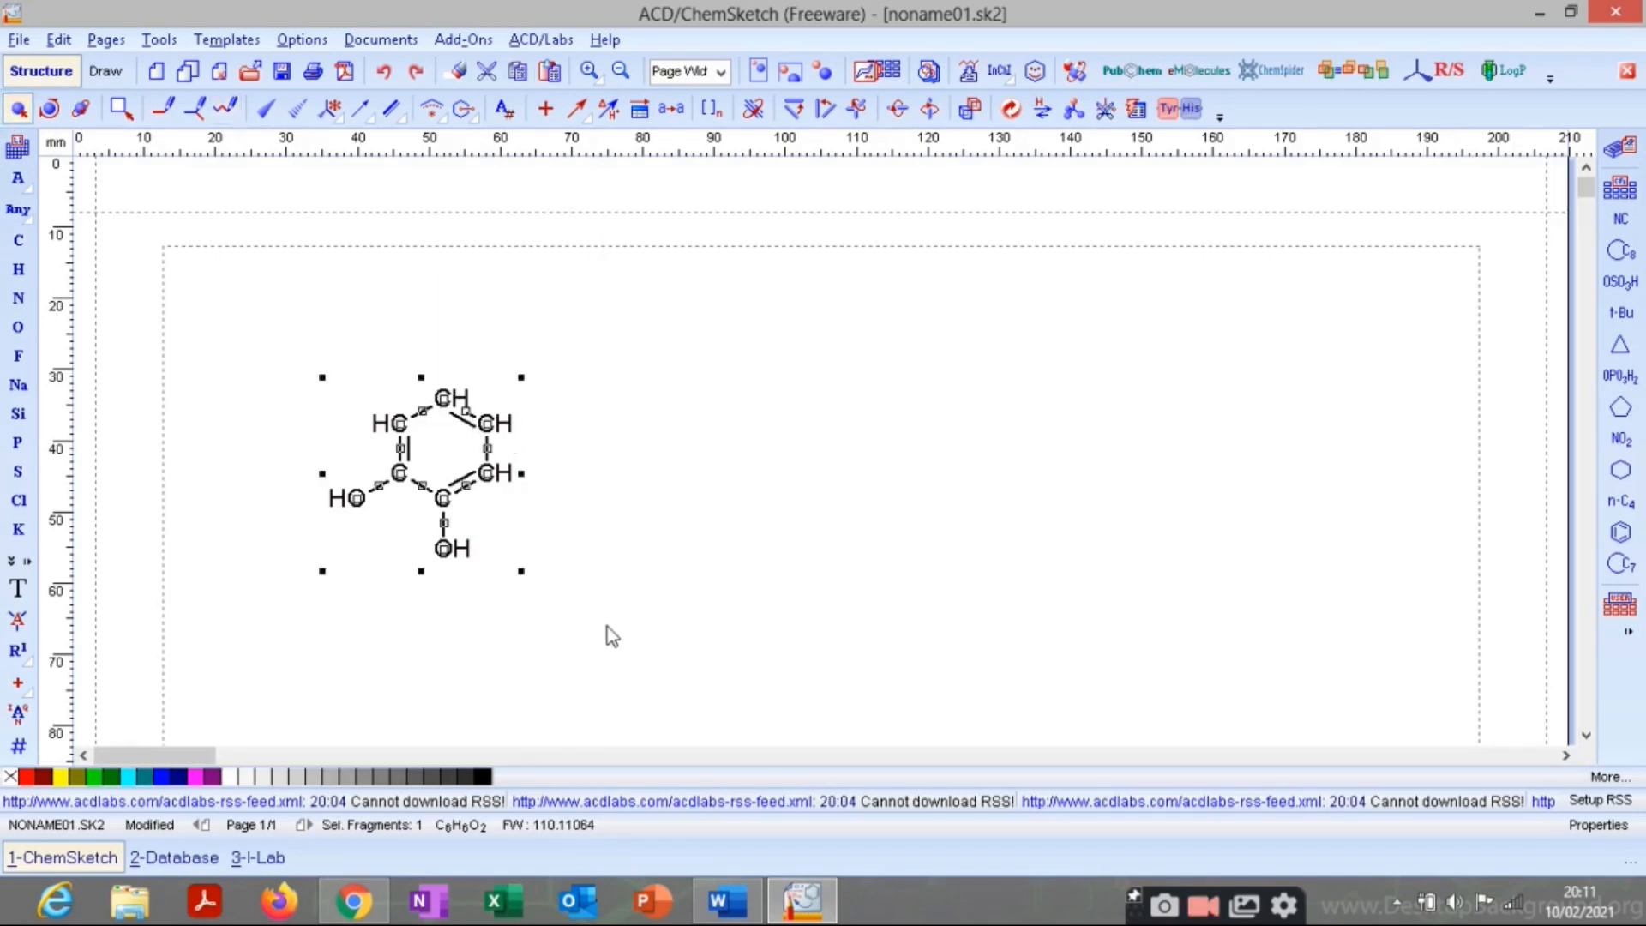
click(607, 632)
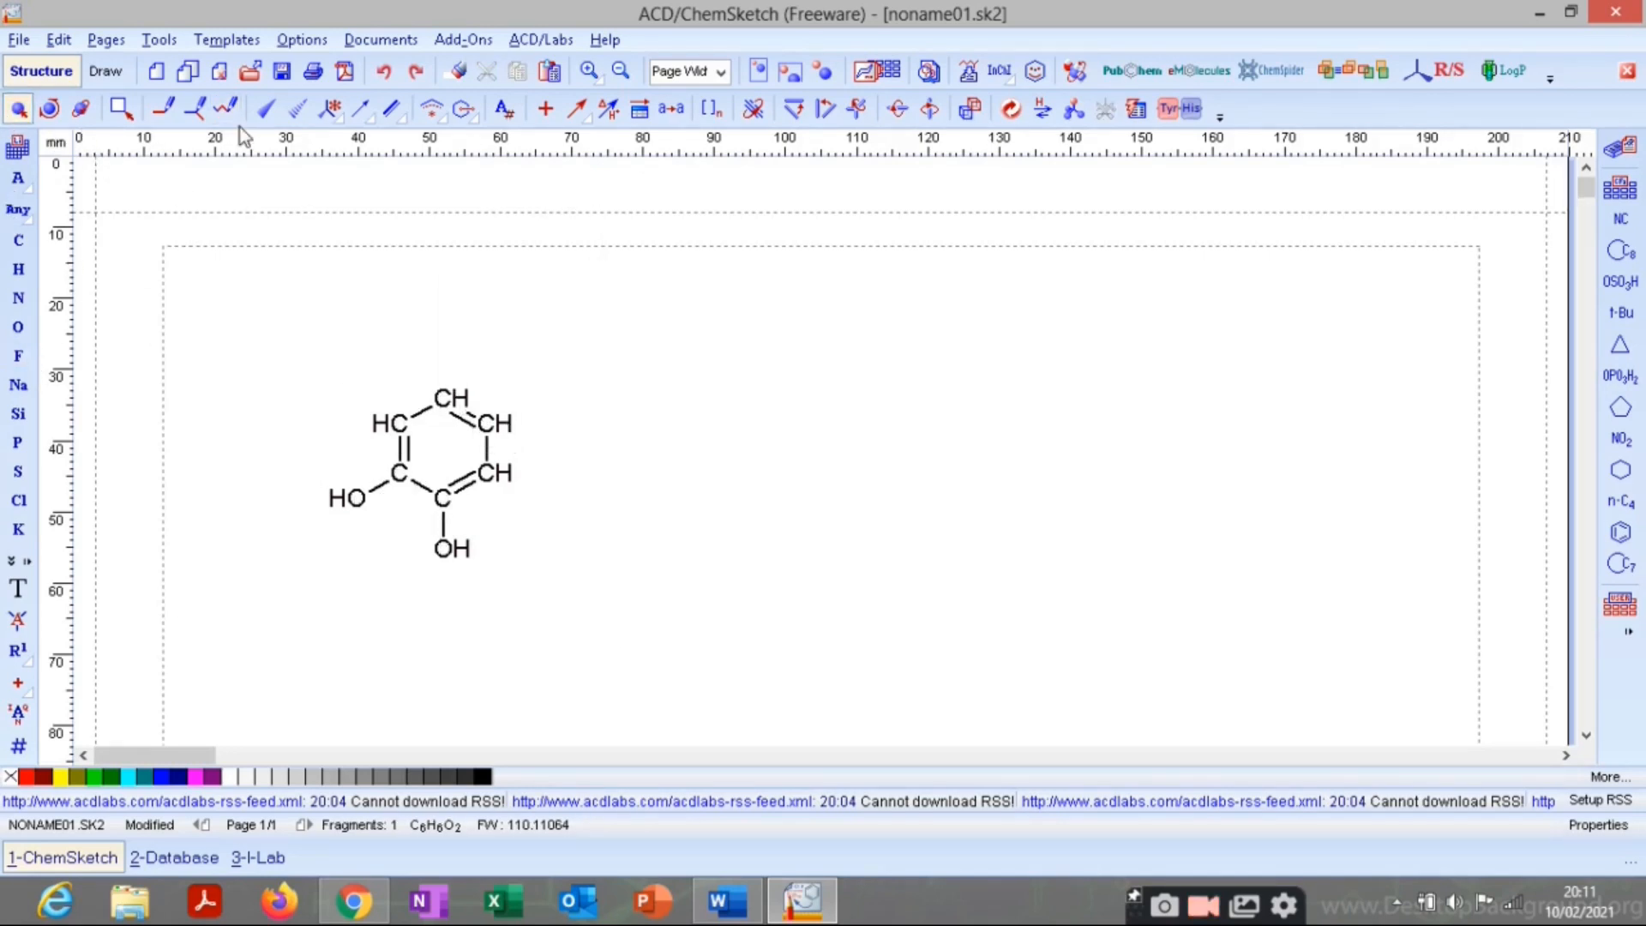
Draw a four-carbon chain from the ring's upper-right carbon and undo it.
click(225, 108)
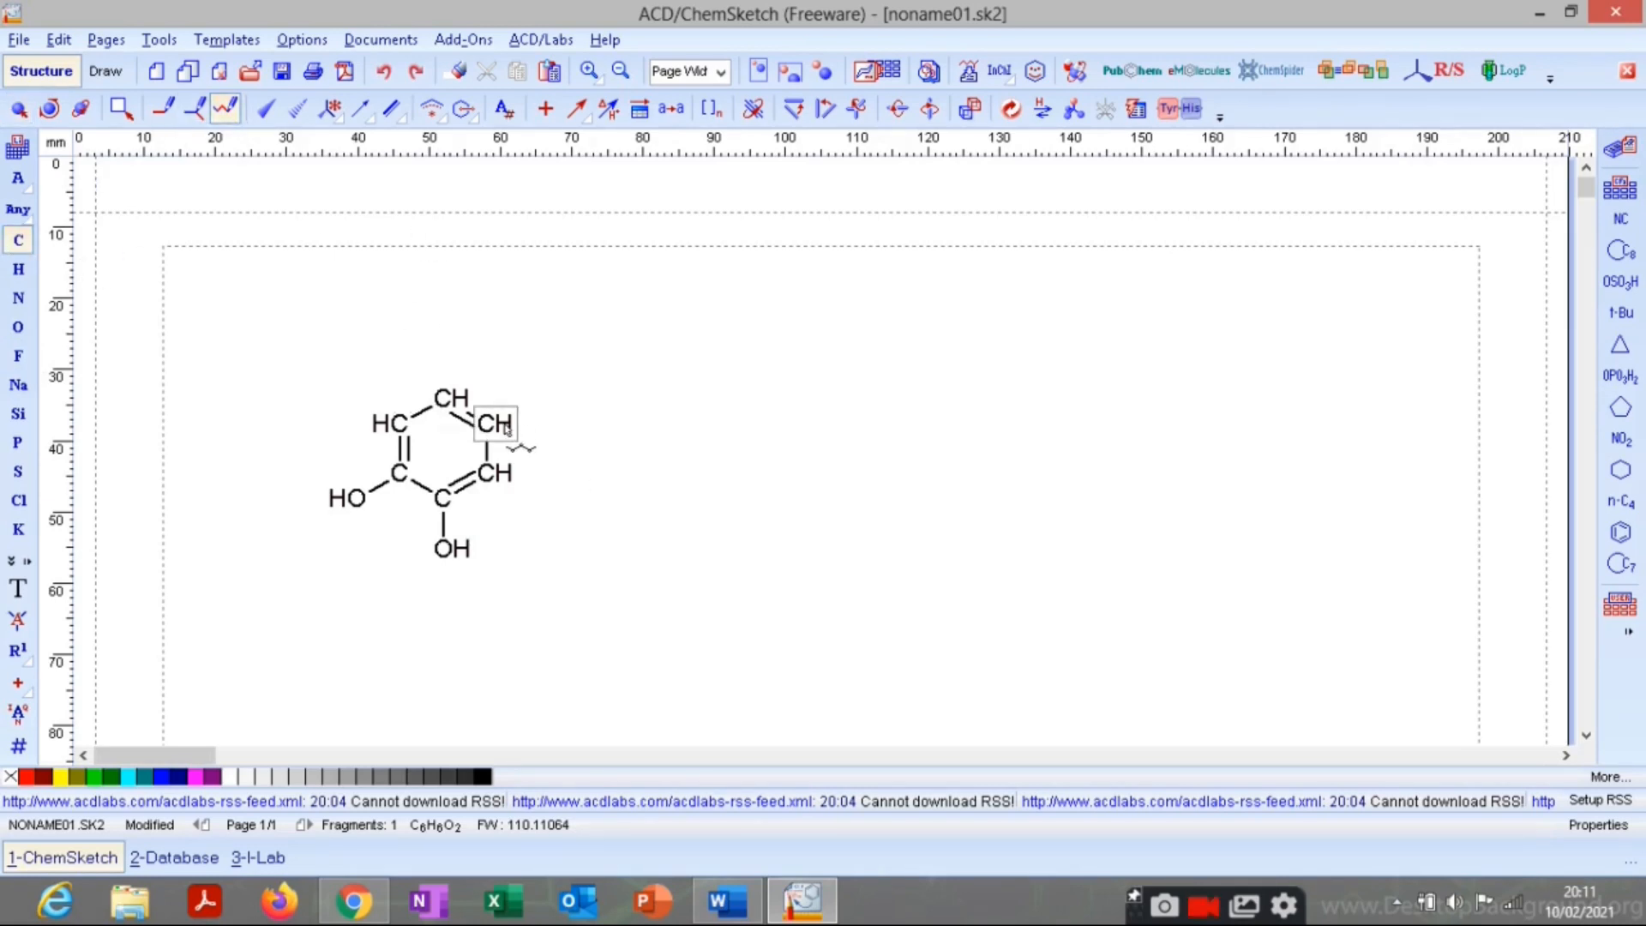
drag(506, 426, 637, 432)
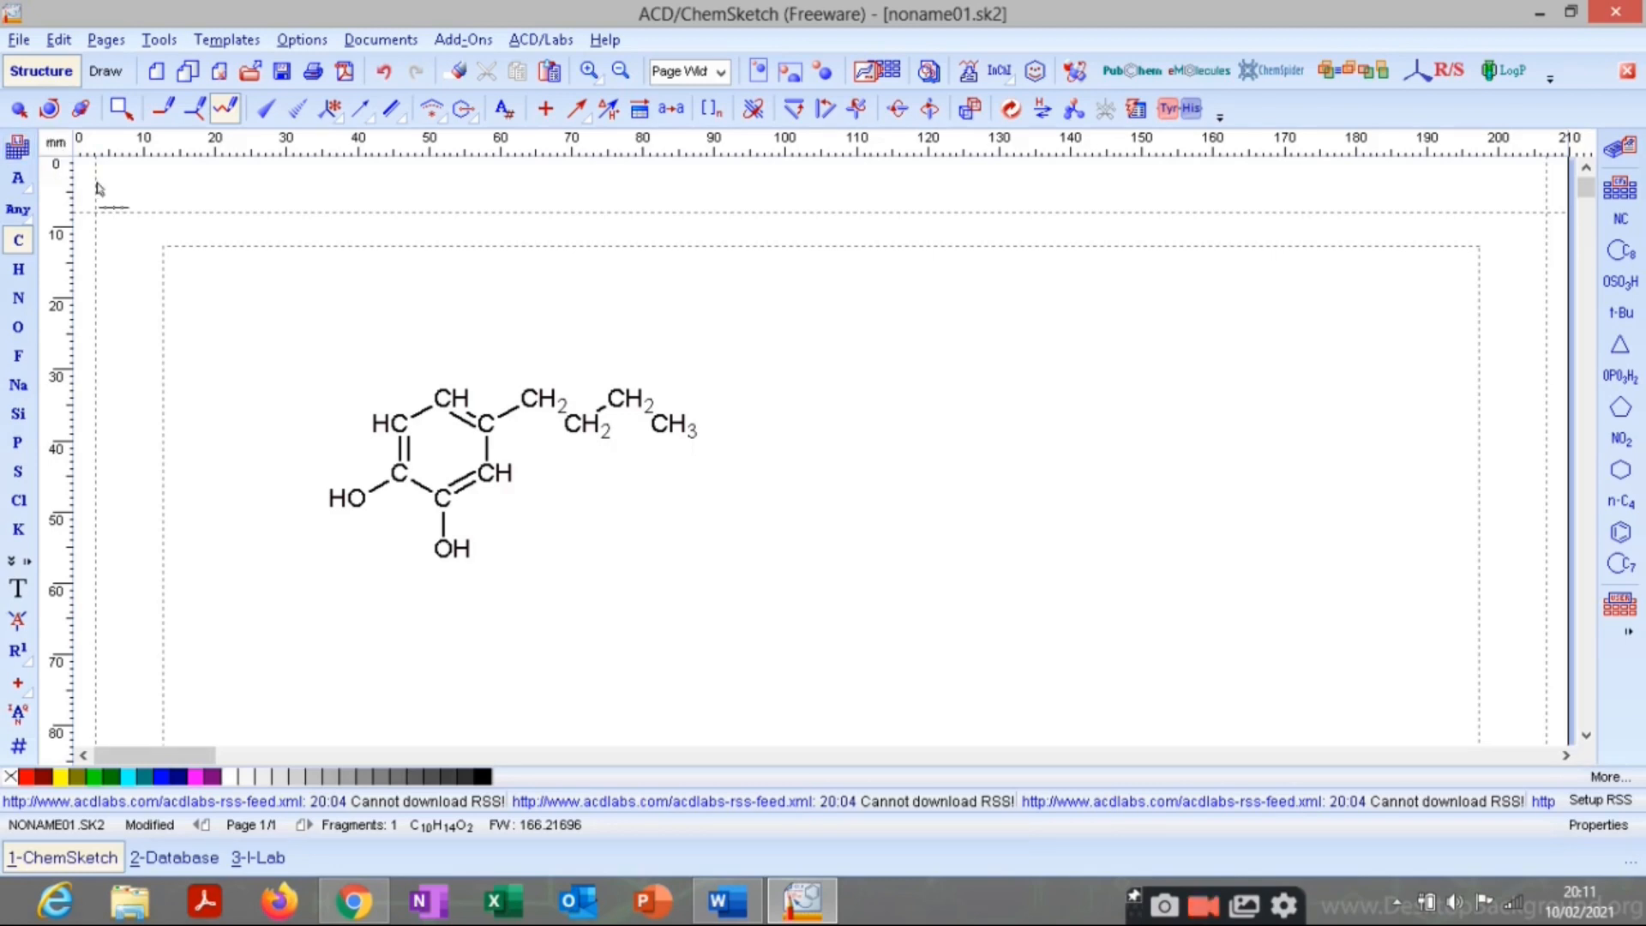
key(ctrl+z)
Draw an eight-carbon horizontal chain from the ring's upper-right carbon, and undo a trial vertical chain drawn across it.
drag(489, 423, 811, 433)
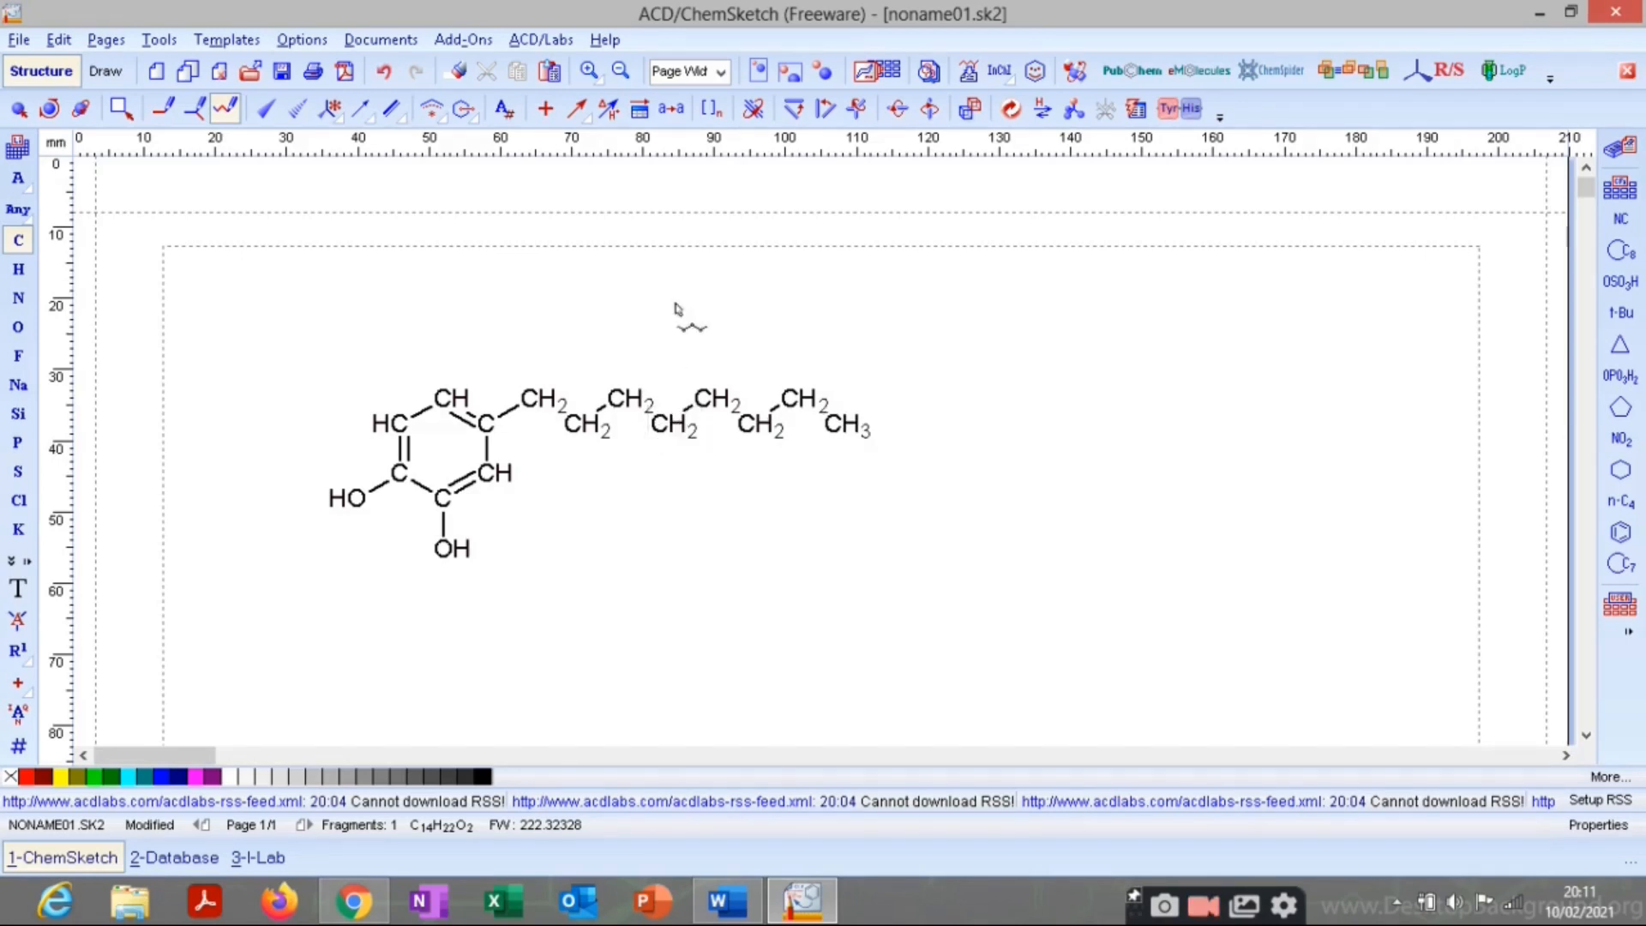
drag(673, 324, 673, 443)
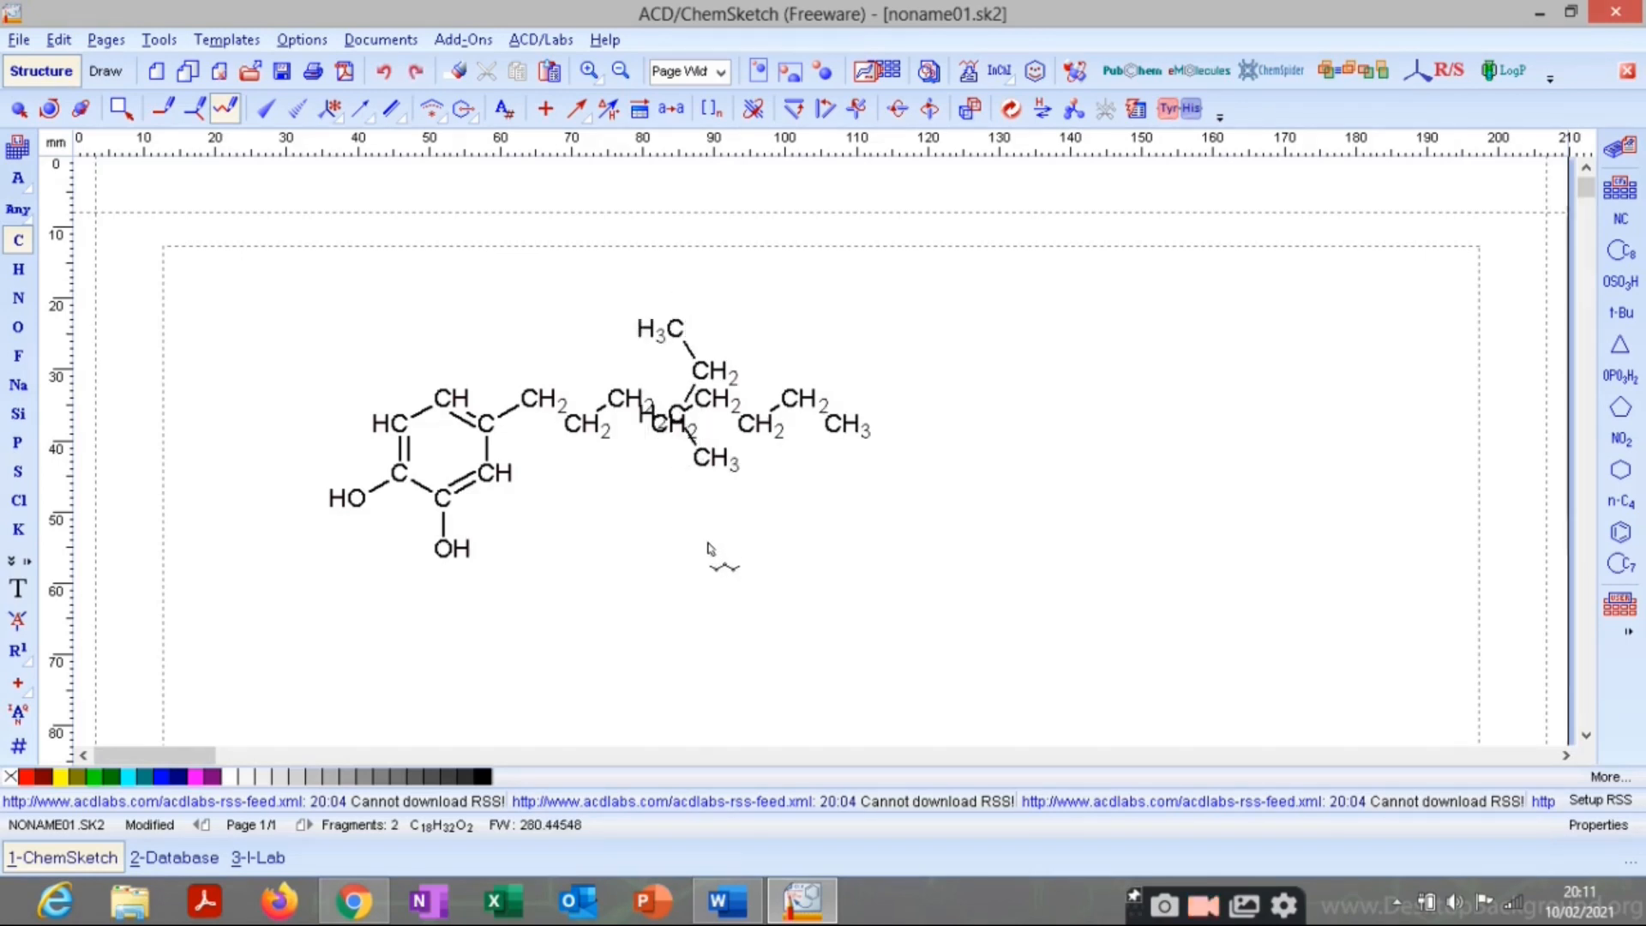
key(ctrl+z)
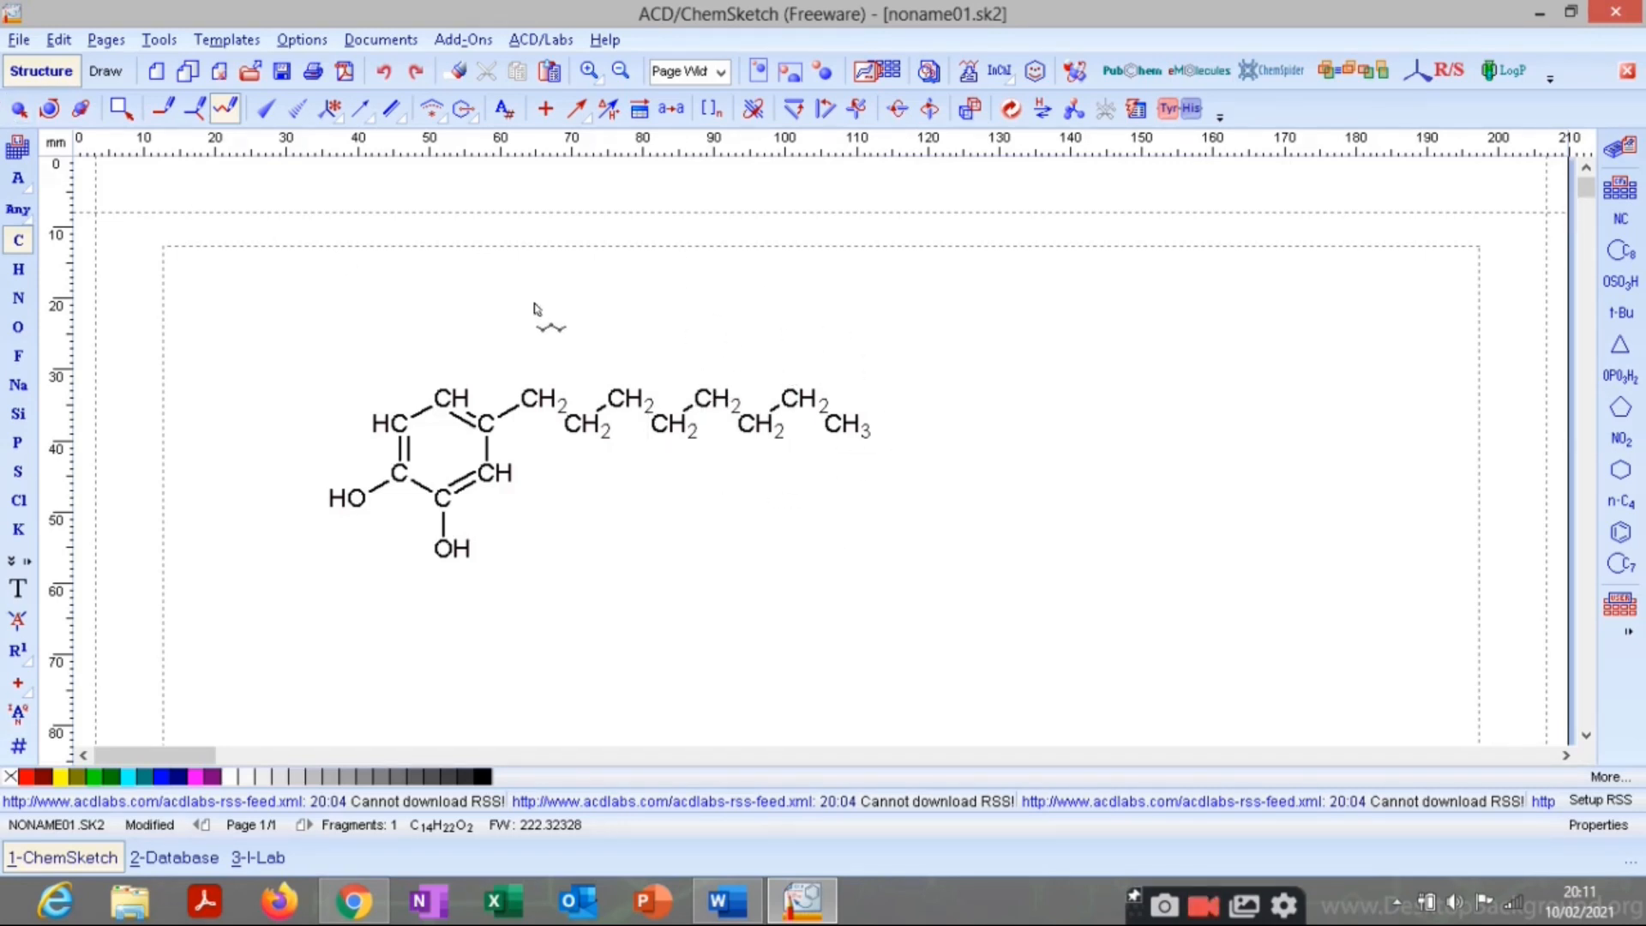
Delete the last four carbons of the side chain.
click(18, 108)
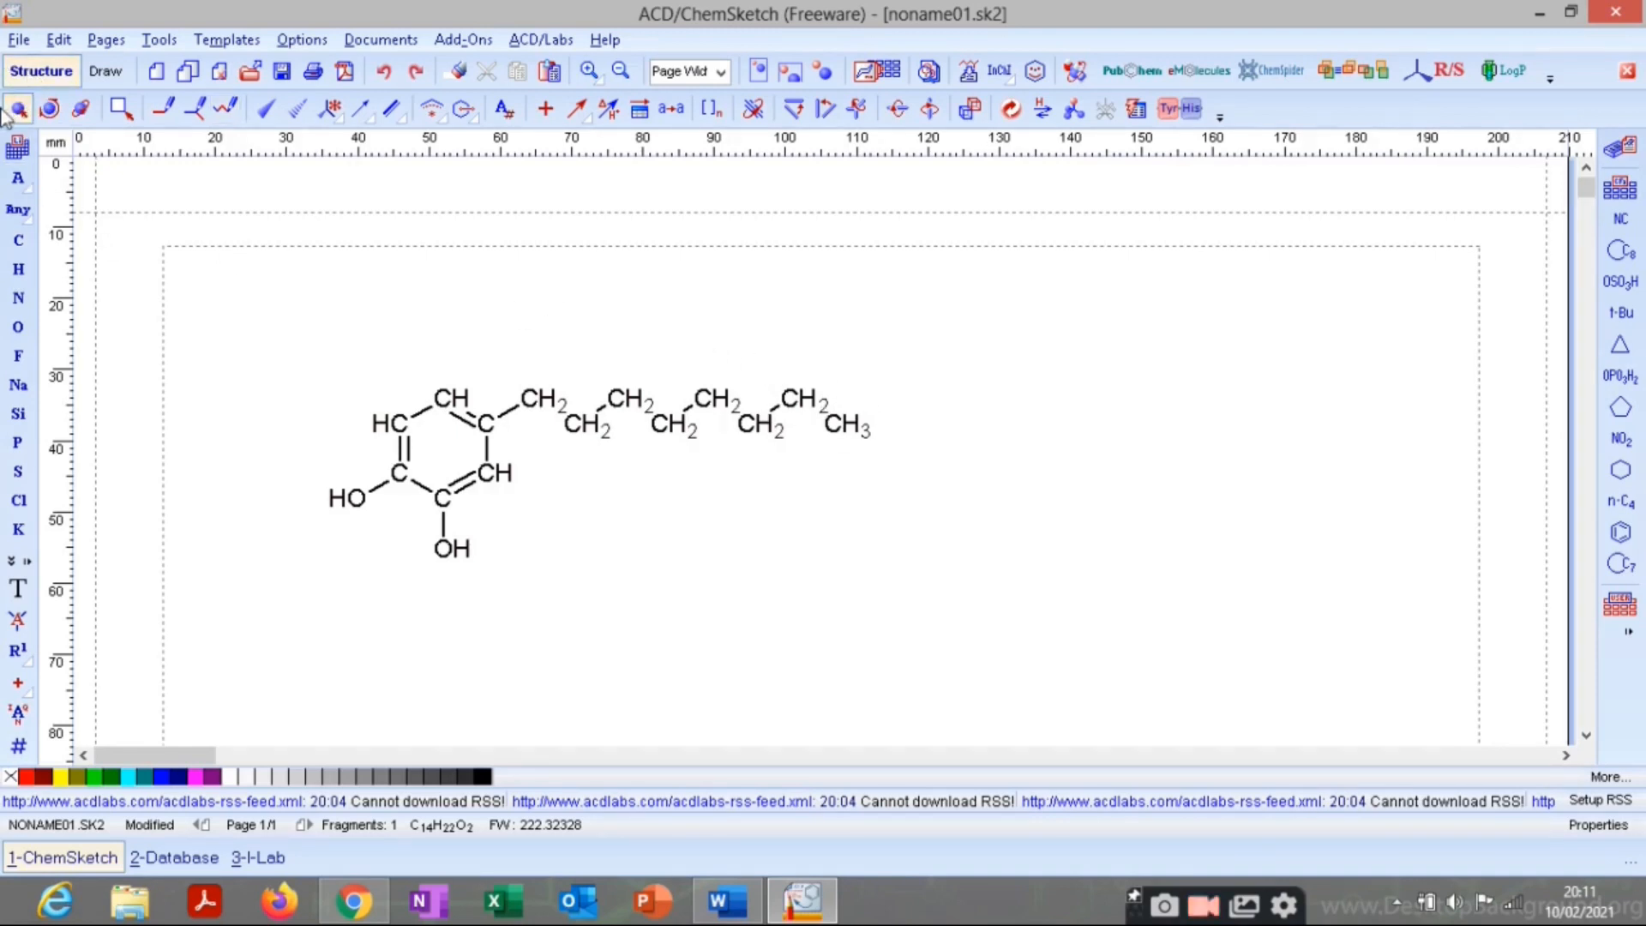
drag(681, 333, 907, 501)
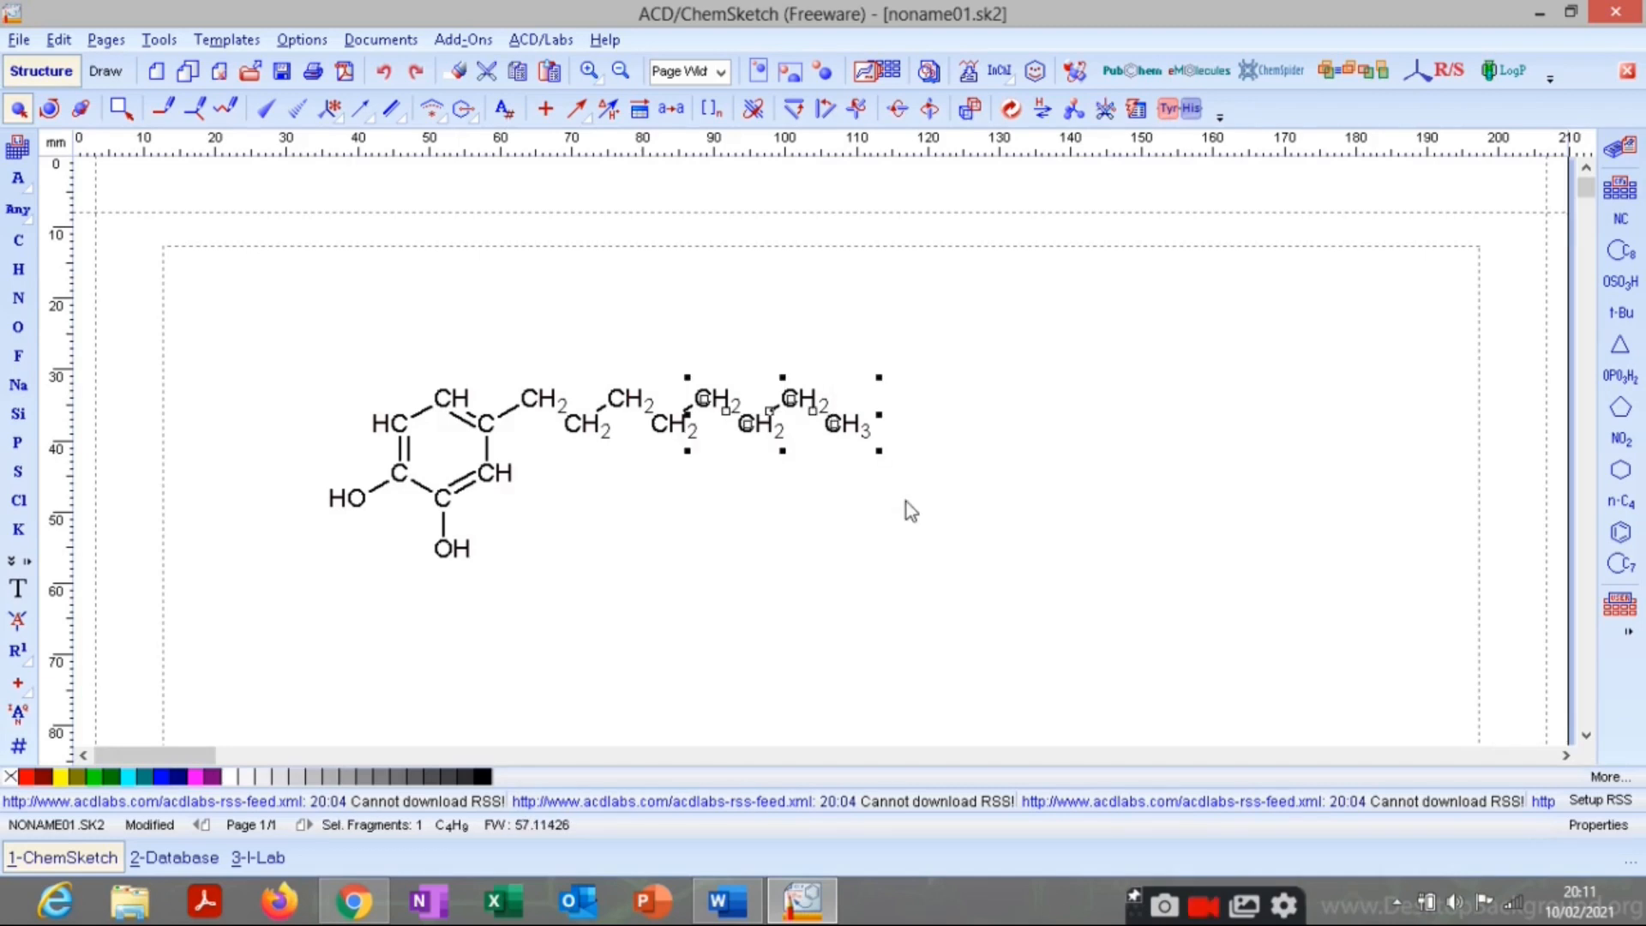
key(Delete)
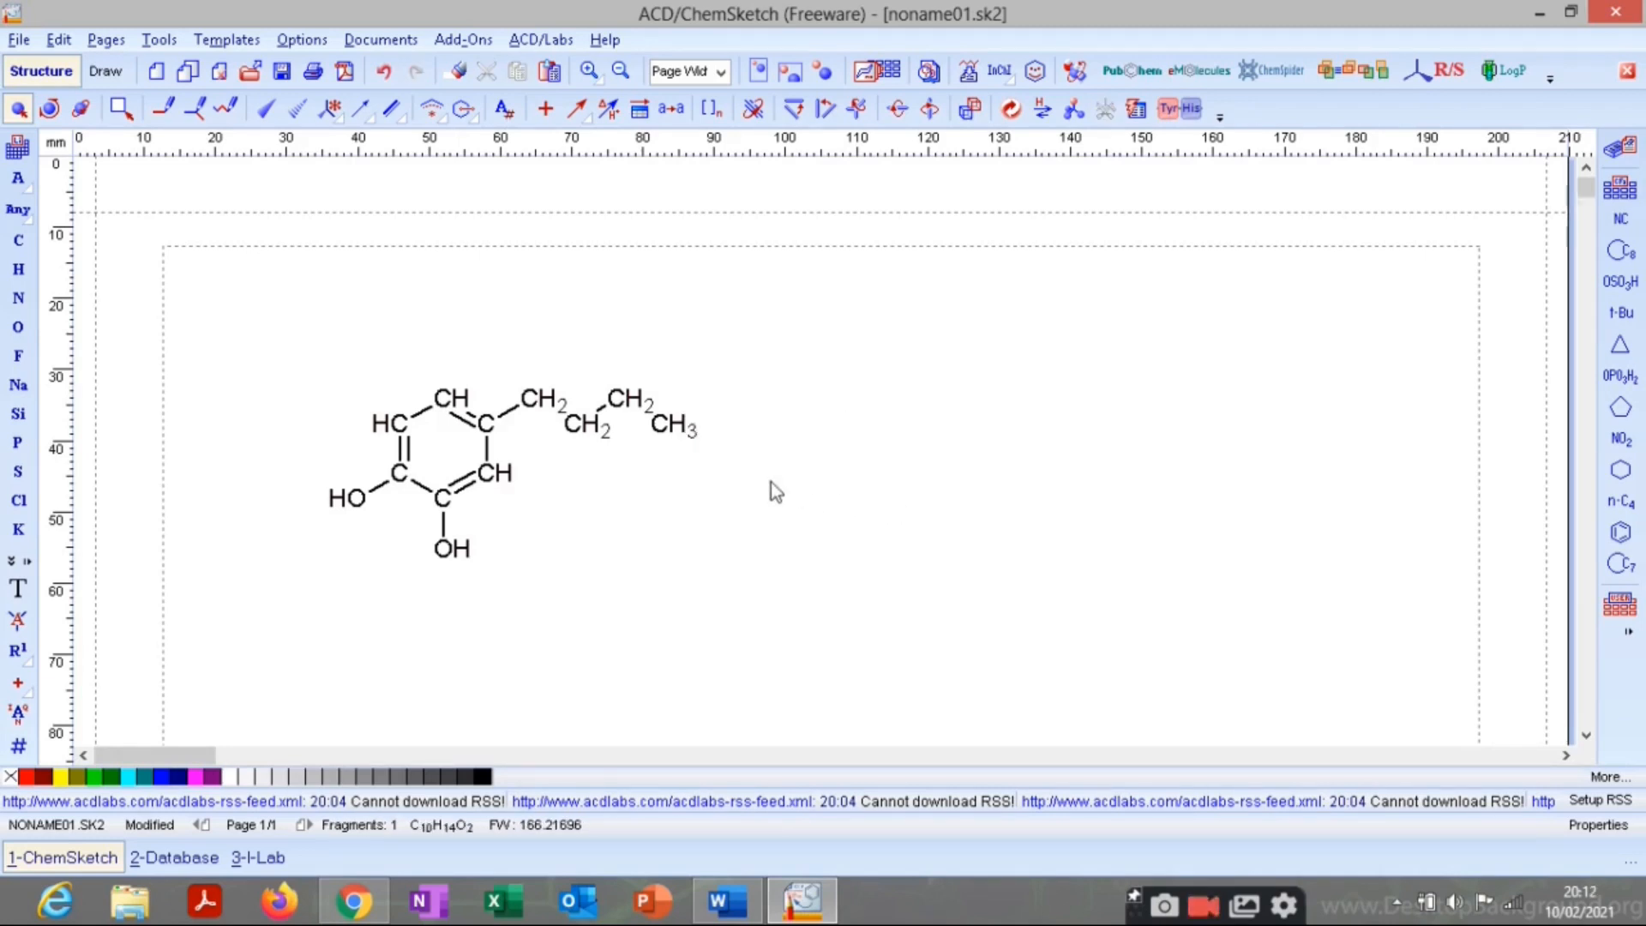
Replace the side chain's third carbon with nitrogen and attach a hydroxyl group above its first carbon.
click(19, 300)
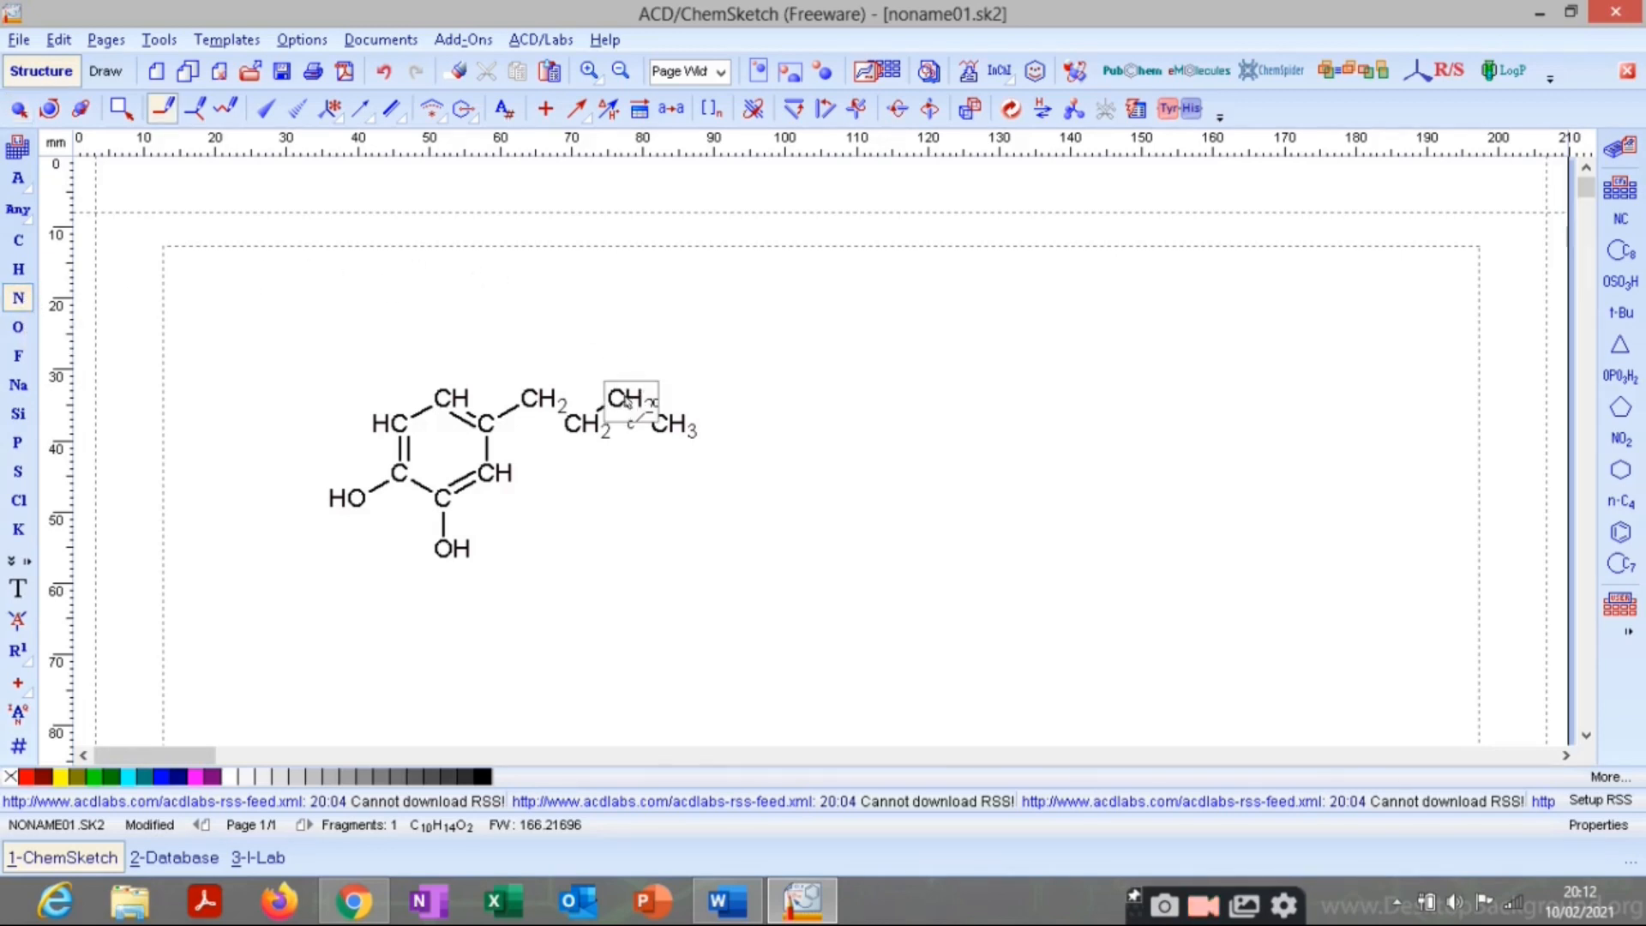
click(628, 401)
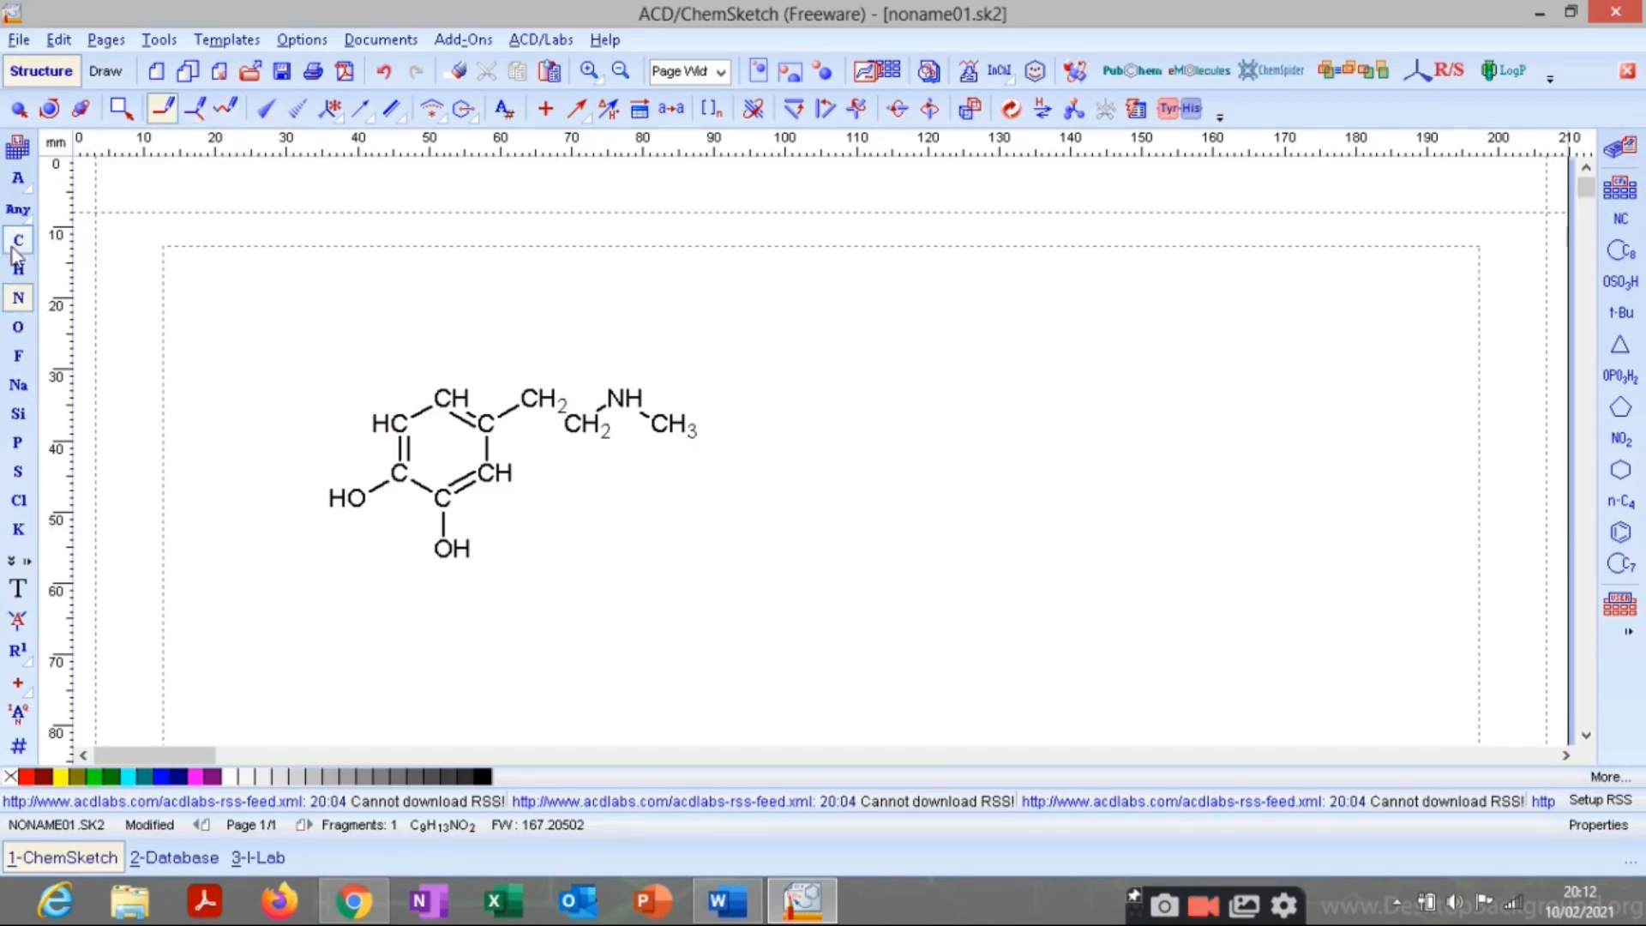
click(18, 330)
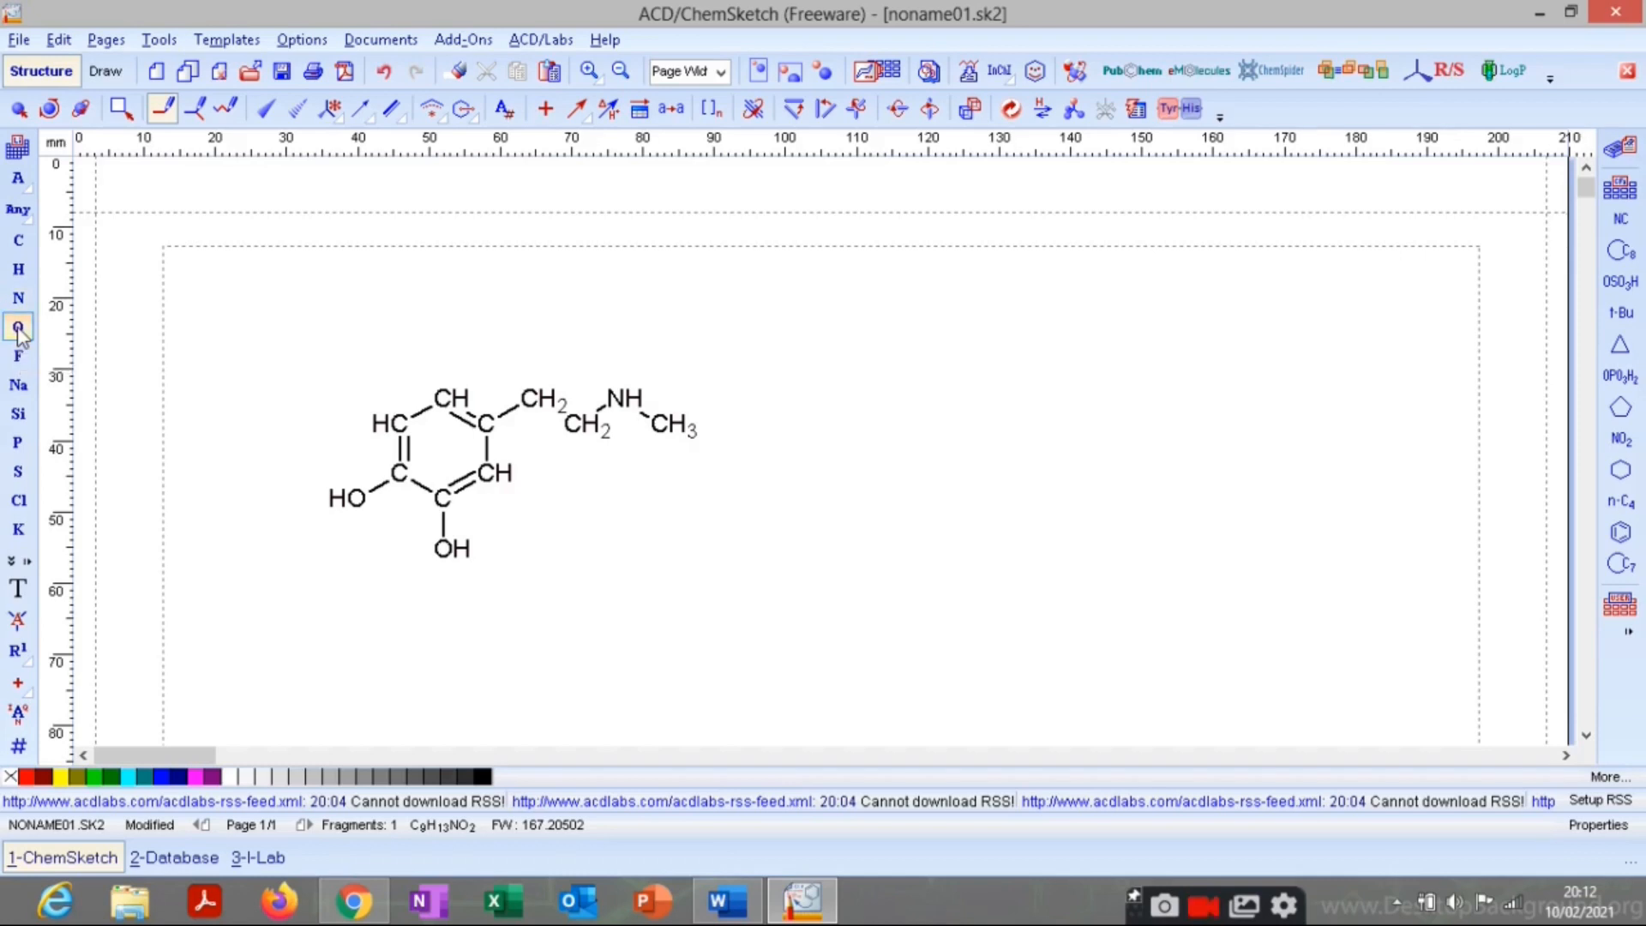
click(226, 112)
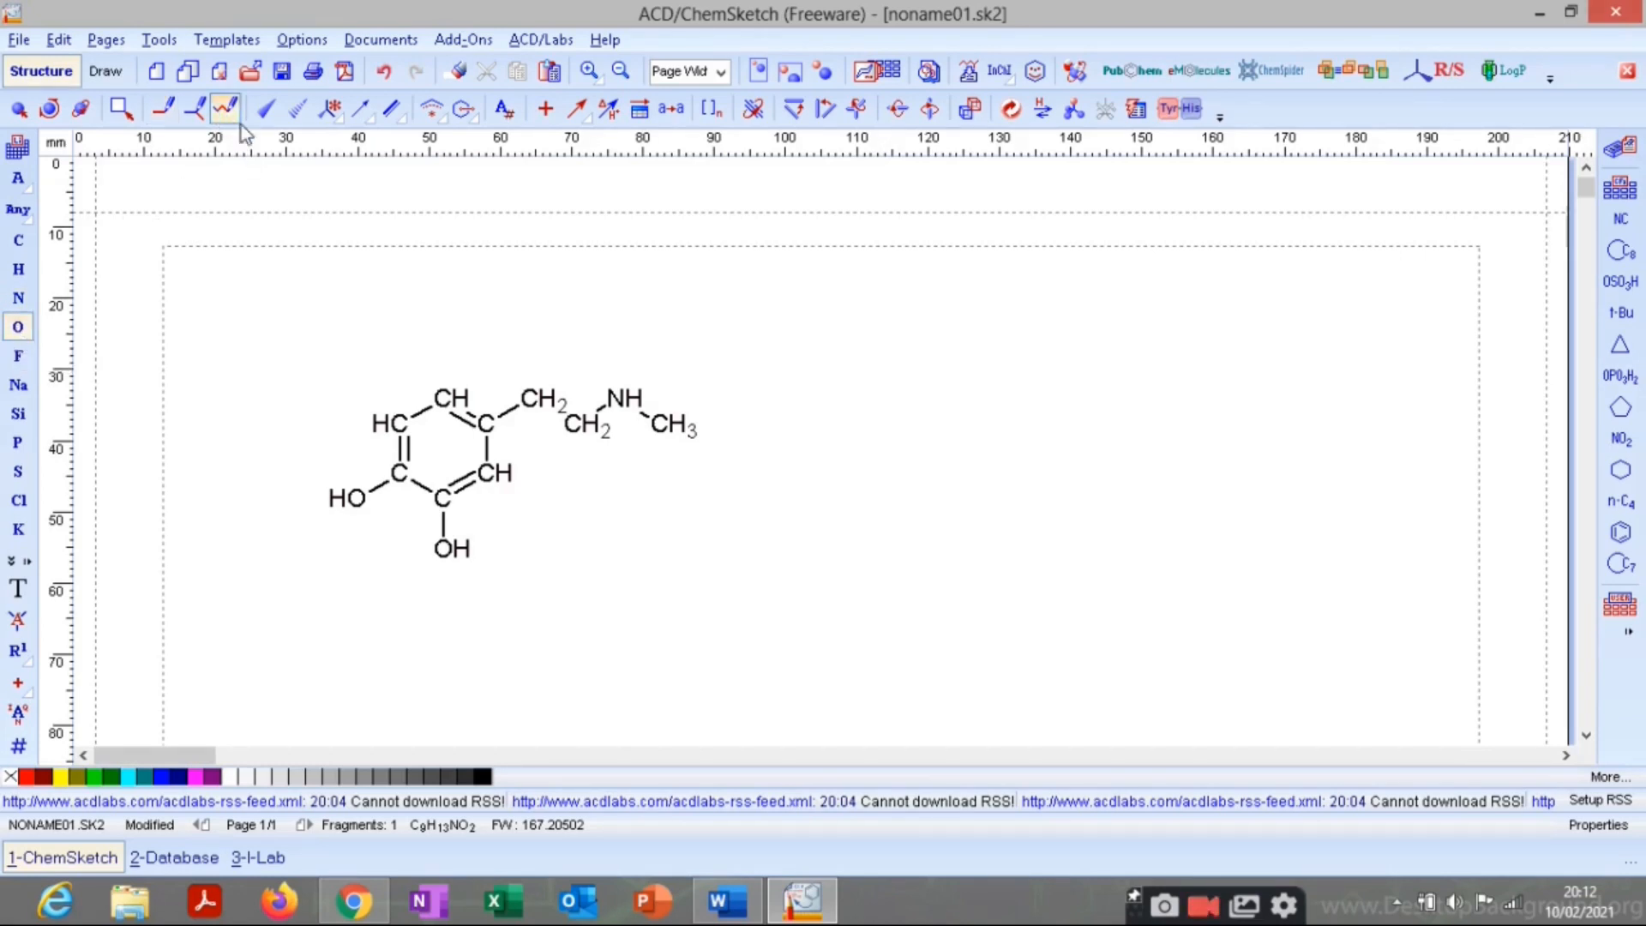
click(538, 399)
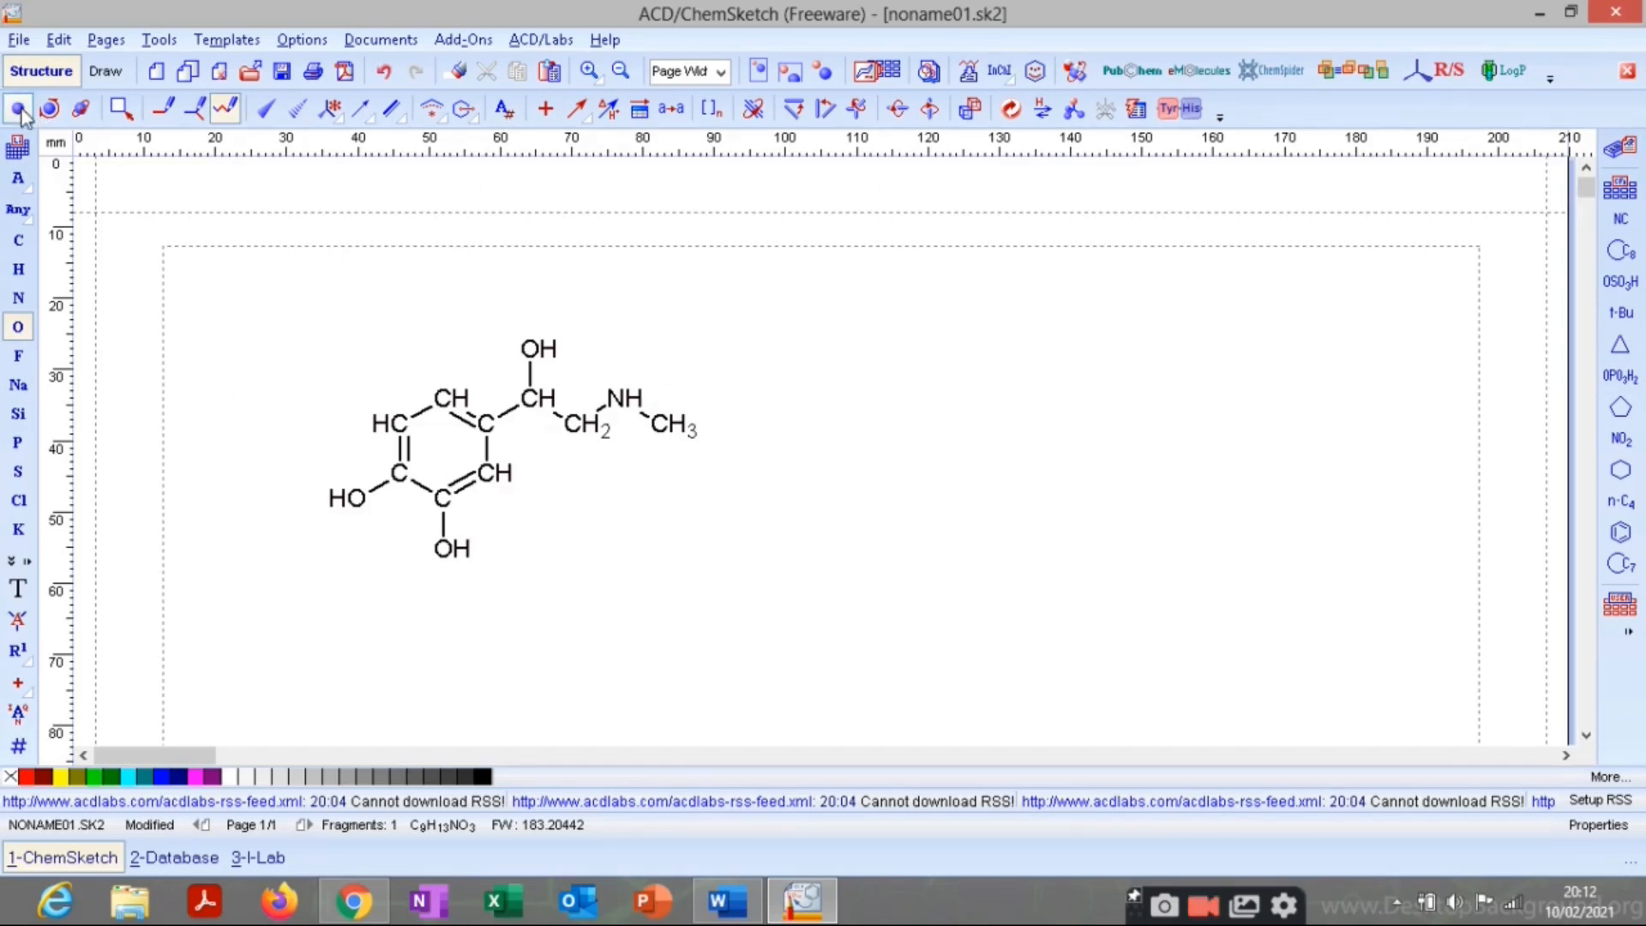
Select the whole epinephrine structure and open its properties beside the drawing.
click(19, 109)
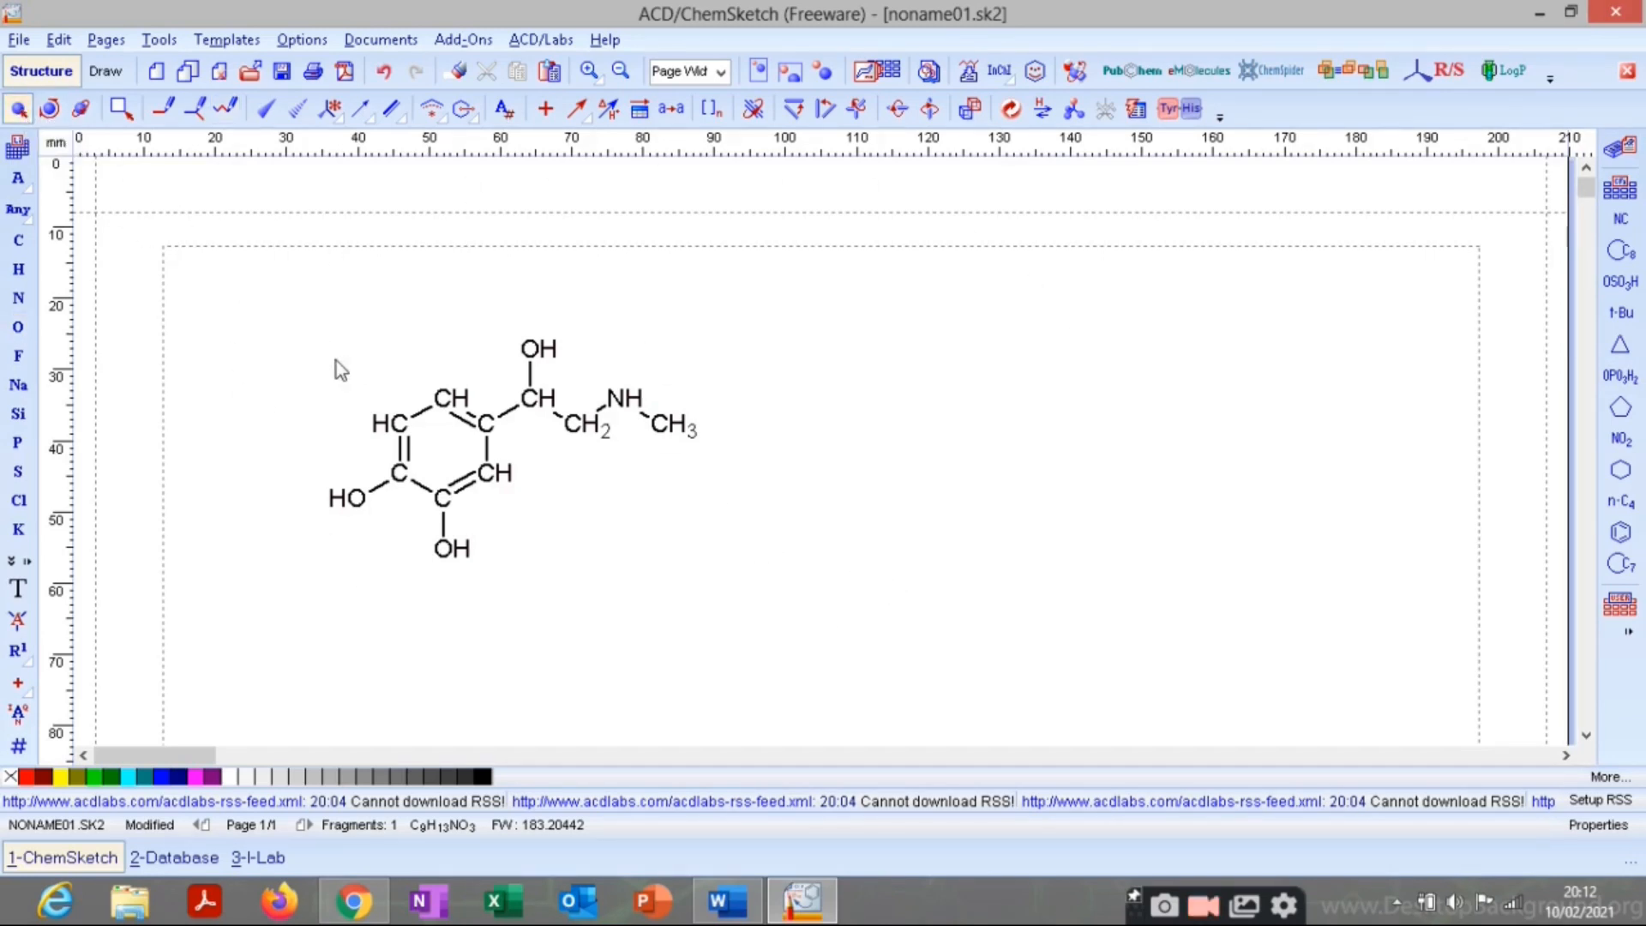
drag(336, 362, 617, 534)
drag(656, 521, 730, 549)
drag(837, 559, 815, 619)
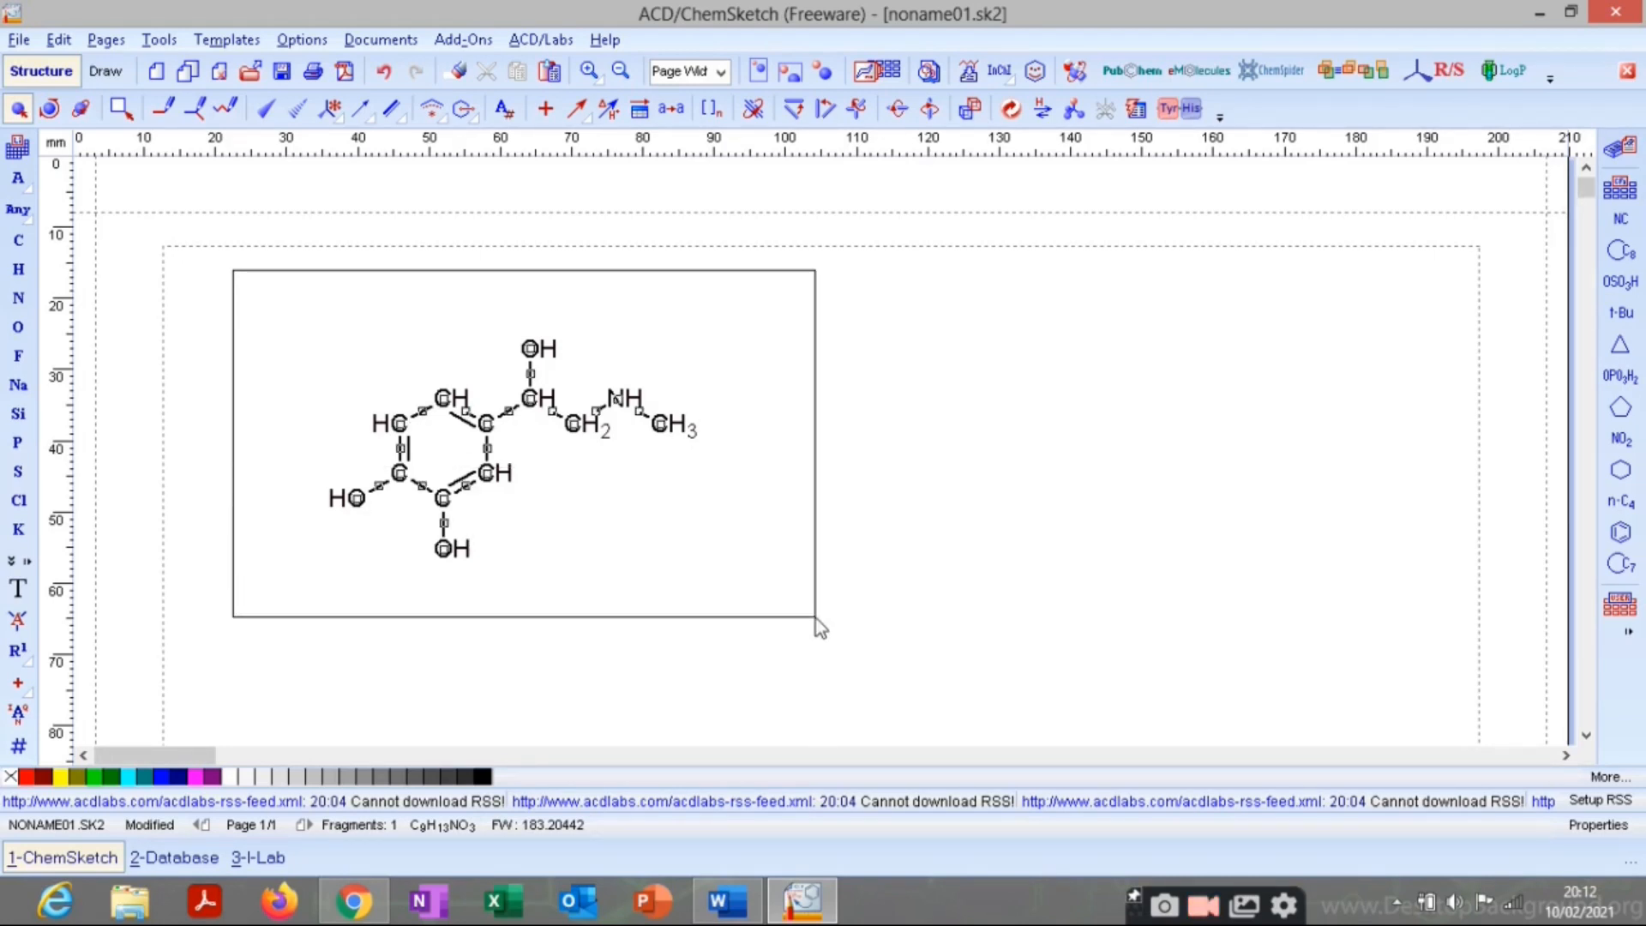
drag(815, 619, 816, 619)
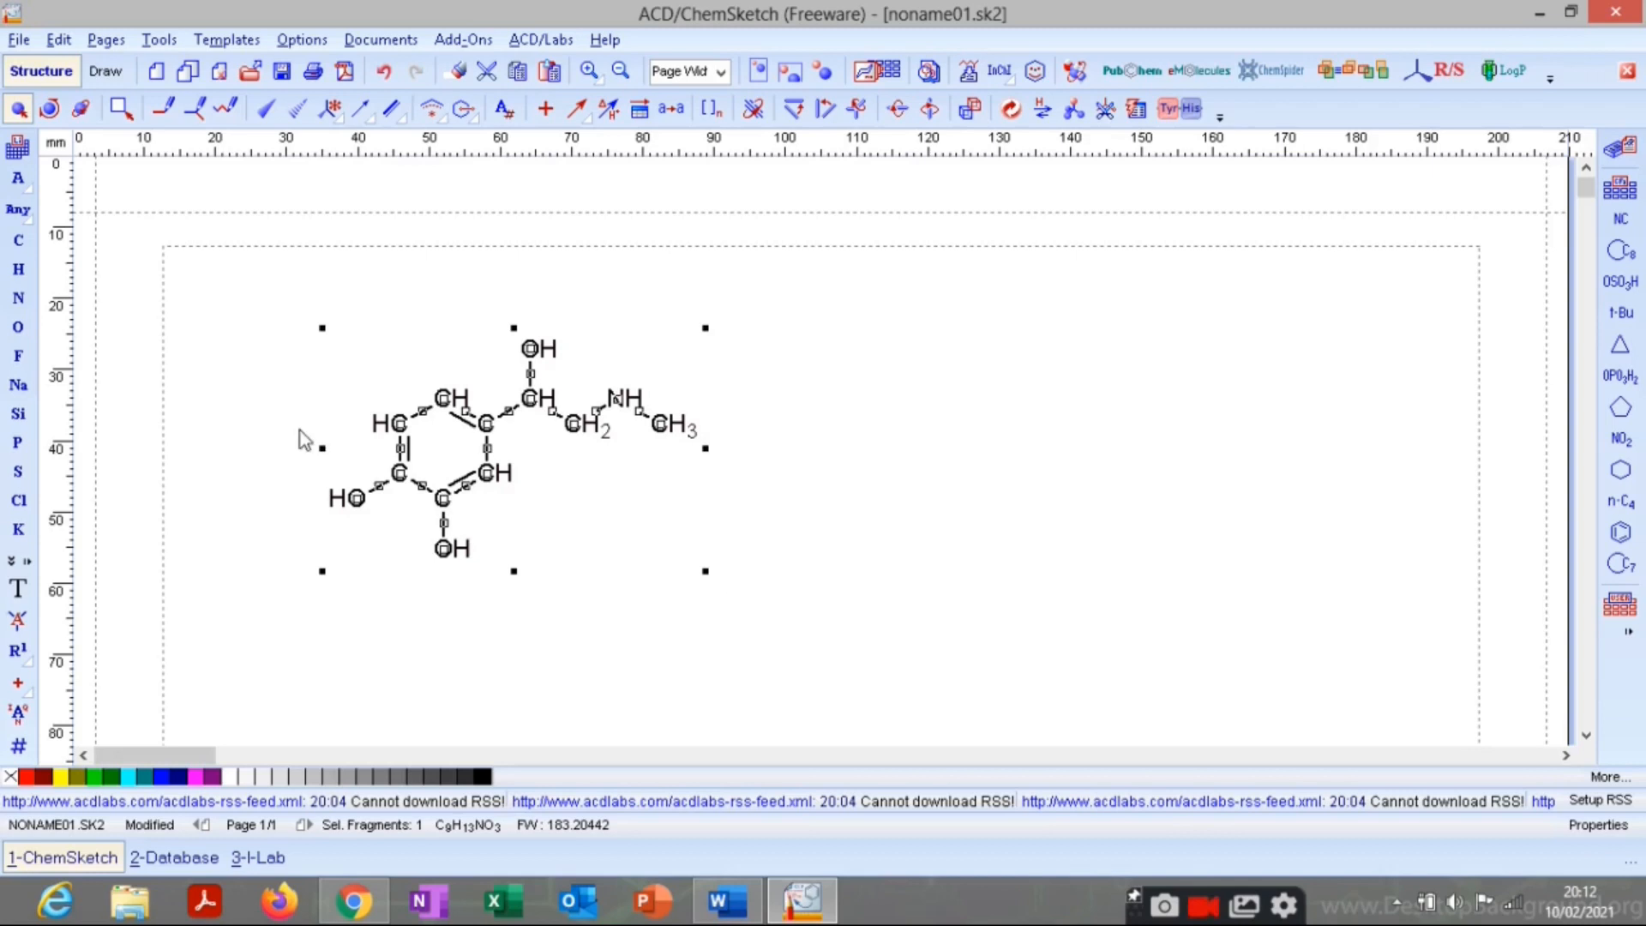
double_click(494, 448)
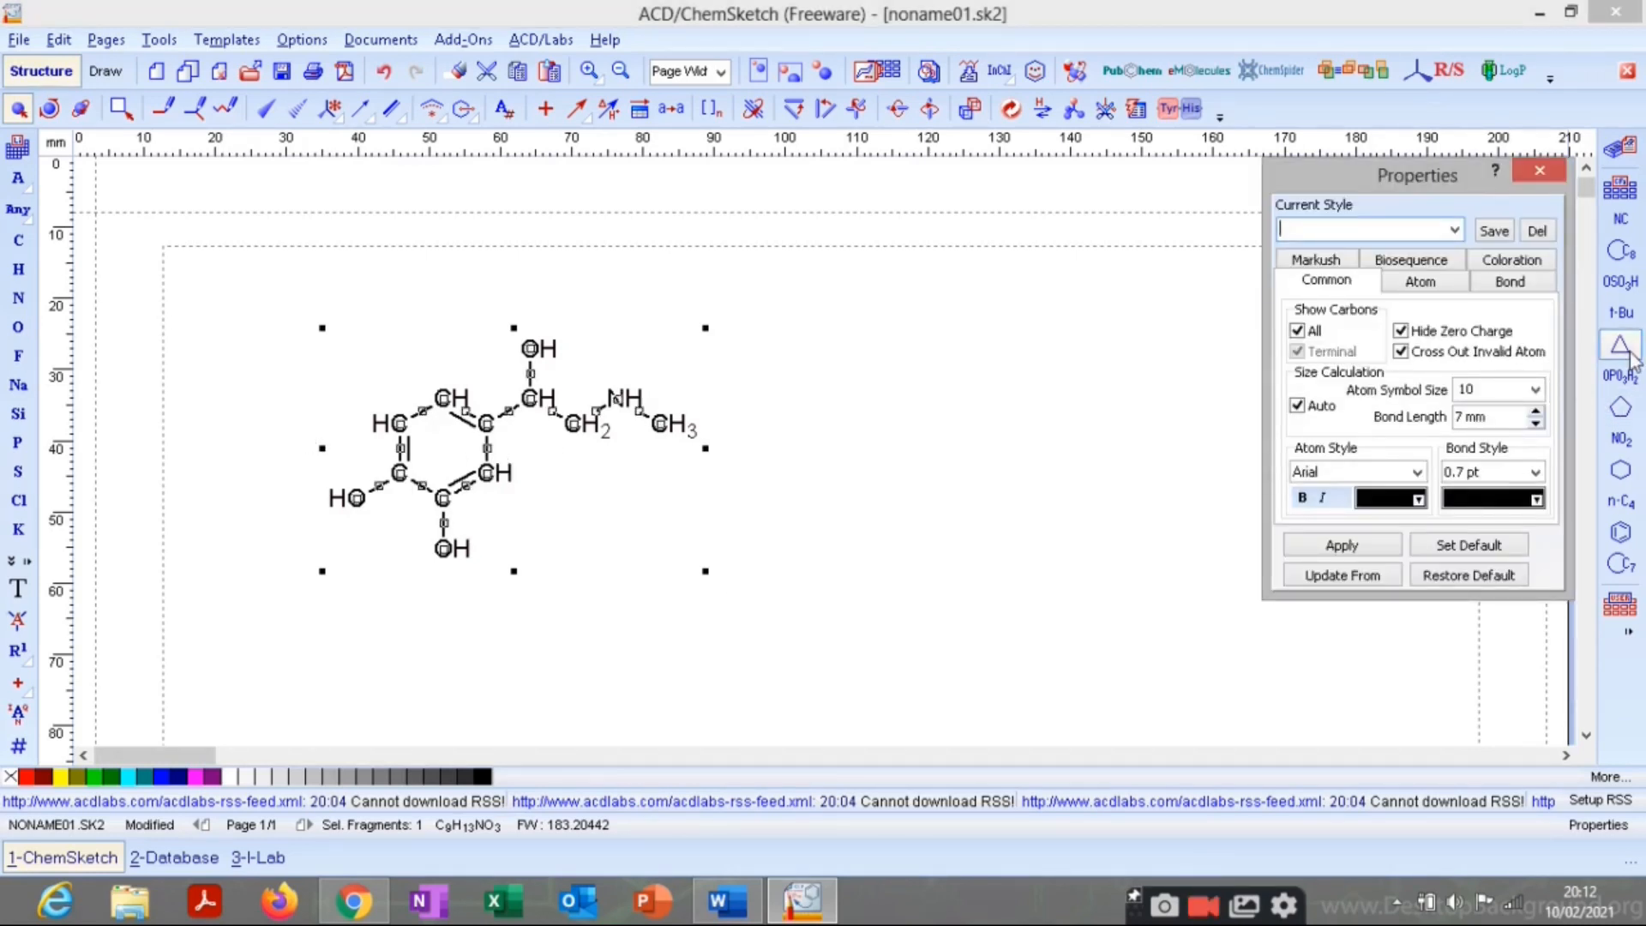
drag(1425, 190, 1038, 223)
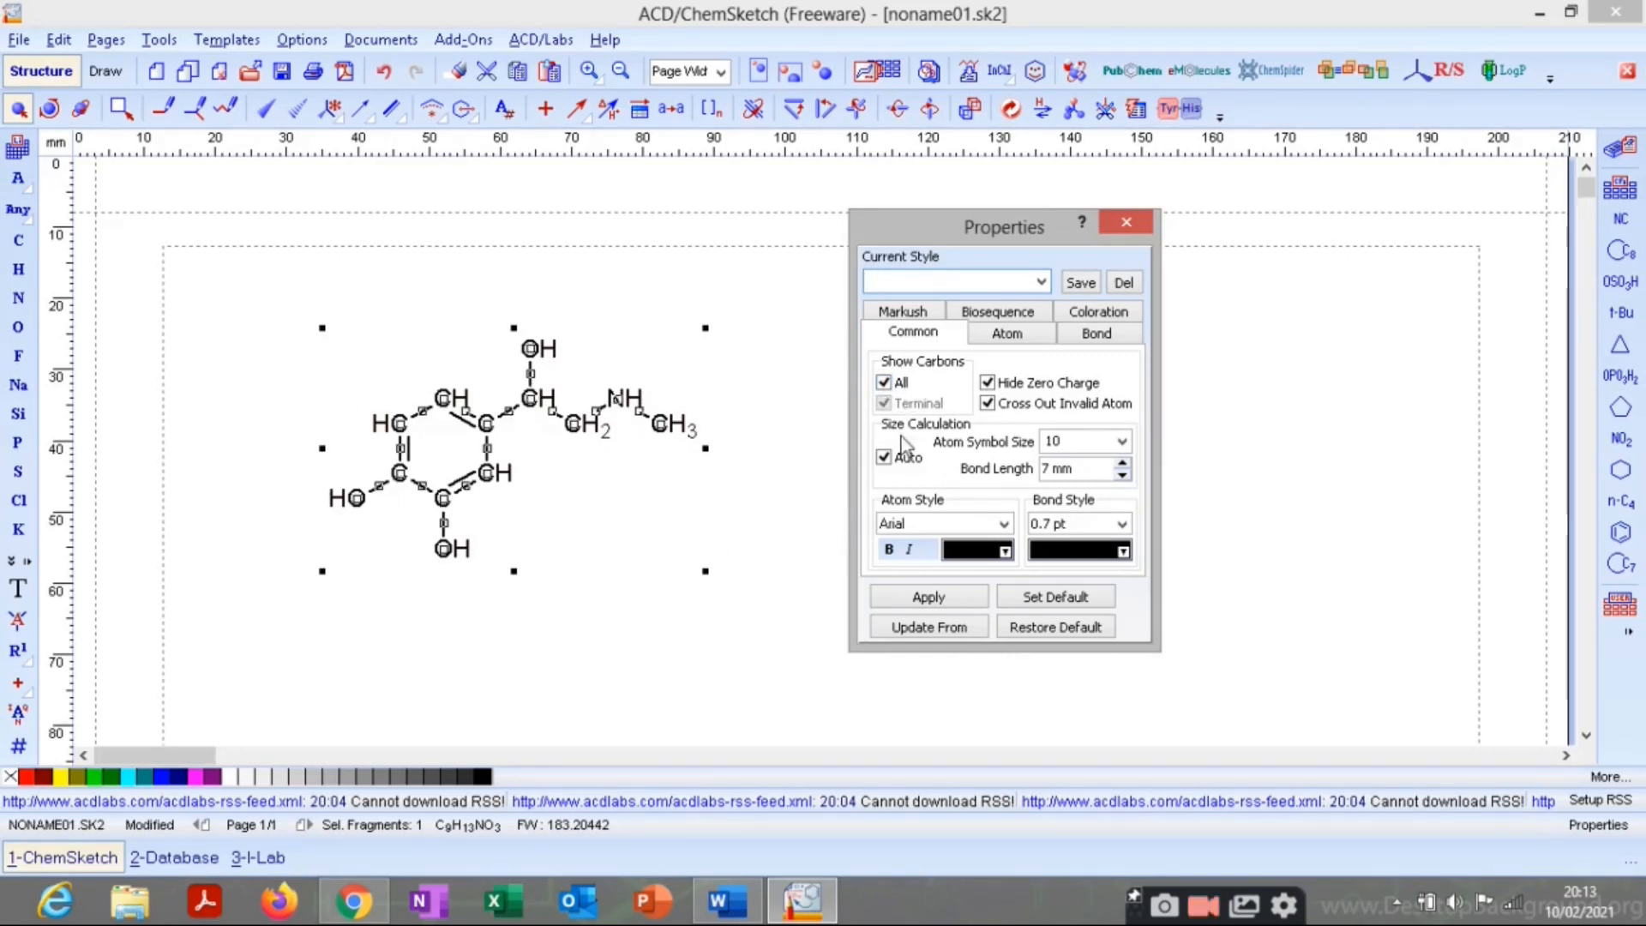
Turn off Show Carbons for All and Terminal, apply both changes to the structure, and clear the selection.
click(888, 387)
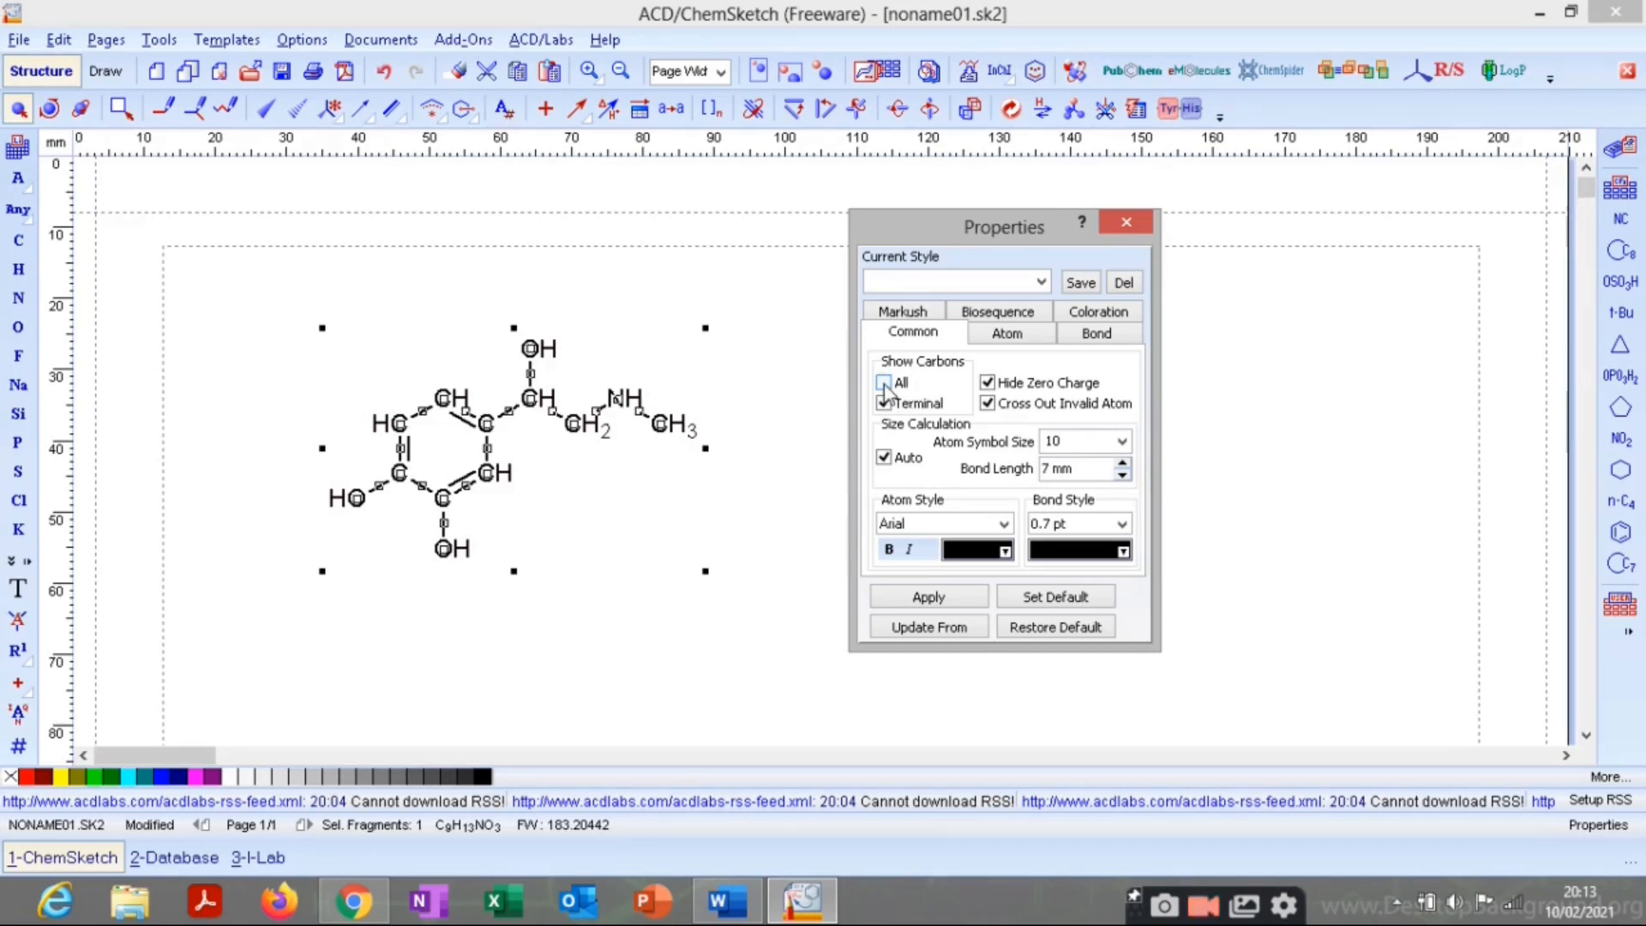
click(944, 607)
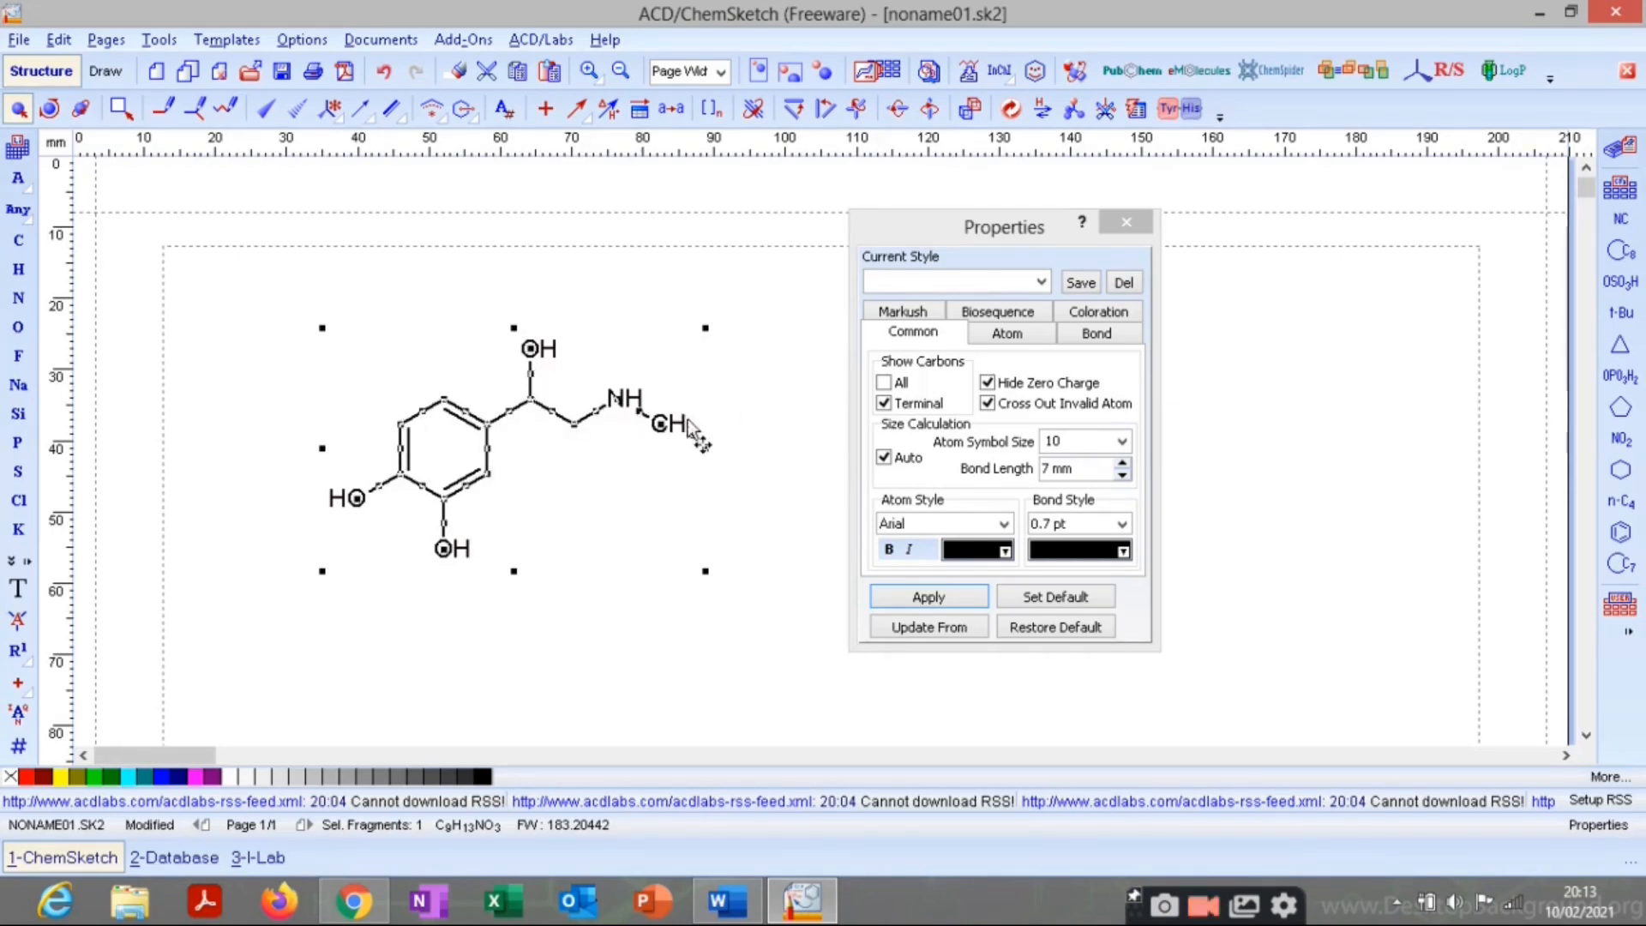
click(884, 404)
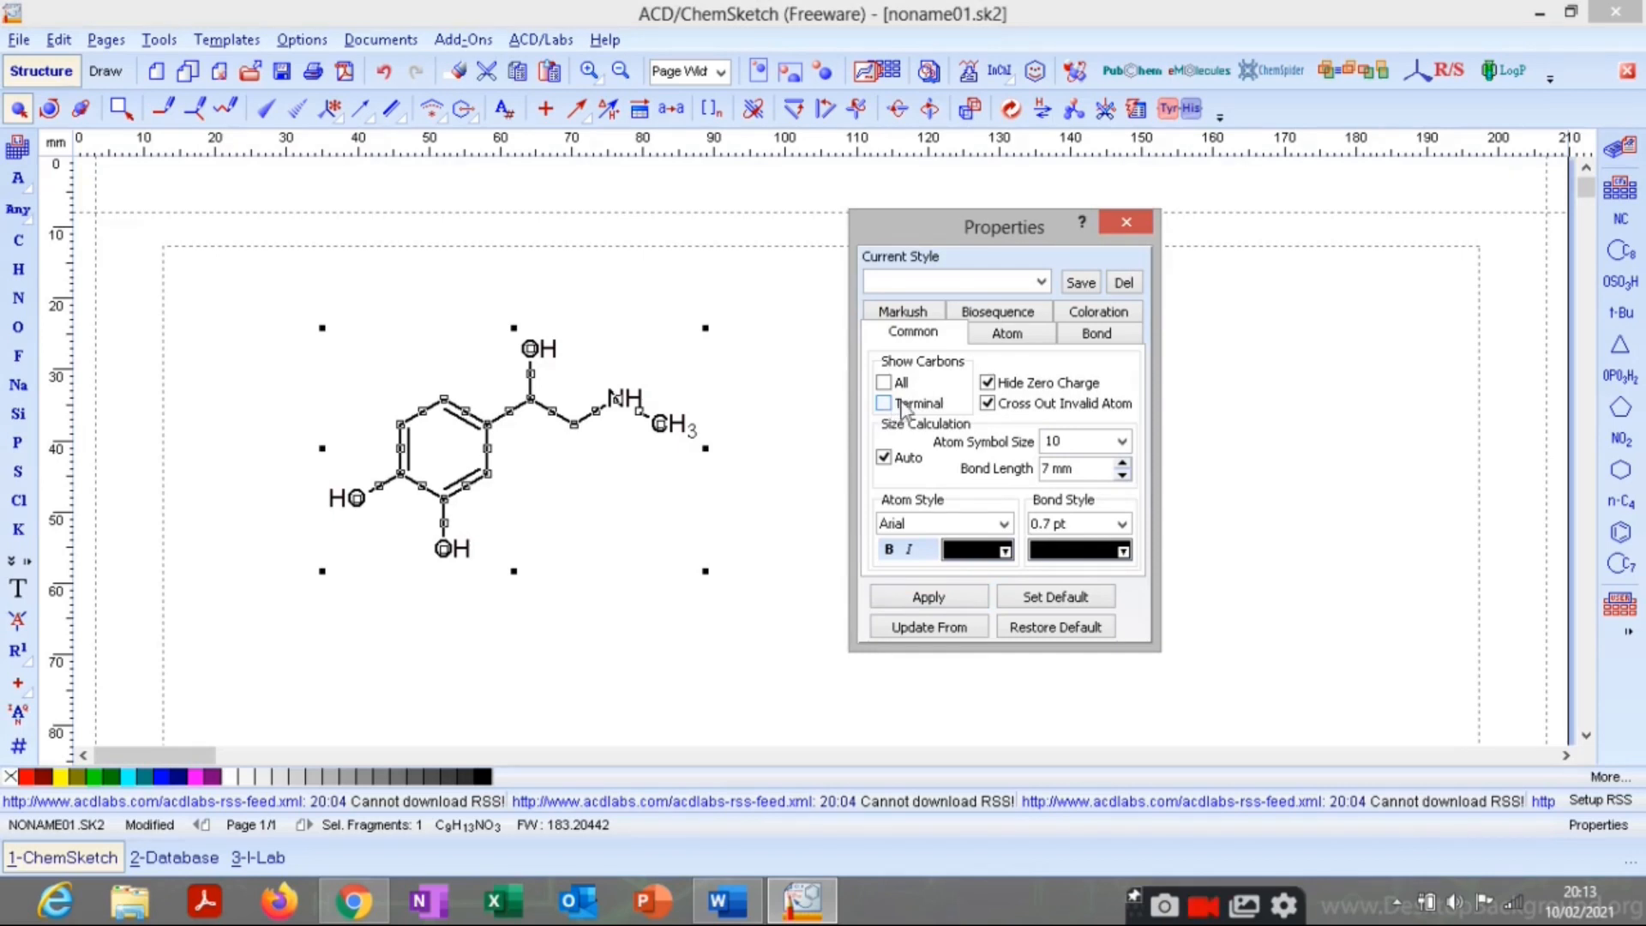
click(930, 596)
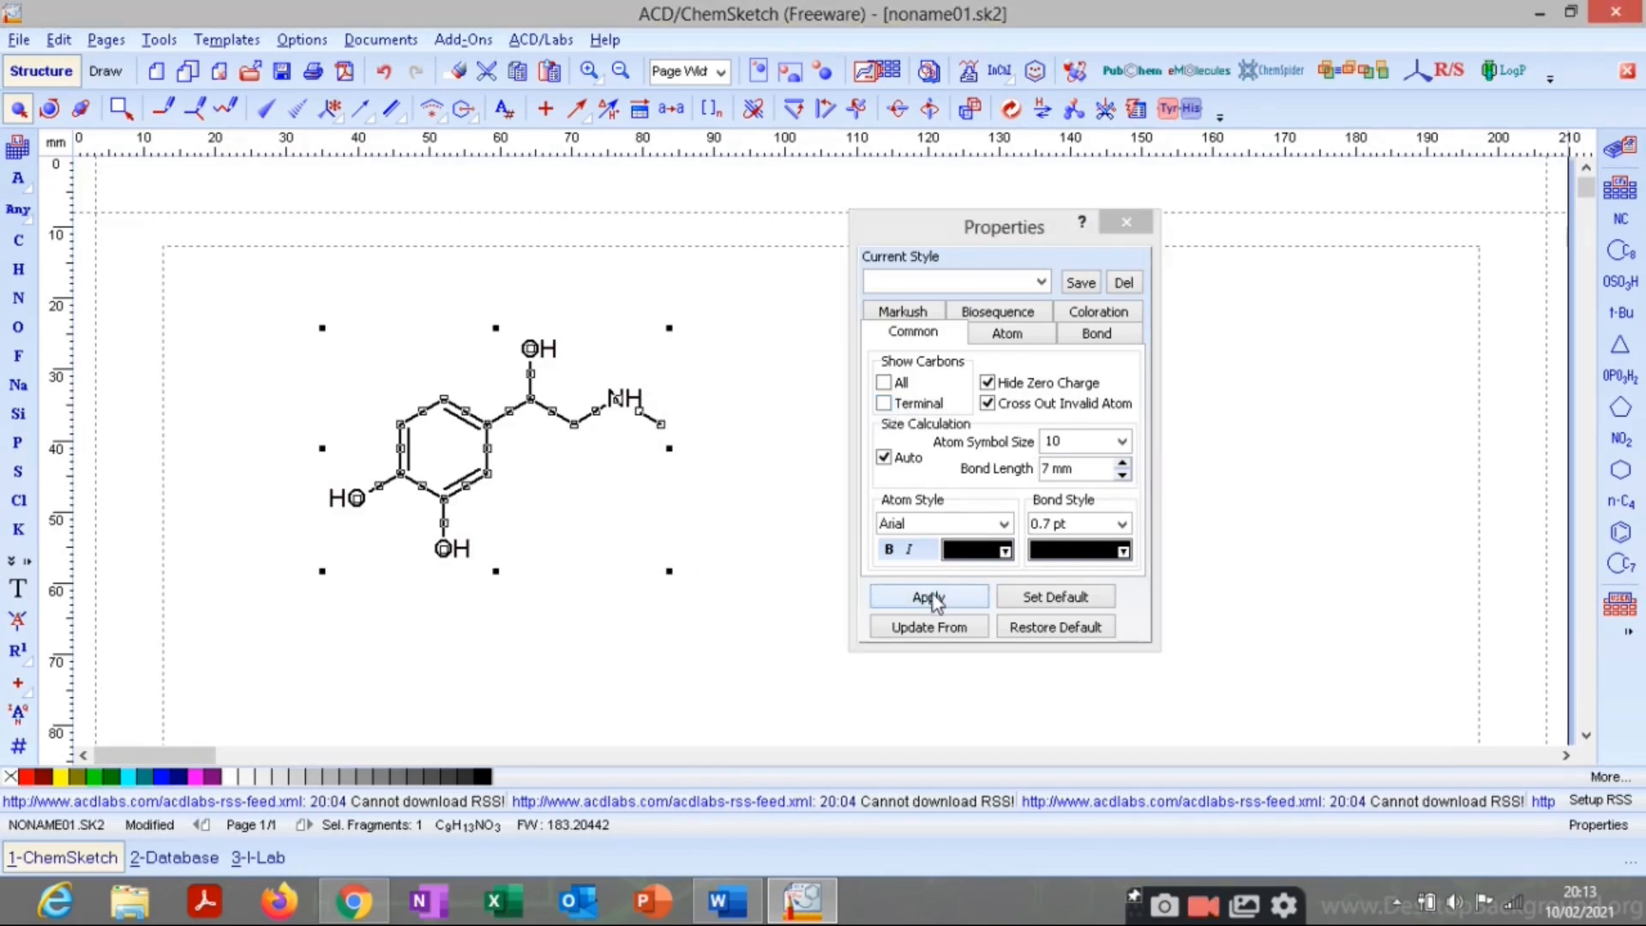
click(741, 501)
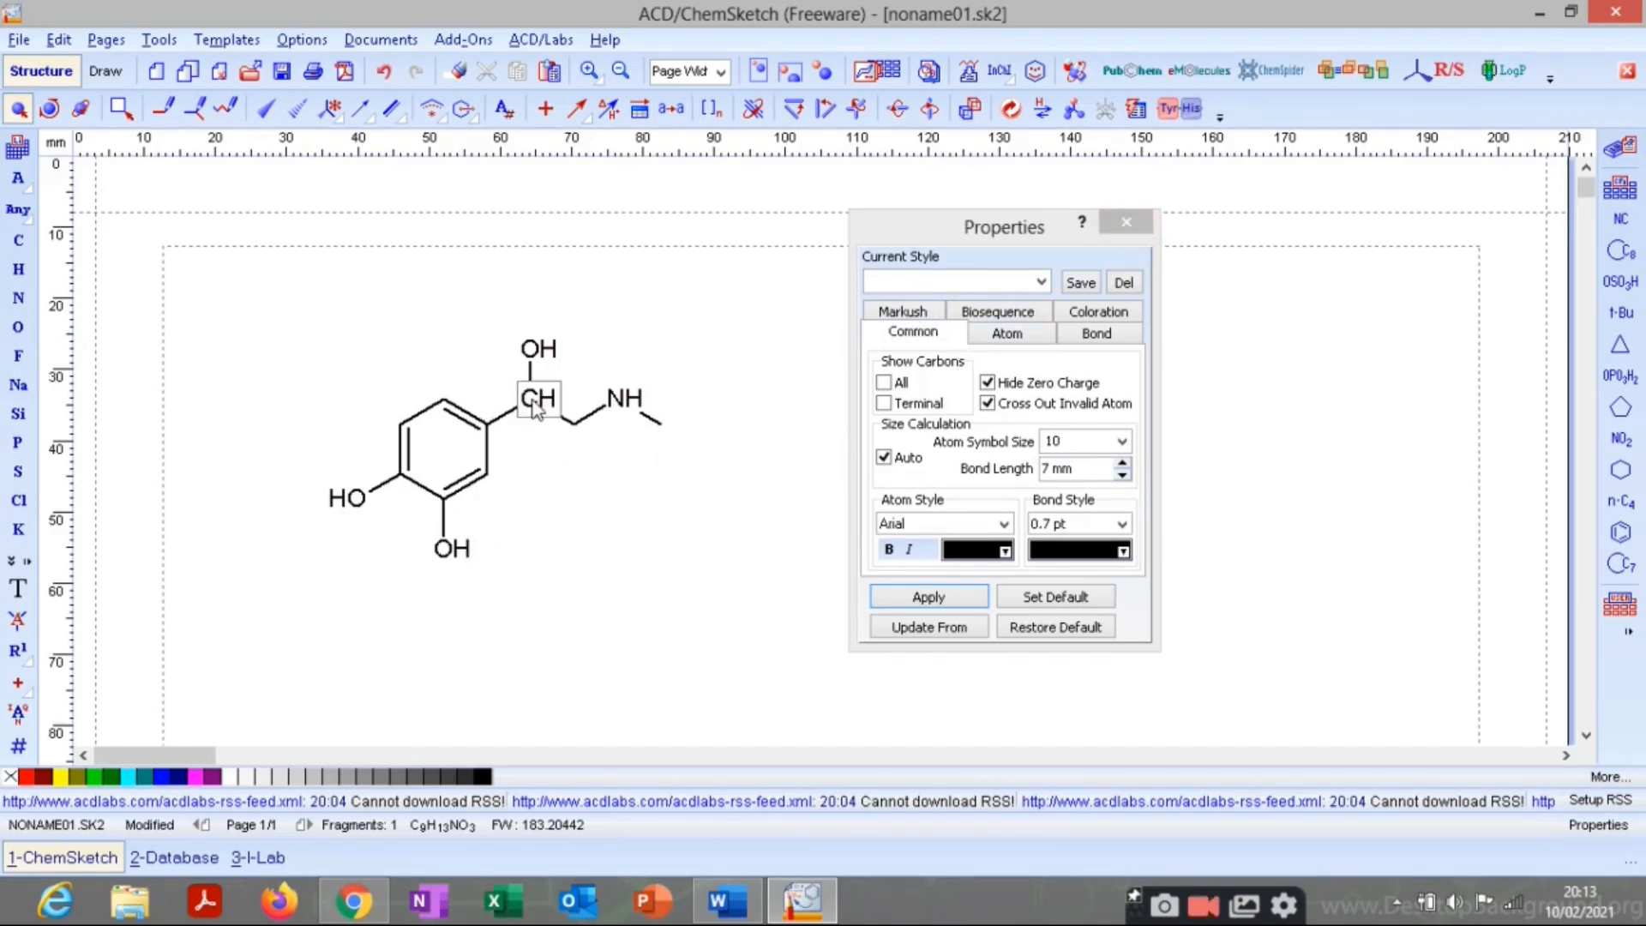
Change the side chain's bond to its hydroxyl group to a solid wedge, and switch that bond to a hashed wedge.
click(268, 114)
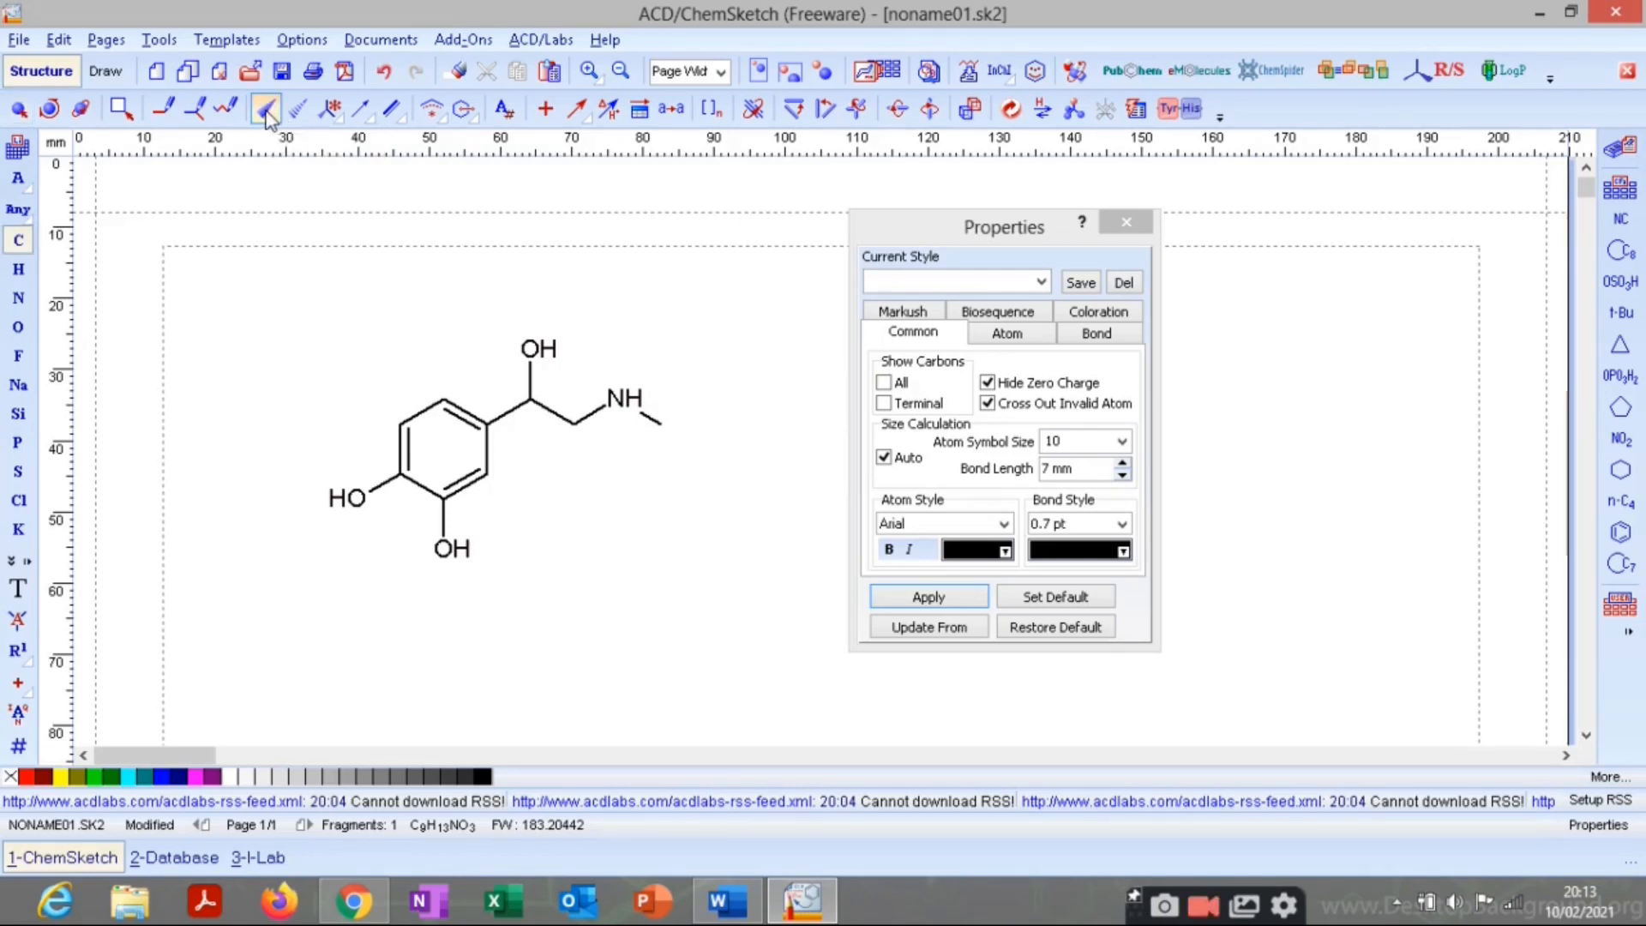
click(542, 402)
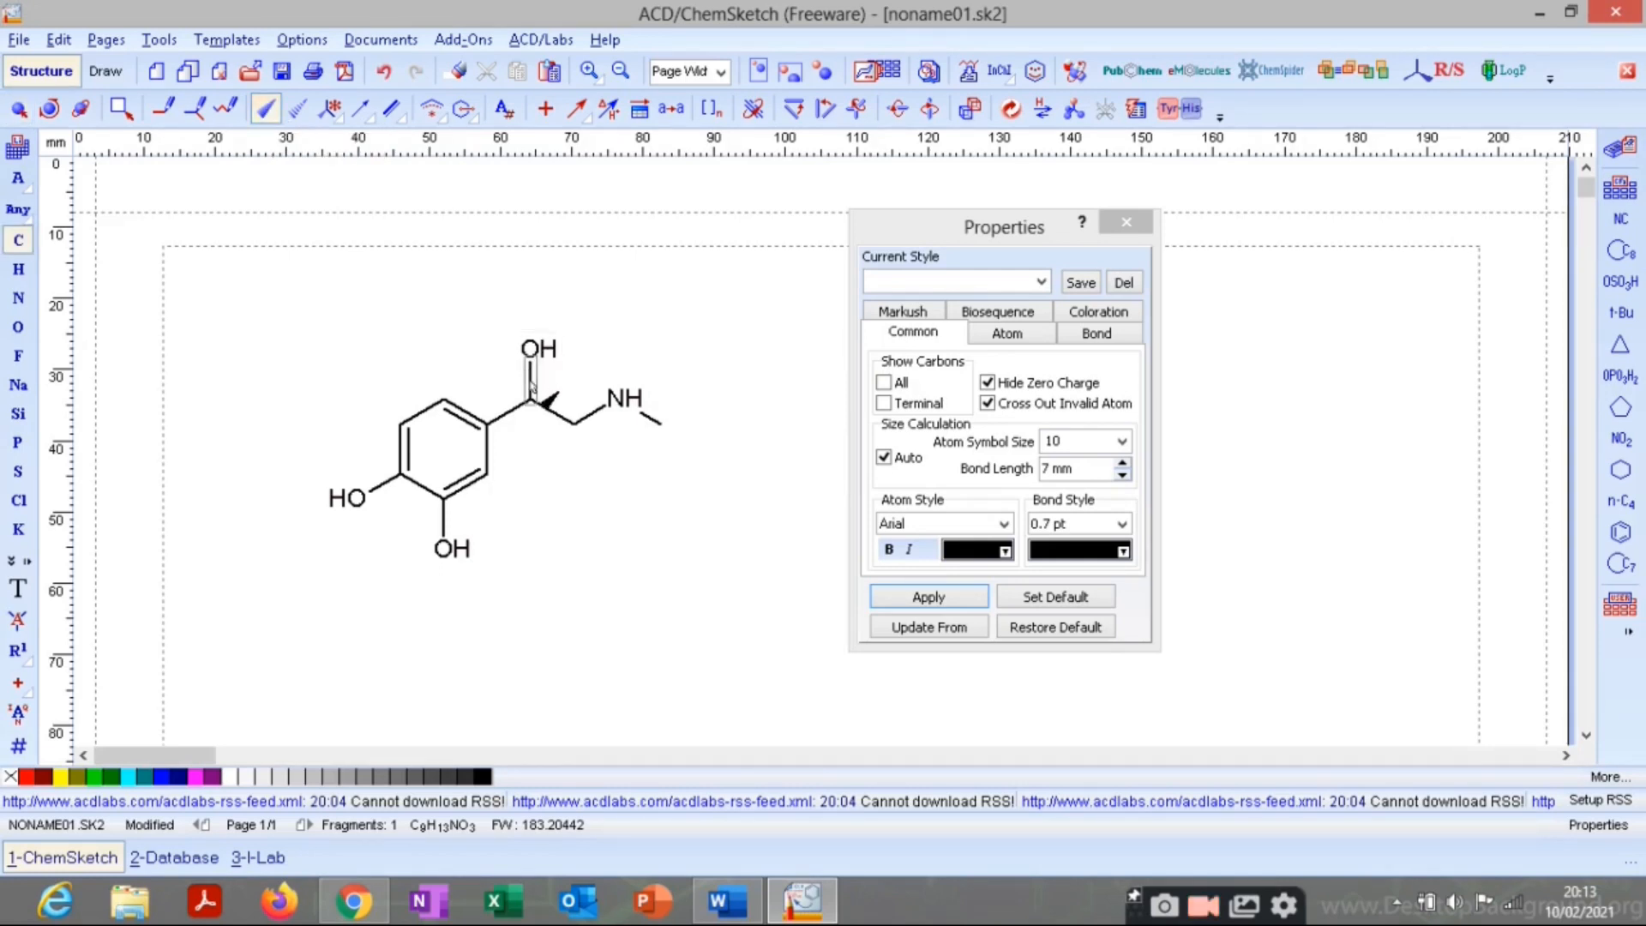
click(531, 385)
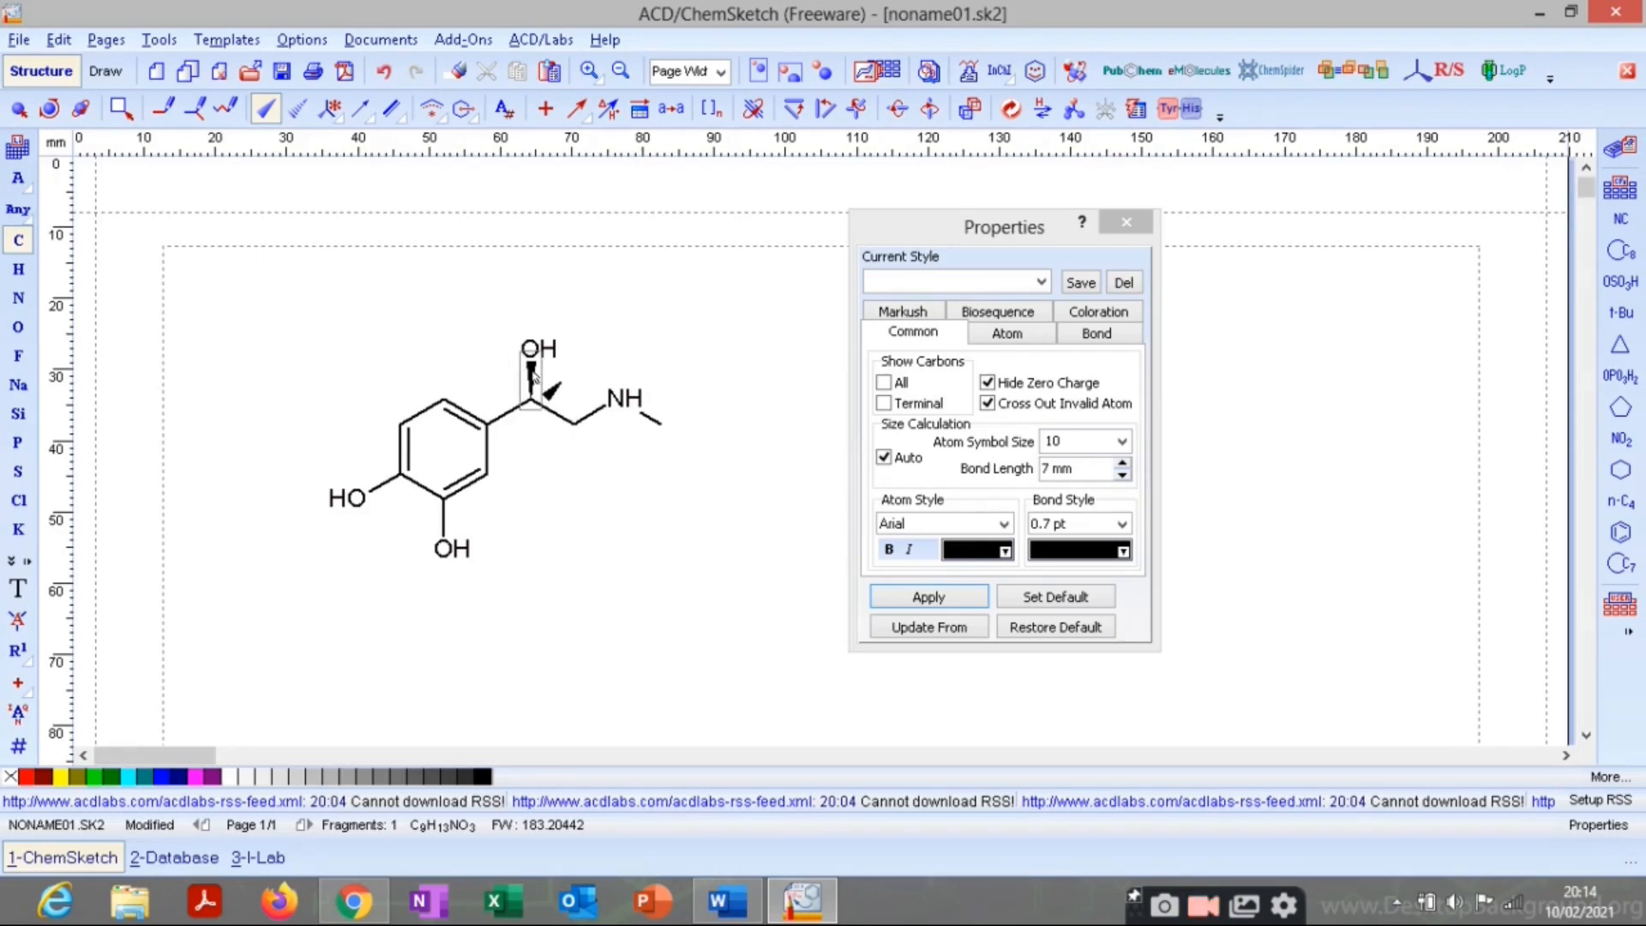
click(297, 108)
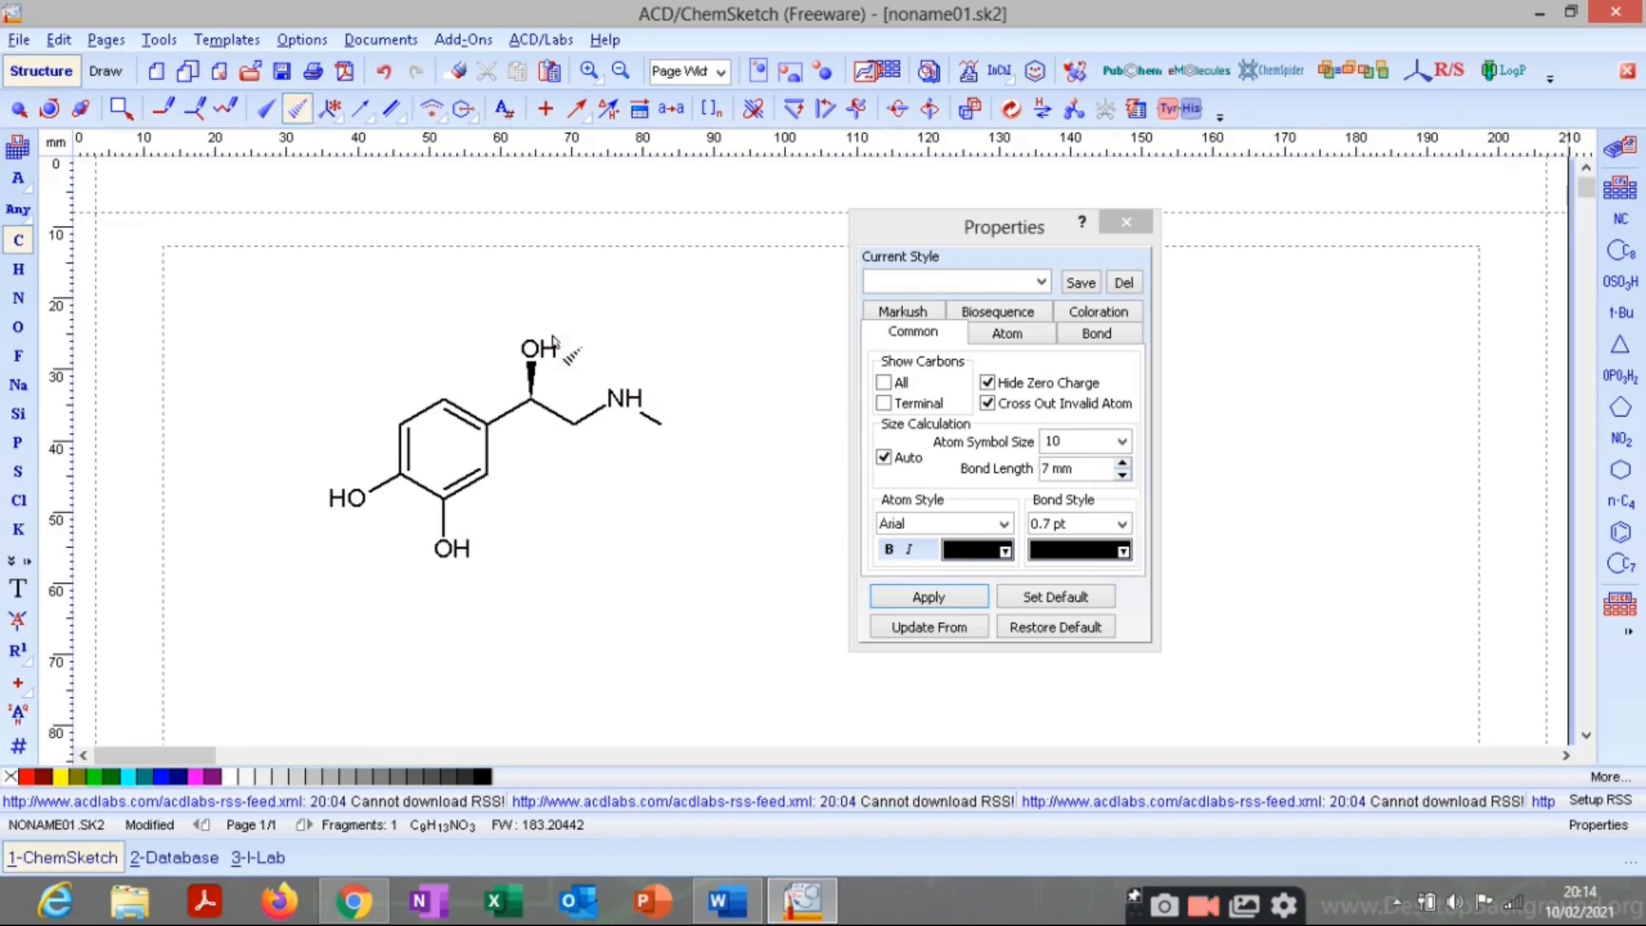
click(534, 377)
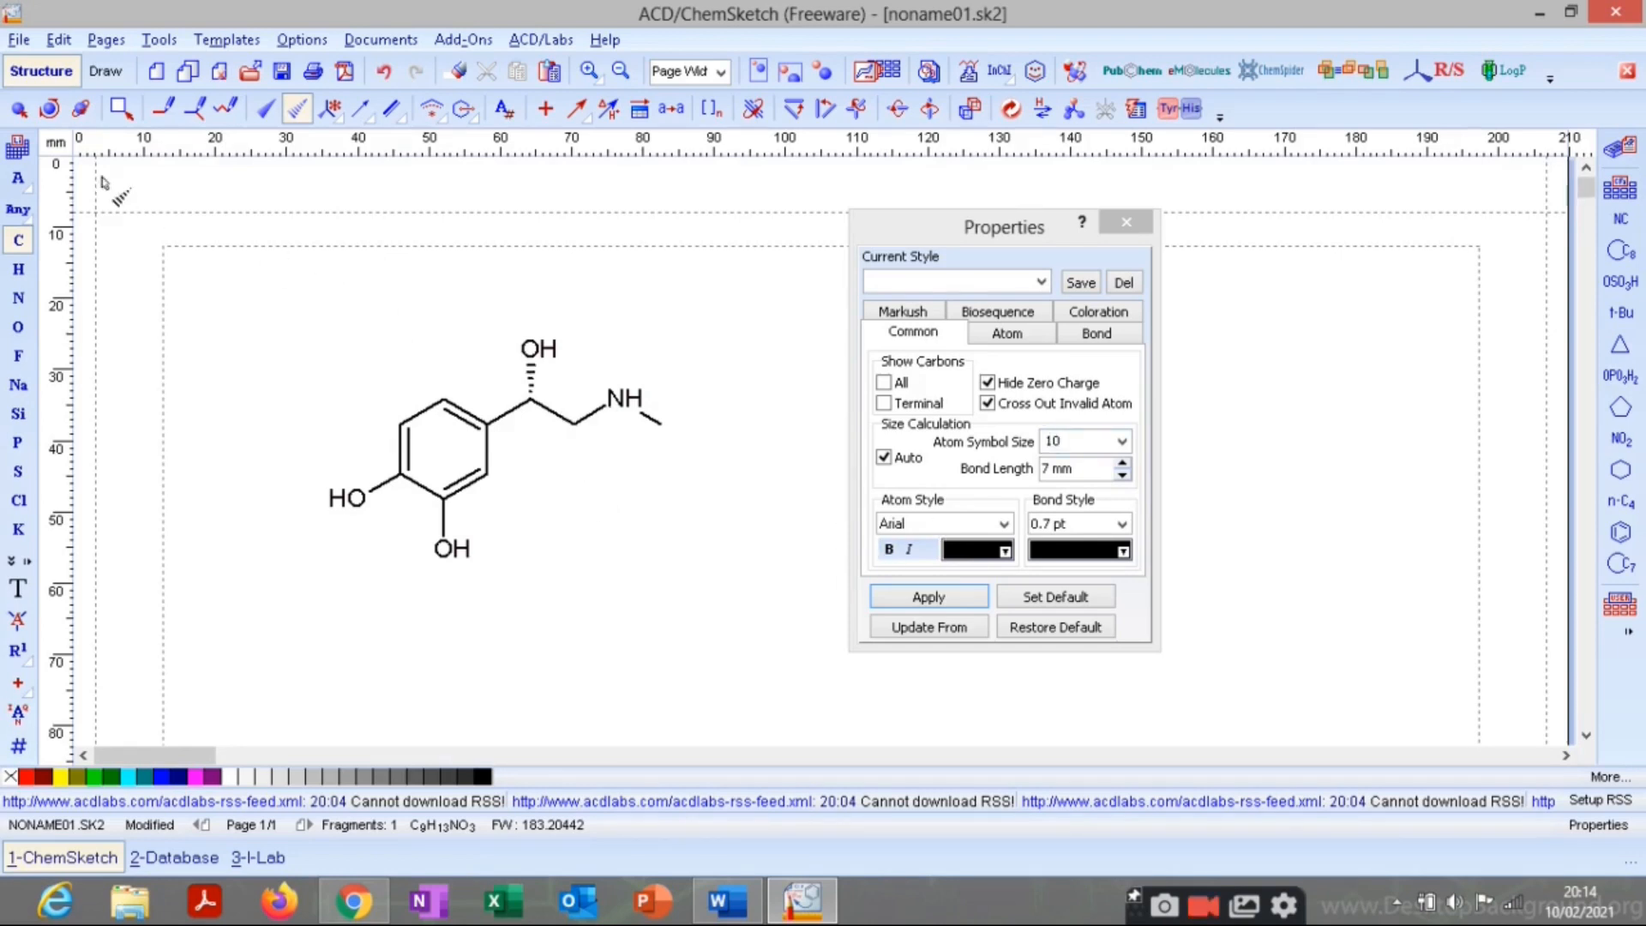
Select the hydroxyl group directly below the benzene ring and open its atom properties.
click(18, 109)
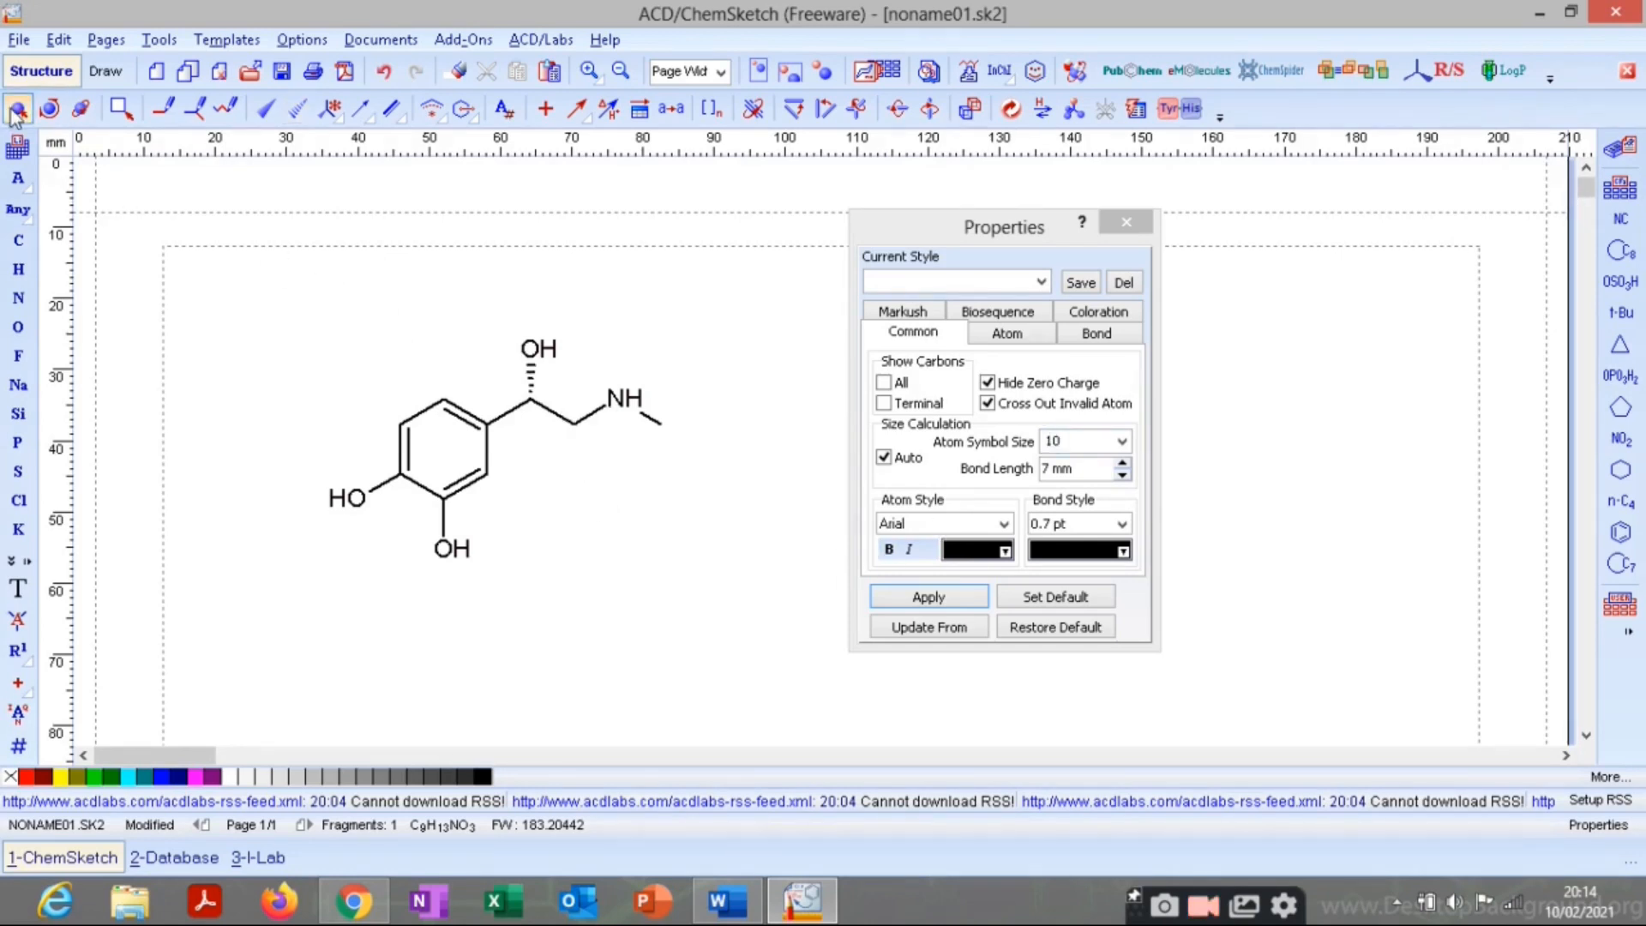
click(452, 565)
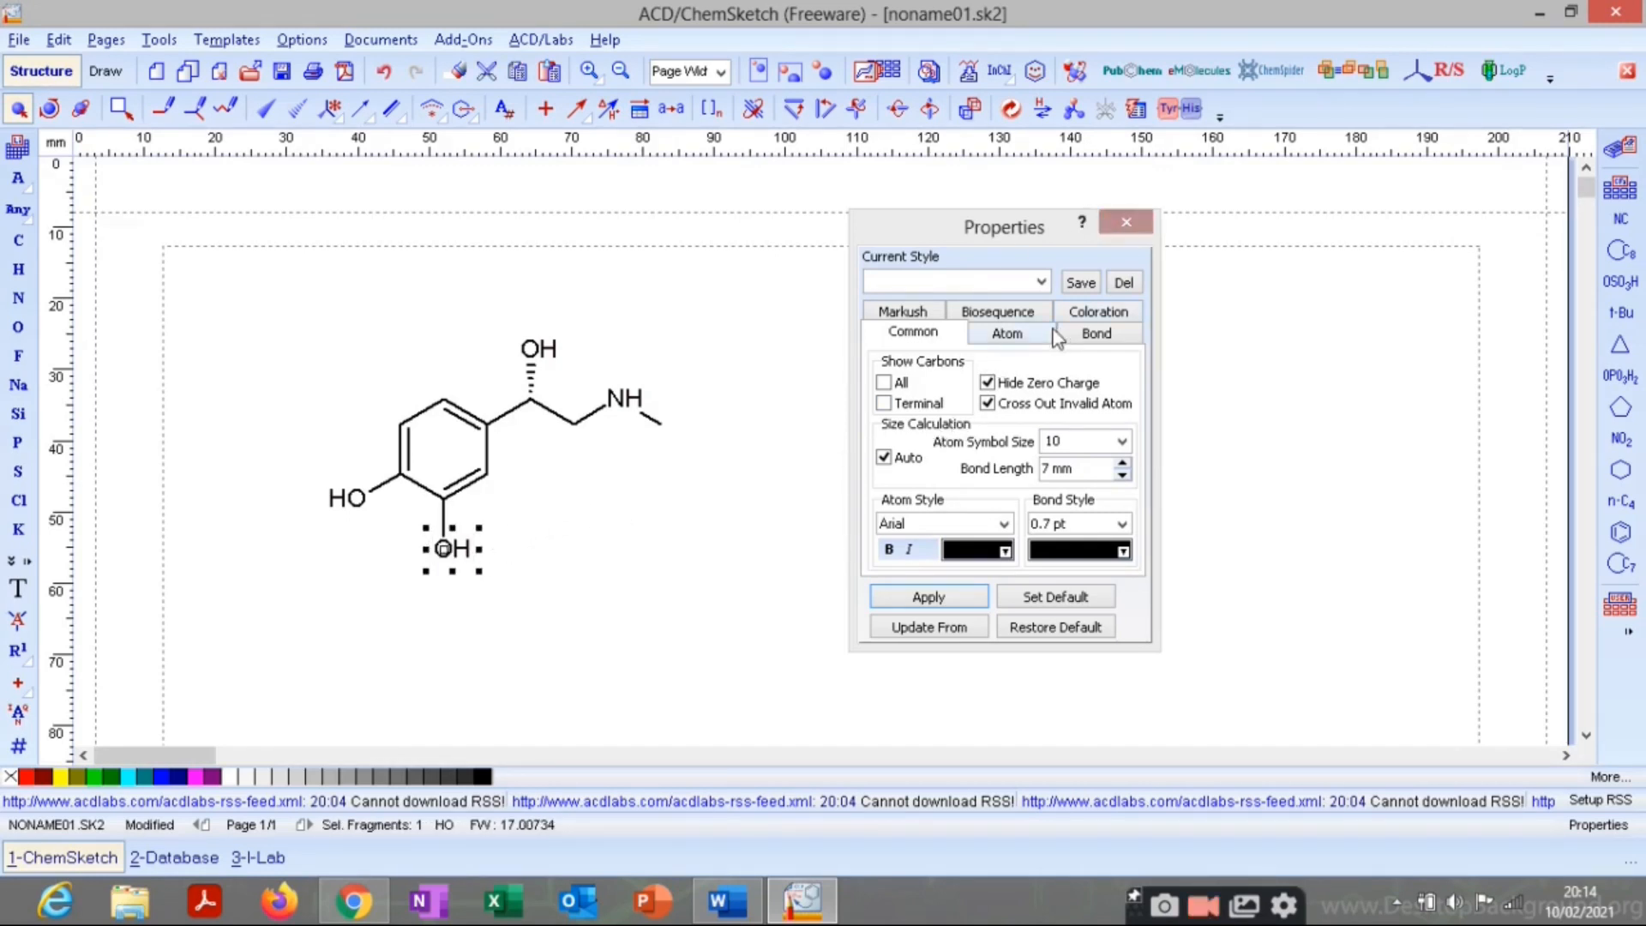
click(1032, 336)
click(942, 342)
click(1010, 340)
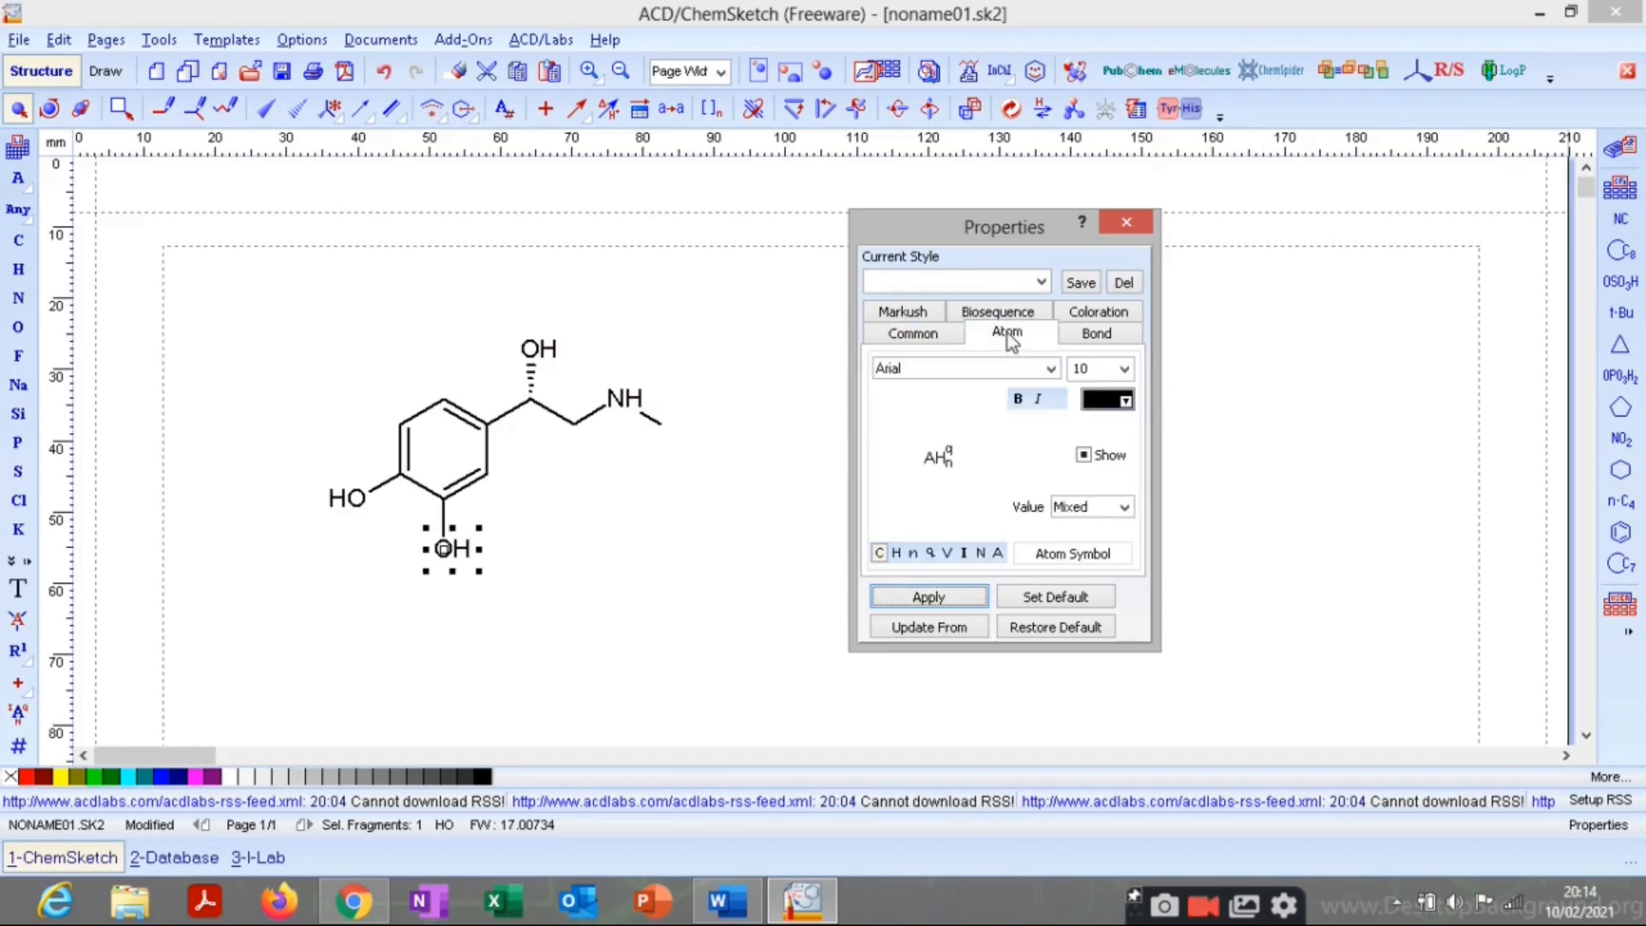
click(1126, 223)
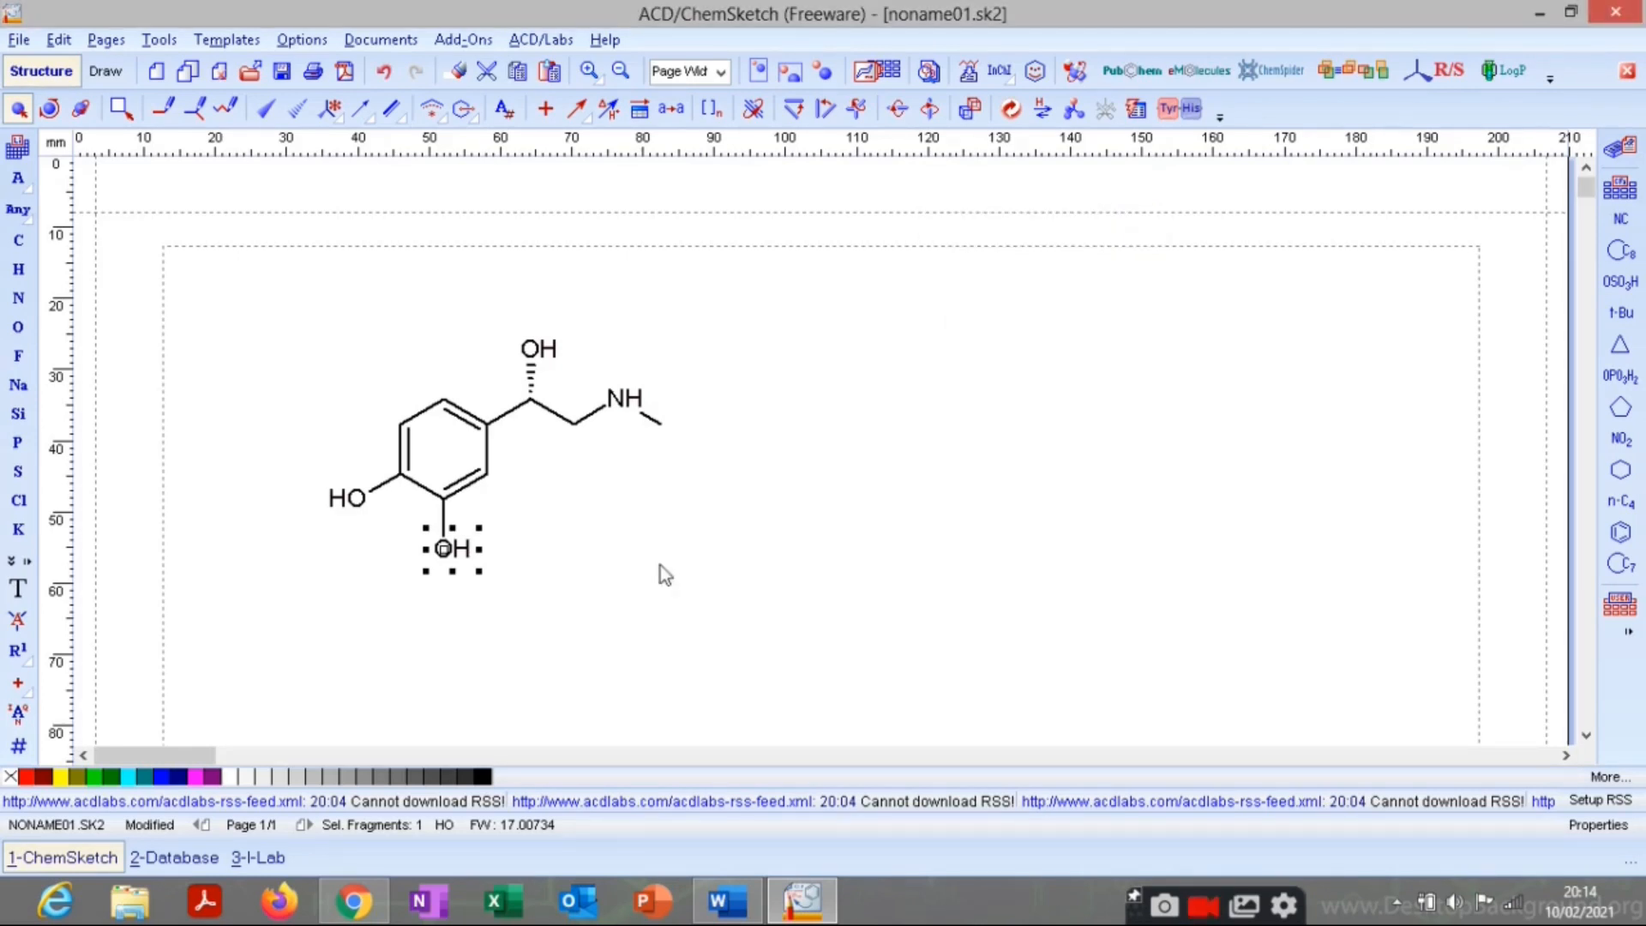
double_click(464, 552)
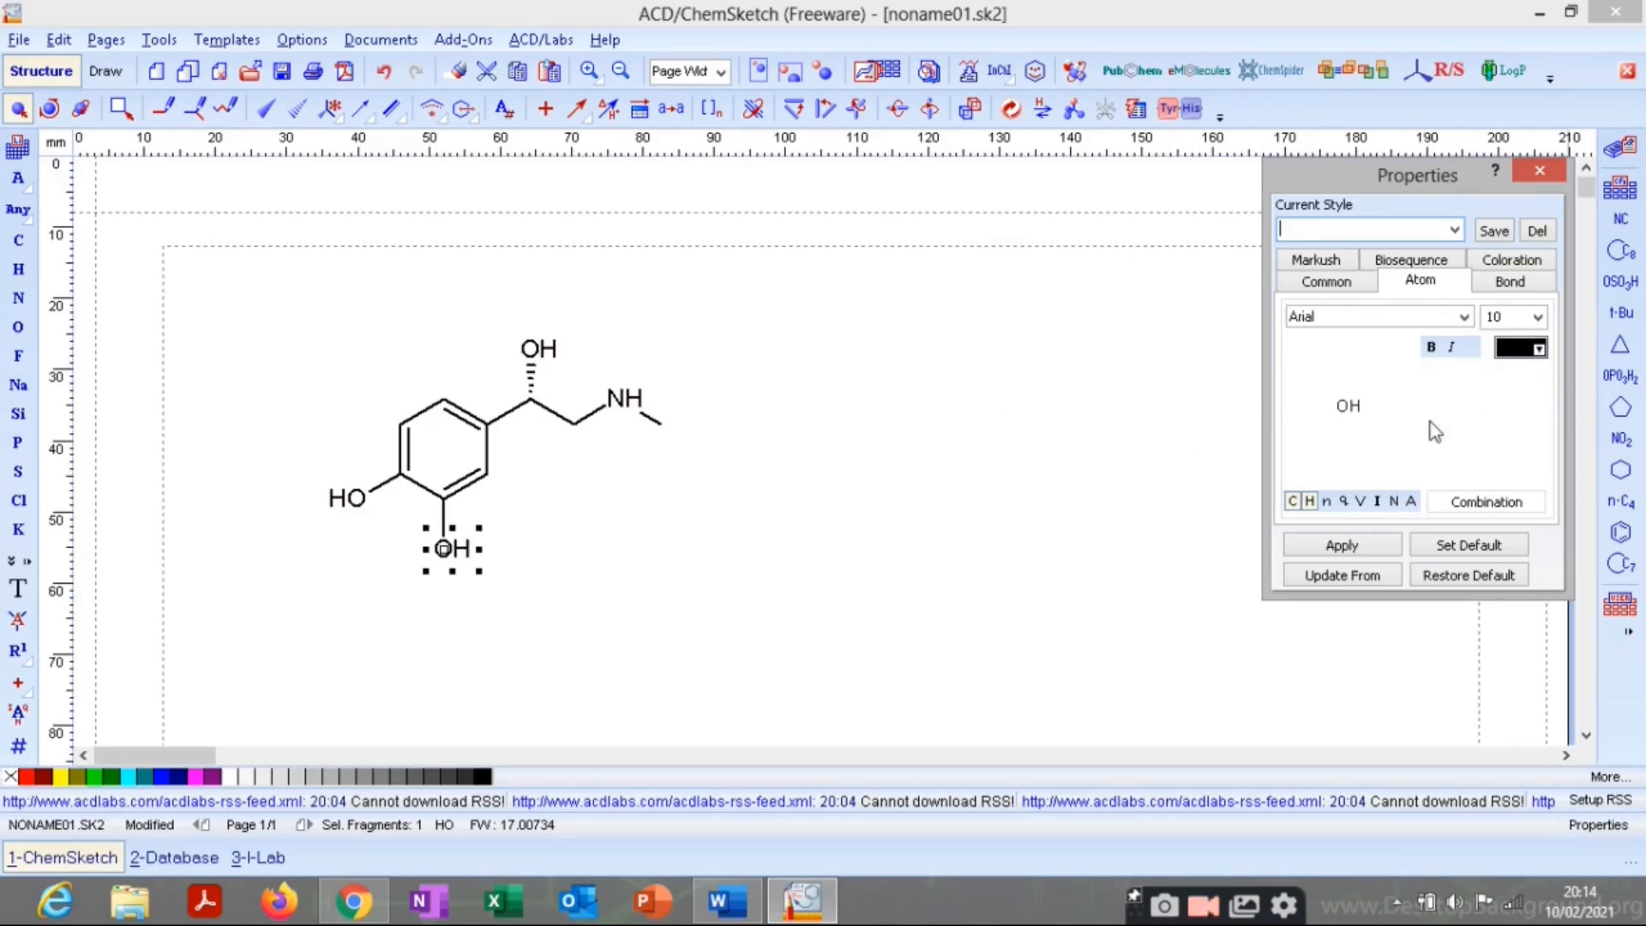
Set the colour of the hydroxyl label below the ring to navy blue, apply it, and clear the selection.
click(1516, 358)
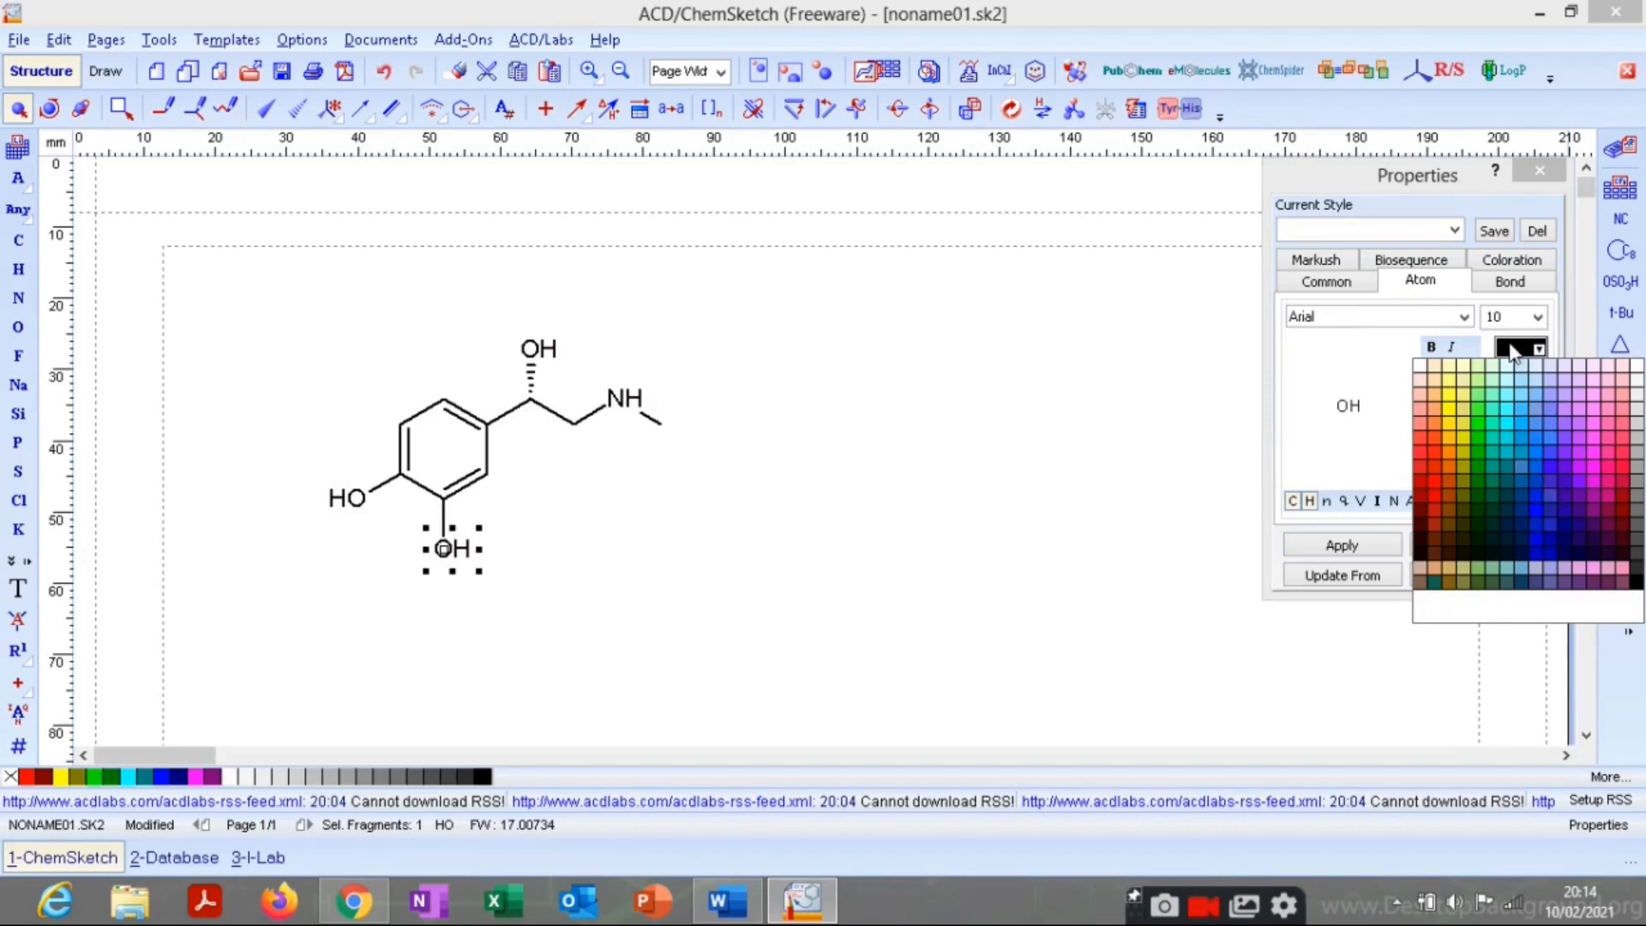
click(1514, 349)
click(1513, 349)
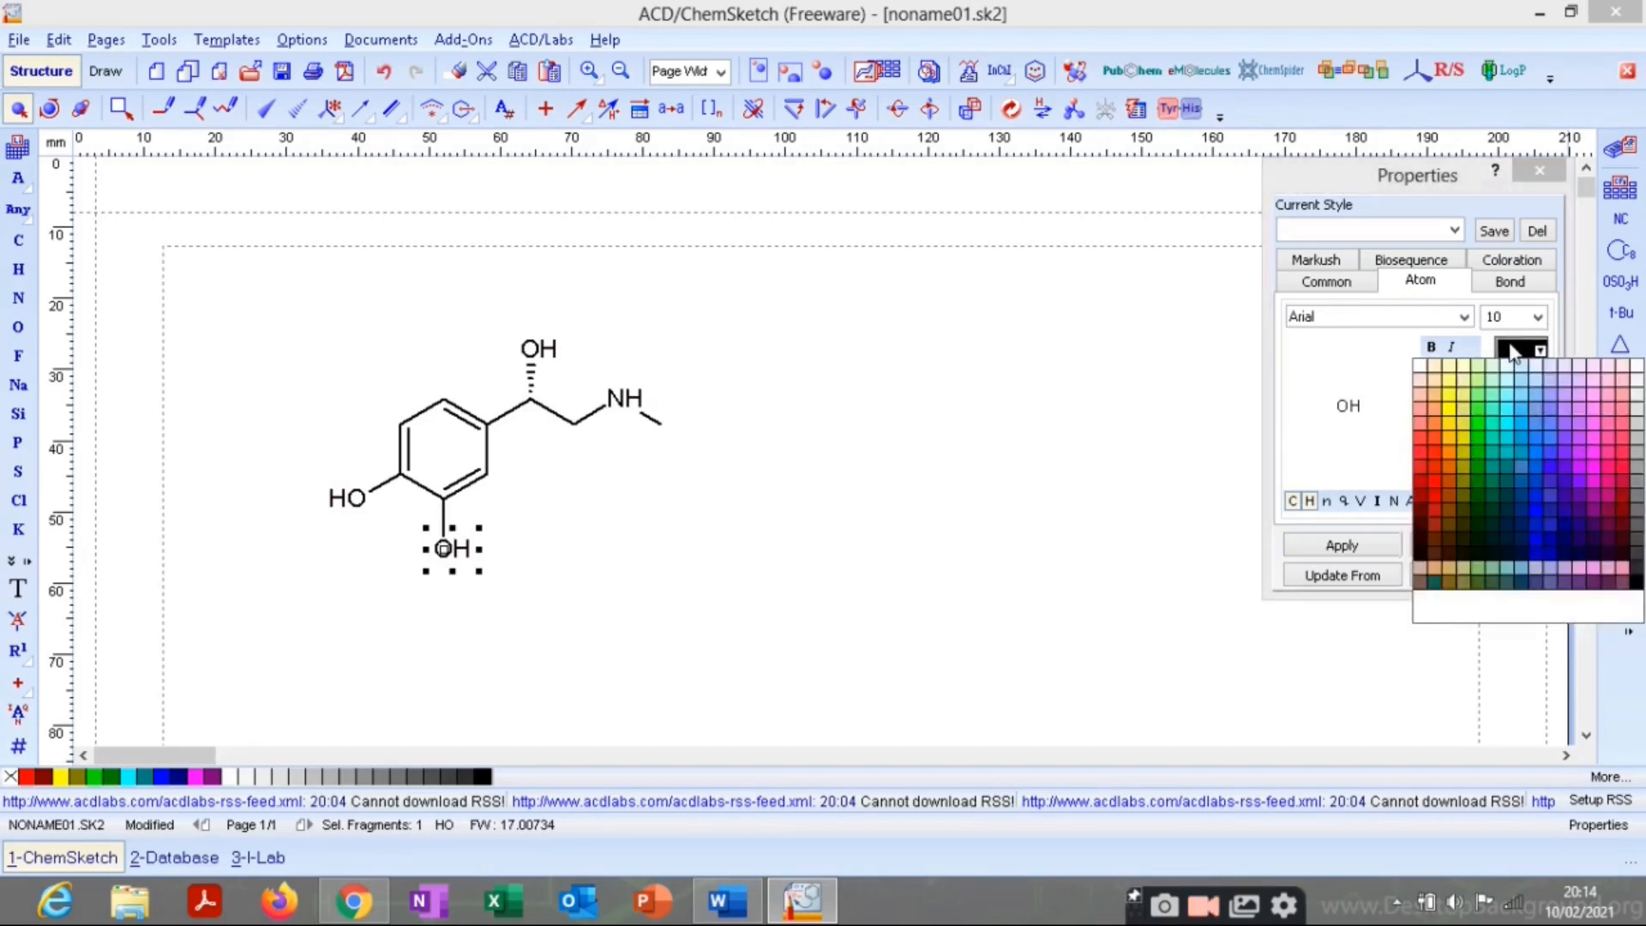
click(1541, 496)
click(1339, 544)
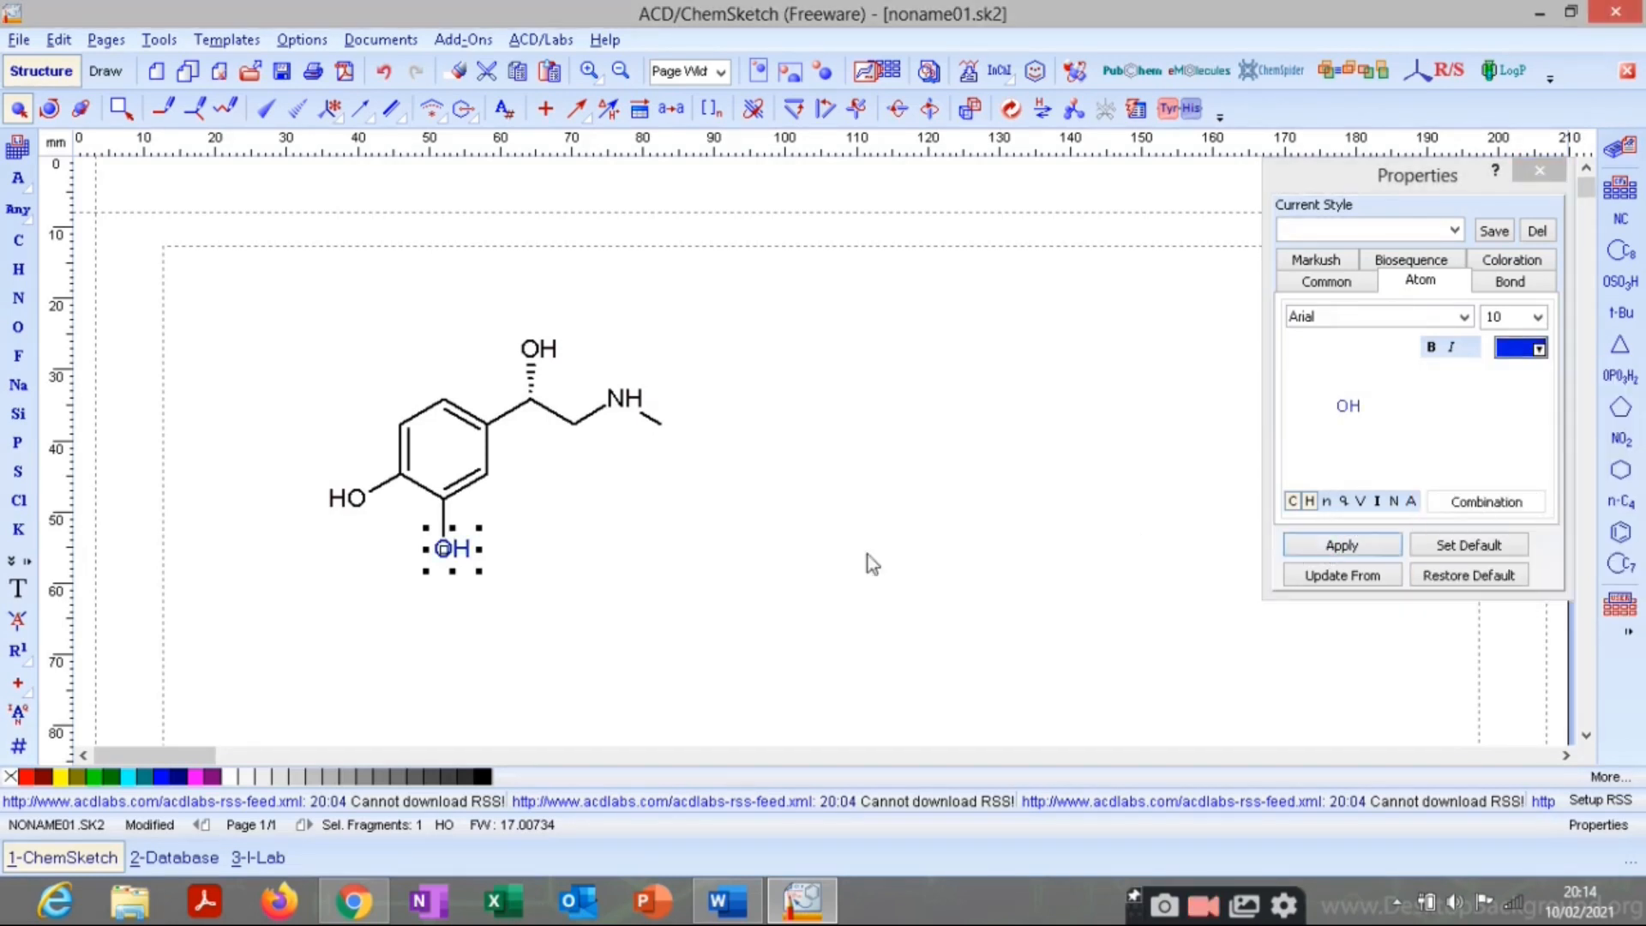
click(715, 560)
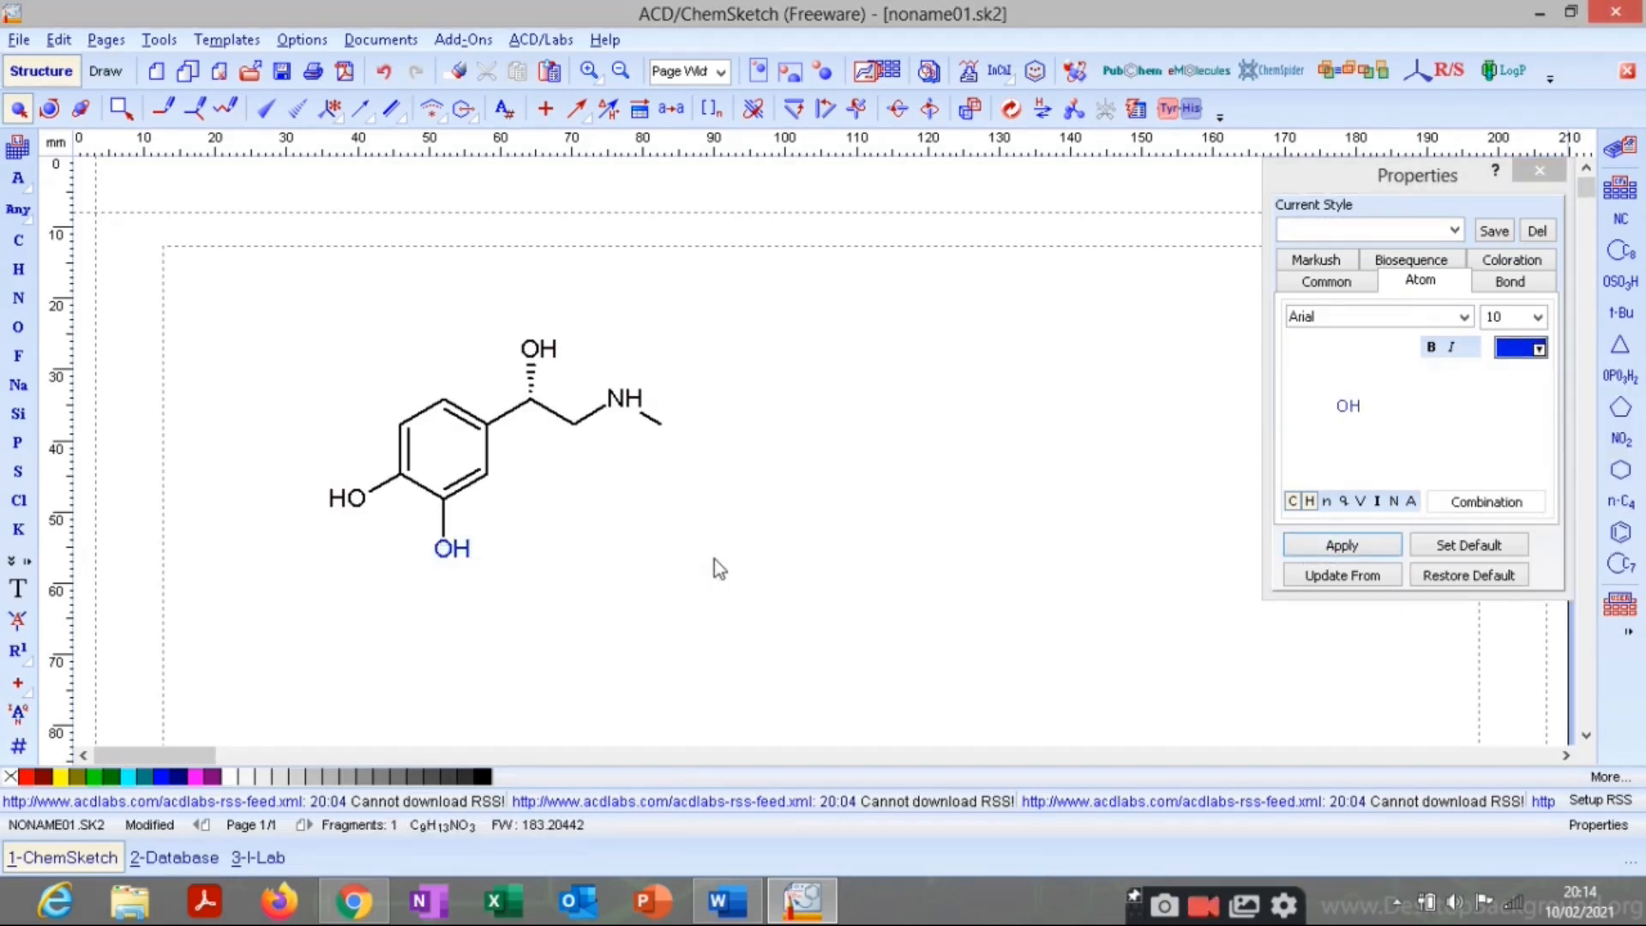
Set only the hydrogen symbol of the hydroxyl below the ring to black, apply it, and clear the selection.
click(1309, 501)
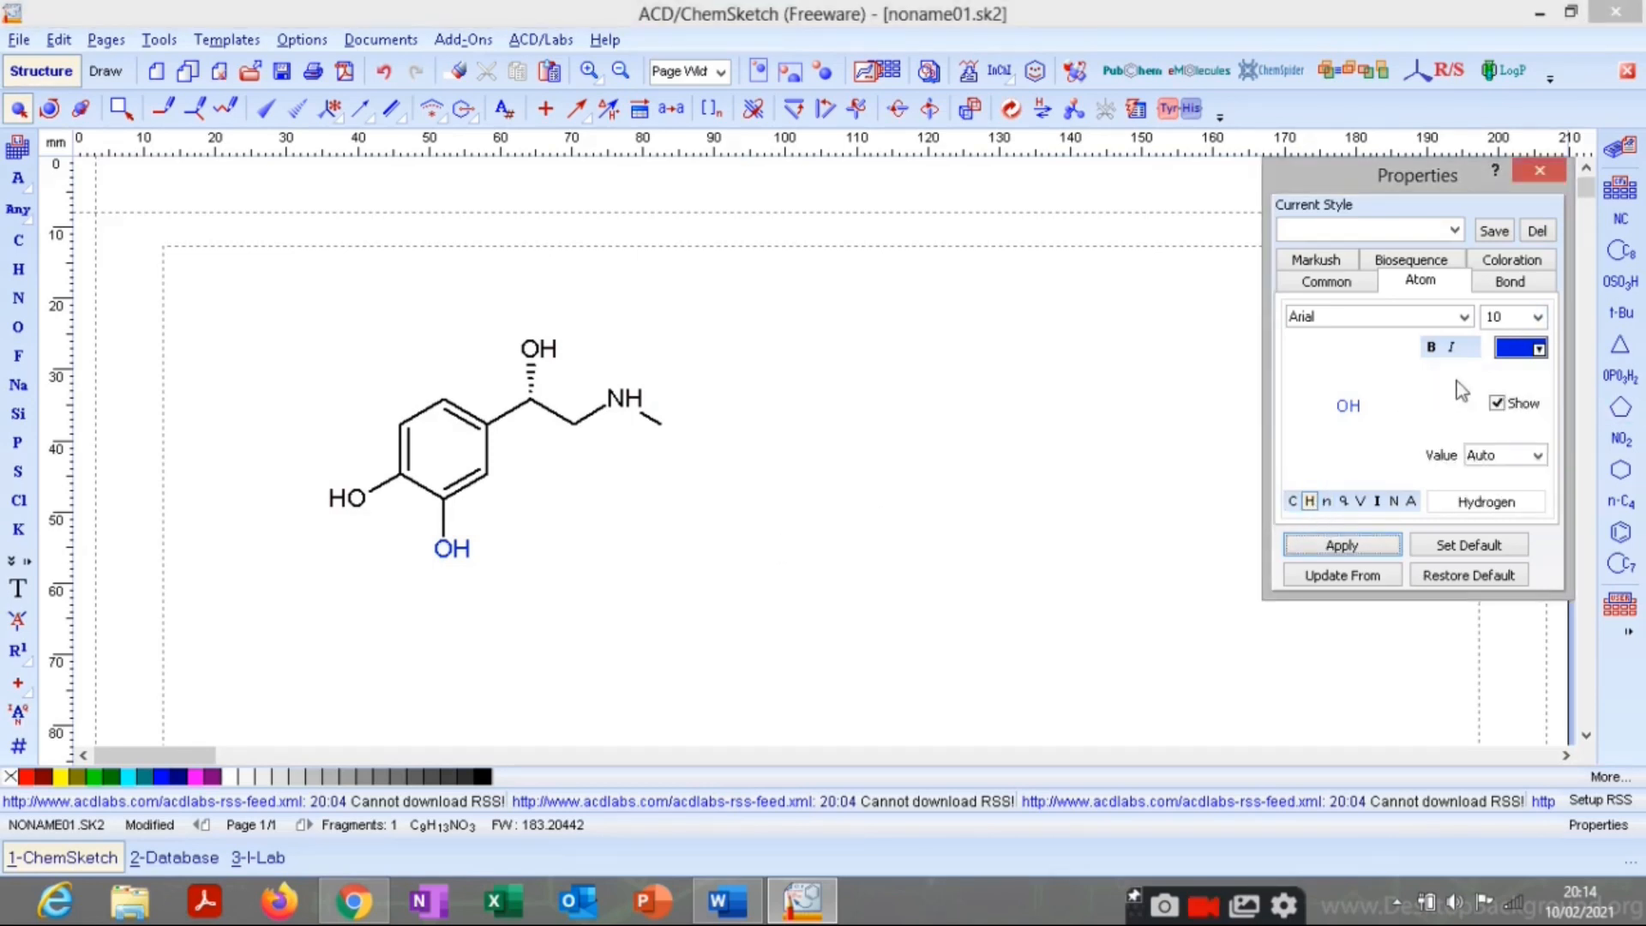
click(1535, 351)
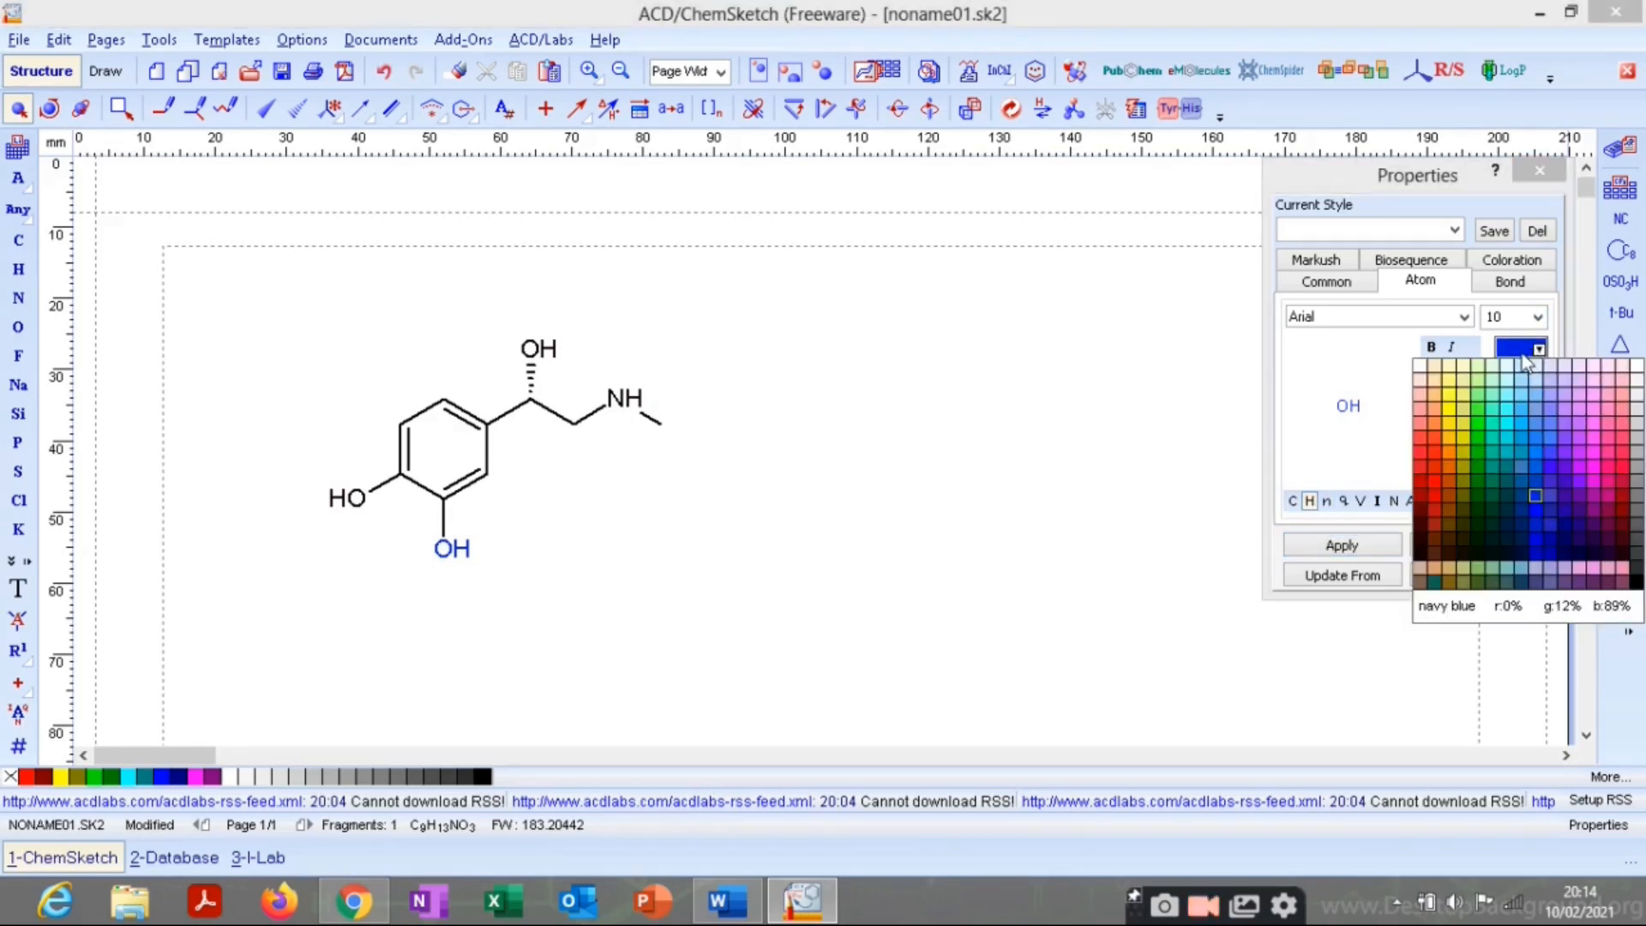
click(1419, 542)
click(1312, 549)
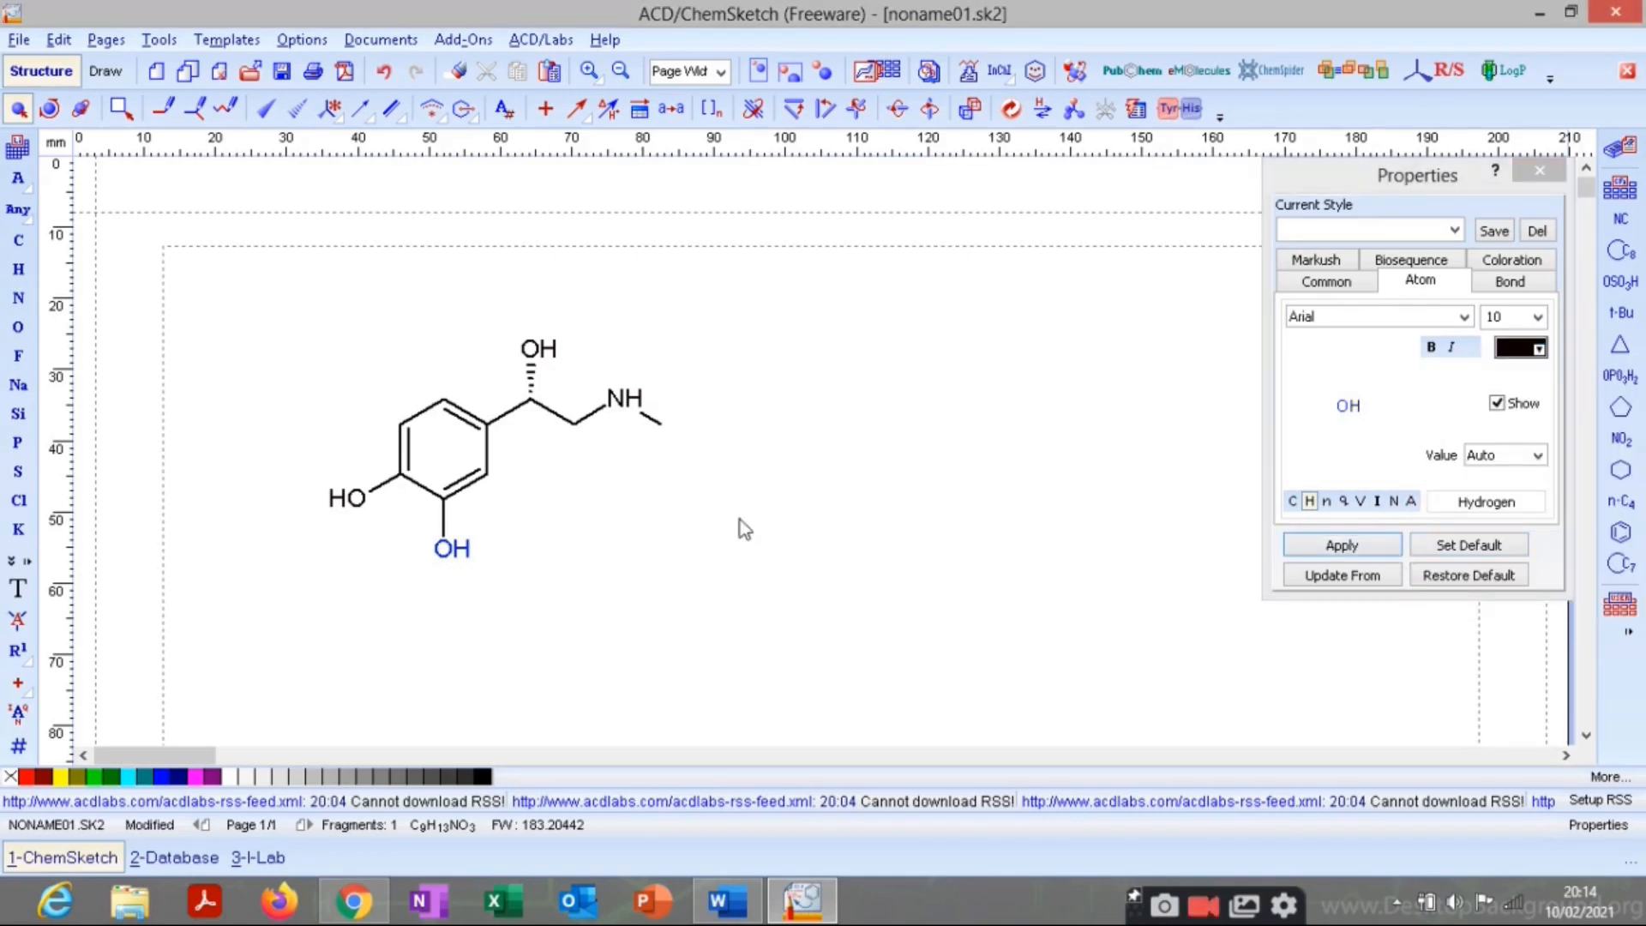
click(1337, 545)
click(444, 551)
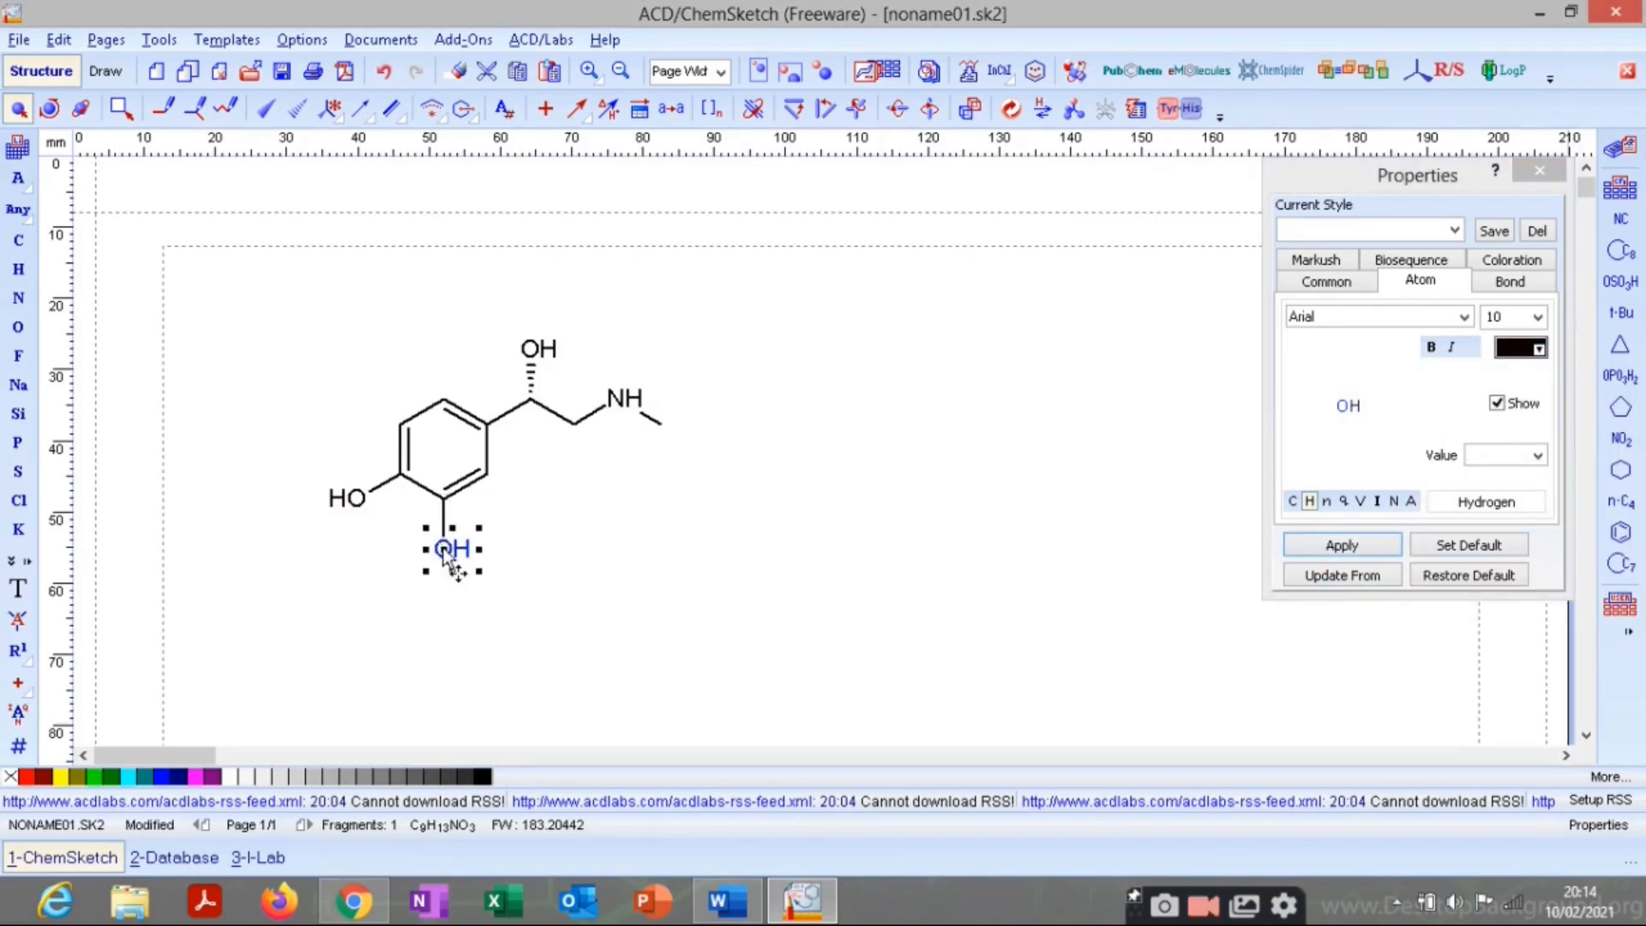
click(1314, 545)
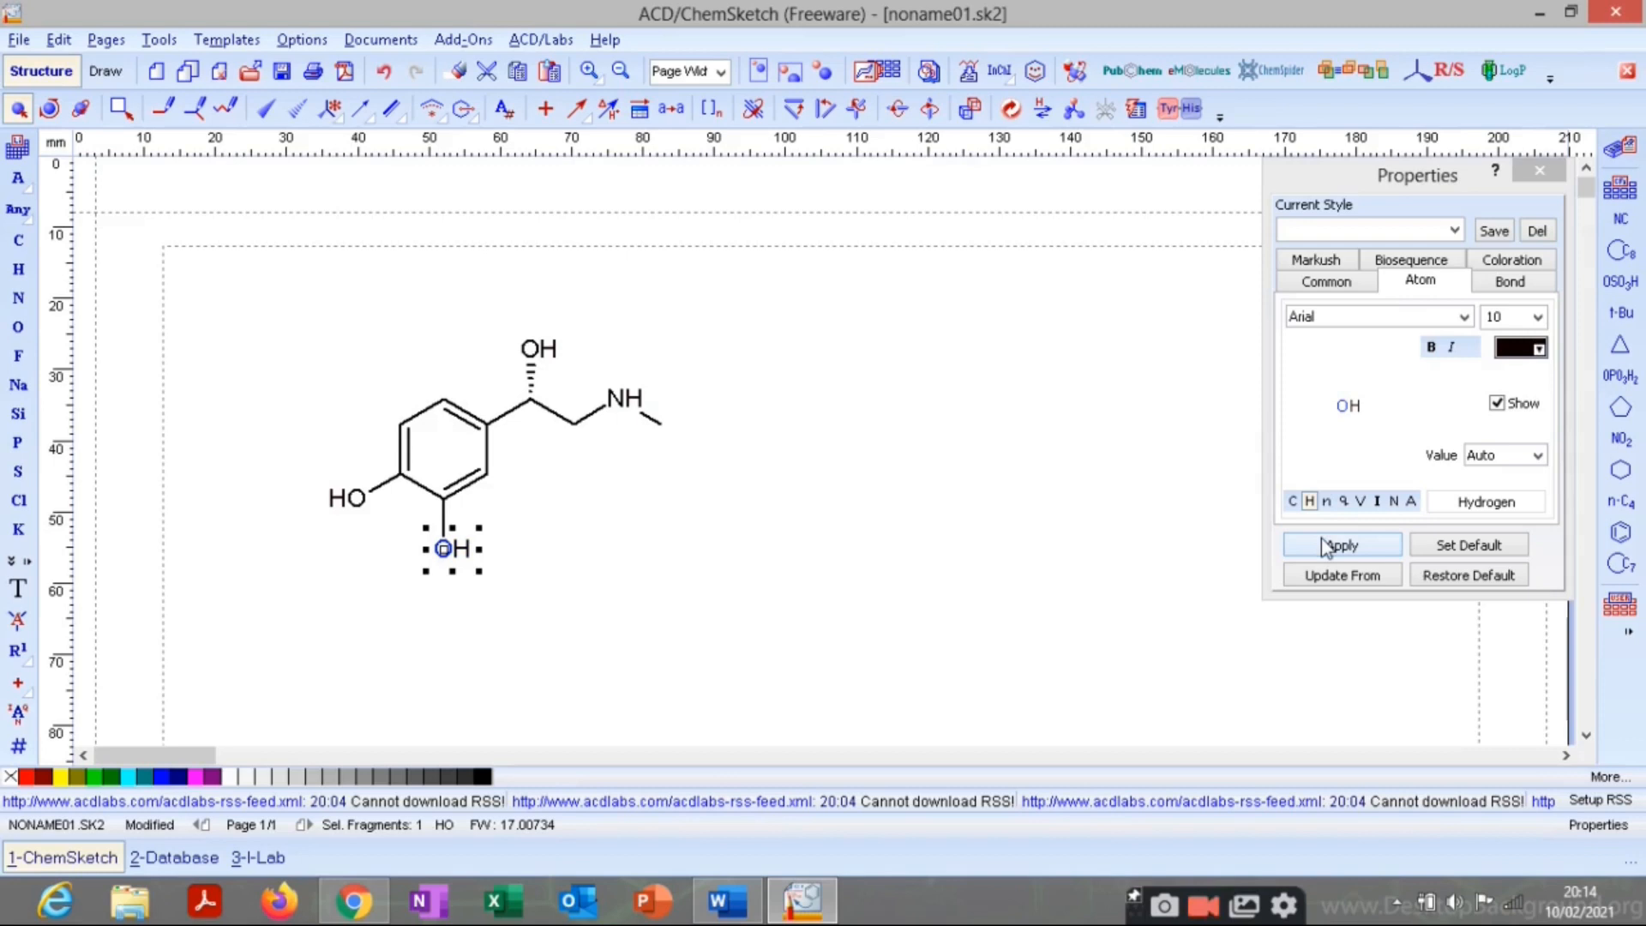
click(580, 545)
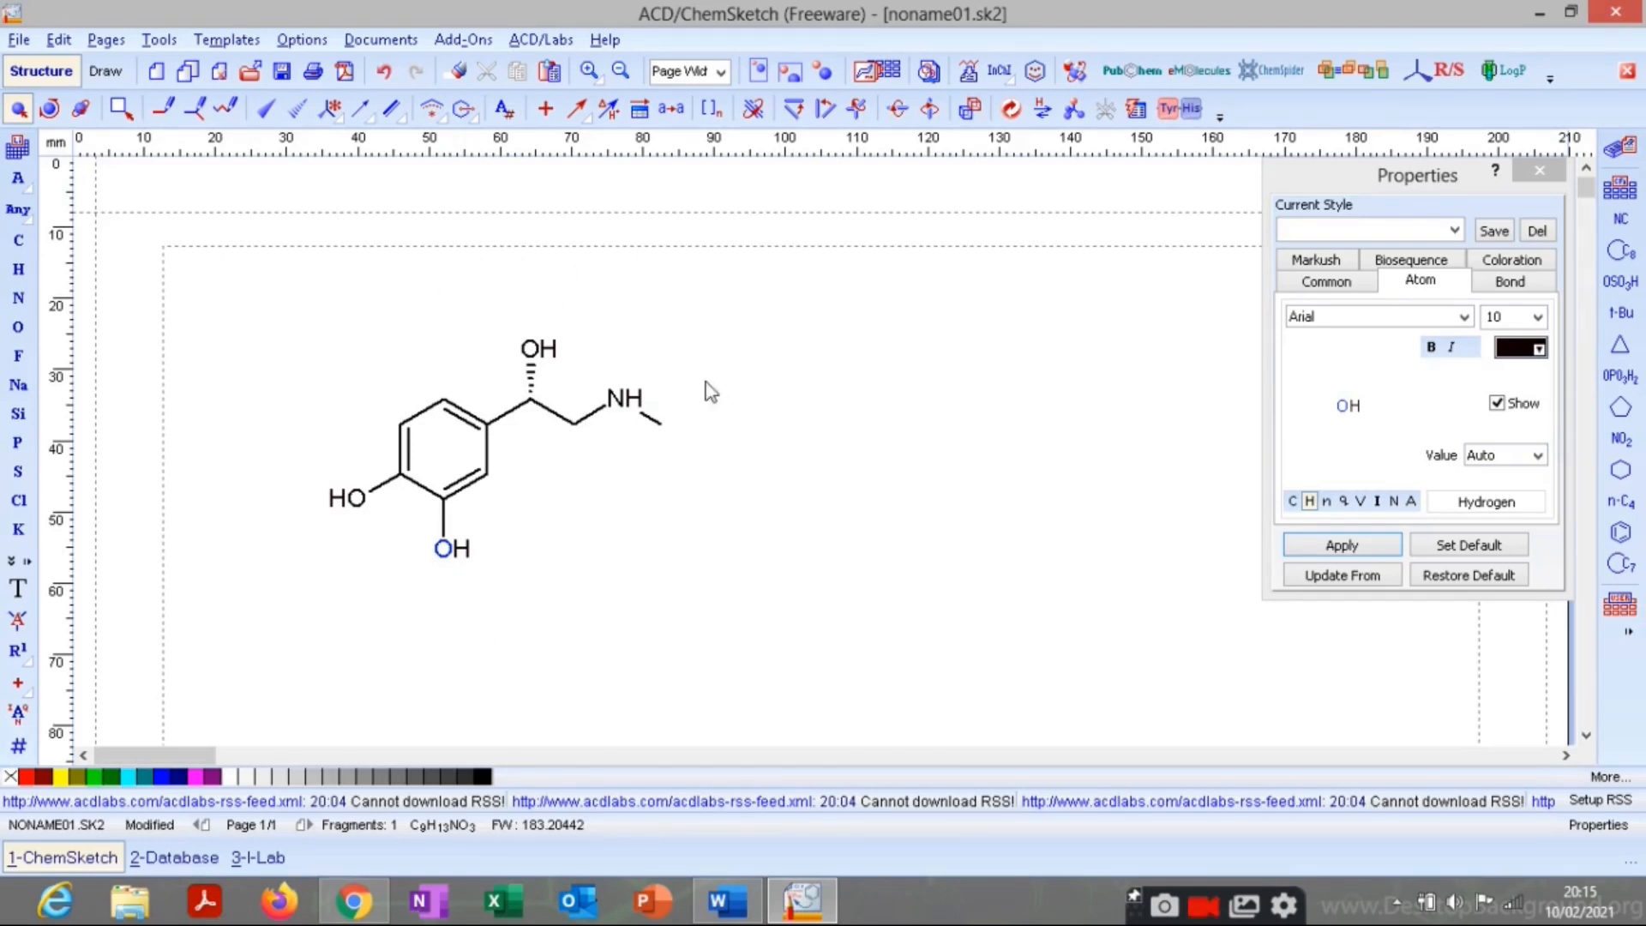
Try to apply the Single bond style to the ring's double bond beside the lower hydroxyl group, and clear the selection.
click(1514, 281)
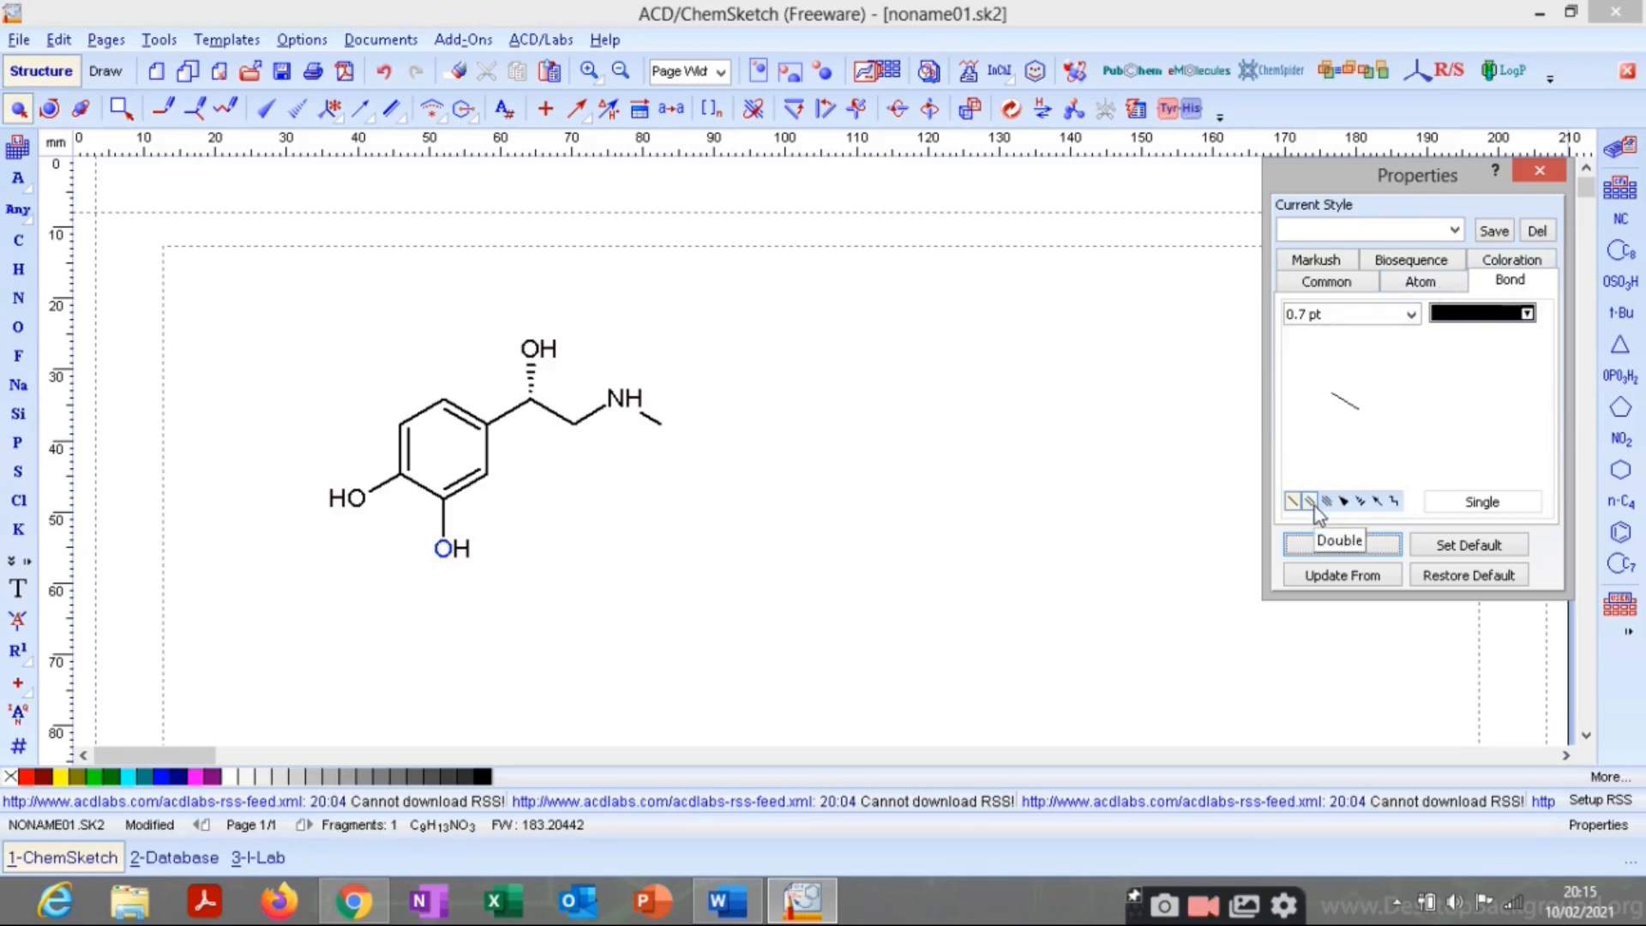
click(445, 519)
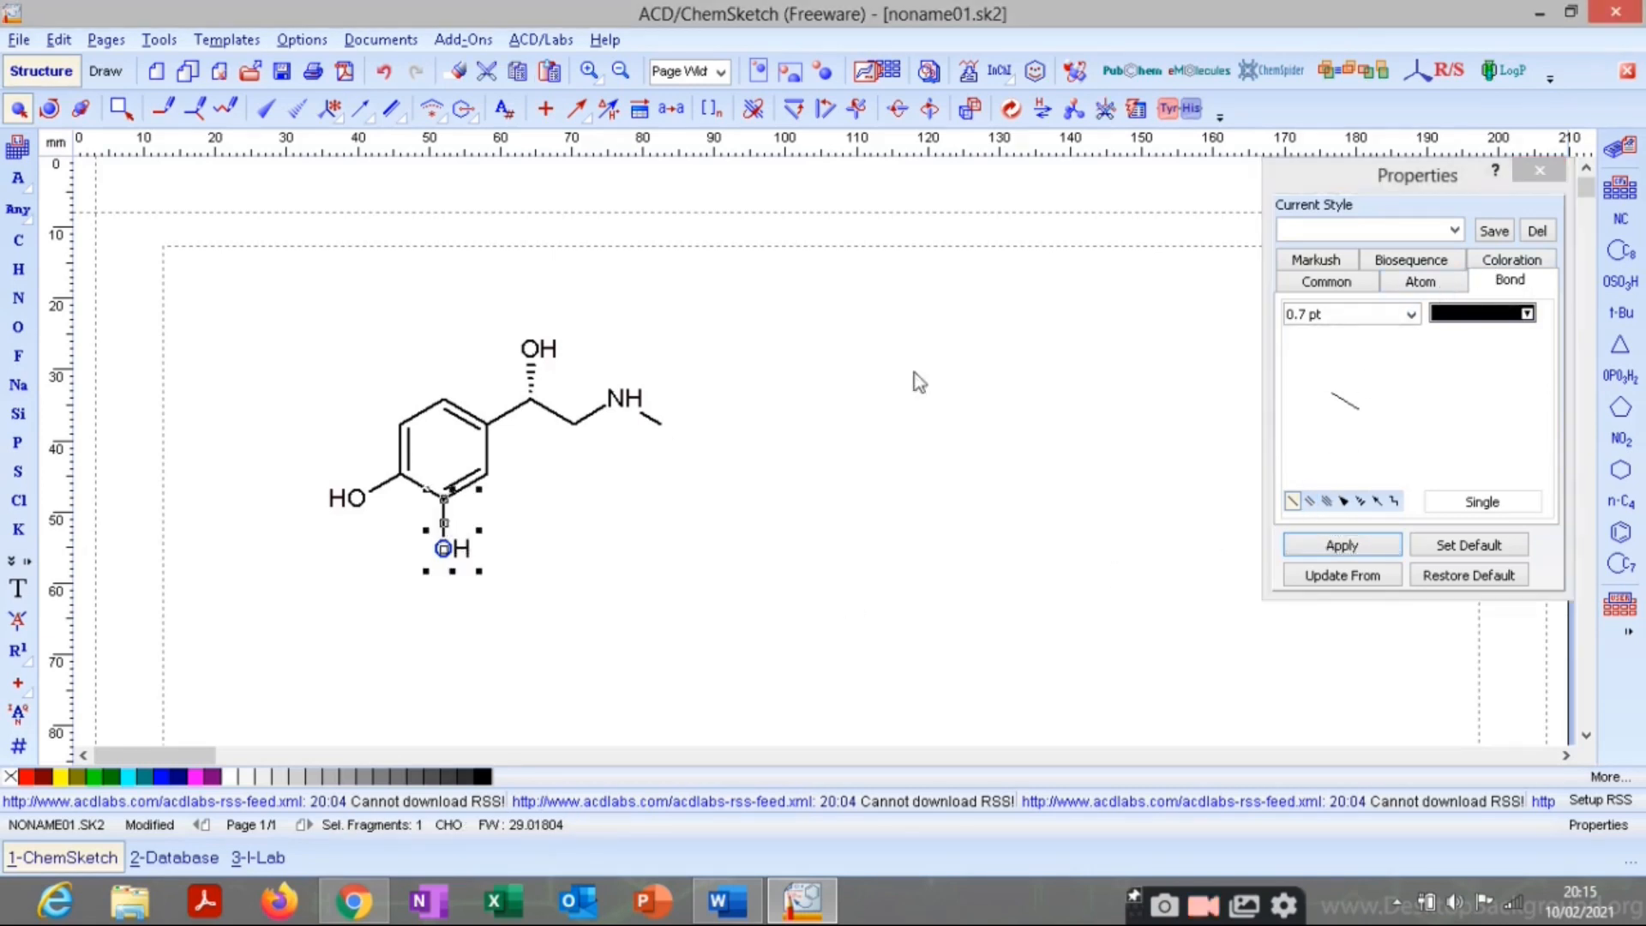
click(1309, 501)
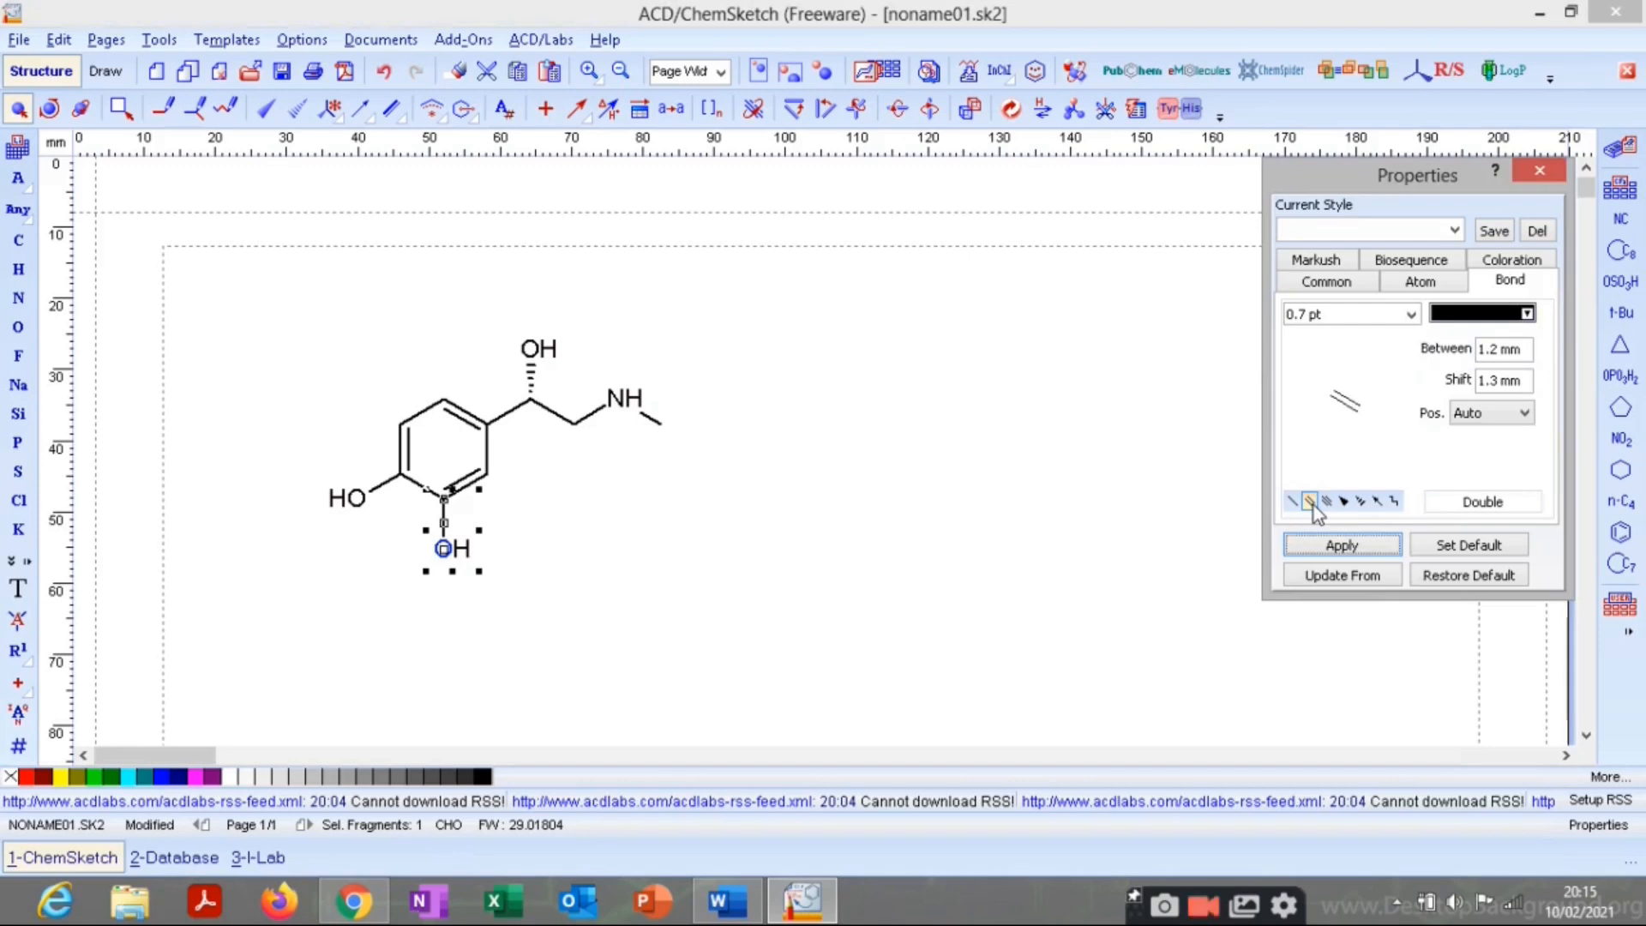
click(467, 484)
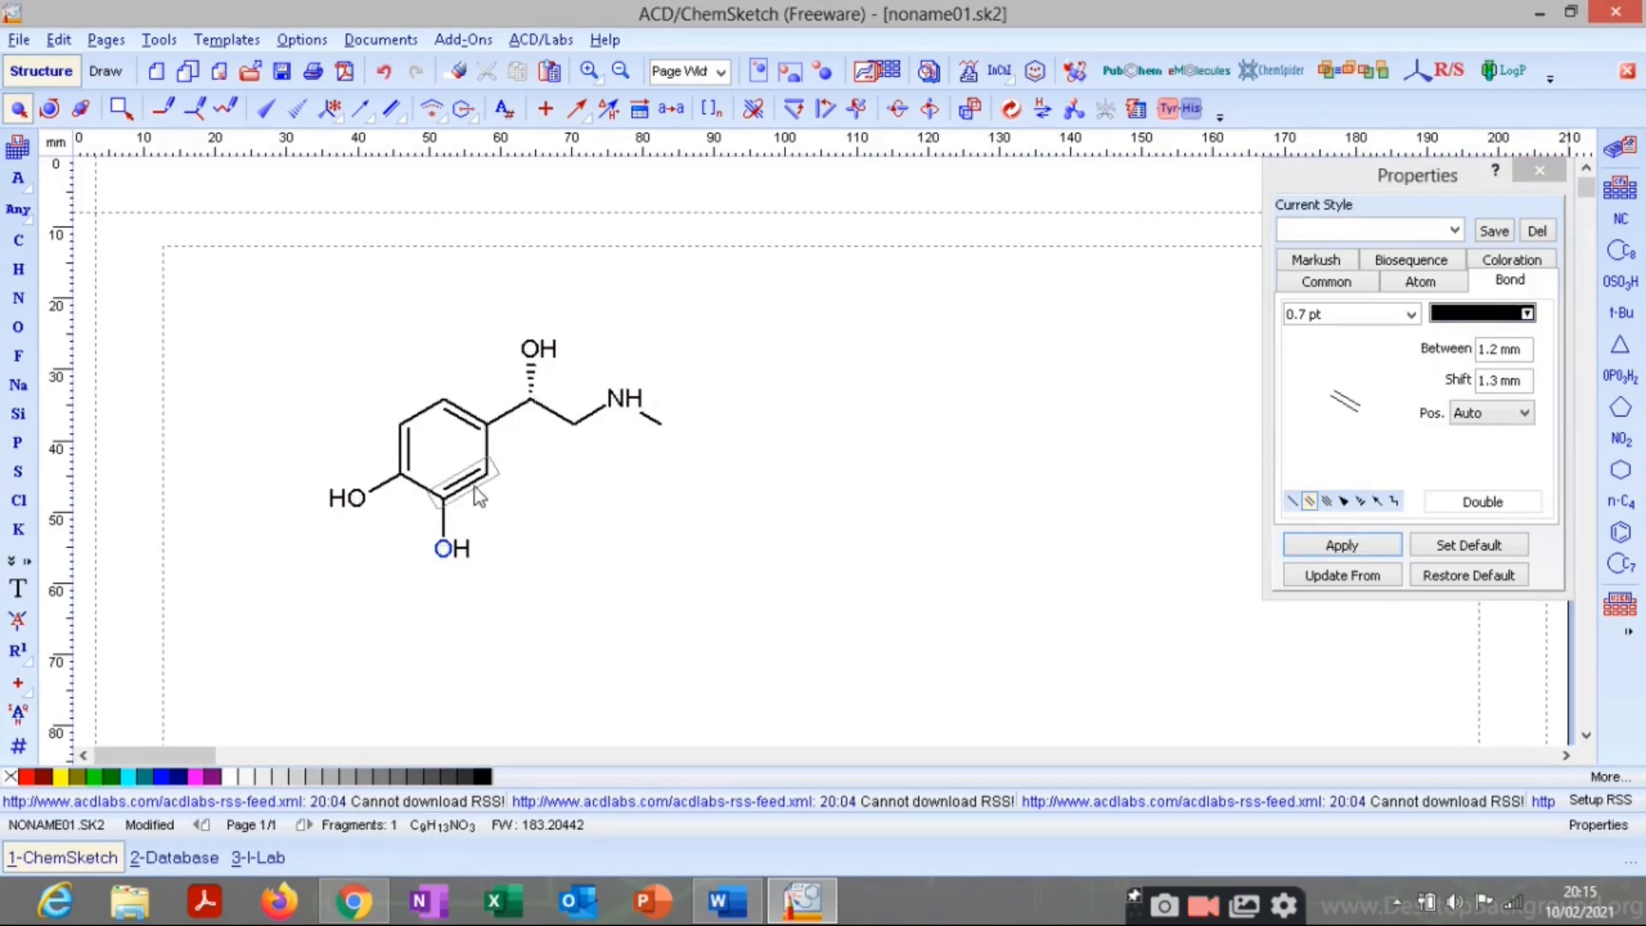
click(1292, 502)
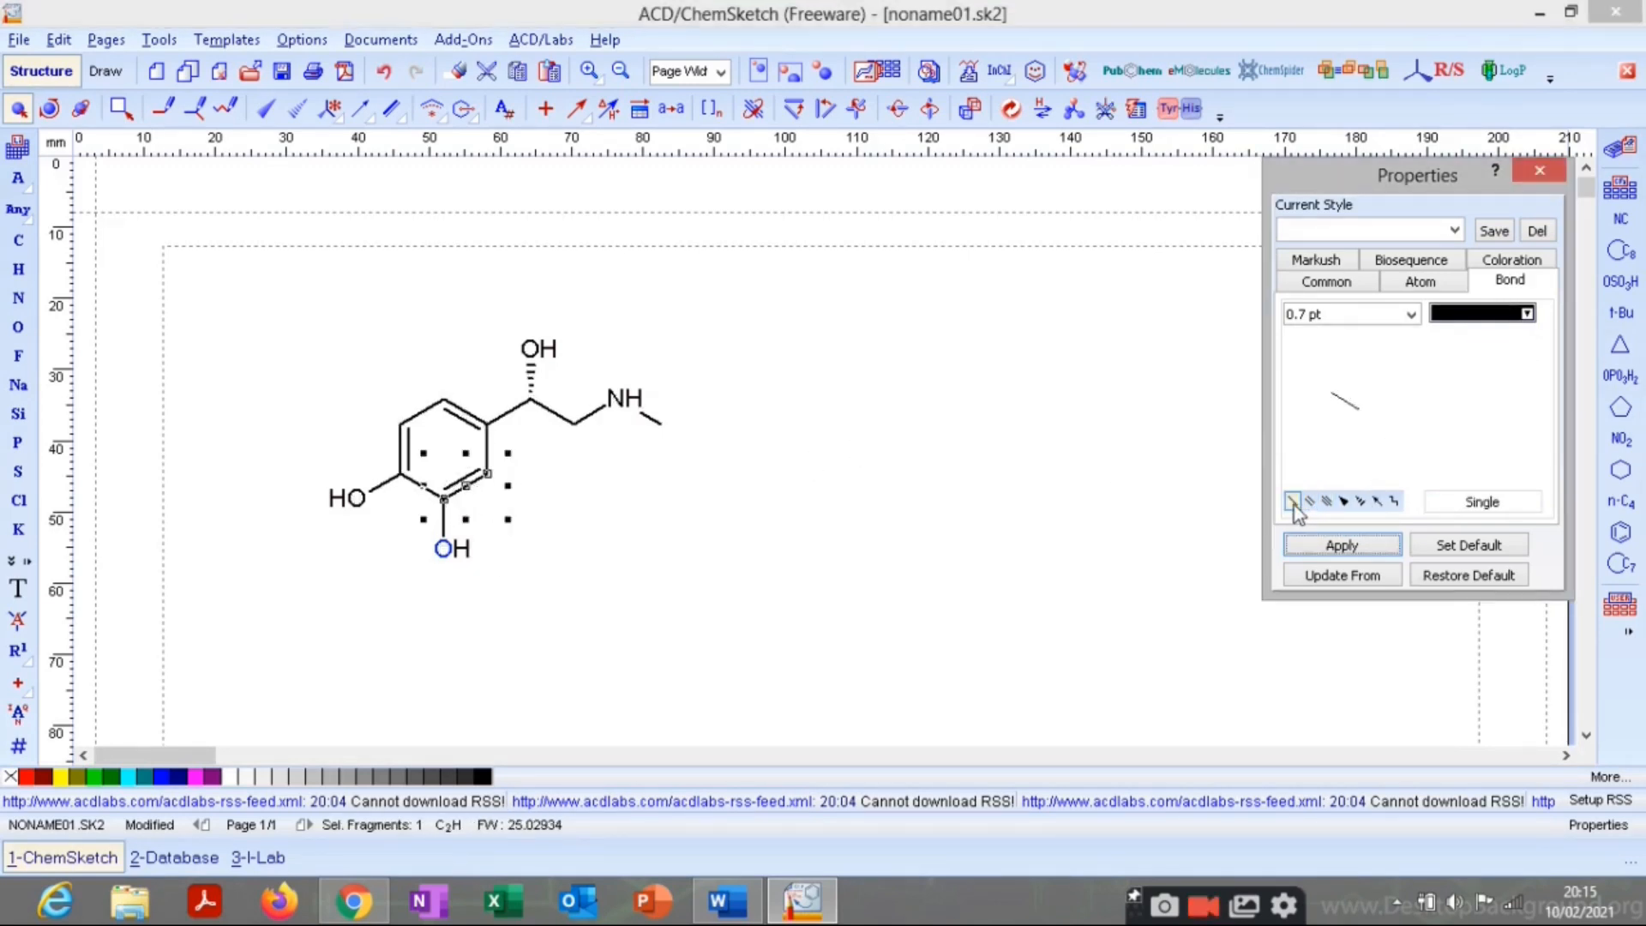
click(1320, 545)
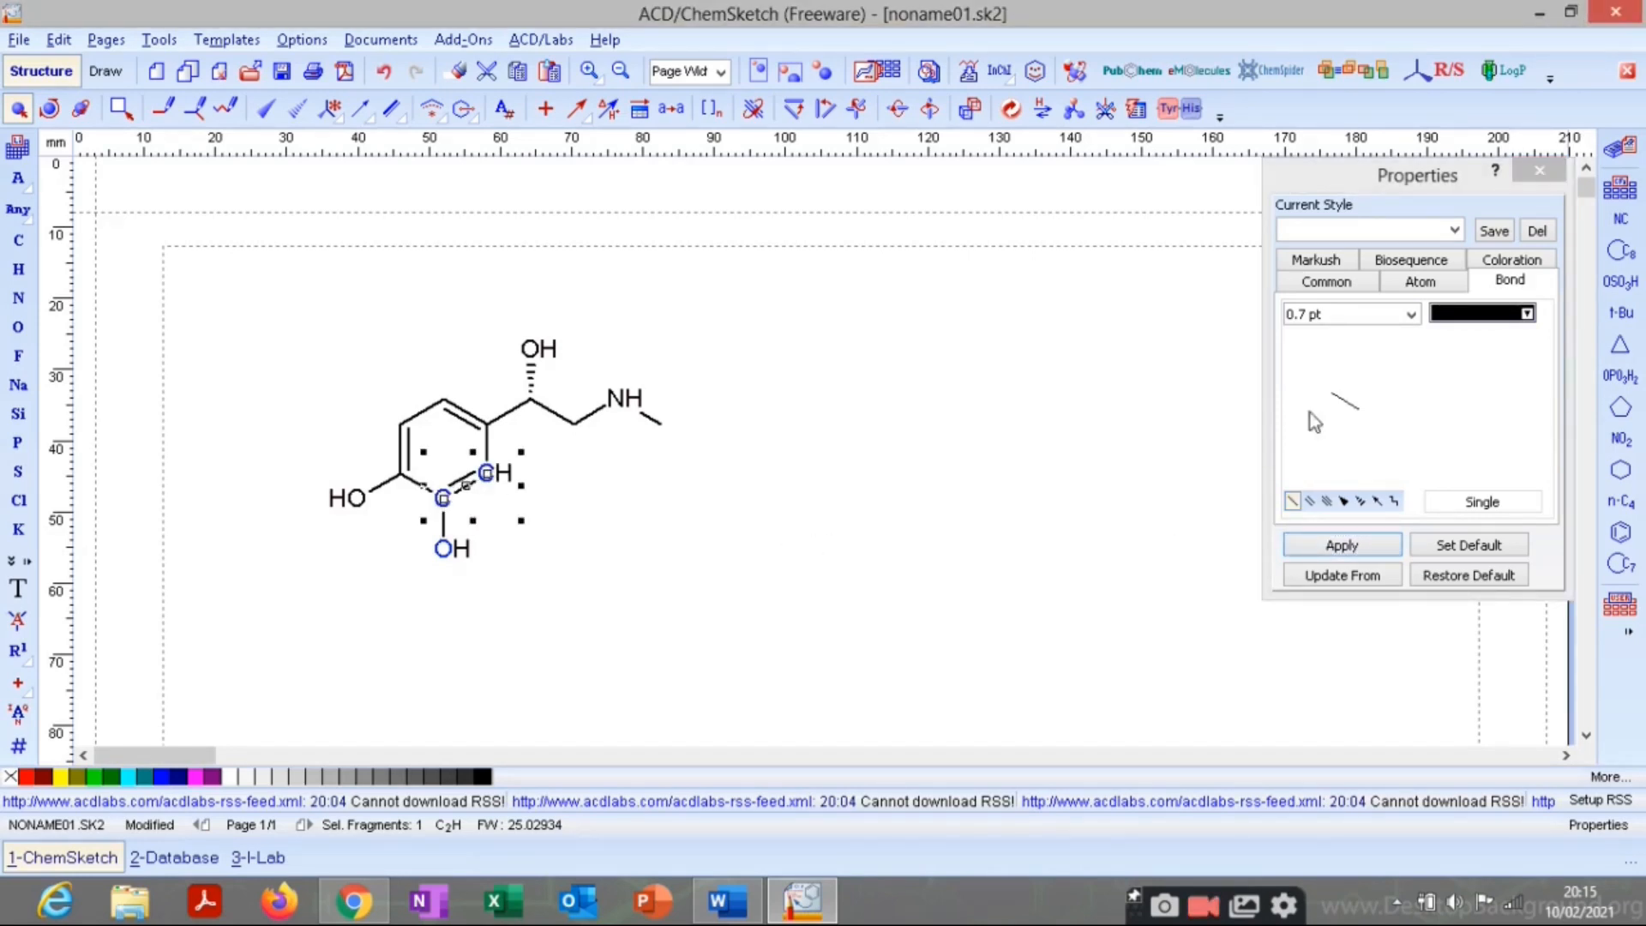
click(1411, 285)
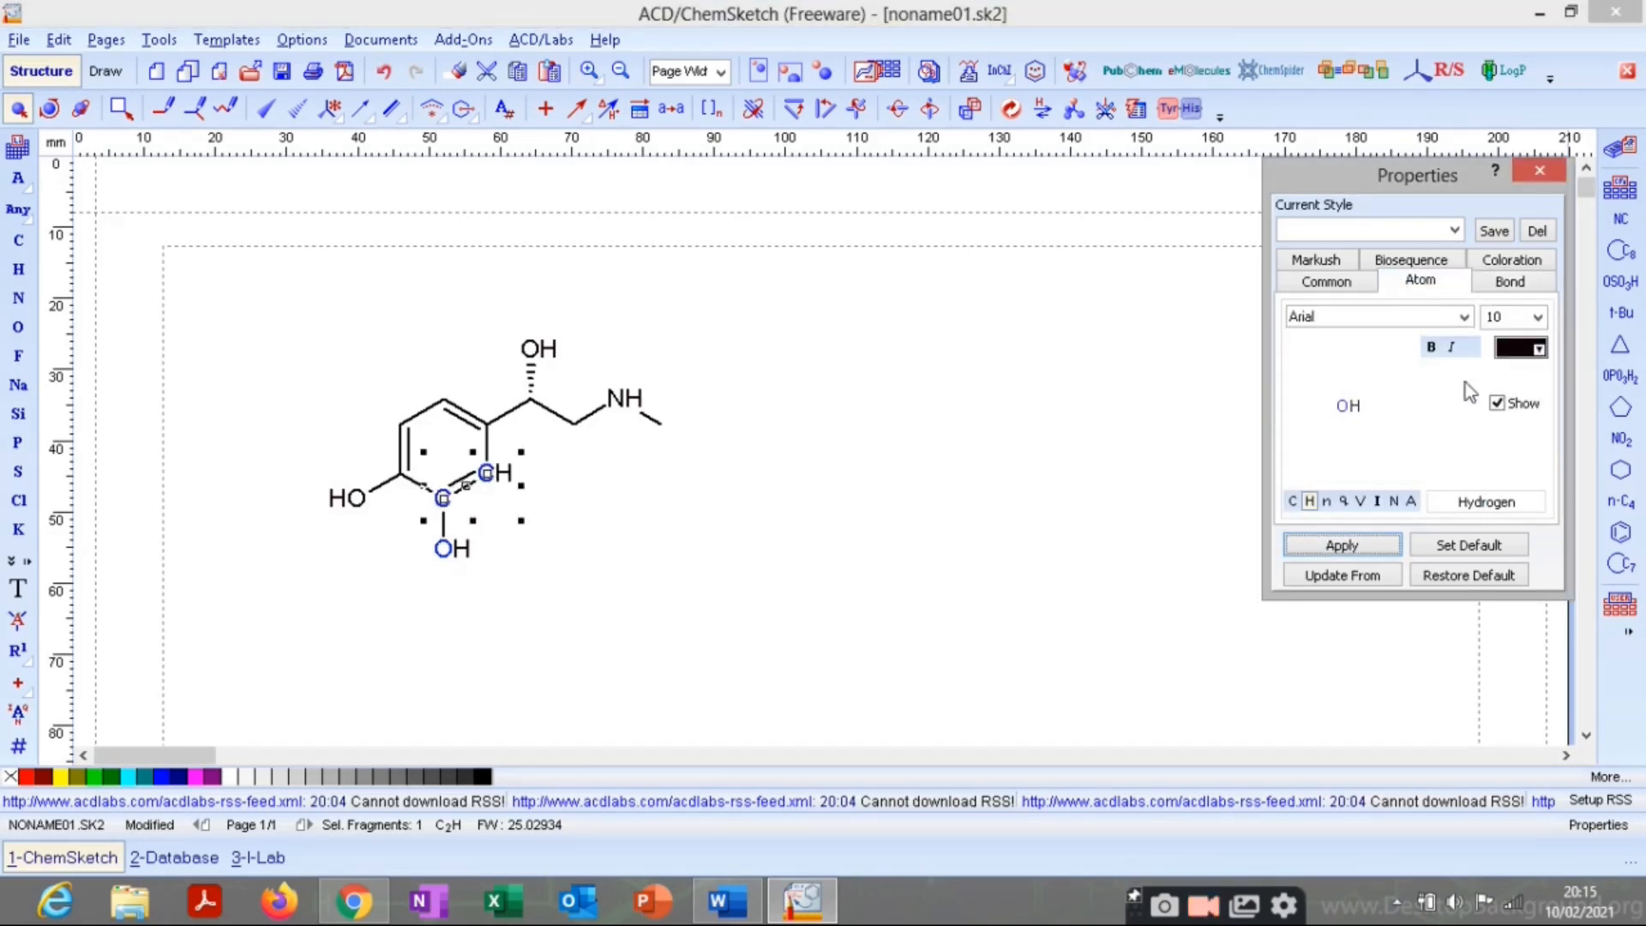
click(616, 467)
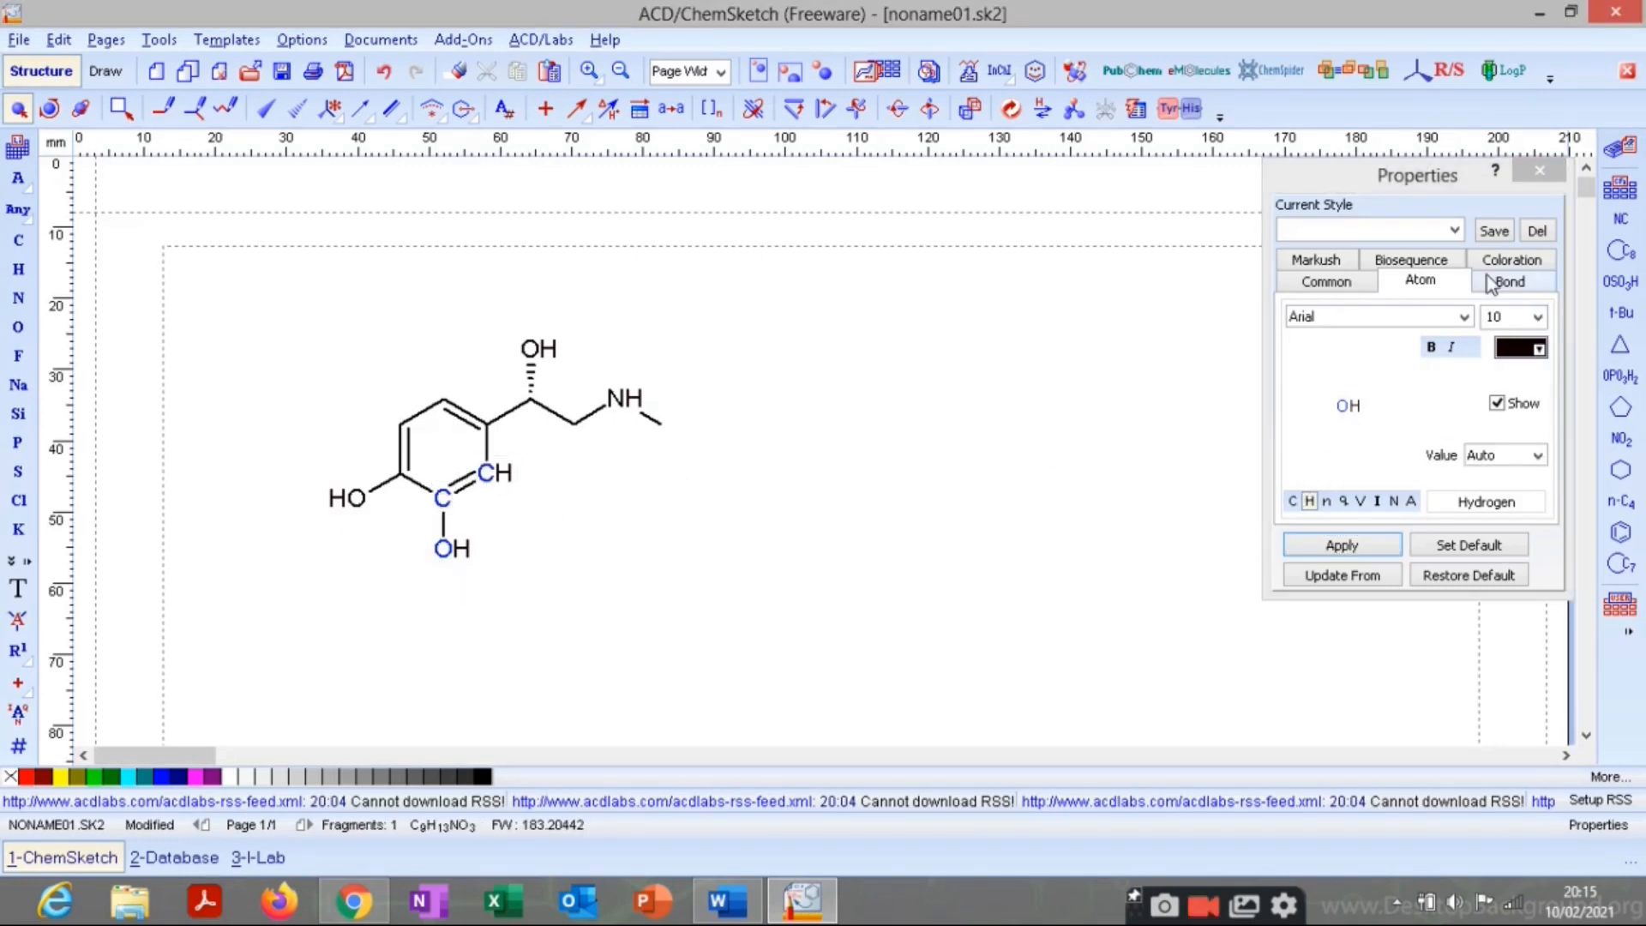
click(1511, 290)
click(1414, 259)
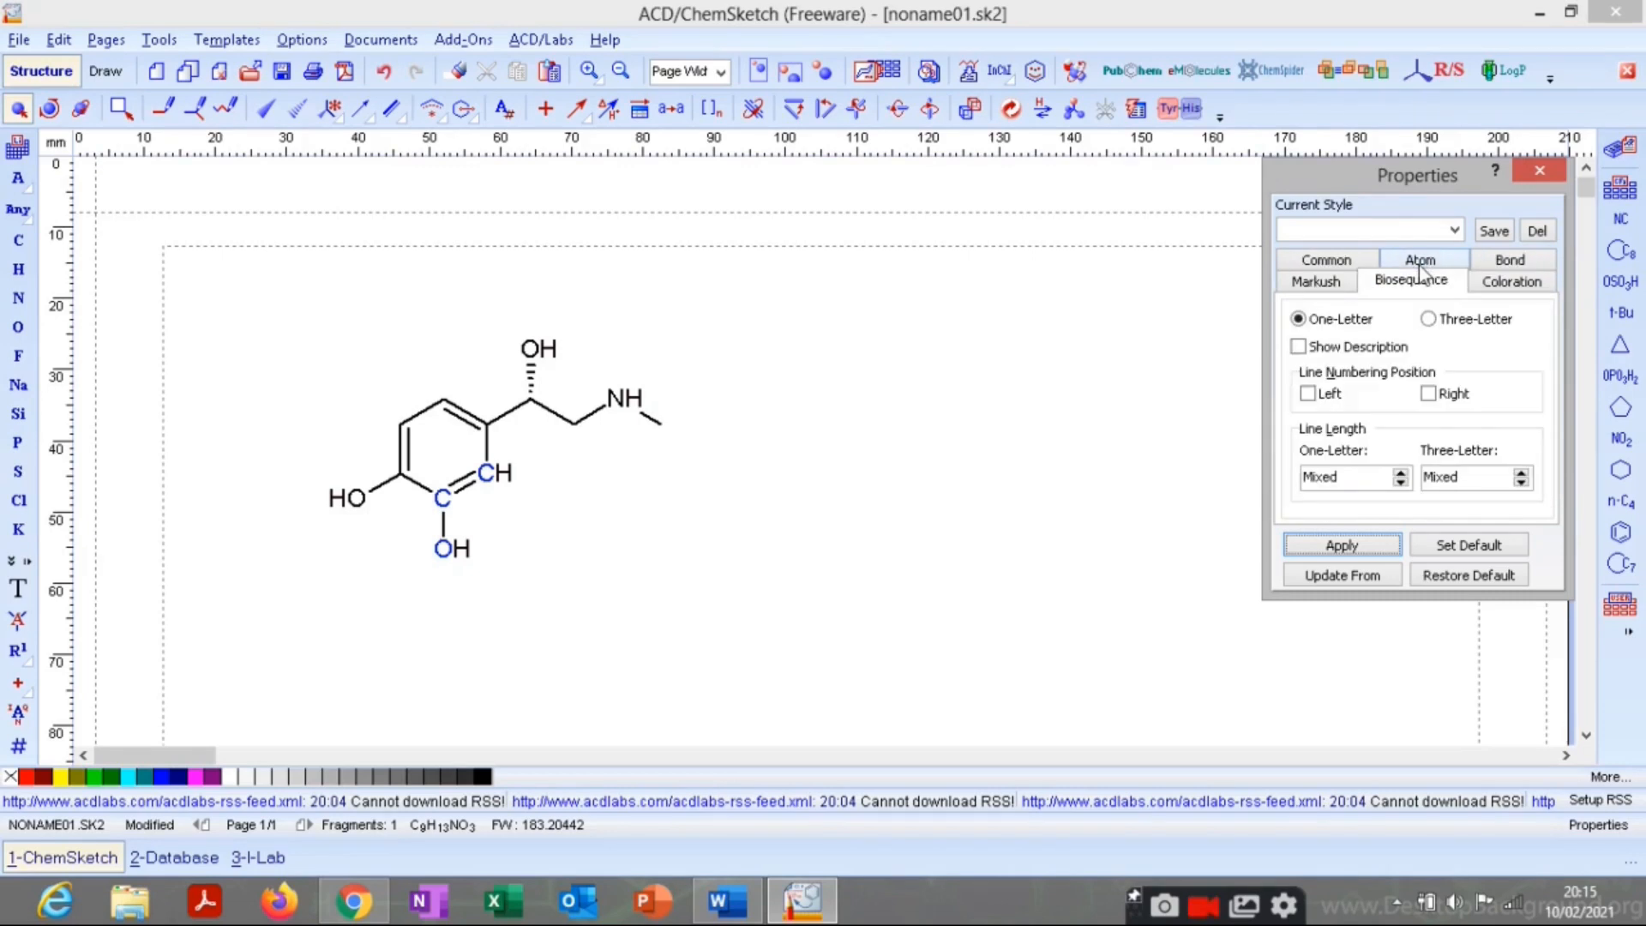
click(1347, 281)
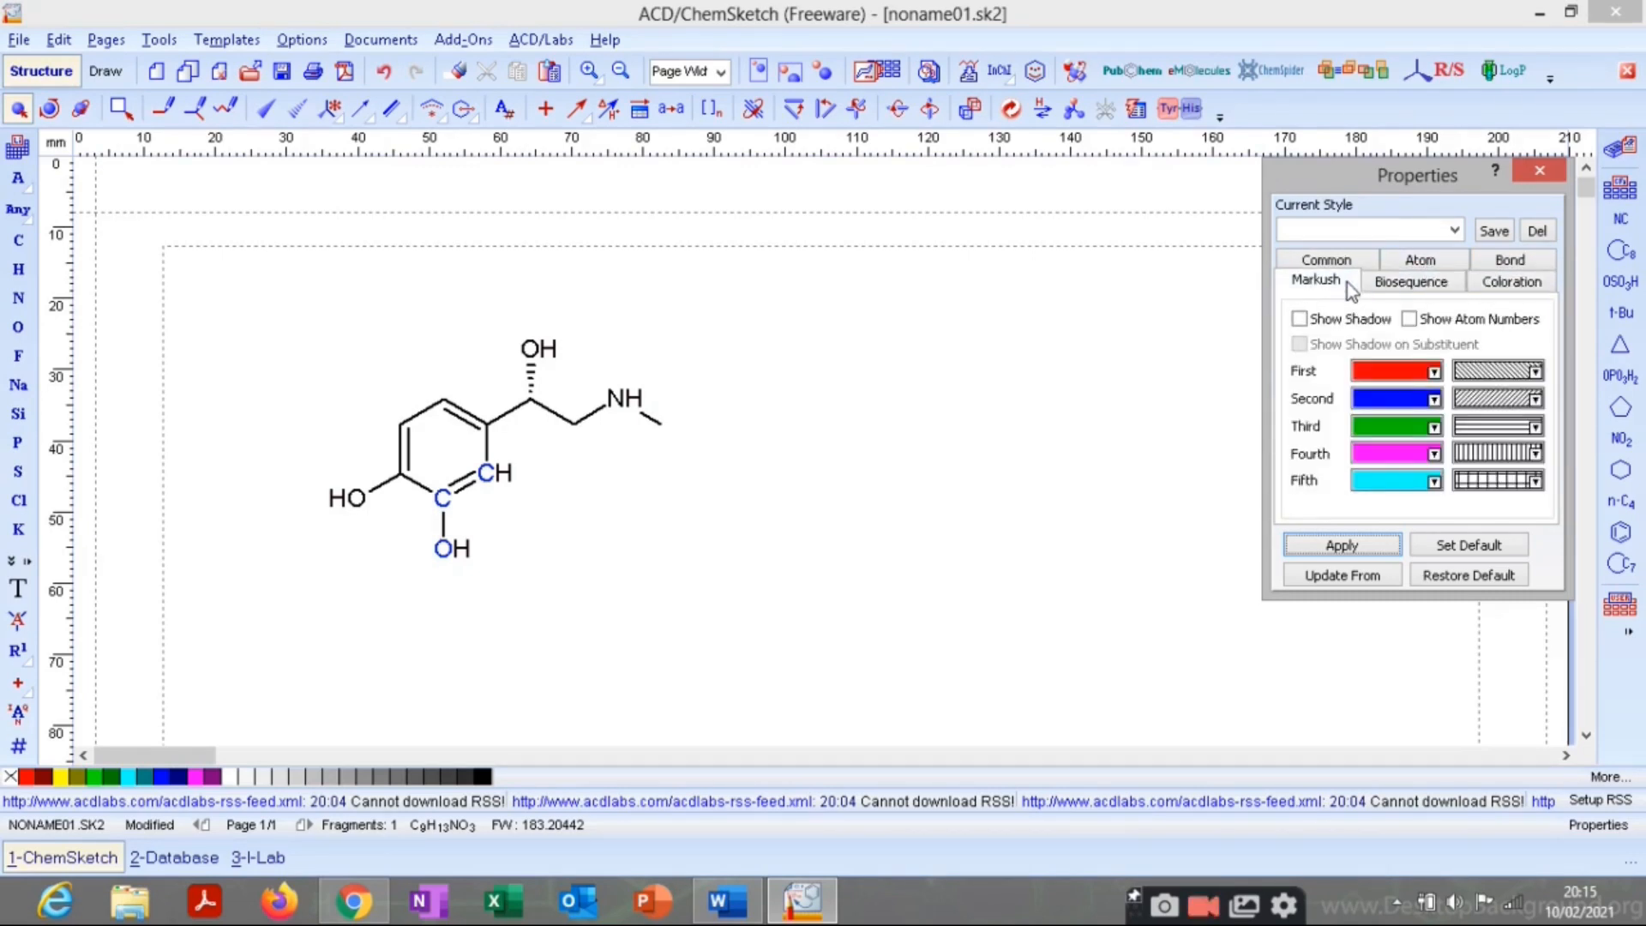
click(1346, 265)
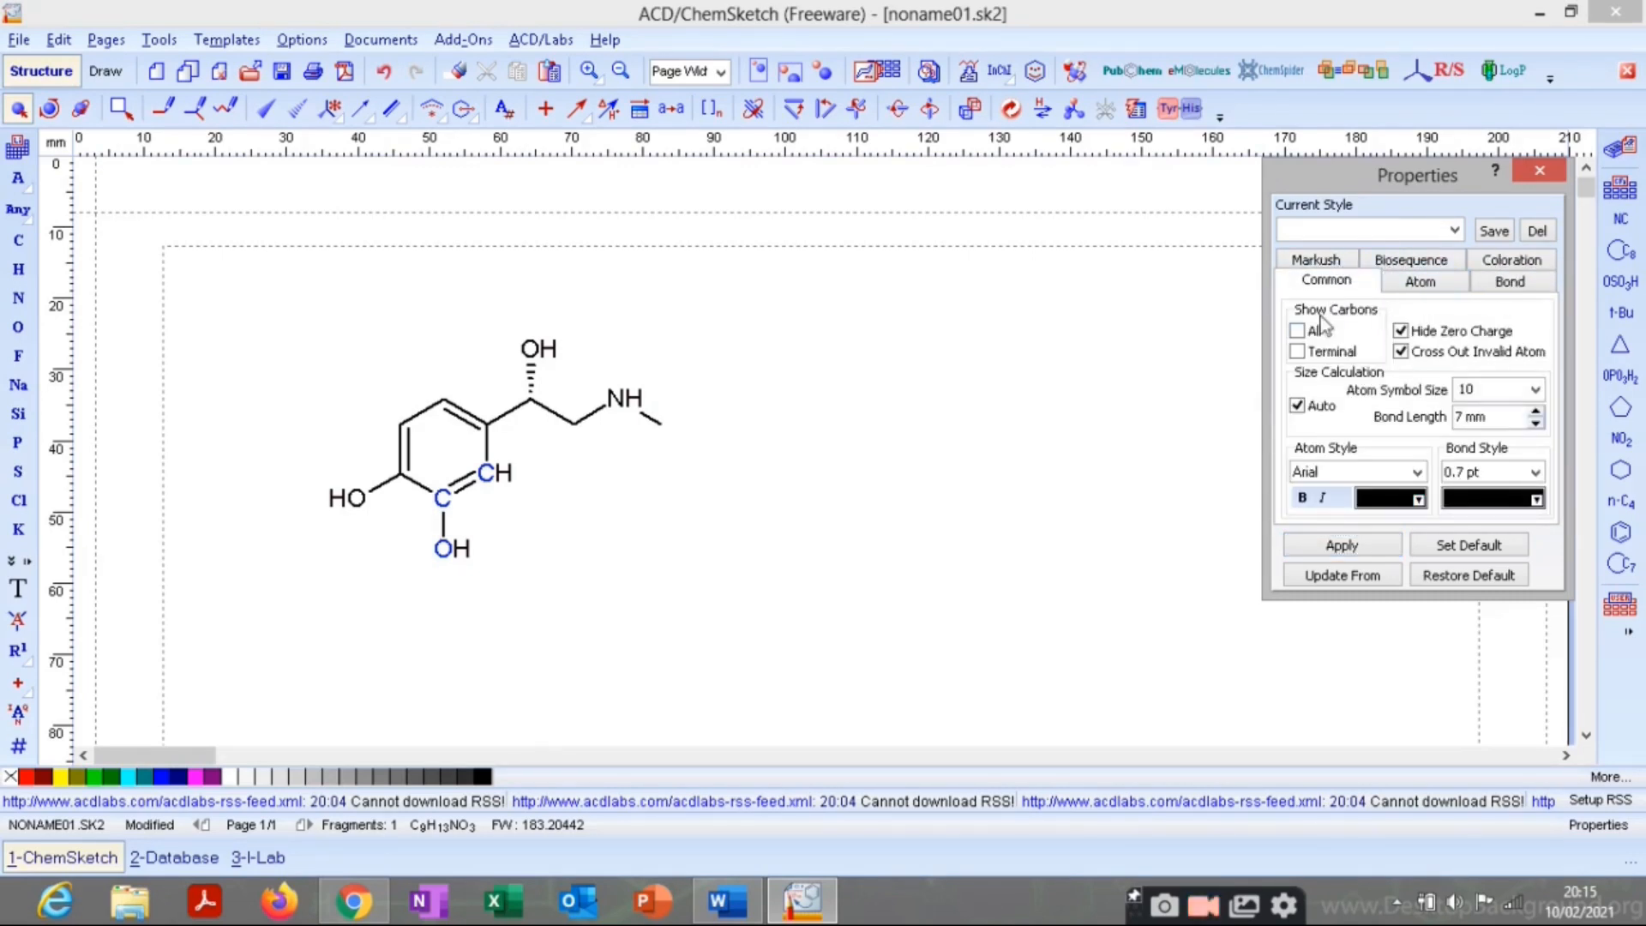
click(1422, 283)
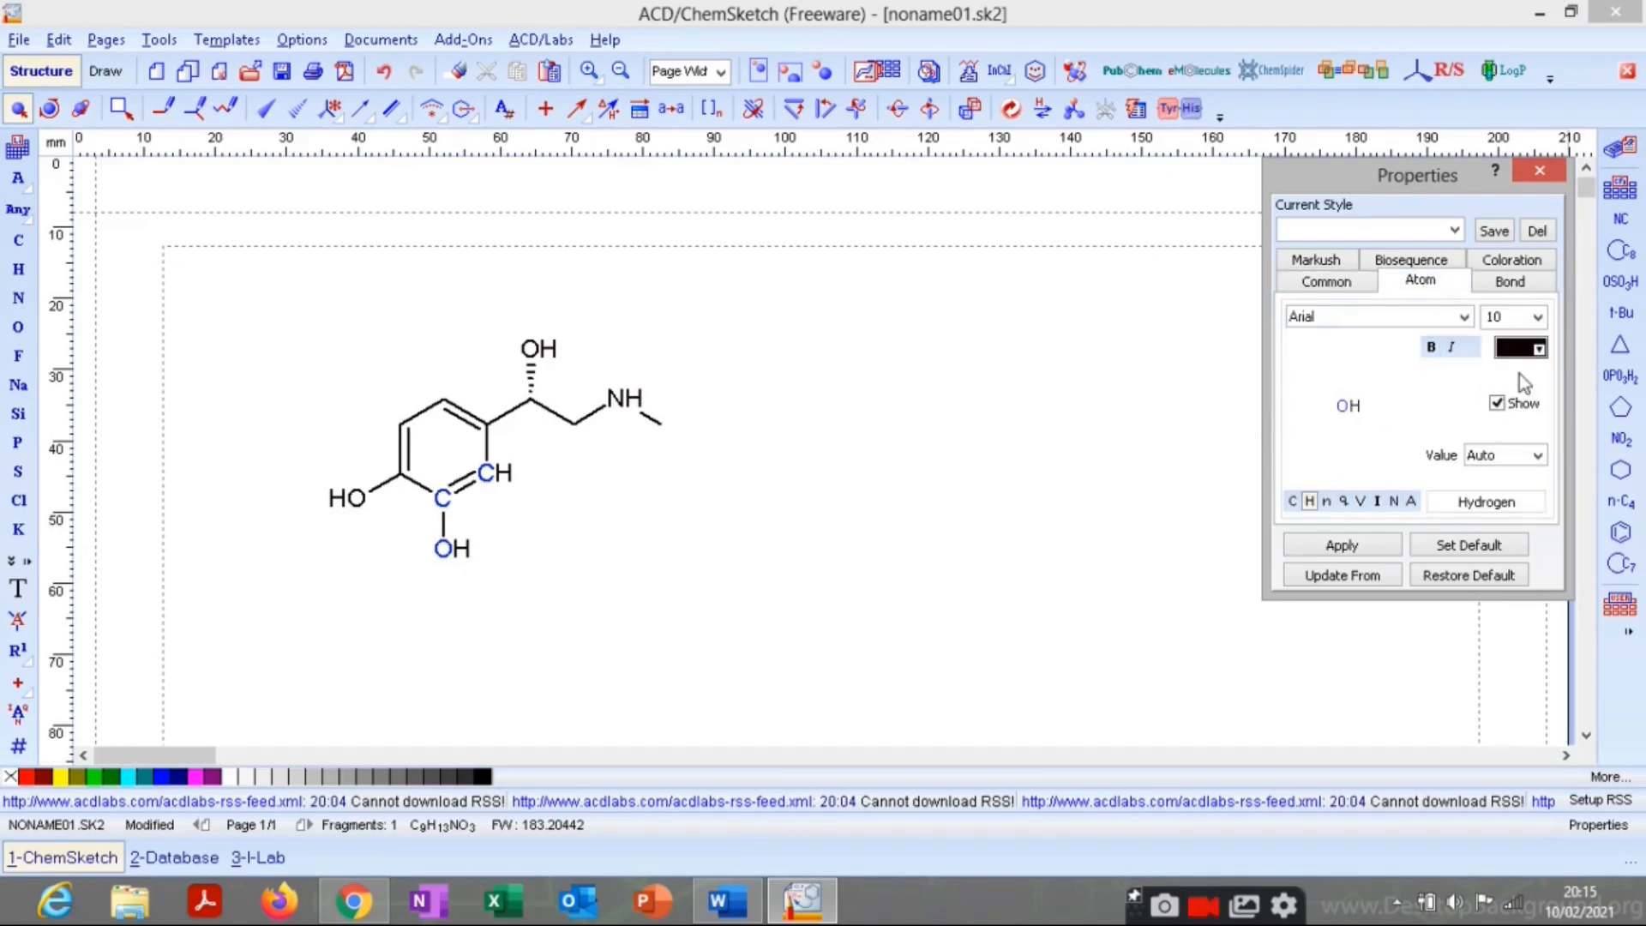
Undo the bond style and hydroxyl colour changes, clear the selection, and close the properties.
click(795, 651)
key(ctrl+z)
key(ctrl+z)
key(ctrl+z)
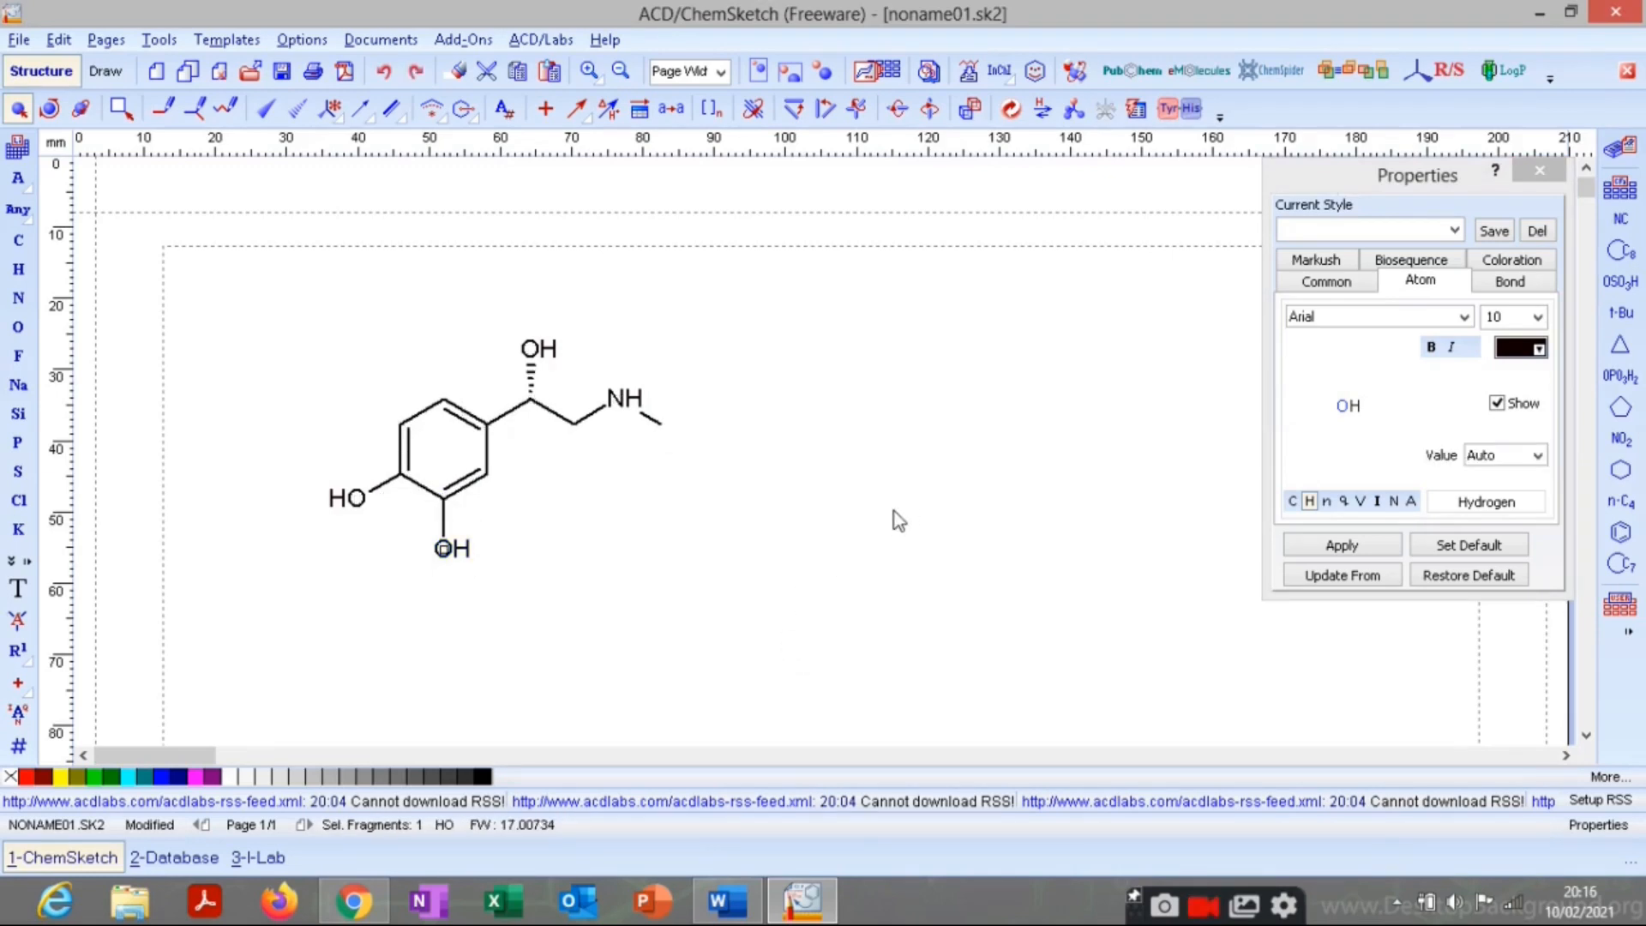
click(782, 525)
click(1534, 174)
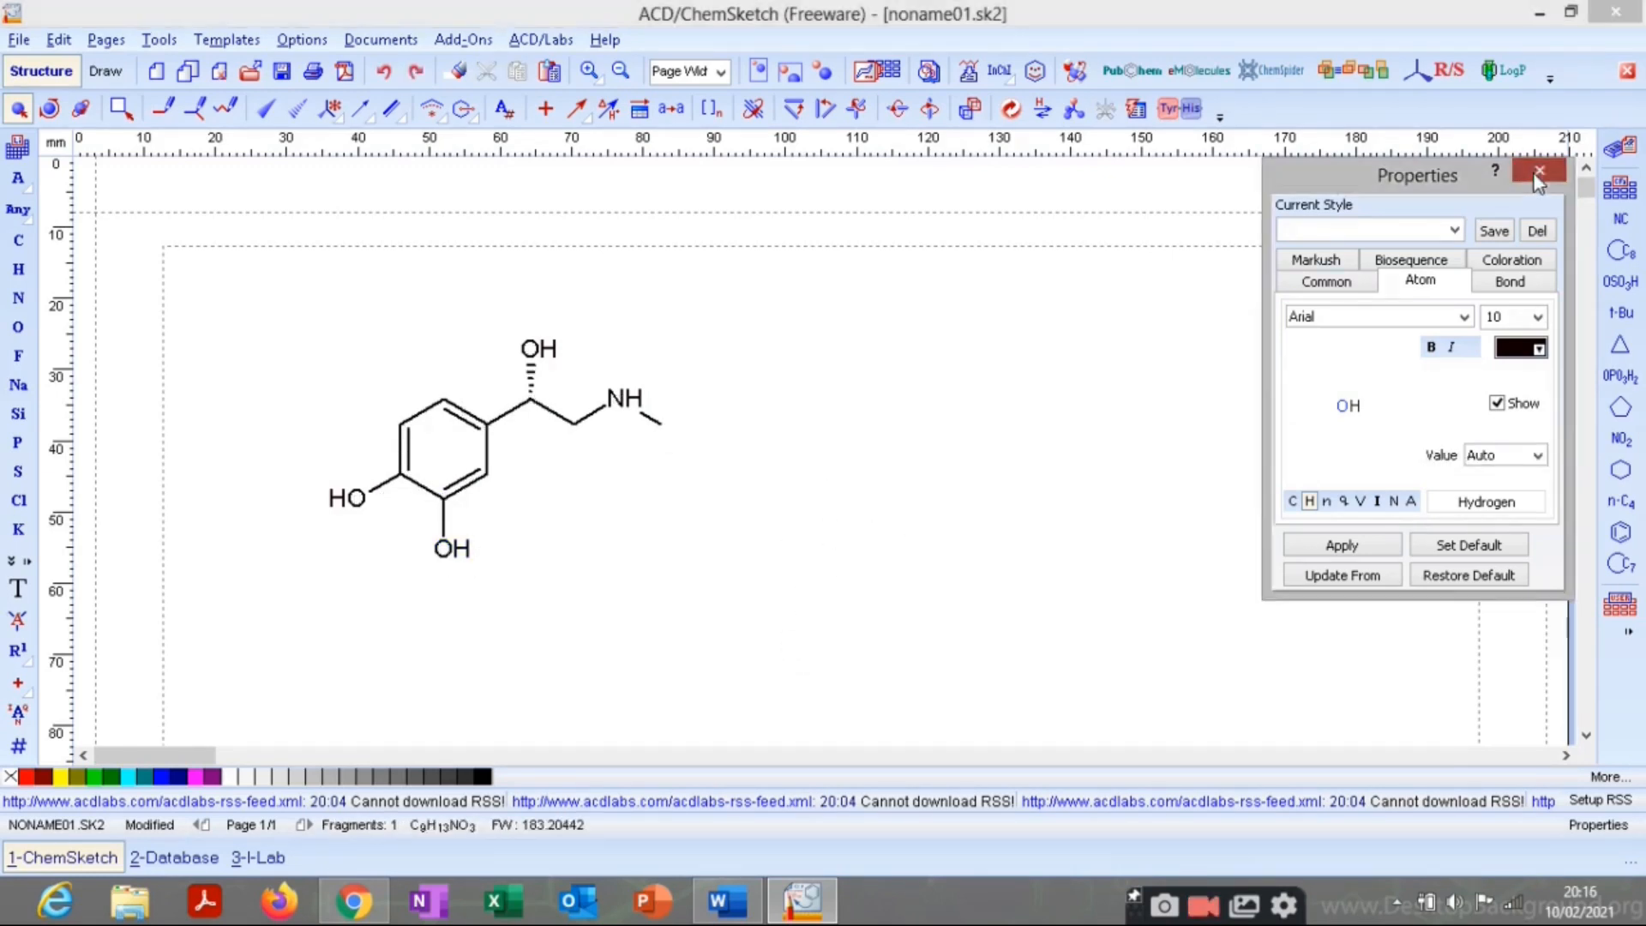
drag(238, 279, 881, 680)
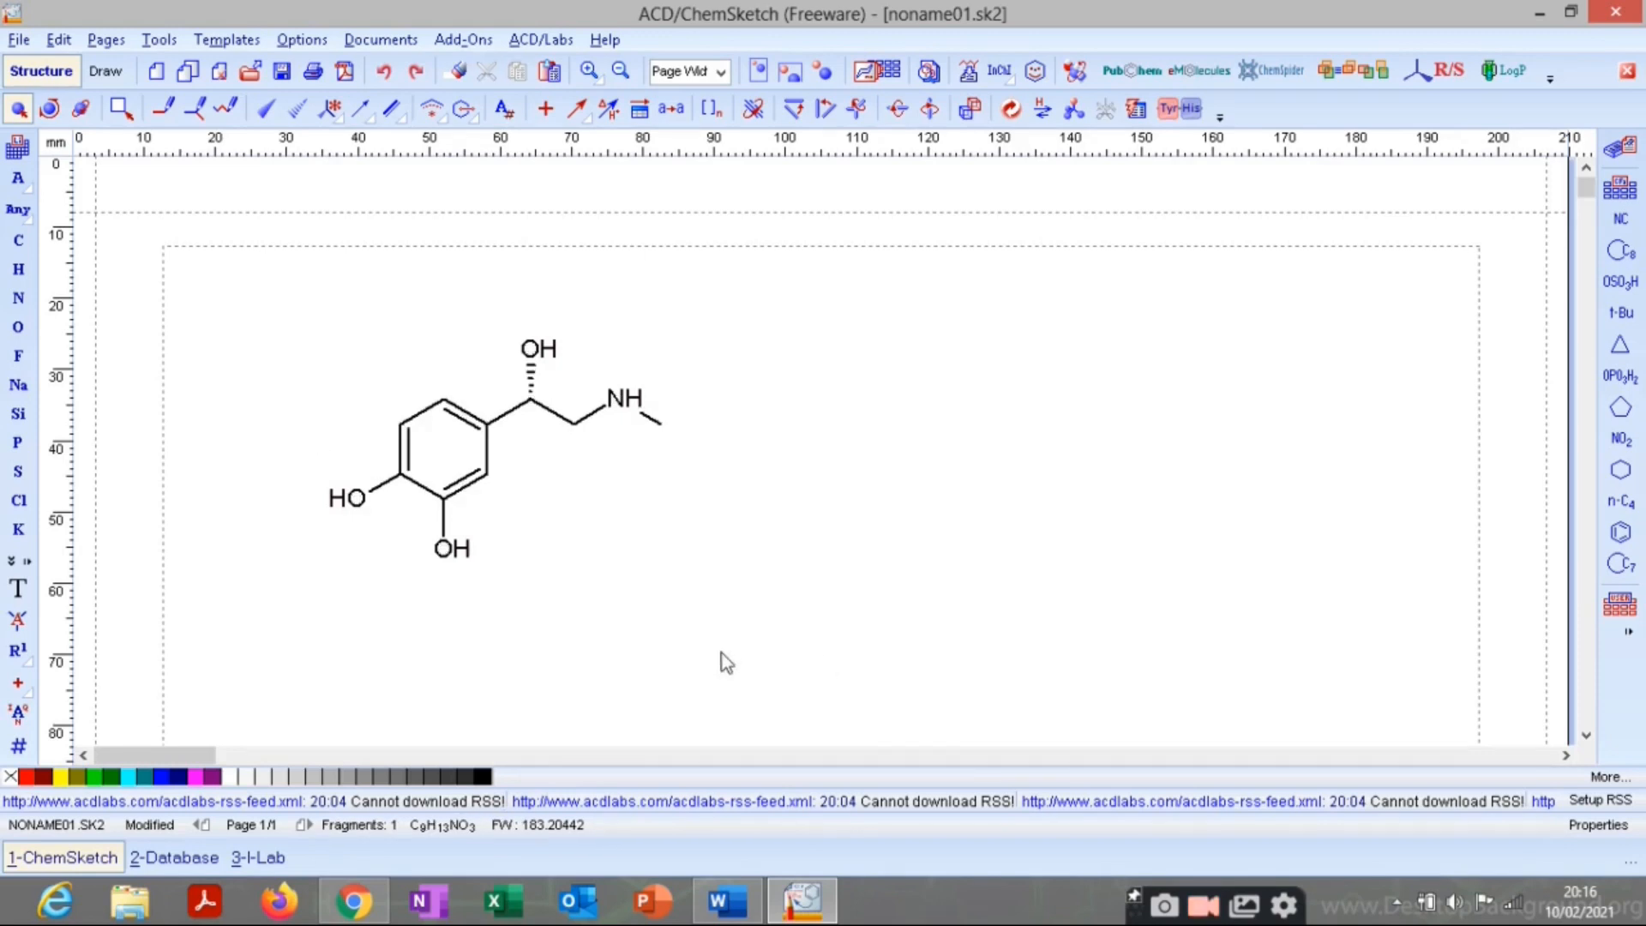
Add the text label "Epinefrina" below the structure and centre it in its text box.
click(18, 589)
click(358, 586)
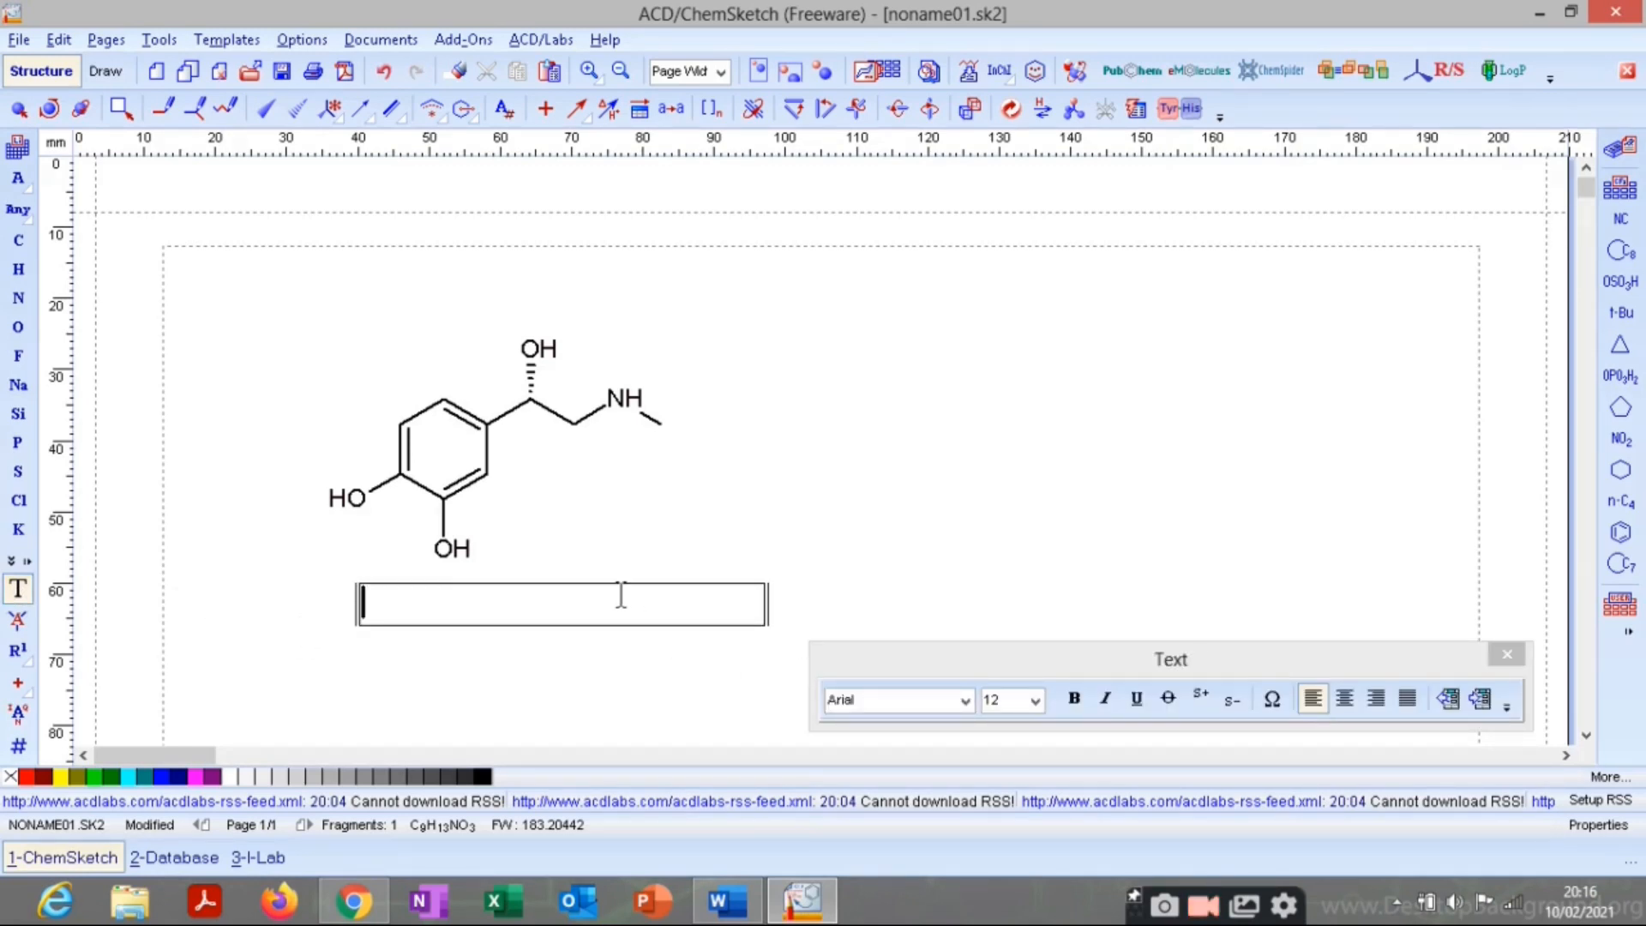
text(Epinefr)
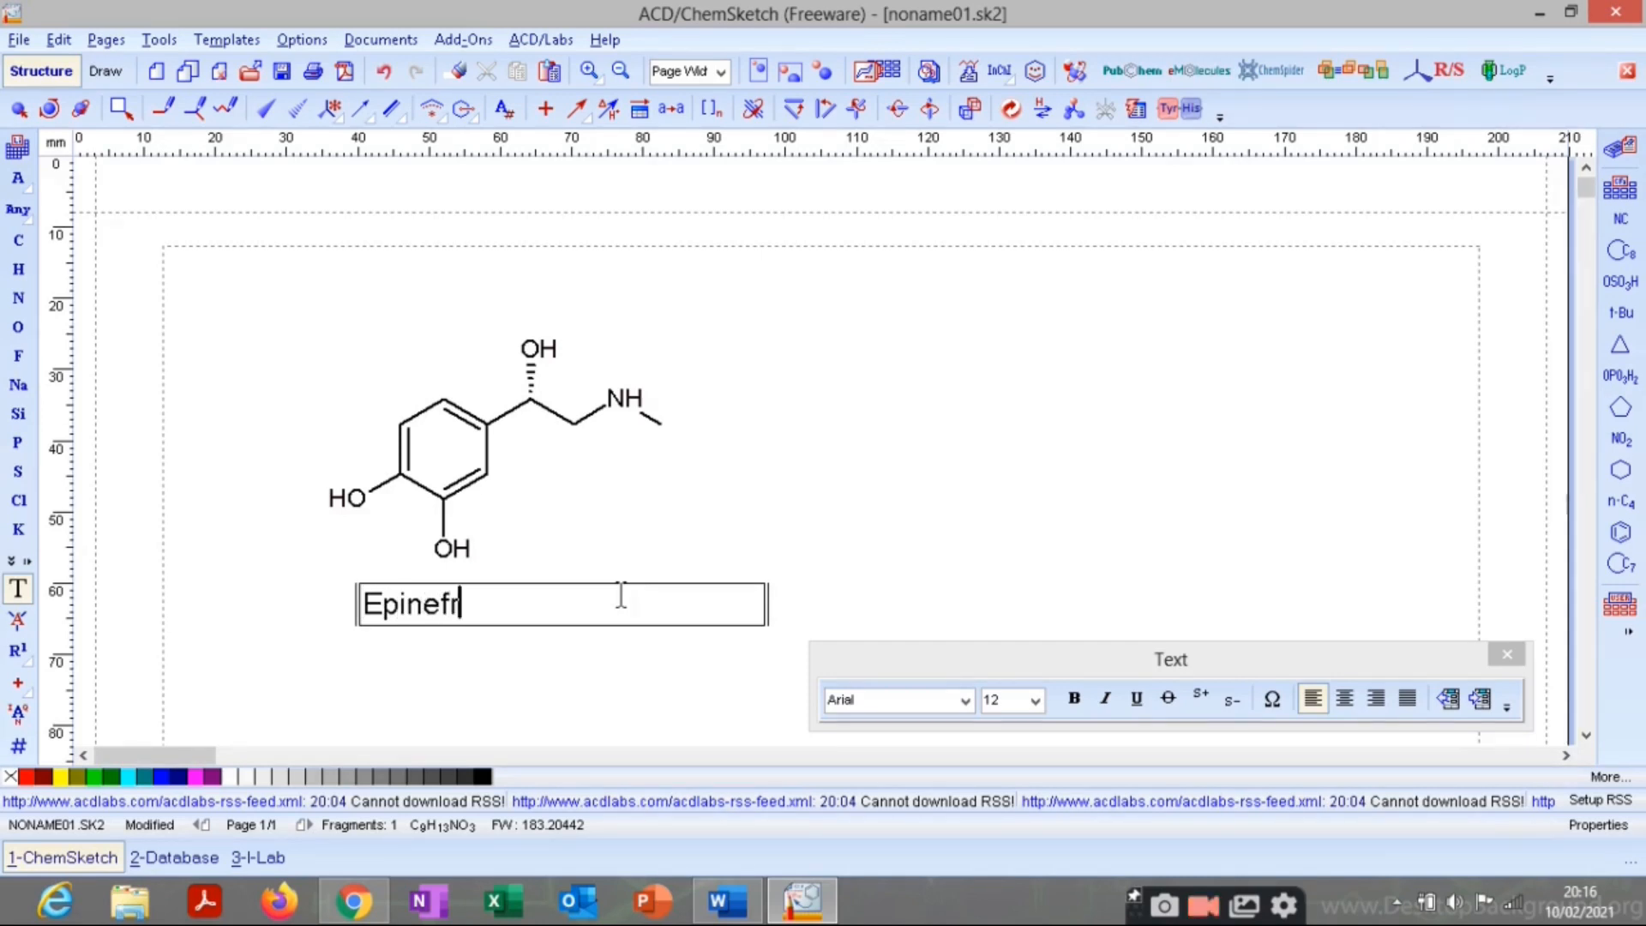
text(ina)
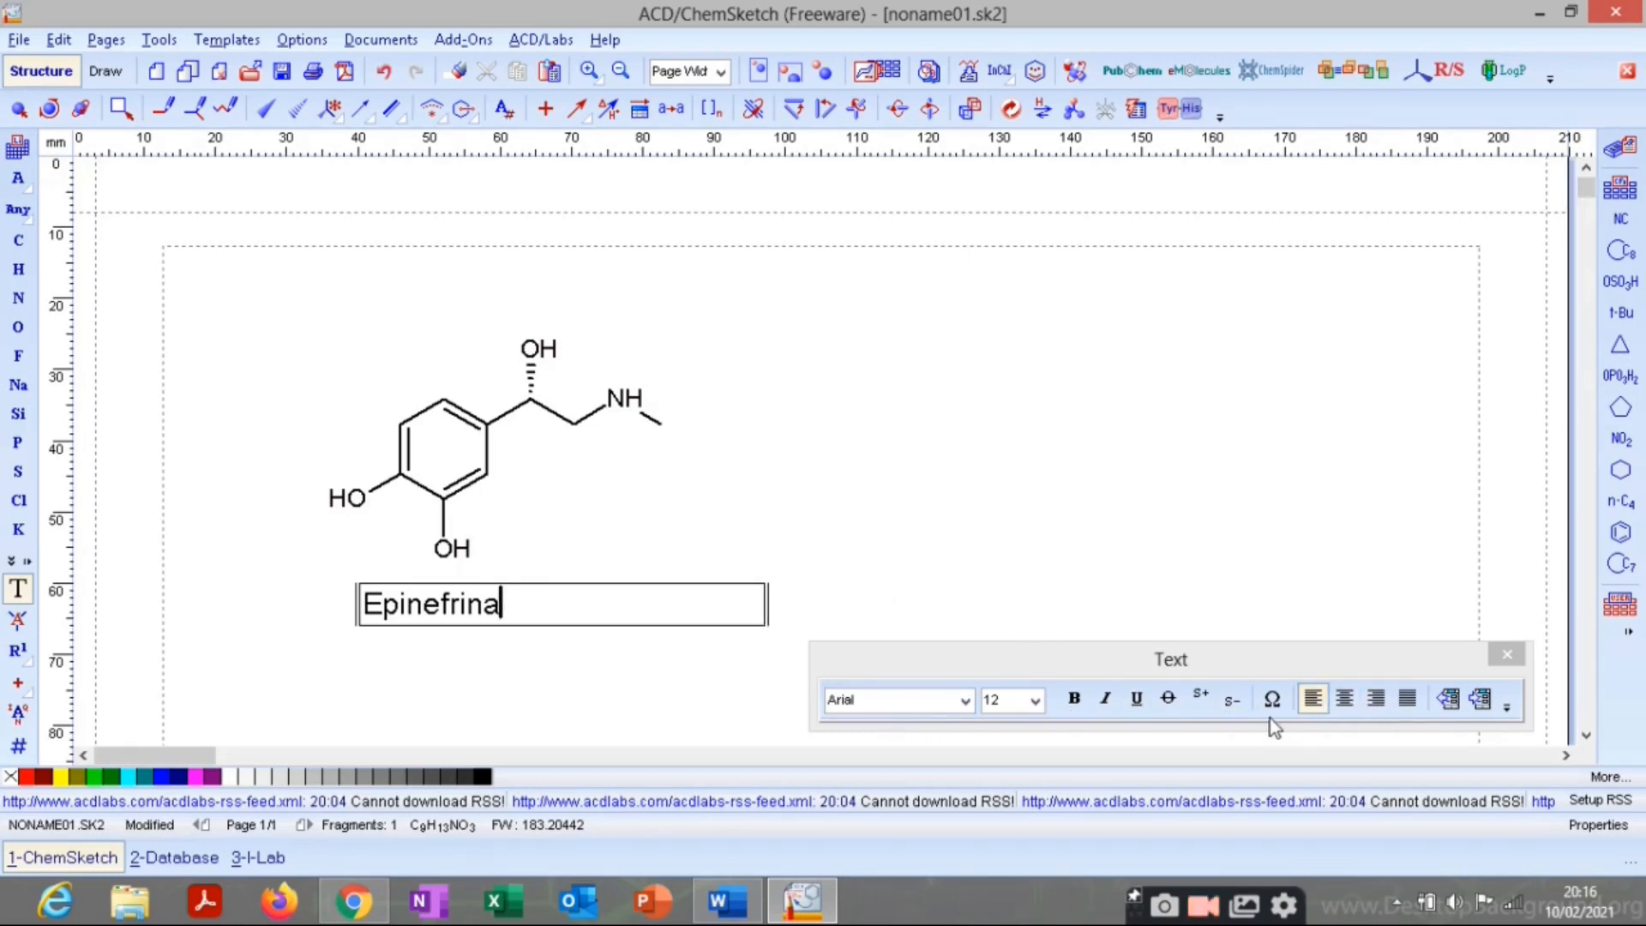
click(1345, 700)
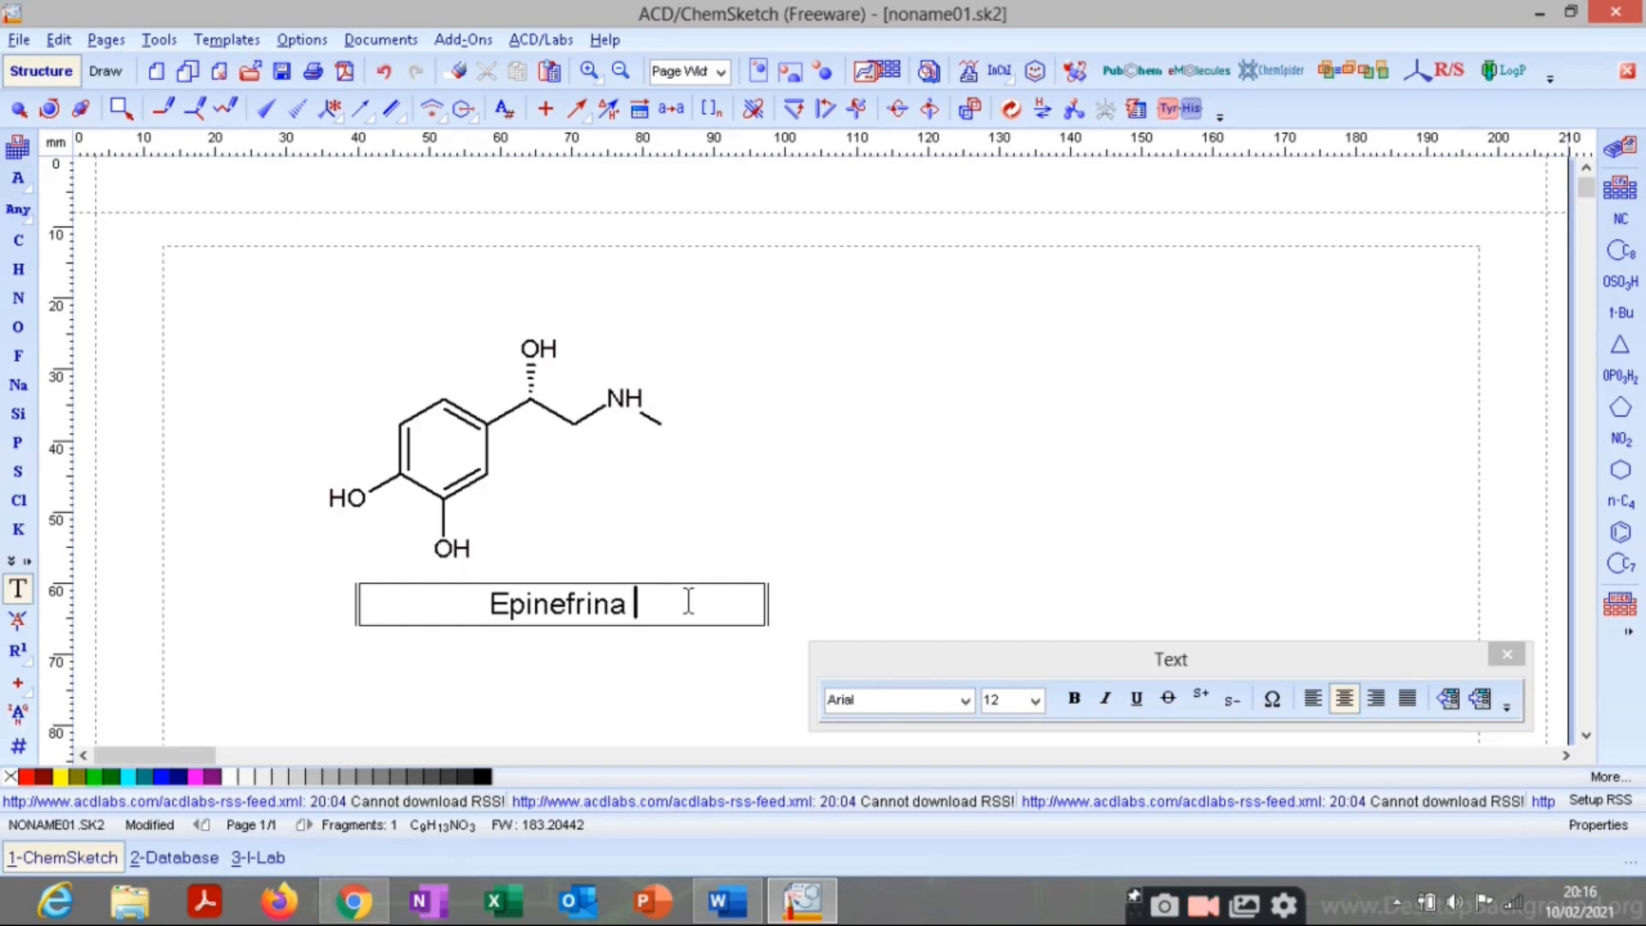
Append the formula H3O after the name in the label, with the 3 as a subscript.
text(H)
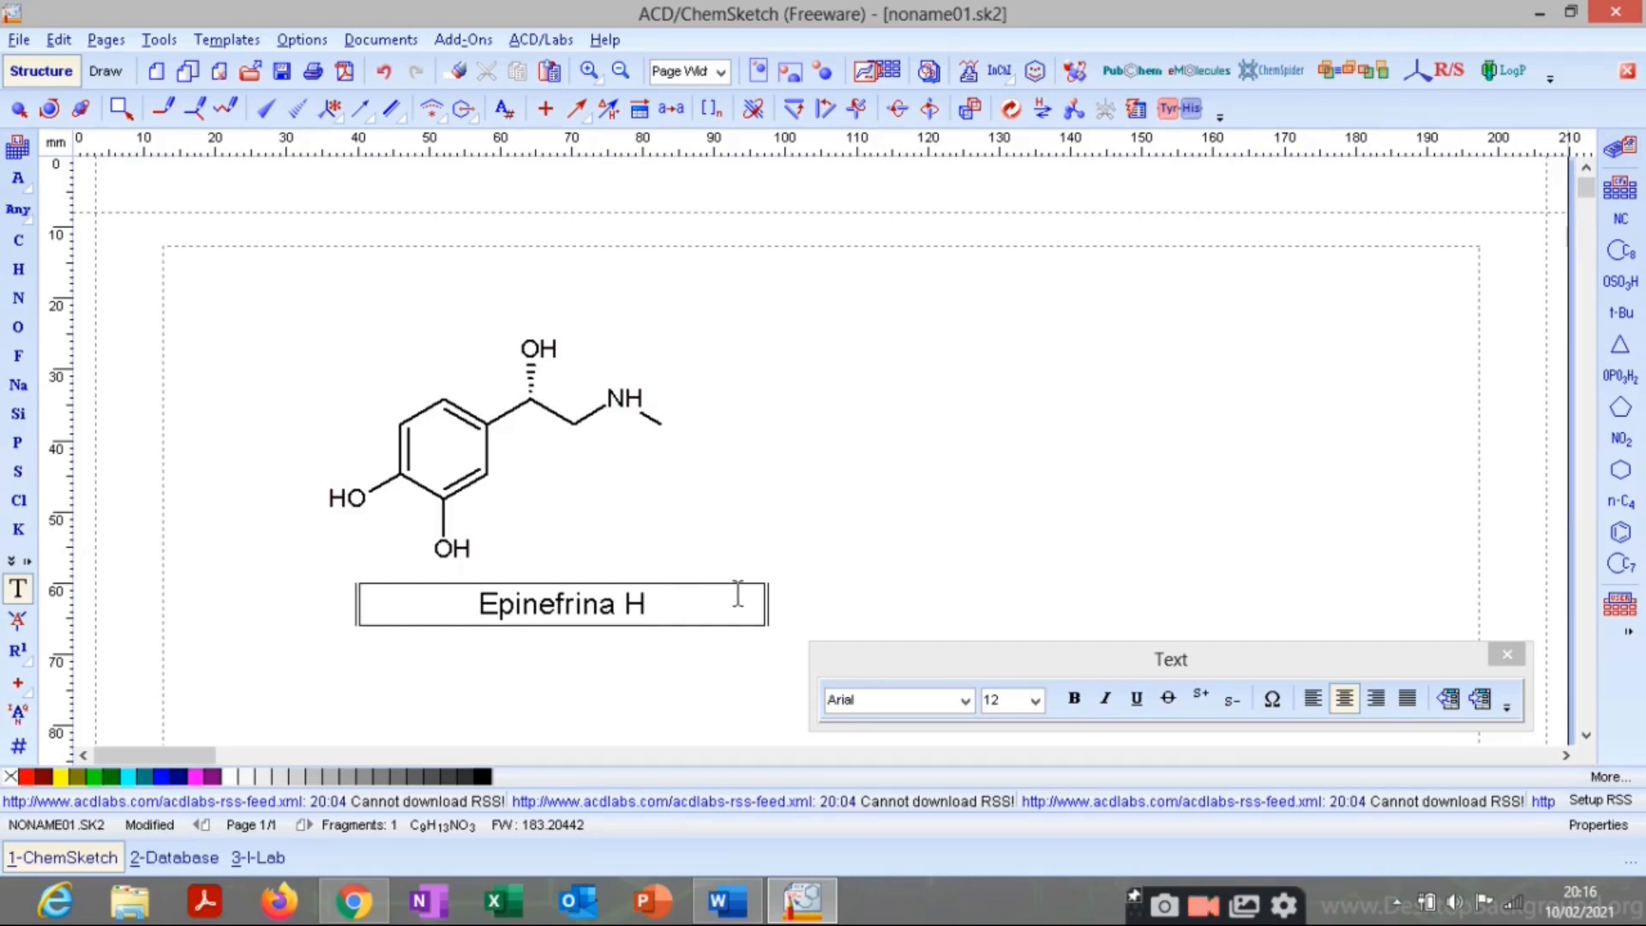
click(1233, 703)
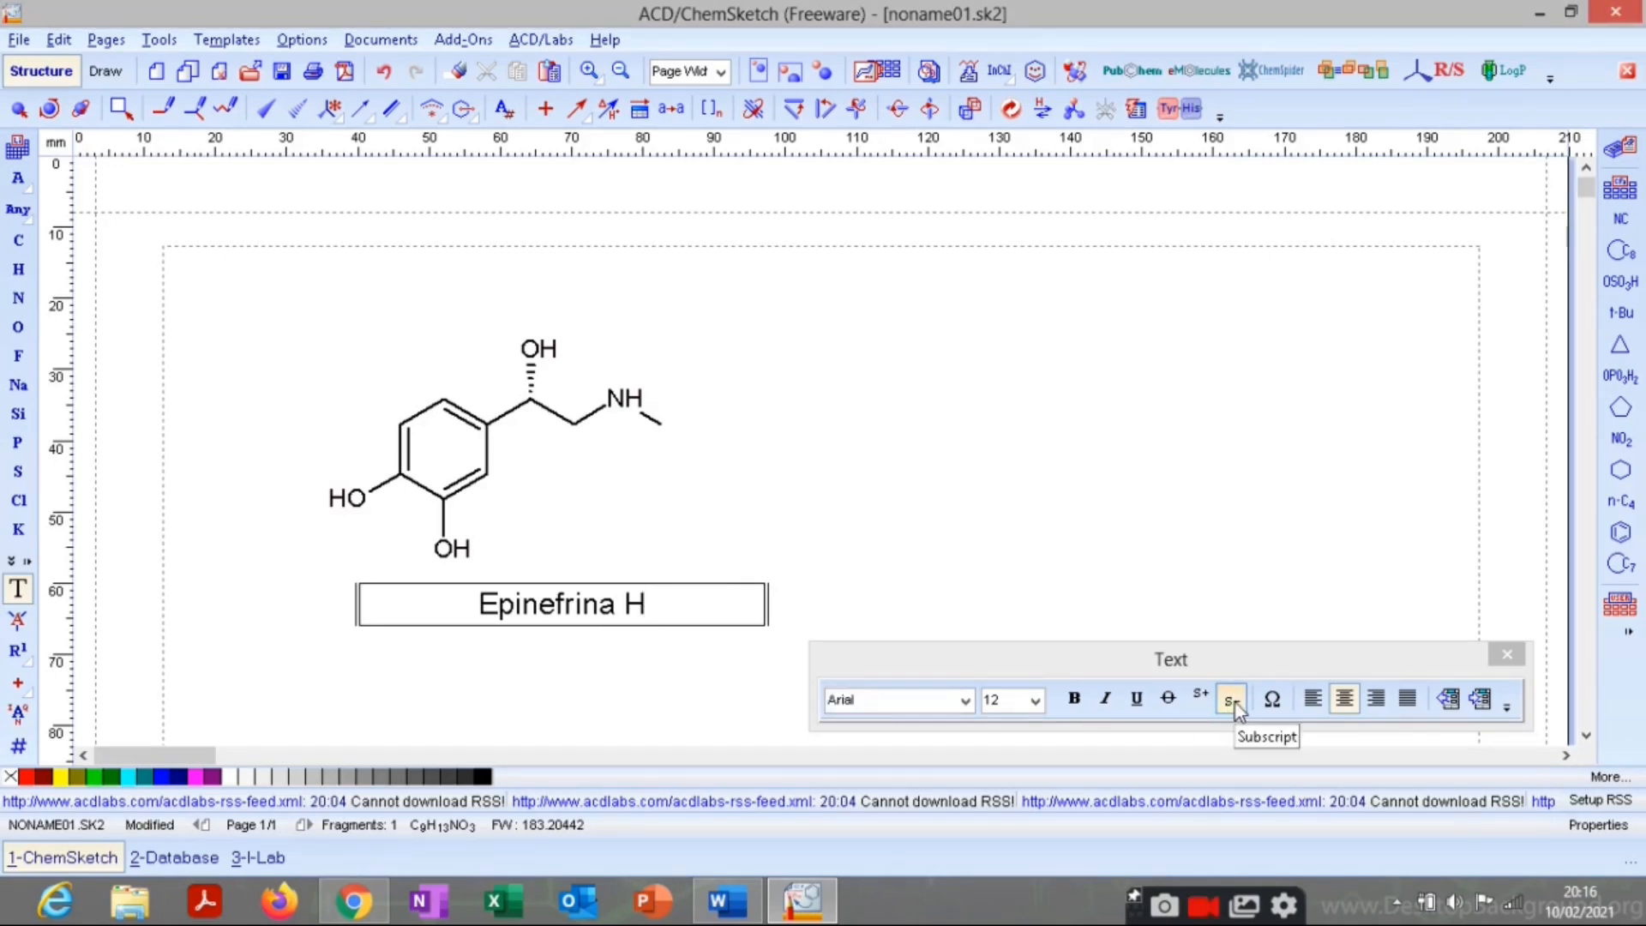
text(3)
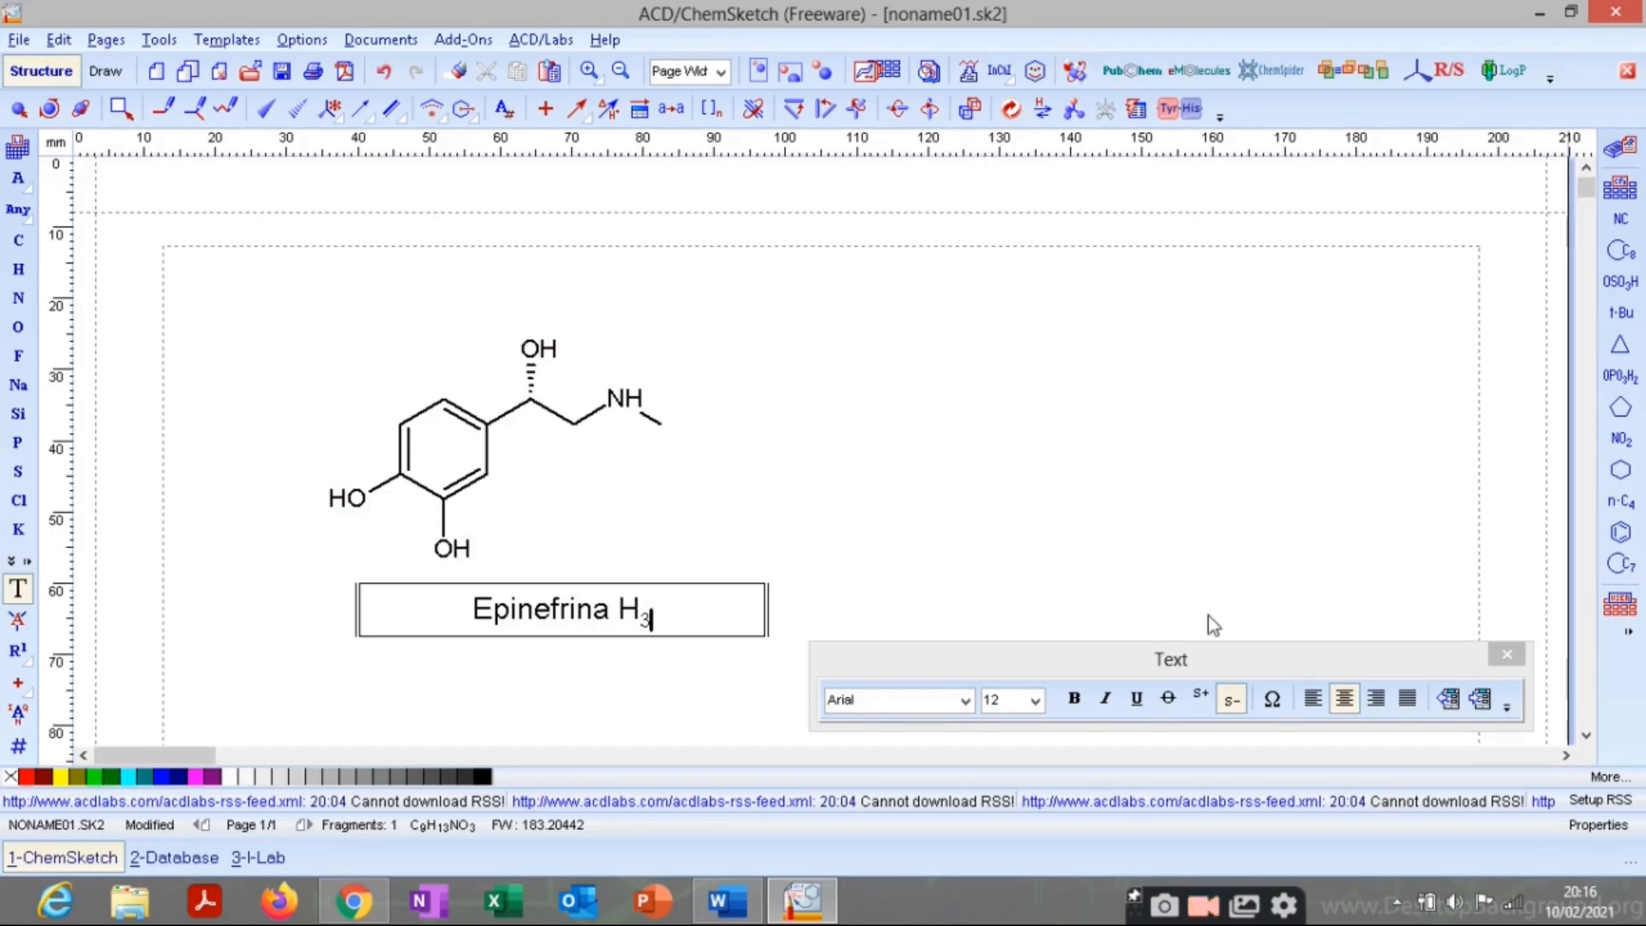
click(1233, 699)
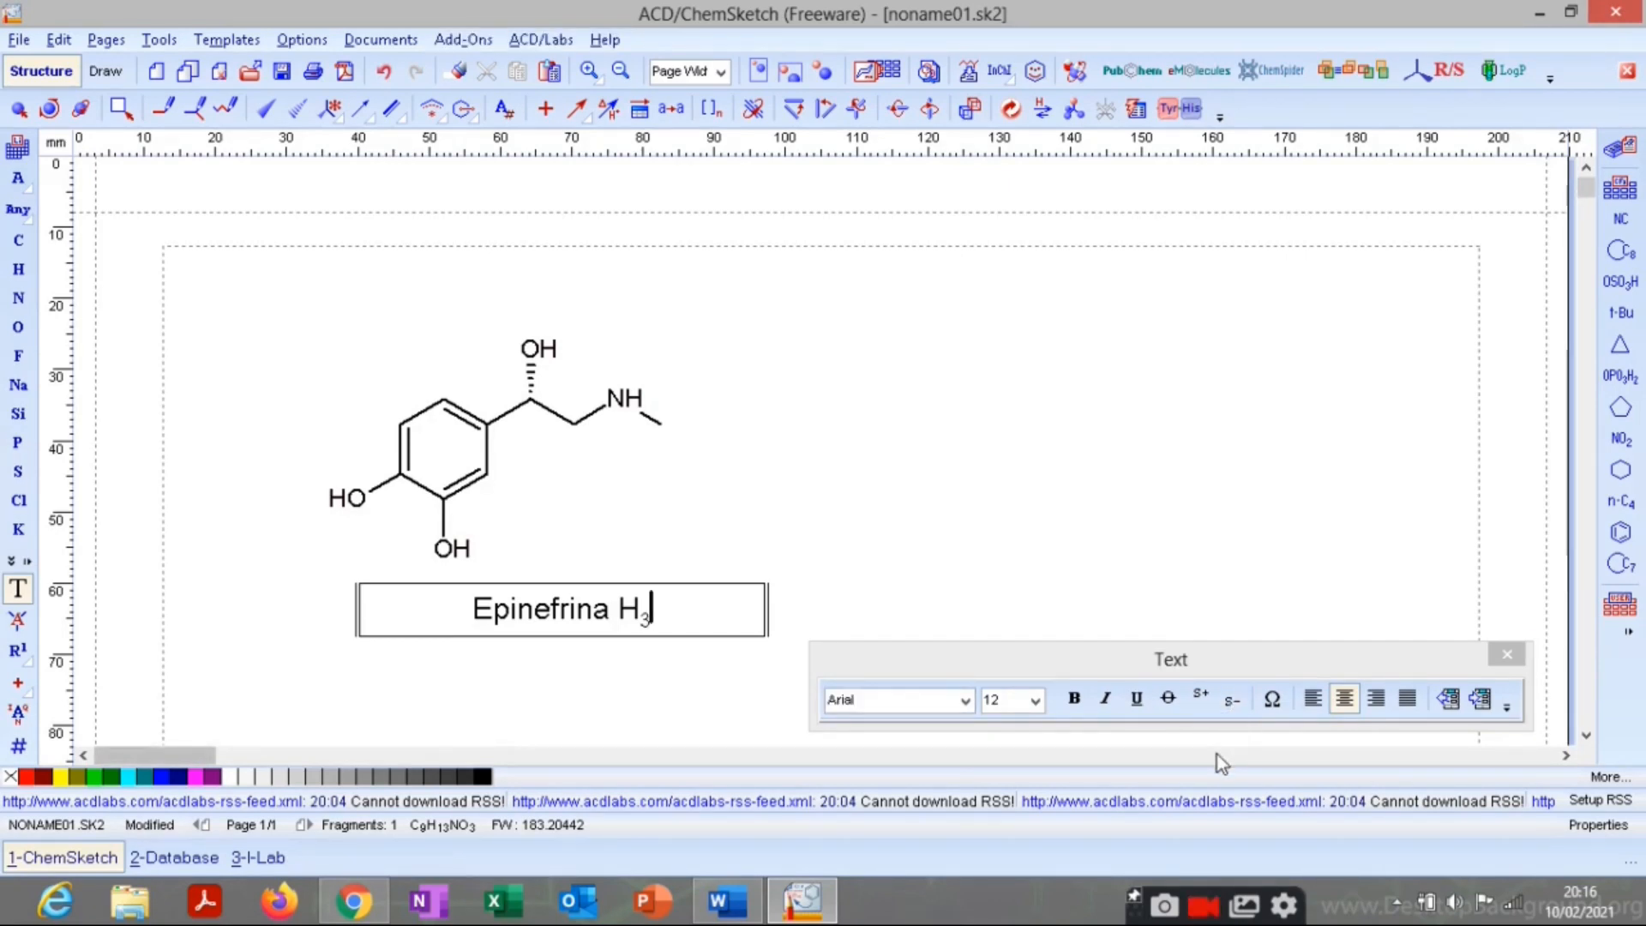
text(O)
Add a superscript plus sign after the O in the label's formula and finish the text entry.
click(1201, 697)
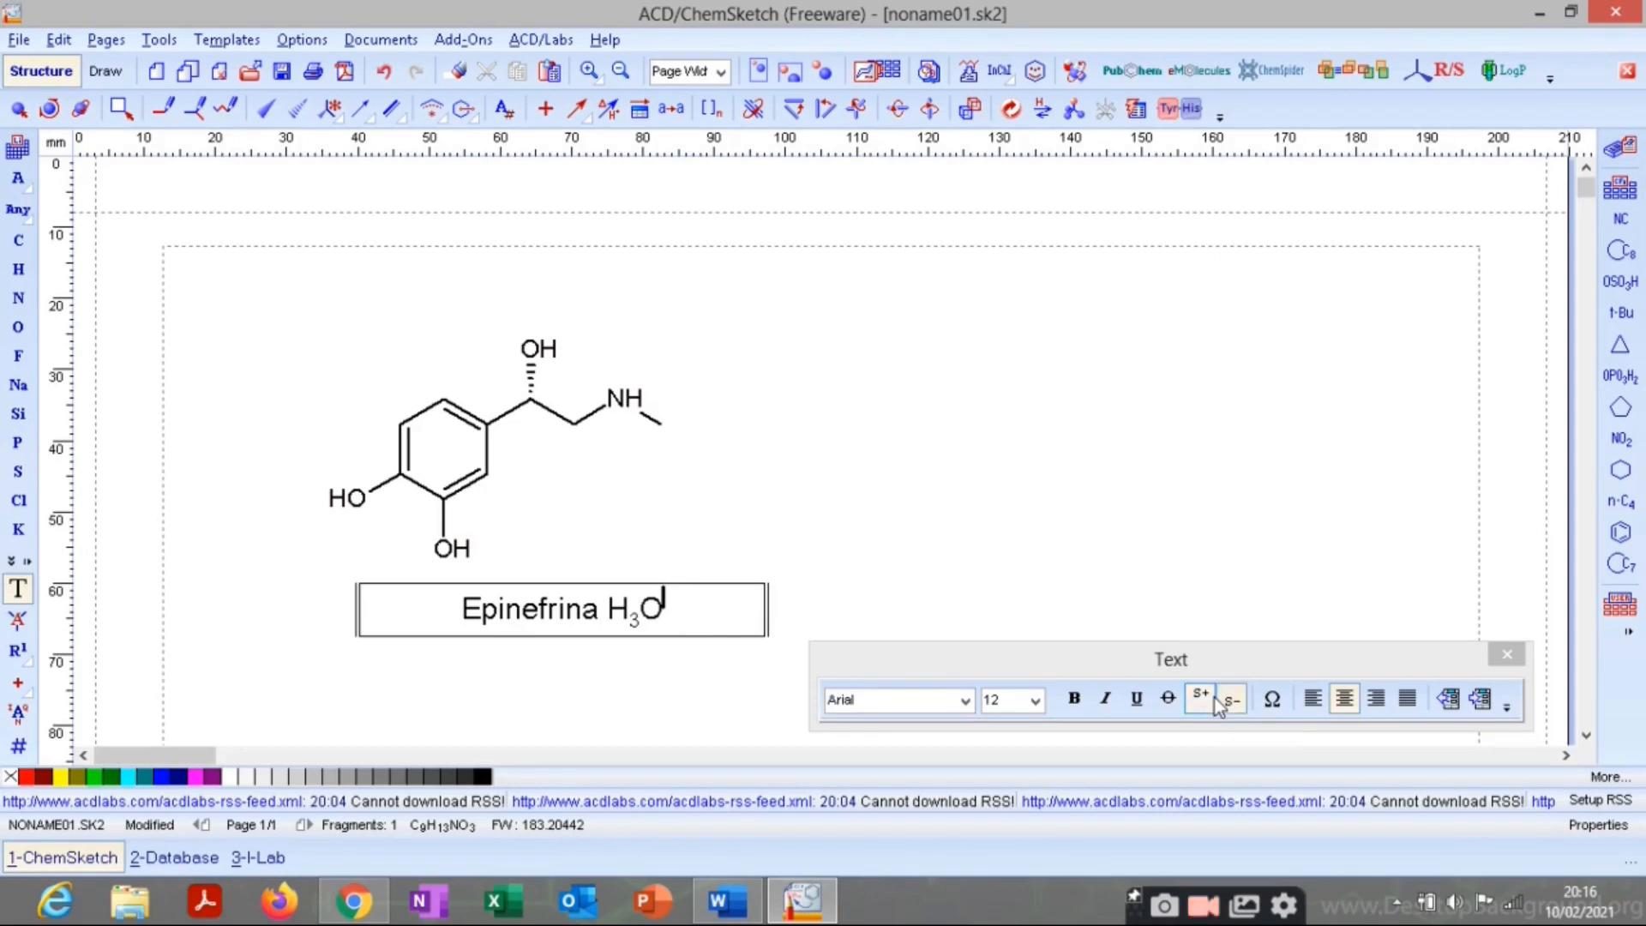
text(+)
key(BackSpace)
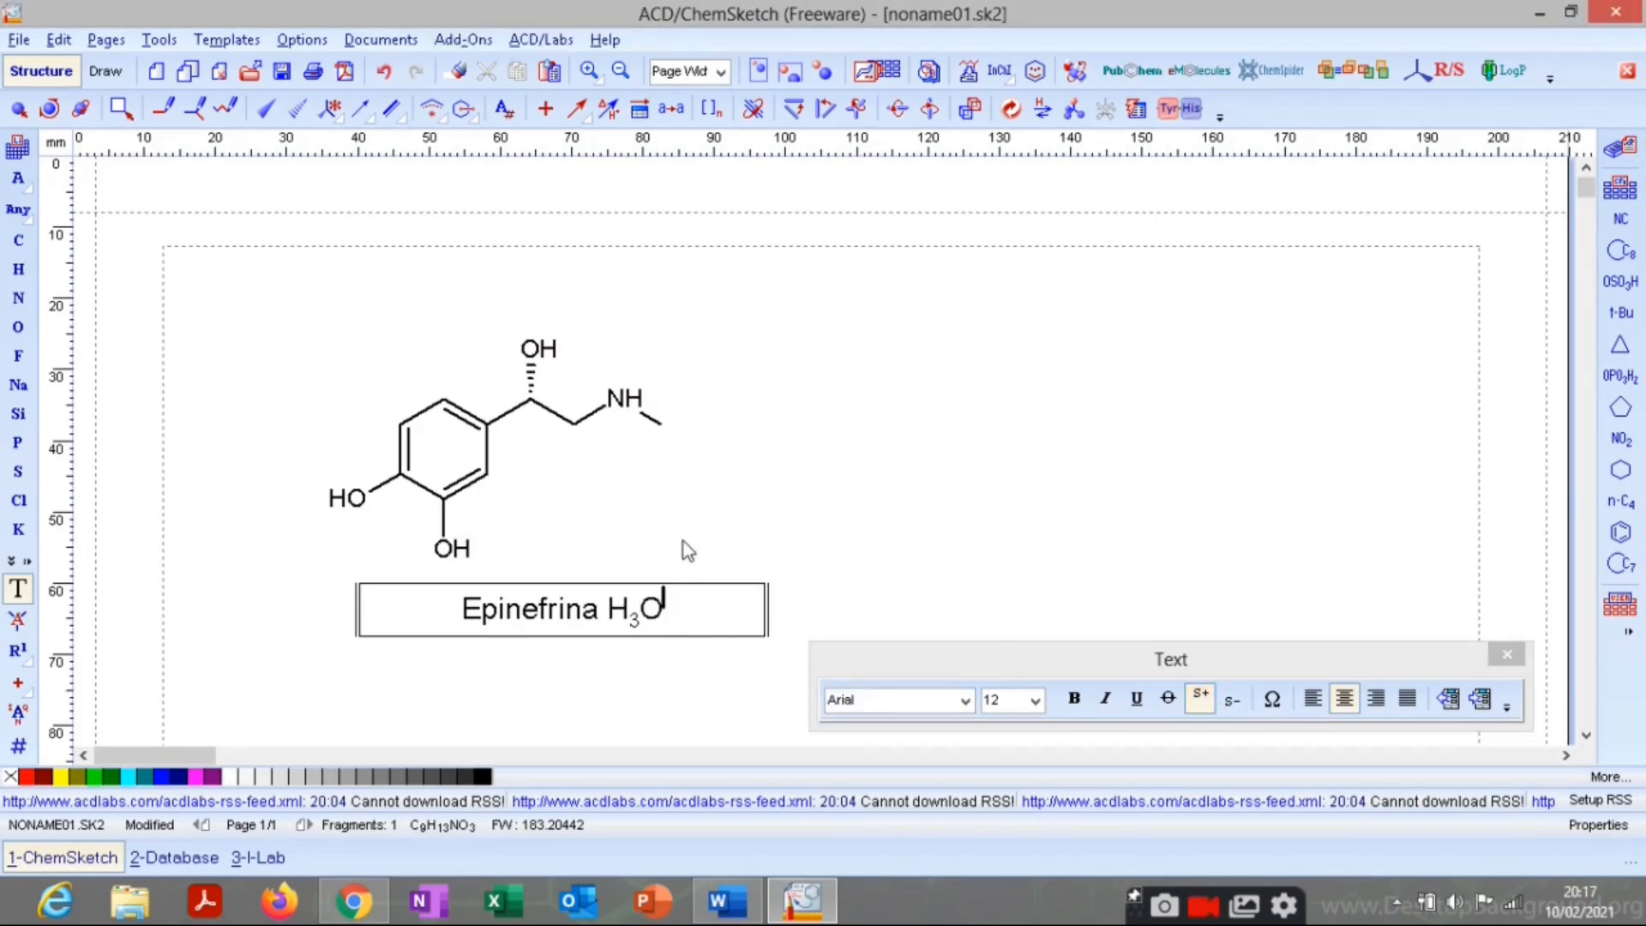
key(Down)
text(+)
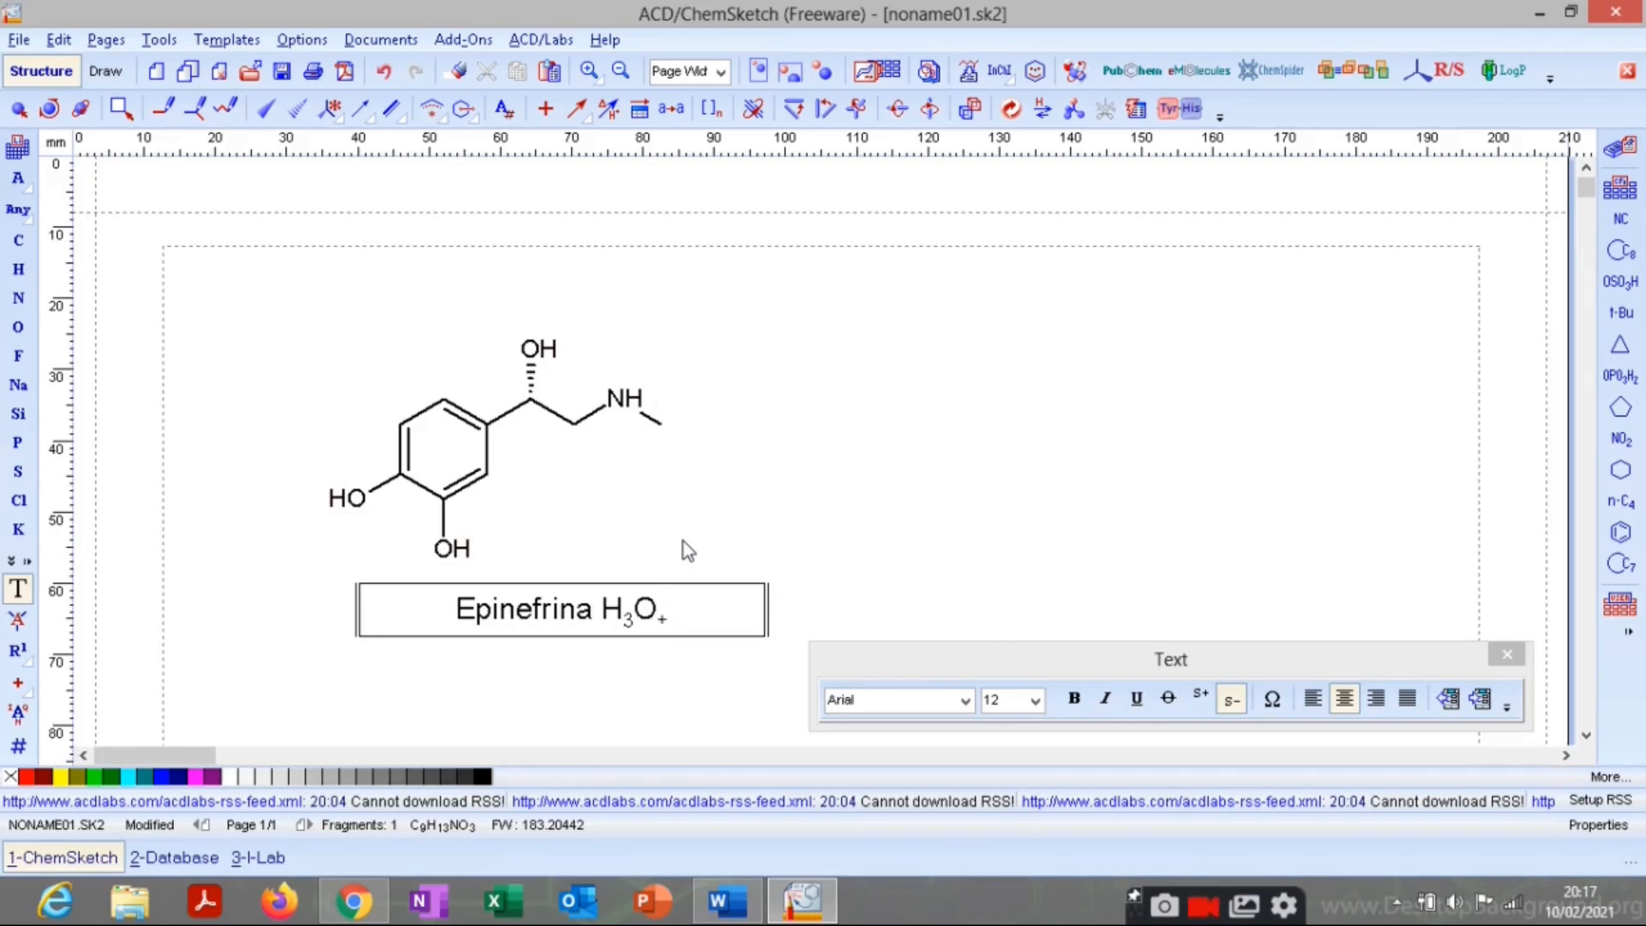
key(BackSpace)
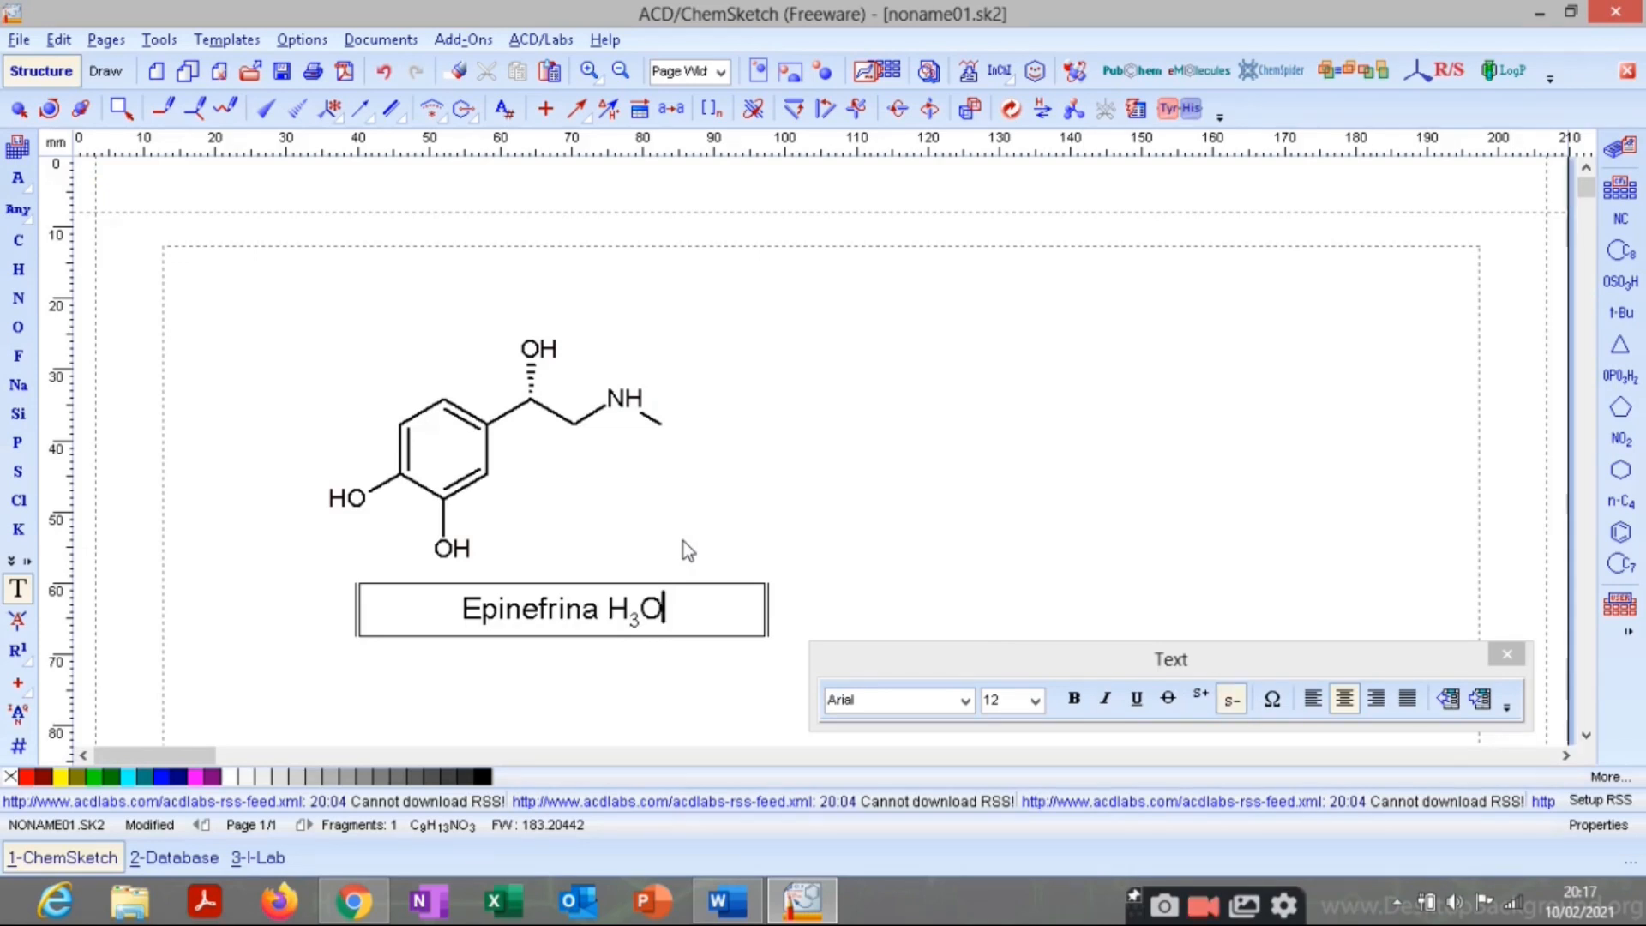
click(1201, 698)
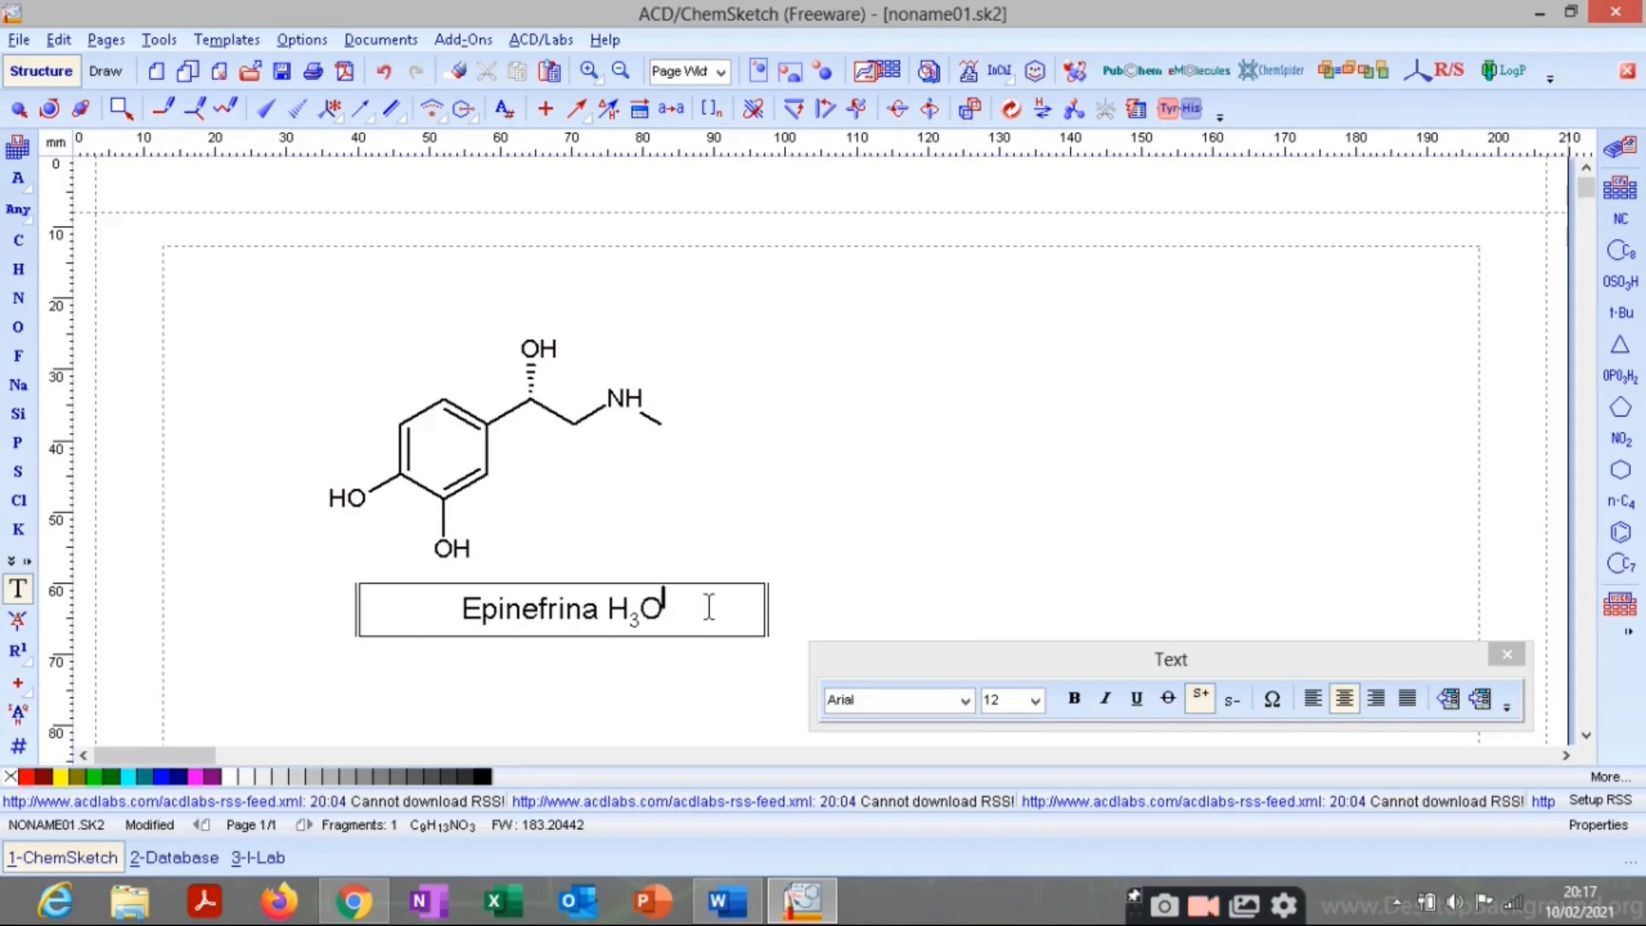
key(Down)
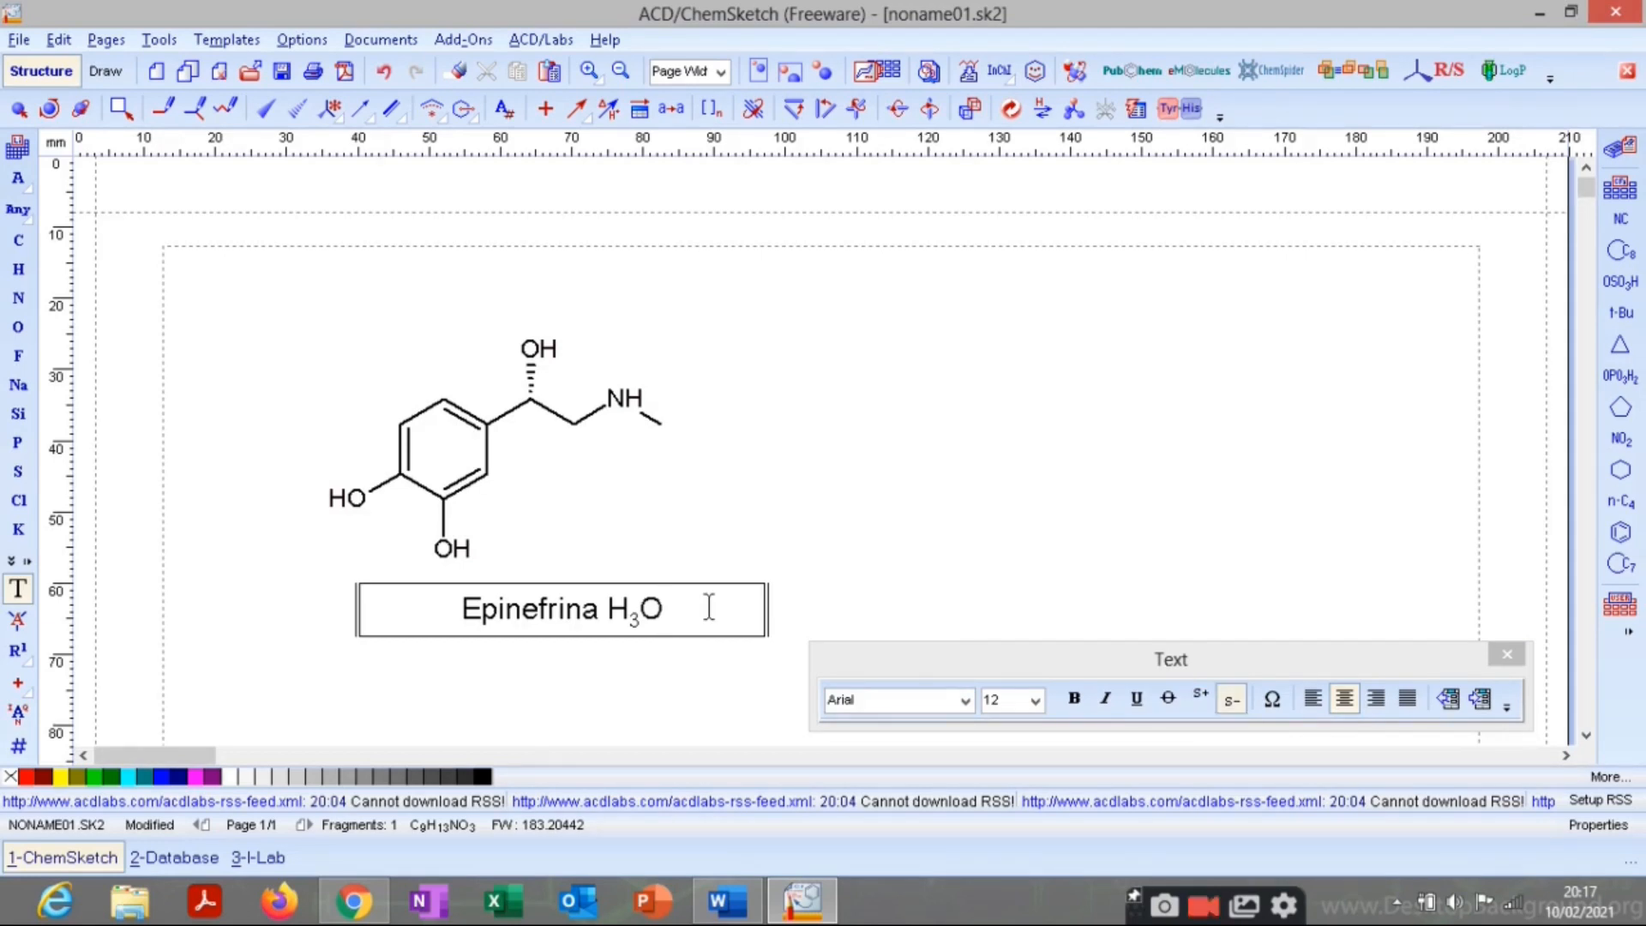
key(Up)
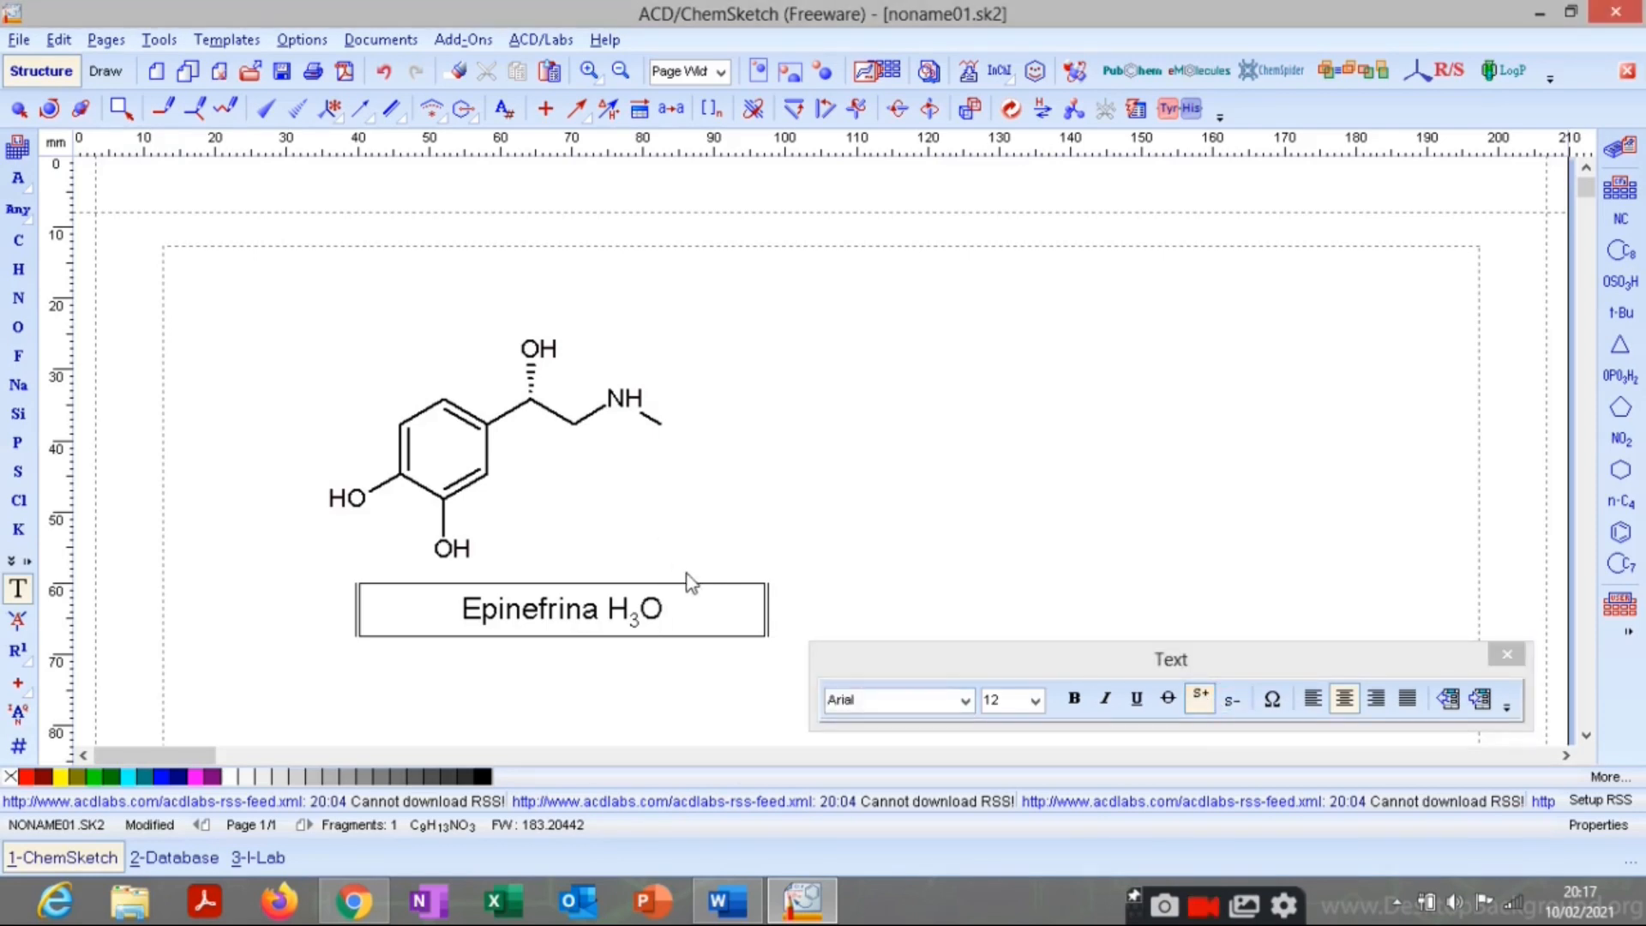
text(+)
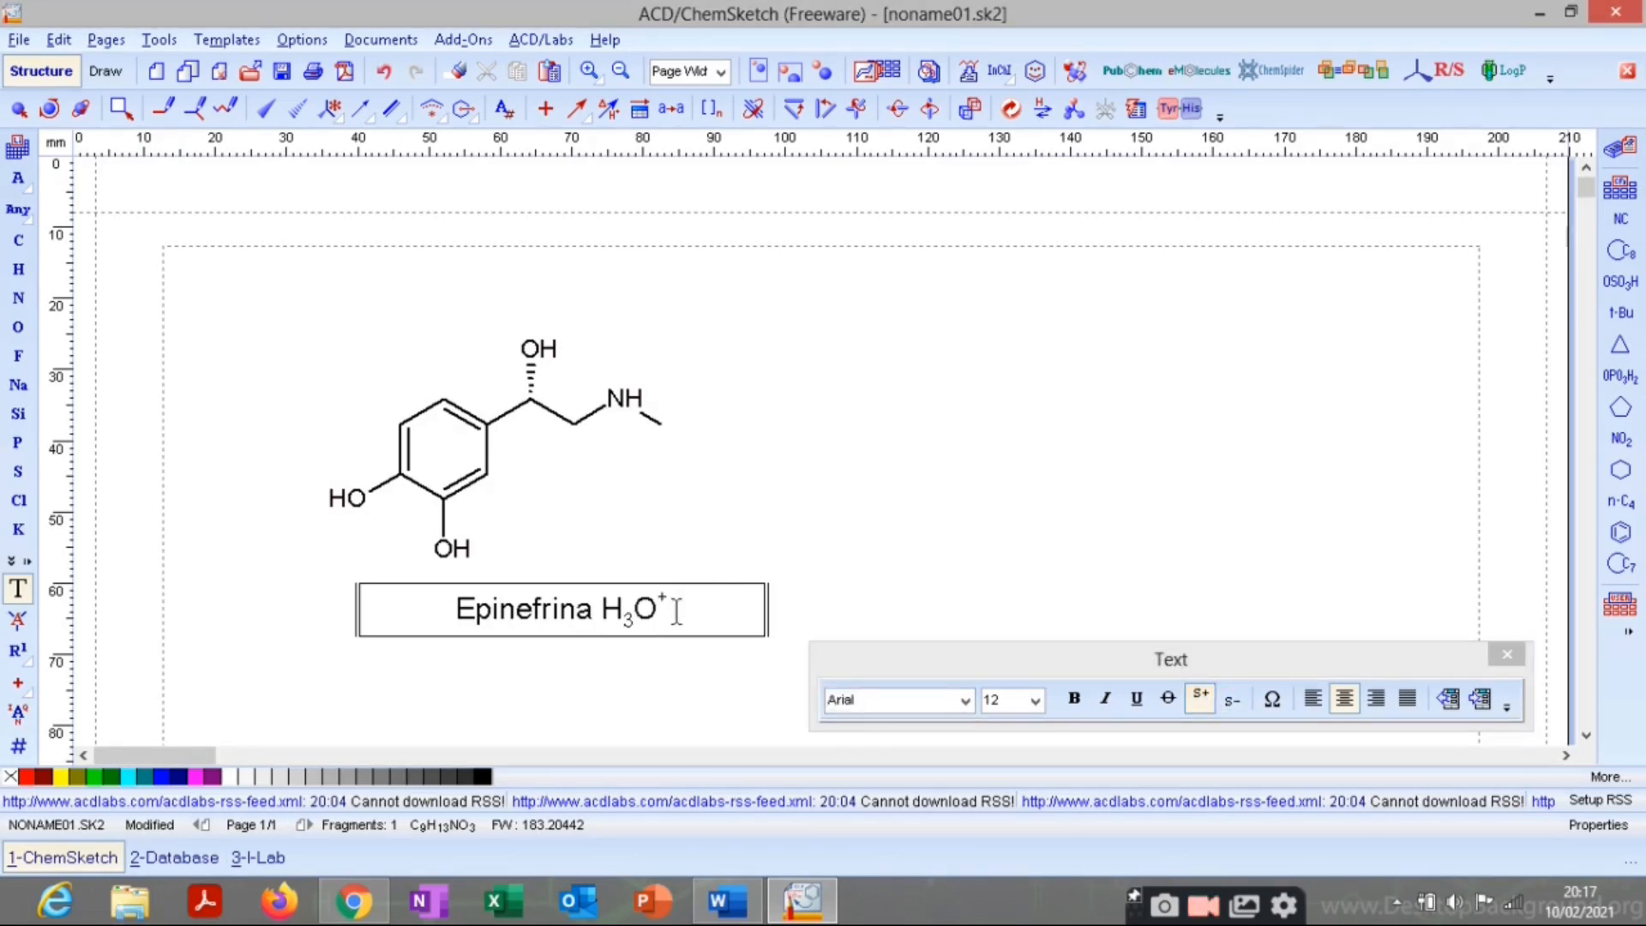
drag(669, 607, 707, 604)
click(454, 609)
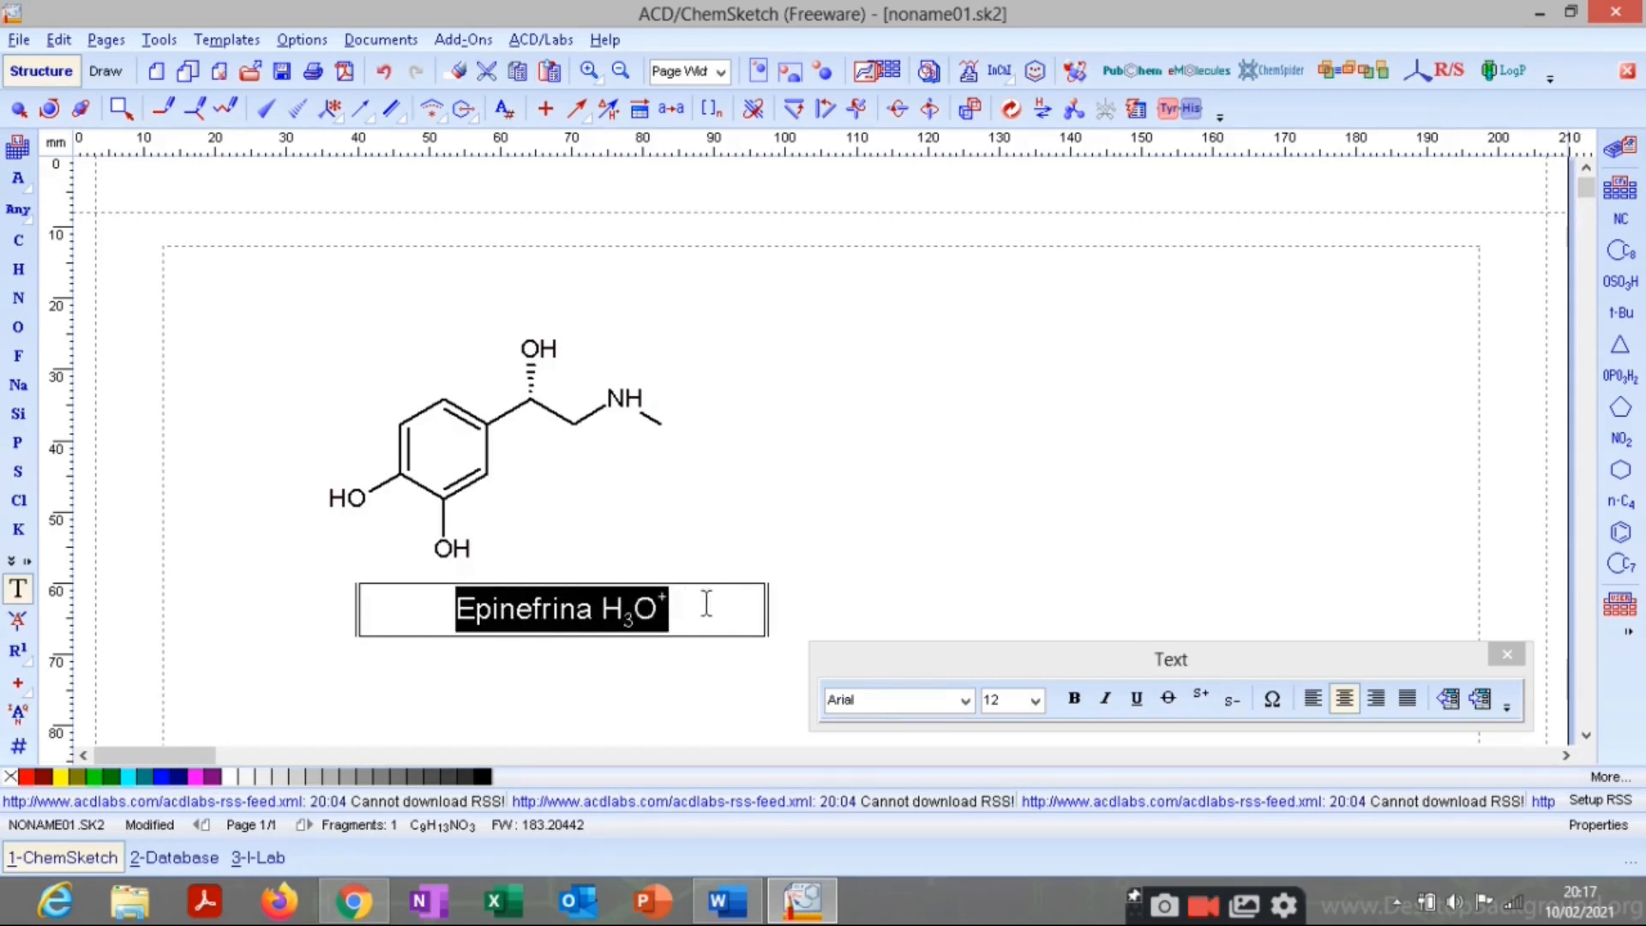
click(881, 586)
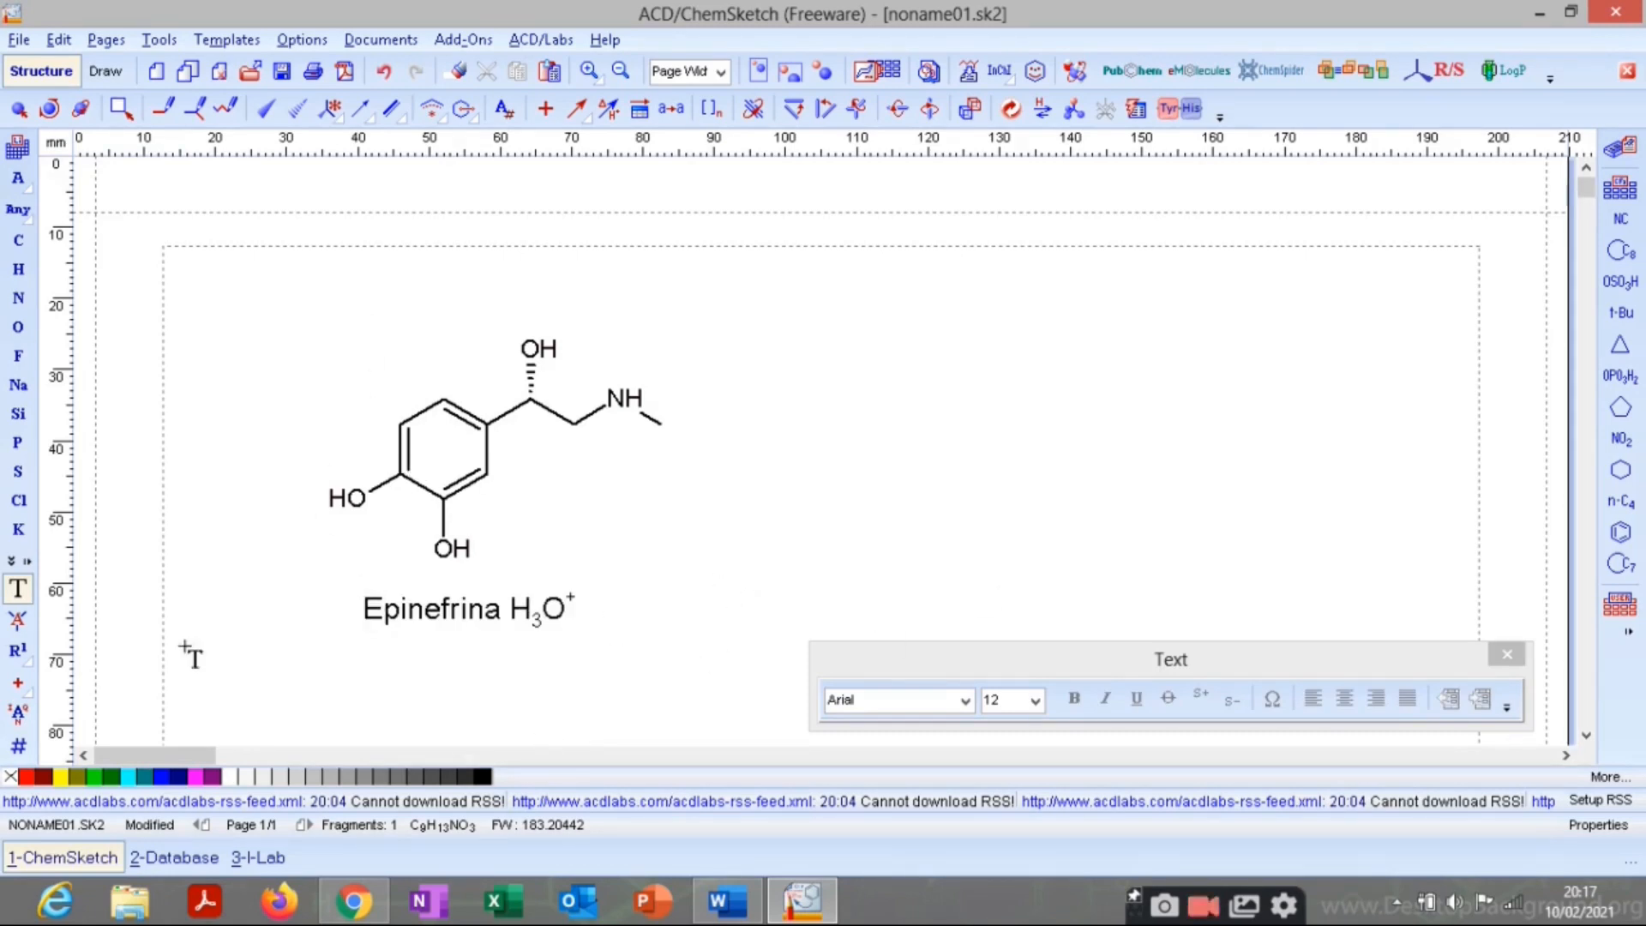
Delete the "Epinefrina" text label with its formula below the structure.
click(18, 109)
click(512, 630)
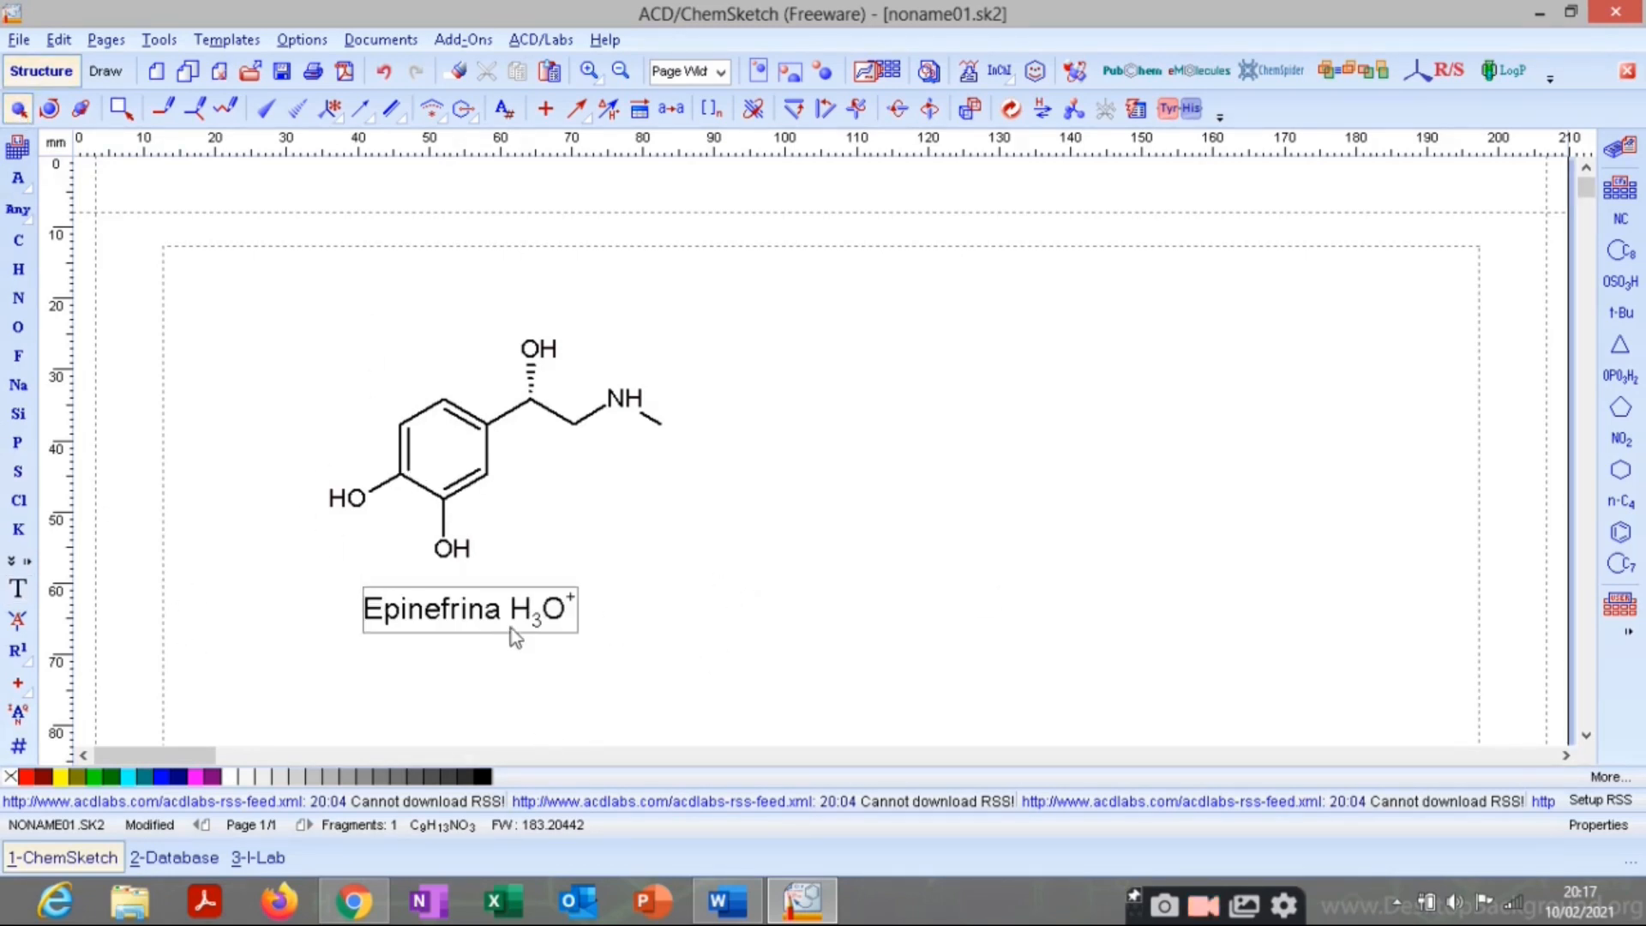
key(Delete)
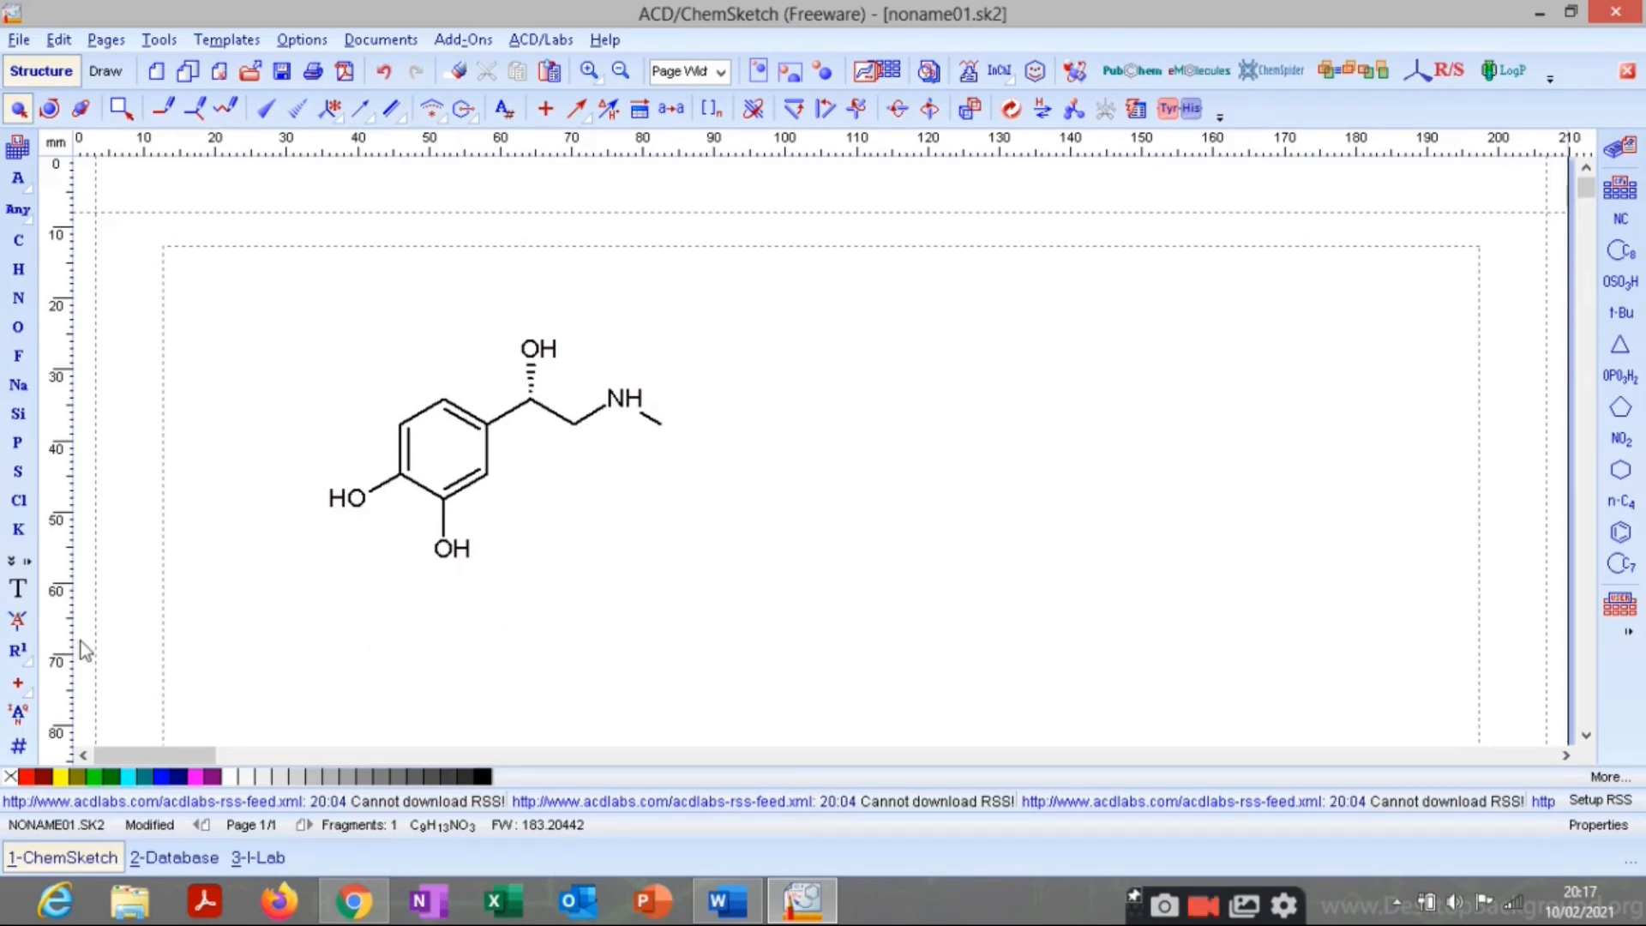
Replace the ring's lower-left hydroxyl with the radical label R and the hydroxyl directly below the ring with R¹.
click(19, 656)
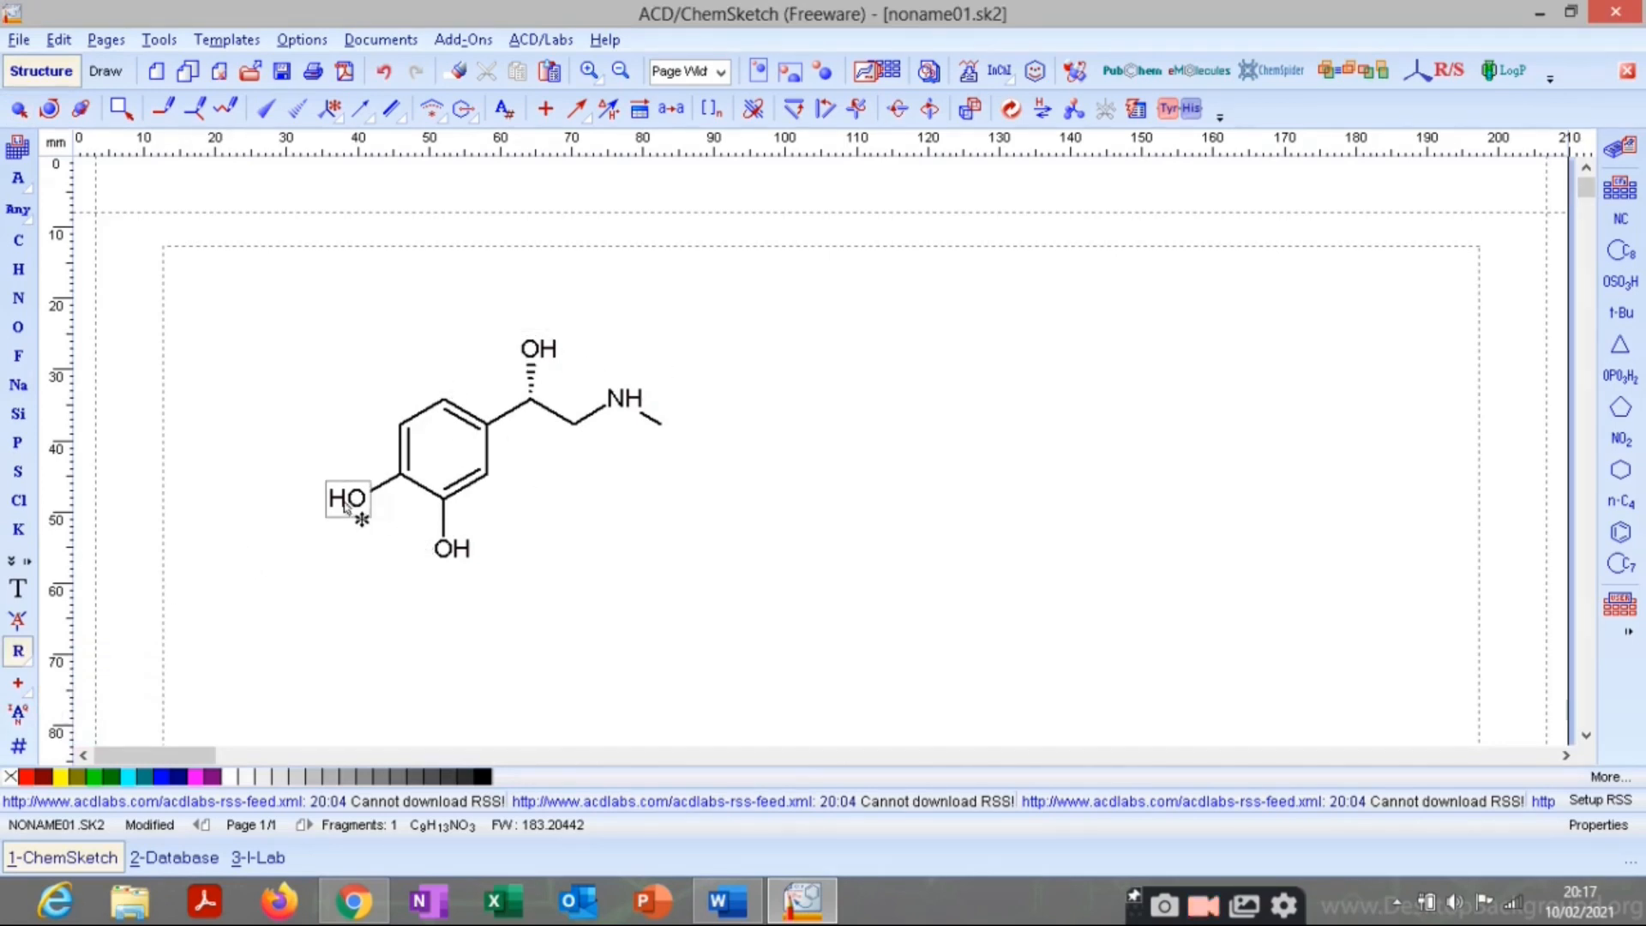
click(356, 504)
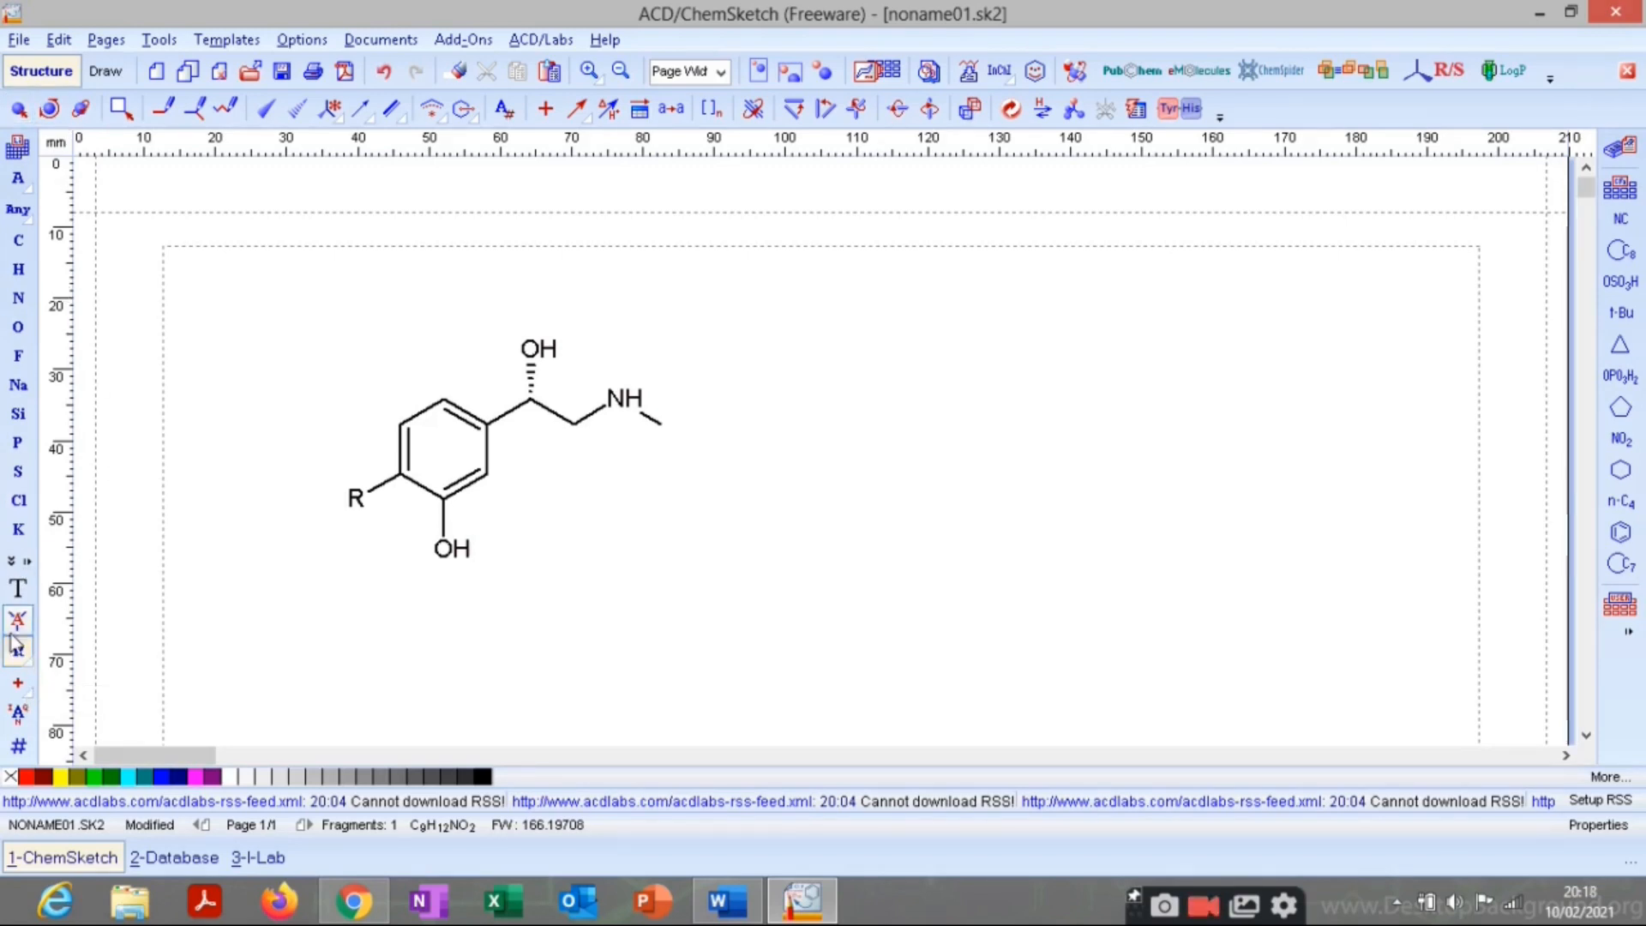
click(32, 677)
click(60, 676)
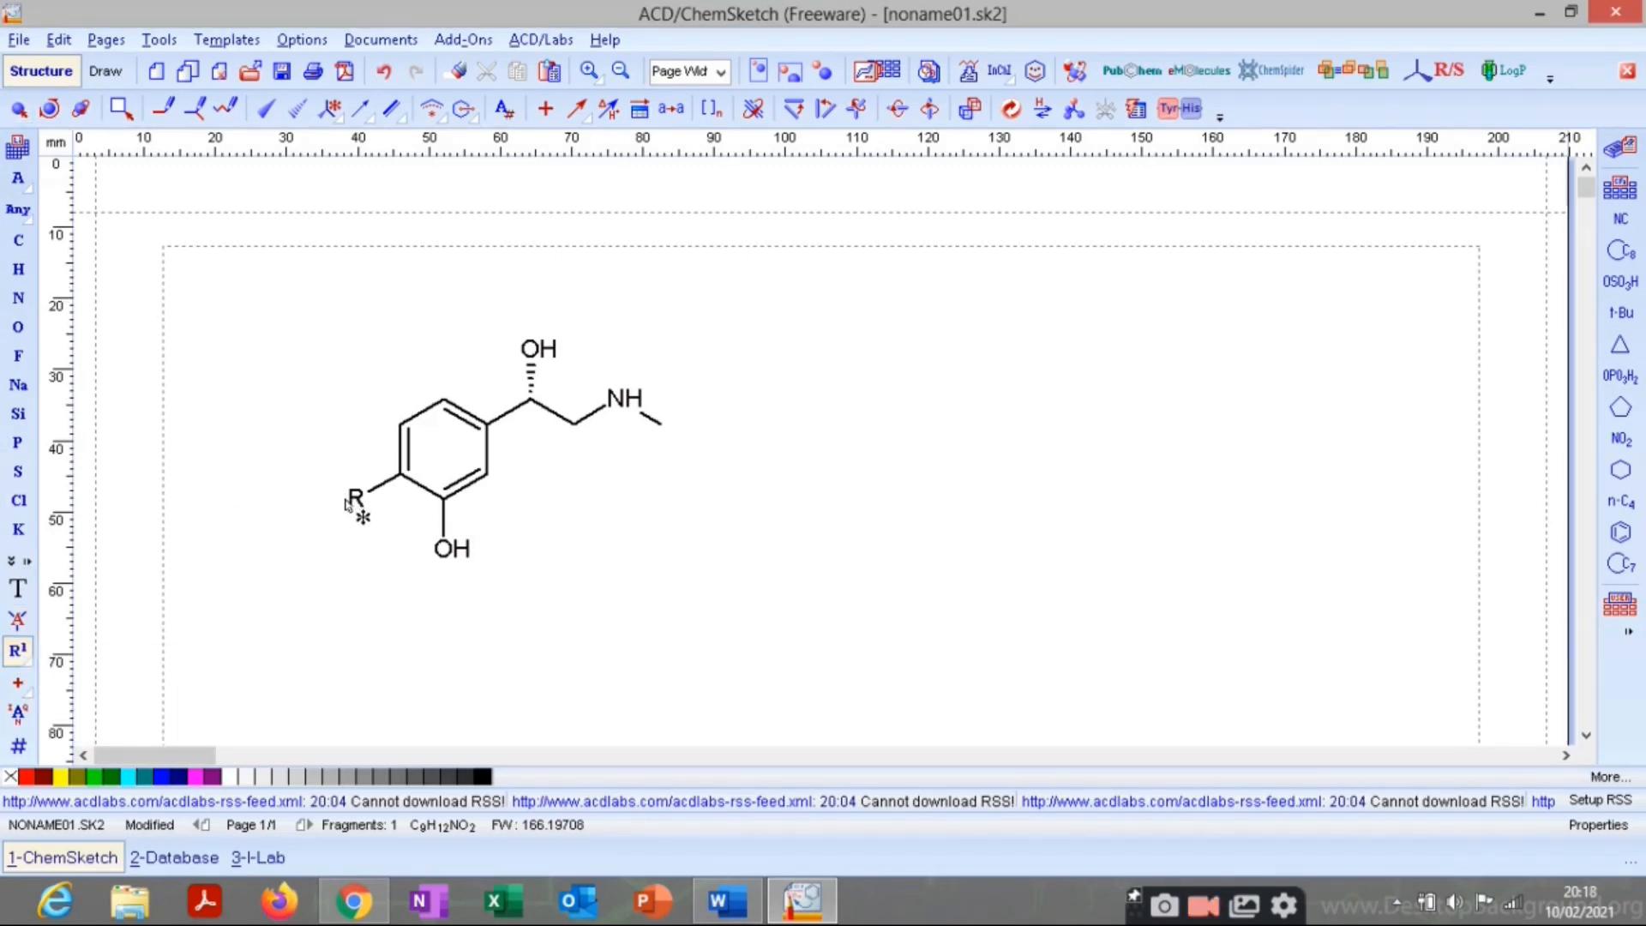
click(450, 550)
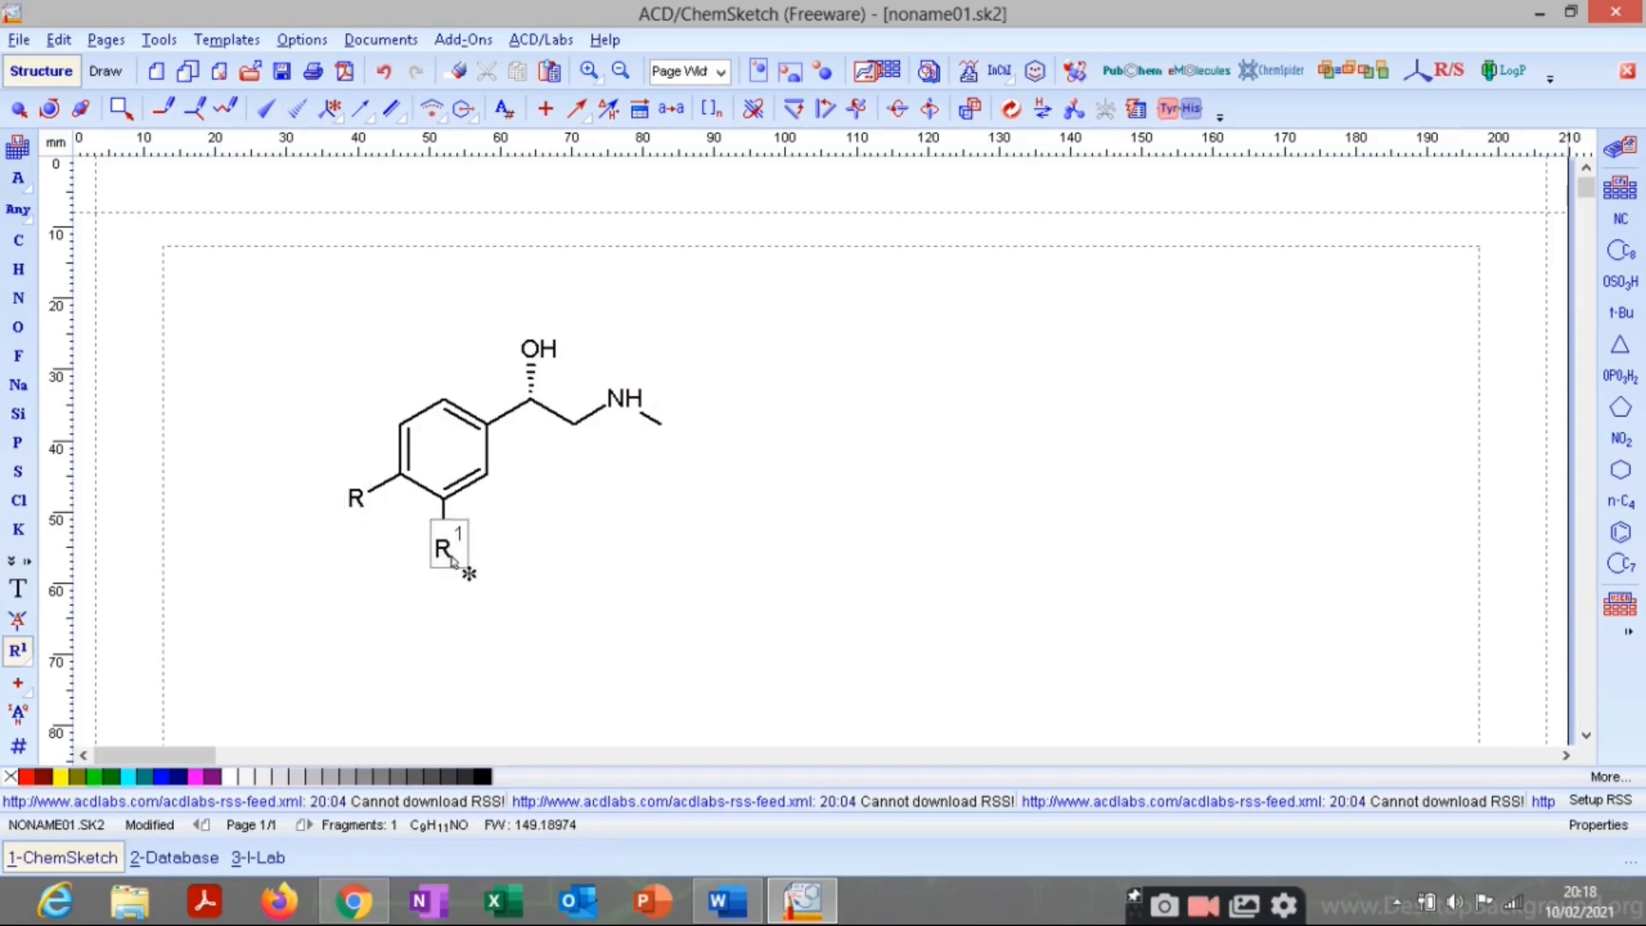
Change the ring's R substituent to a wavy attachment point and replace that with an asterisk.
click(38, 669)
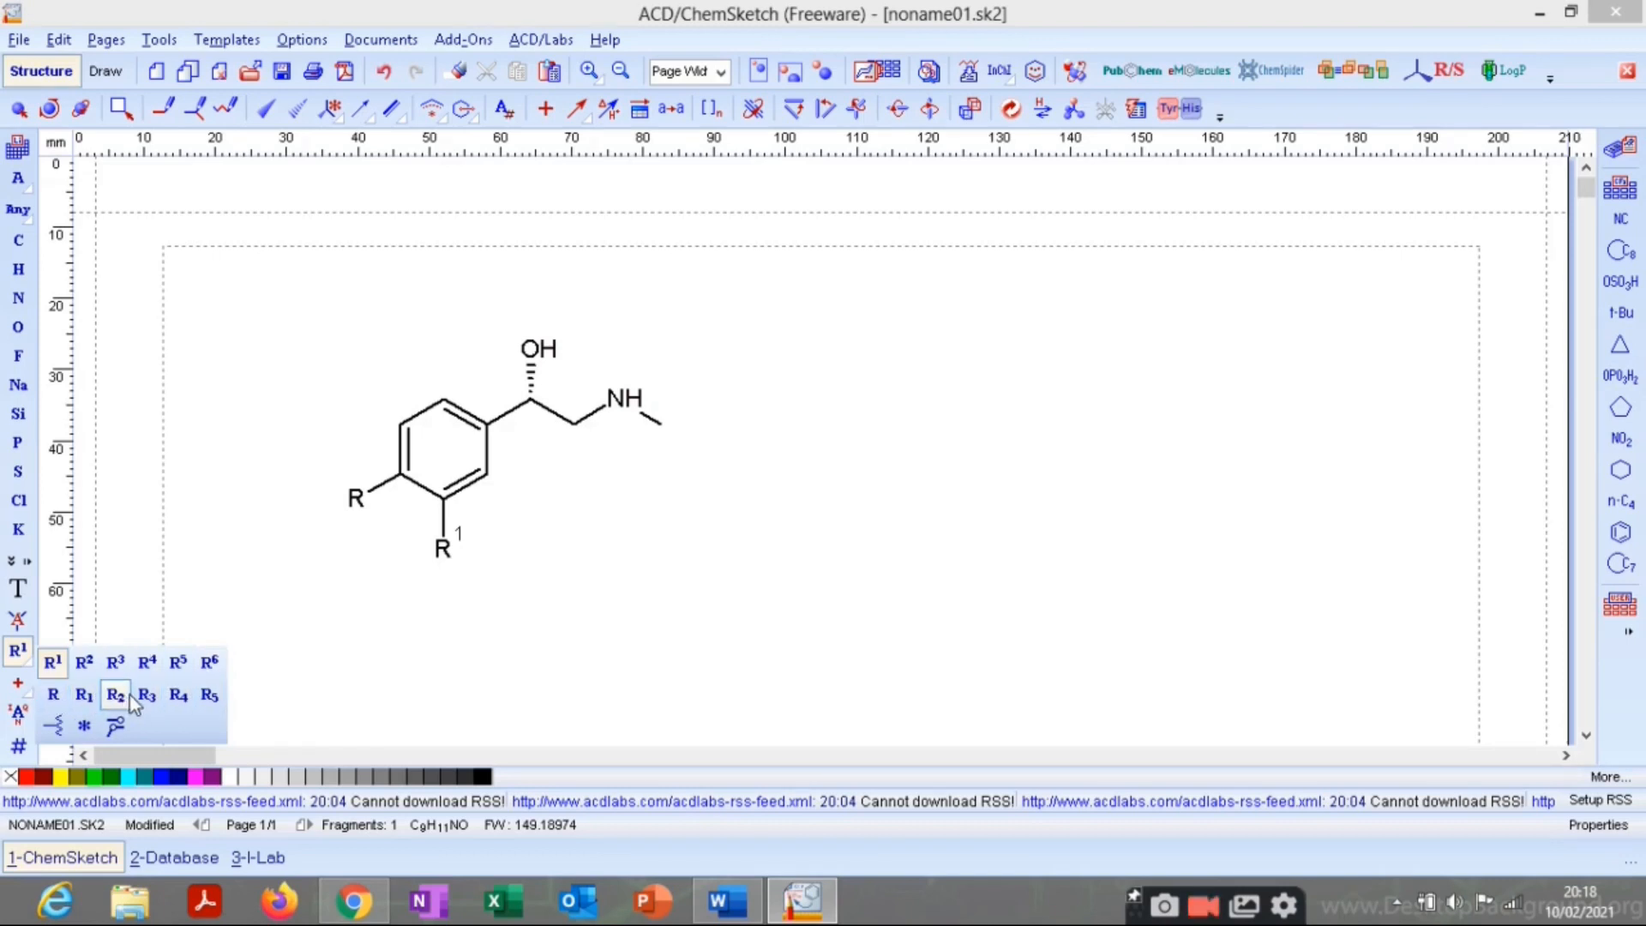
click(53, 725)
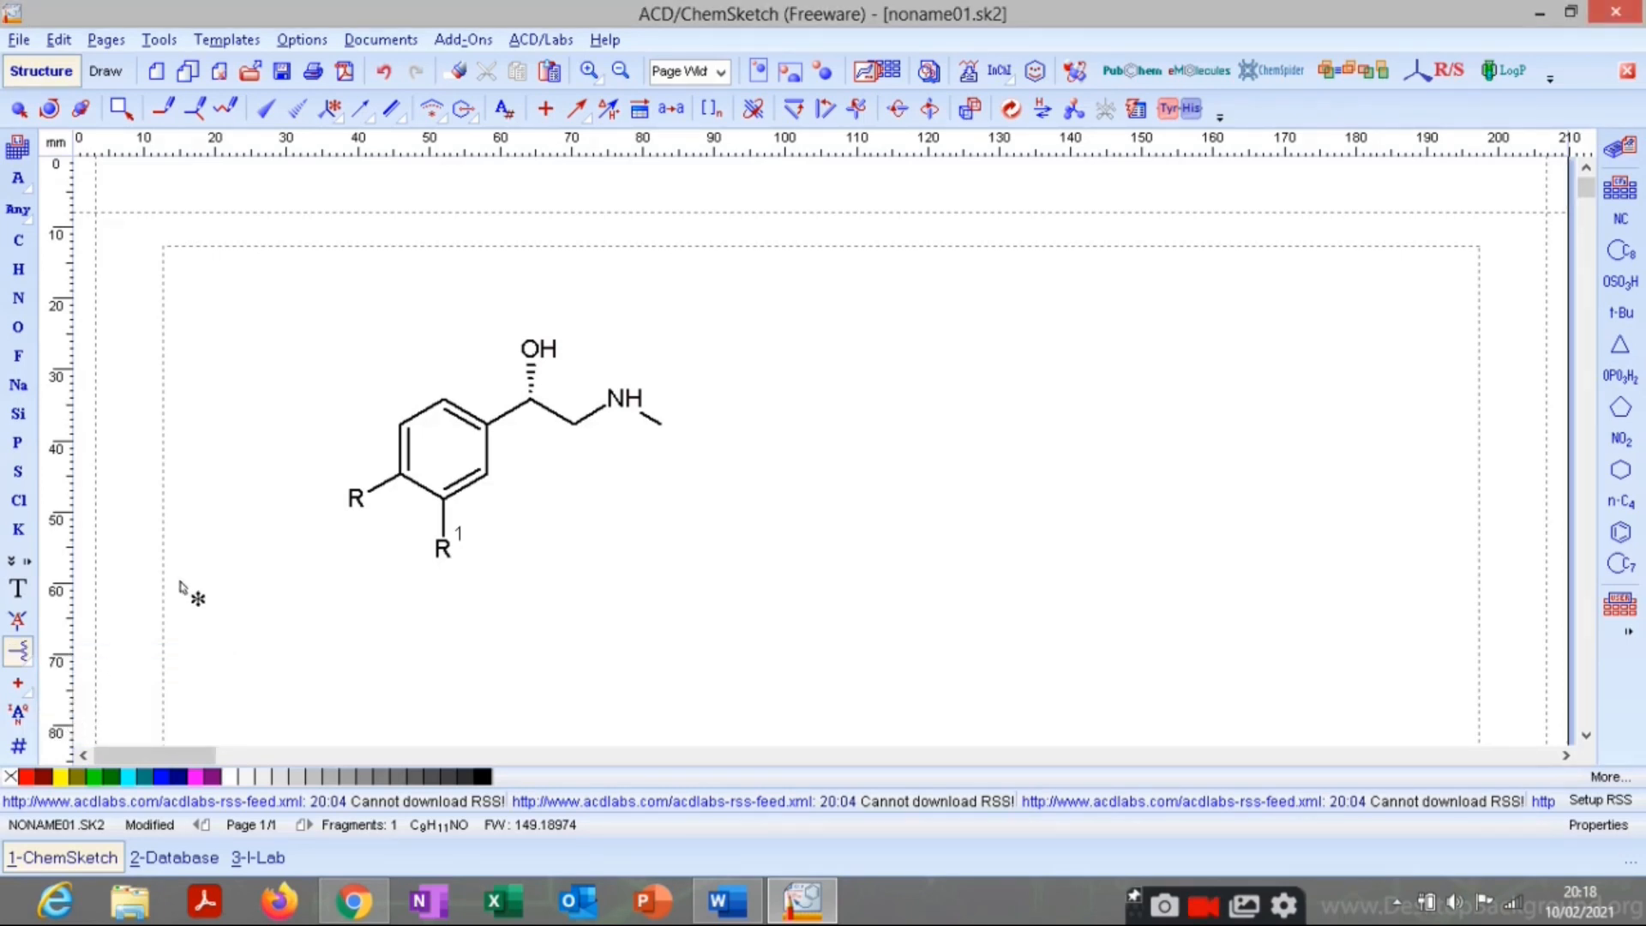
click(348, 509)
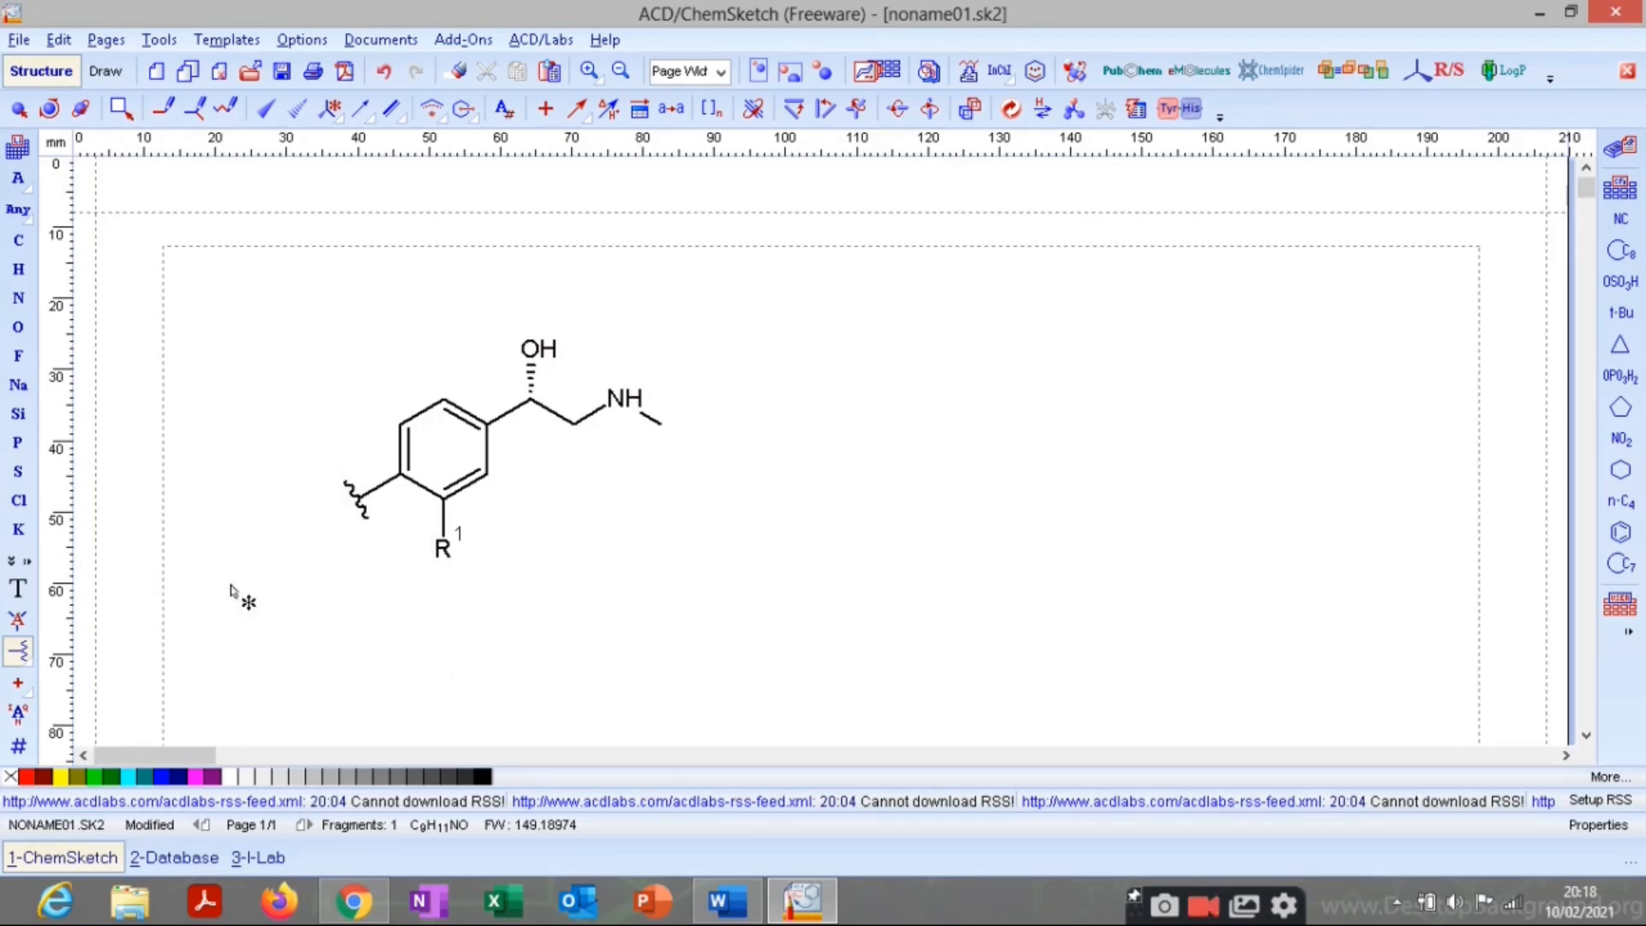
click(18, 653)
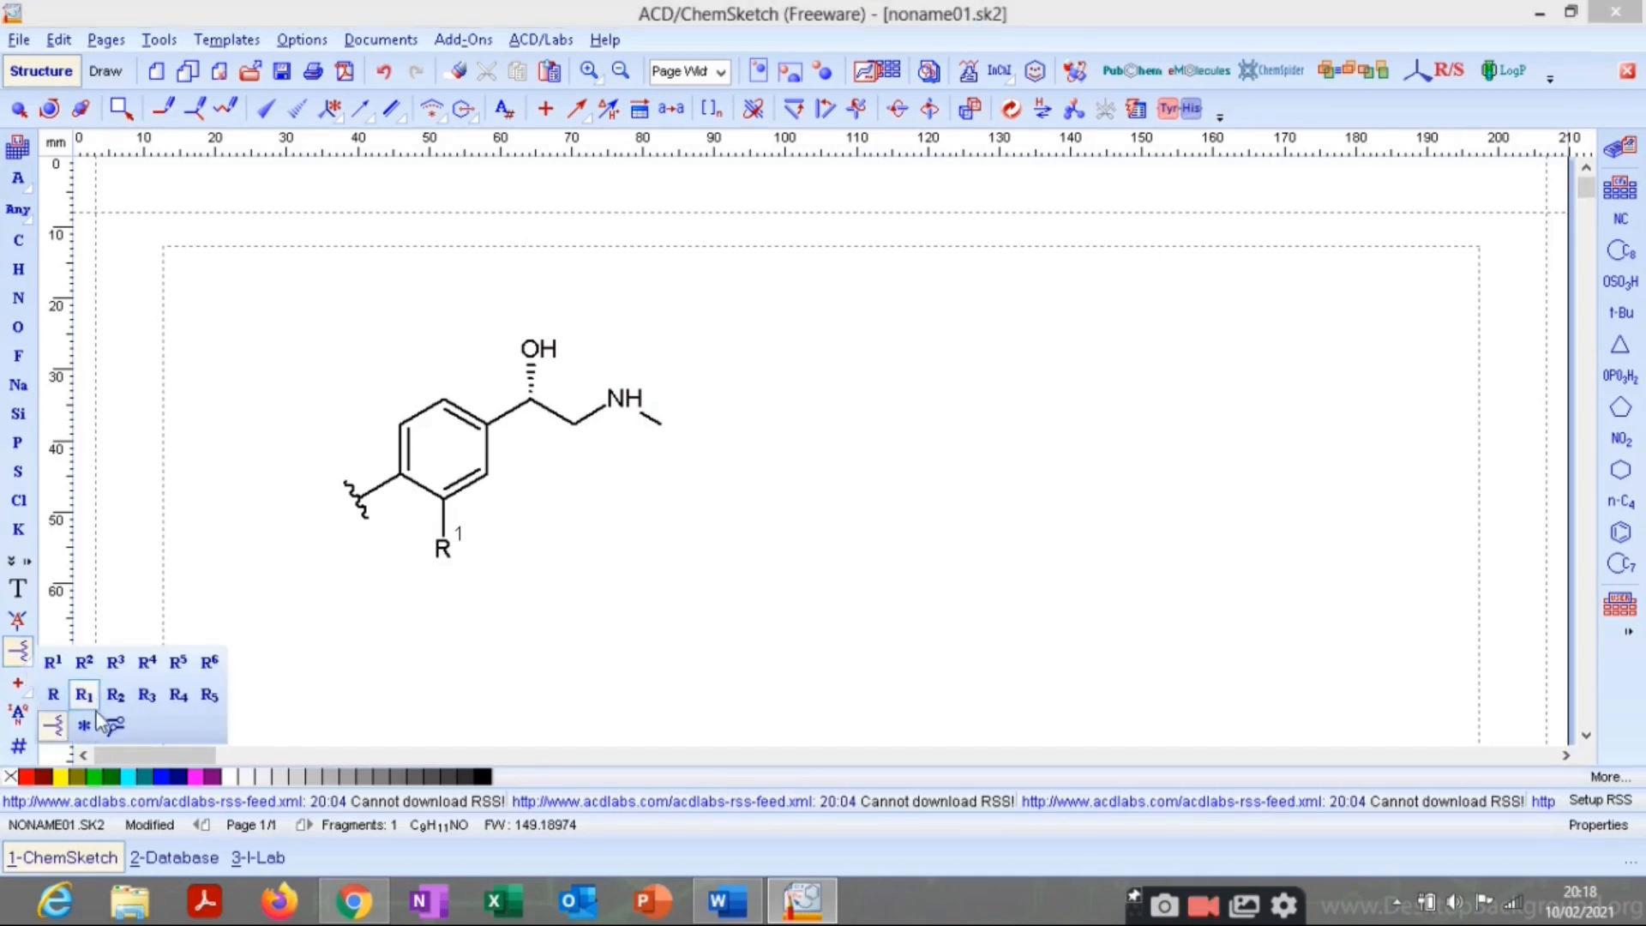
click(86, 727)
click(355, 511)
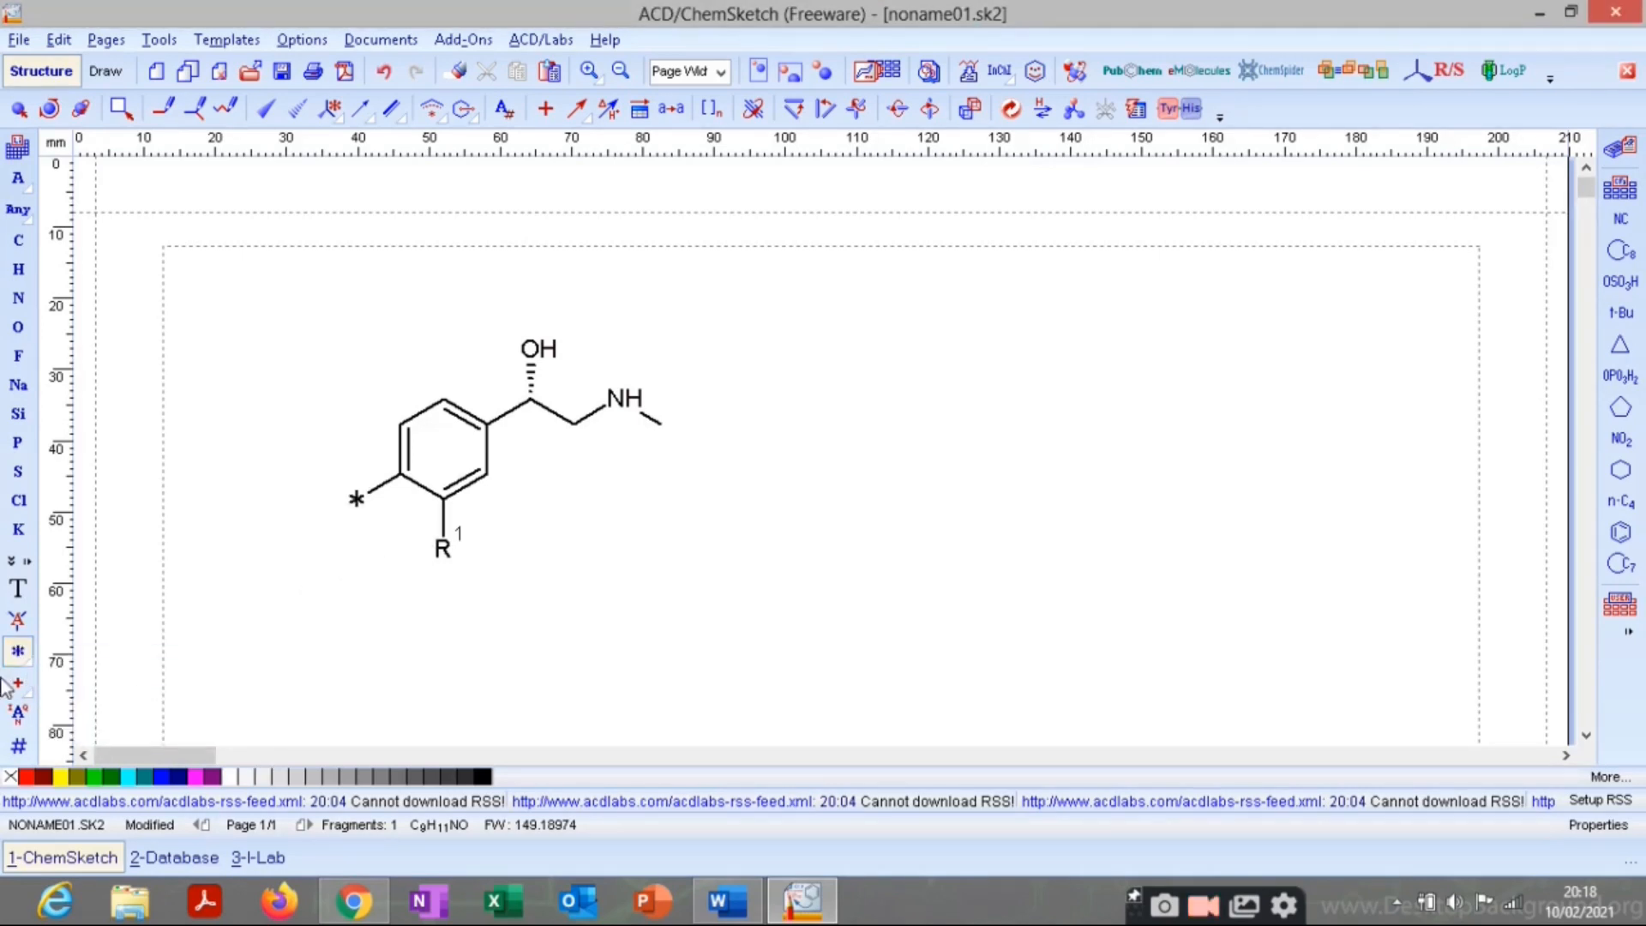
Replace the asterisk substituent on the ring with the radical label R.
click(30, 660)
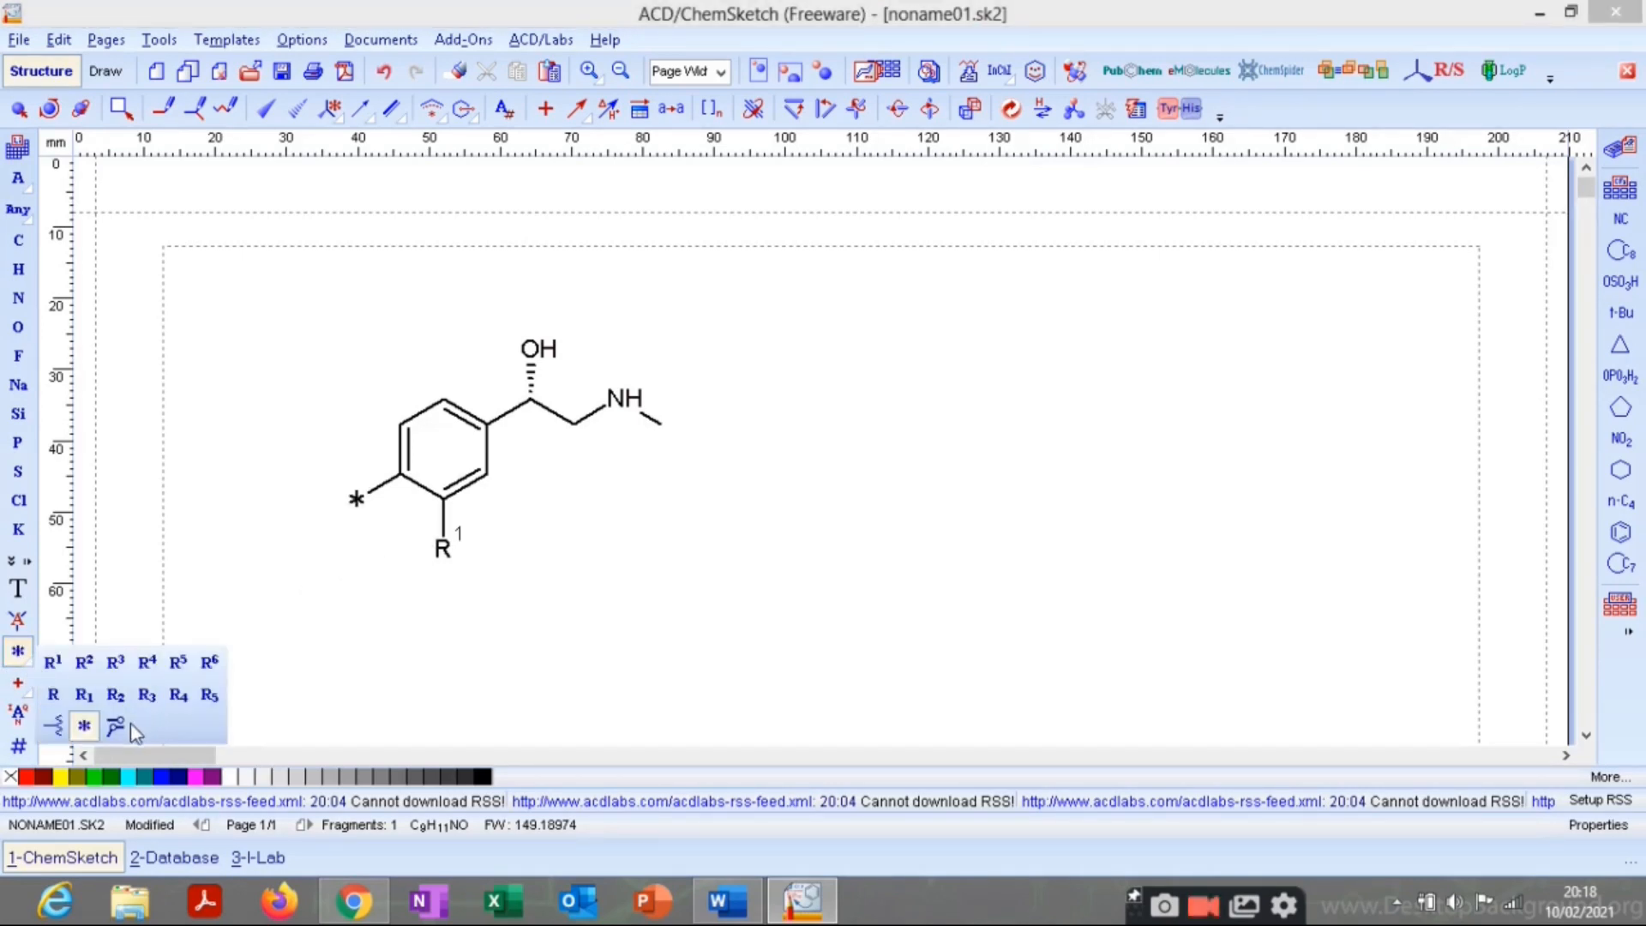
click(55, 696)
click(356, 506)
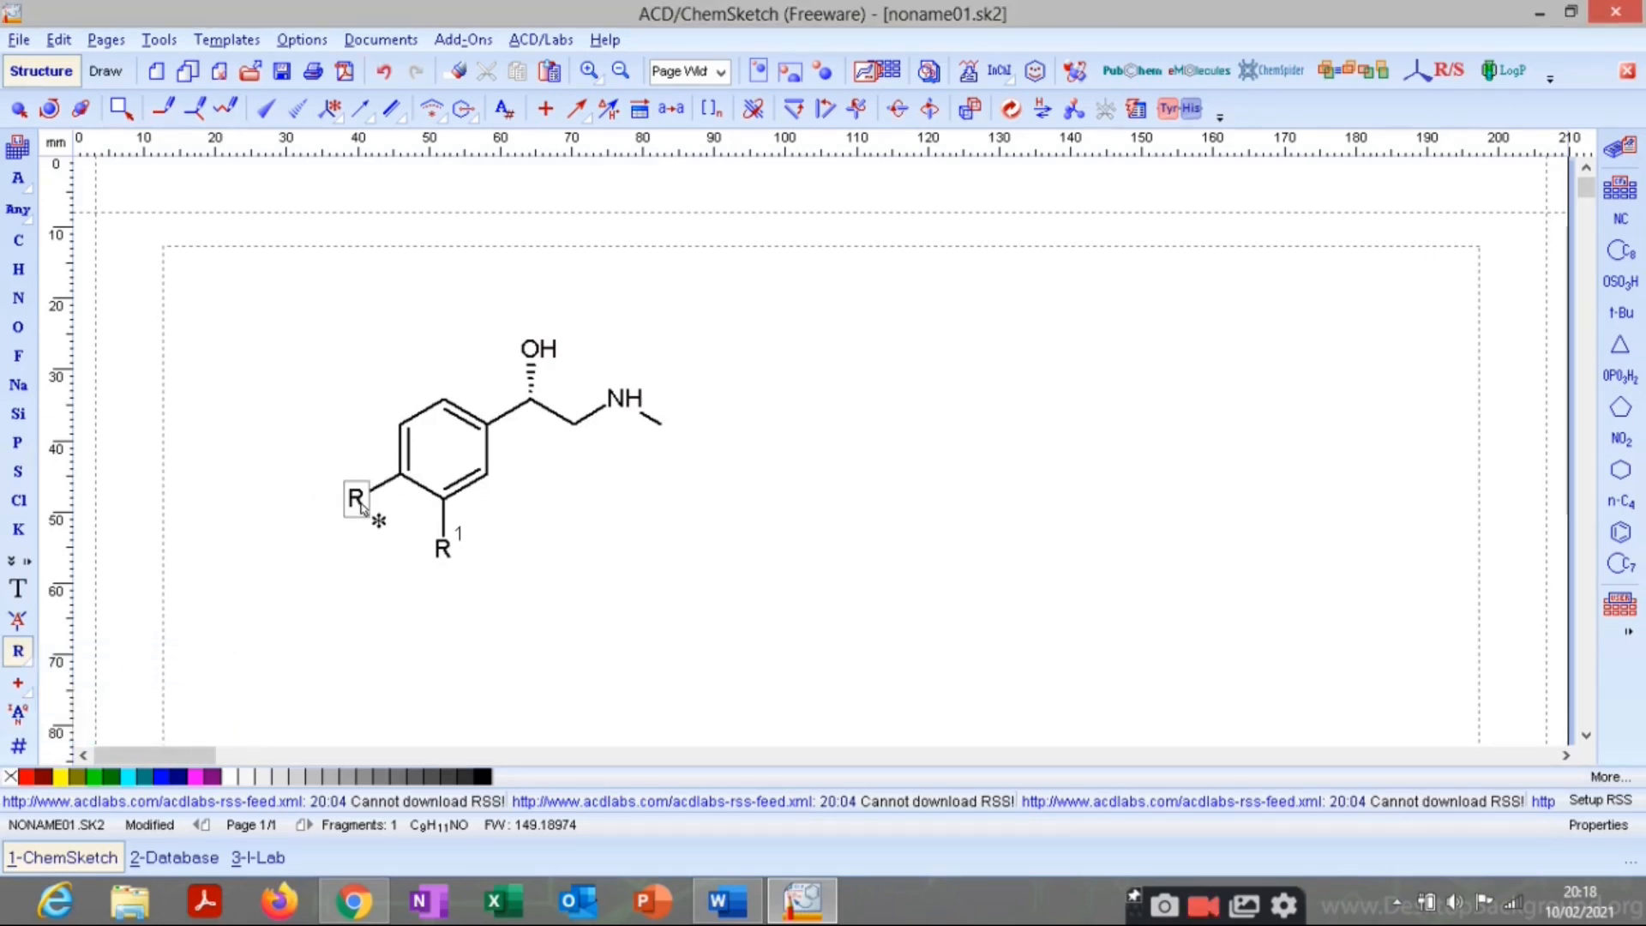
Add a positive charge to the side chain's hydroxyl oxygen and to its amine nitrogen.
click(18, 686)
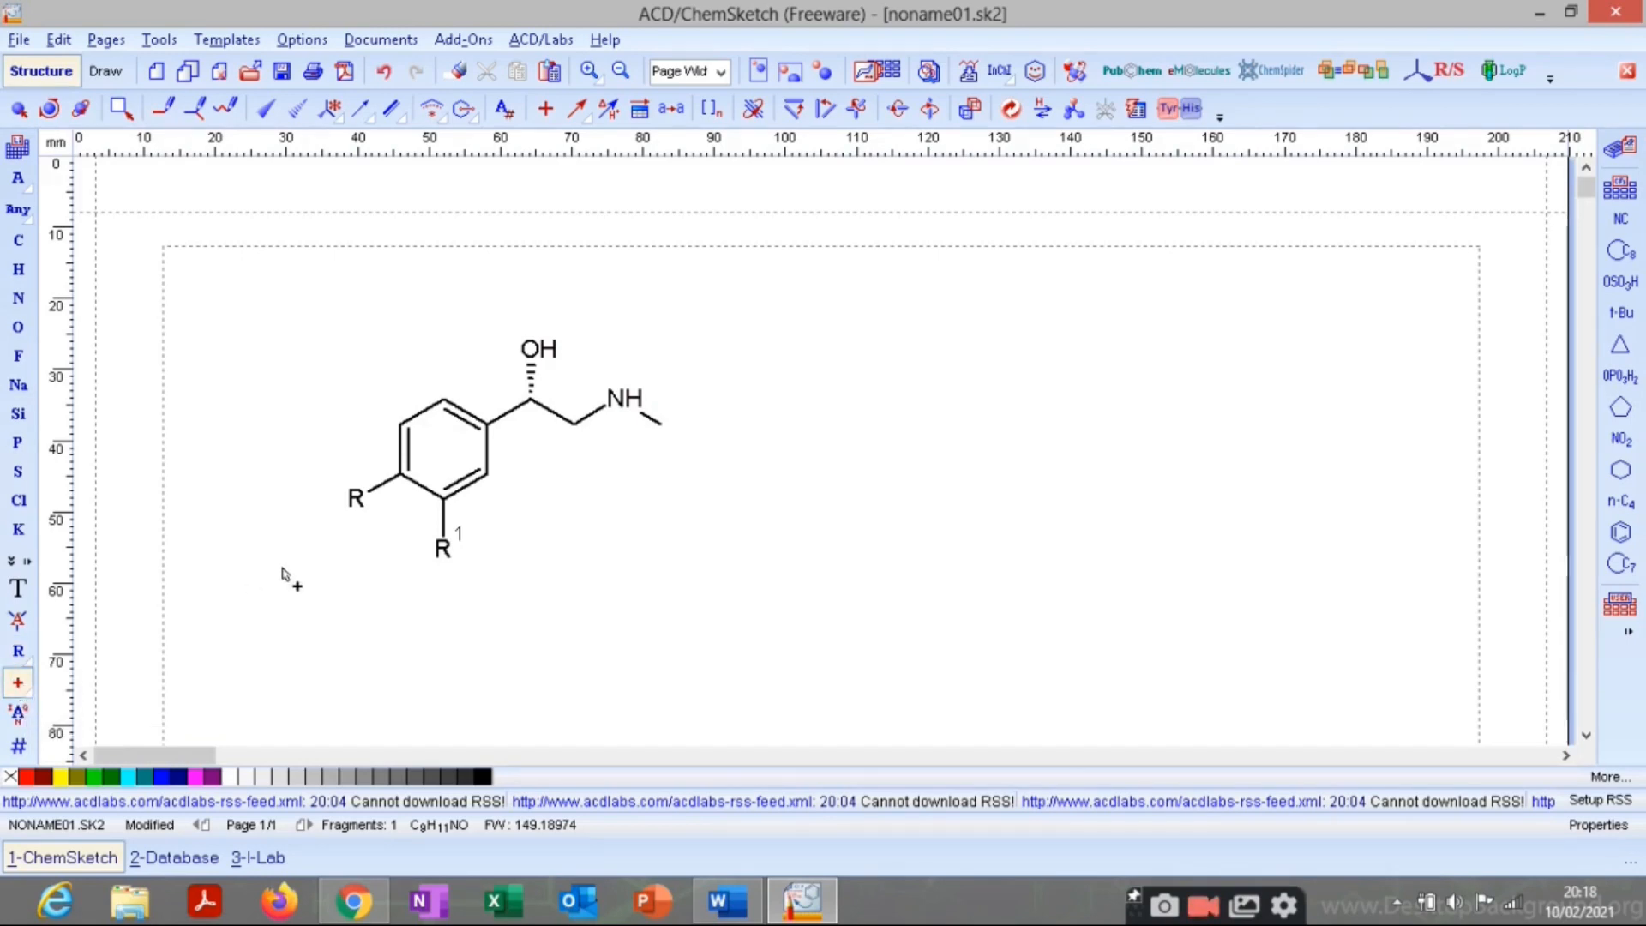
click(30, 694)
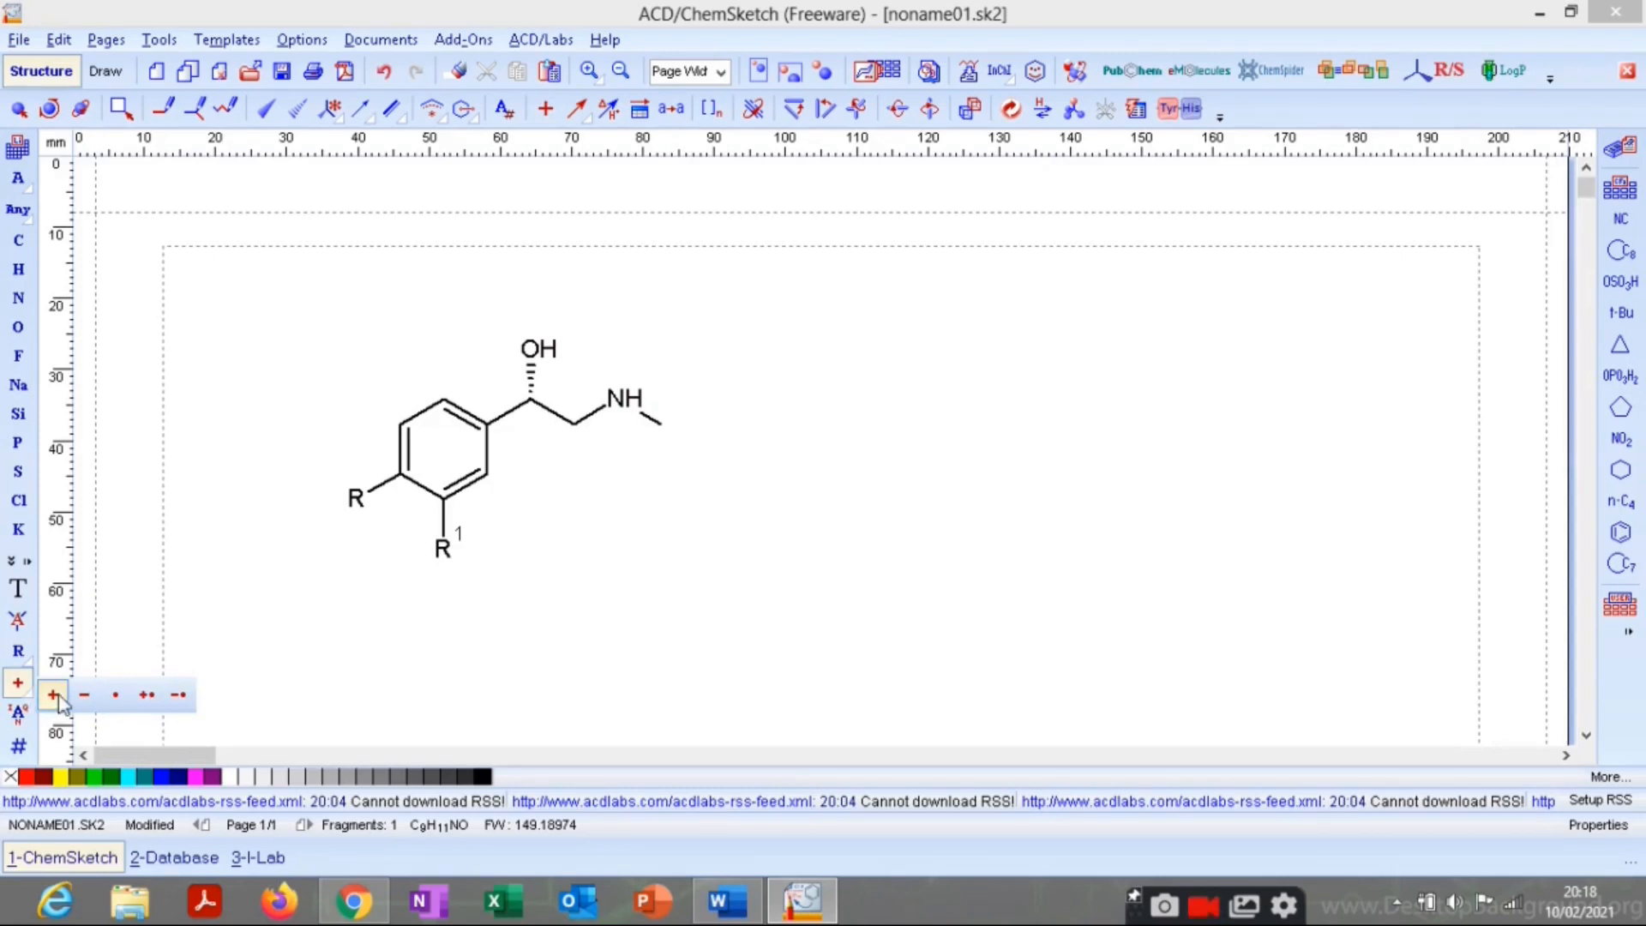
click(553, 345)
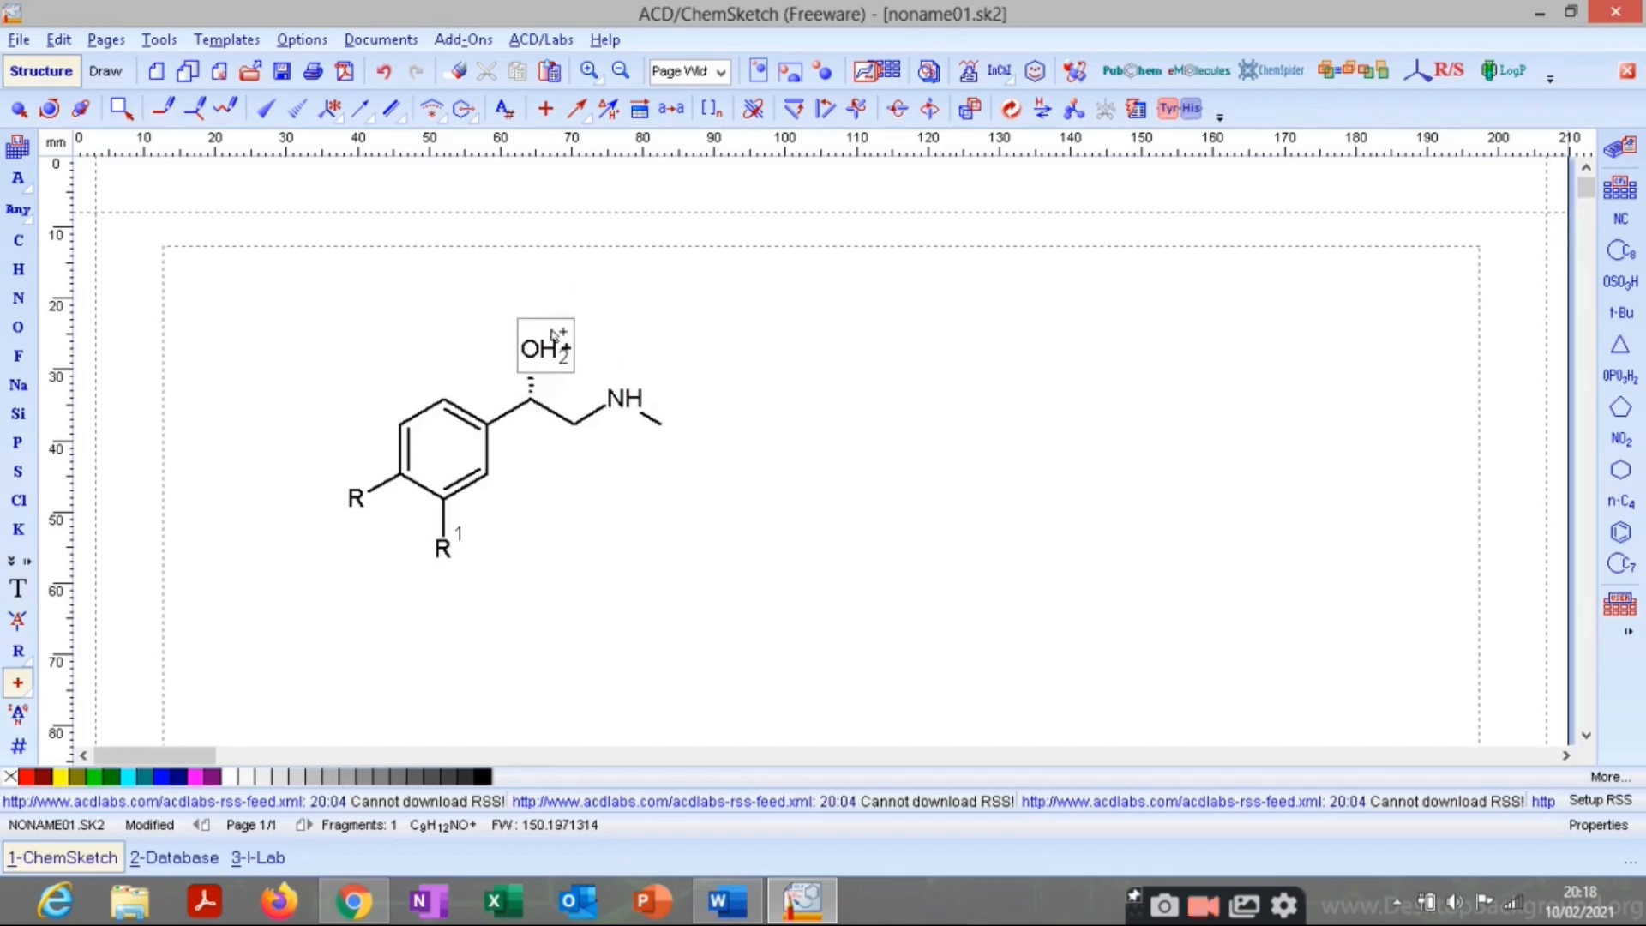
click(626, 398)
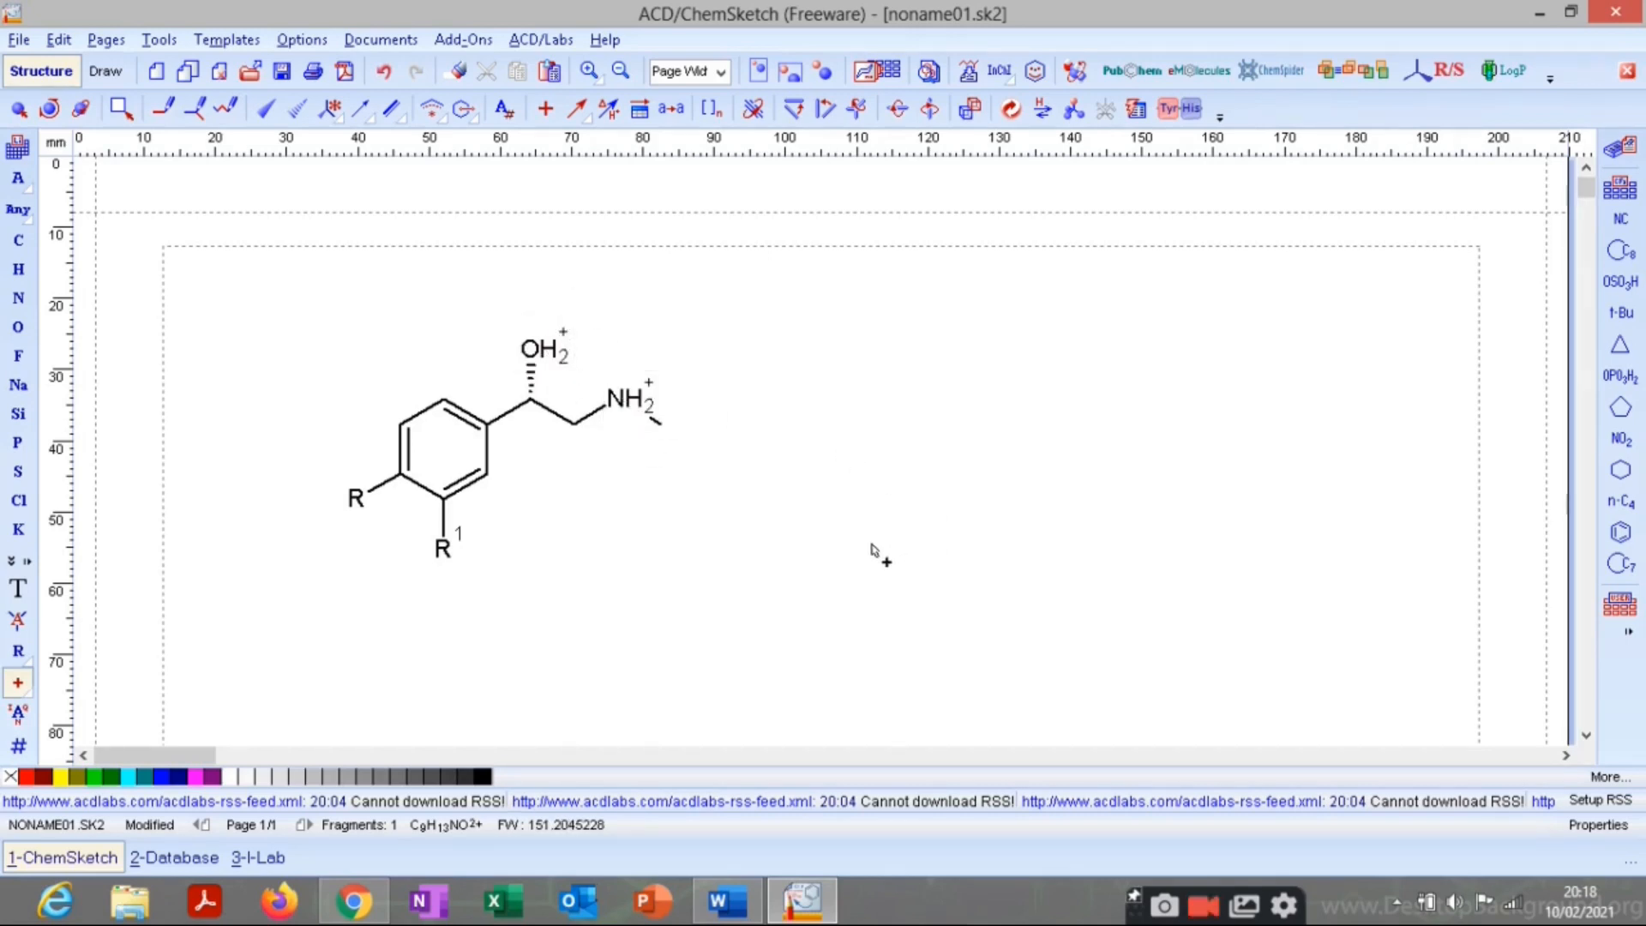
Undo the positive charges on the side chain's hydroxyl oxygen and amine nitrogen.
key(ctrl+z)
key(ctrl+z)
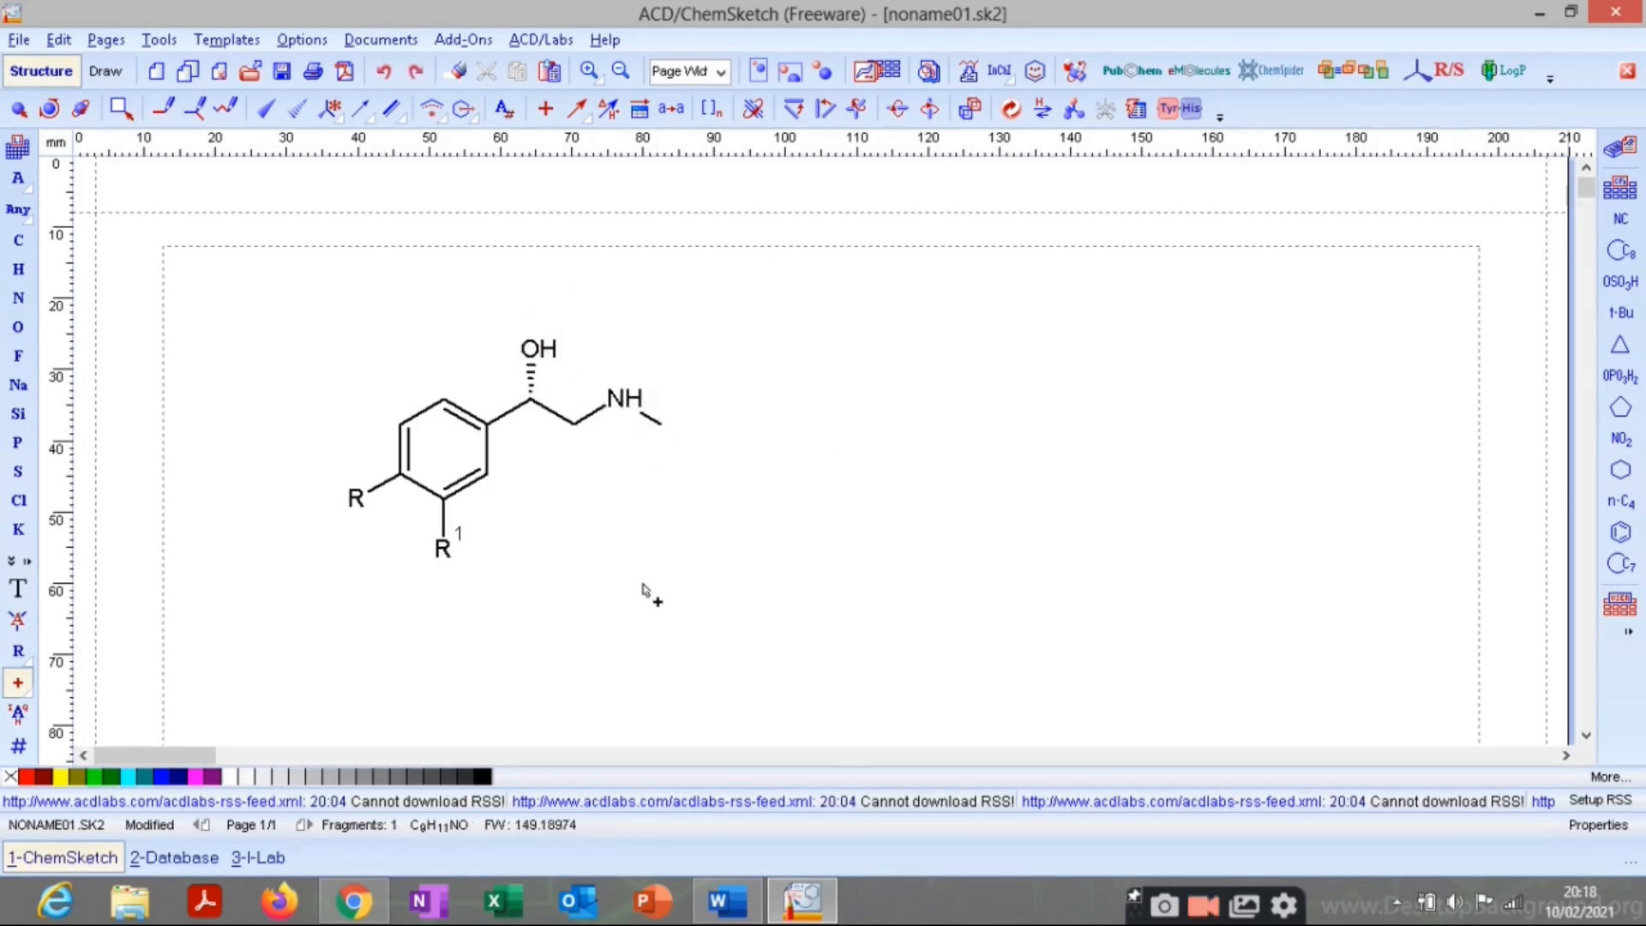
Try a negative charge on the side chain's hydroxyl oxygen and on its amine nitrogen, and undo both.
click(17, 682)
click(90, 696)
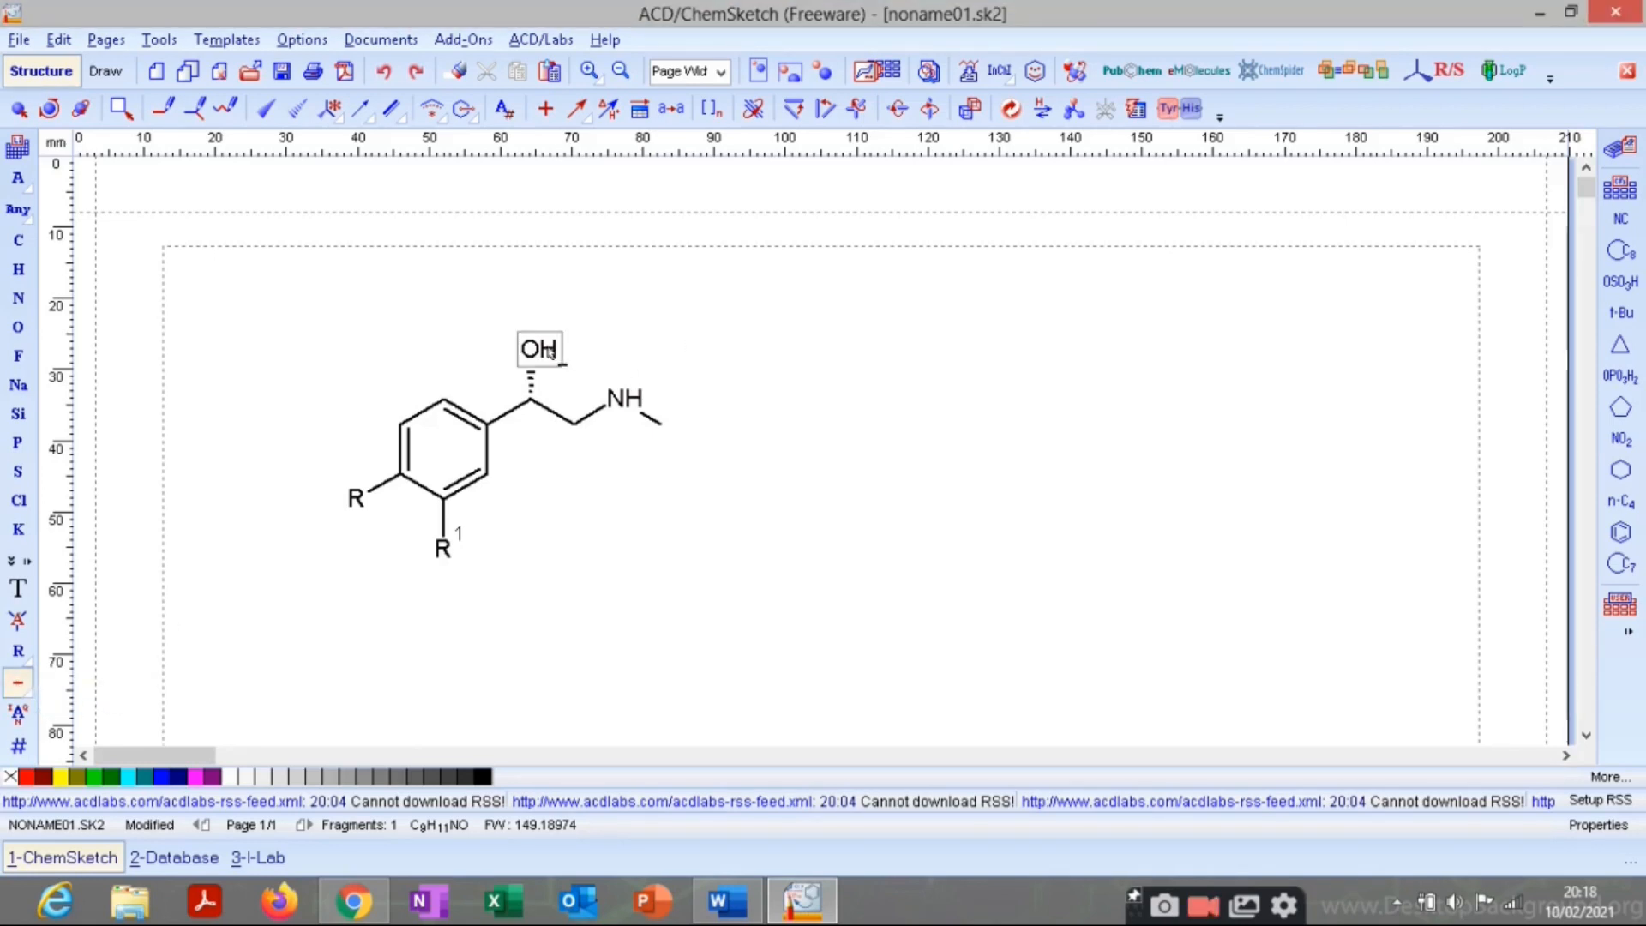
click(549, 351)
click(620, 402)
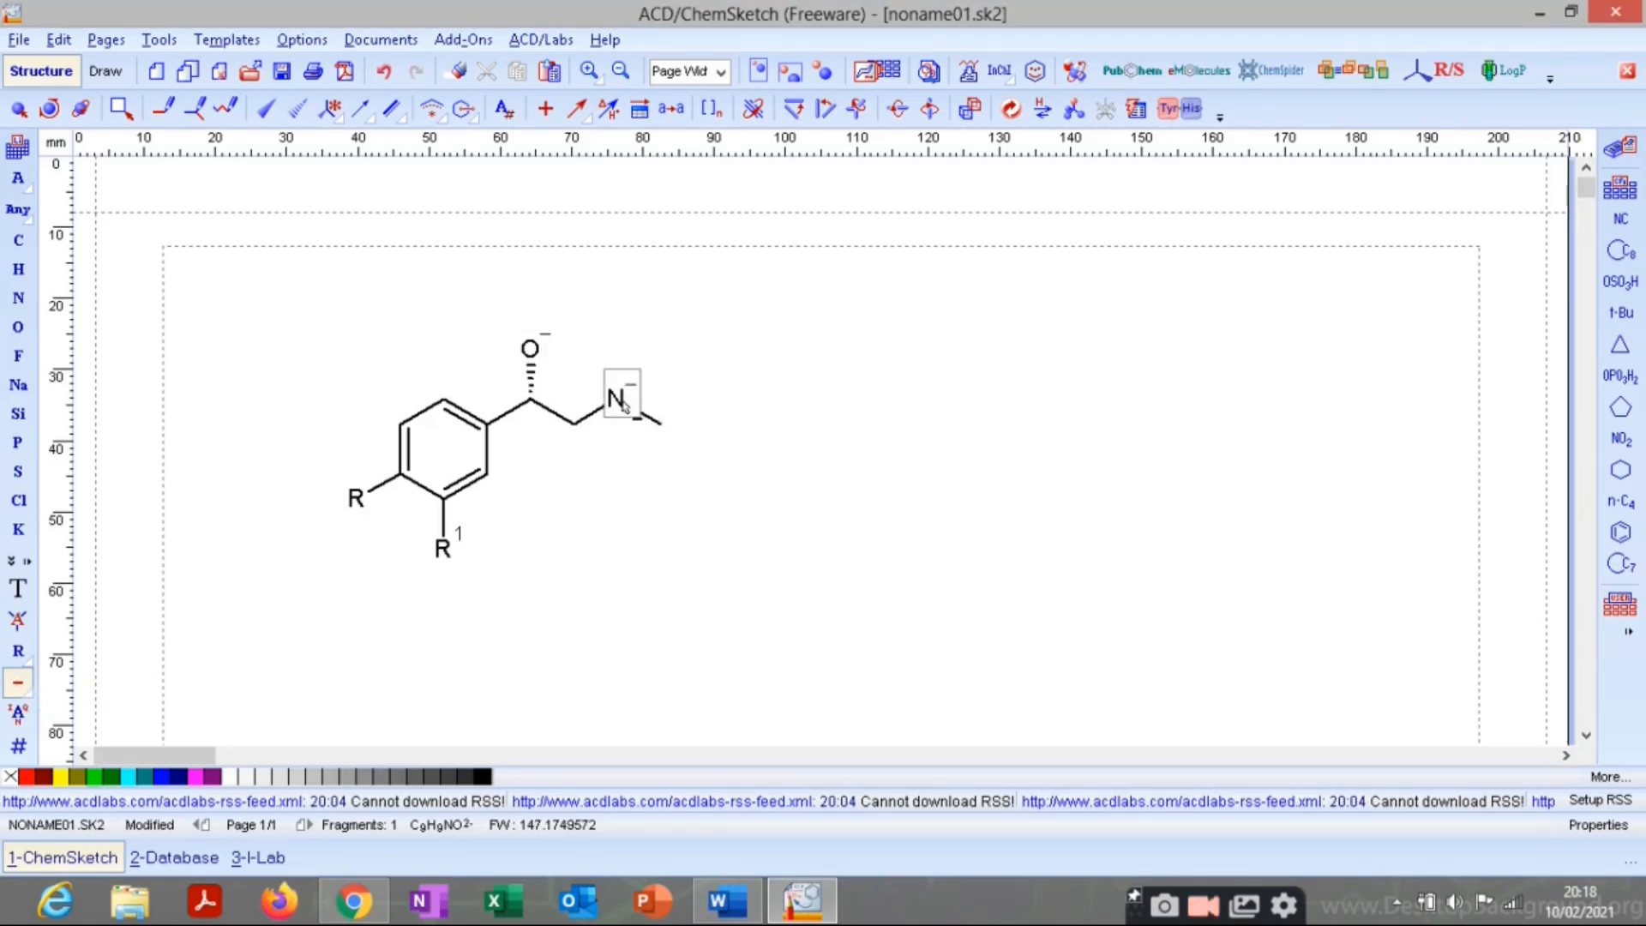
key(ctrl+z)
key(ctrl+z)
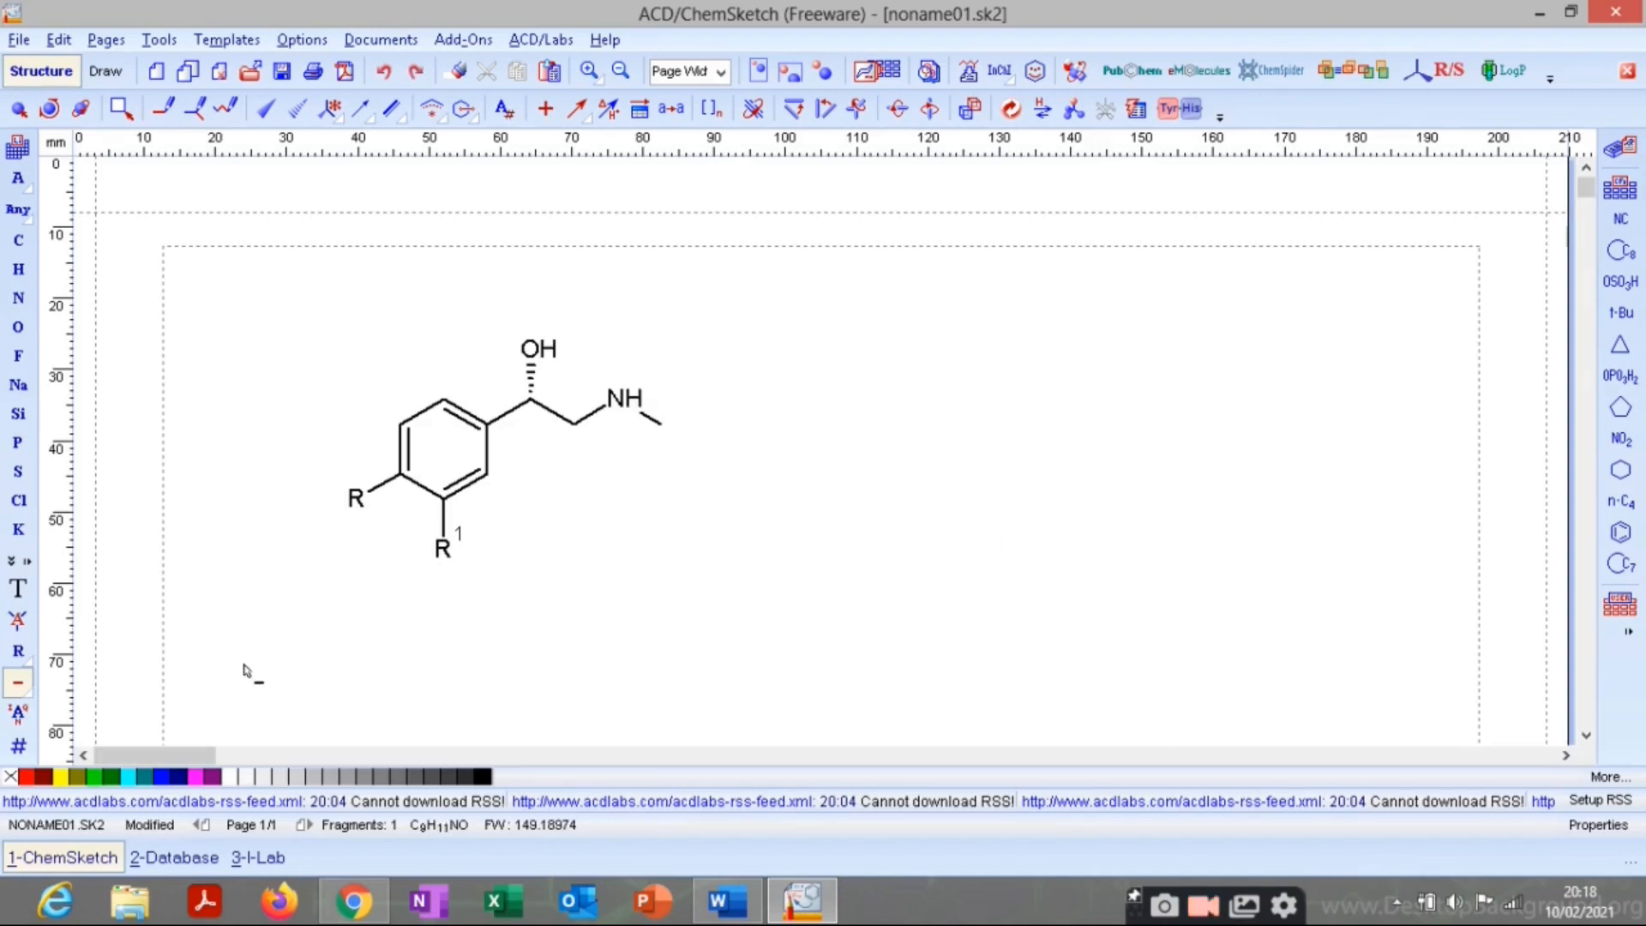
Try a single radical dot on the side chain's hydroxyl oxygen and undo it.
click(26, 695)
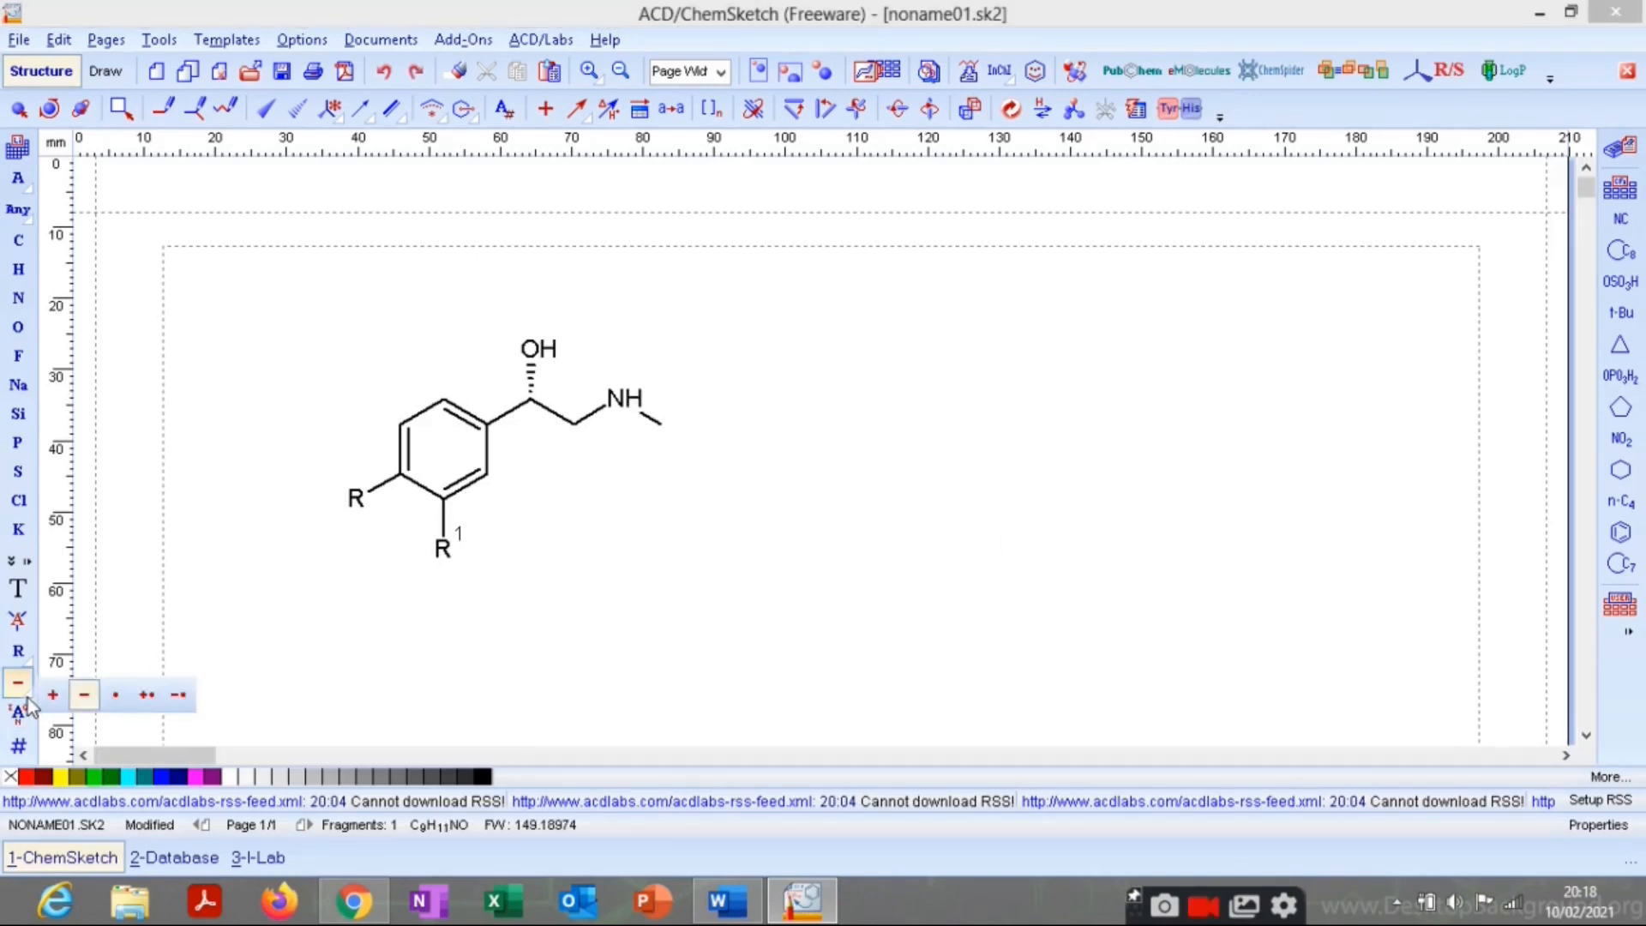
click(109, 699)
click(549, 348)
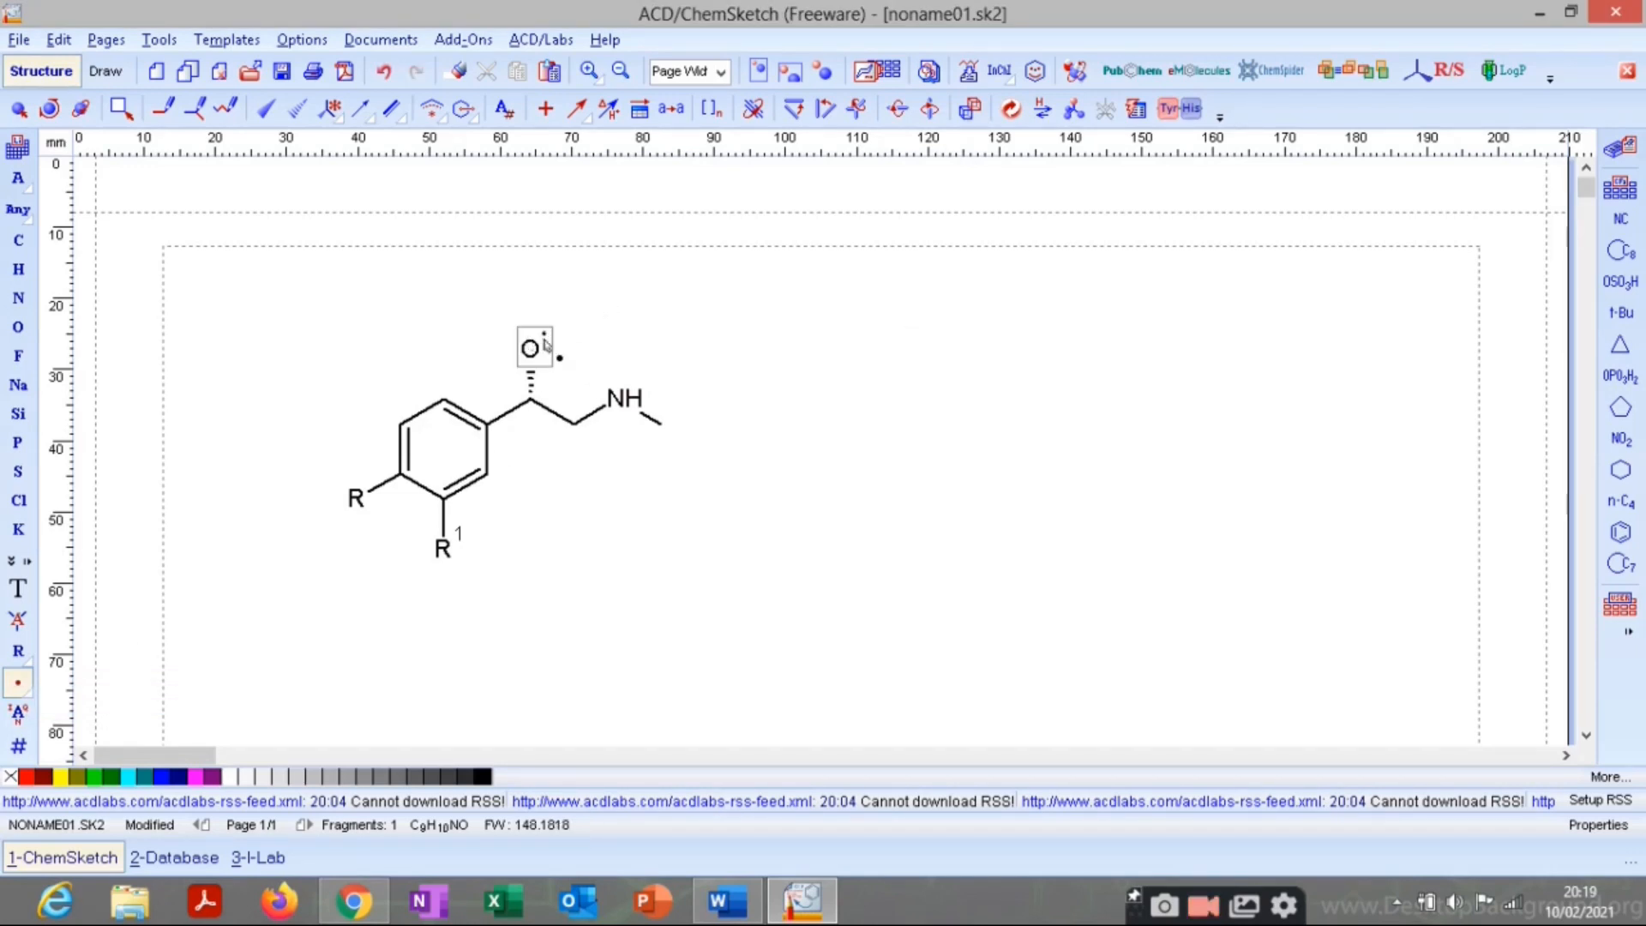
key(ctrl+z)
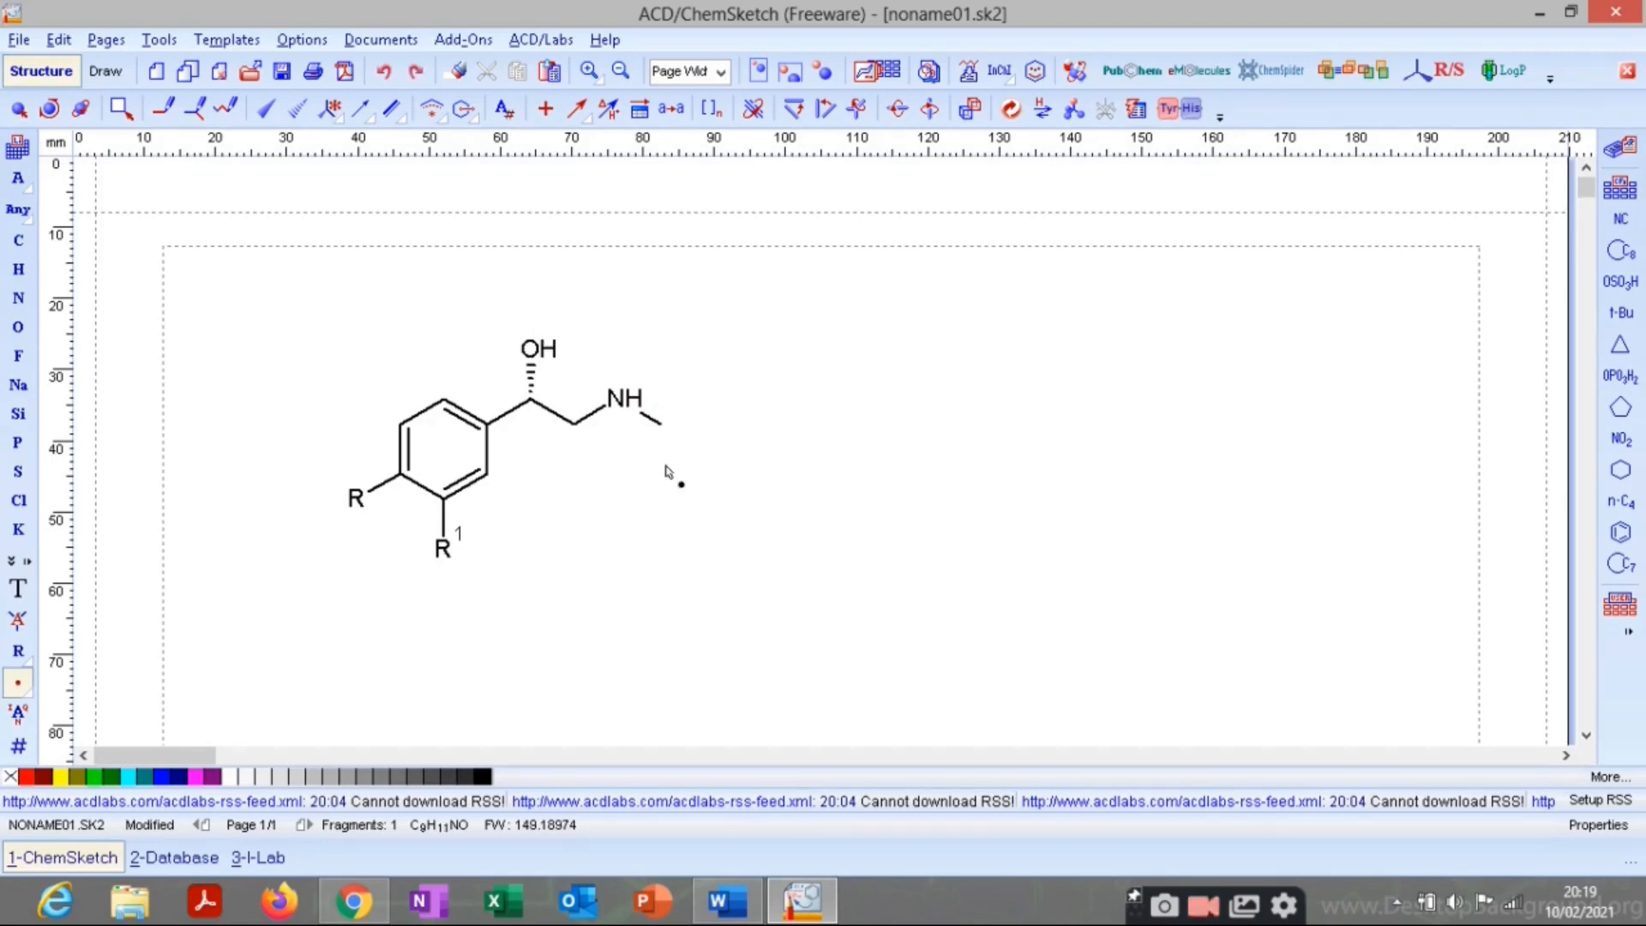
Set the charge of the side chain's hydroxyl oxygen to 1 in its atom chemical properties.
click(18, 714)
click(538, 353)
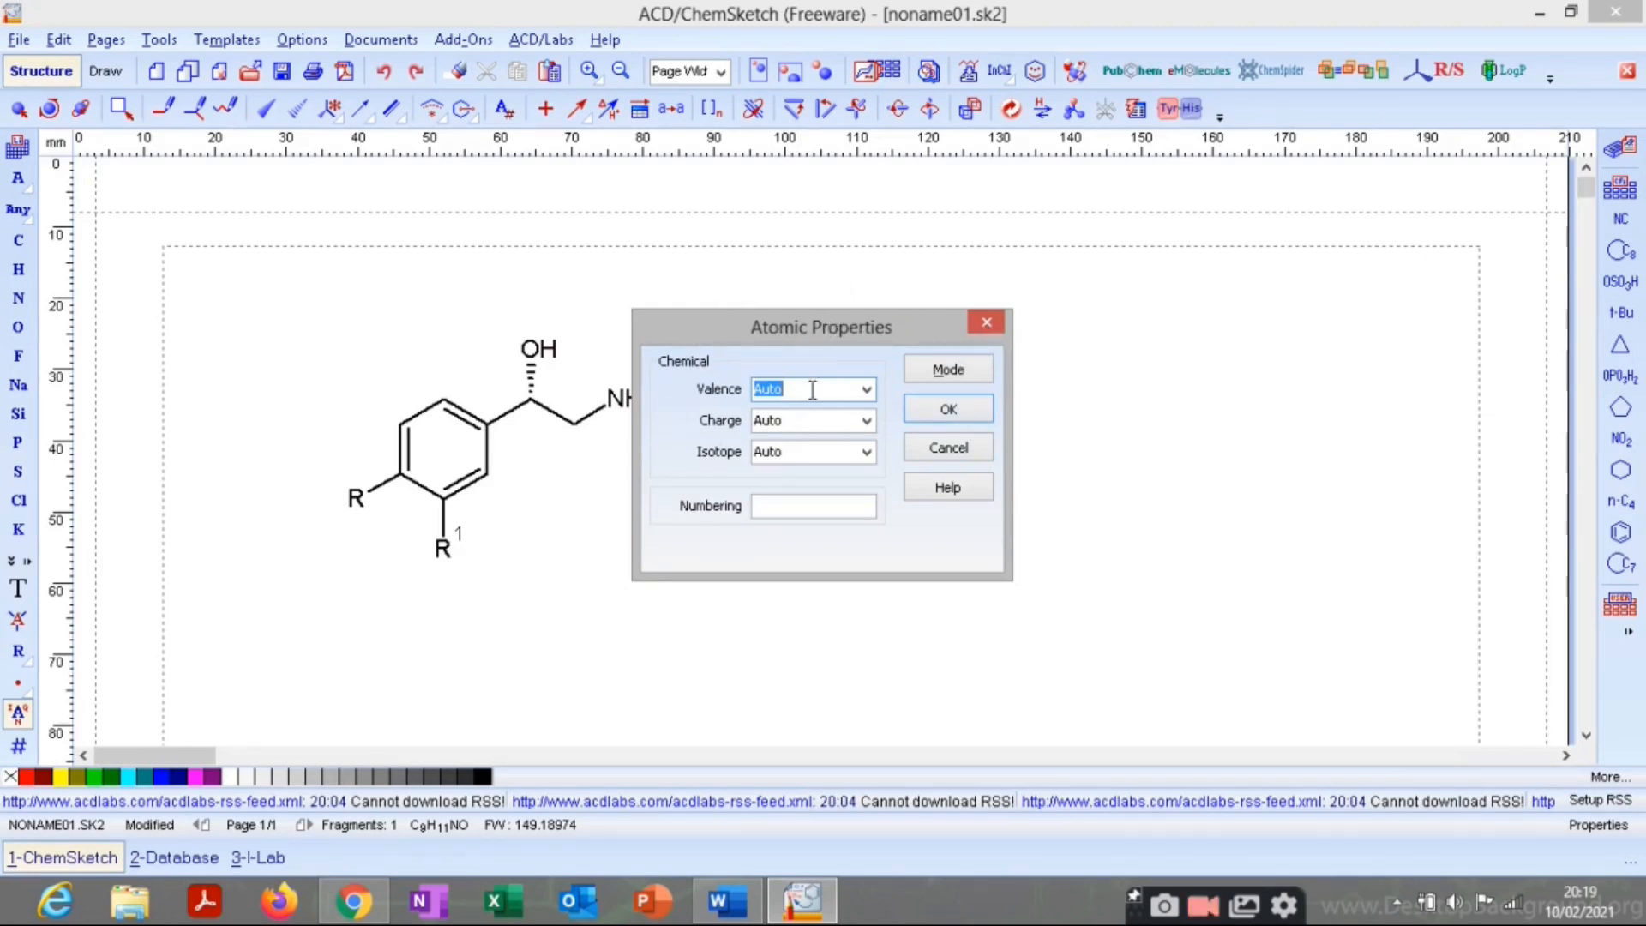
click(839, 419)
click(867, 420)
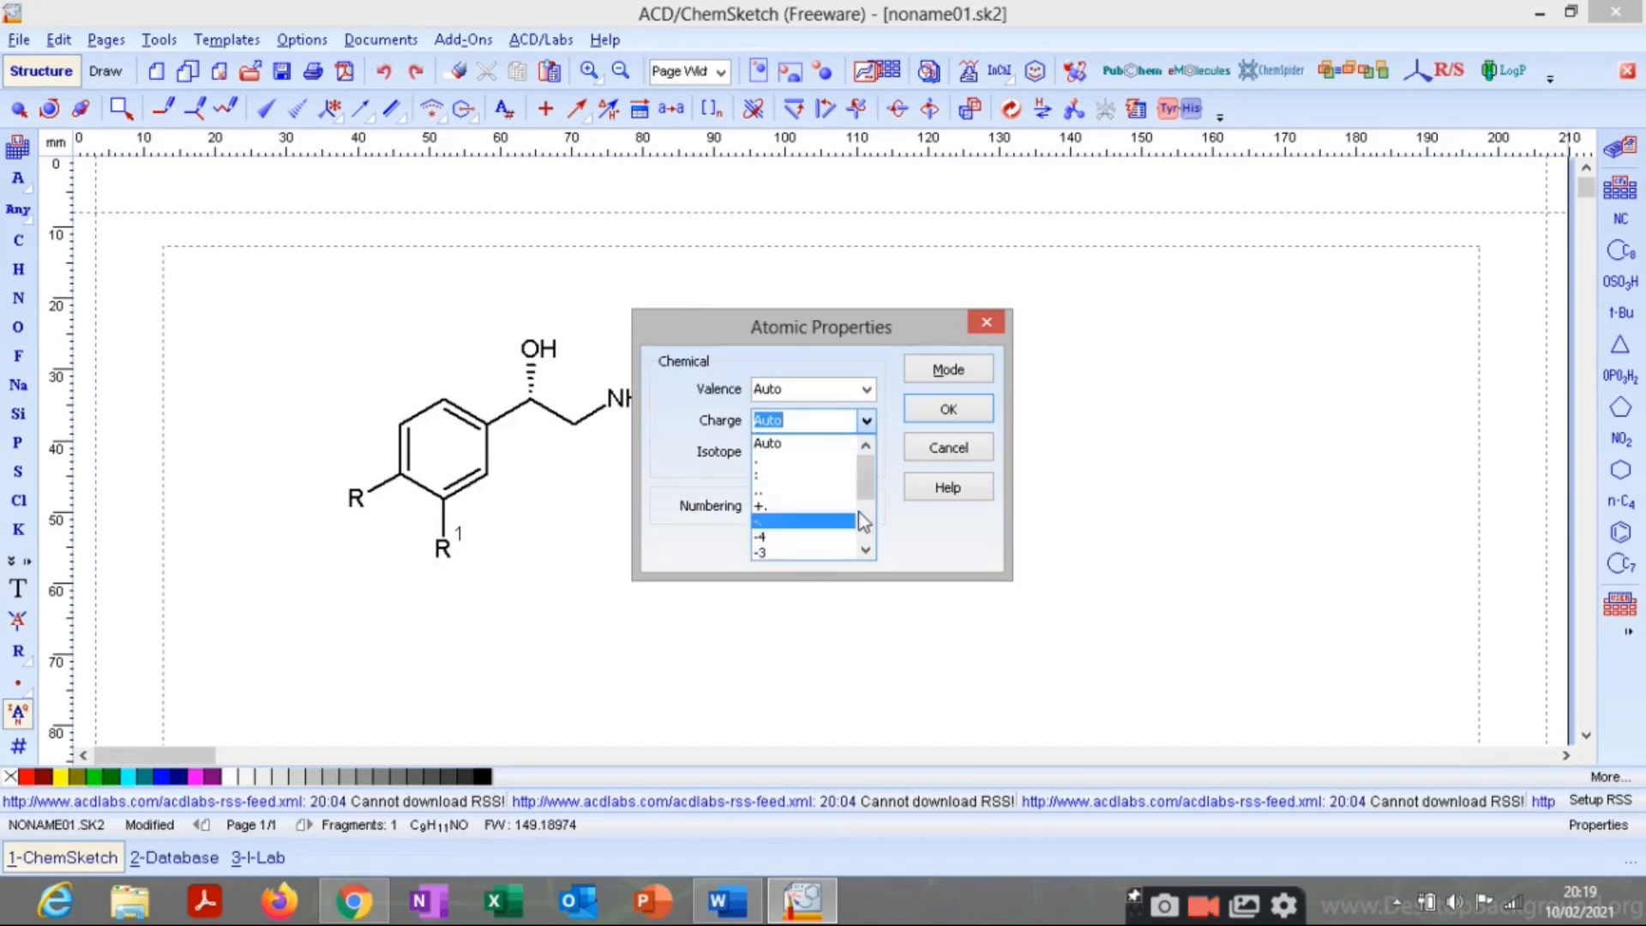
drag(864, 482, 871, 530)
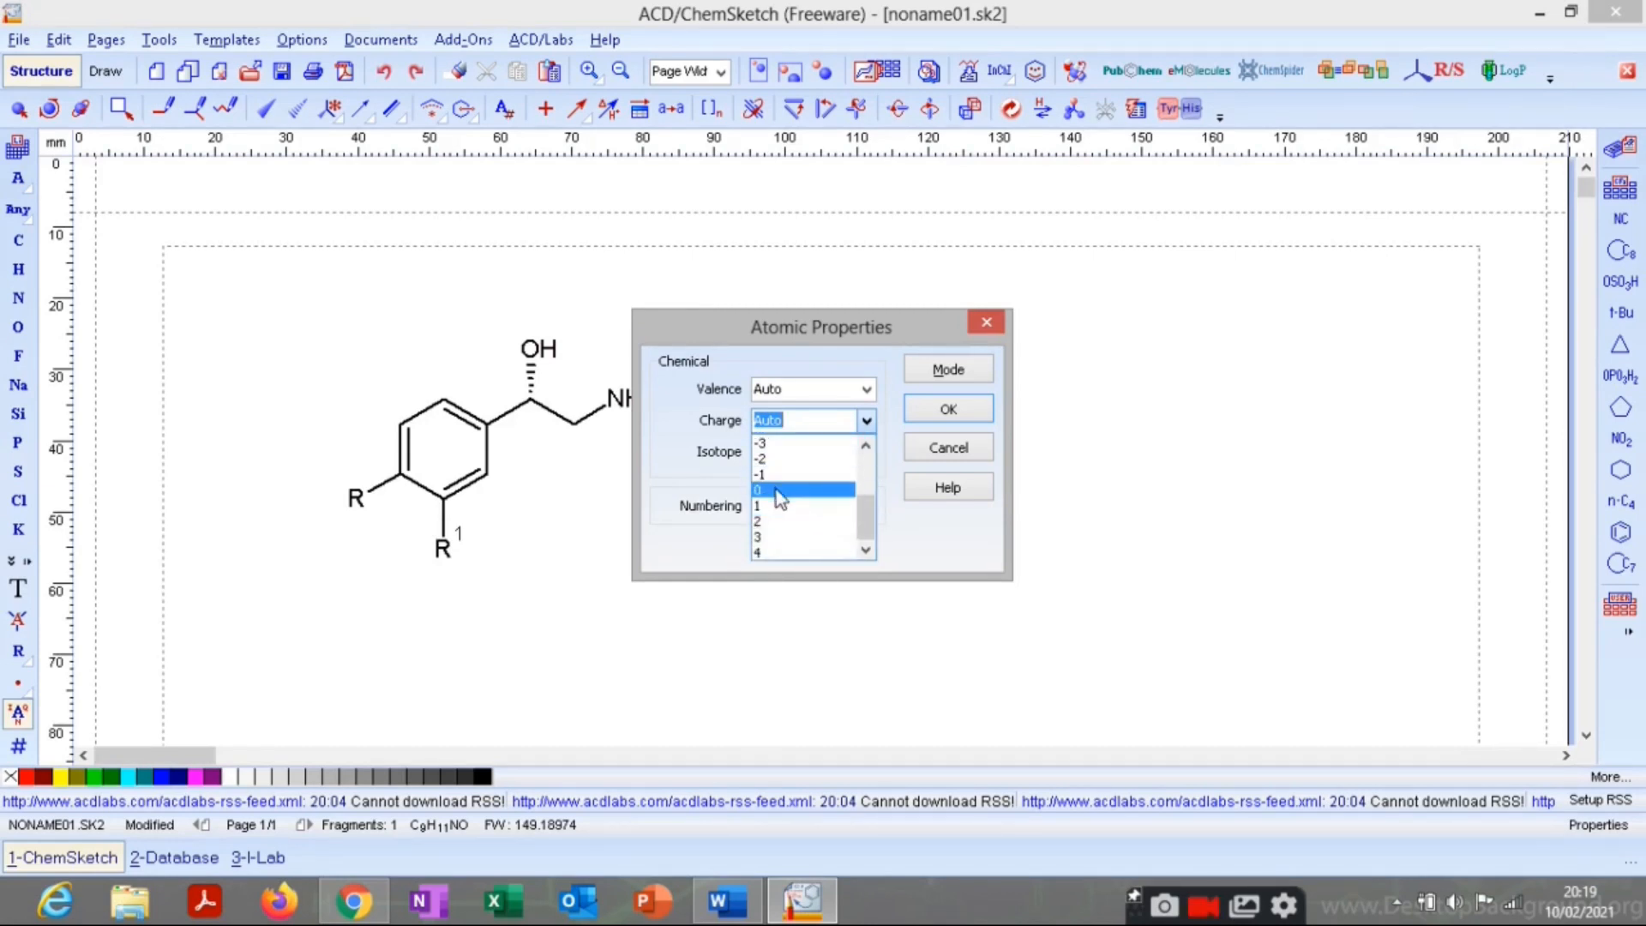
click(851, 505)
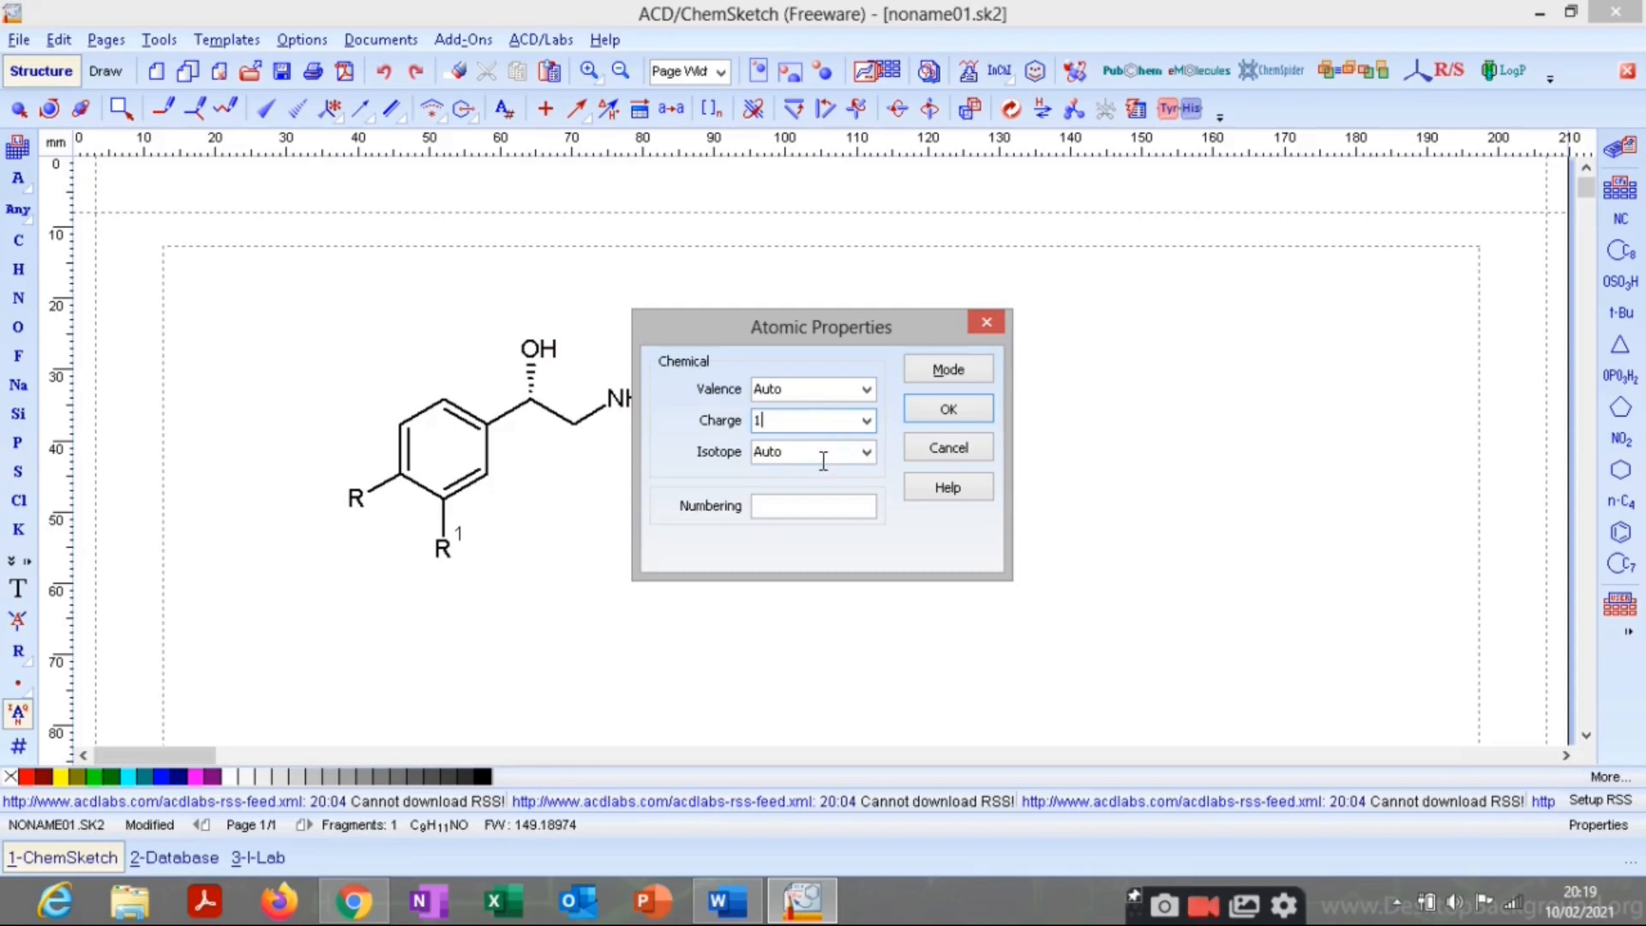
click(948, 409)
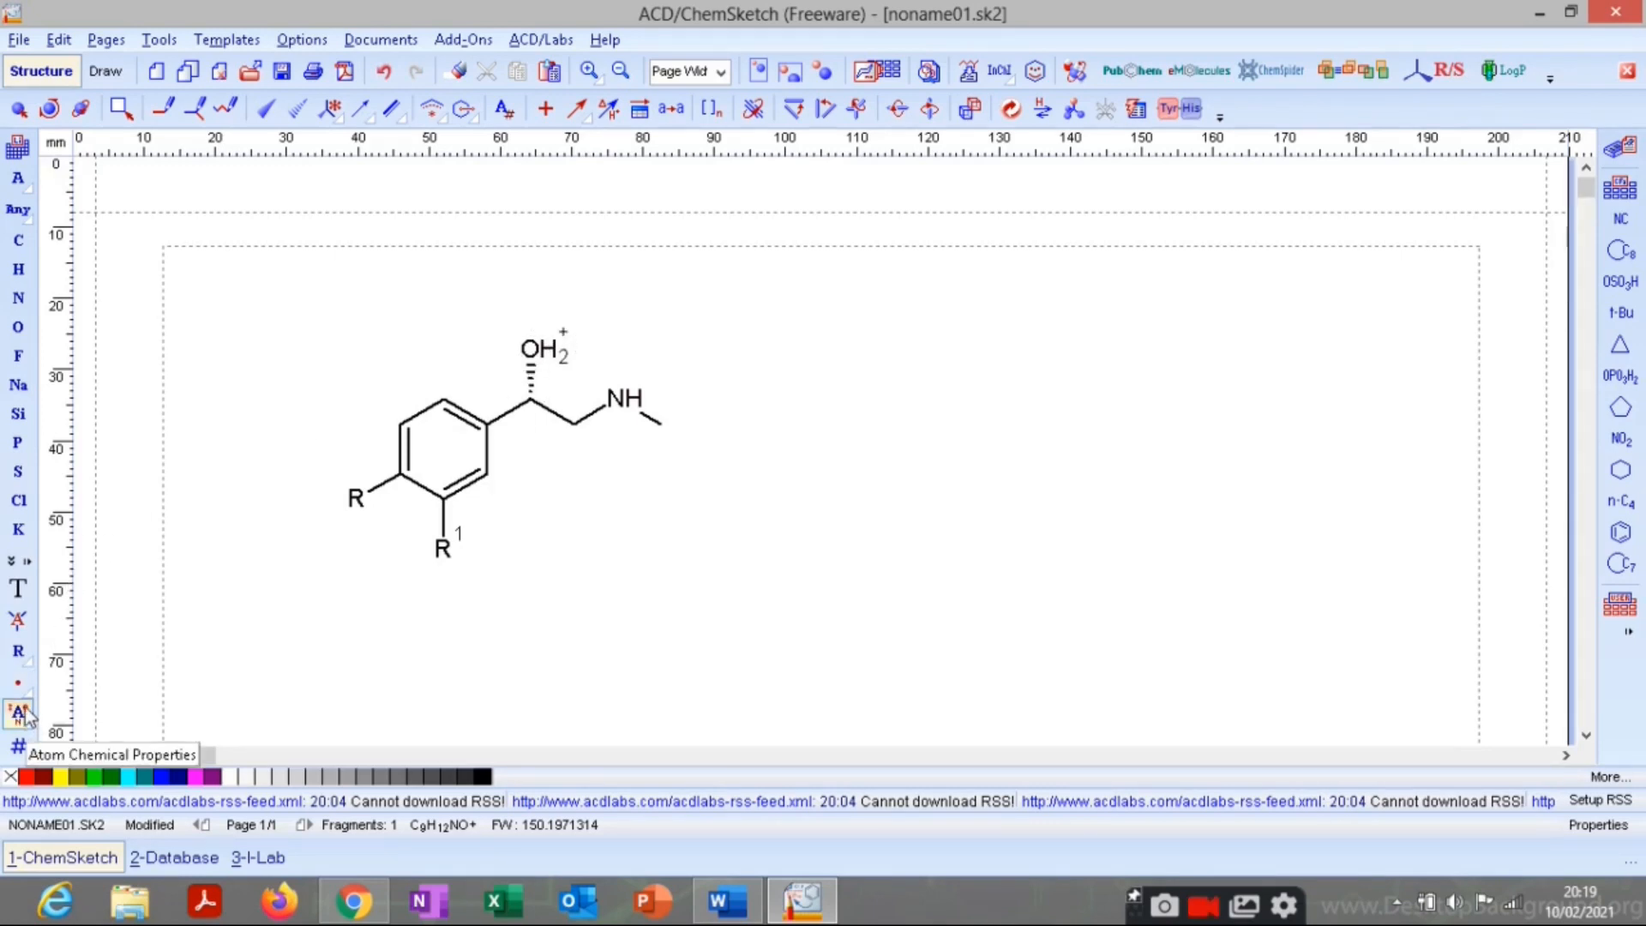
Apply the positive charge tool repeatedly to the hydroxyl oxygen, raising its charge until it cycles back to neutral.
click(18, 683)
click(53, 686)
click(553, 352)
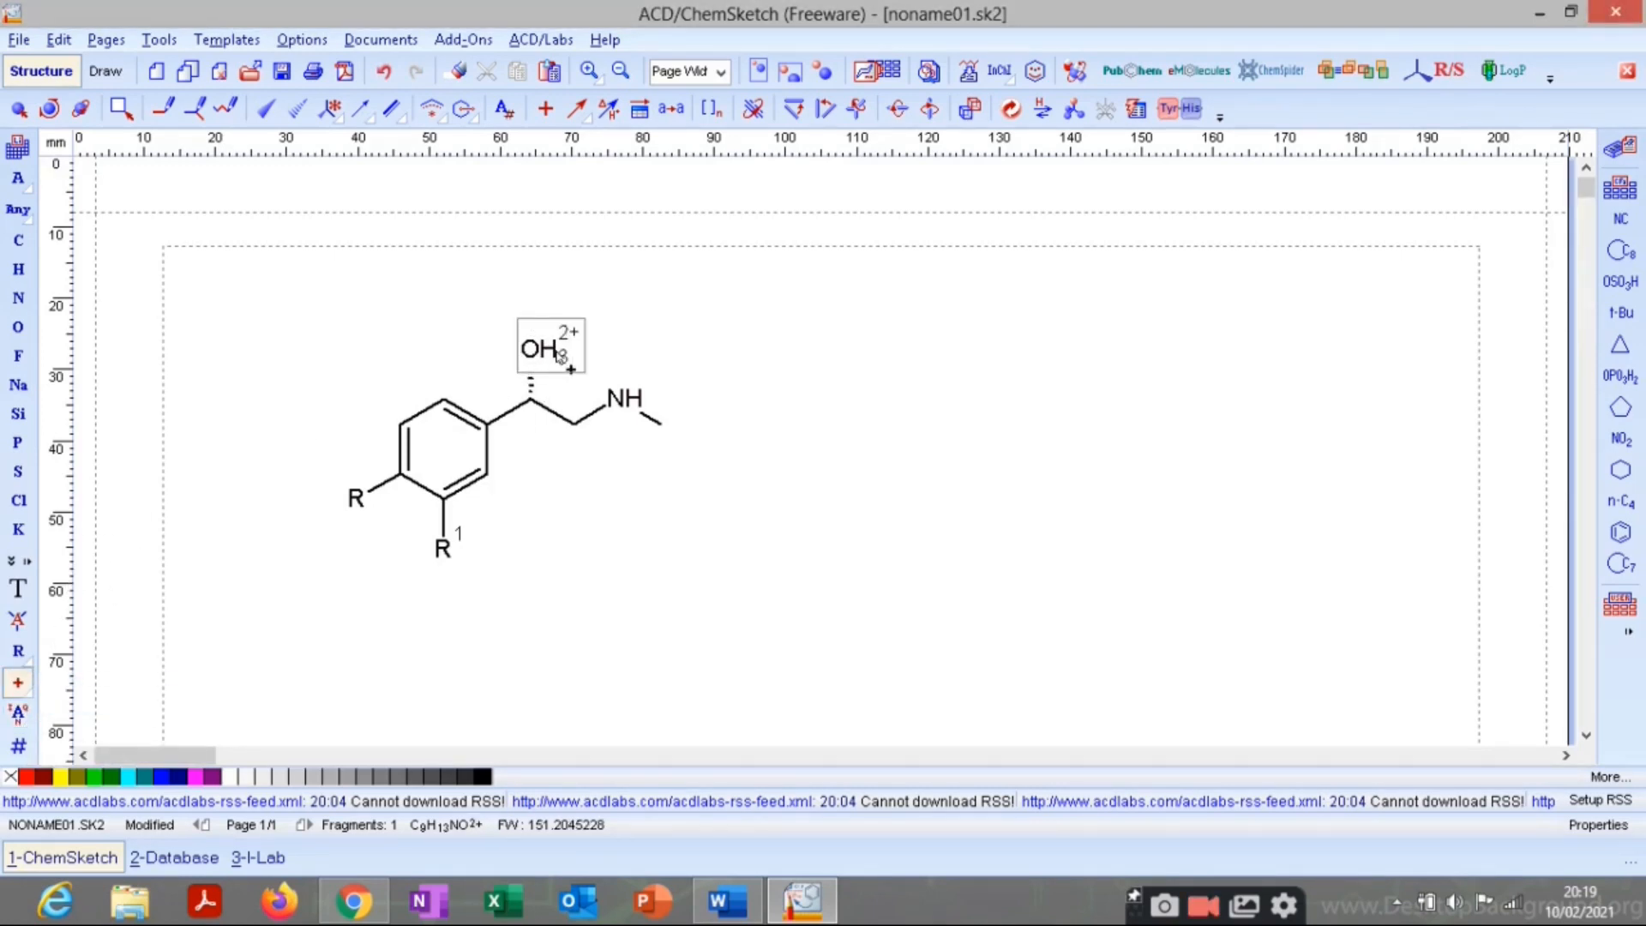
click(556, 351)
click(540, 350)
click(539, 351)
click(553, 351)
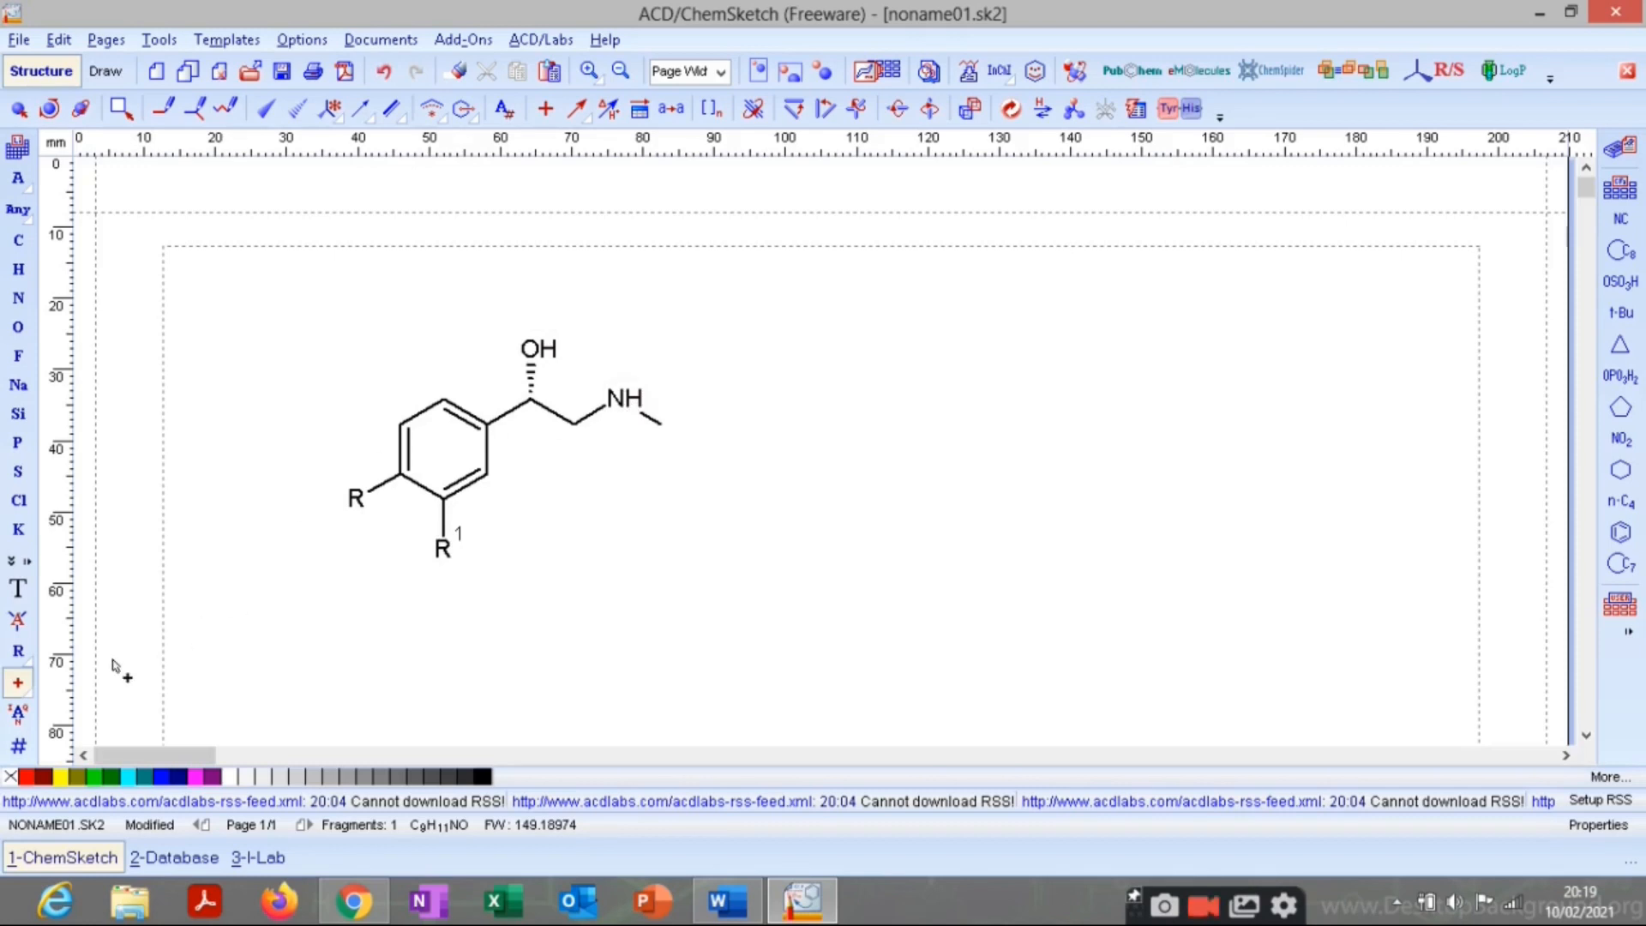
Apply the negative charge tool repeatedly to the amine nitrogen and the hydroxyl oxygen, cycling each back to neutral.
drag(32, 691, 89, 694)
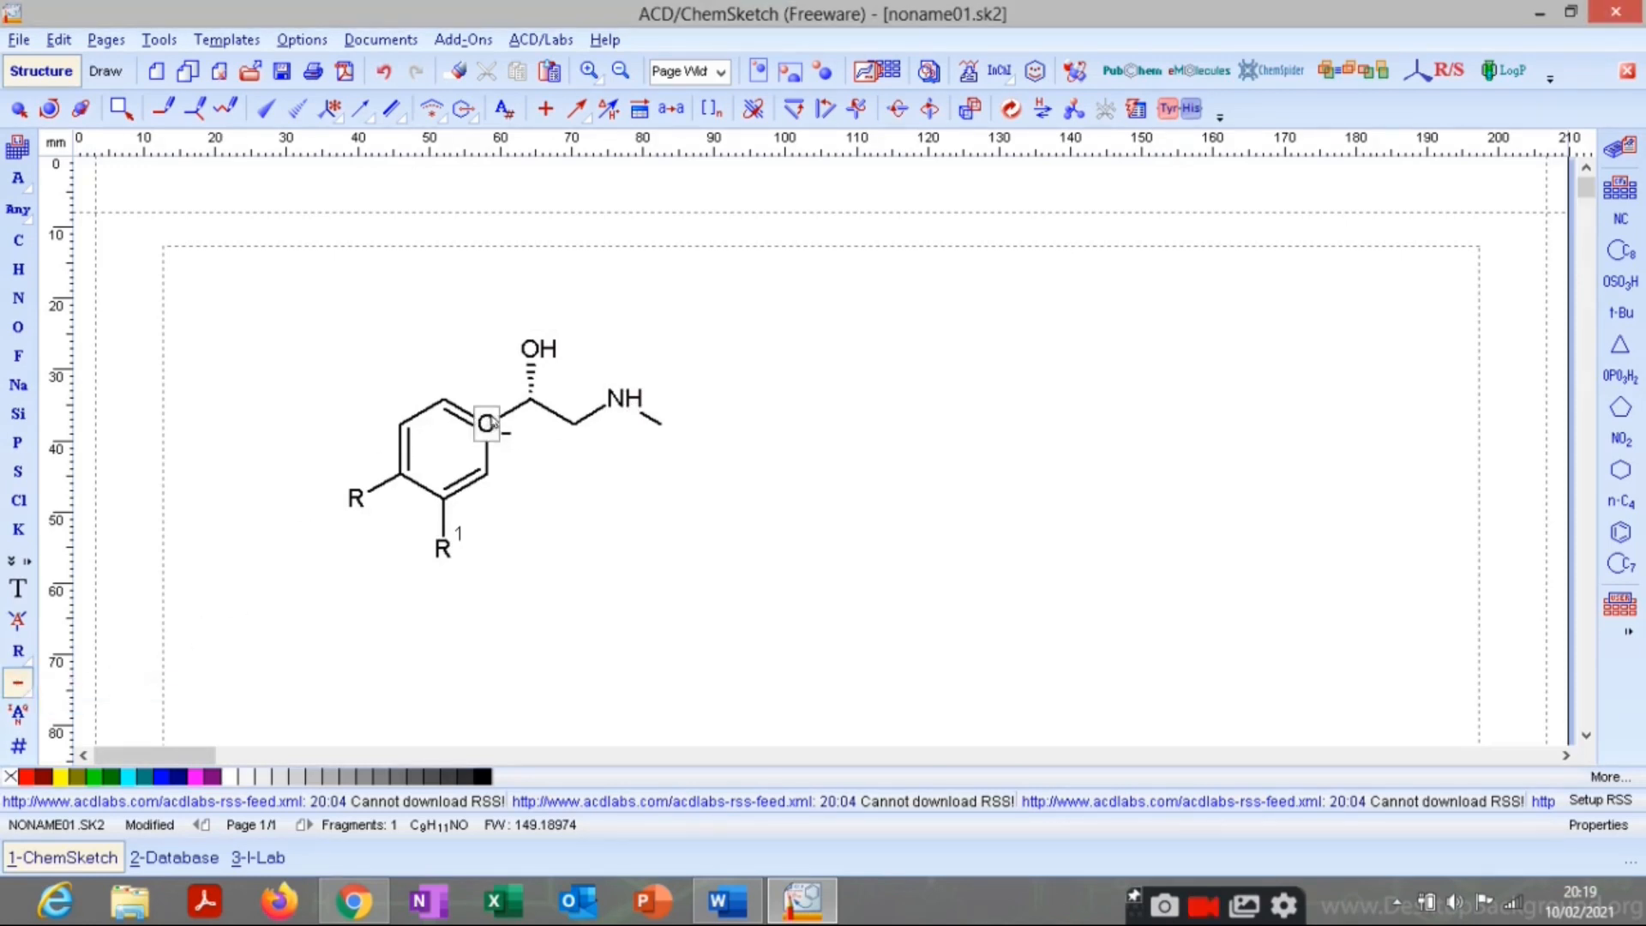
click(627, 403)
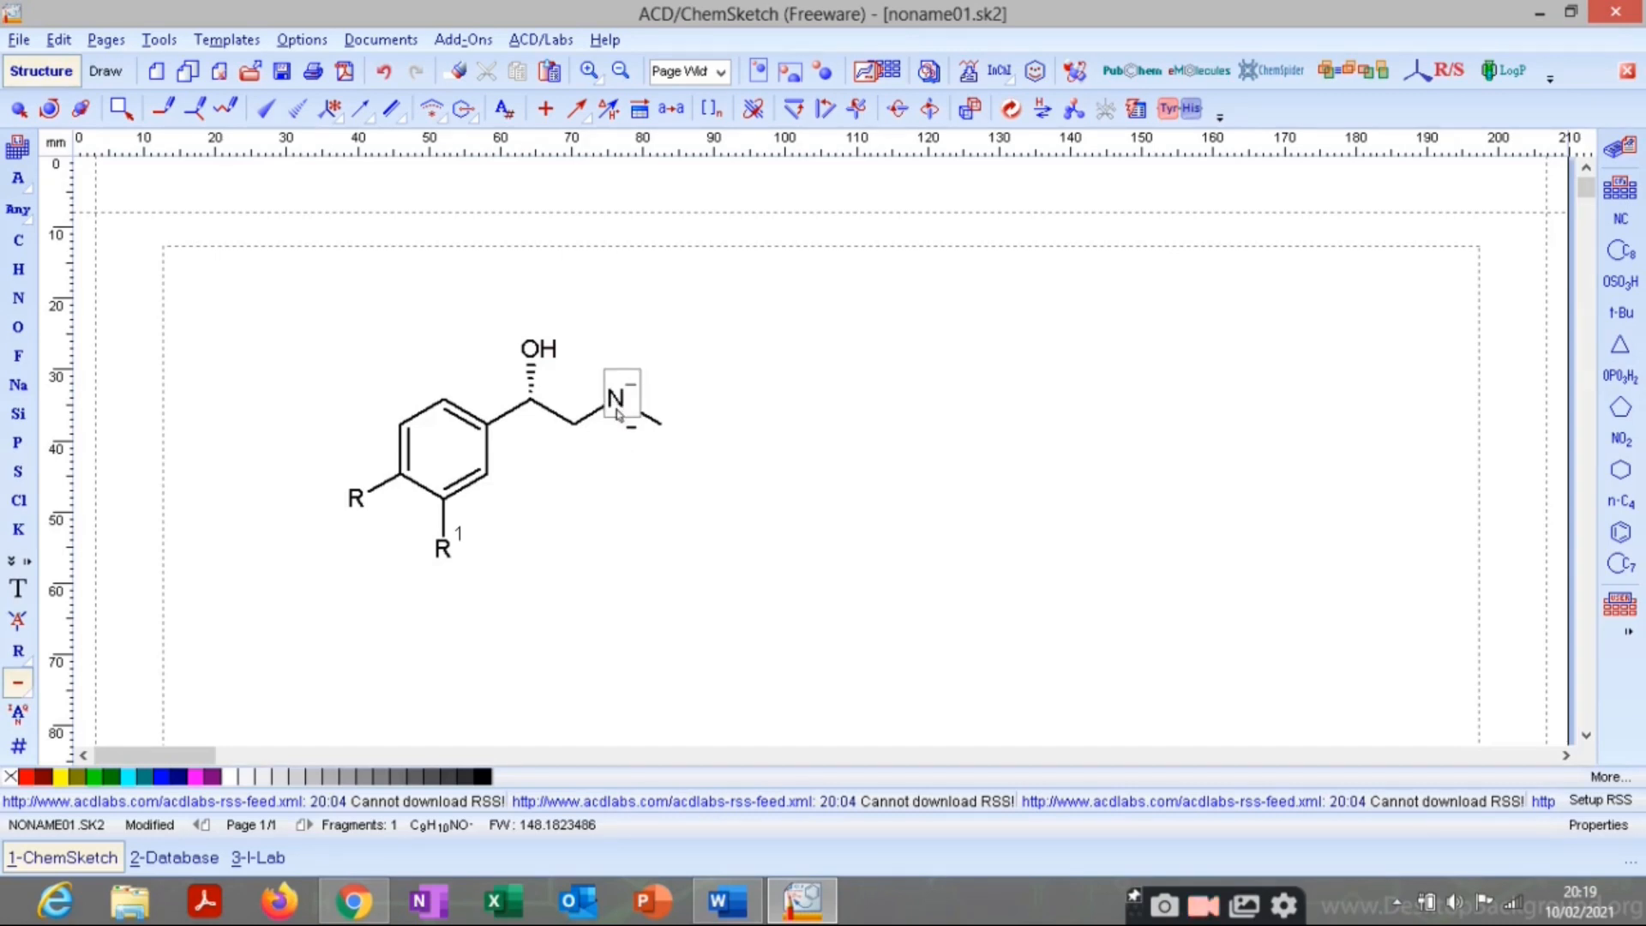
click(619, 414)
click(537, 357)
click(537, 357)
click(537, 357)
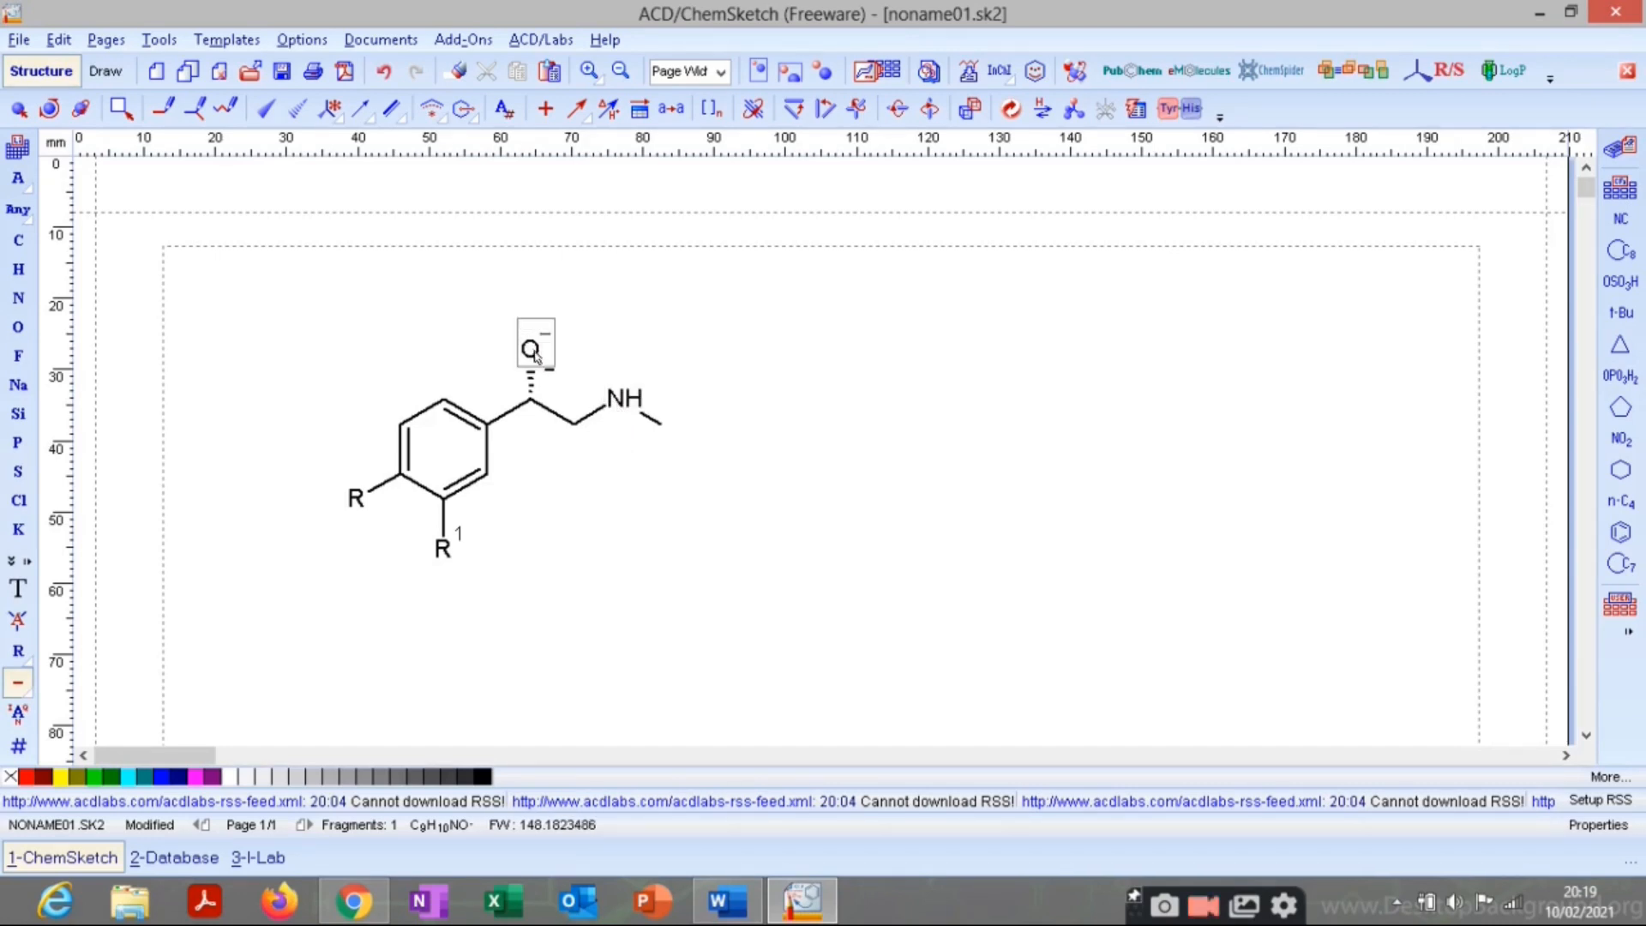
click(535, 356)
click(534, 356)
click(534, 356)
click(534, 356)
click(534, 357)
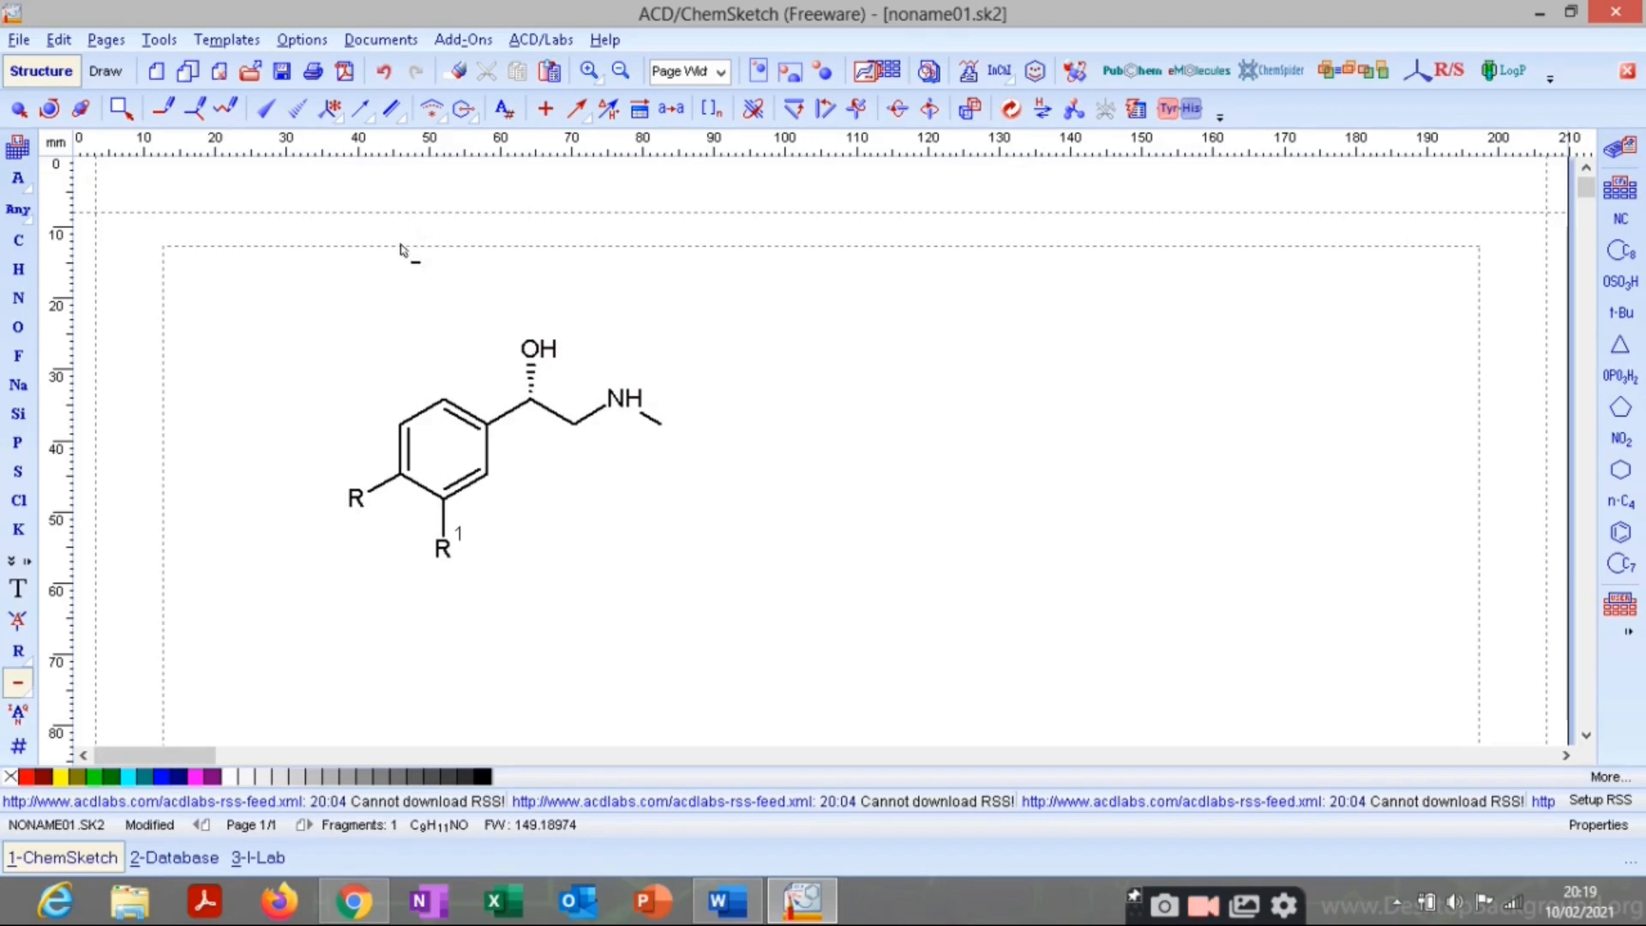
Delete the whole molecule from the page in Draw mode and return to Structure mode.
click(18, 108)
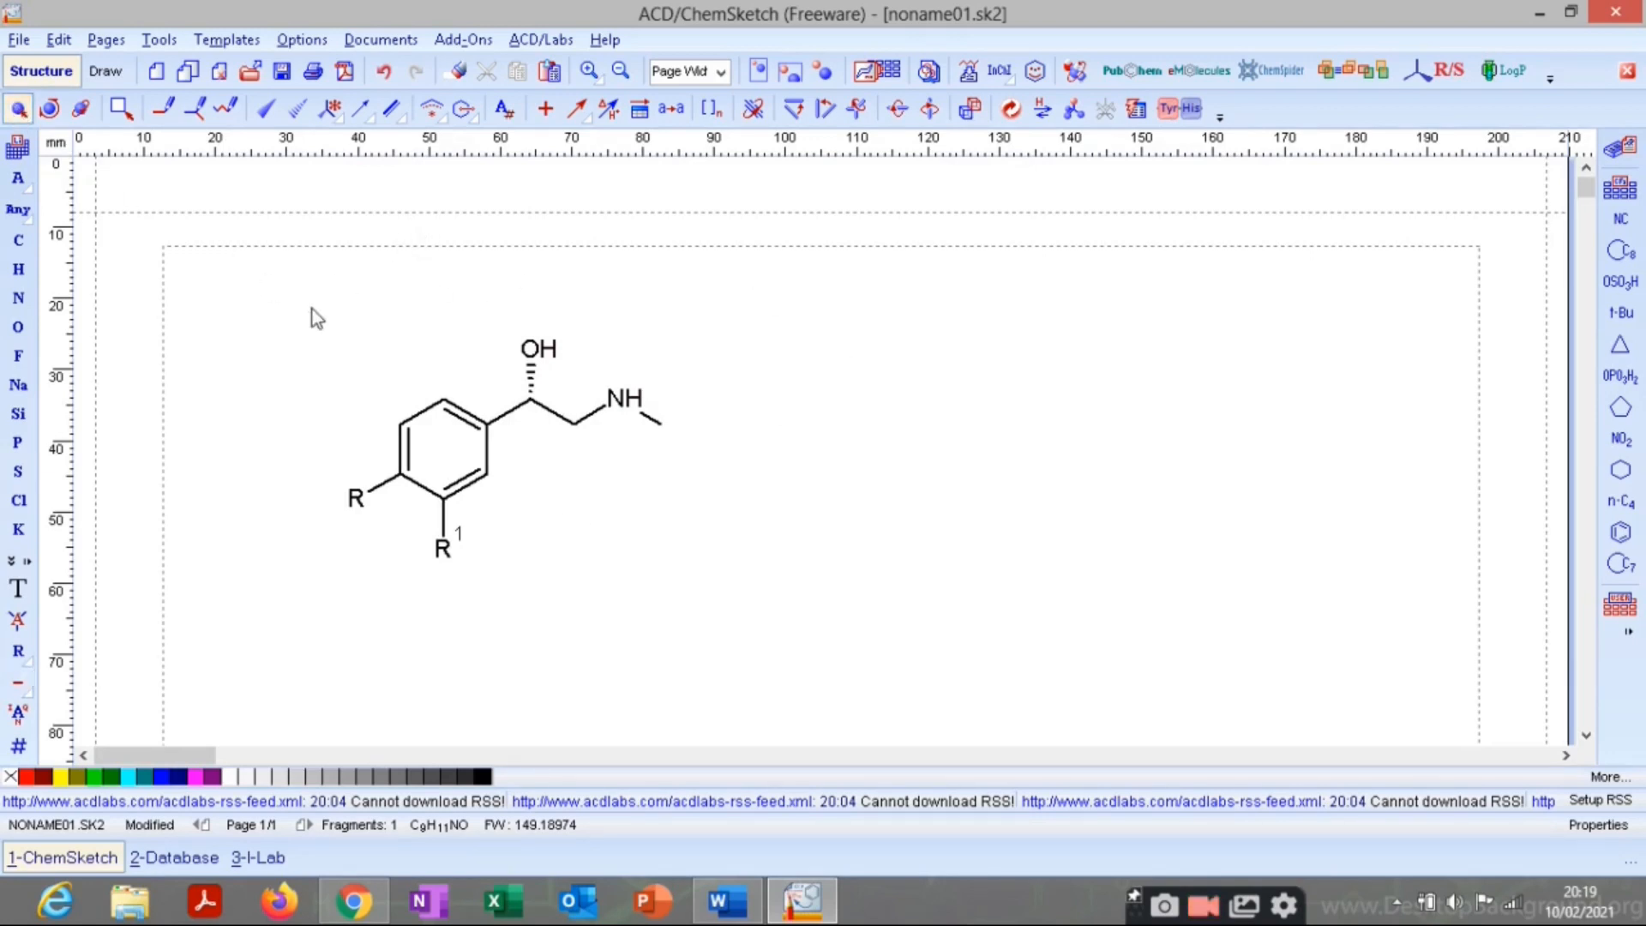
drag(359, 307, 826, 622)
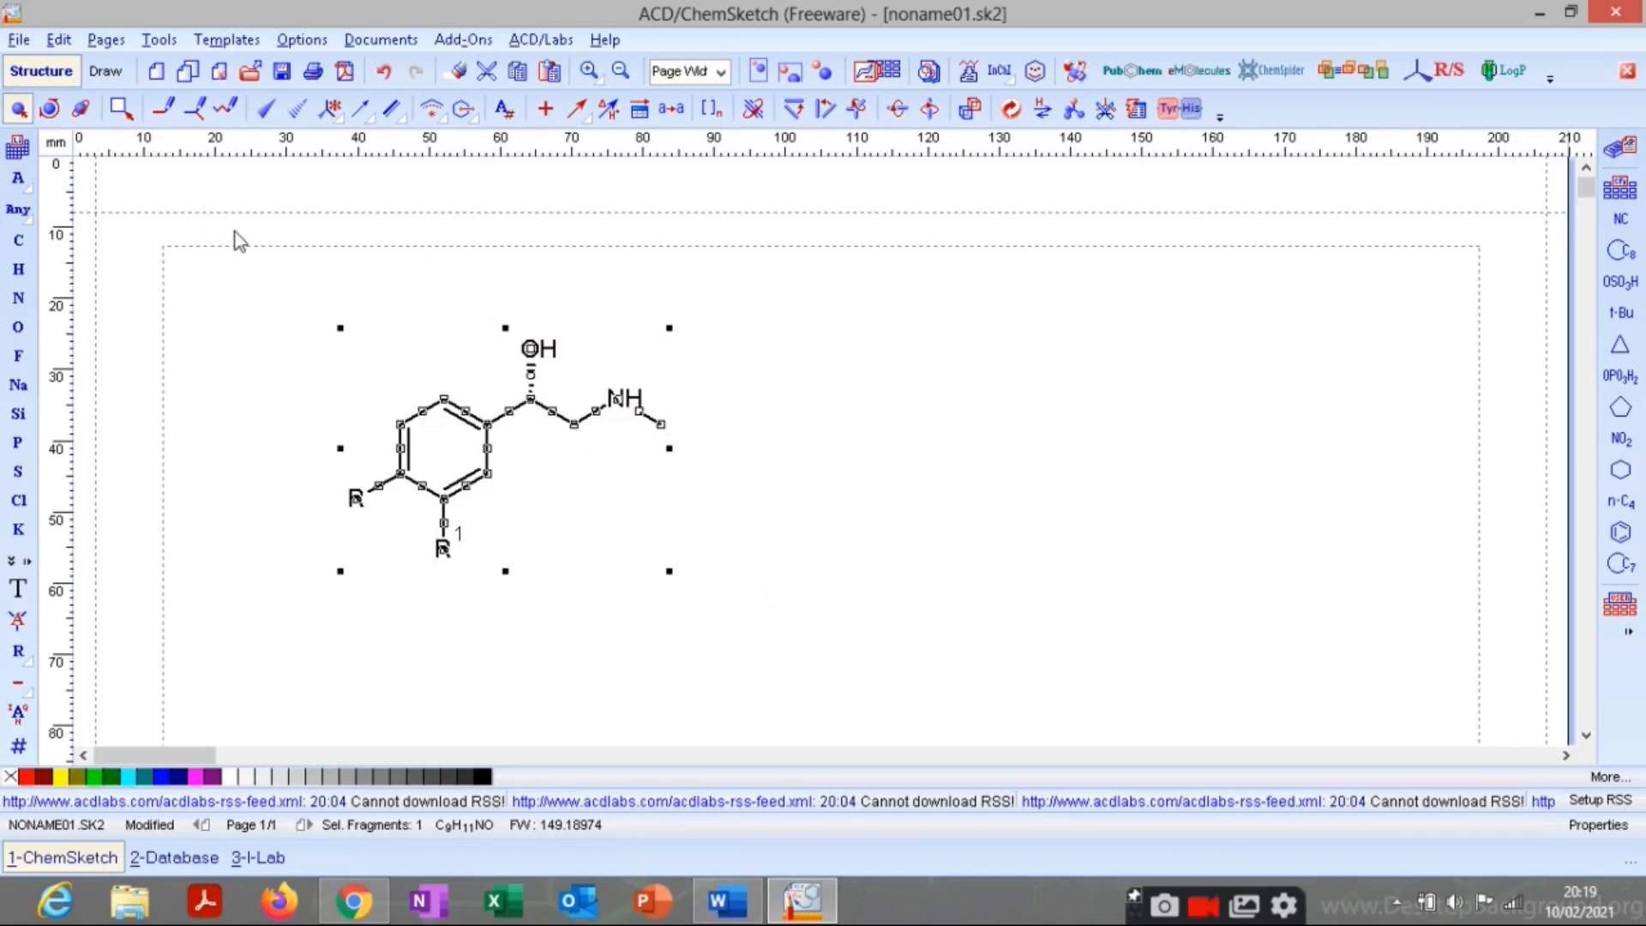
click(106, 72)
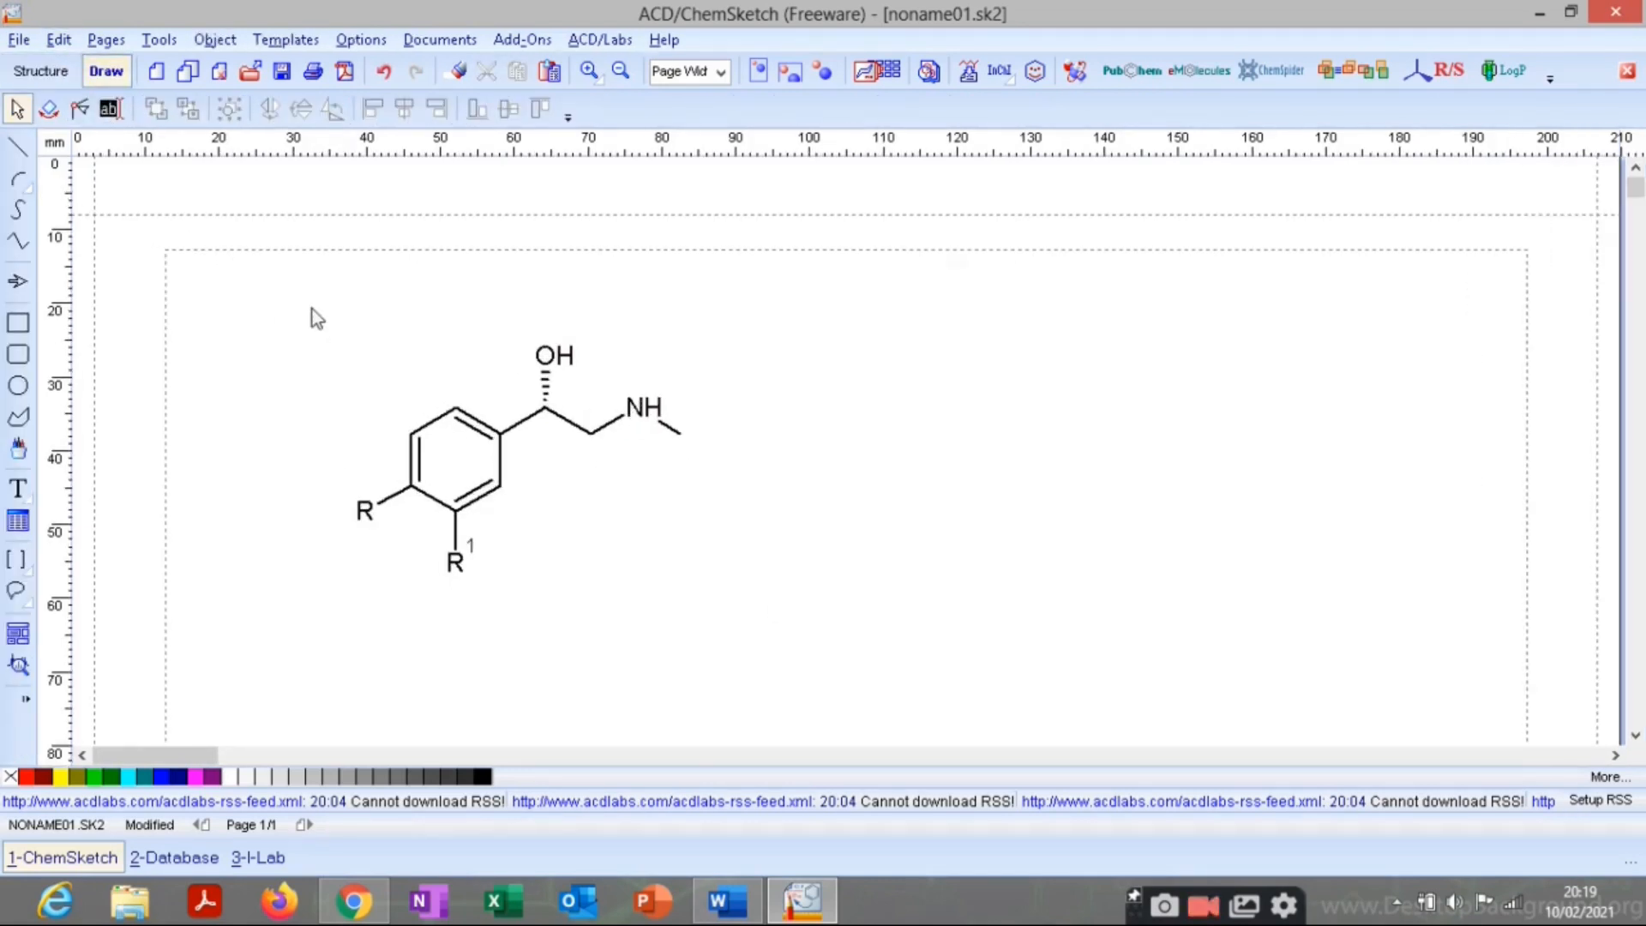
drag(312, 308, 784, 633)
click(896, 554)
drag(140, 189, 823, 625)
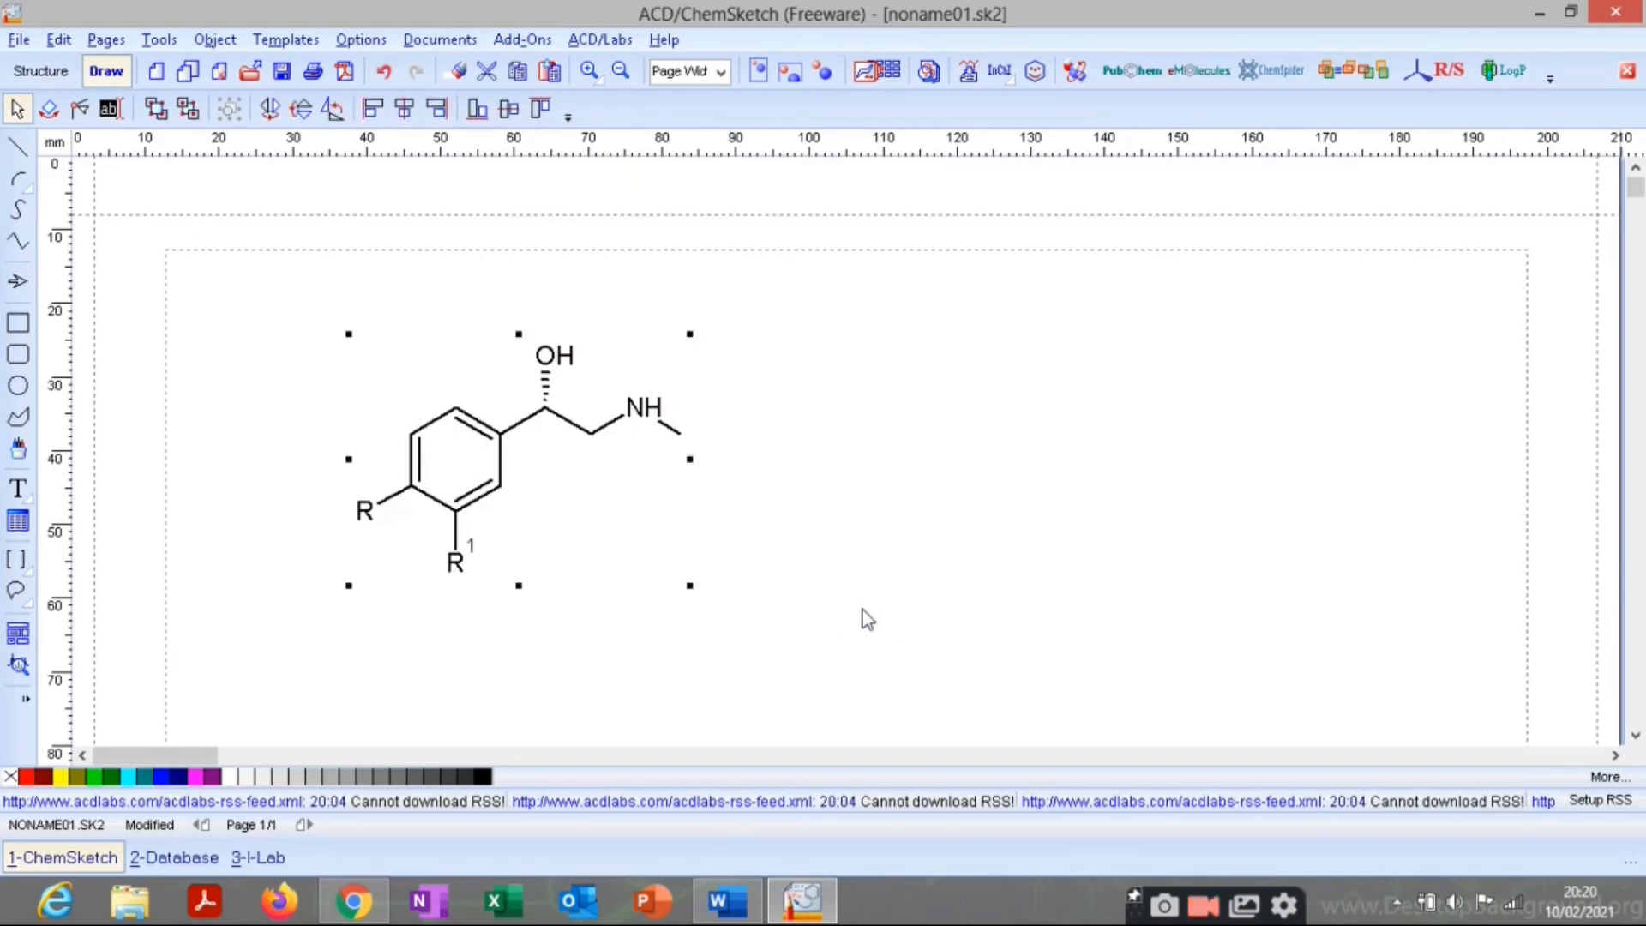
click(254, 251)
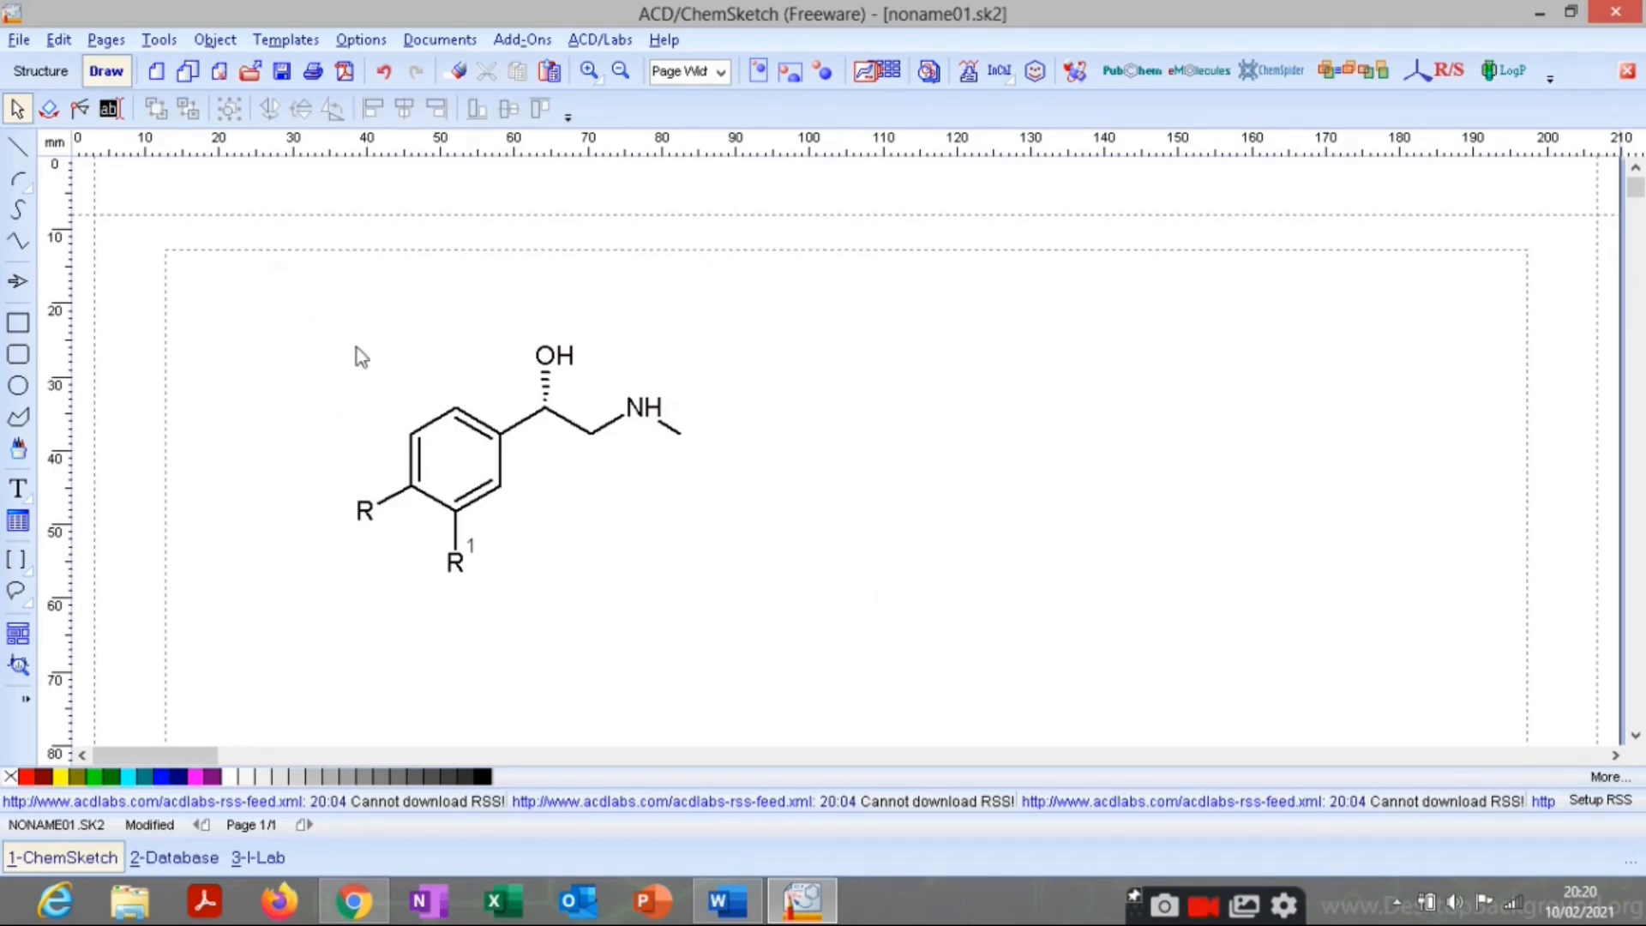
click(486, 470)
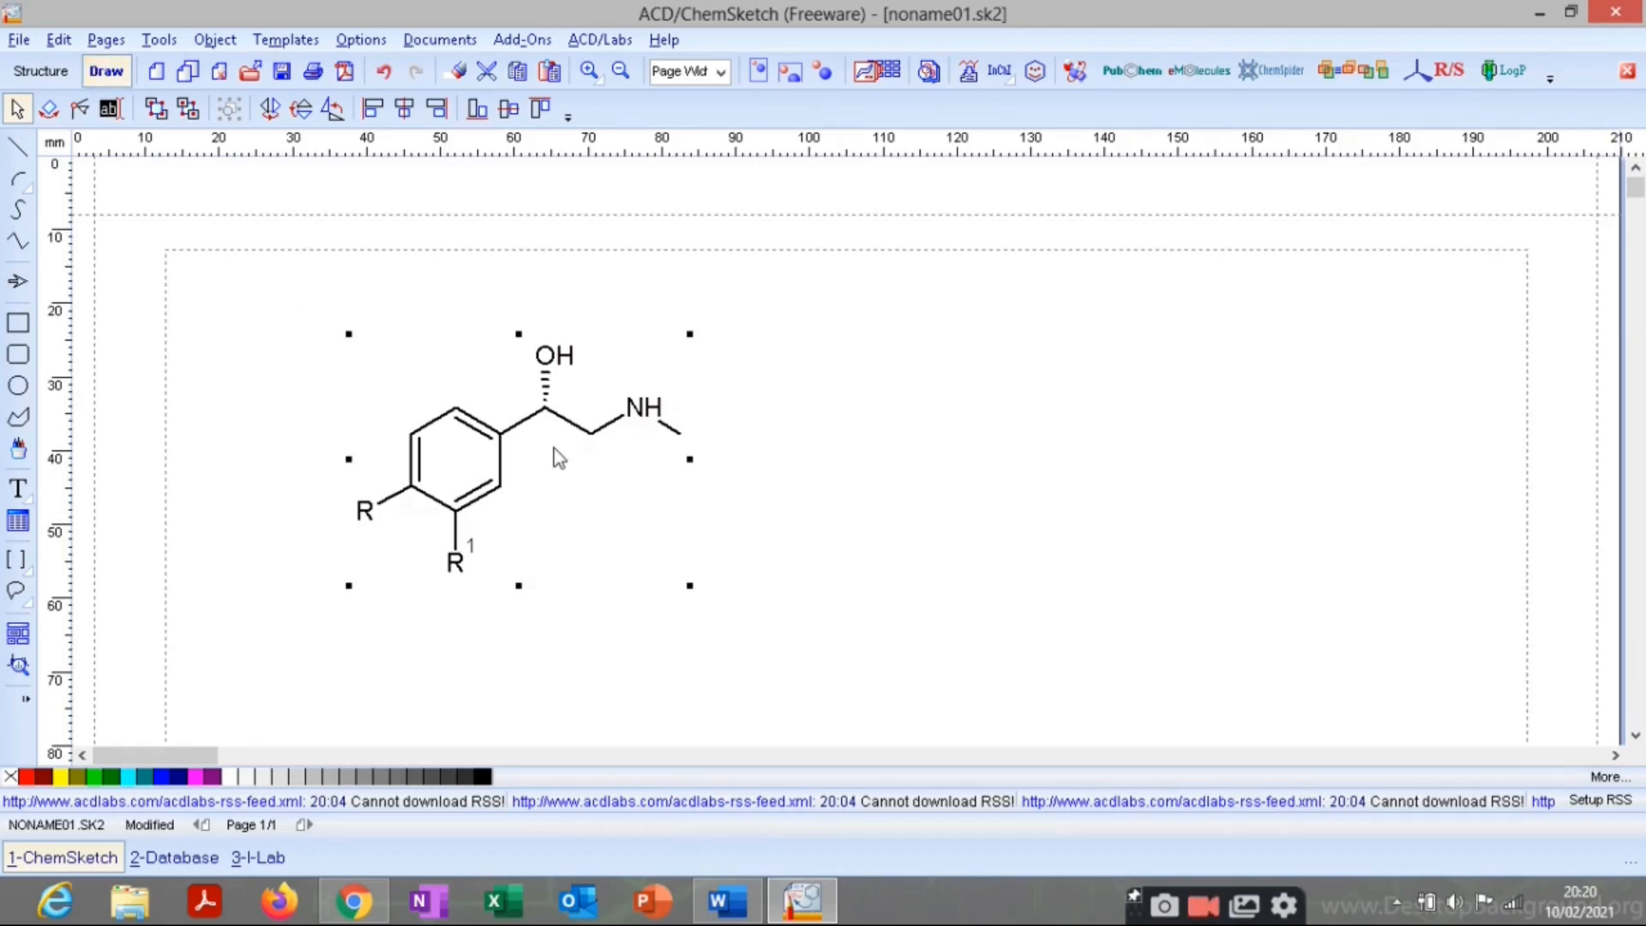
key(Delete)
click(41, 71)
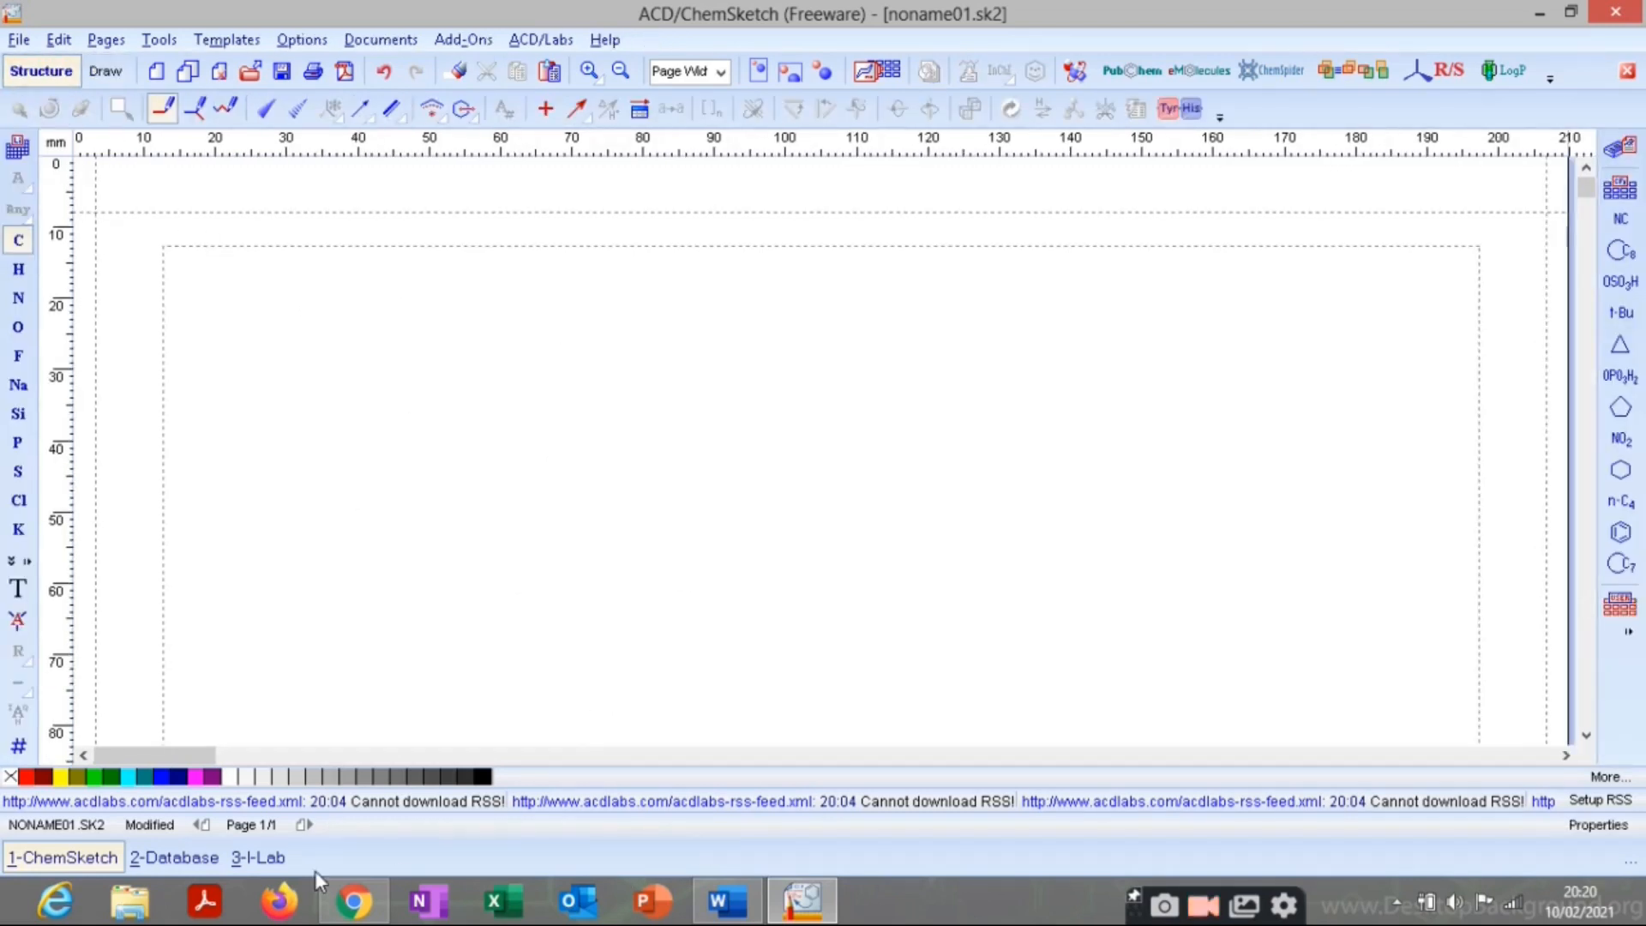
Switch to Chrome, examine the tetracycline structure image as the drawing reference, and return to ChemSketch.
click(353, 899)
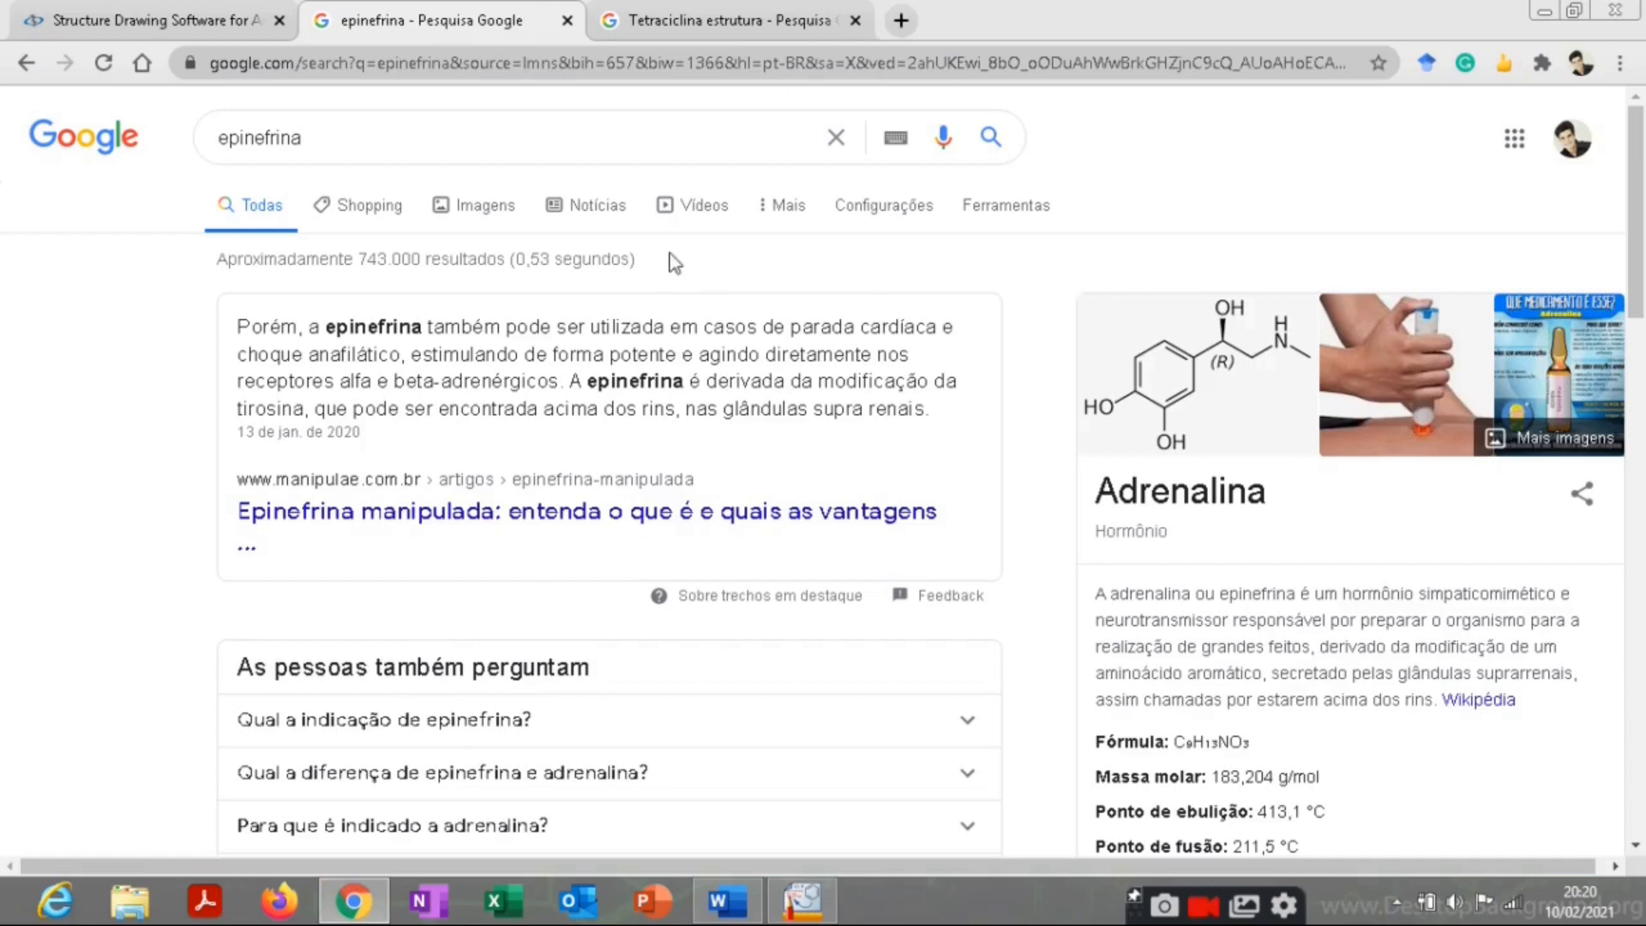
click(752, 12)
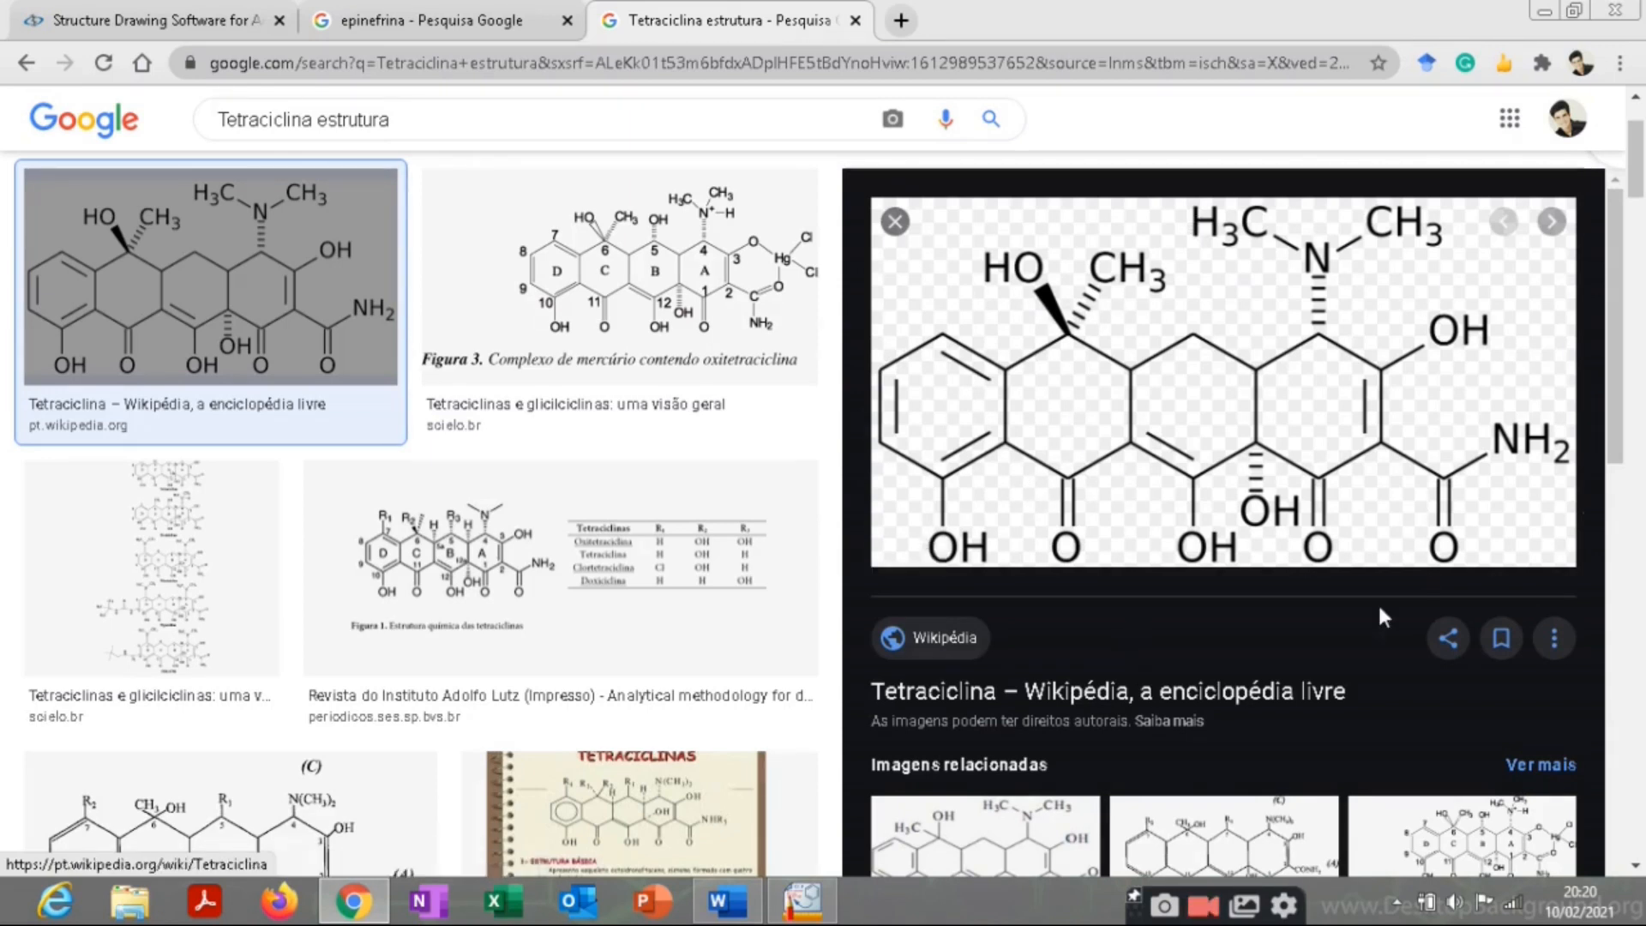
click(819, 905)
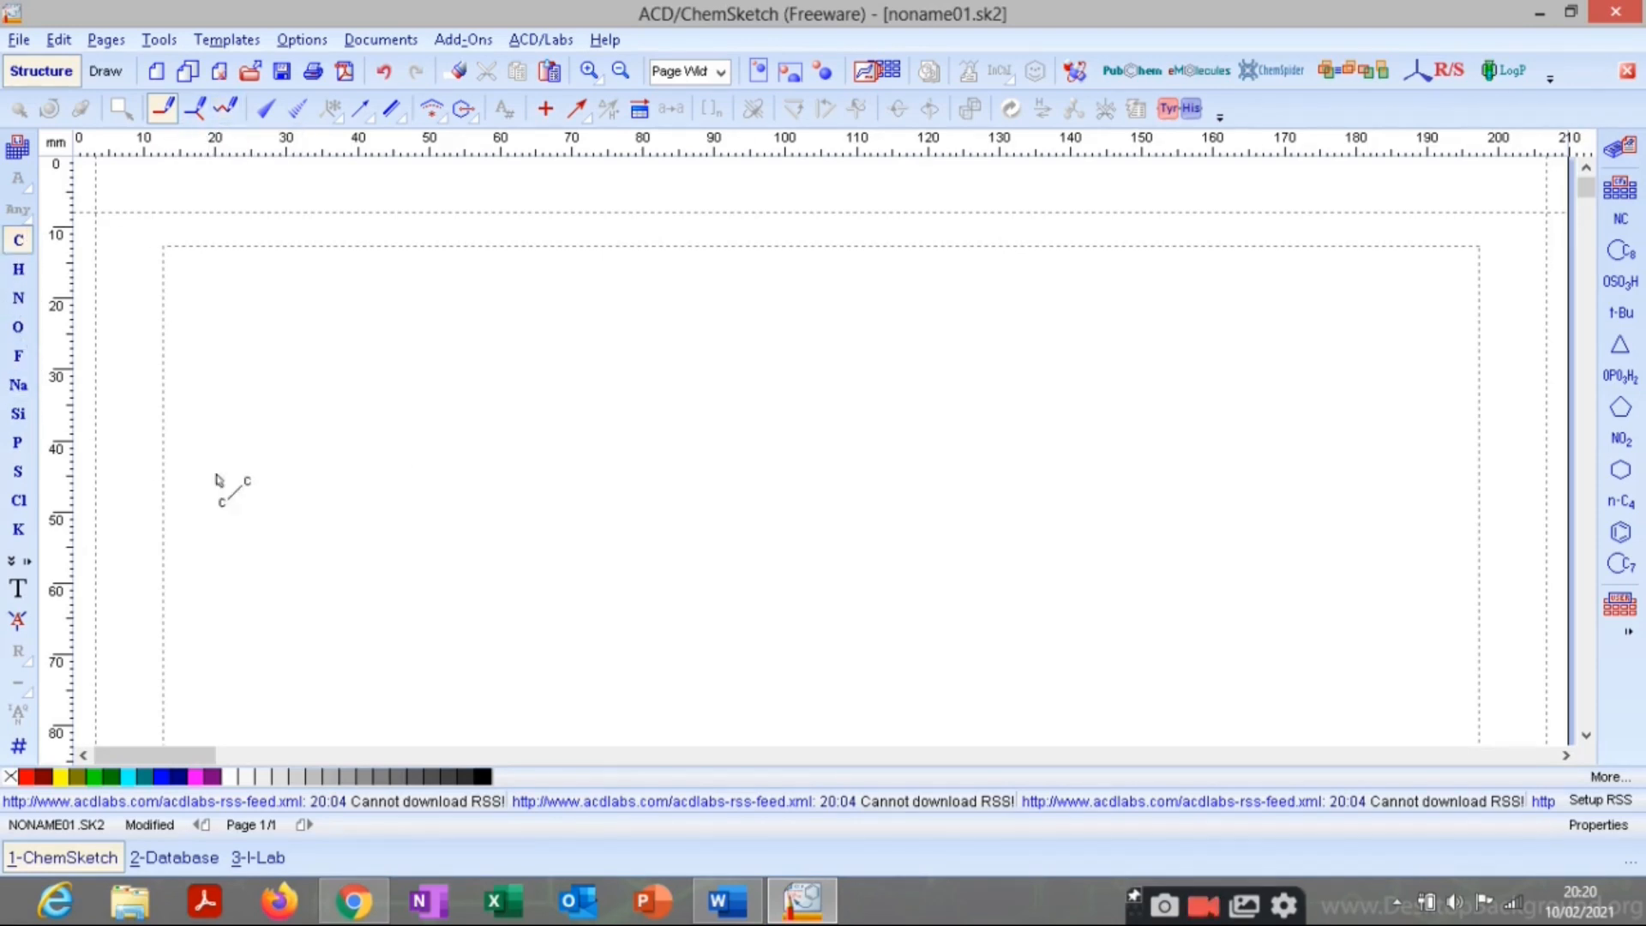
Place a benzene ring on the page and fuse three cyclohexane rings to it in a horizontal row.
click(1622, 540)
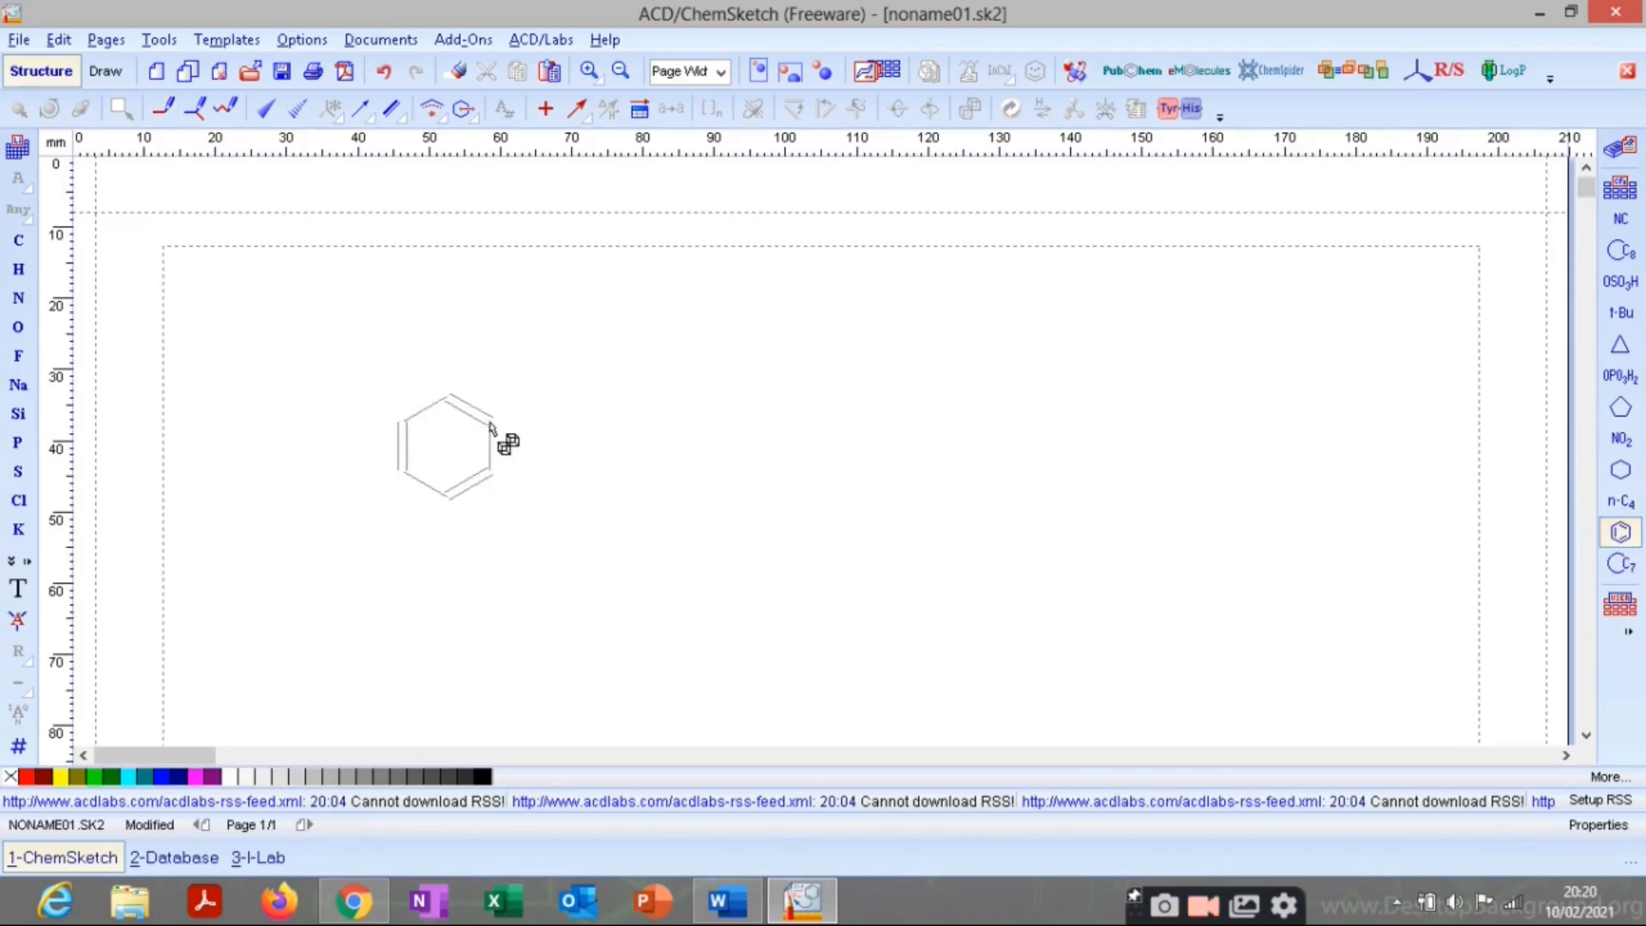
click(506, 441)
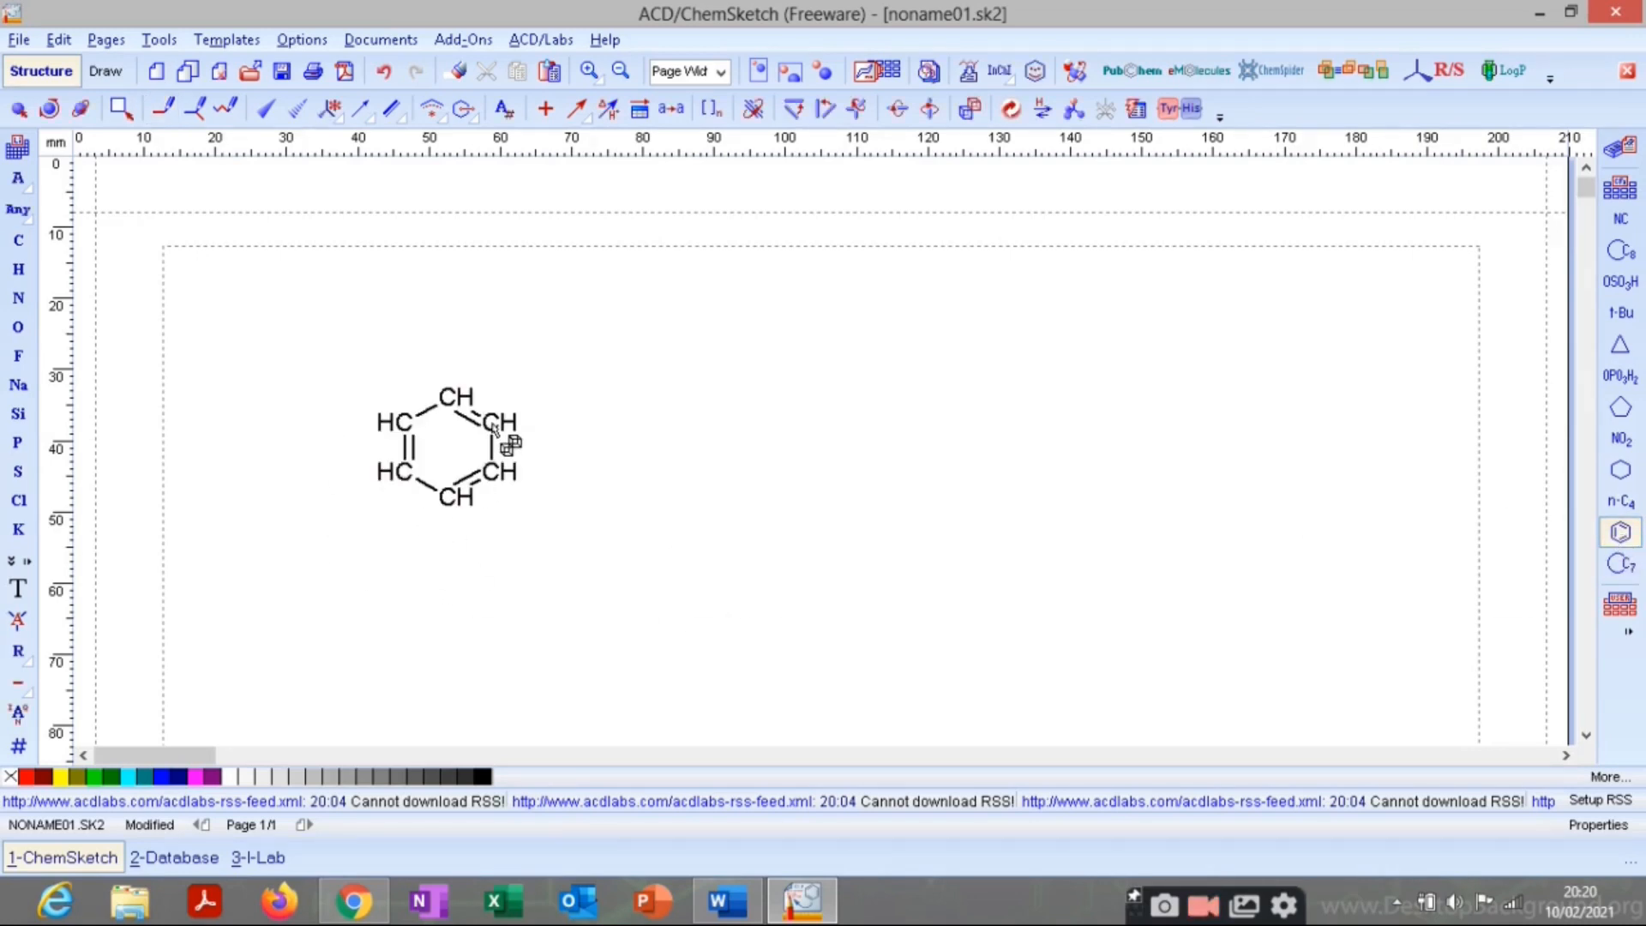
click(1621, 471)
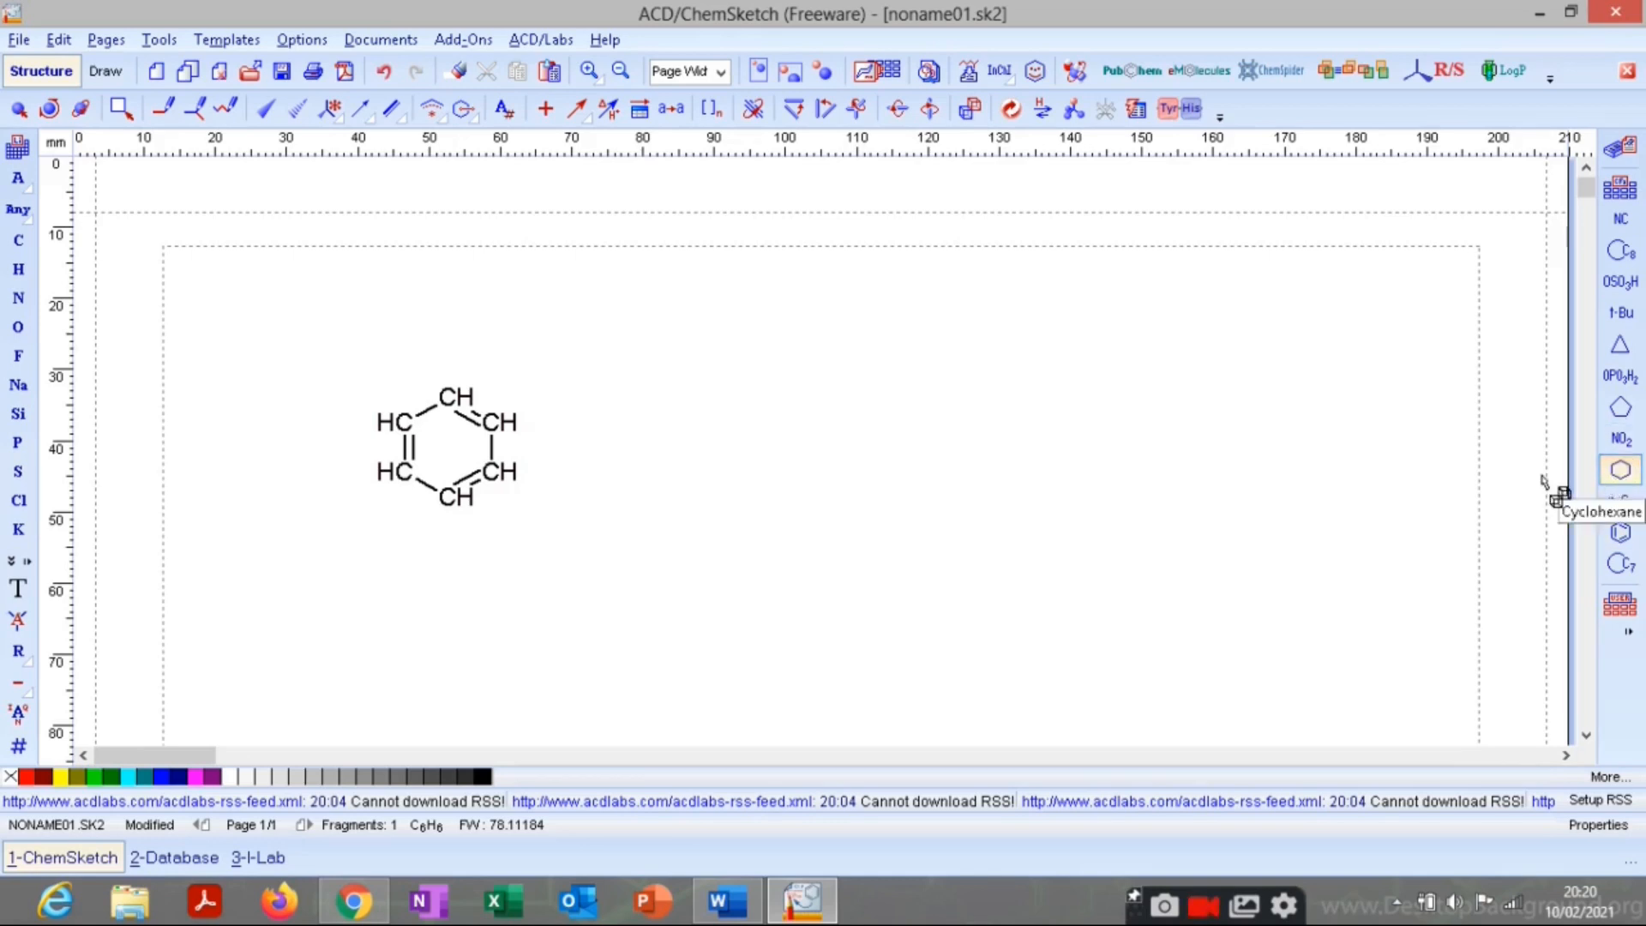
click(574, 425)
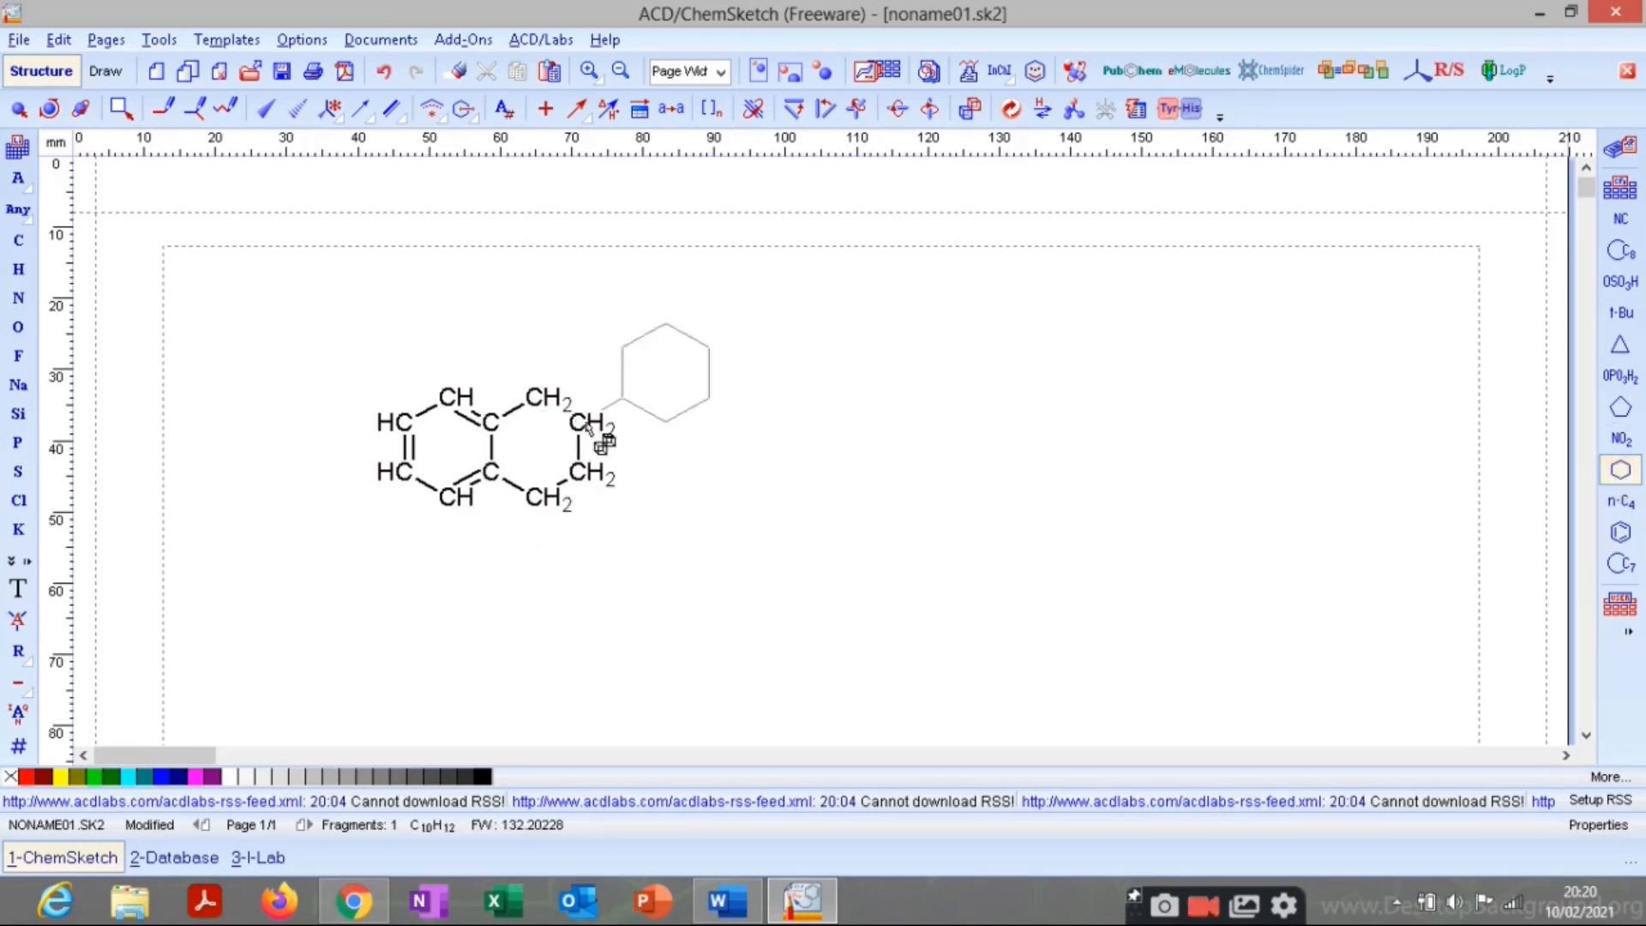
click(669, 432)
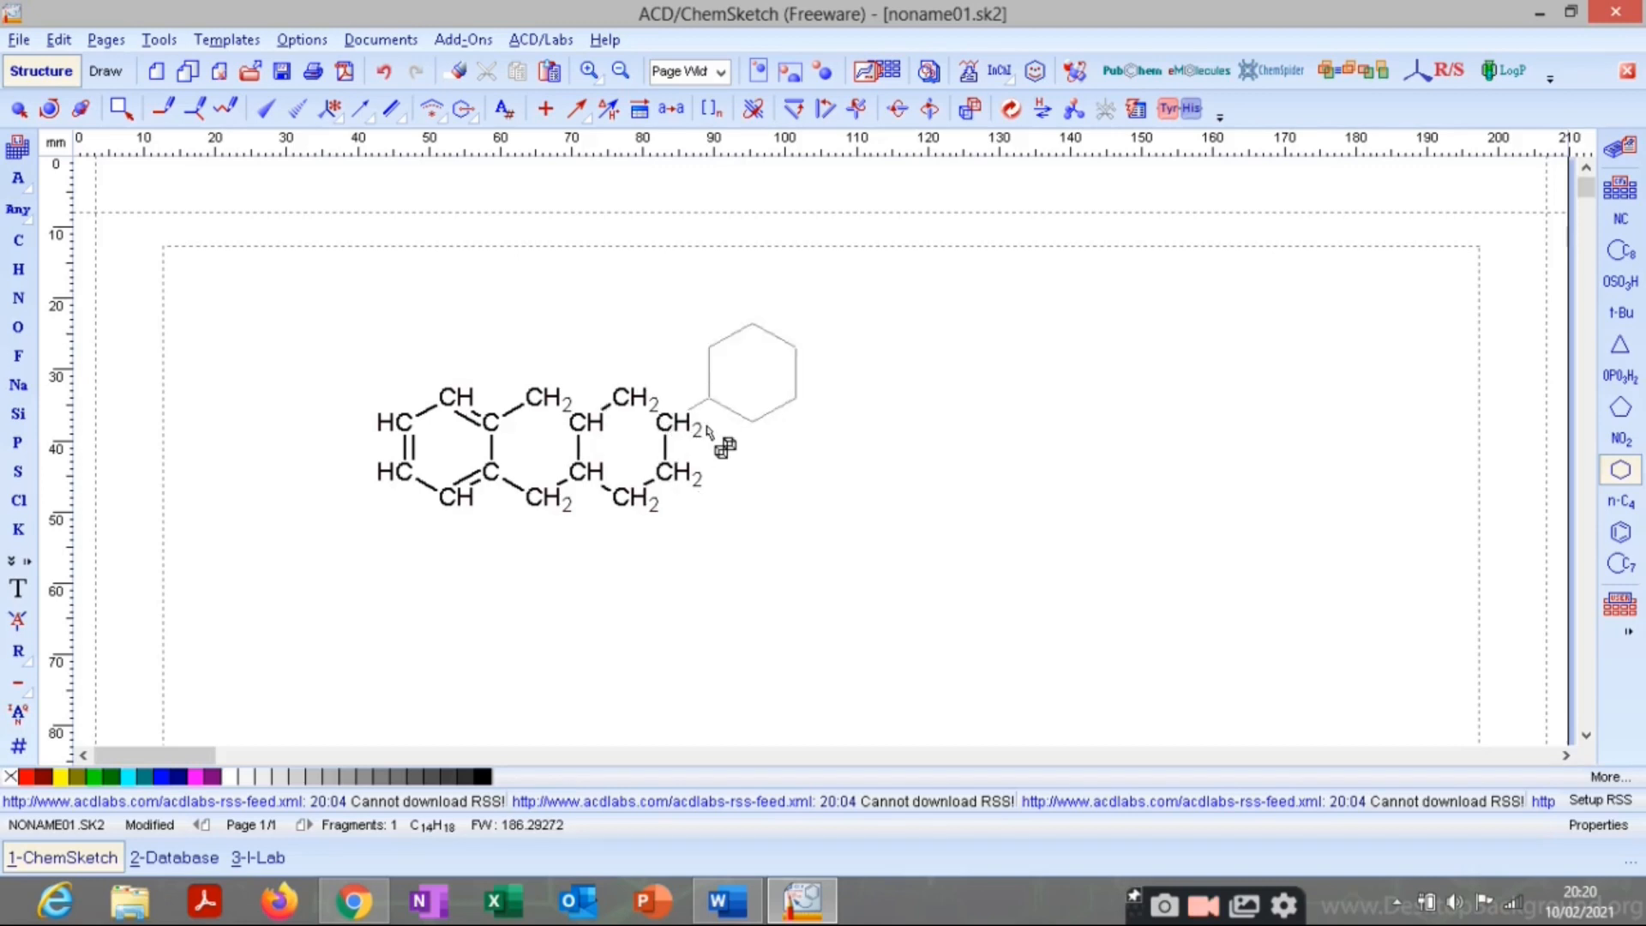
click(755, 433)
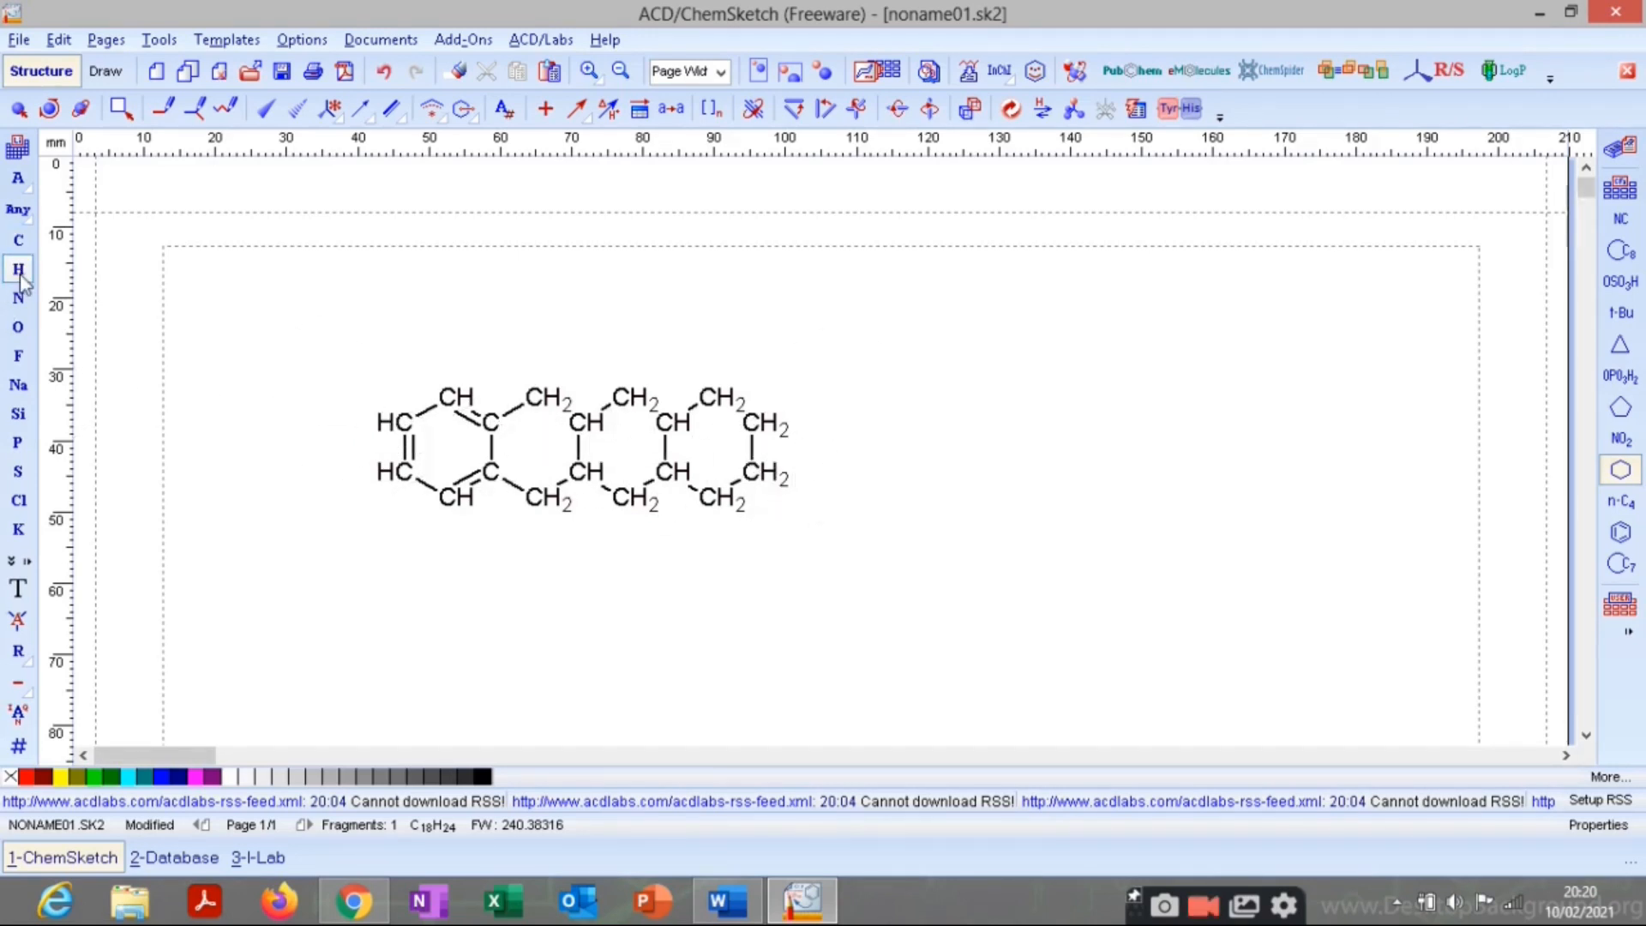
Add a hydroxyl to the benzene ring's lower carbon and a double-bonded oxygen to the adjacent ring's lower carbon.
click(18, 240)
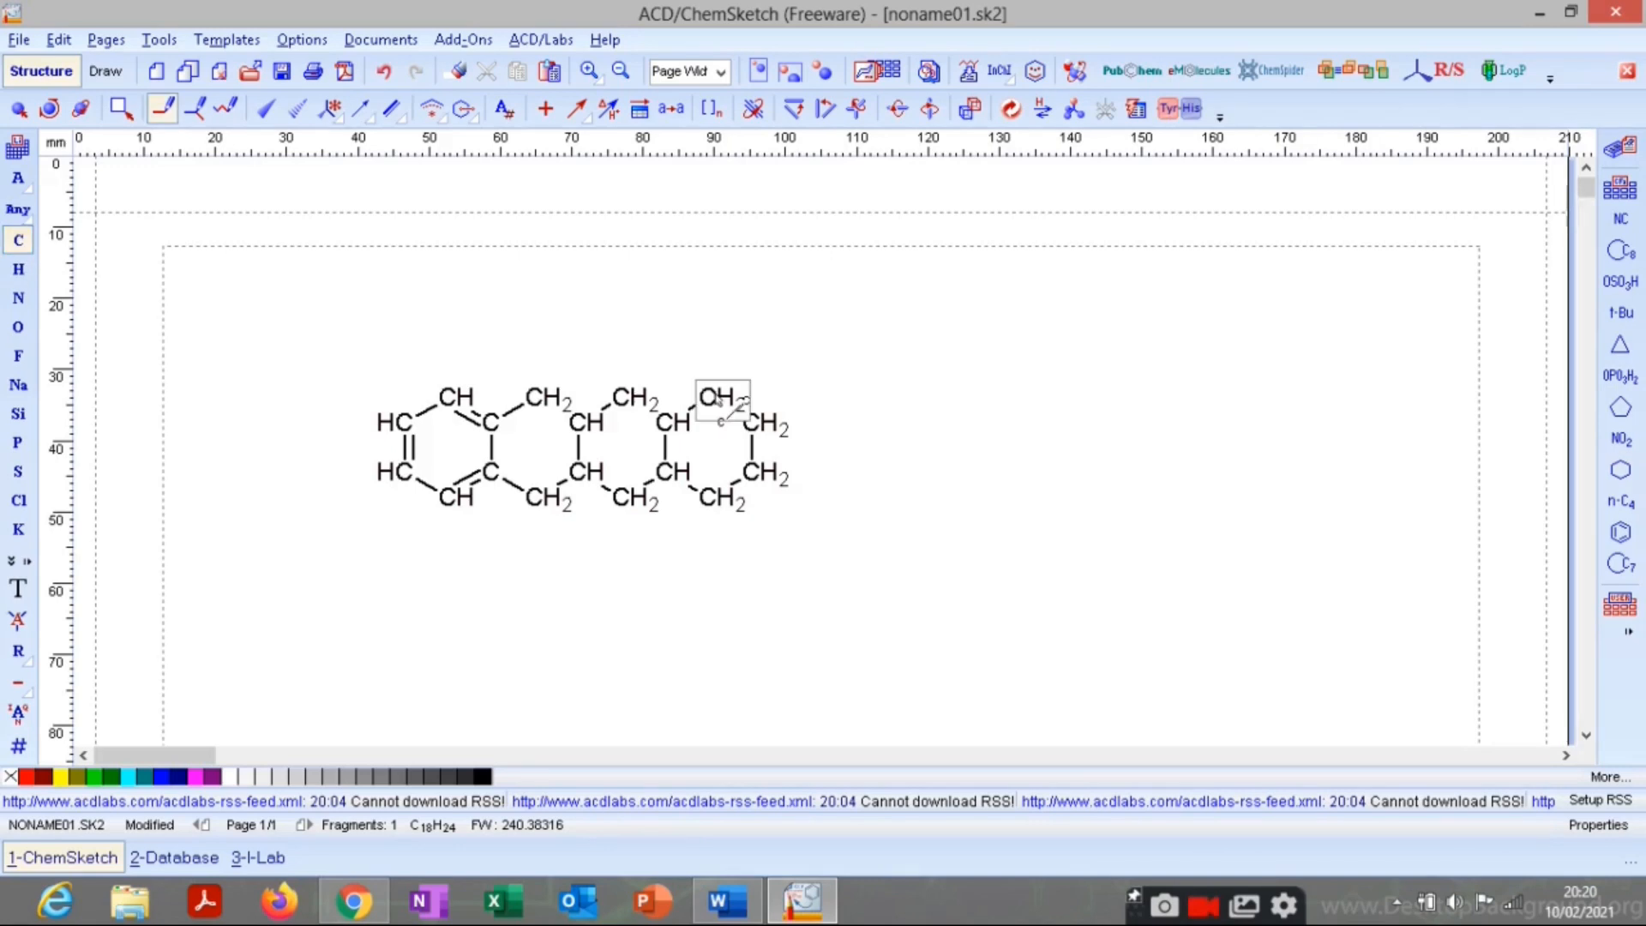
click(228, 114)
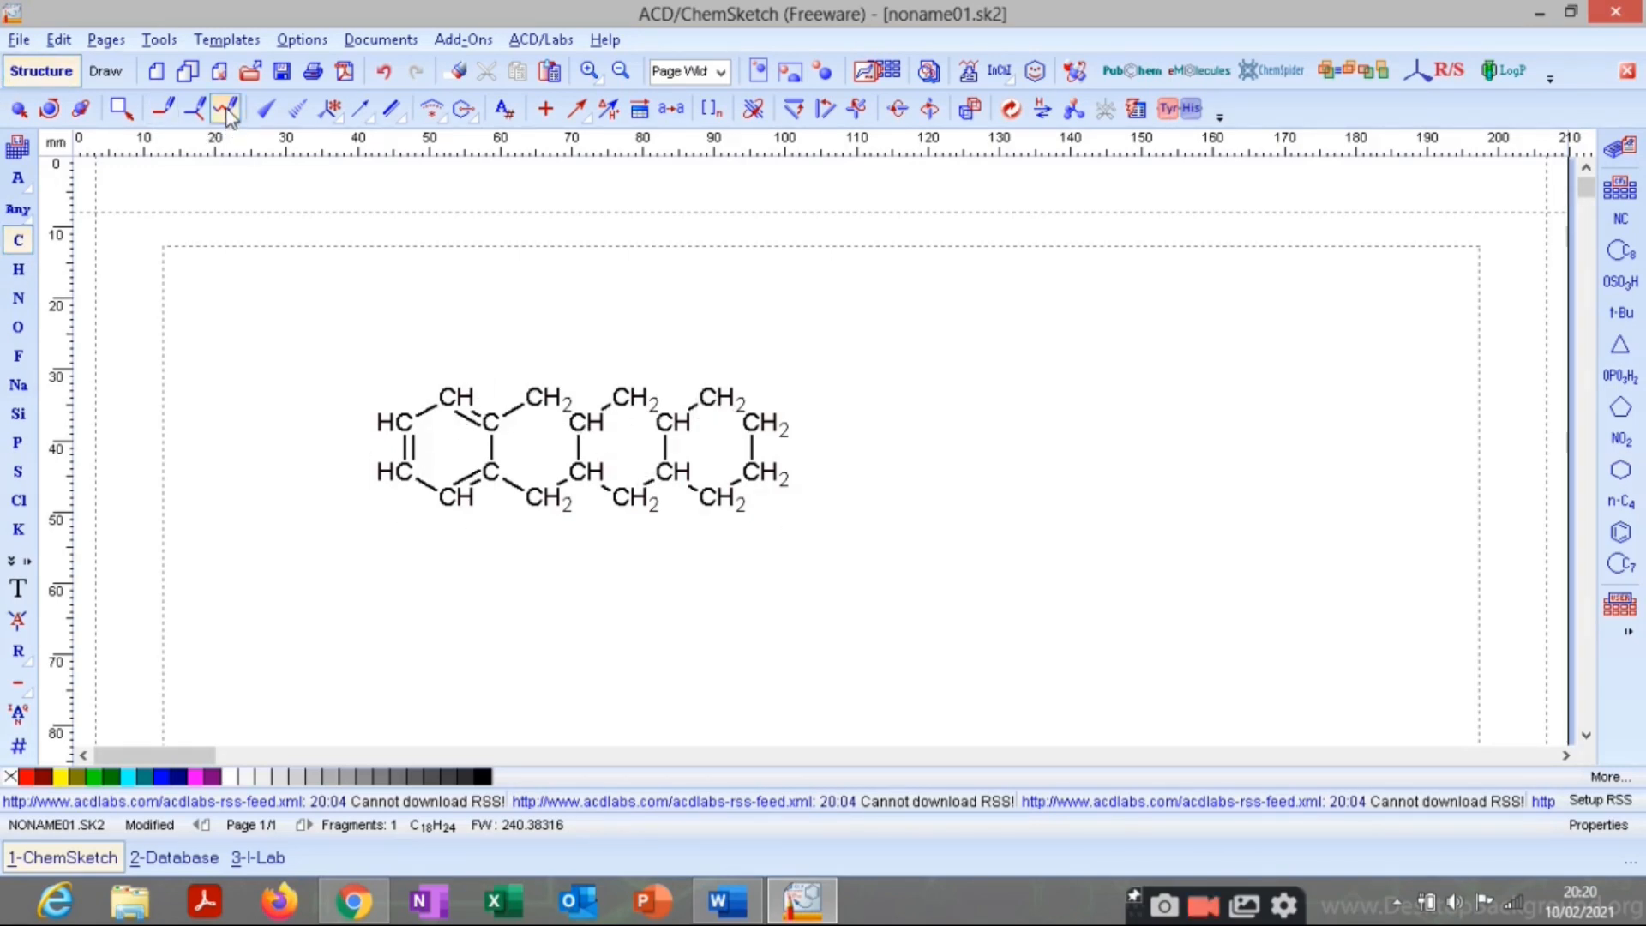
click(18, 327)
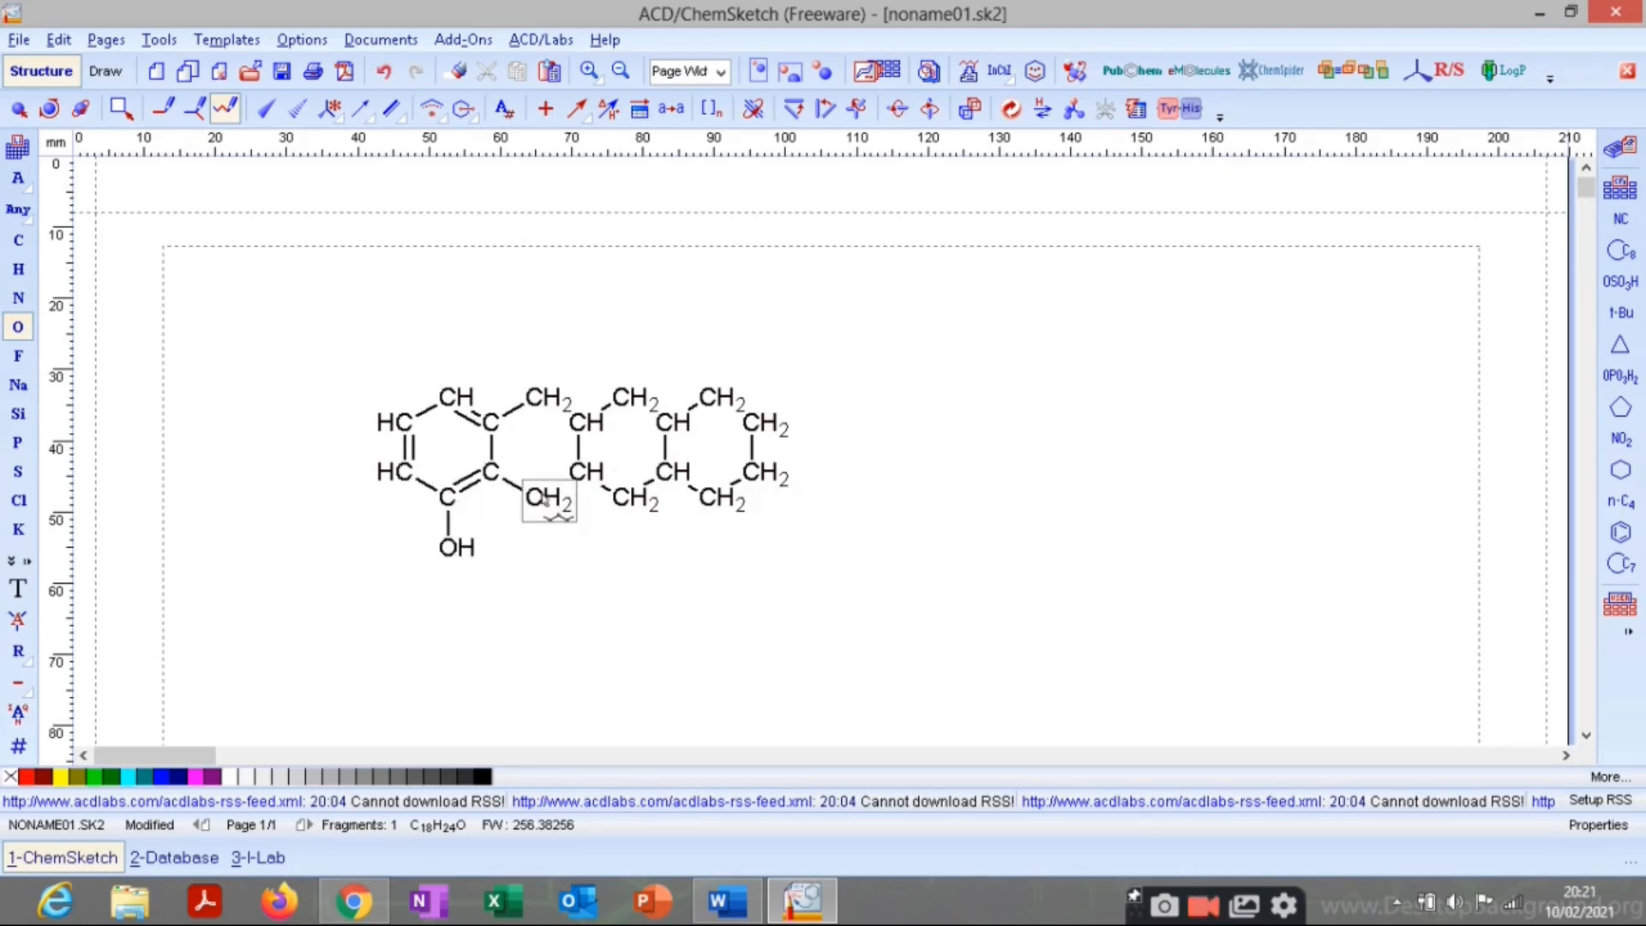
click(568, 499)
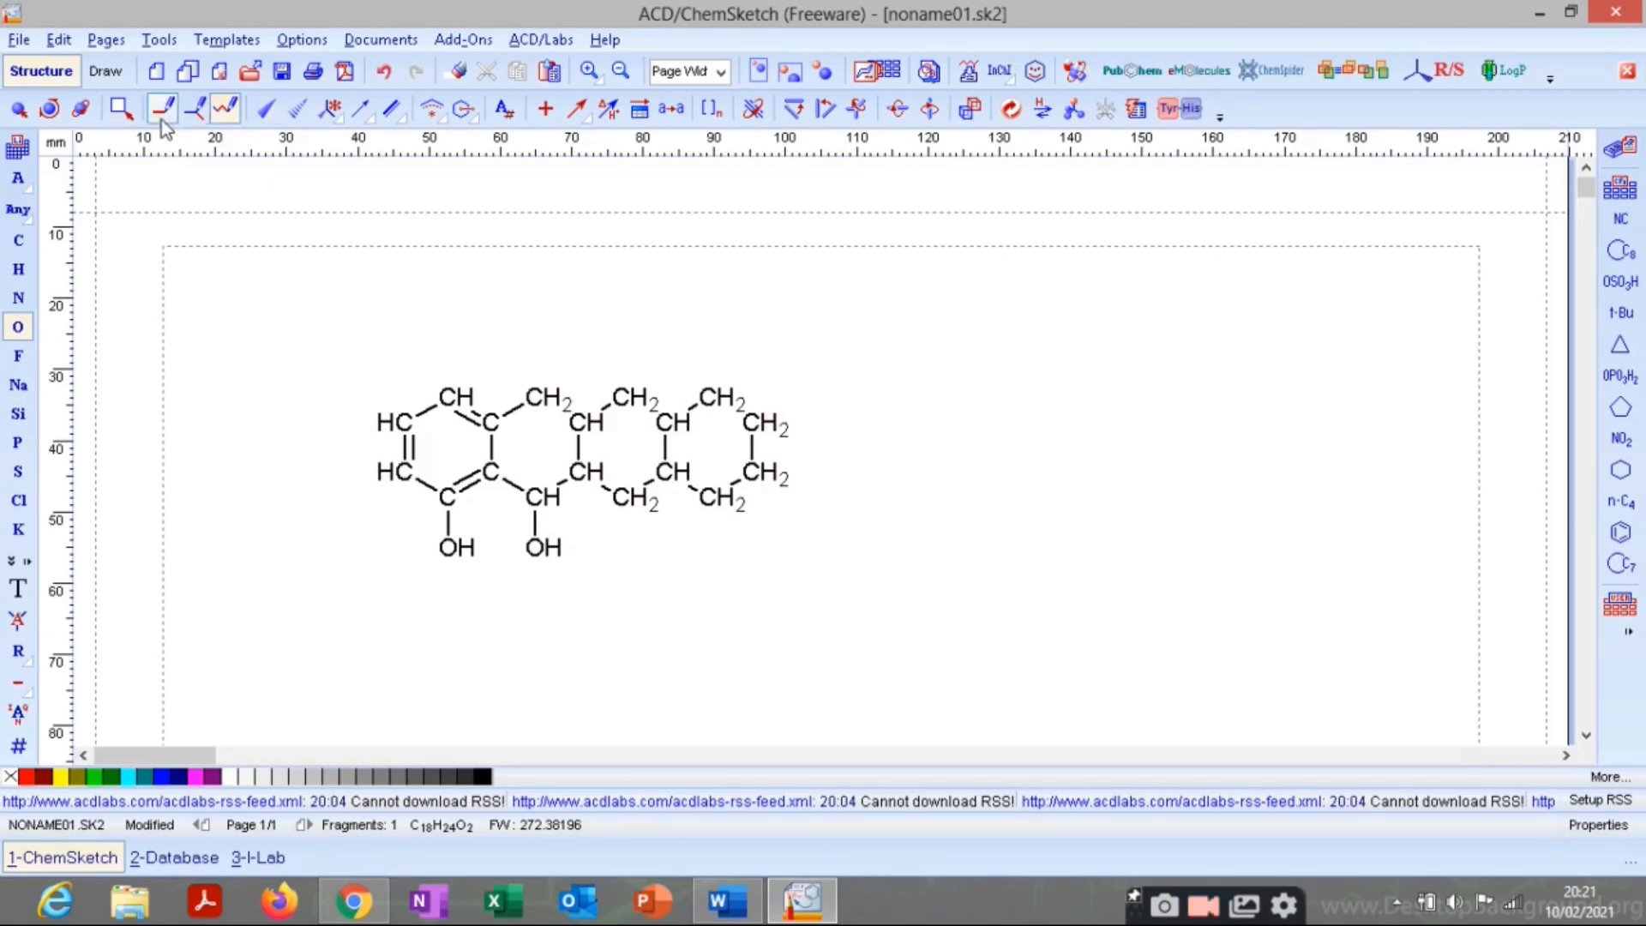
click(535, 525)
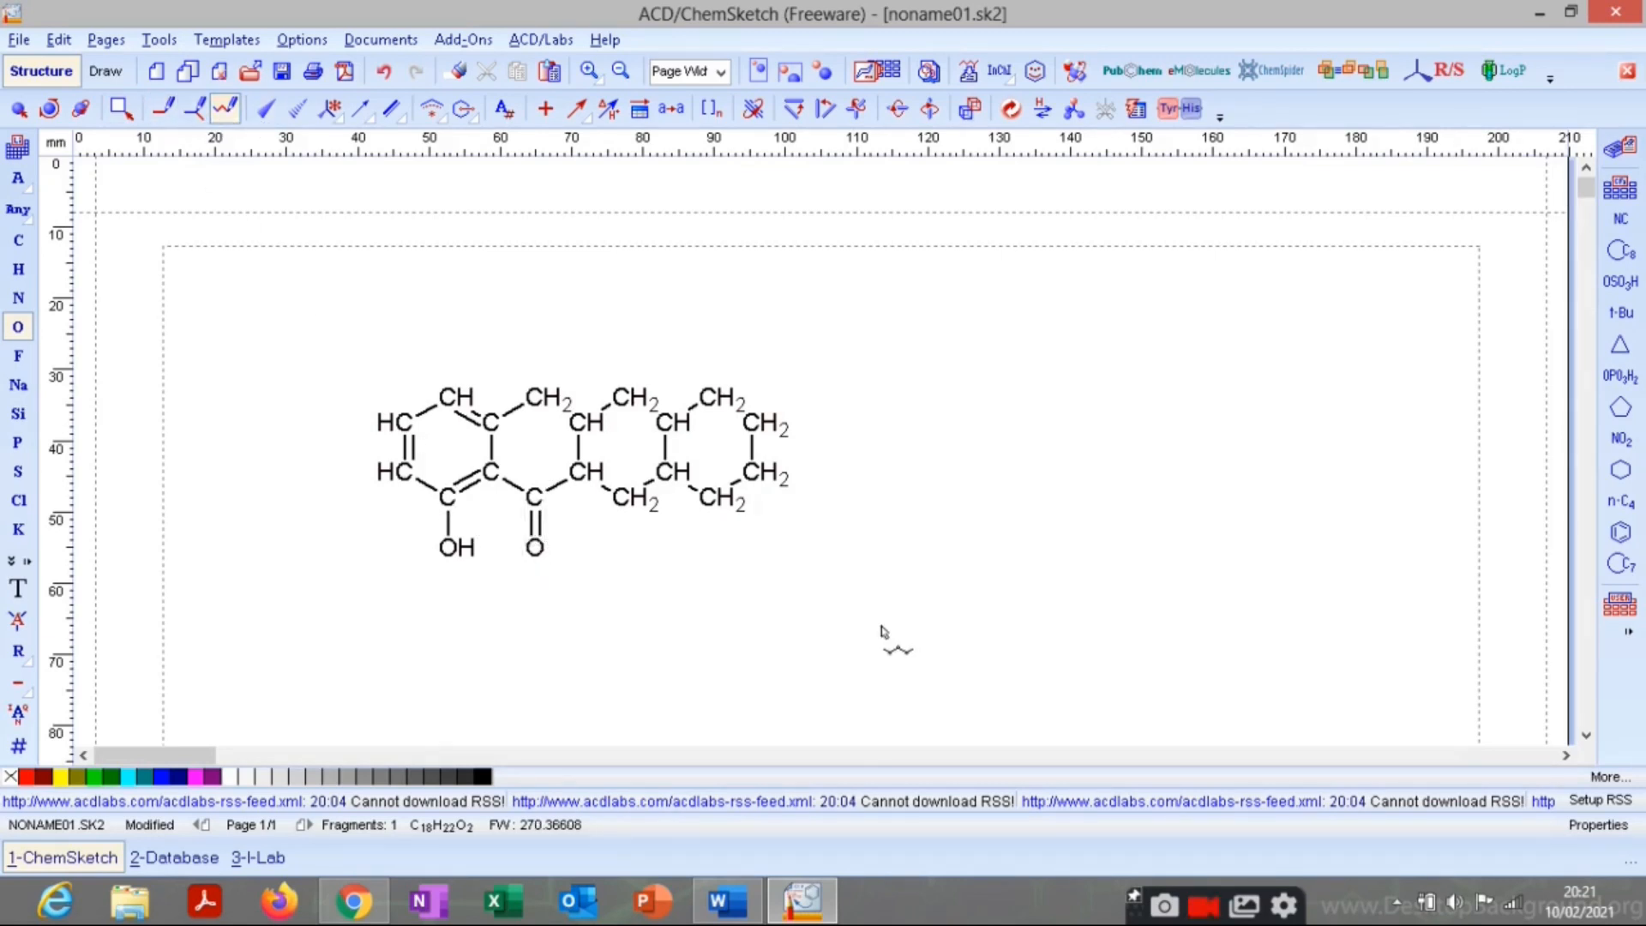
Toggle the second ring's carbon–oxygen bond repeatedly between single and double, ending on the double bond.
click(535, 525)
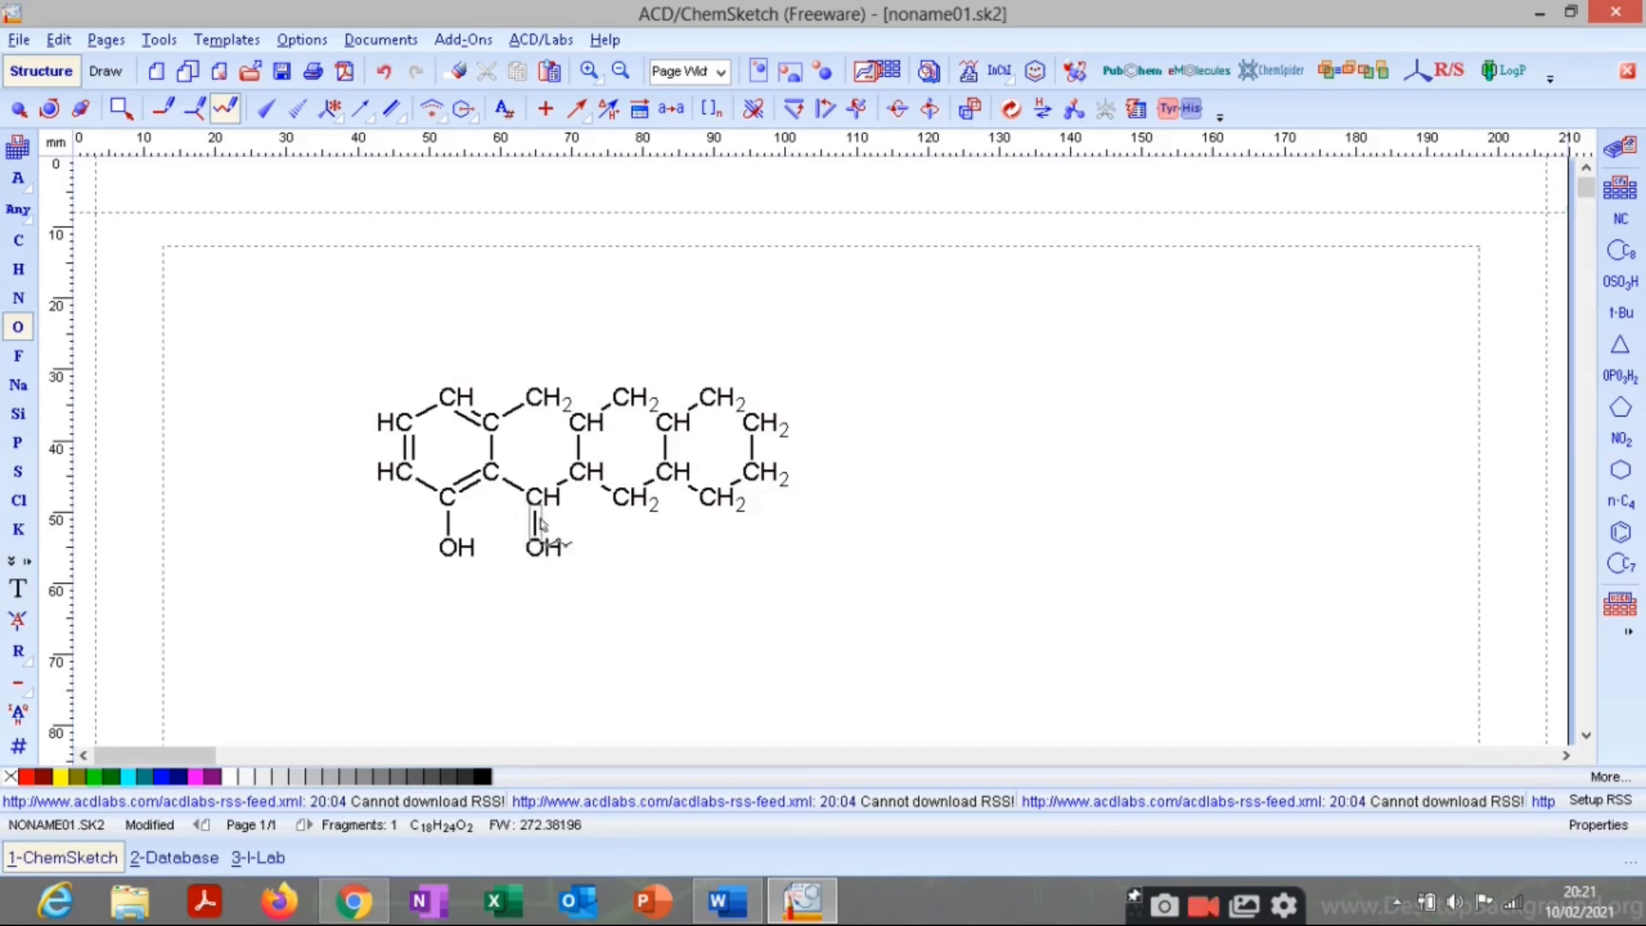
click(536, 524)
click(536, 525)
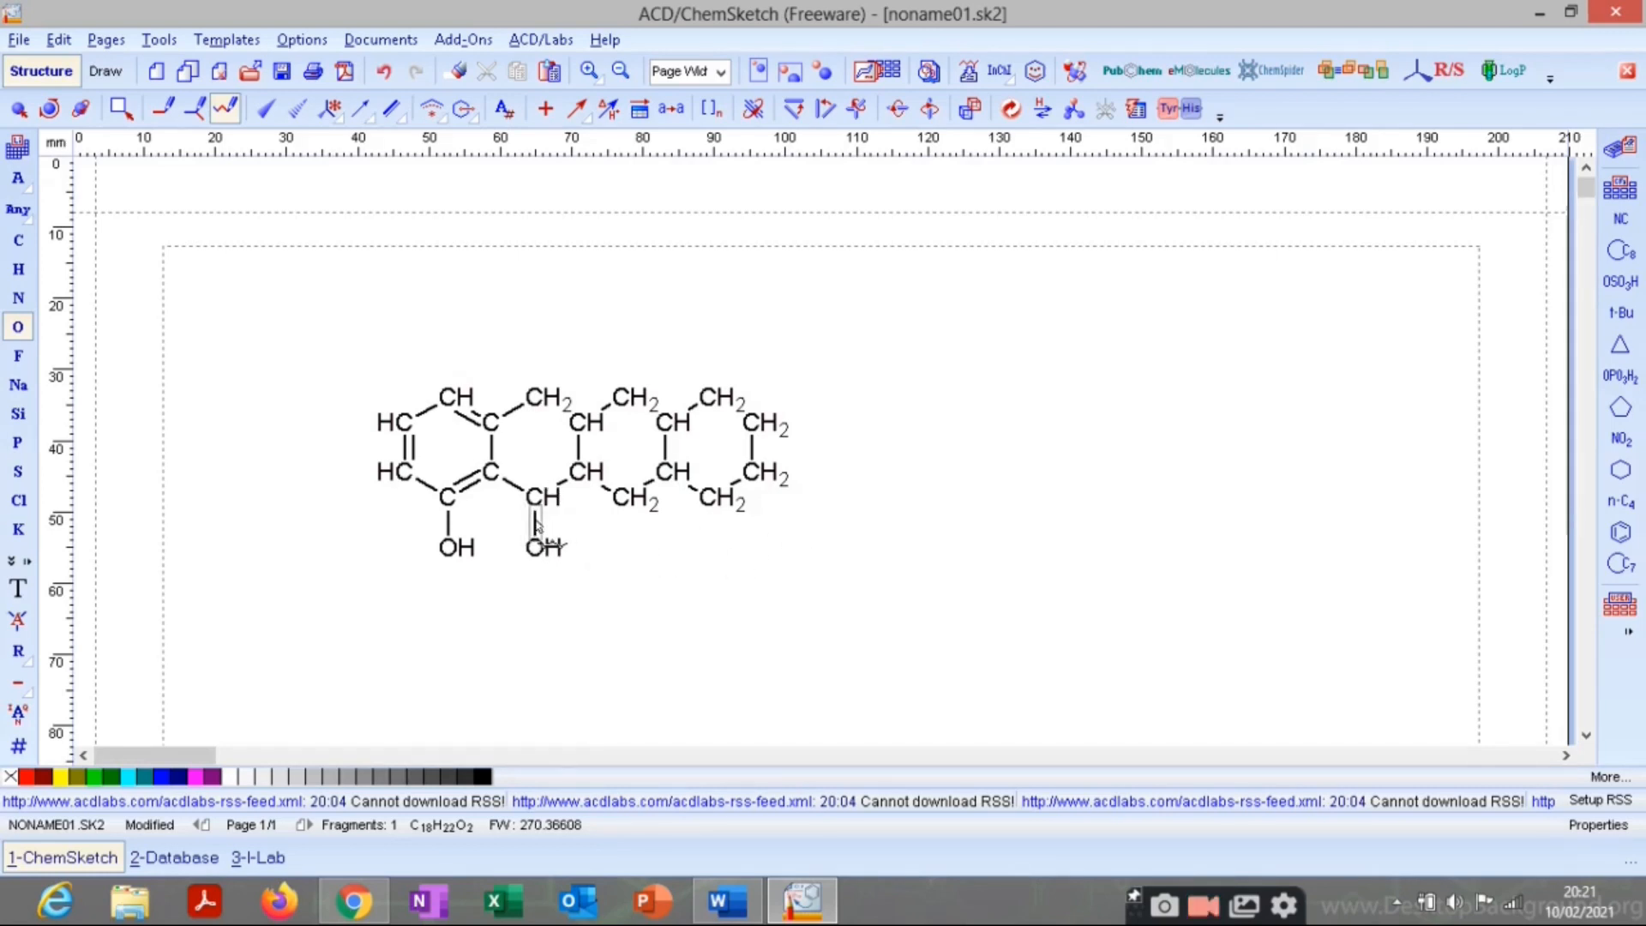
click(536, 525)
click(535, 524)
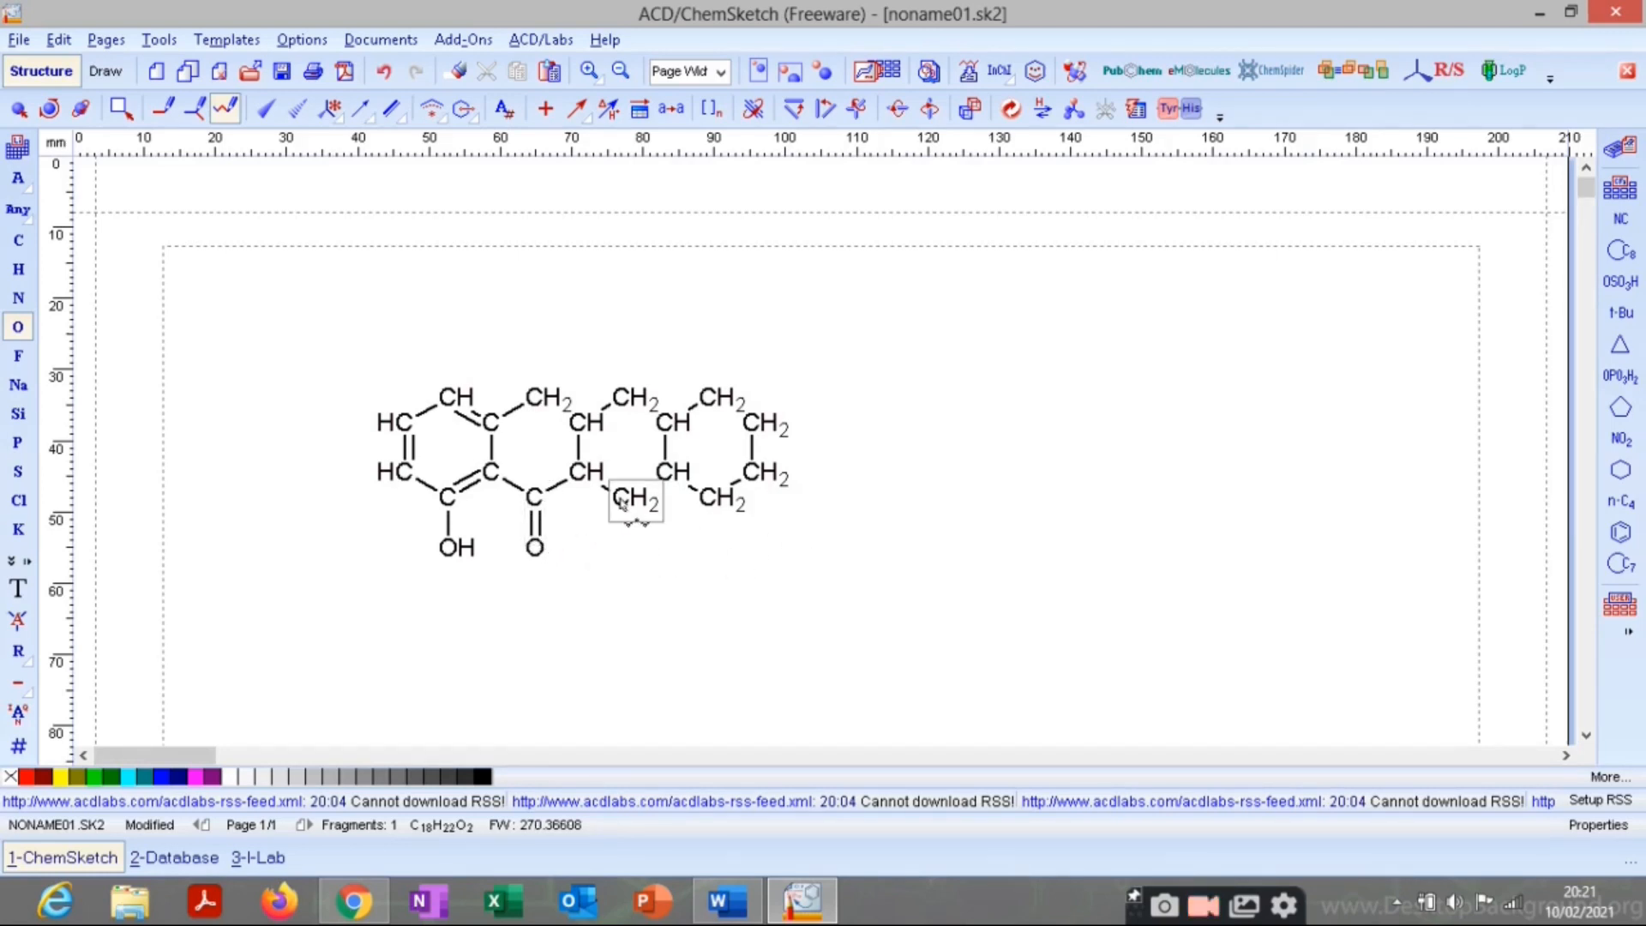
Add a hydroxyl to the third ring's lower carbon and a double-bonded oxygen to the fourth ring's lower carbon.
click(623, 502)
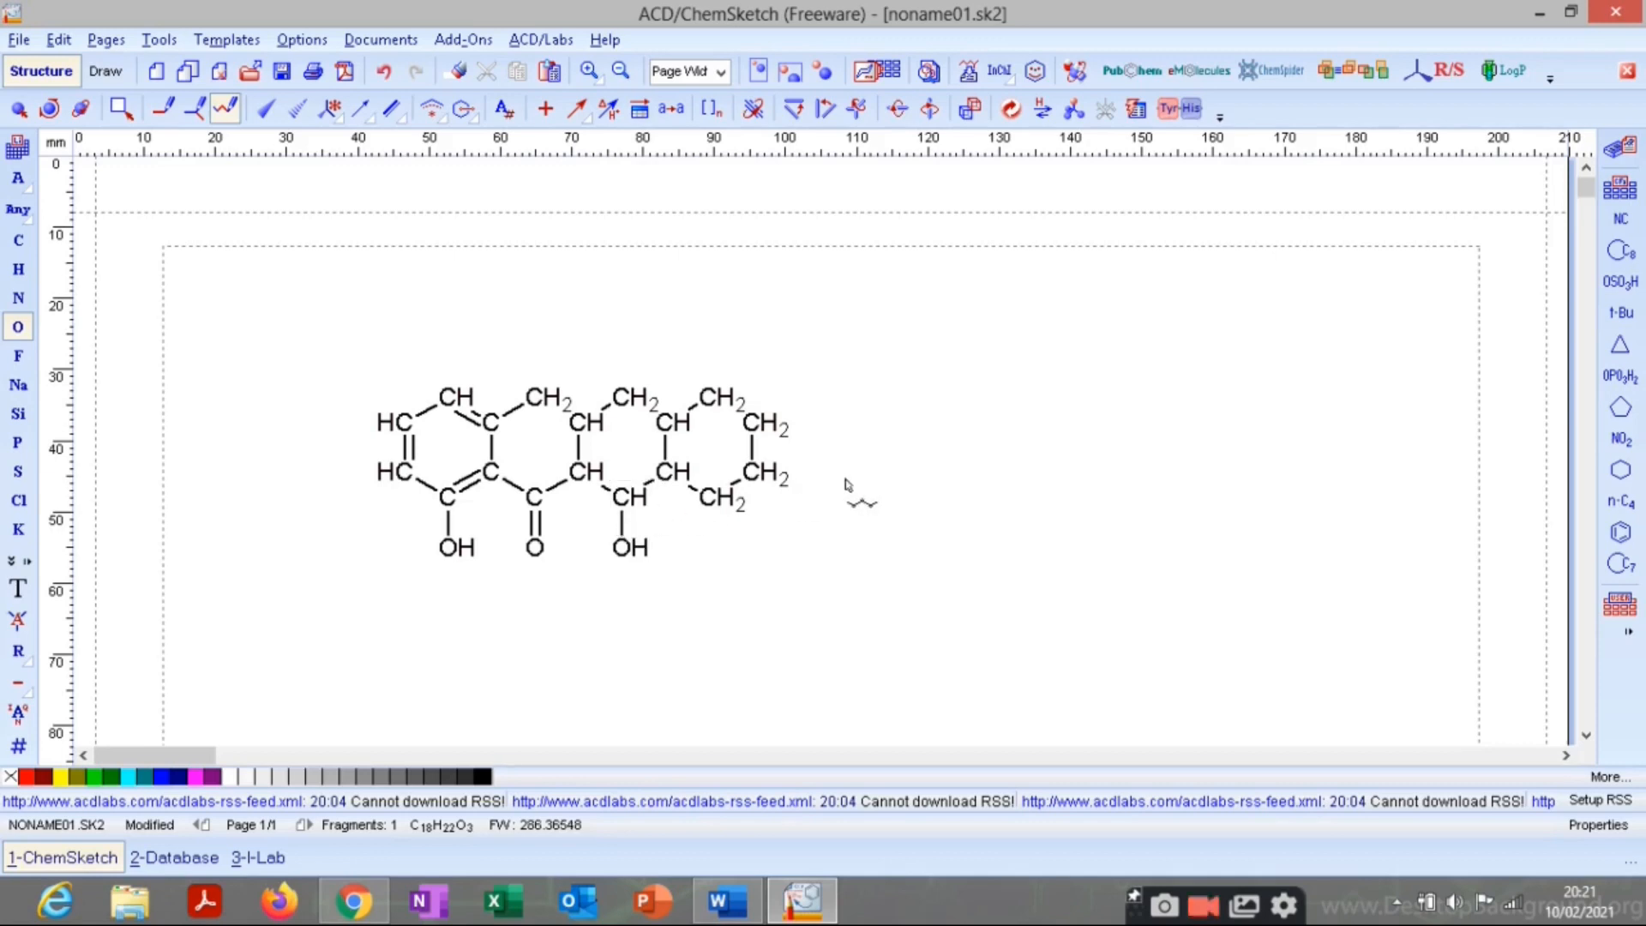
click(723, 500)
click(720, 528)
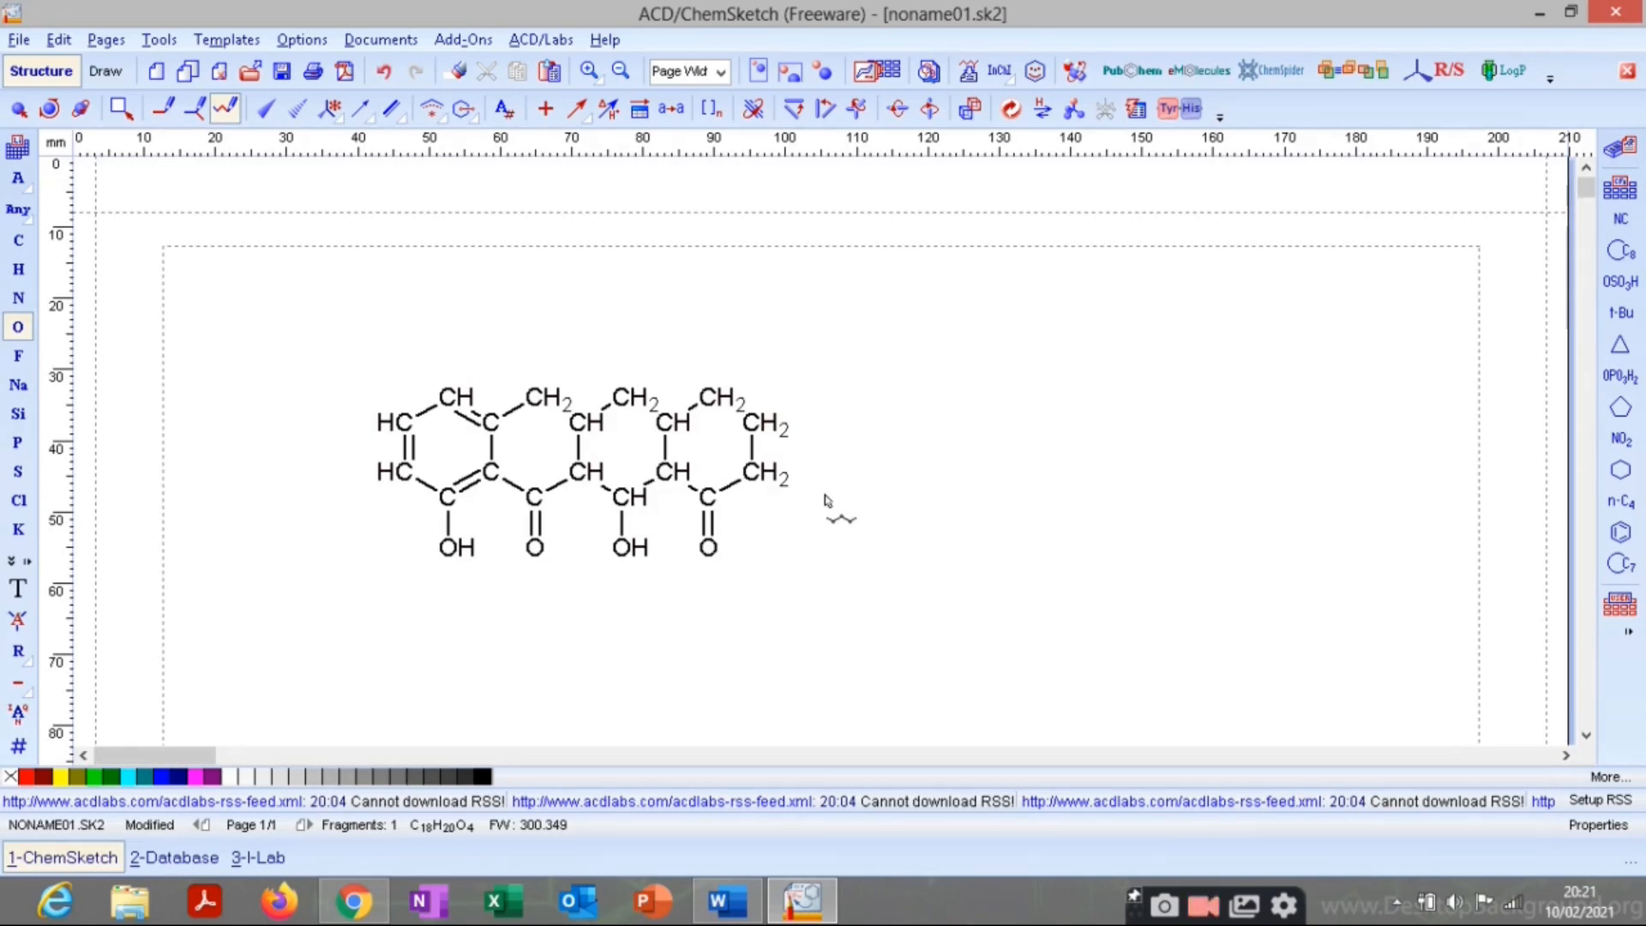
Add a hydroxyl at the lower junction of the third and fourth rings, check the Chrome reference, and make its bond down stereo.
click(673, 472)
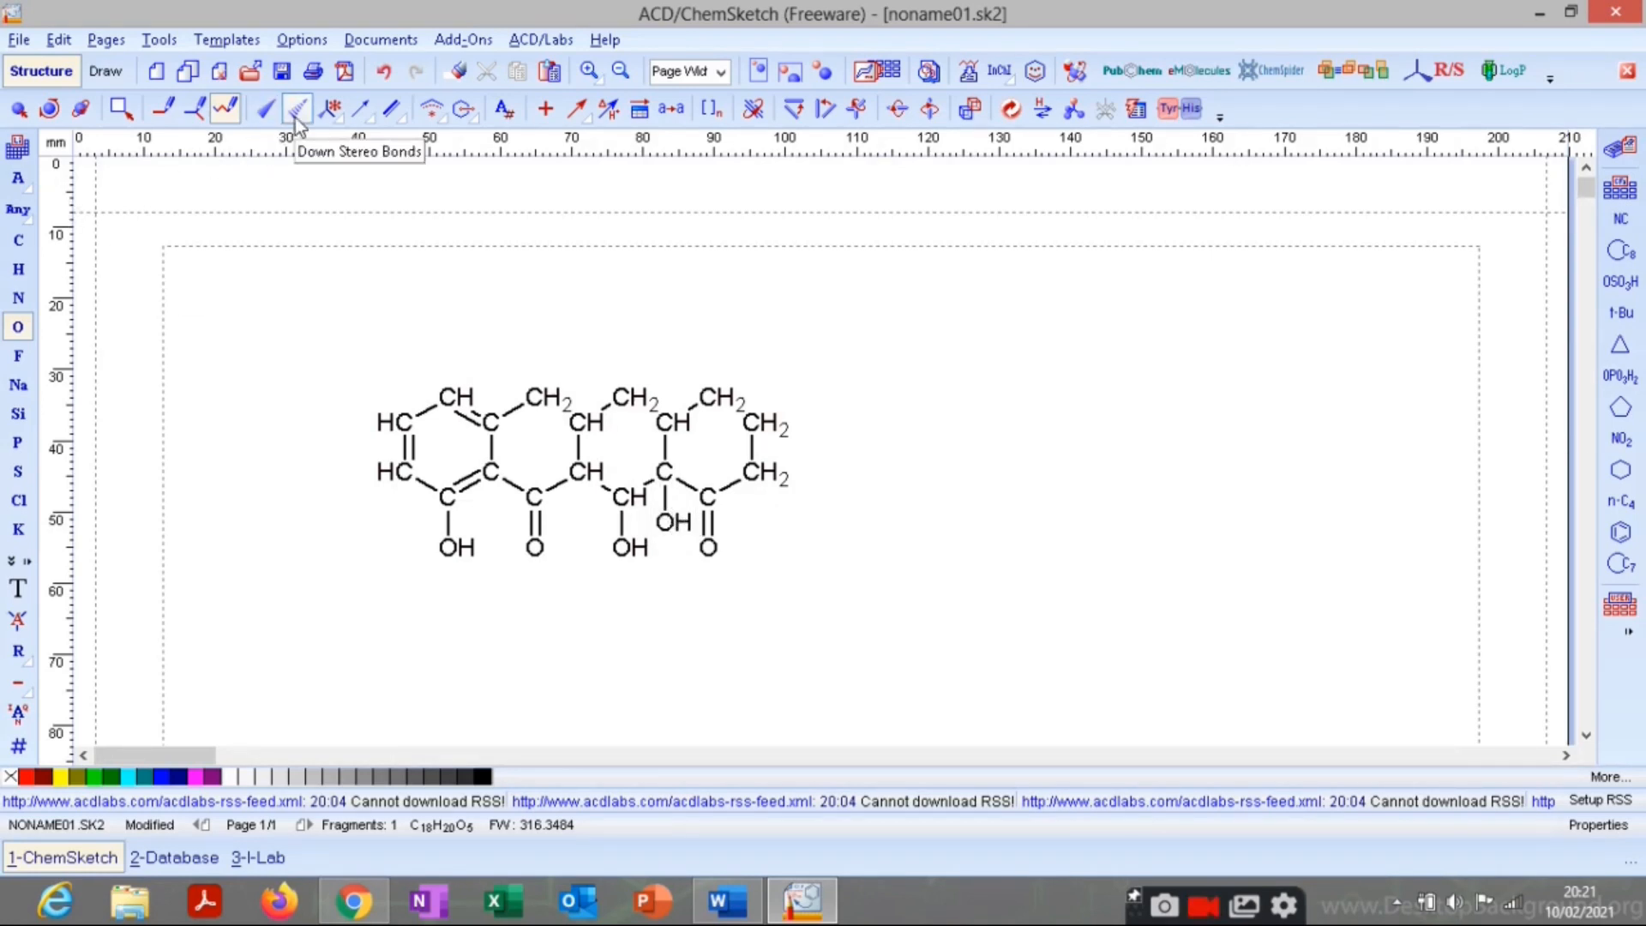
click(356, 907)
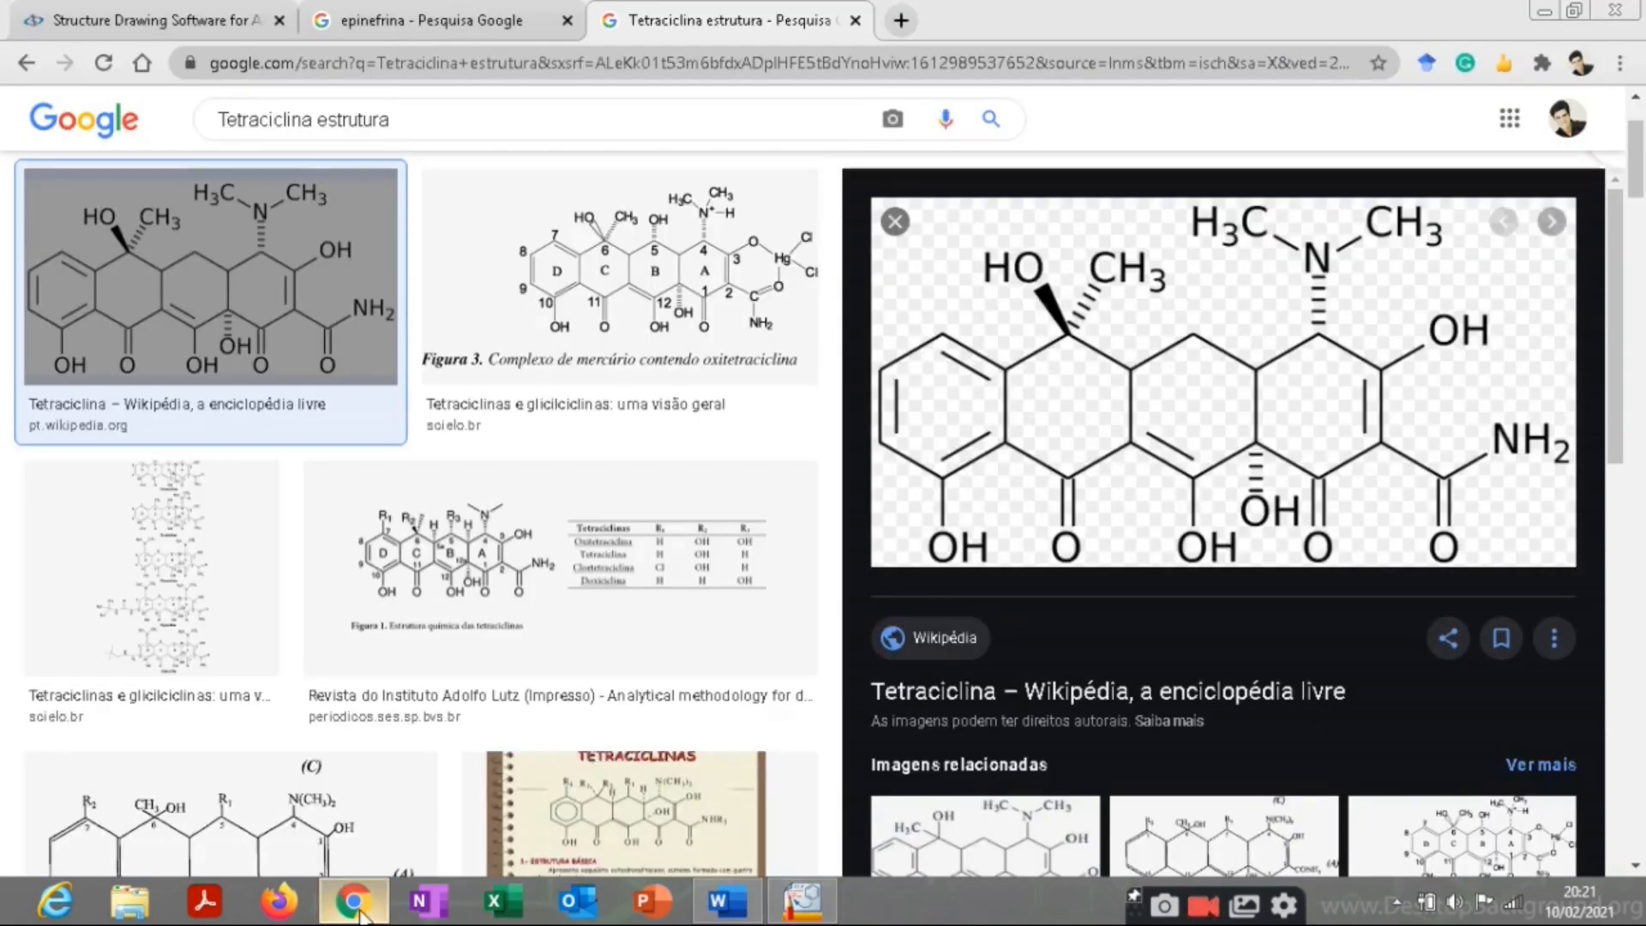
click(356, 907)
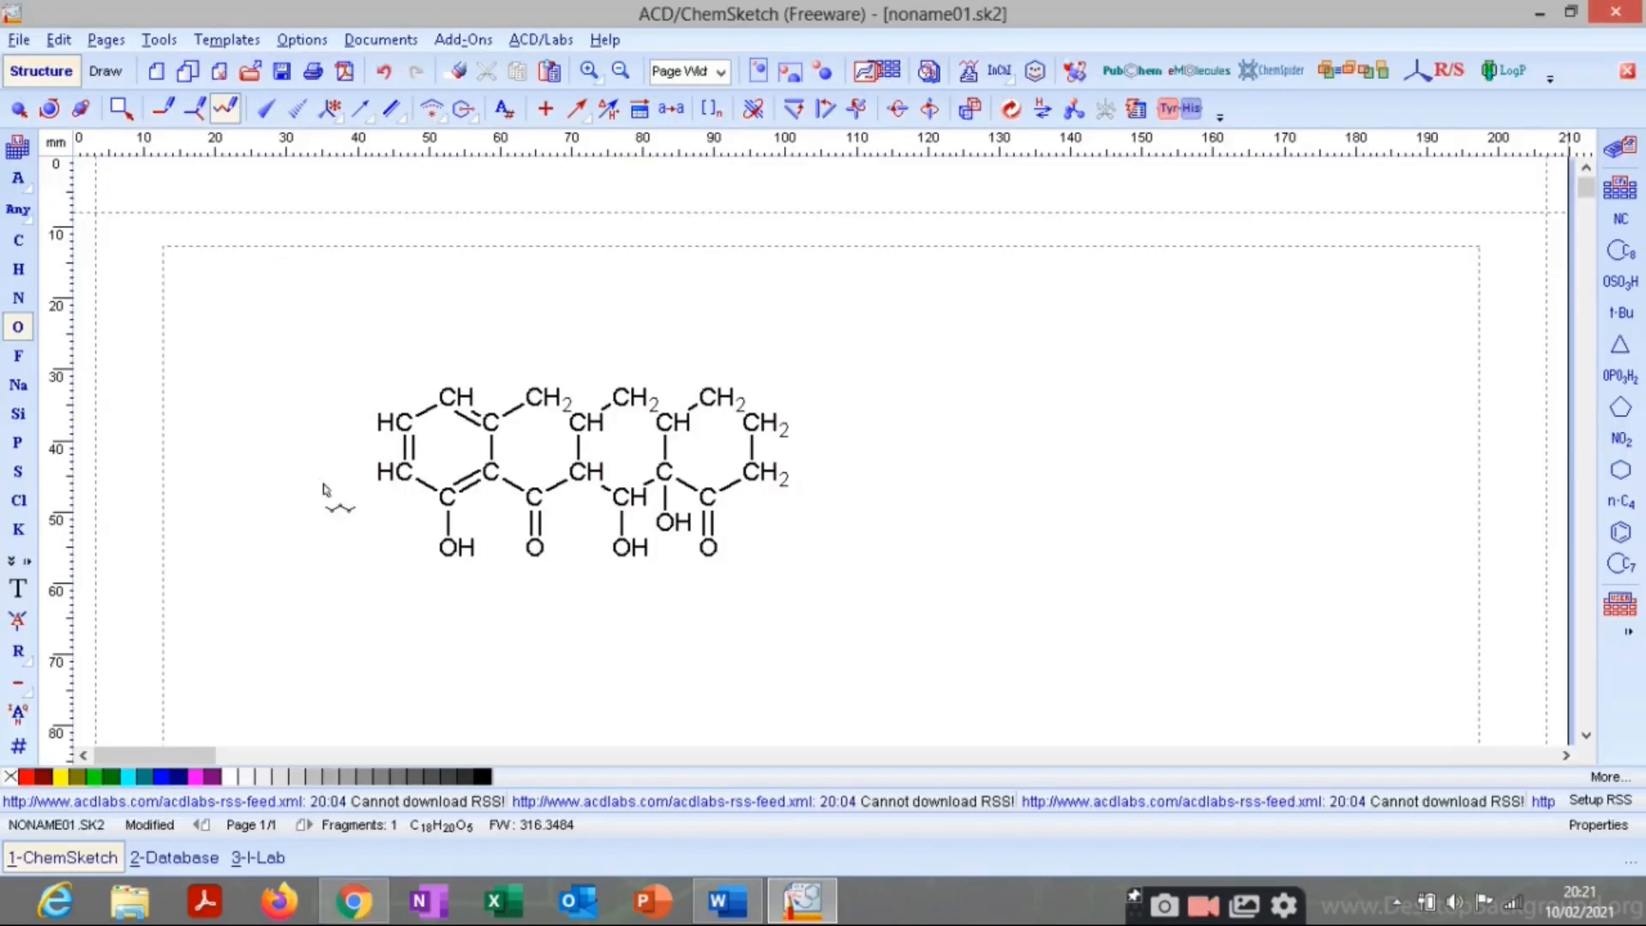
click(298, 110)
click(664, 502)
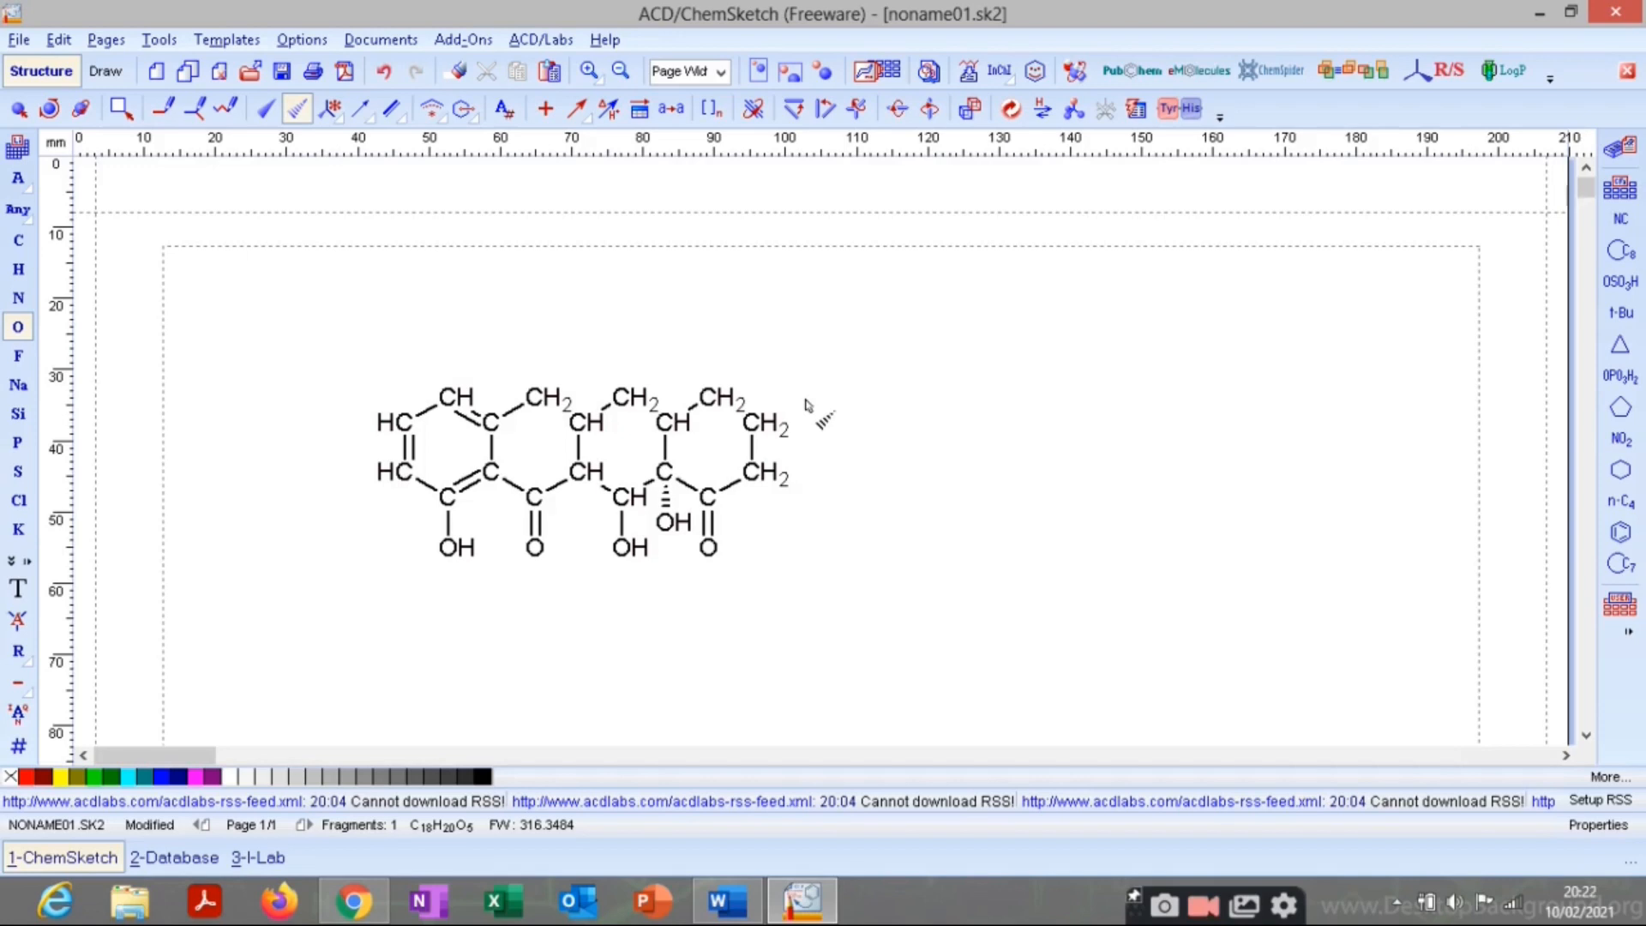
Set the normal drawing tool to carbon for adding atoms to the ring structure.
click(18, 240)
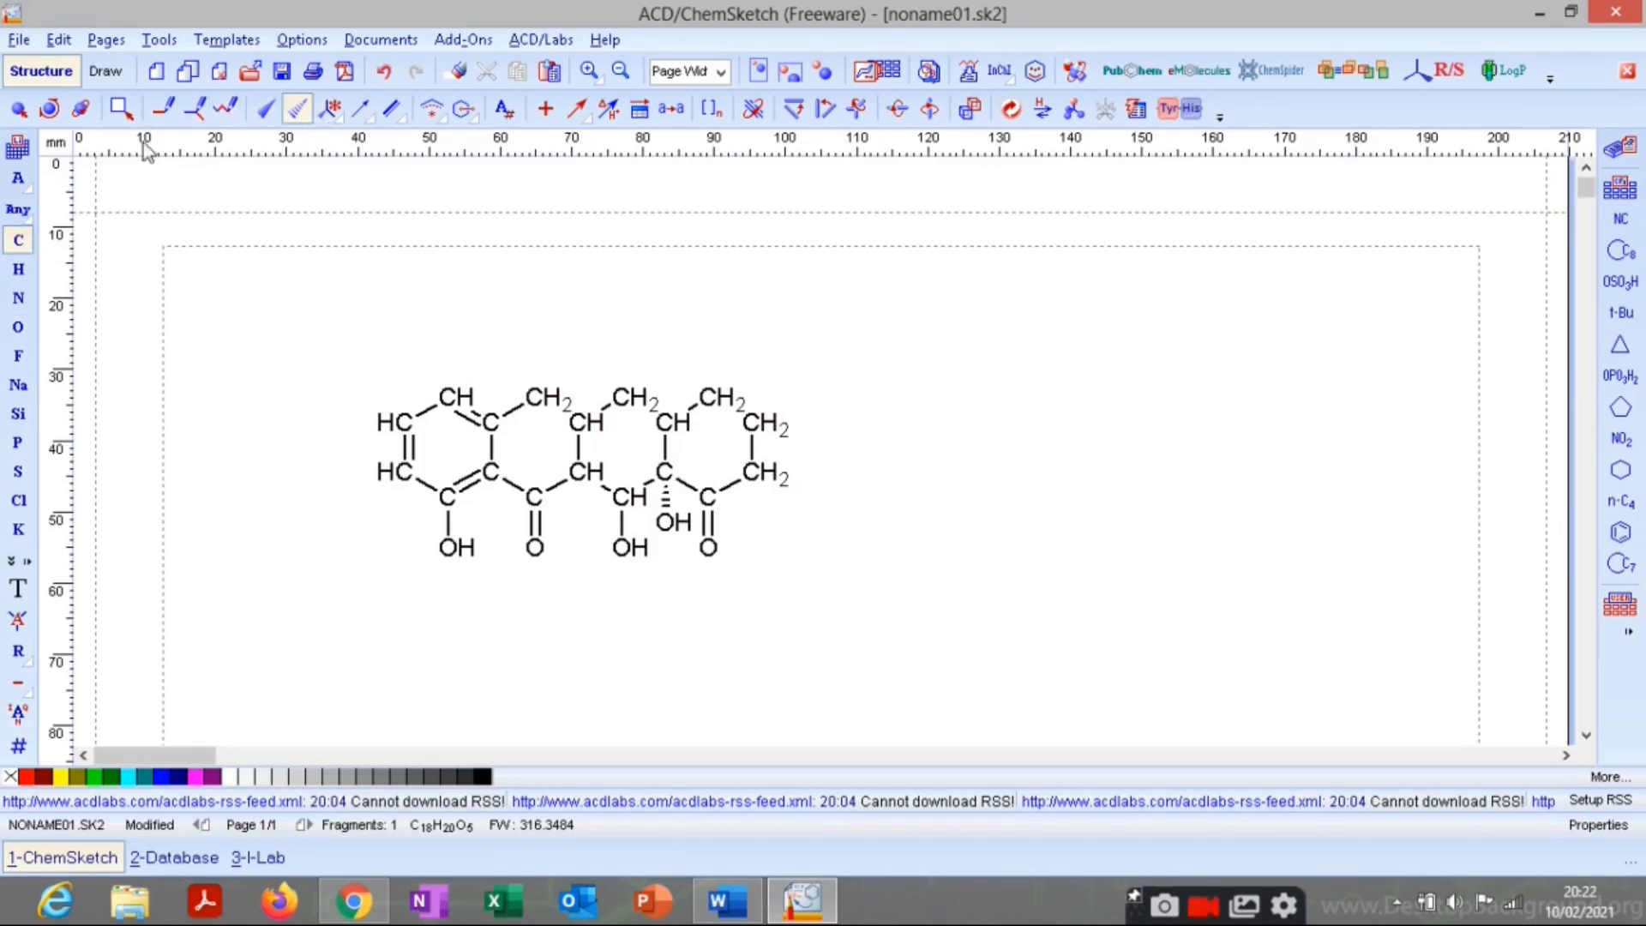
click(165, 110)
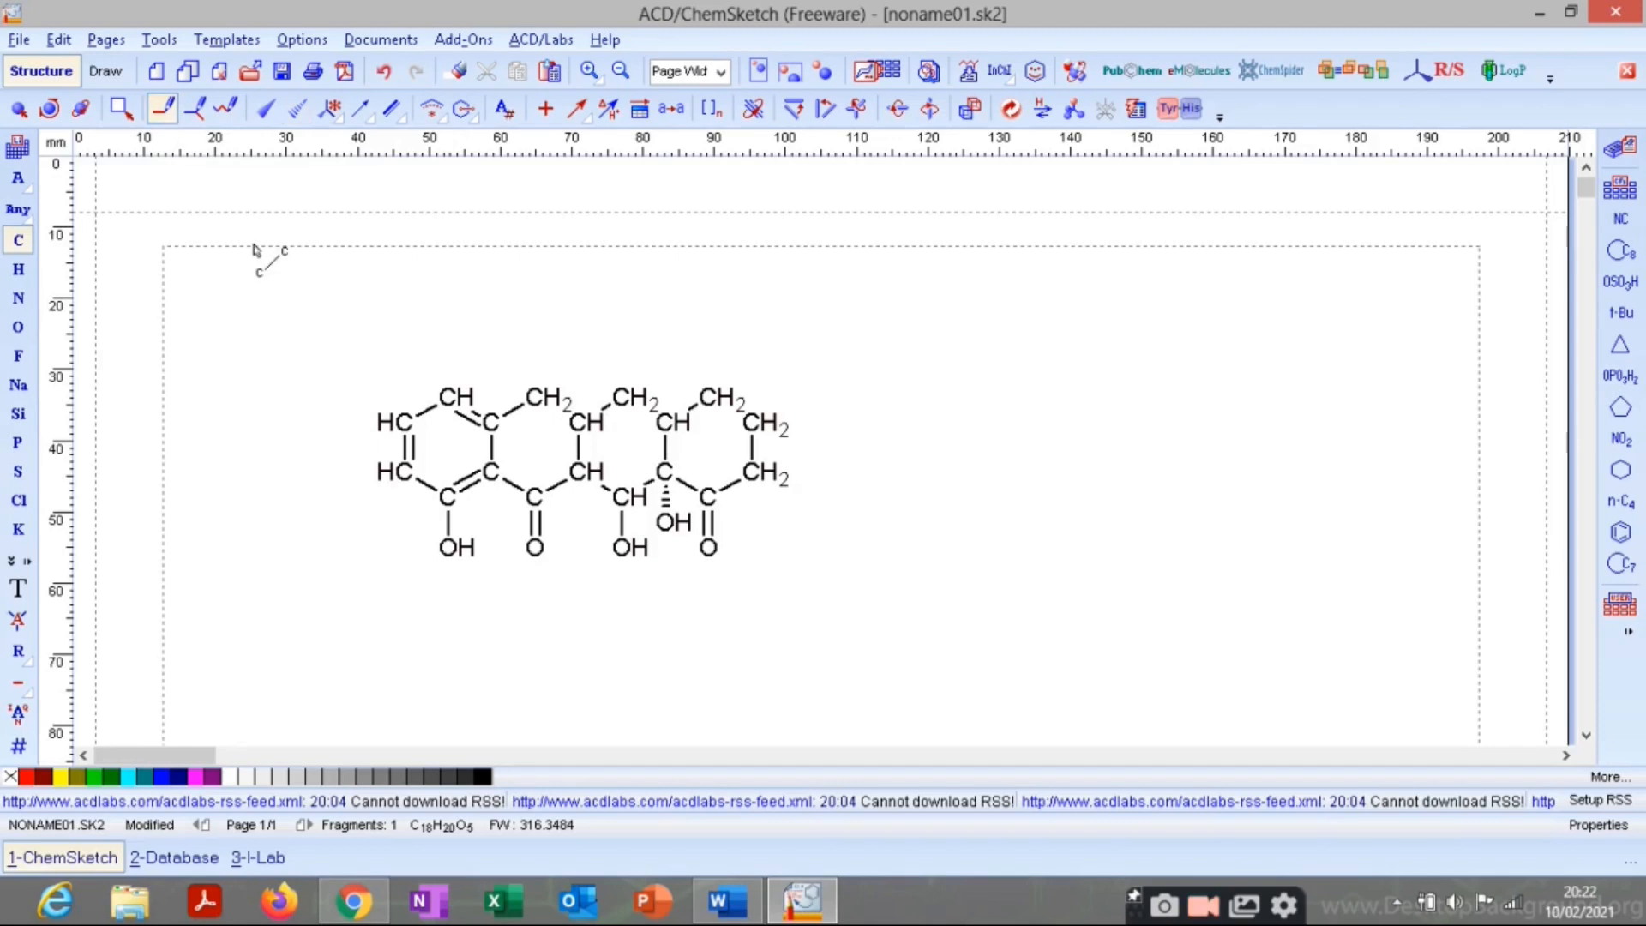
Attach a carboxamide group, with a double-bonded oxygen and an NH2, to the lower-right carbon of the rightmost ring.
click(772, 480)
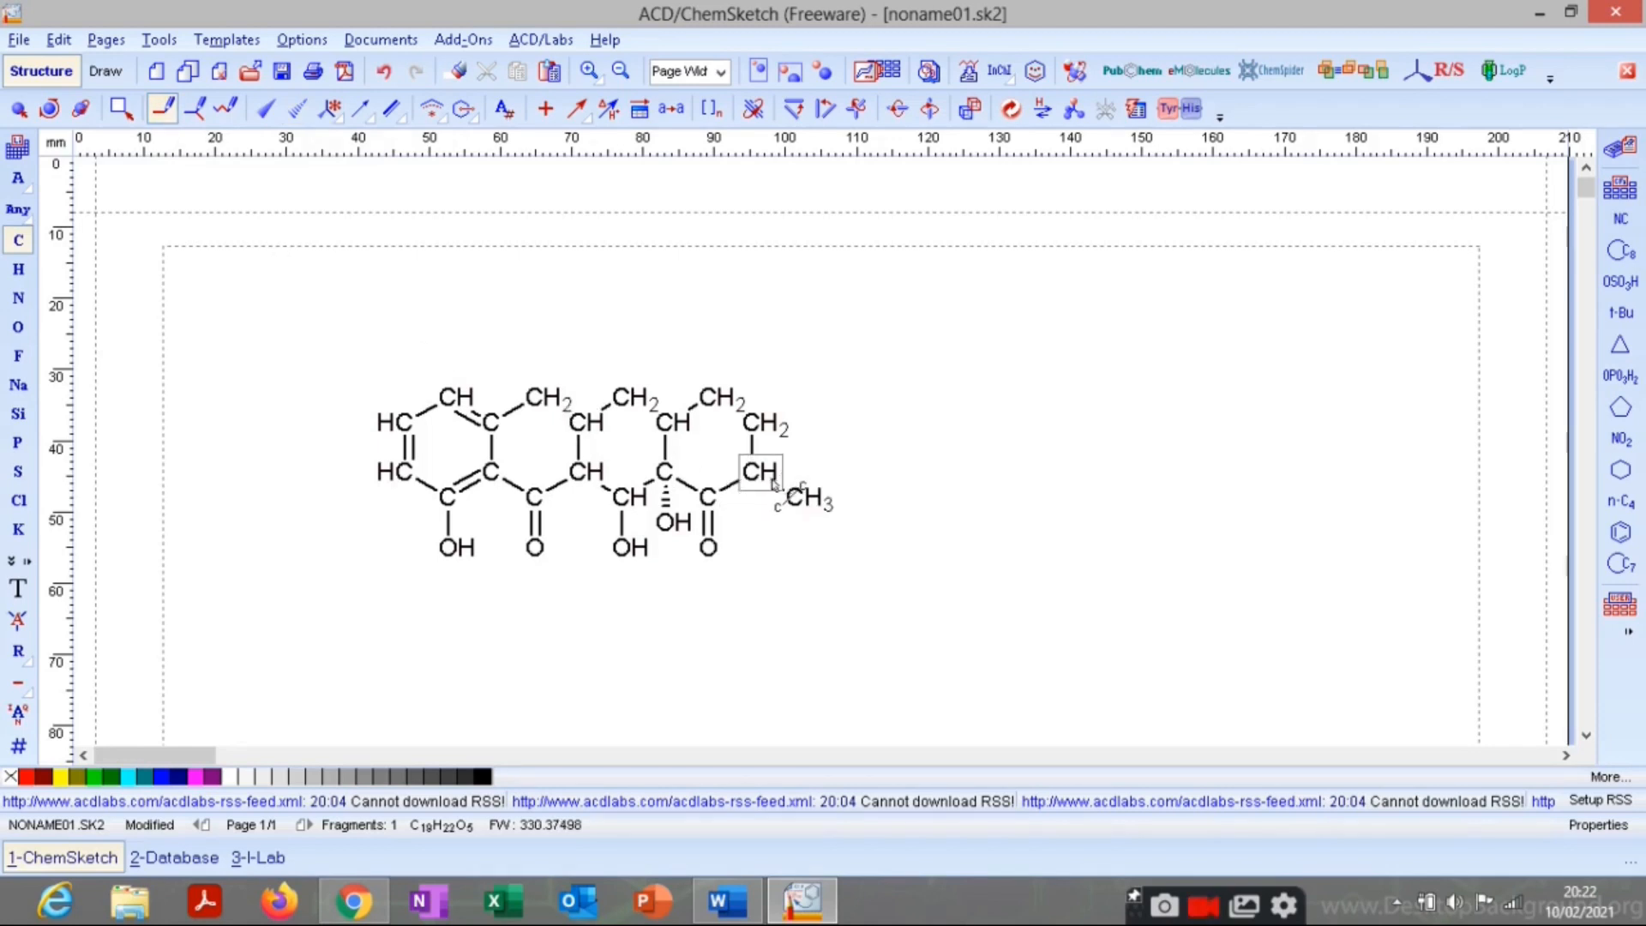
click(811, 514)
click(809, 509)
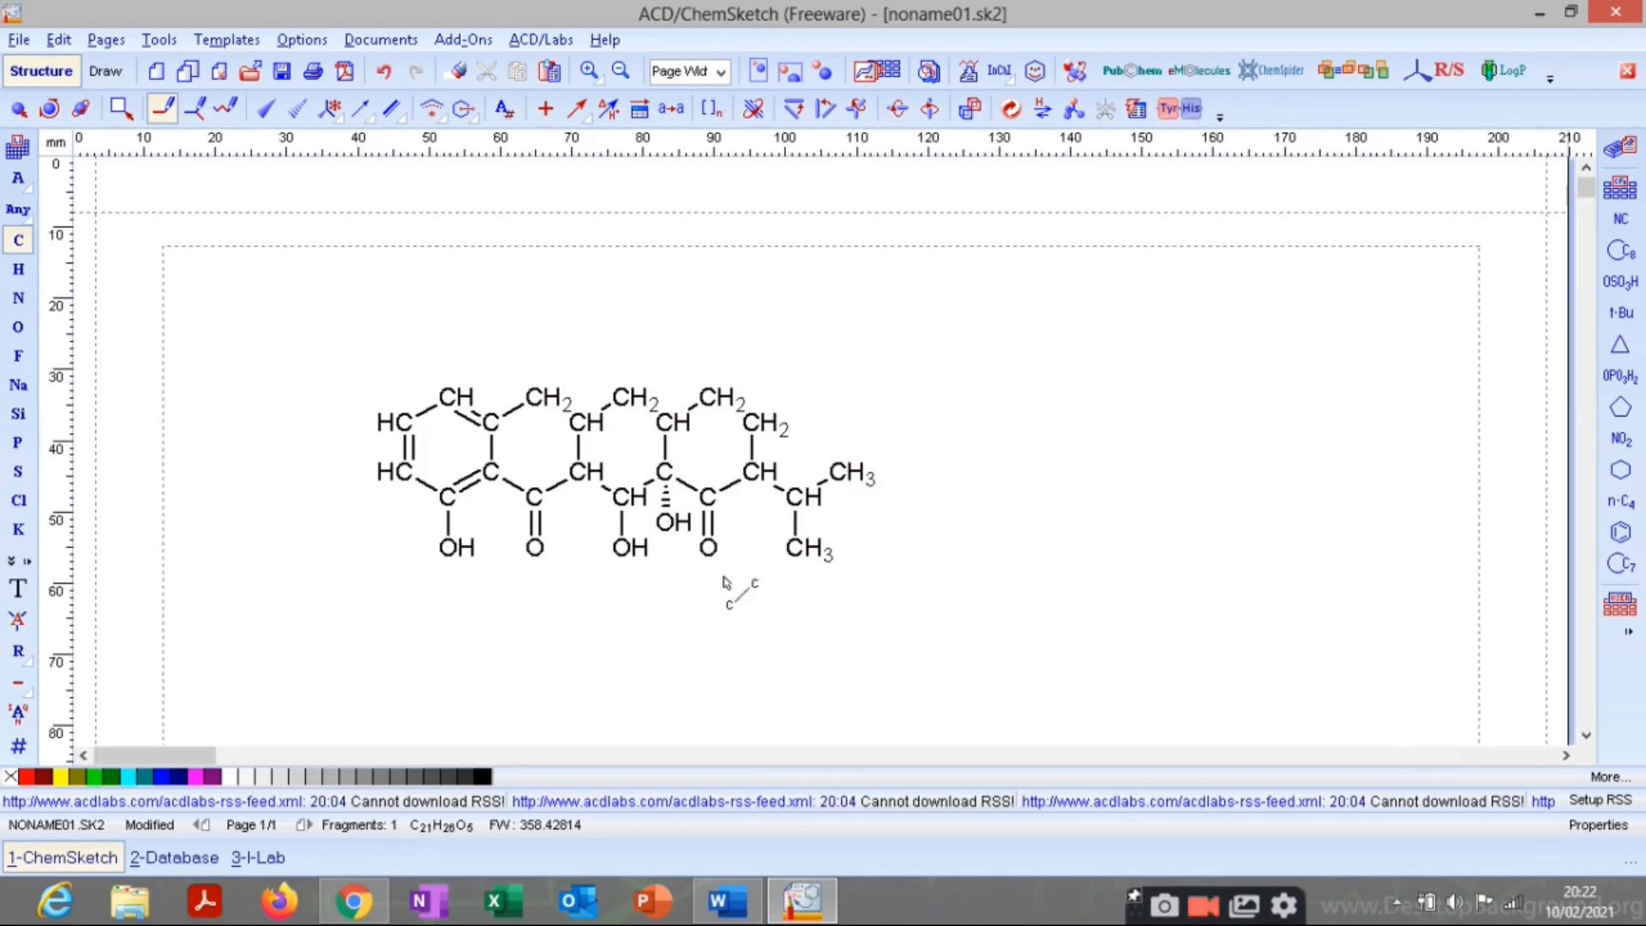
click(17, 329)
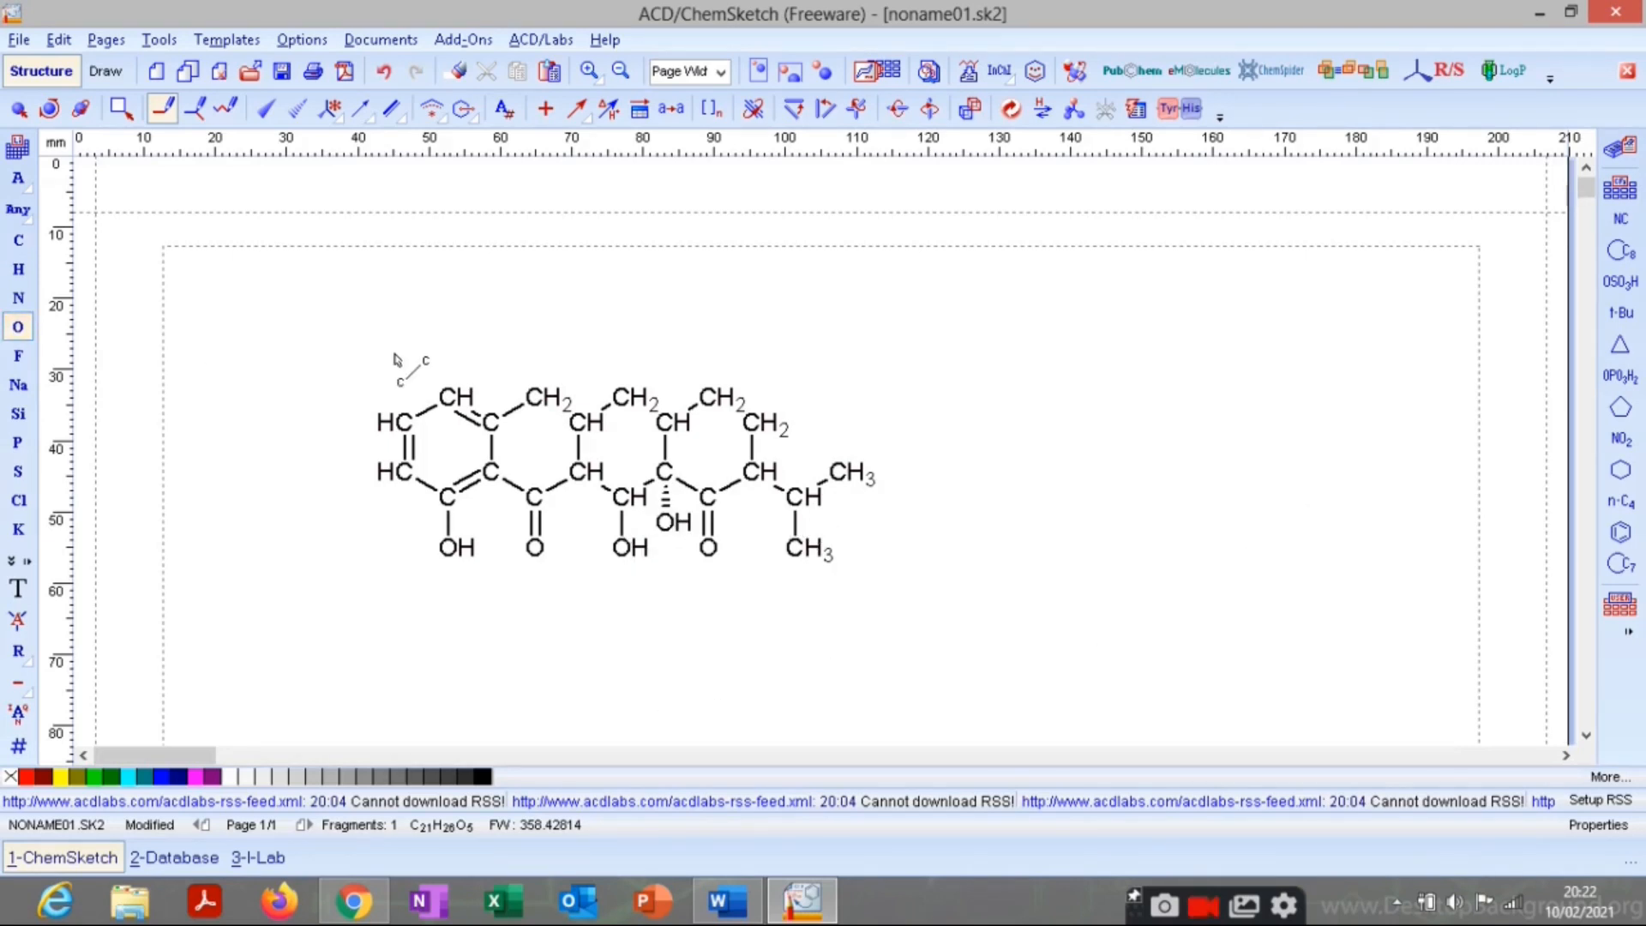
click(808, 549)
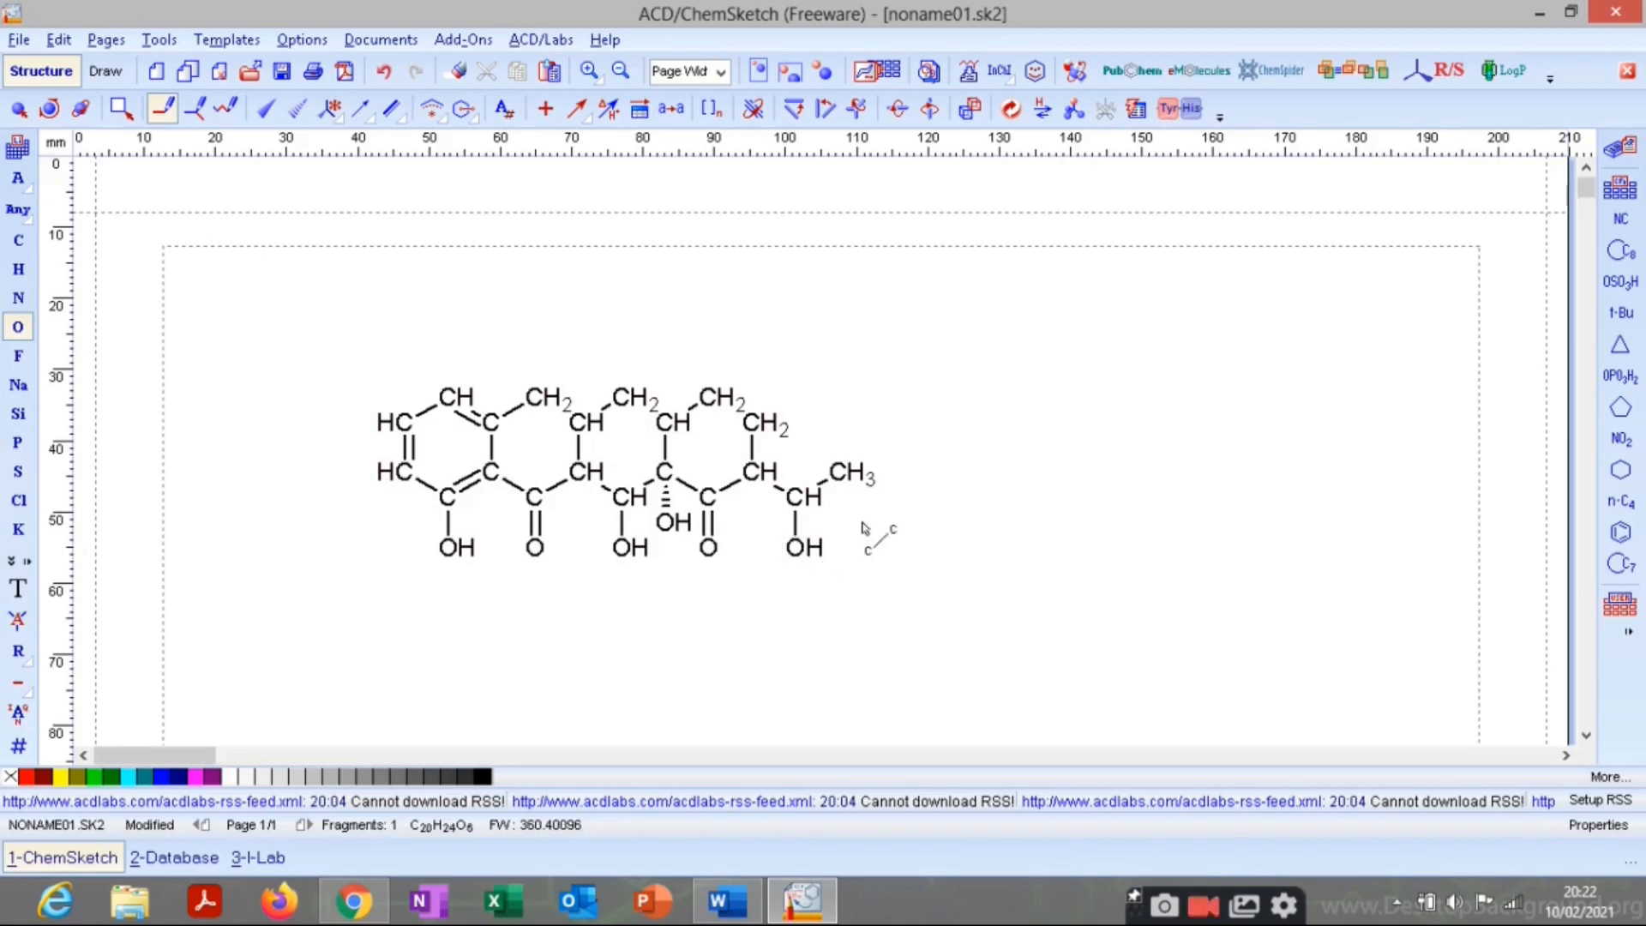
click(796, 521)
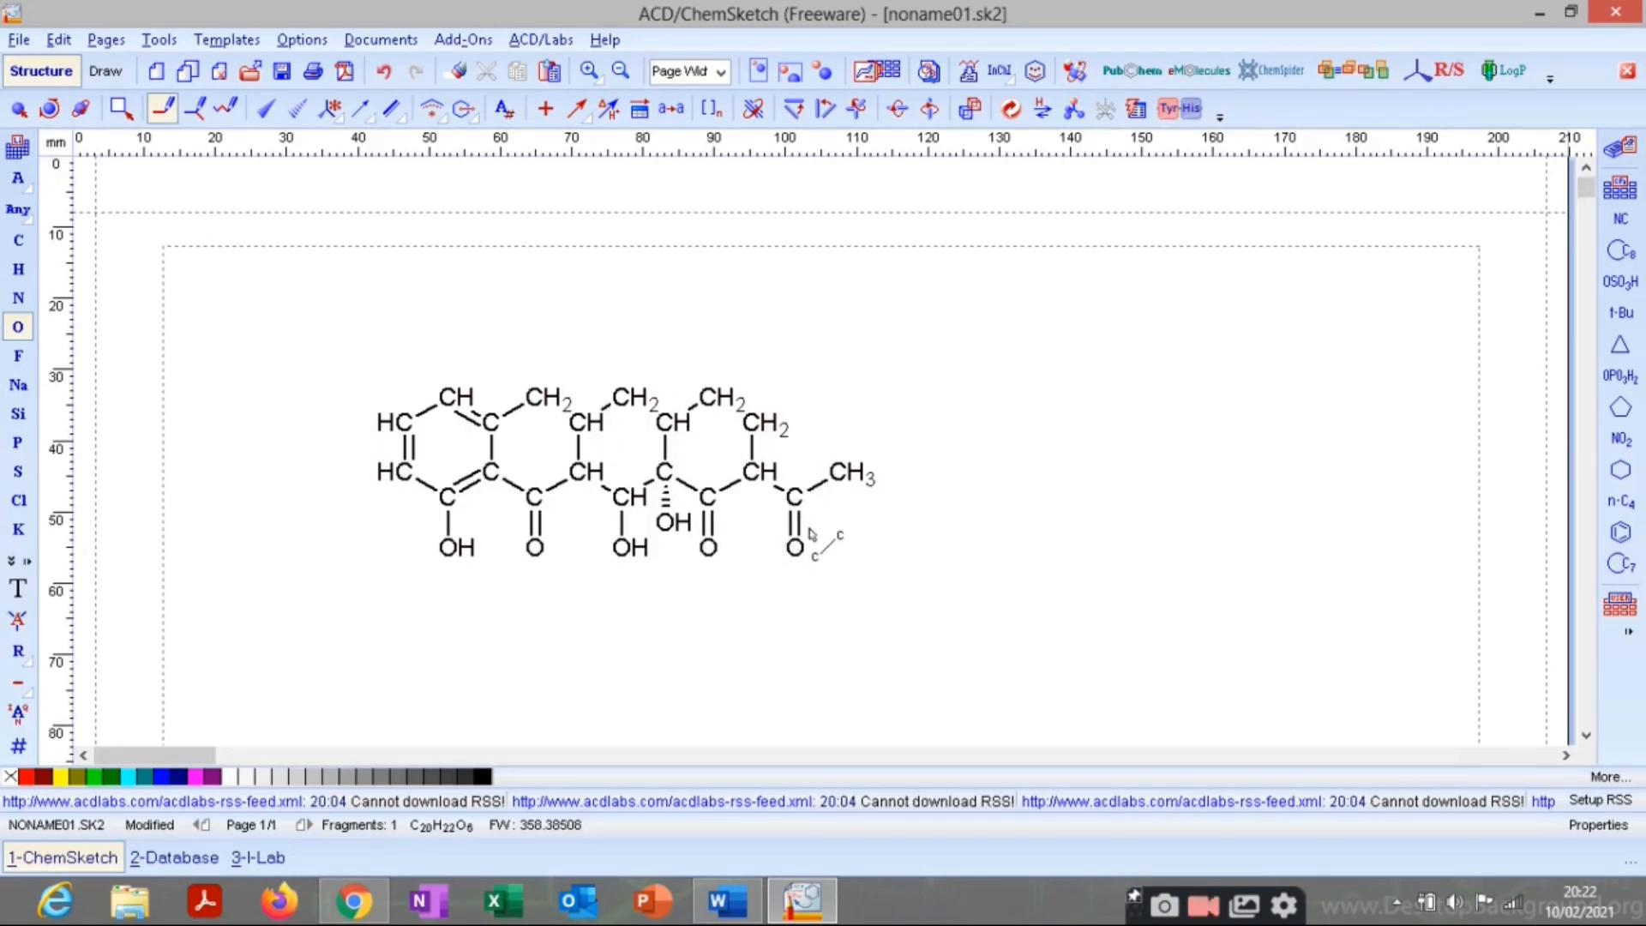
click(19, 300)
click(857, 486)
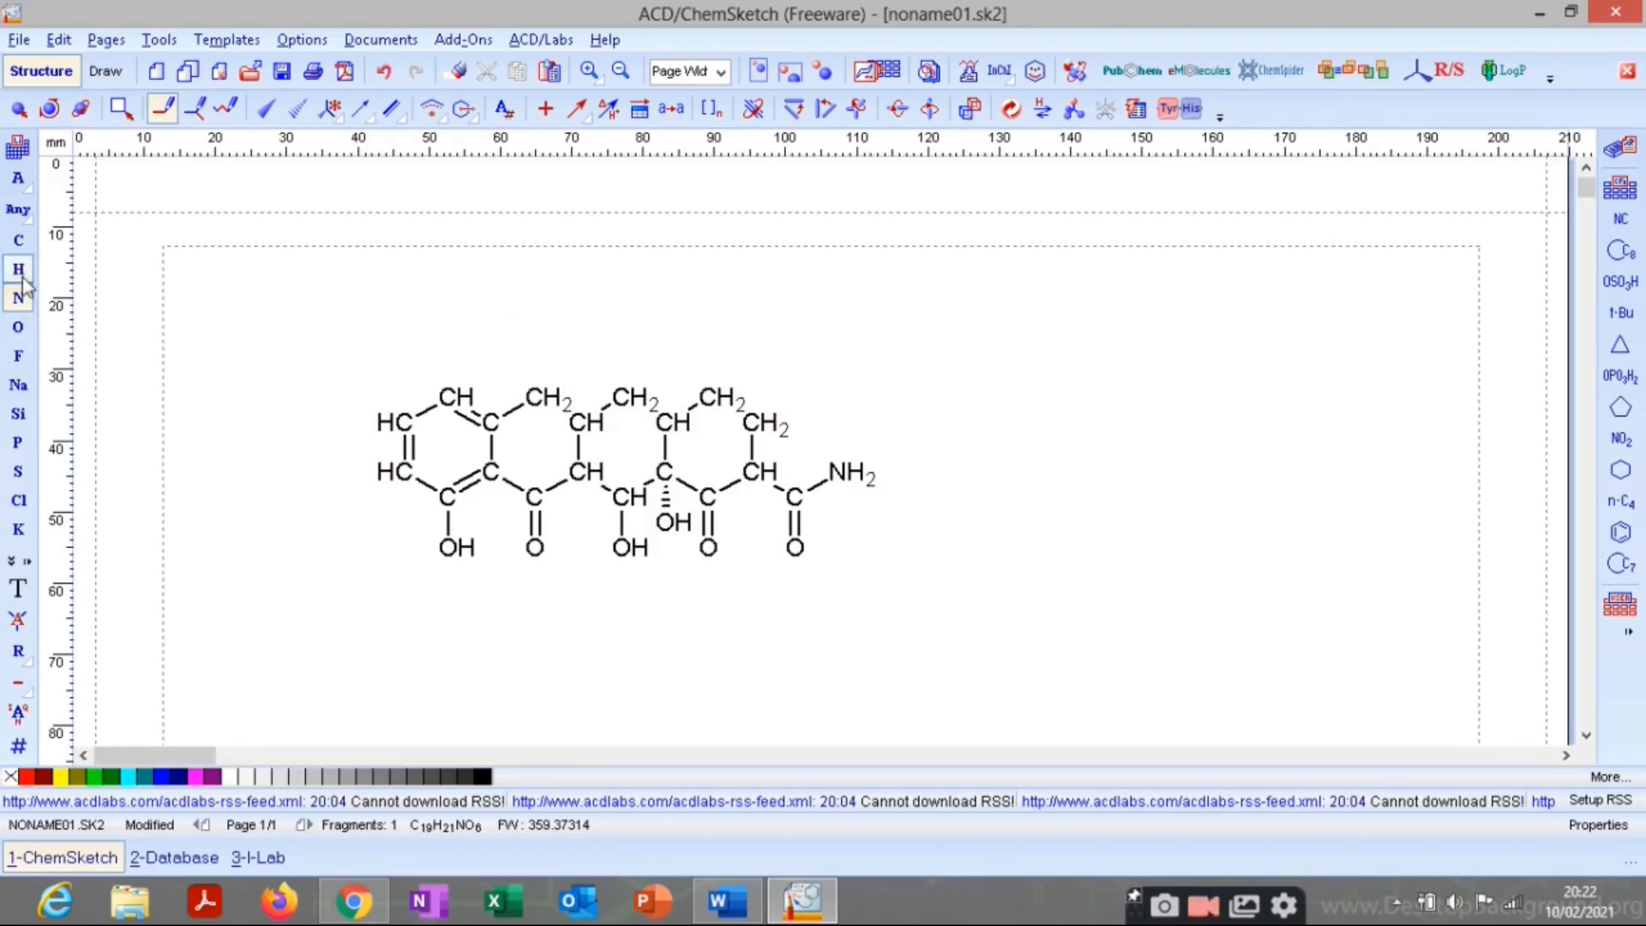
Select the whole structure and set its carbon display to hide all carbons except terminal ones.
click(18, 240)
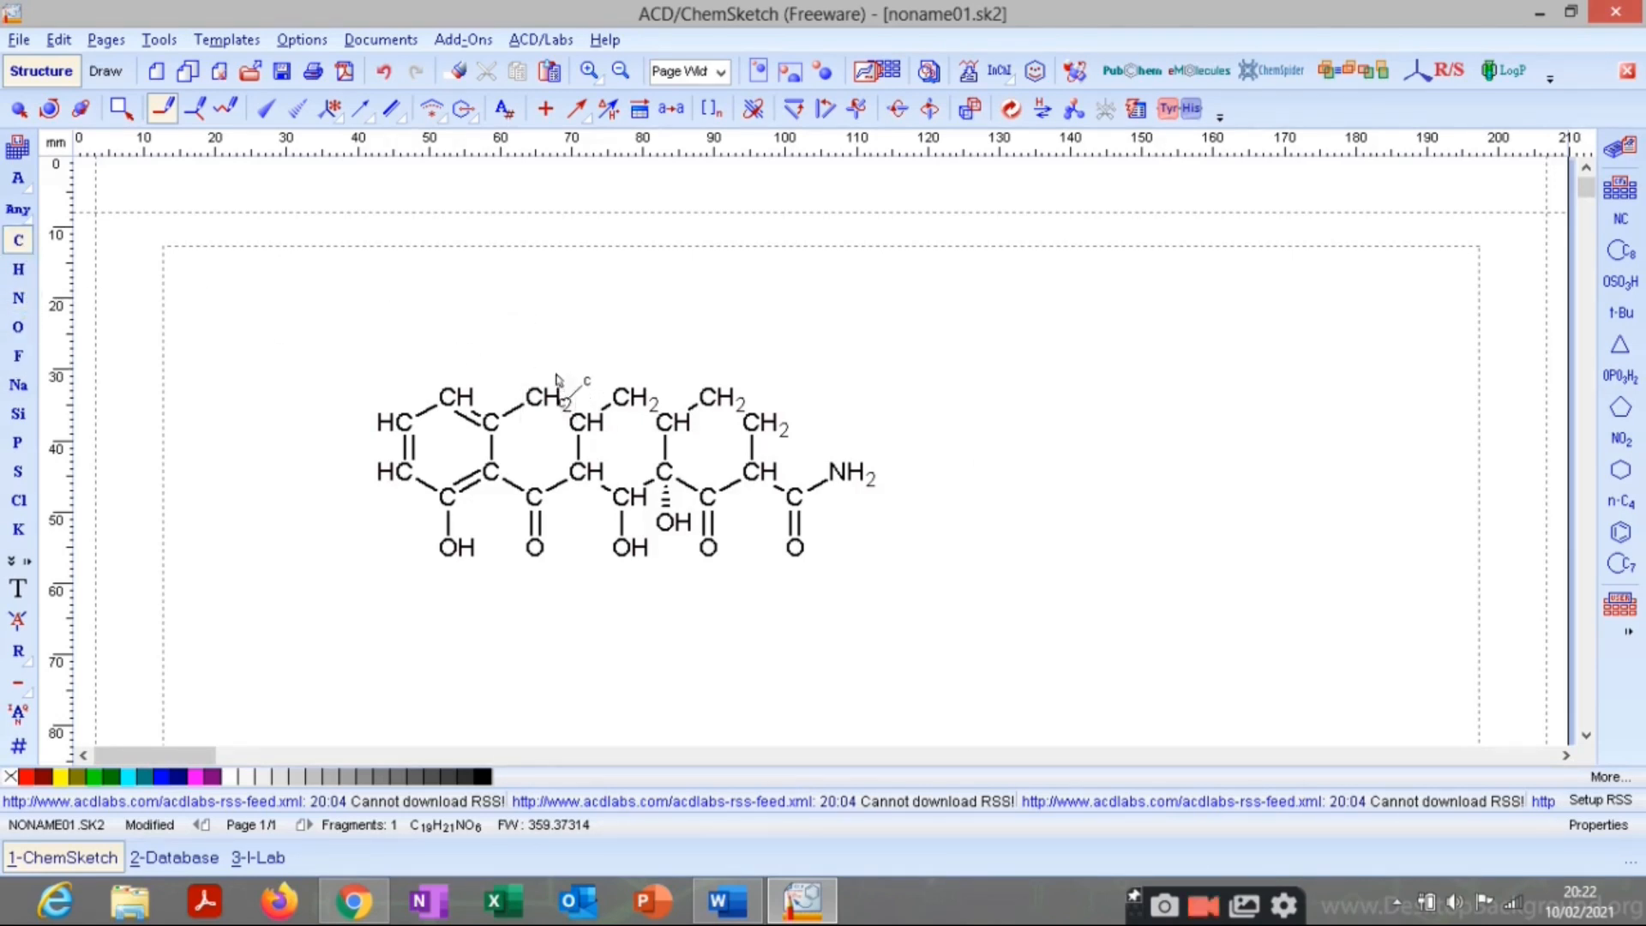
click(18, 108)
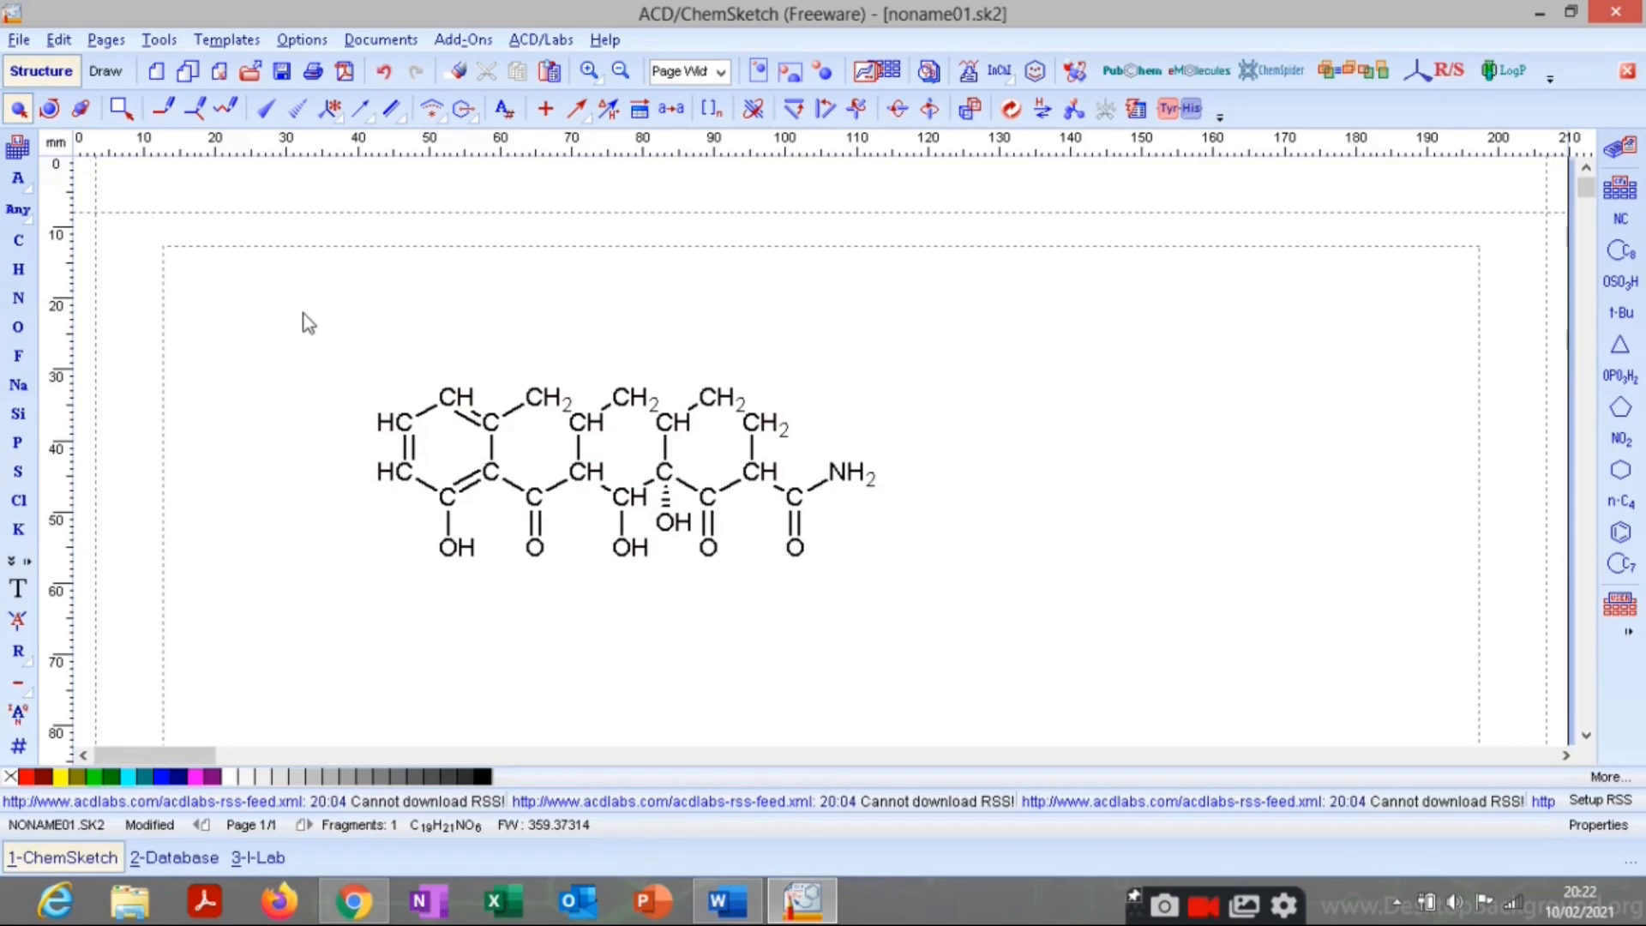
drag(302, 314, 986, 600)
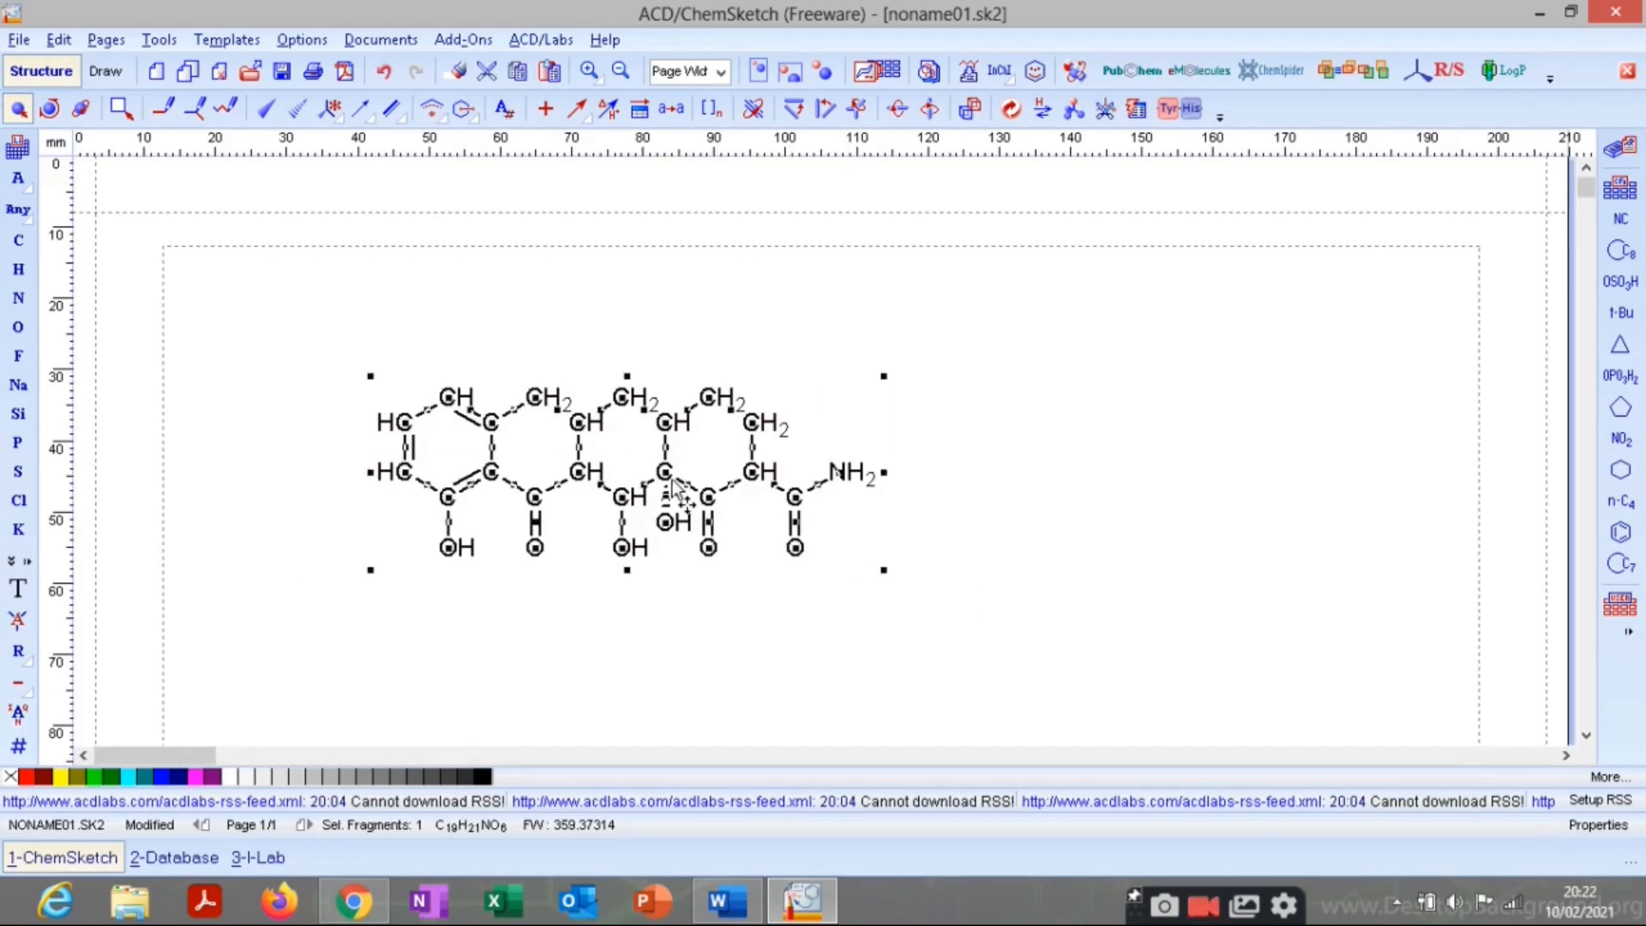
double_click(674, 482)
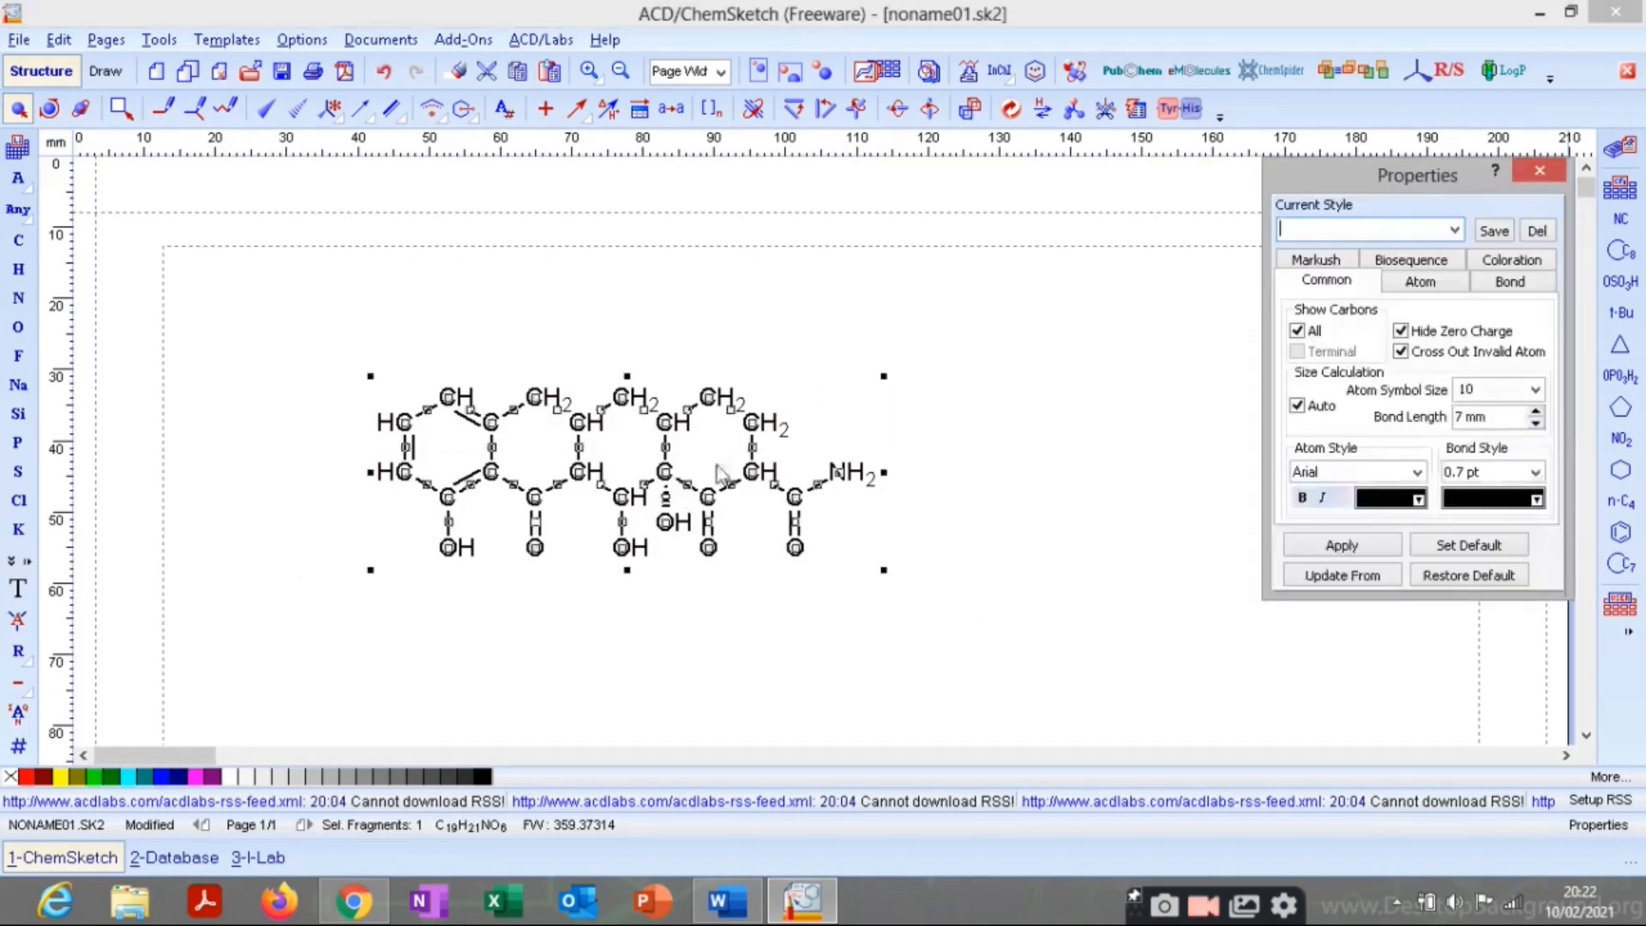
click(1304, 333)
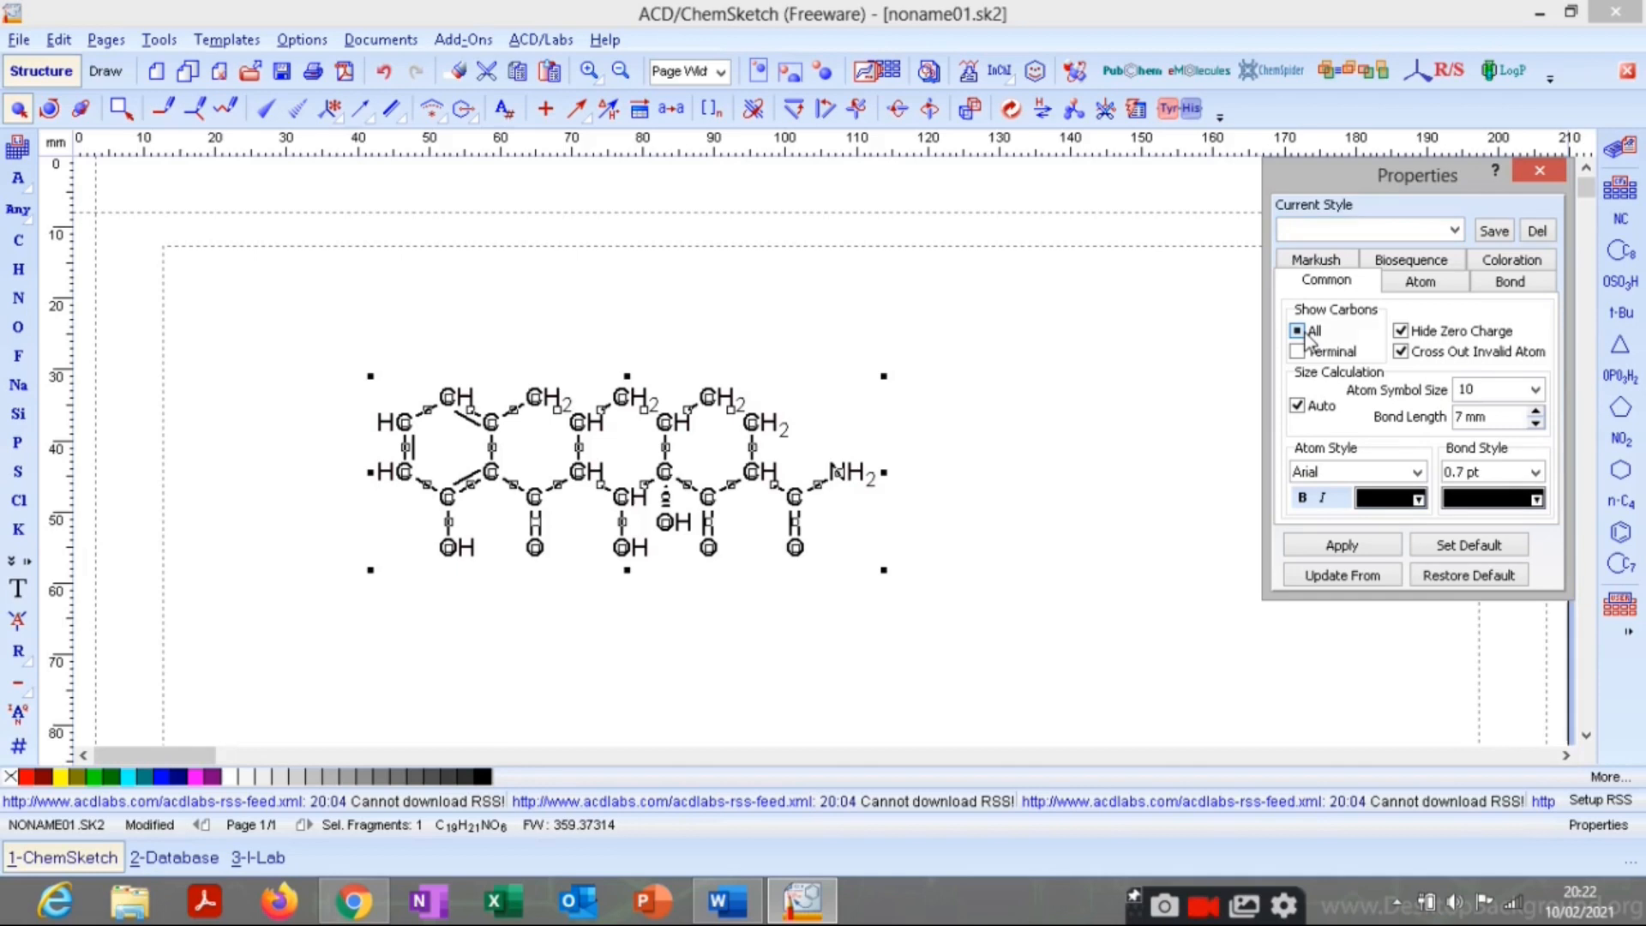
click(1355, 547)
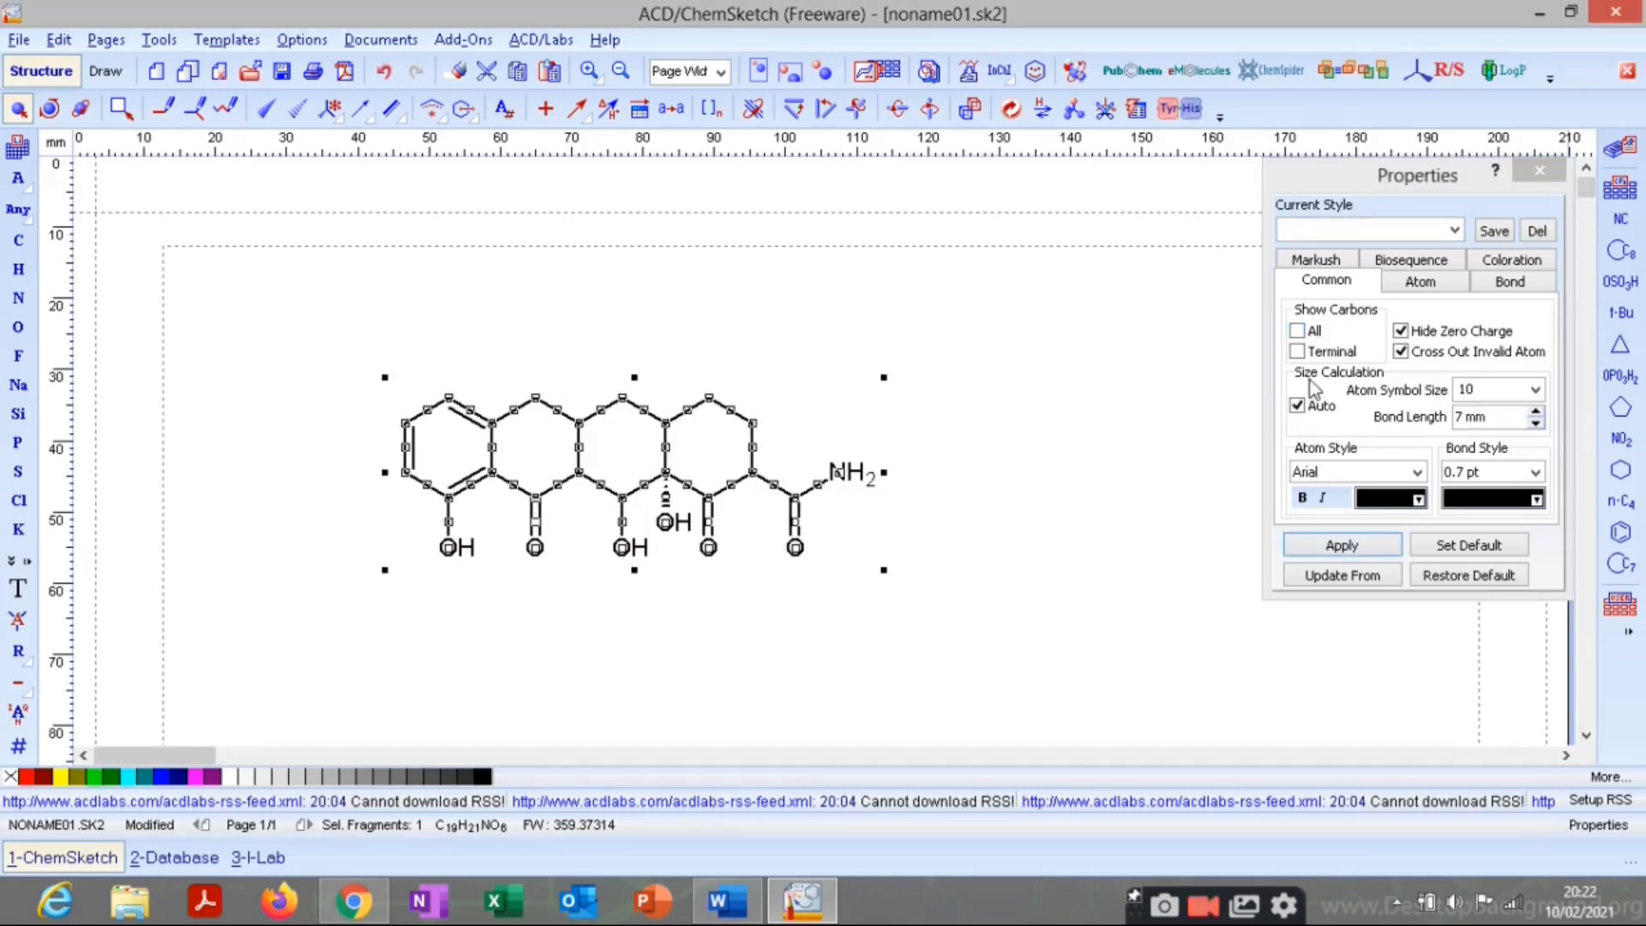
click(1298, 353)
click(1342, 545)
click(972, 446)
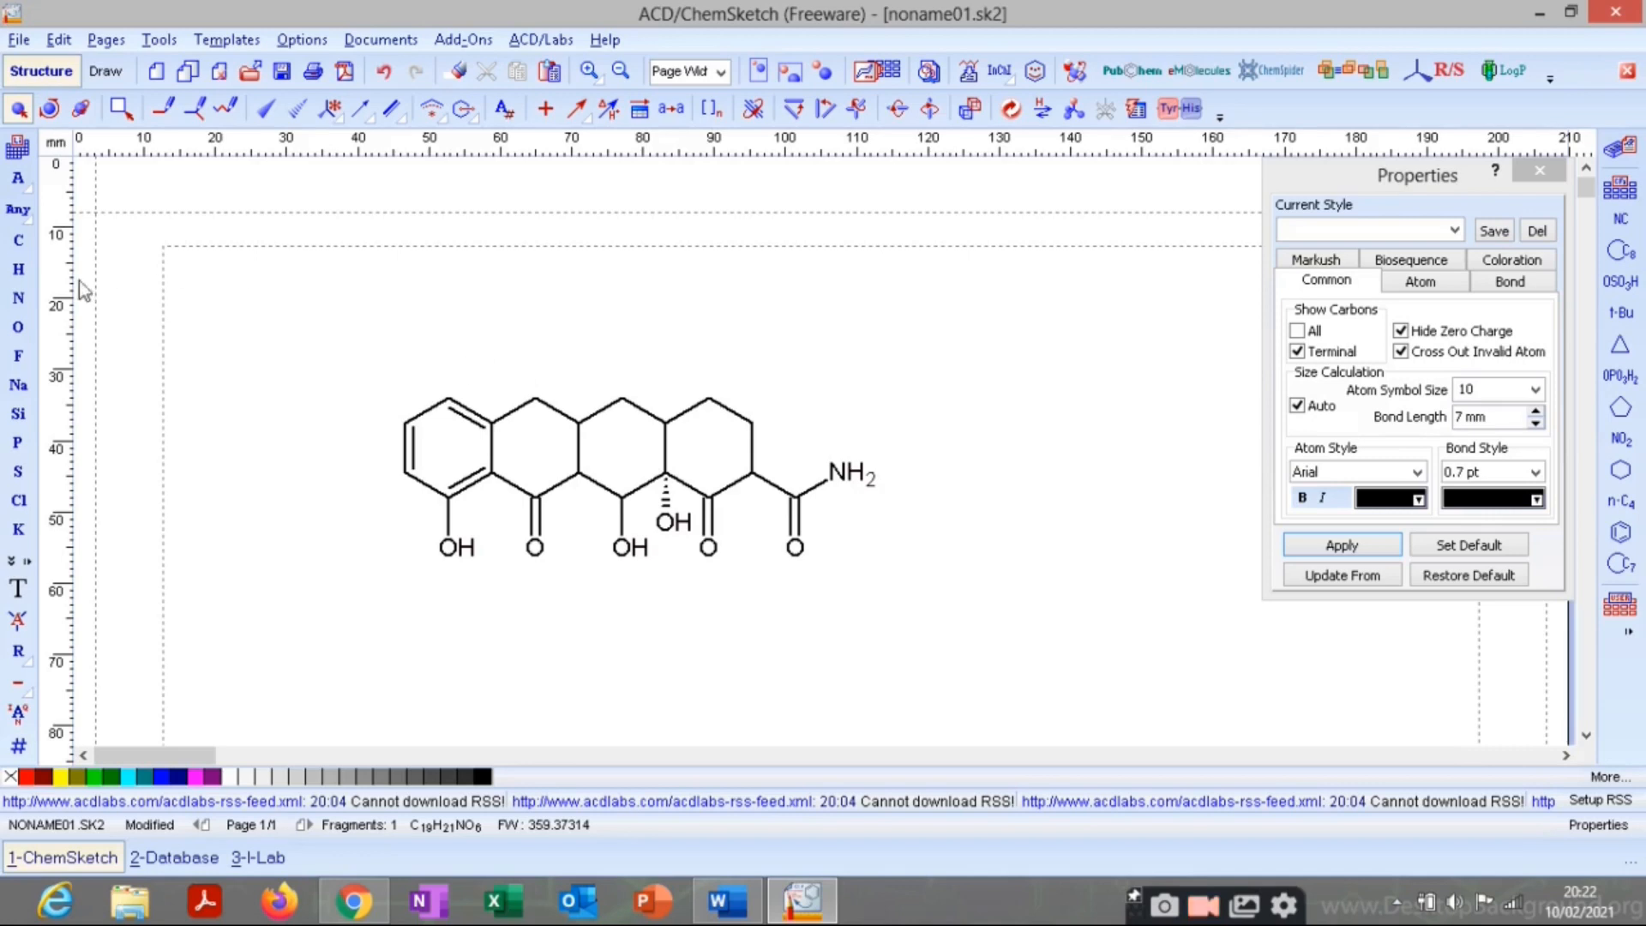
Add double bonds at the third ring's lower-left bond and at the rightmost ring's right vertical bond.
click(18, 240)
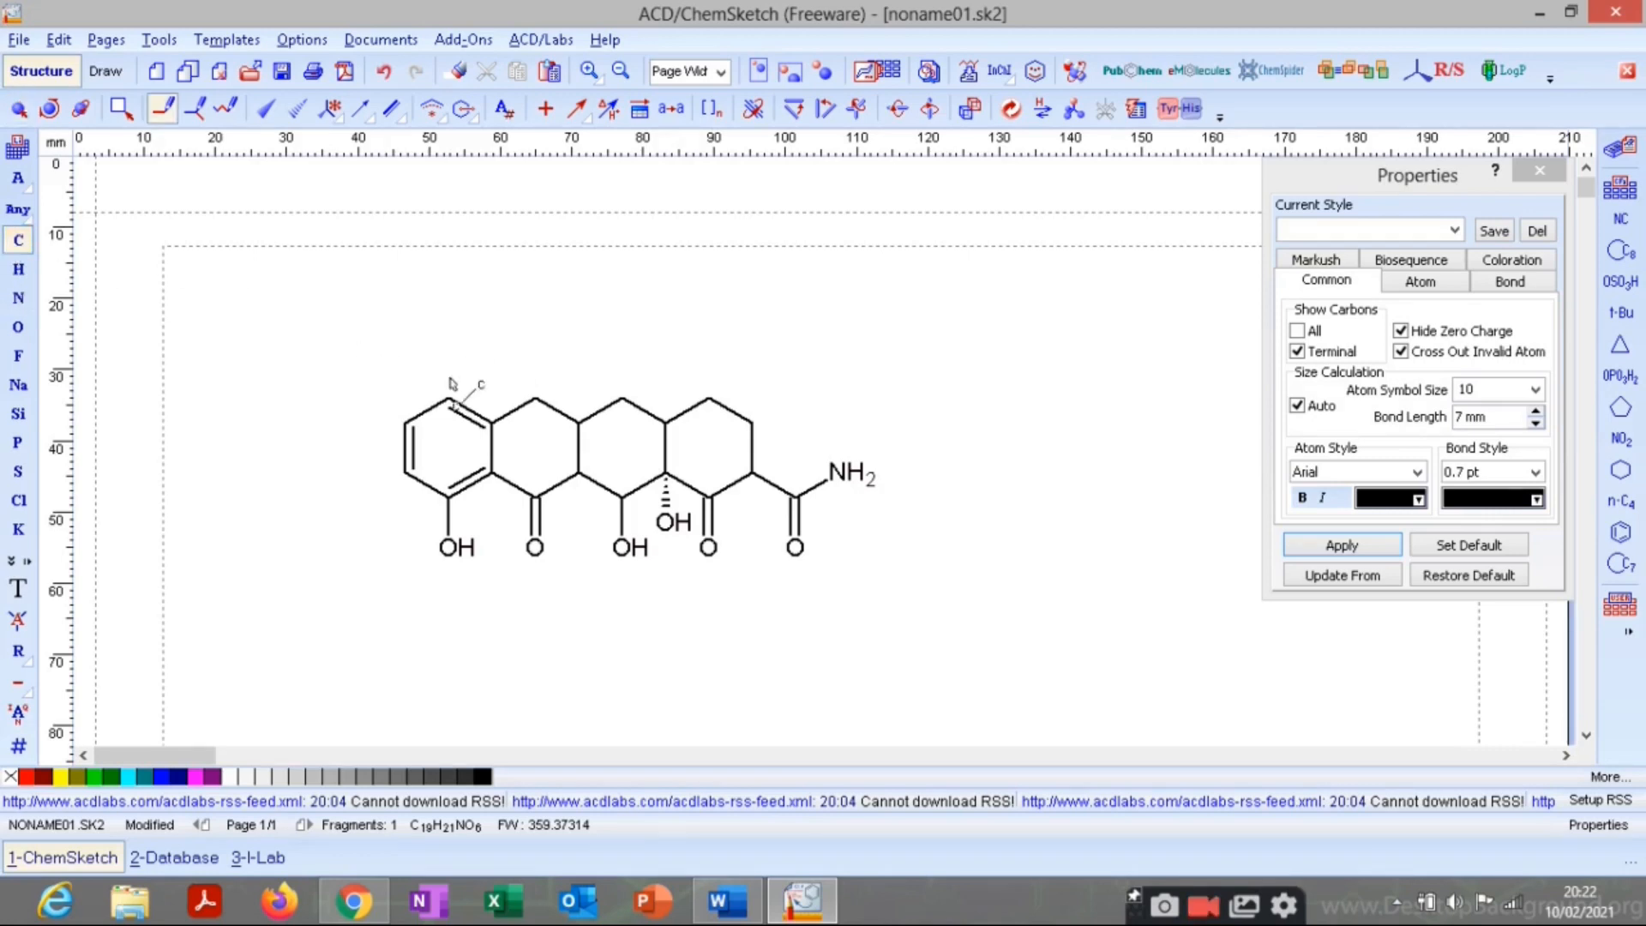
click(610, 486)
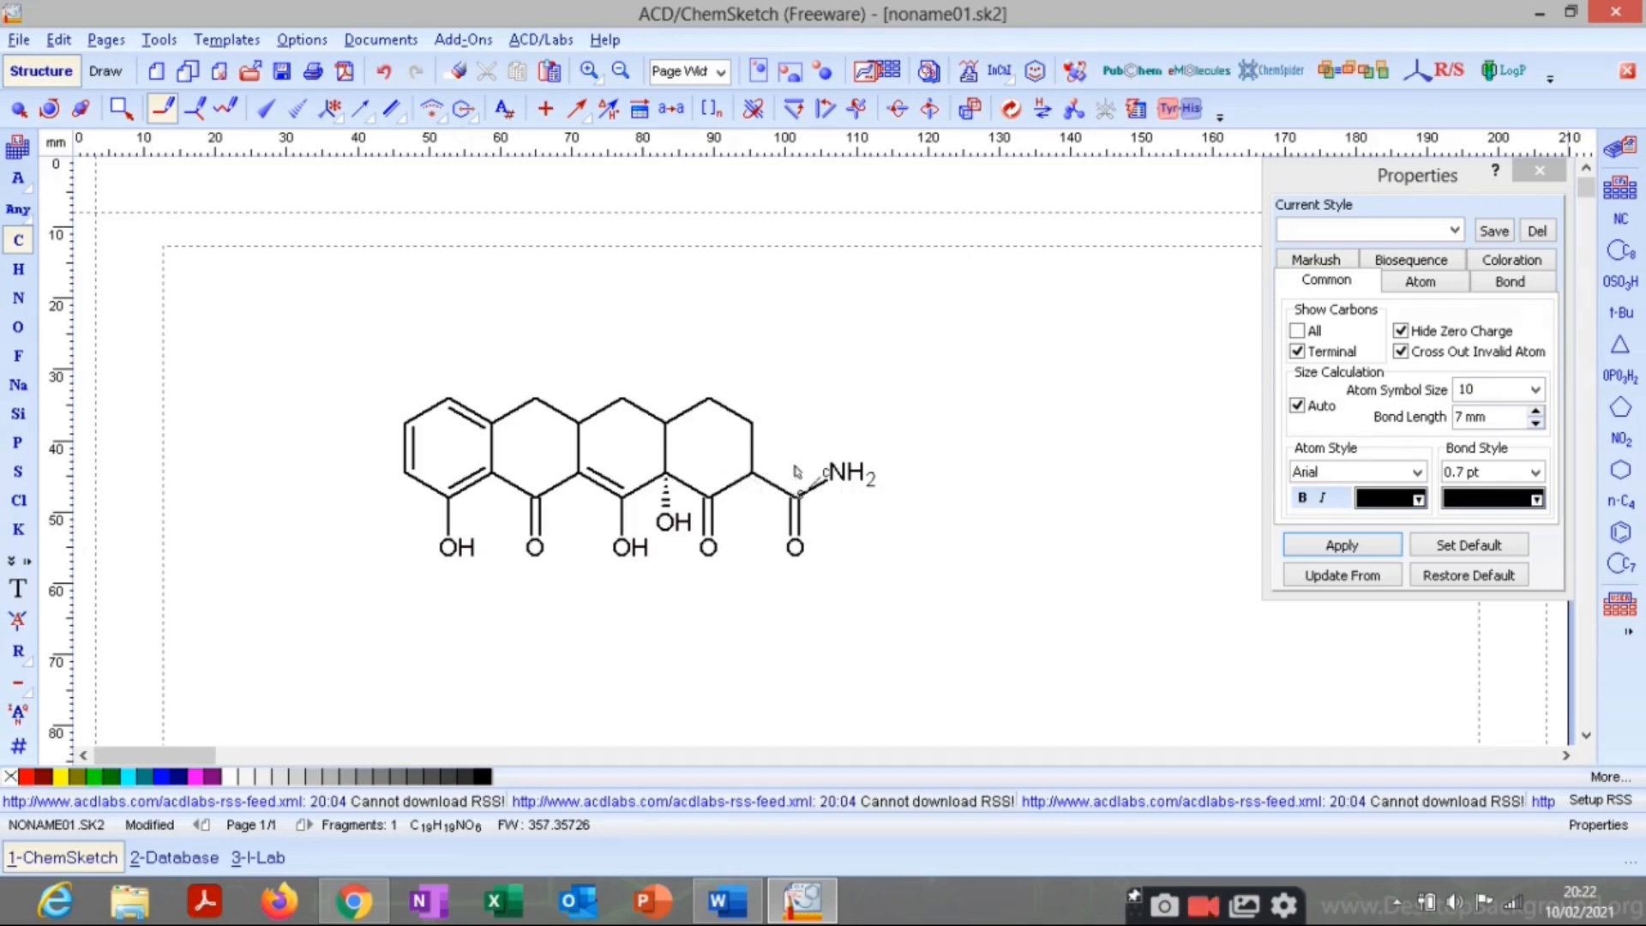
click(751, 446)
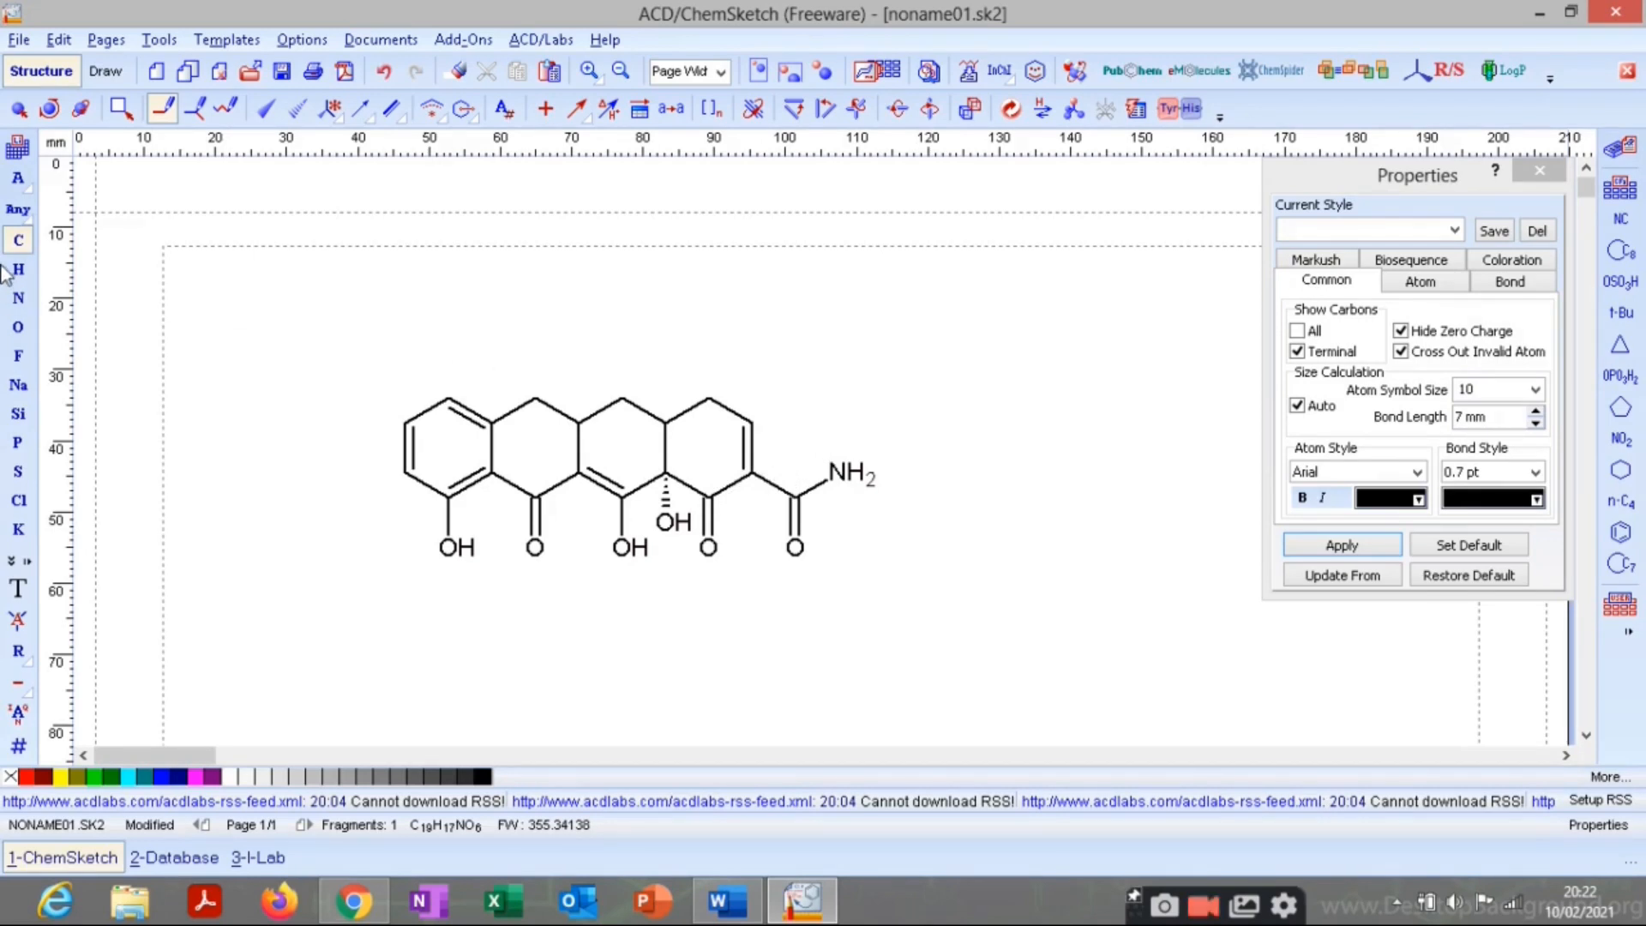
Attach a hydroxyl group to the upper-right carbon of the rightmost ring.
click(18, 327)
click(225, 108)
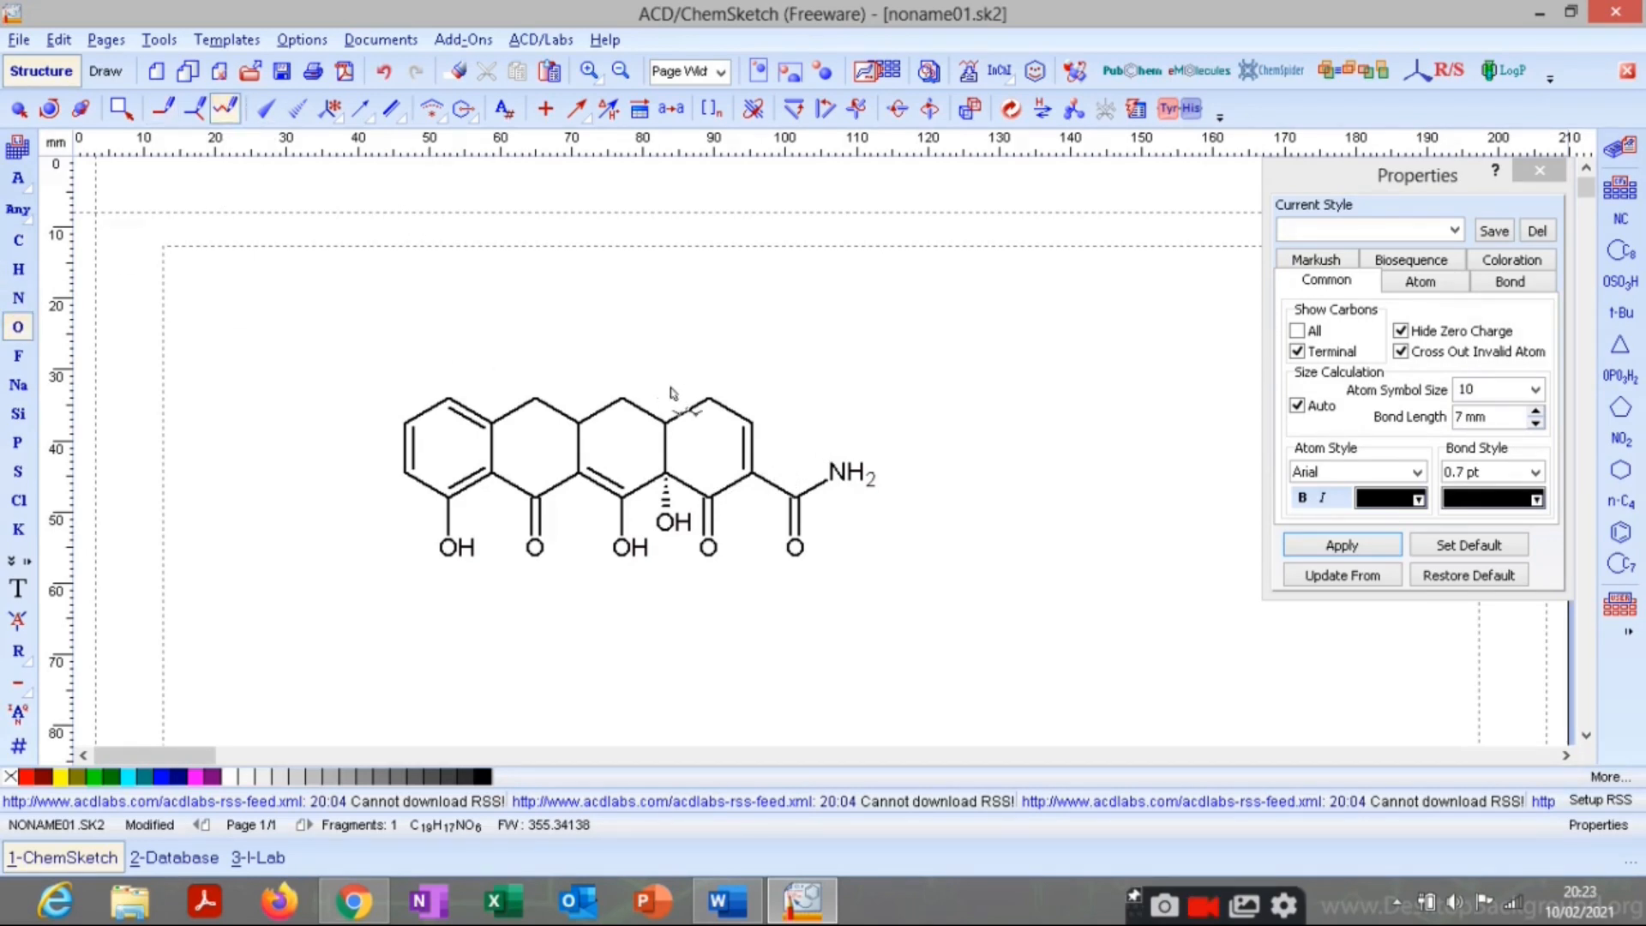
click(752, 421)
Attach a dimethylamino group, N with two CH3 branches, to the top carbon of the rightmost ring.
click(18, 298)
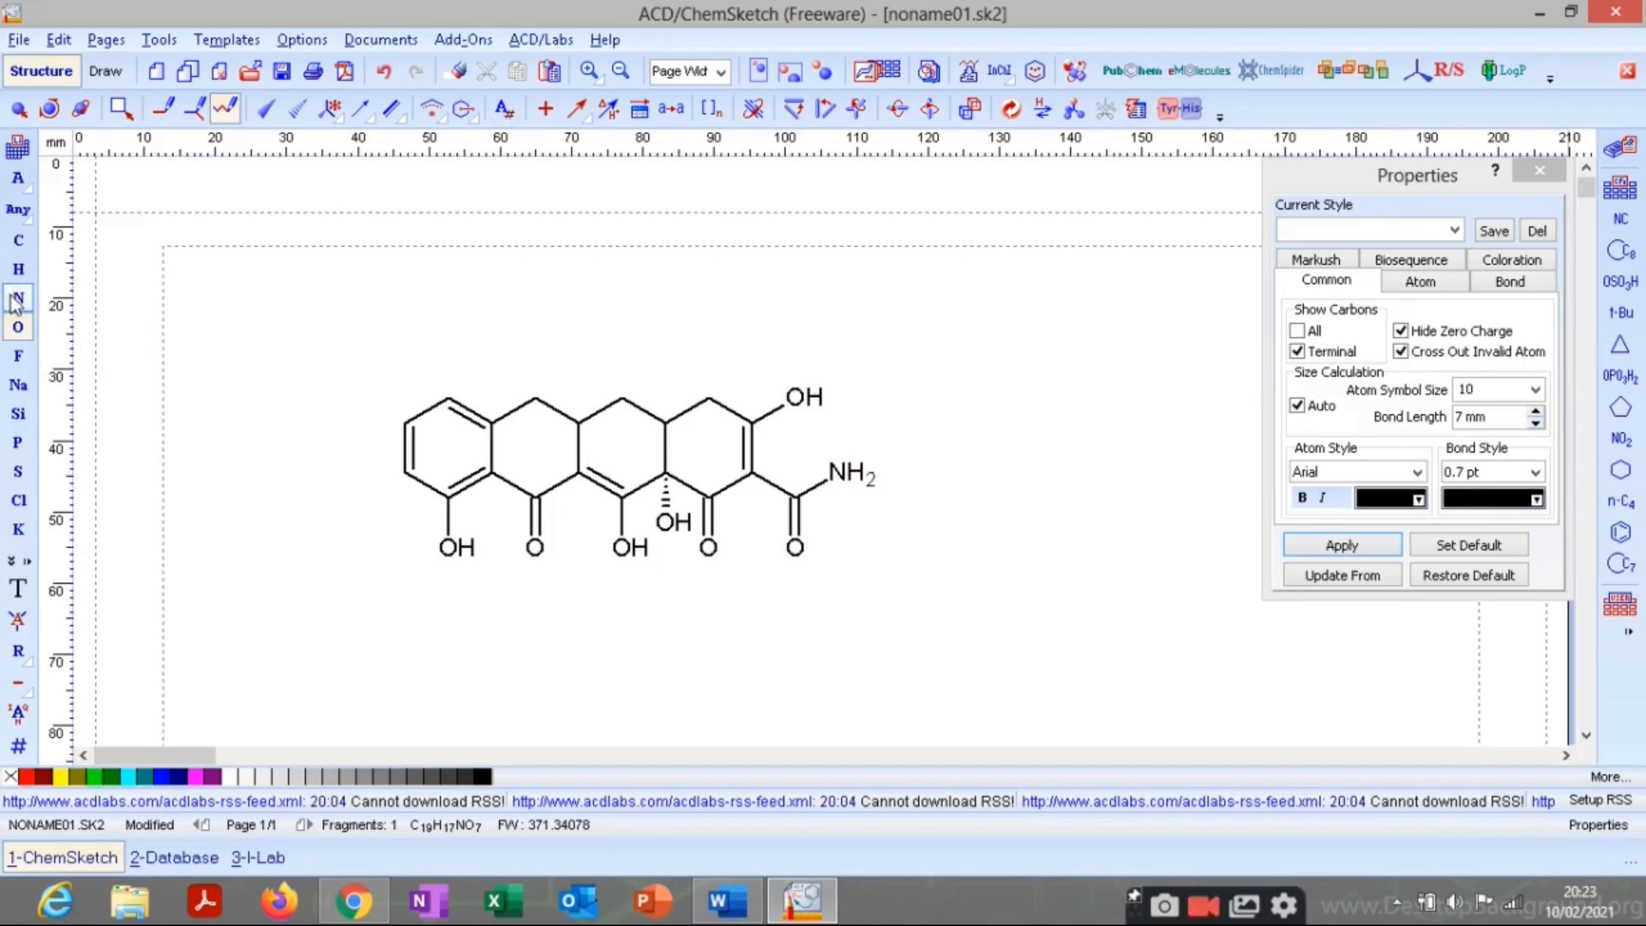
click(716, 399)
click(716, 399)
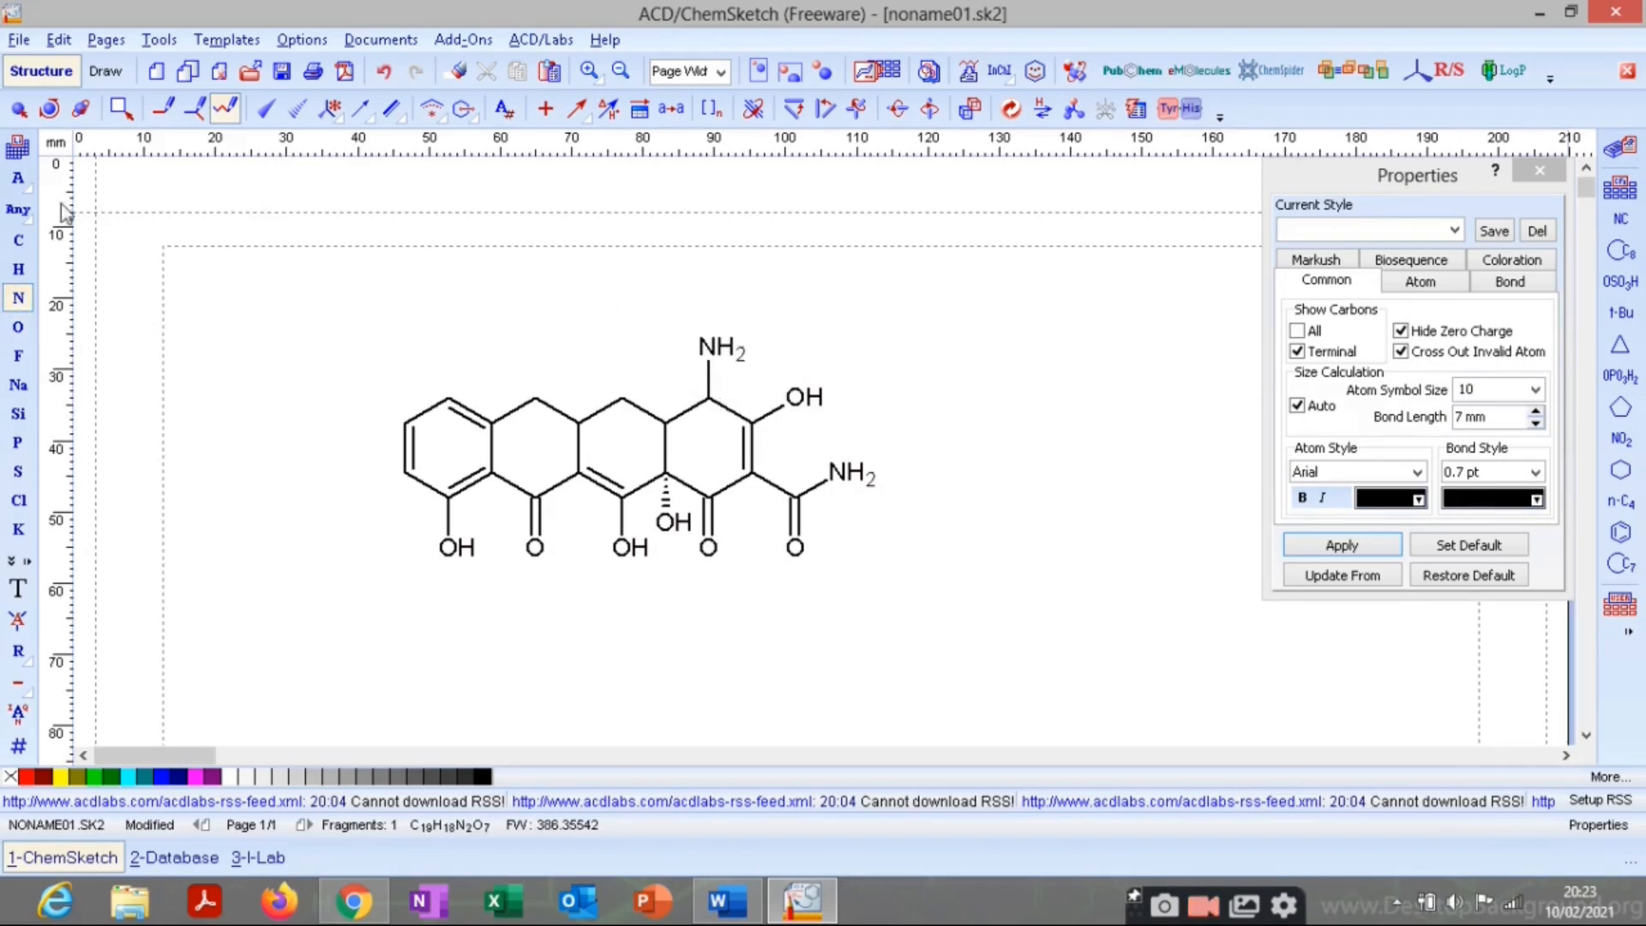
click(18, 241)
click(710, 348)
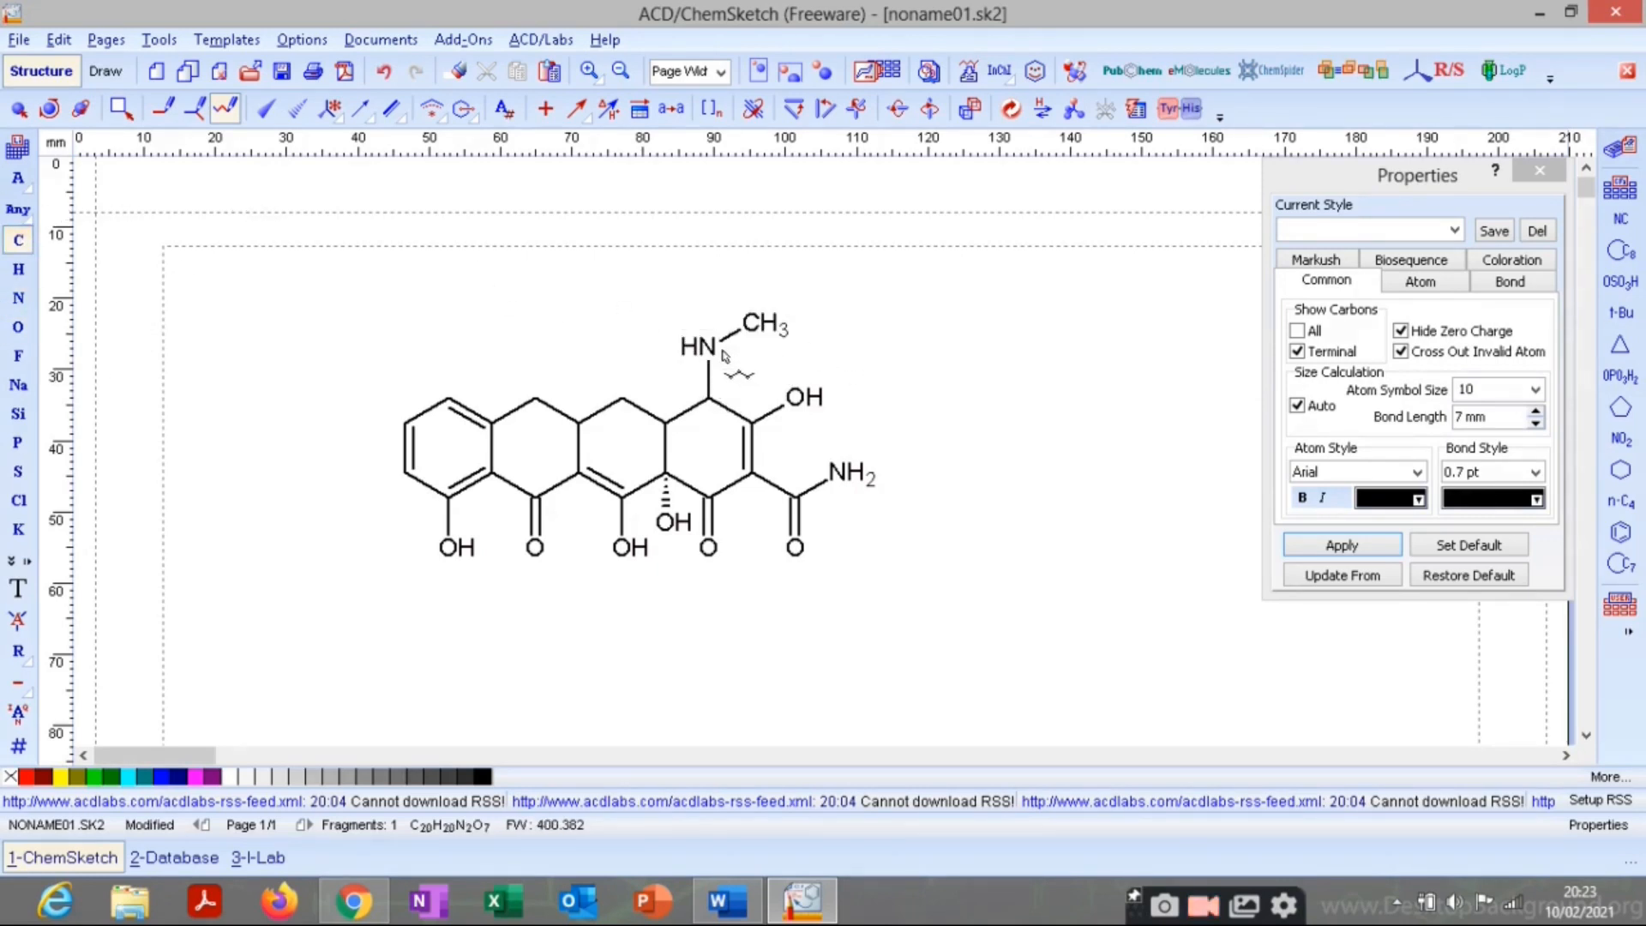
click(710, 347)
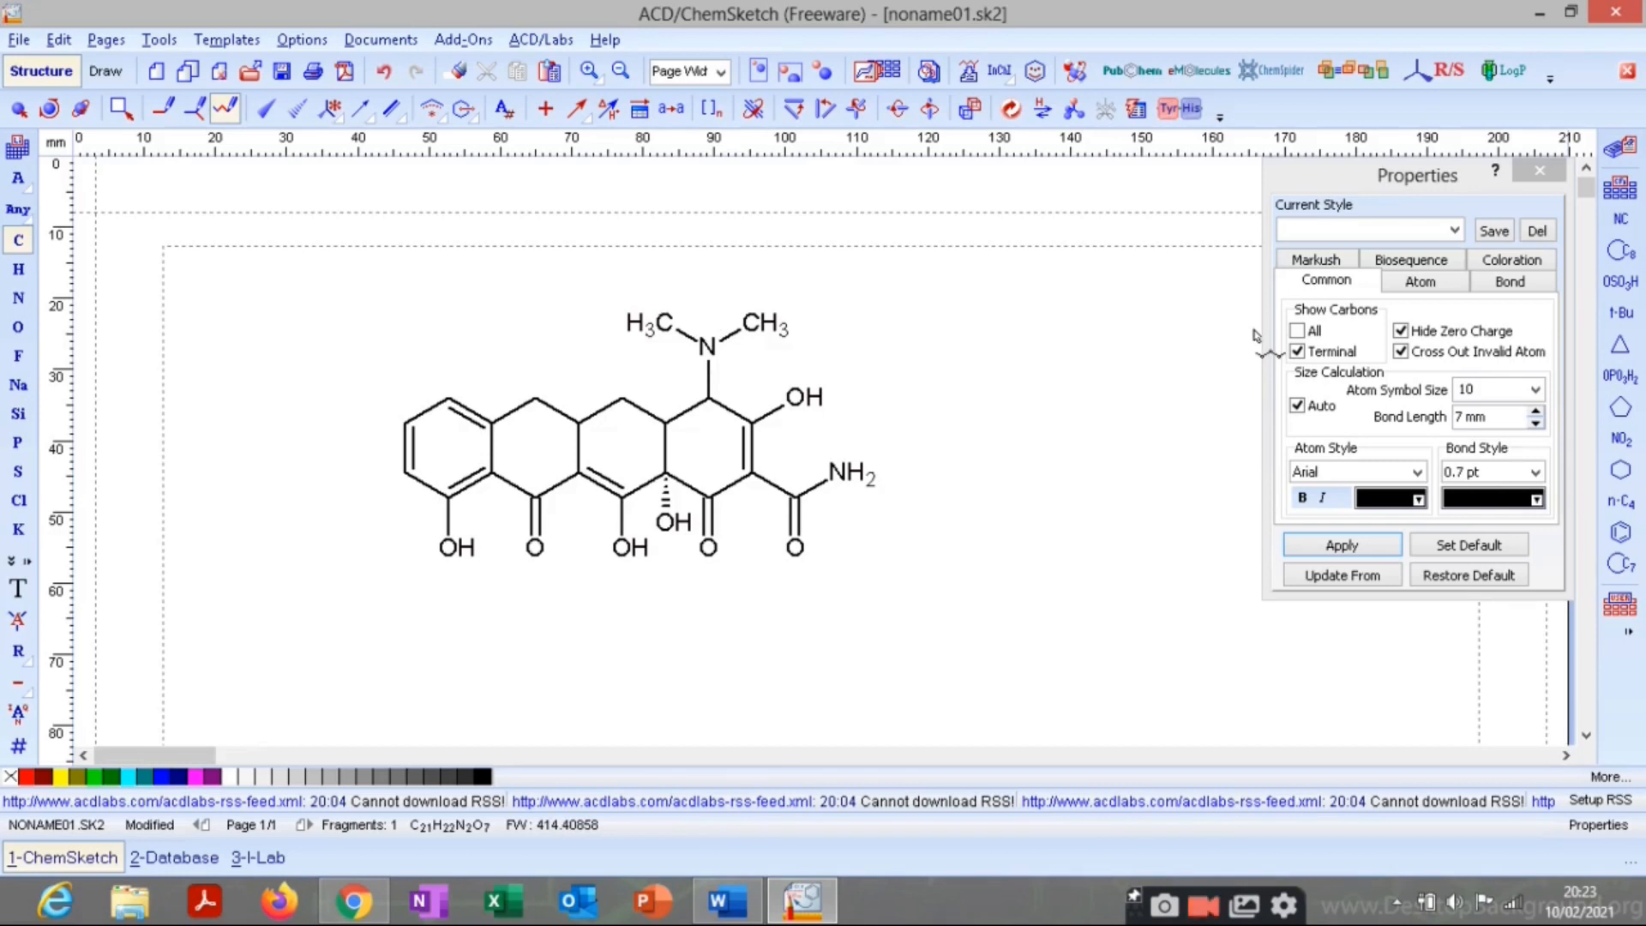
Add two methyl groups to the top carbon of the second ring and change the upper one to OH.
click(534, 403)
click(534, 403)
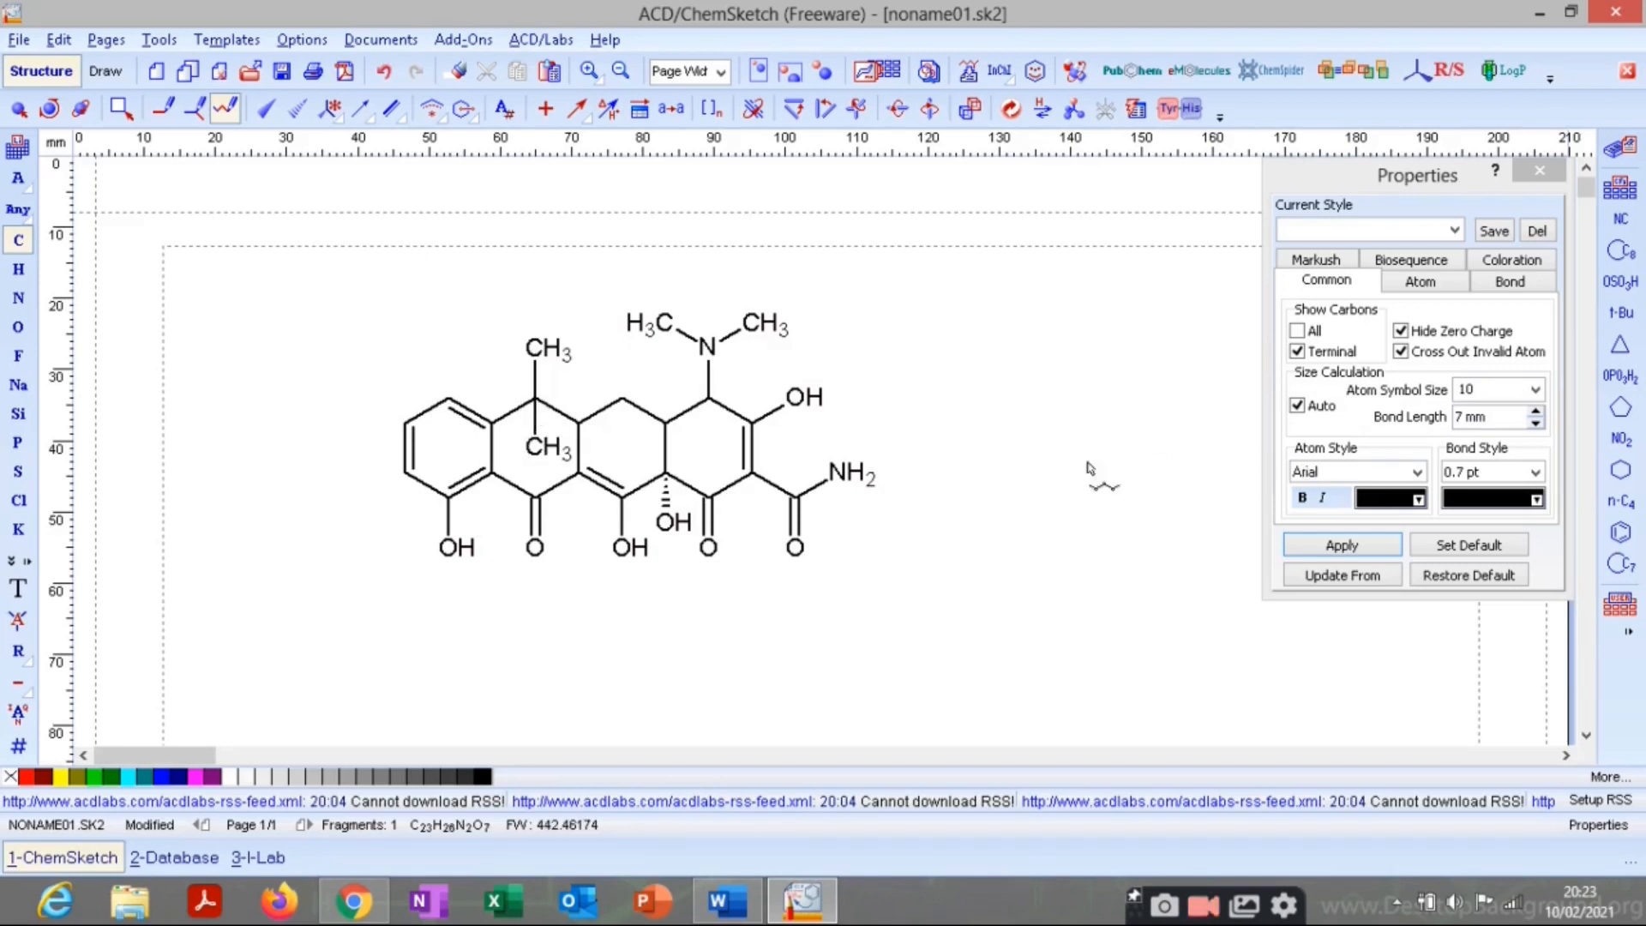
key(o)
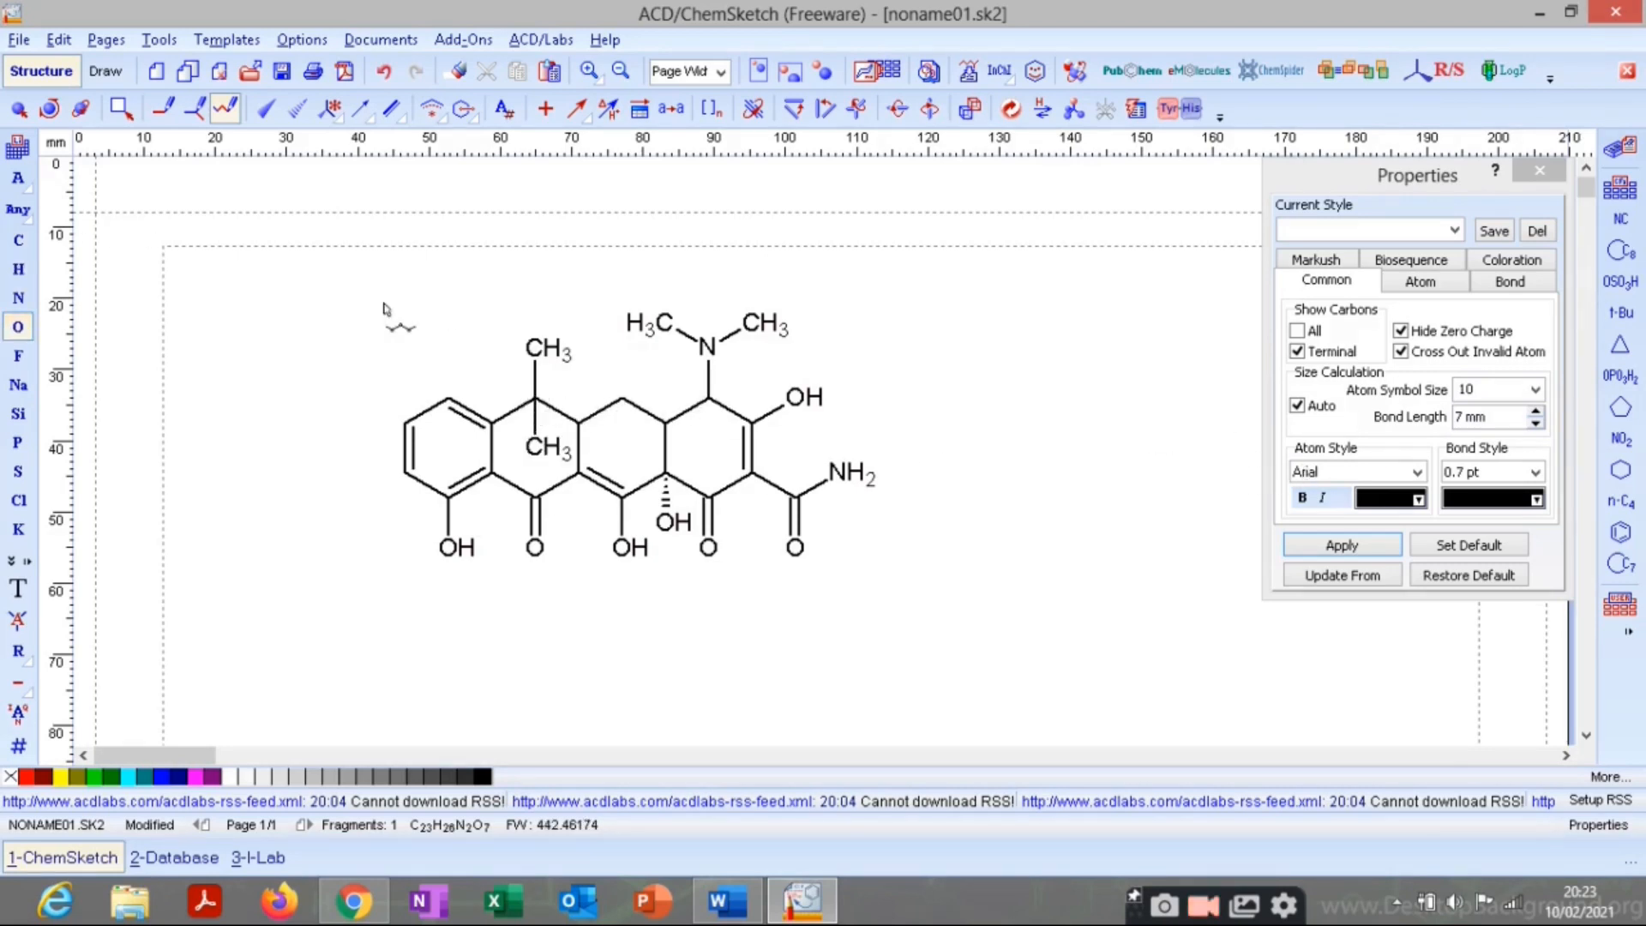
click(536, 347)
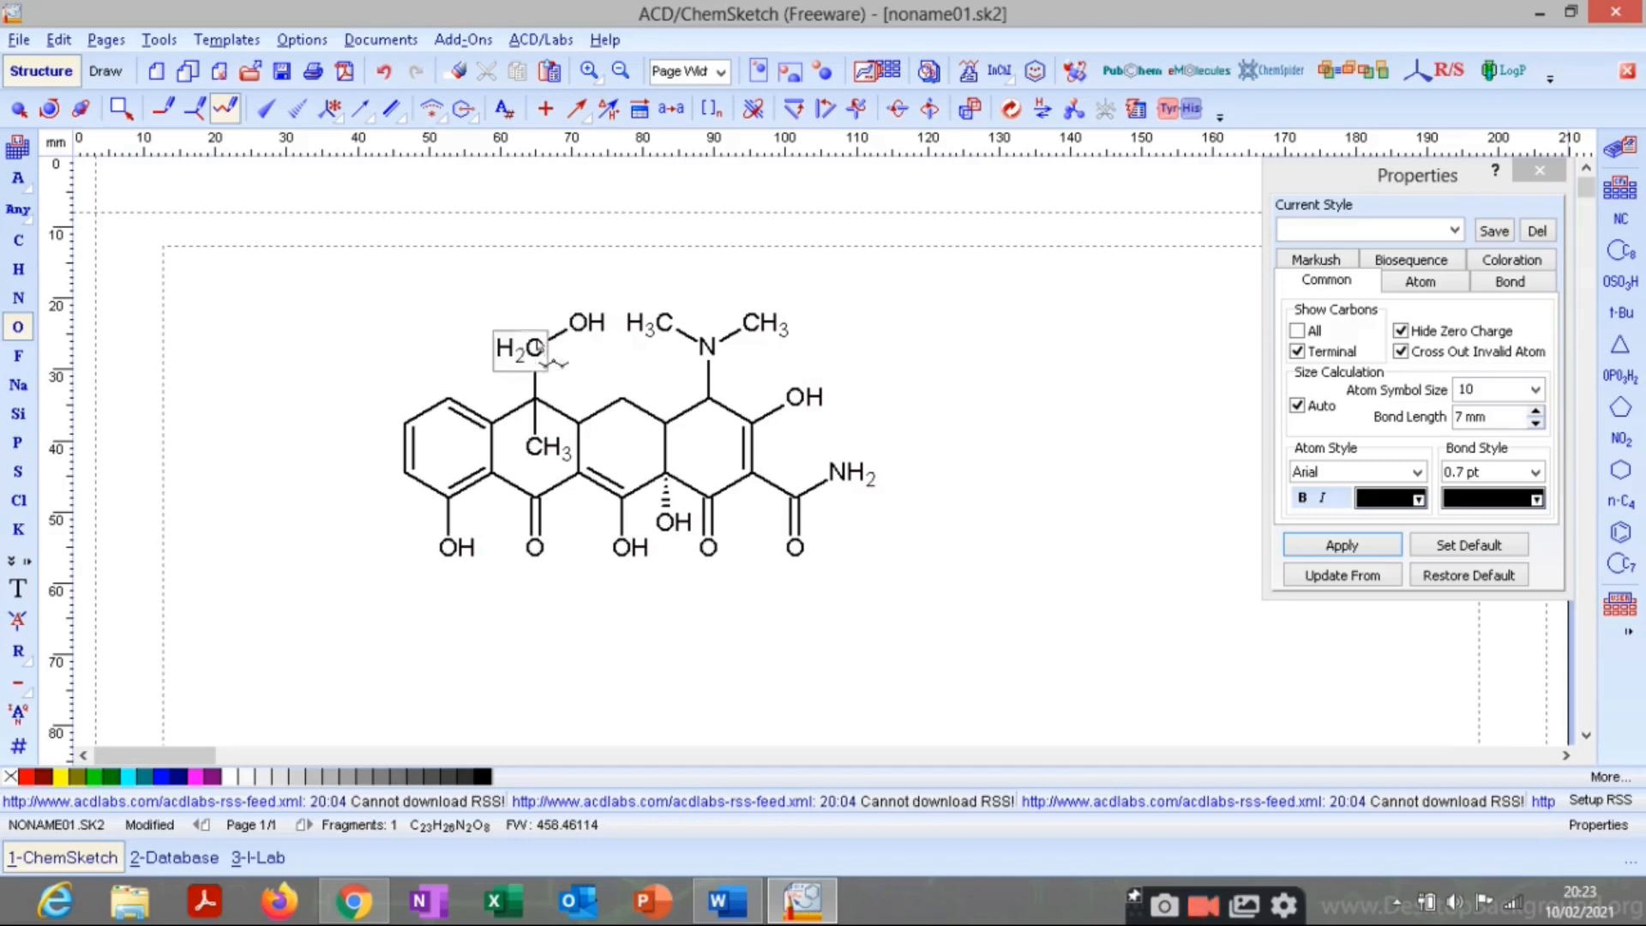
key(ctrl+z)
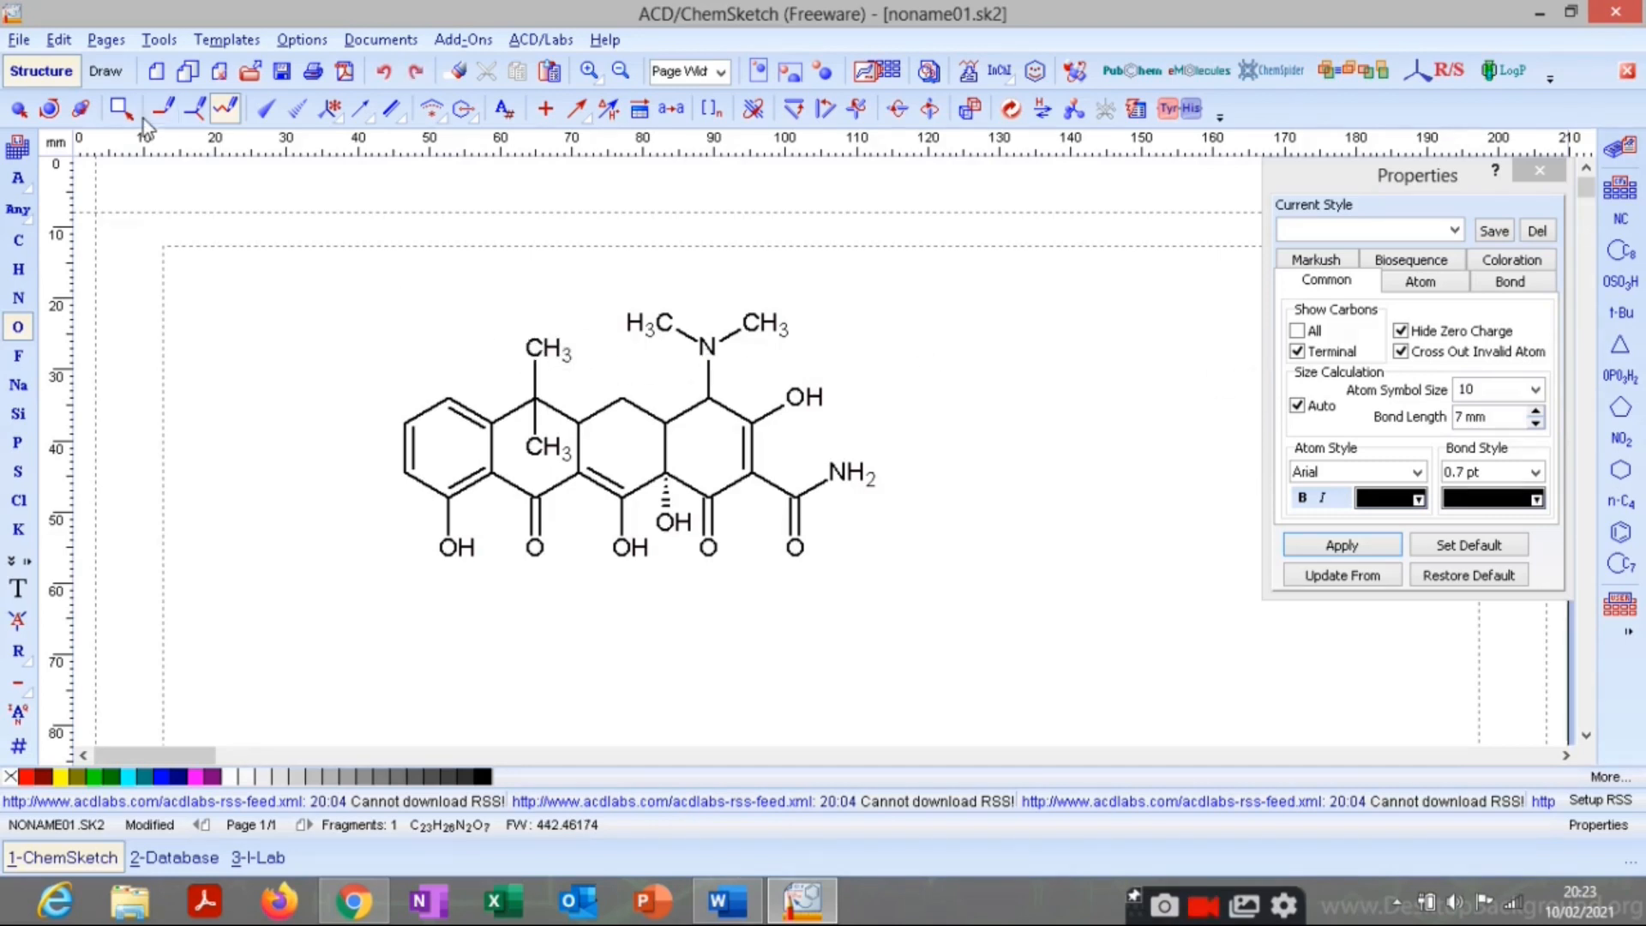
click(163, 110)
click(545, 348)
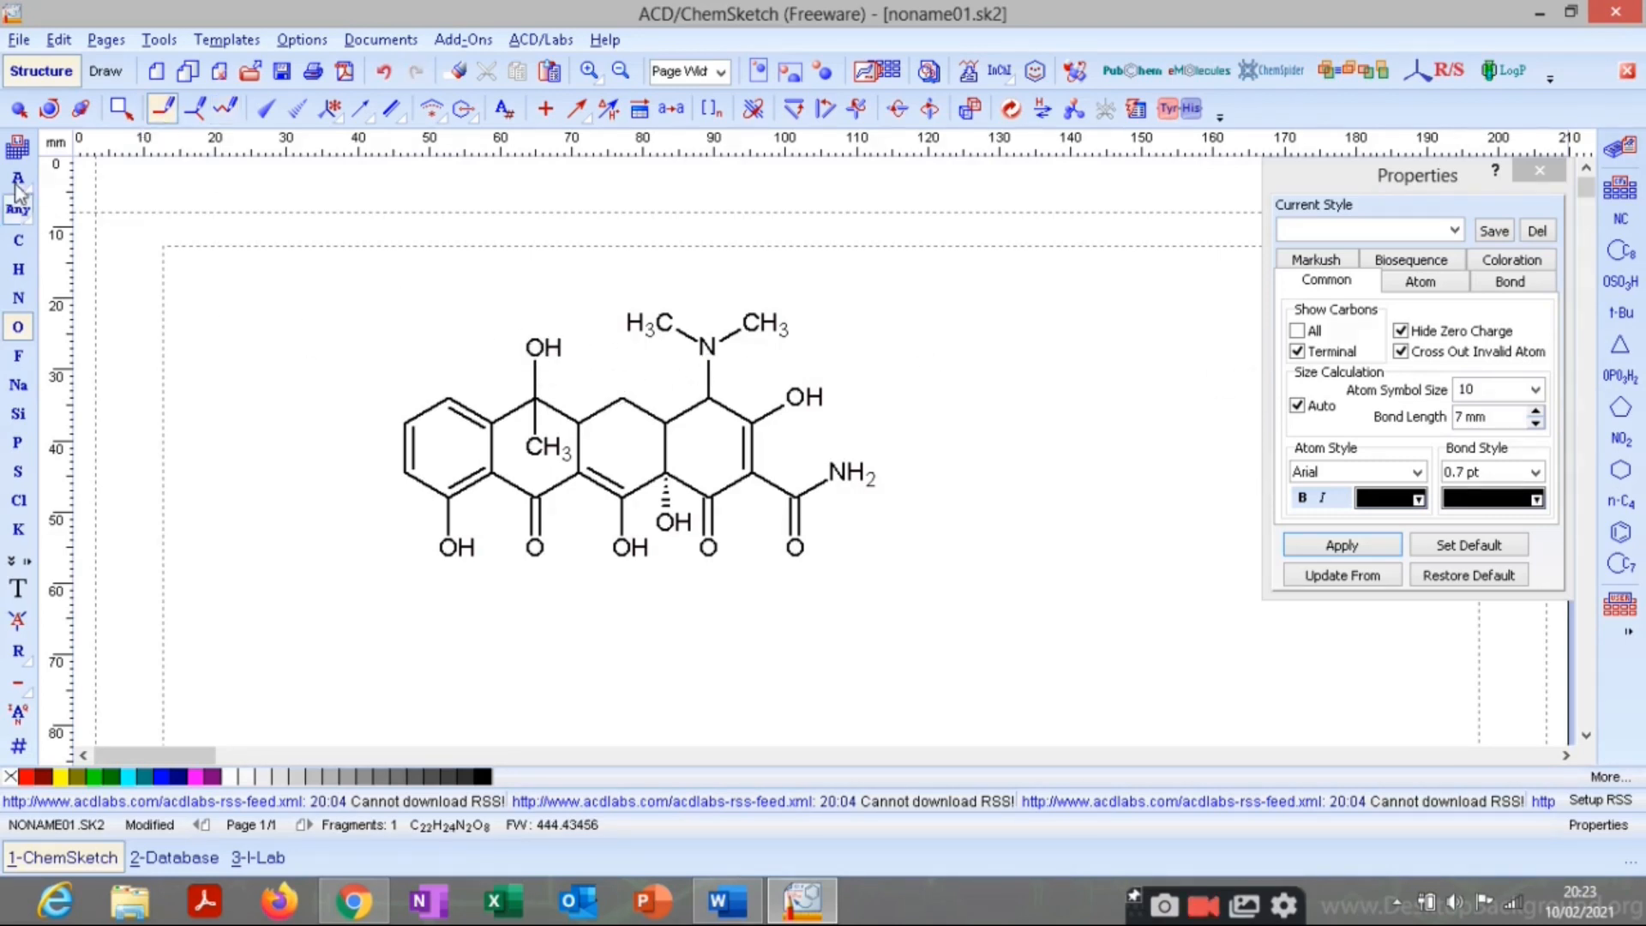
Move the hydroxyl above the second ring up and to the left of its carbon.
click(18, 108)
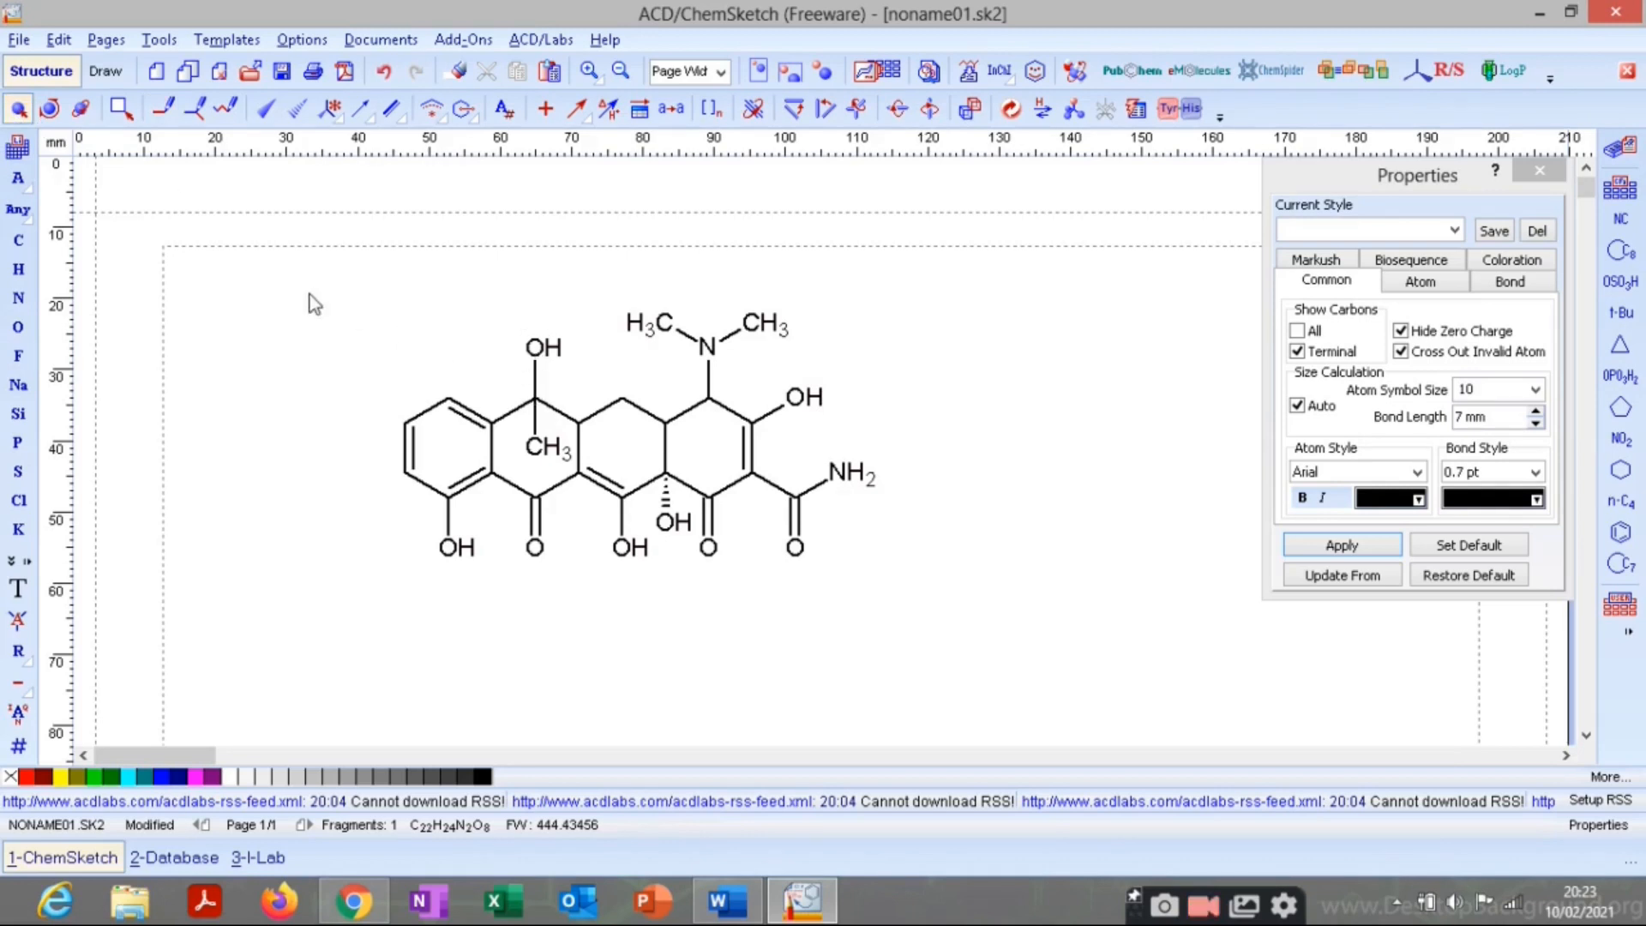
click(546, 352)
click(611, 371)
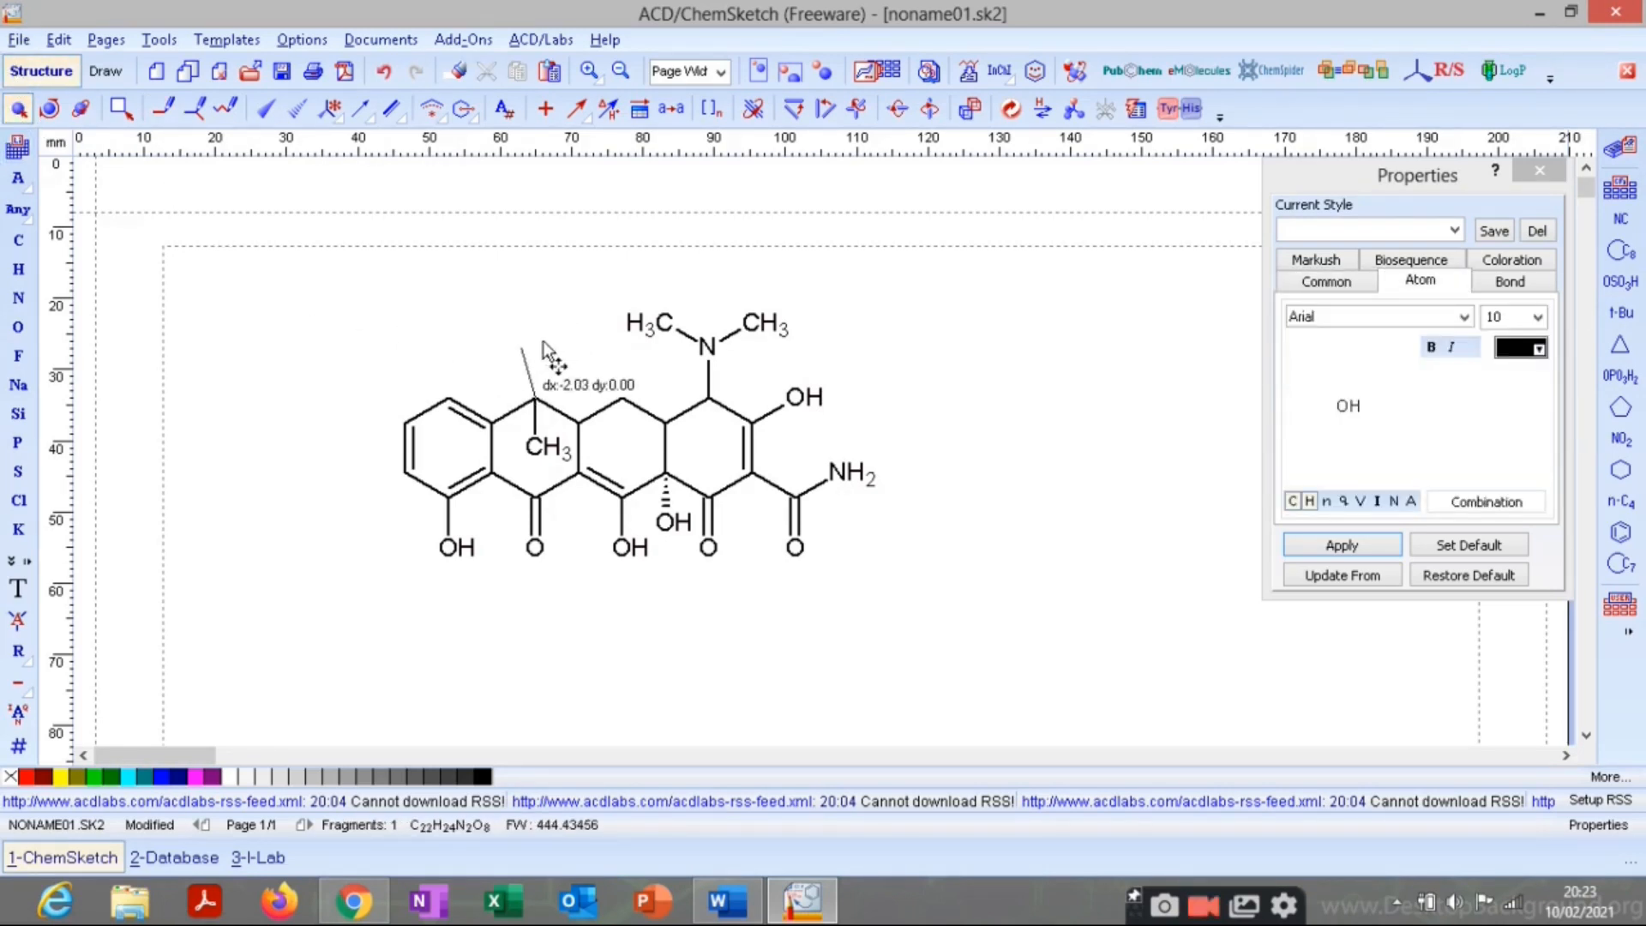
drag(543, 341, 484, 359)
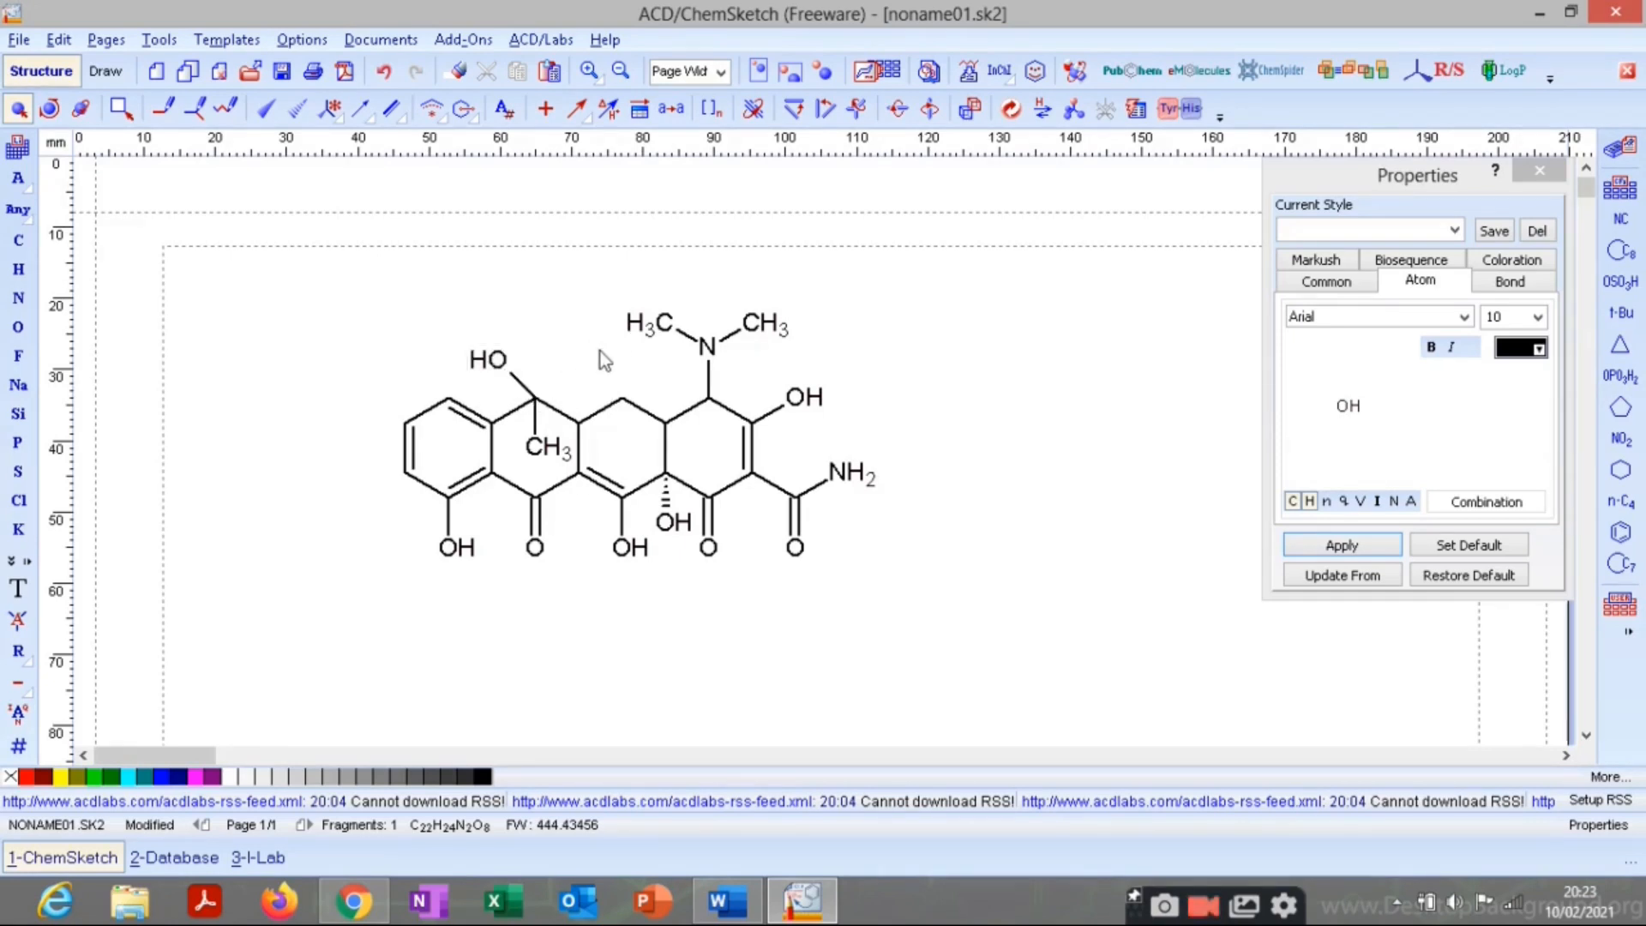
Delete the methyl on the second ring's top carbon, attach a new CH3 at its upper right, and close the properties.
drag(556, 461, 578, 364)
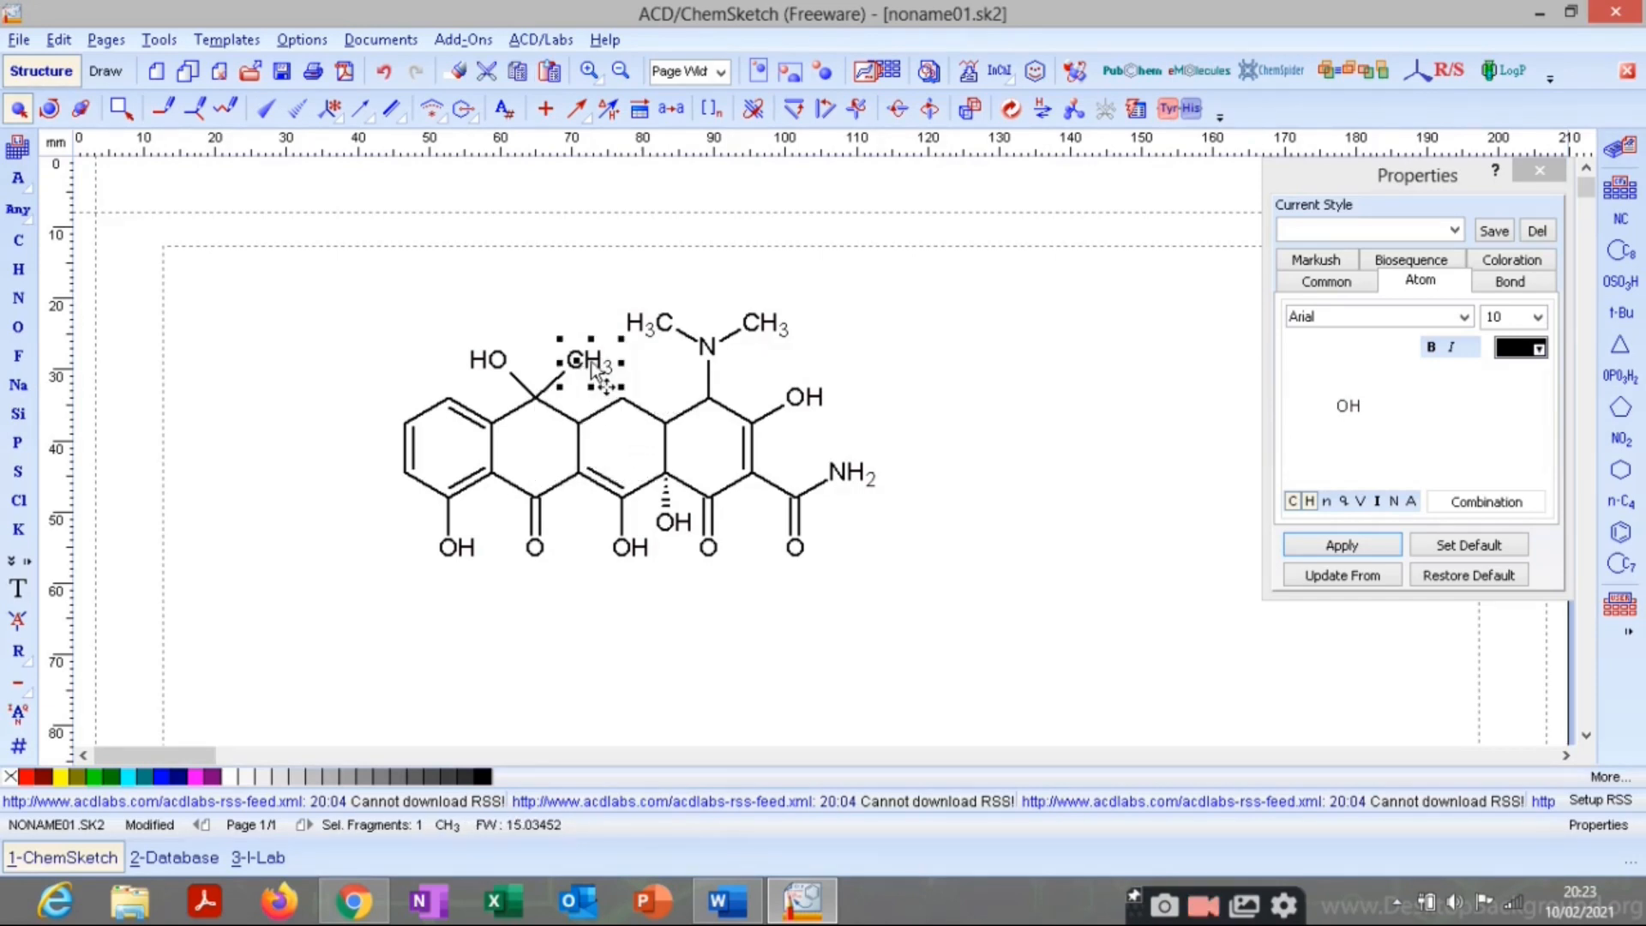
key(Delete)
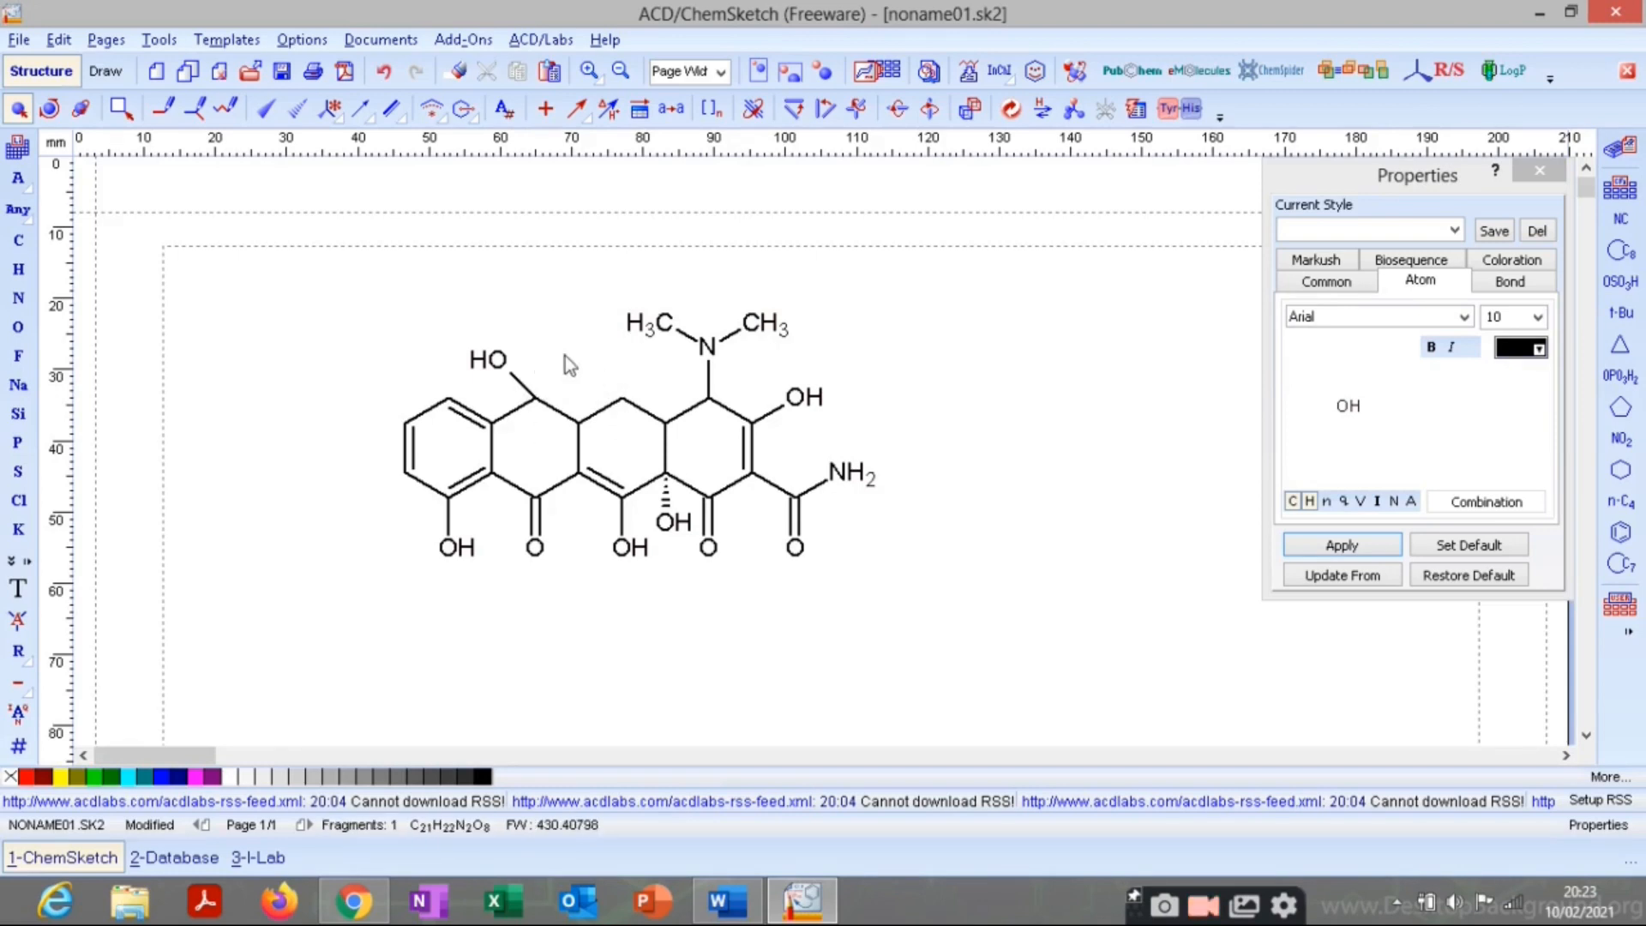
click(18, 240)
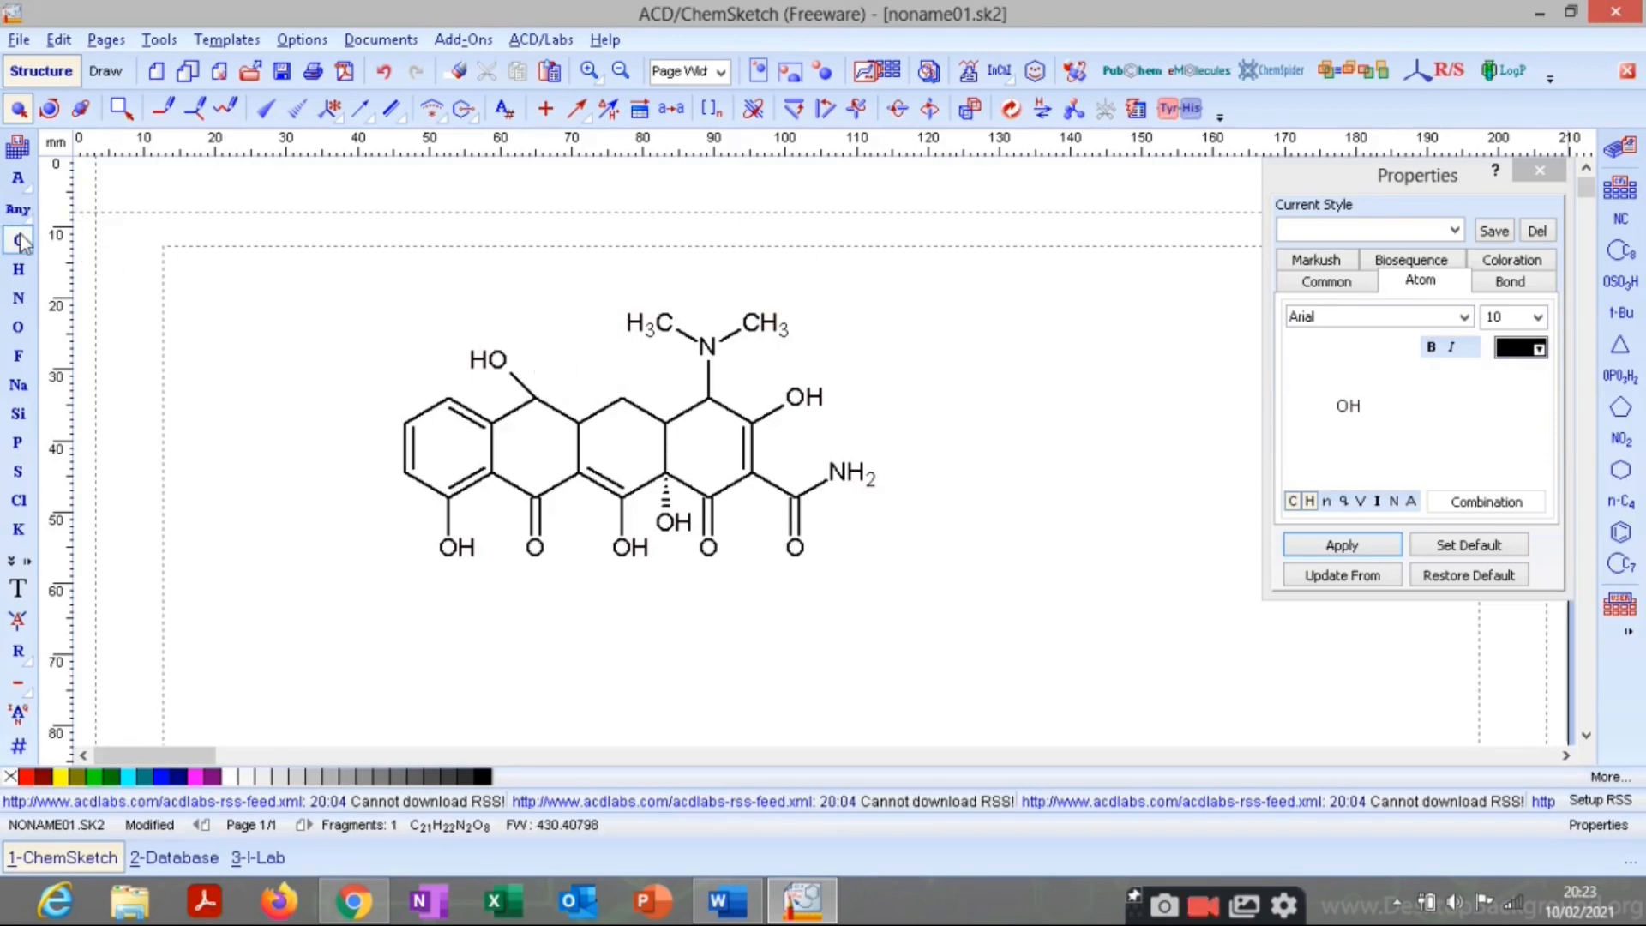
click(225, 107)
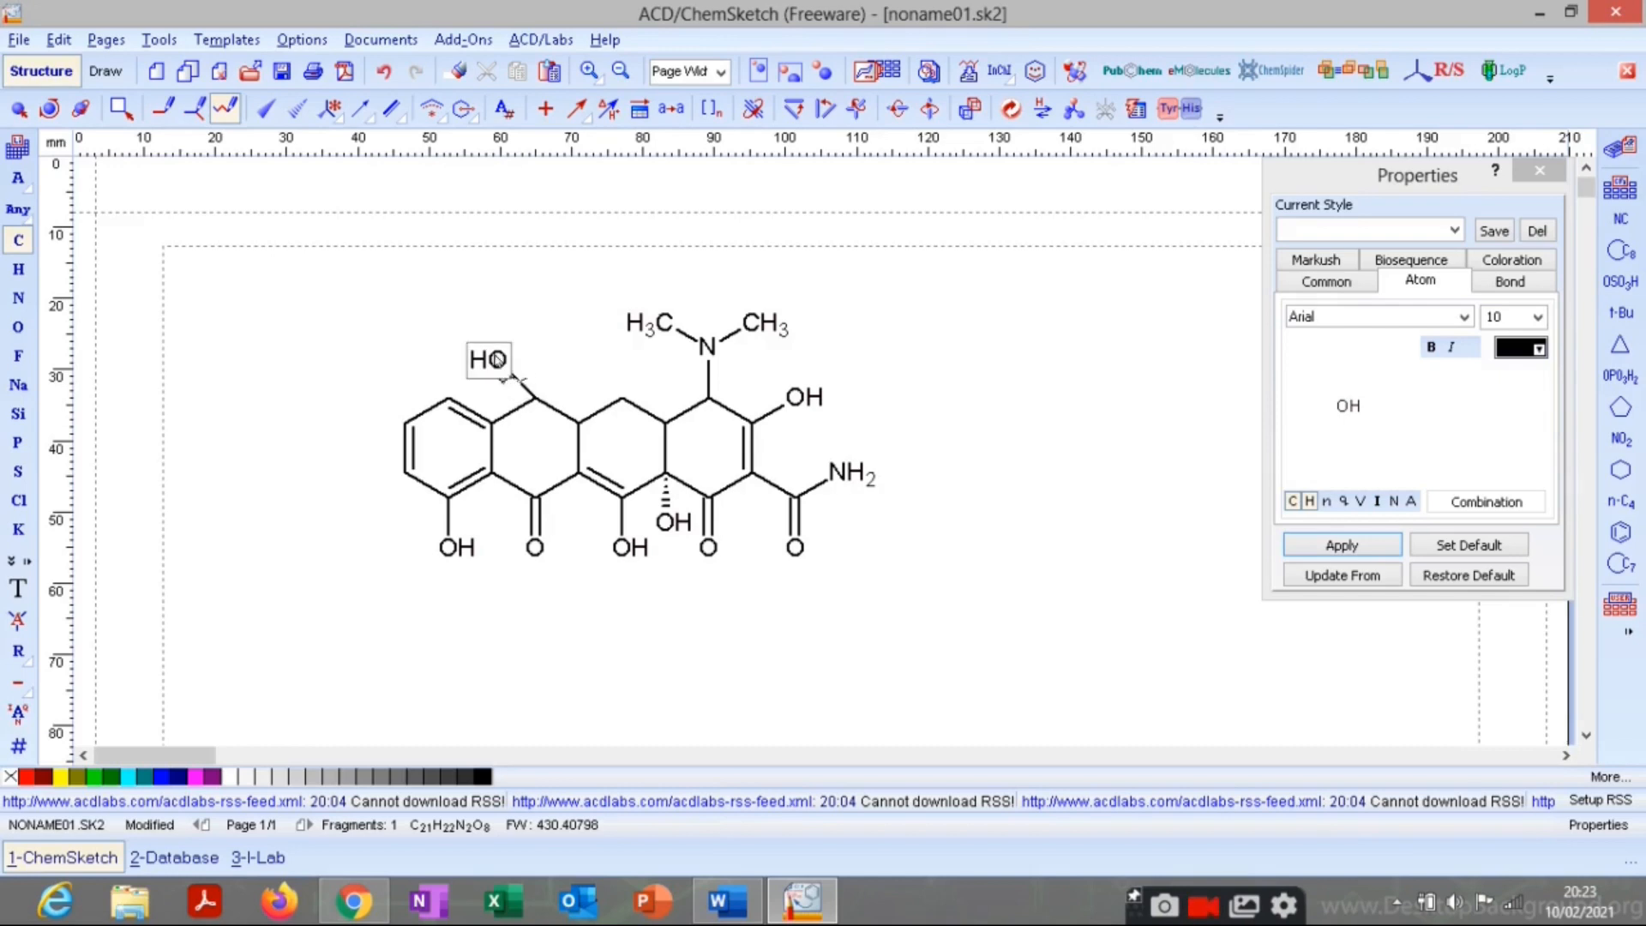
click(538, 403)
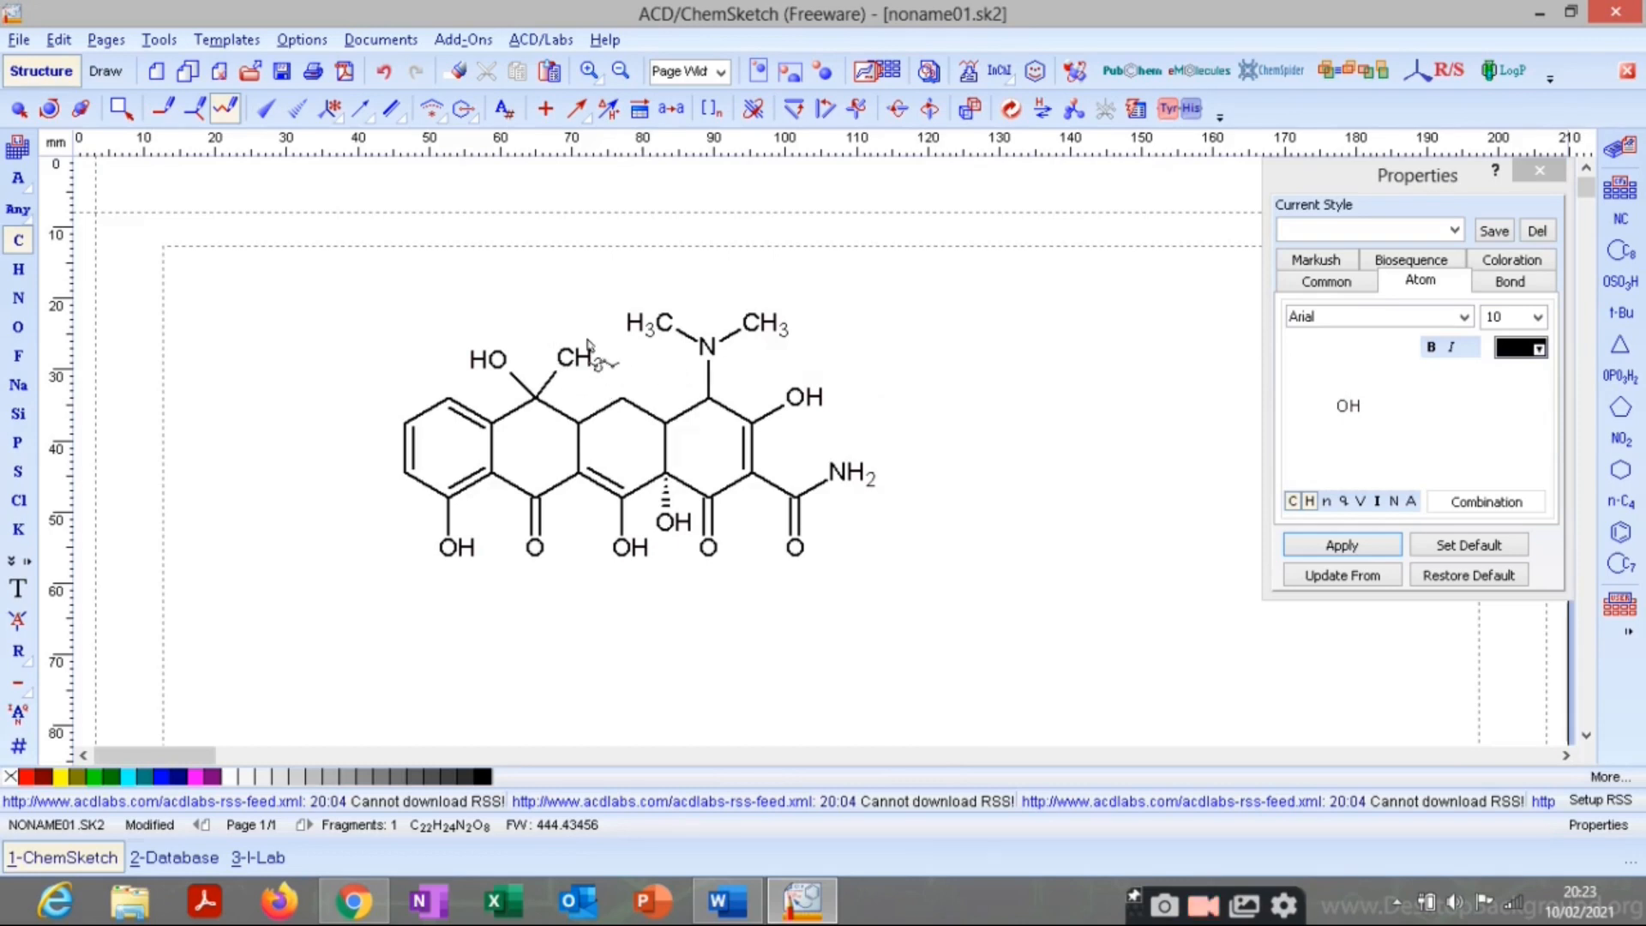
click(1557, 172)
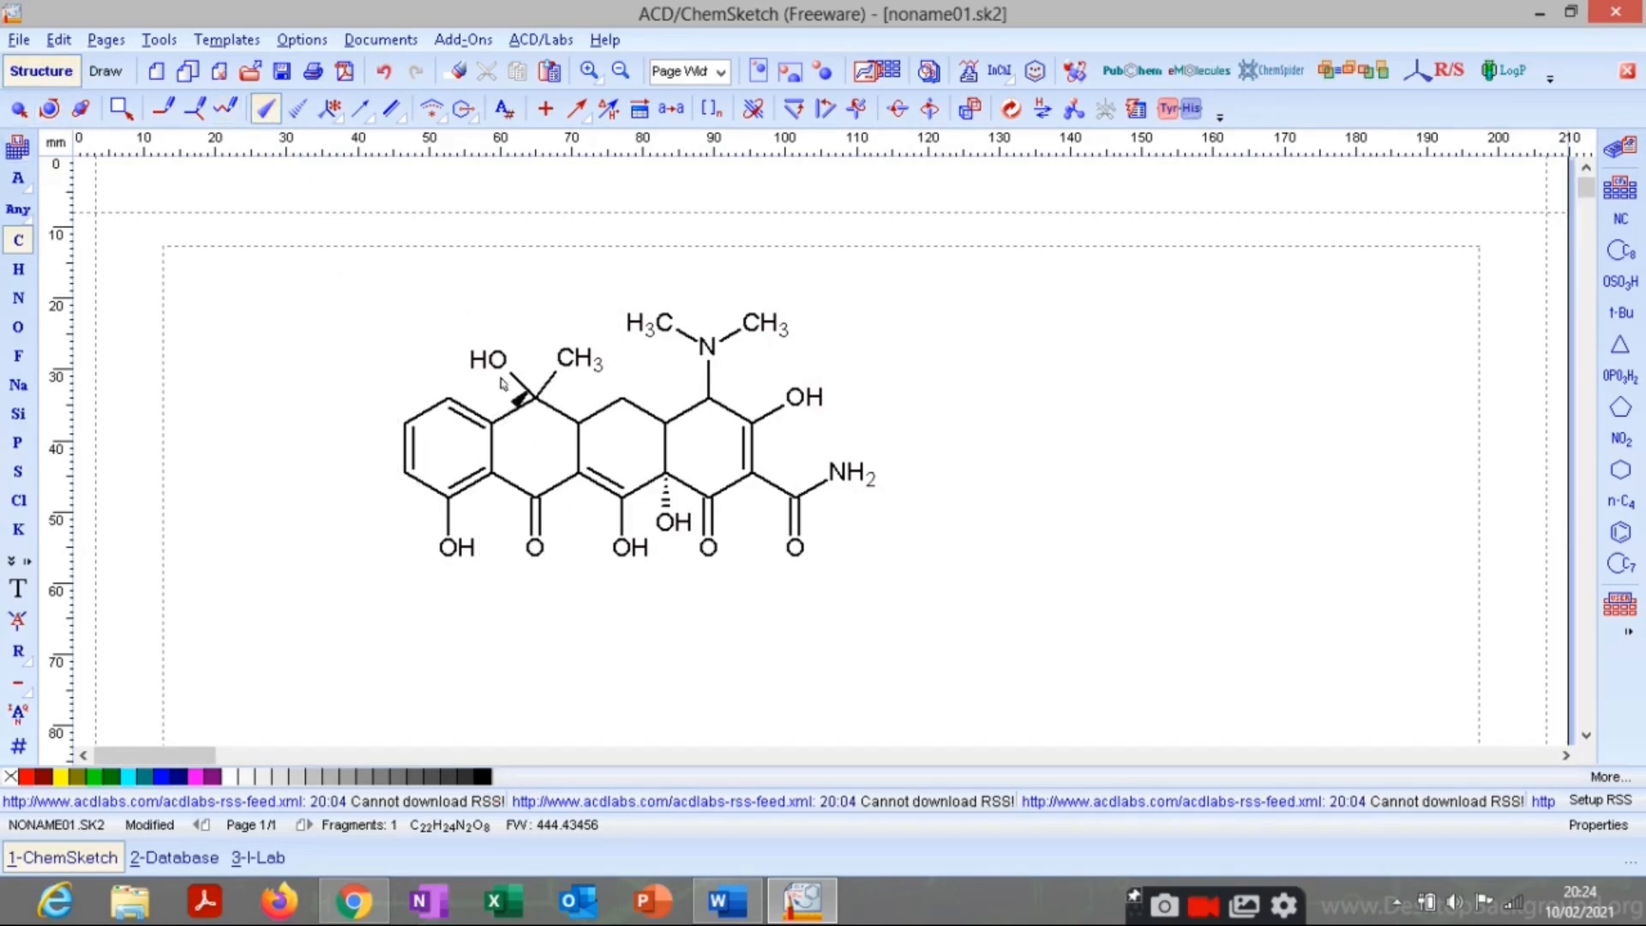
Make the second ring's top C–OH bond a solid wedge and its neighbouring C–CH3 bond a hashed wedge.
click(519, 385)
click(296, 108)
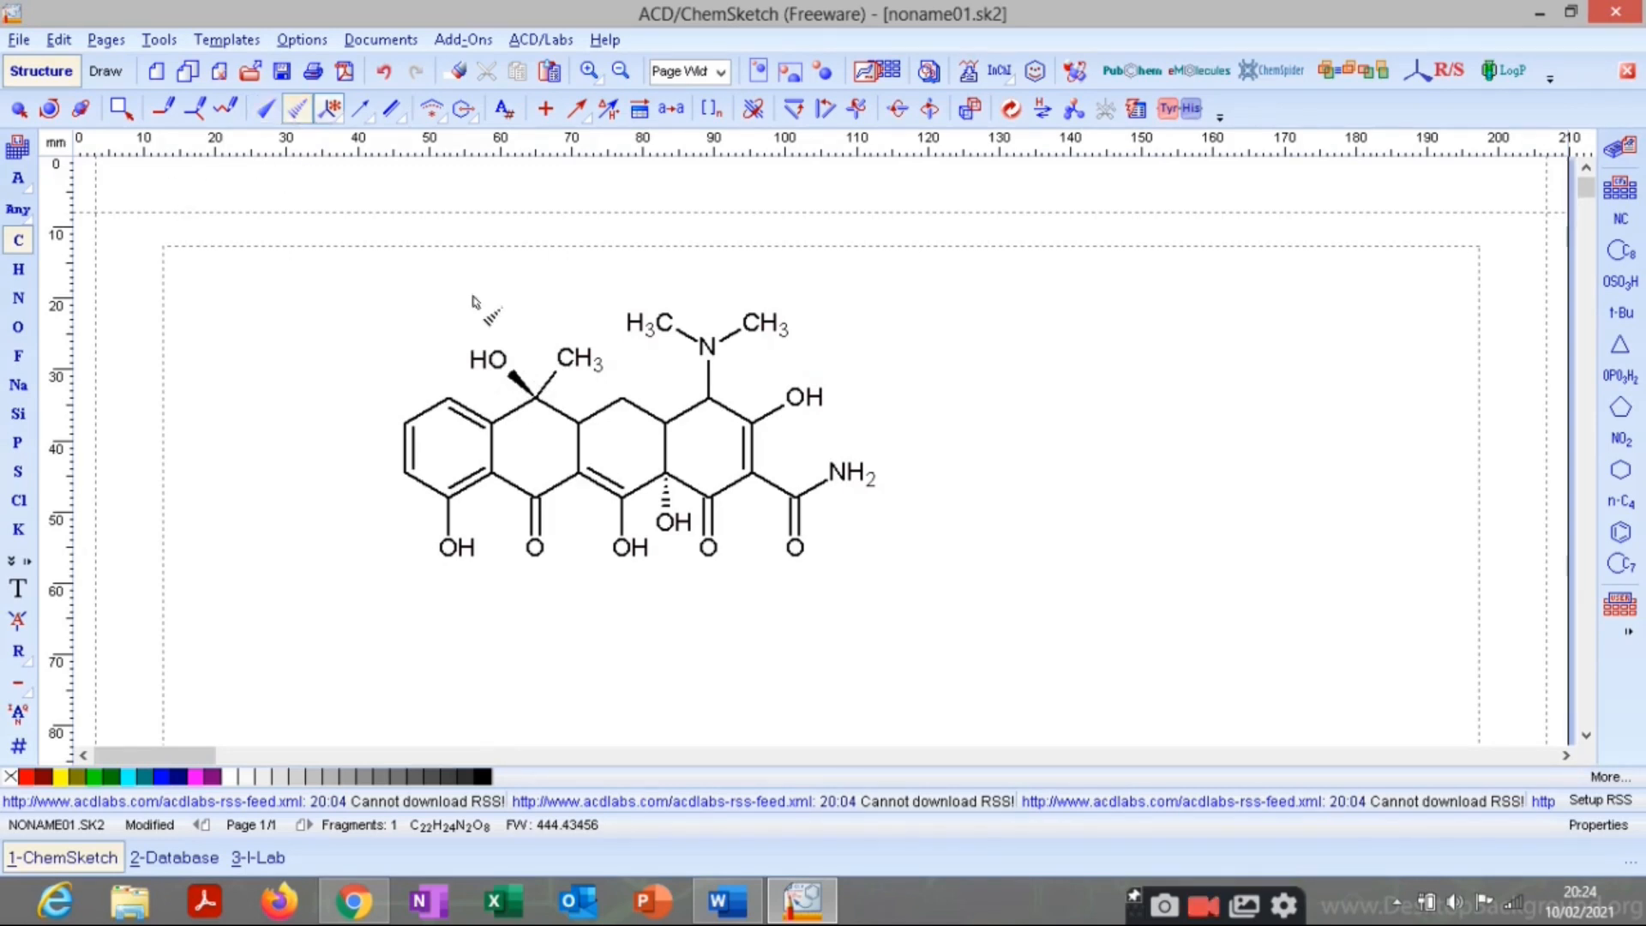
click(547, 380)
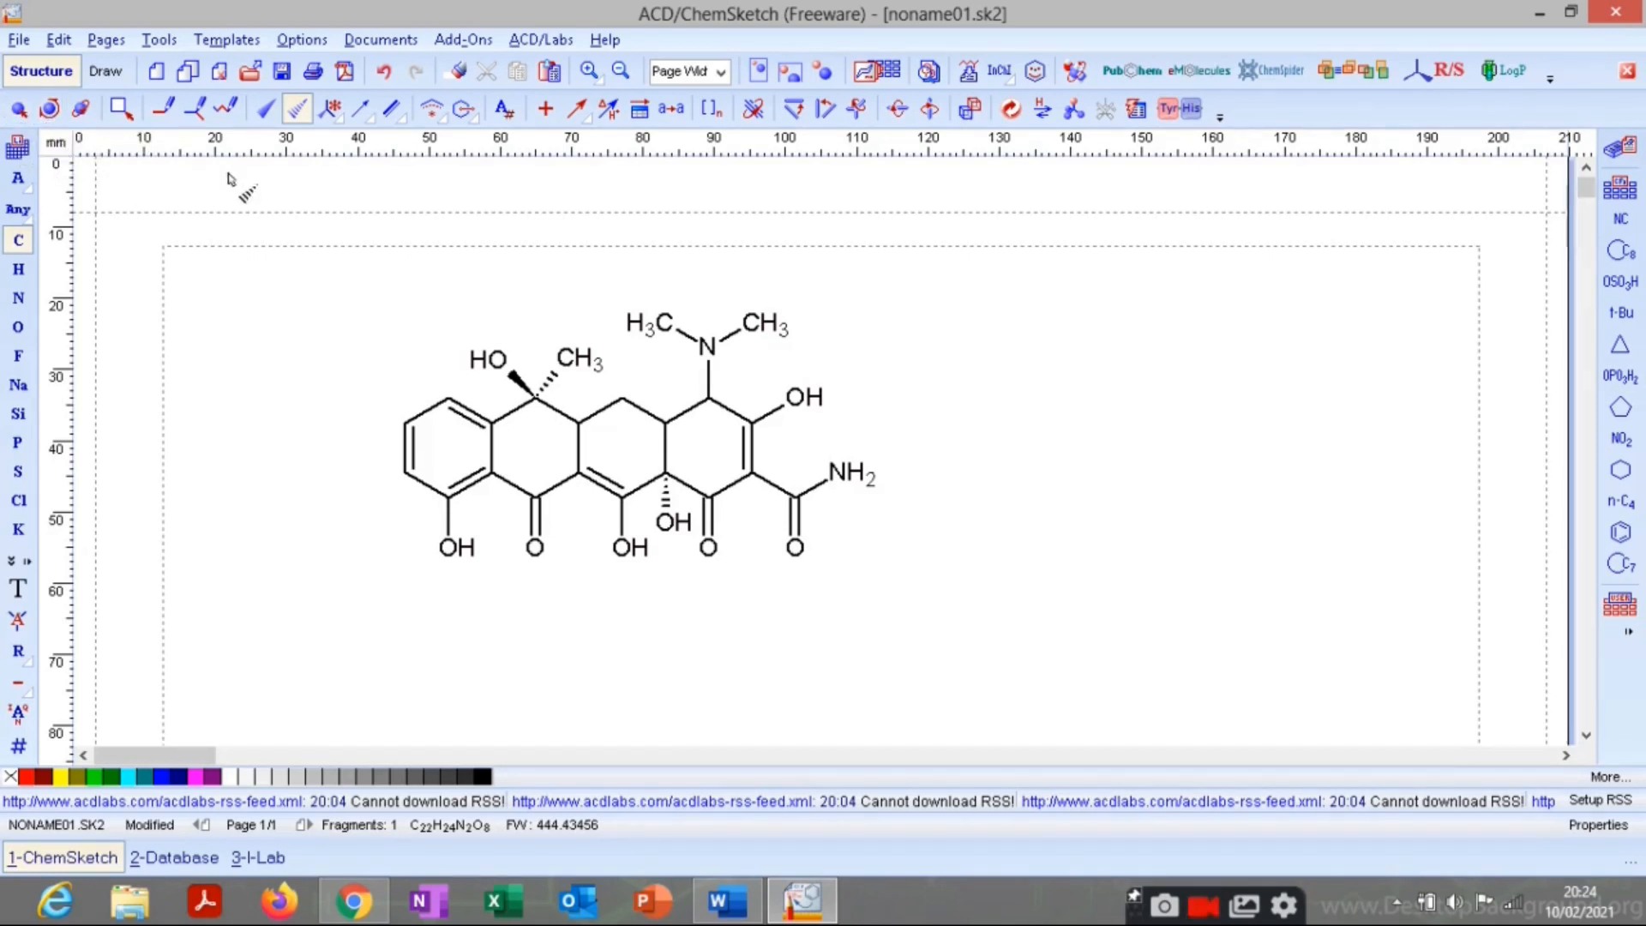
click(20, 111)
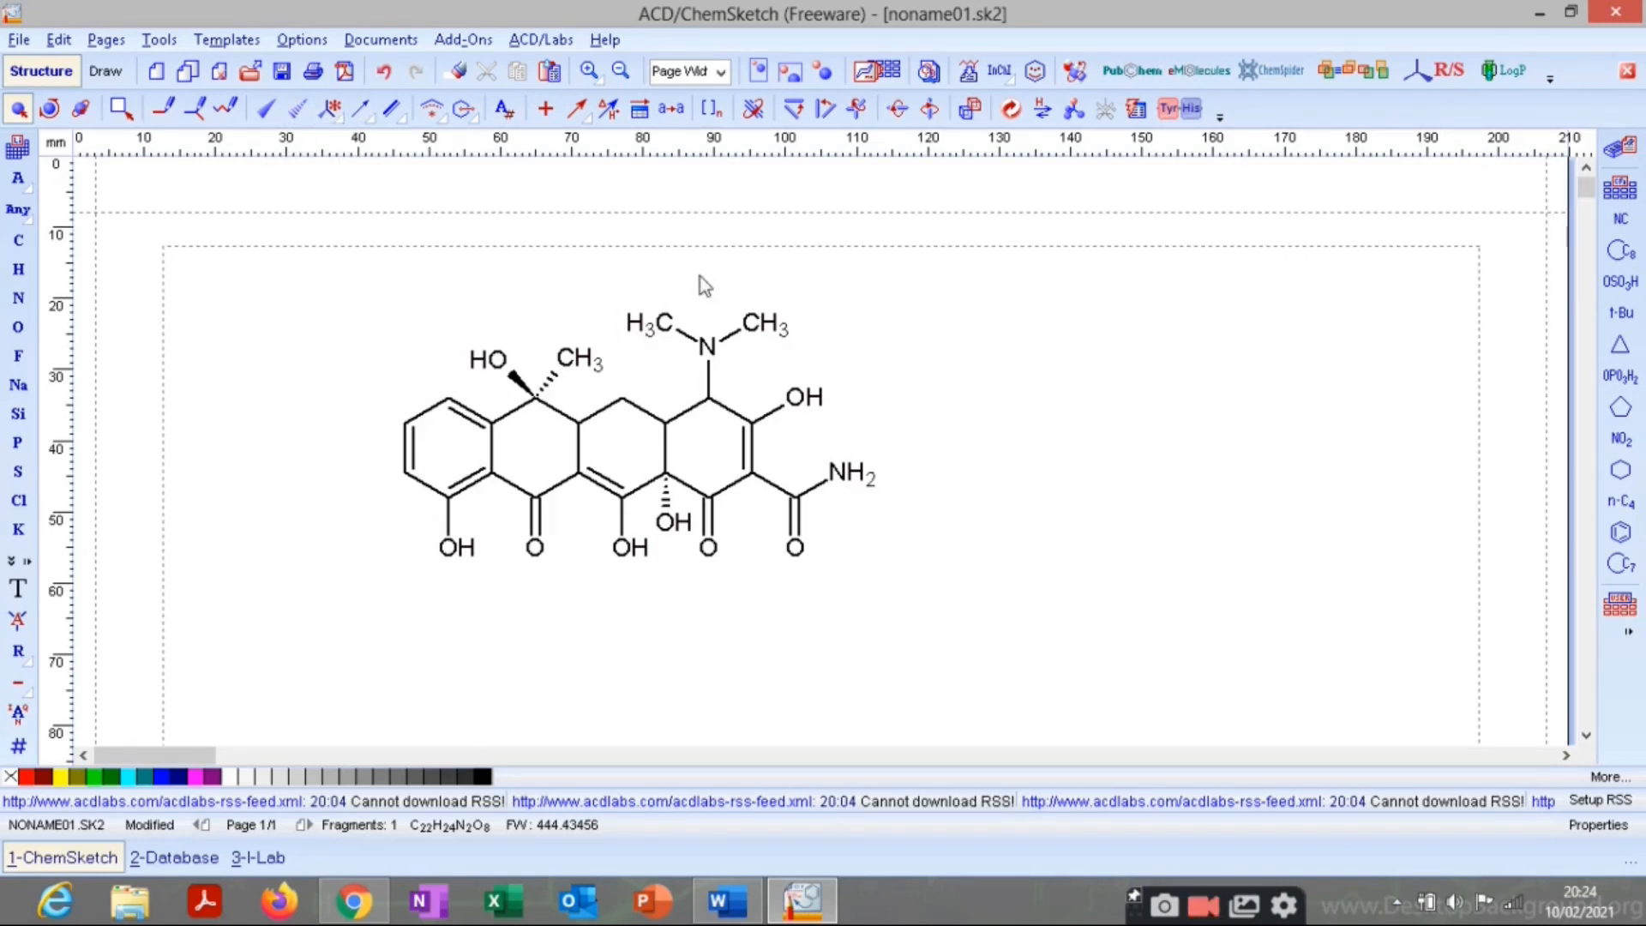
click(331, 108)
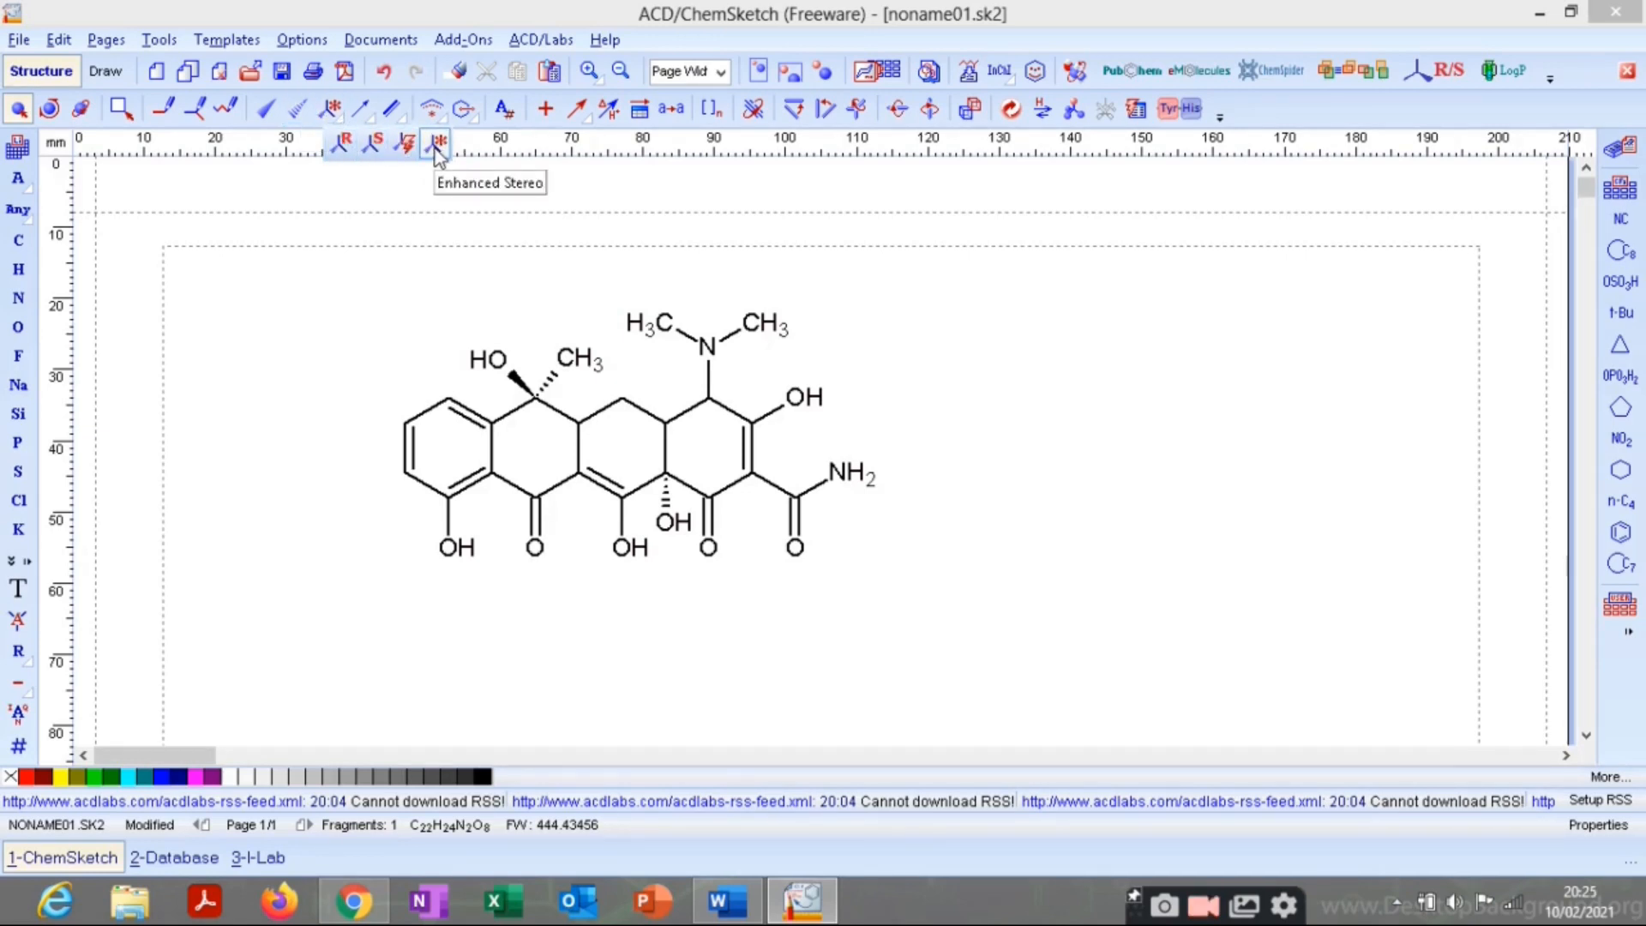
click(438, 148)
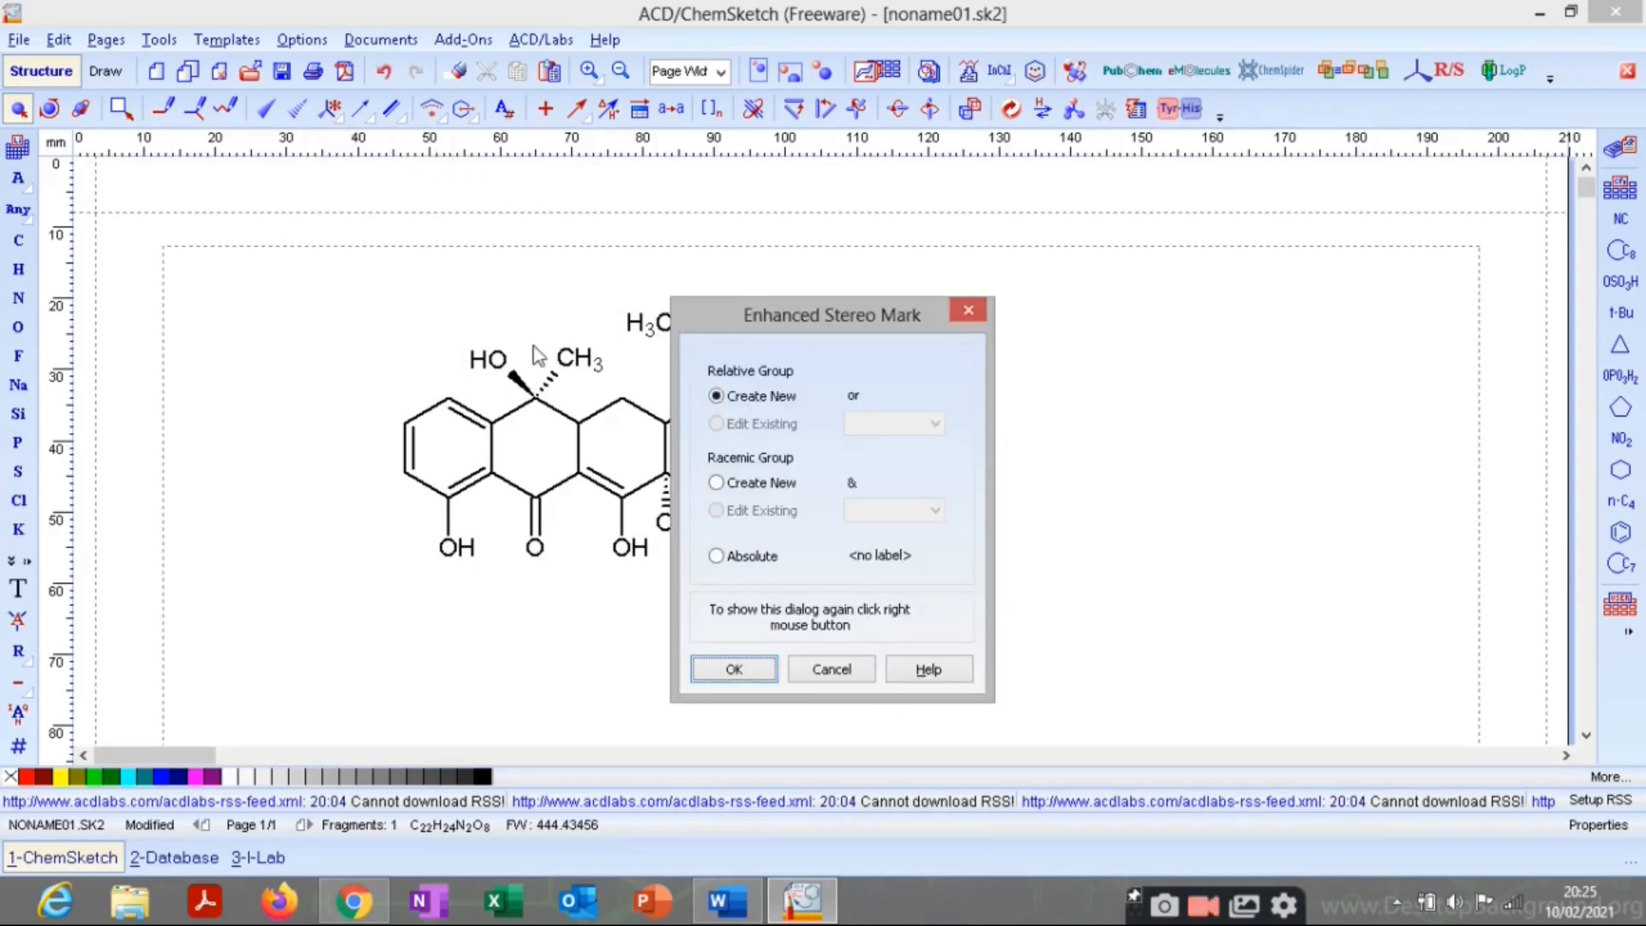
click(755, 666)
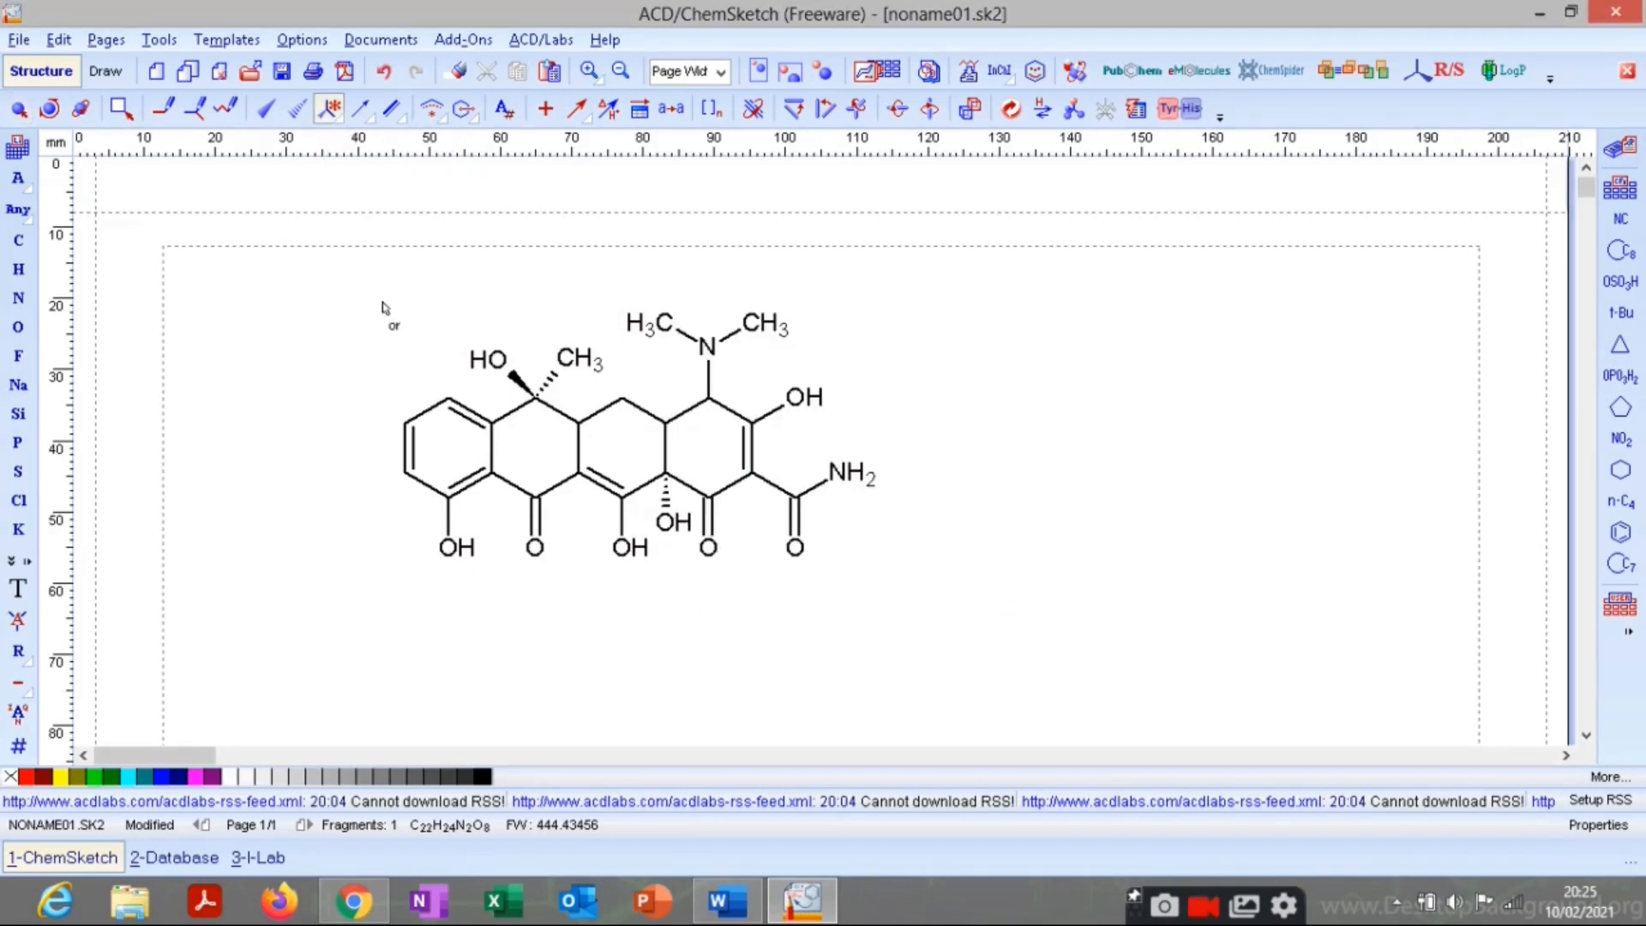
click(17, 109)
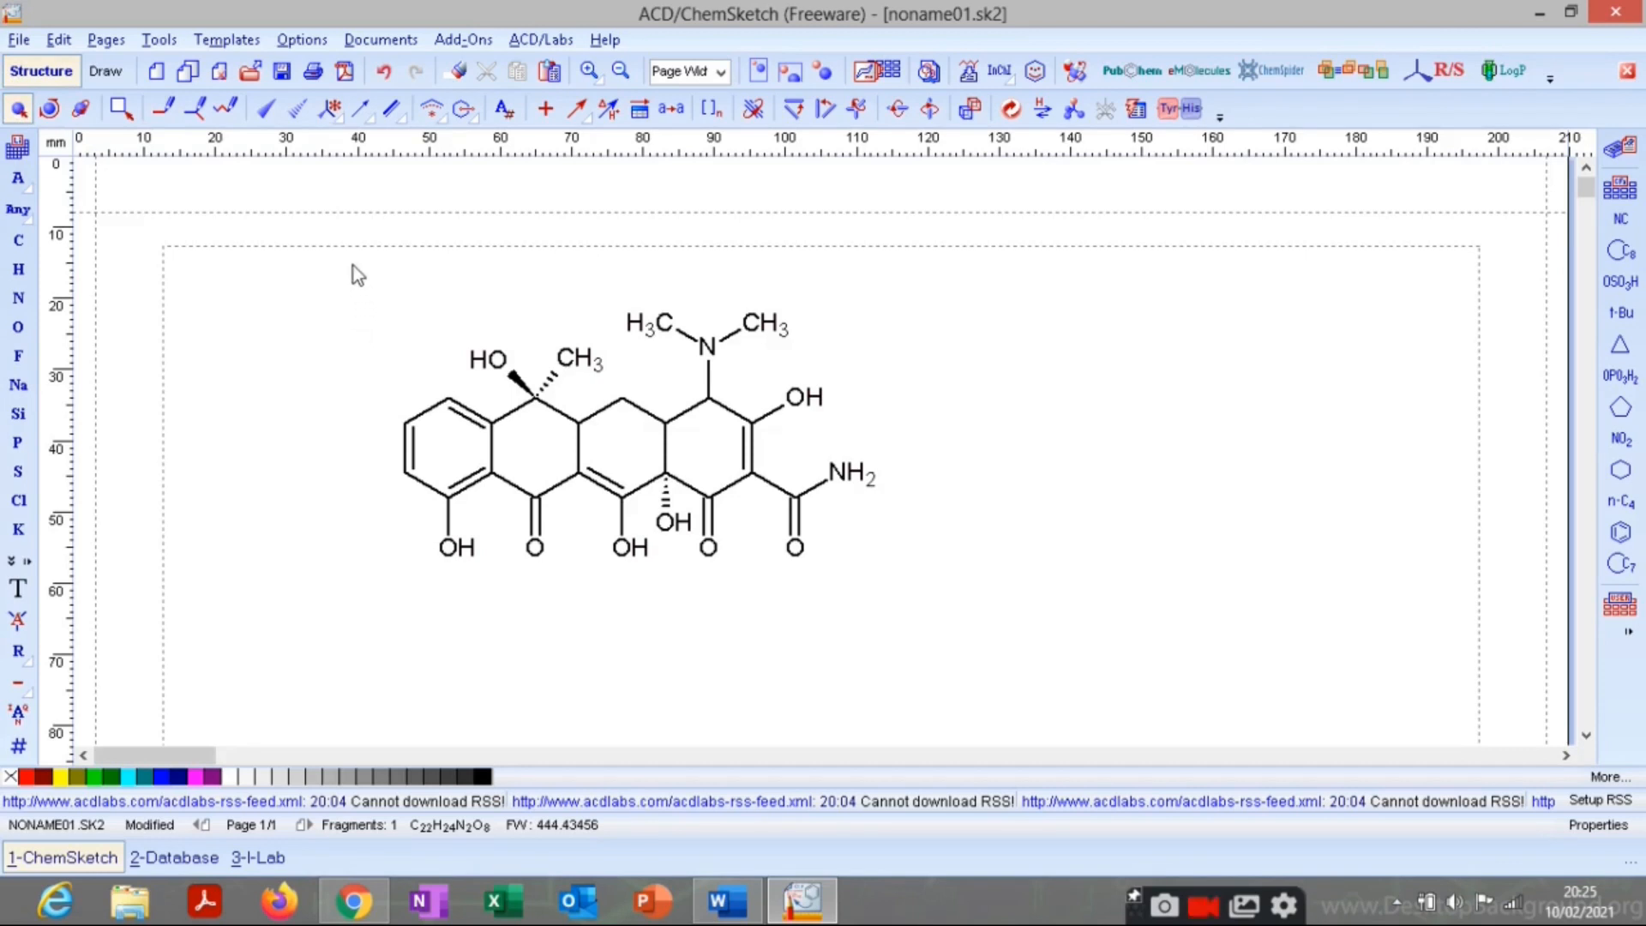
Label the stereocentres of the whole structure with their R/S configurations, and undo the labelling.
drag(353, 265, 964, 678)
click(330, 108)
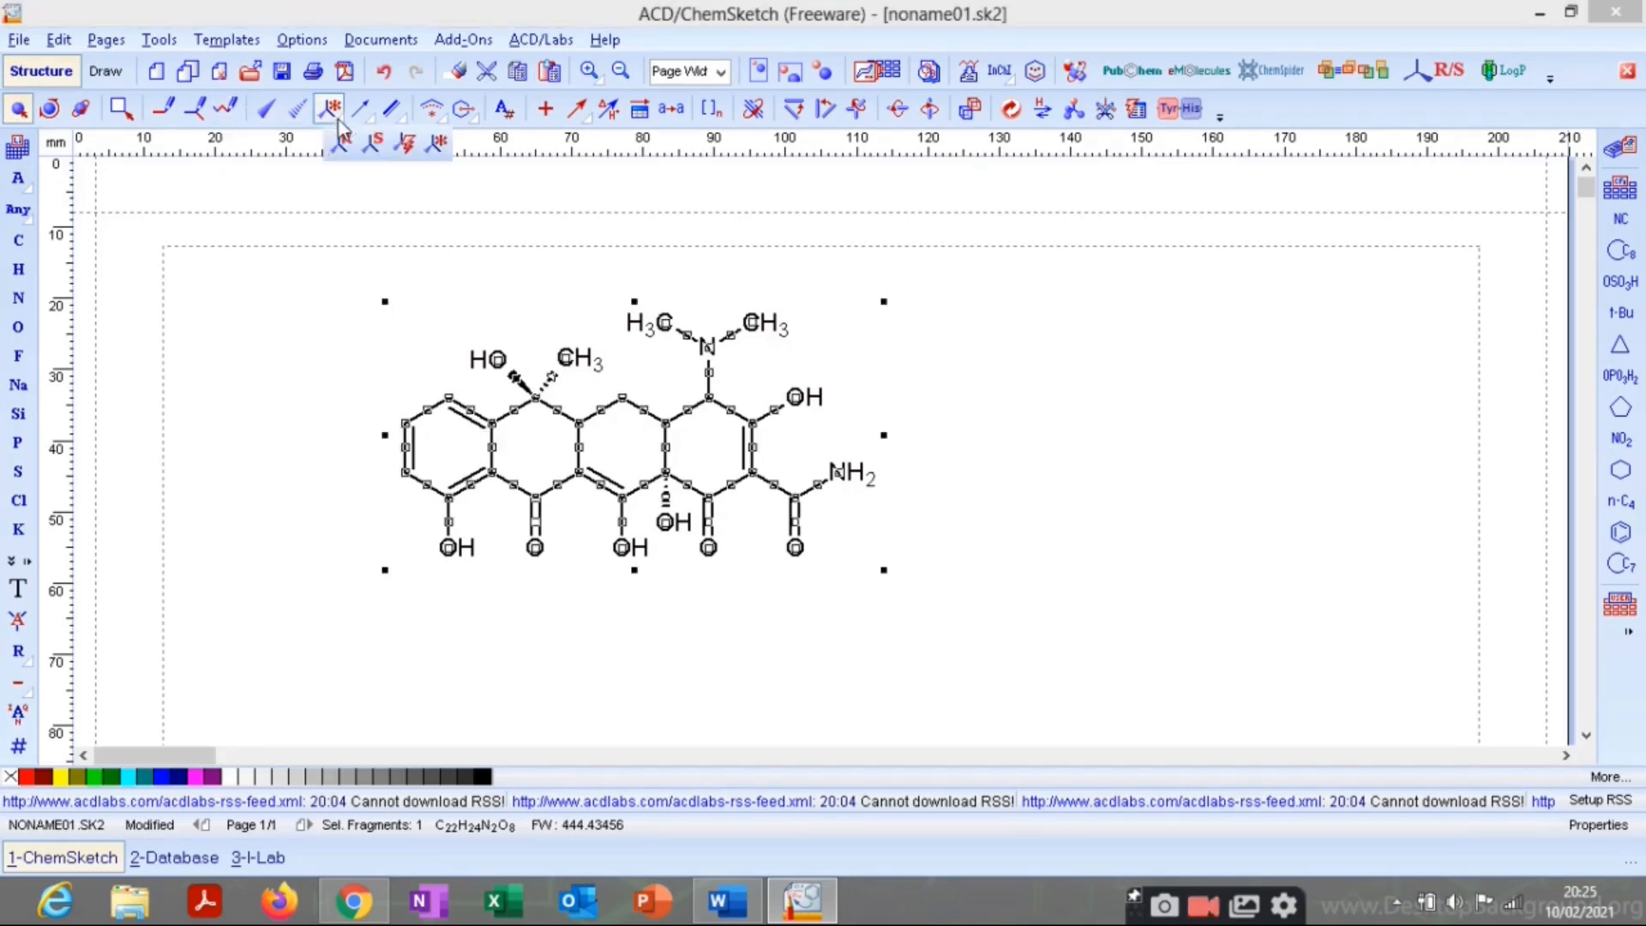
click(405, 144)
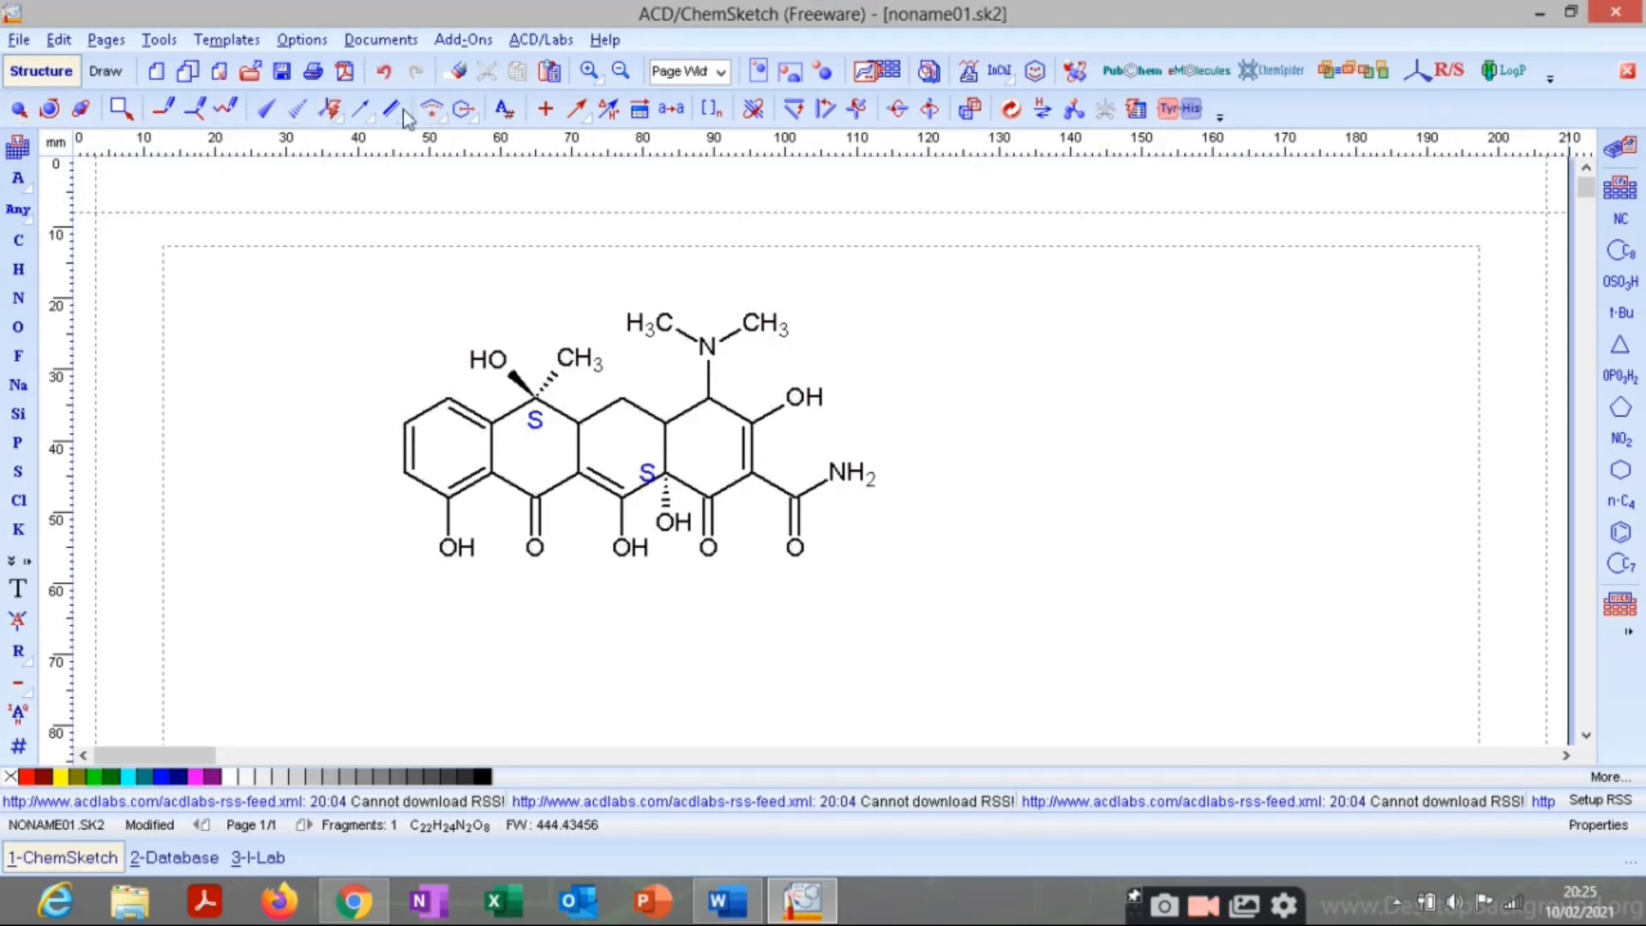
click(333, 110)
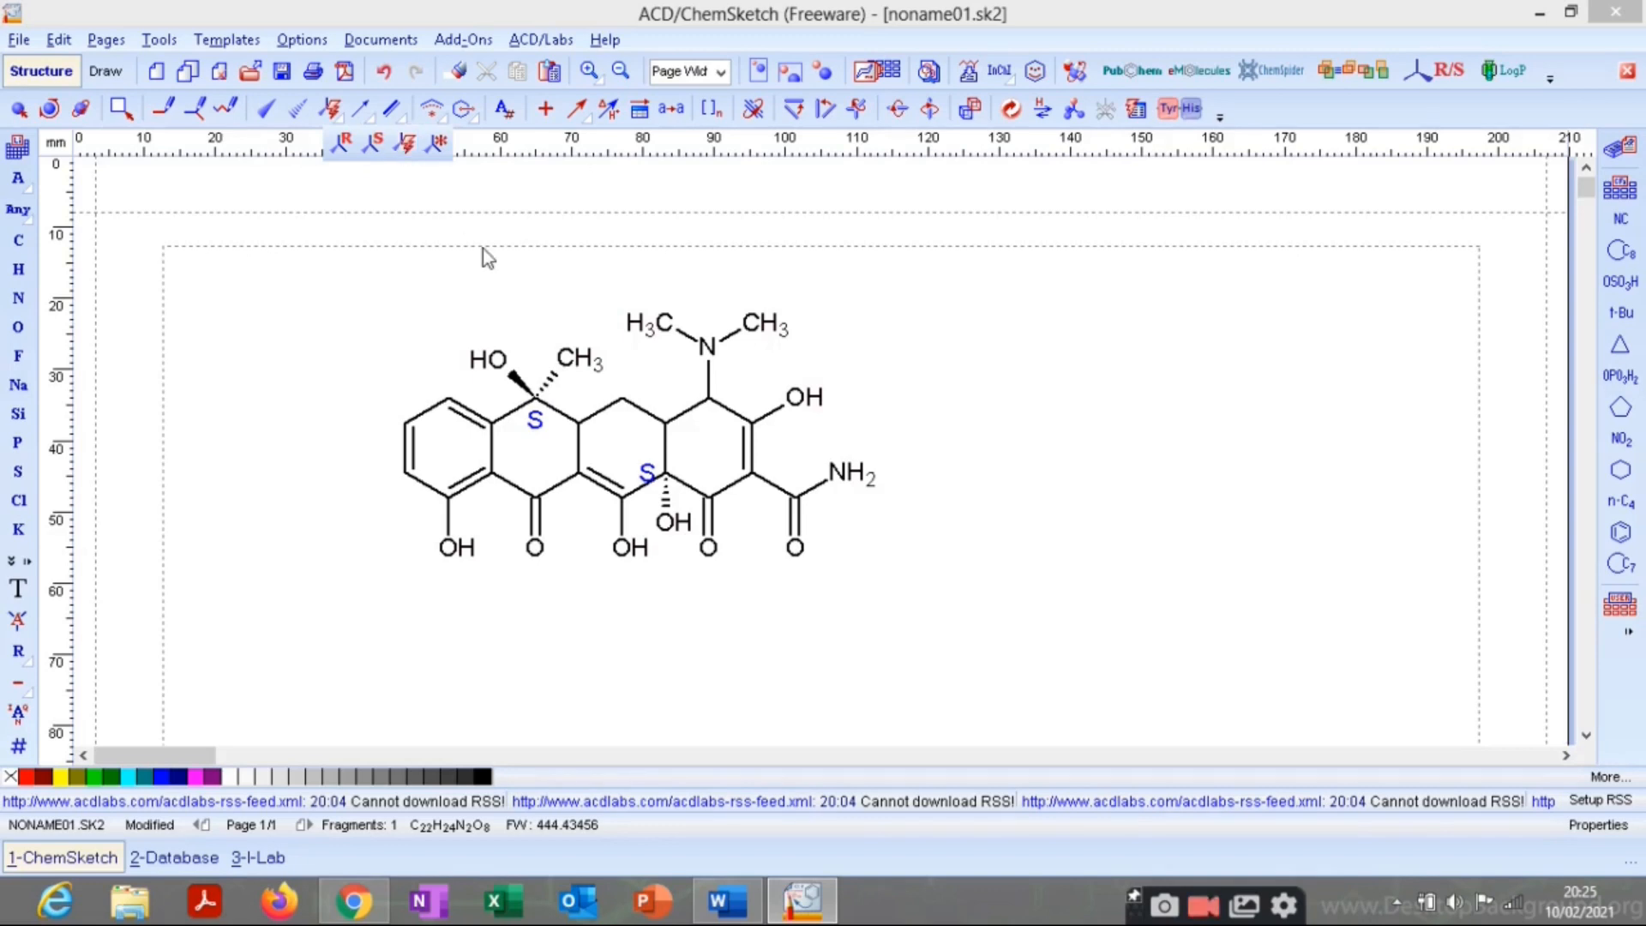
key(ctrl+a)
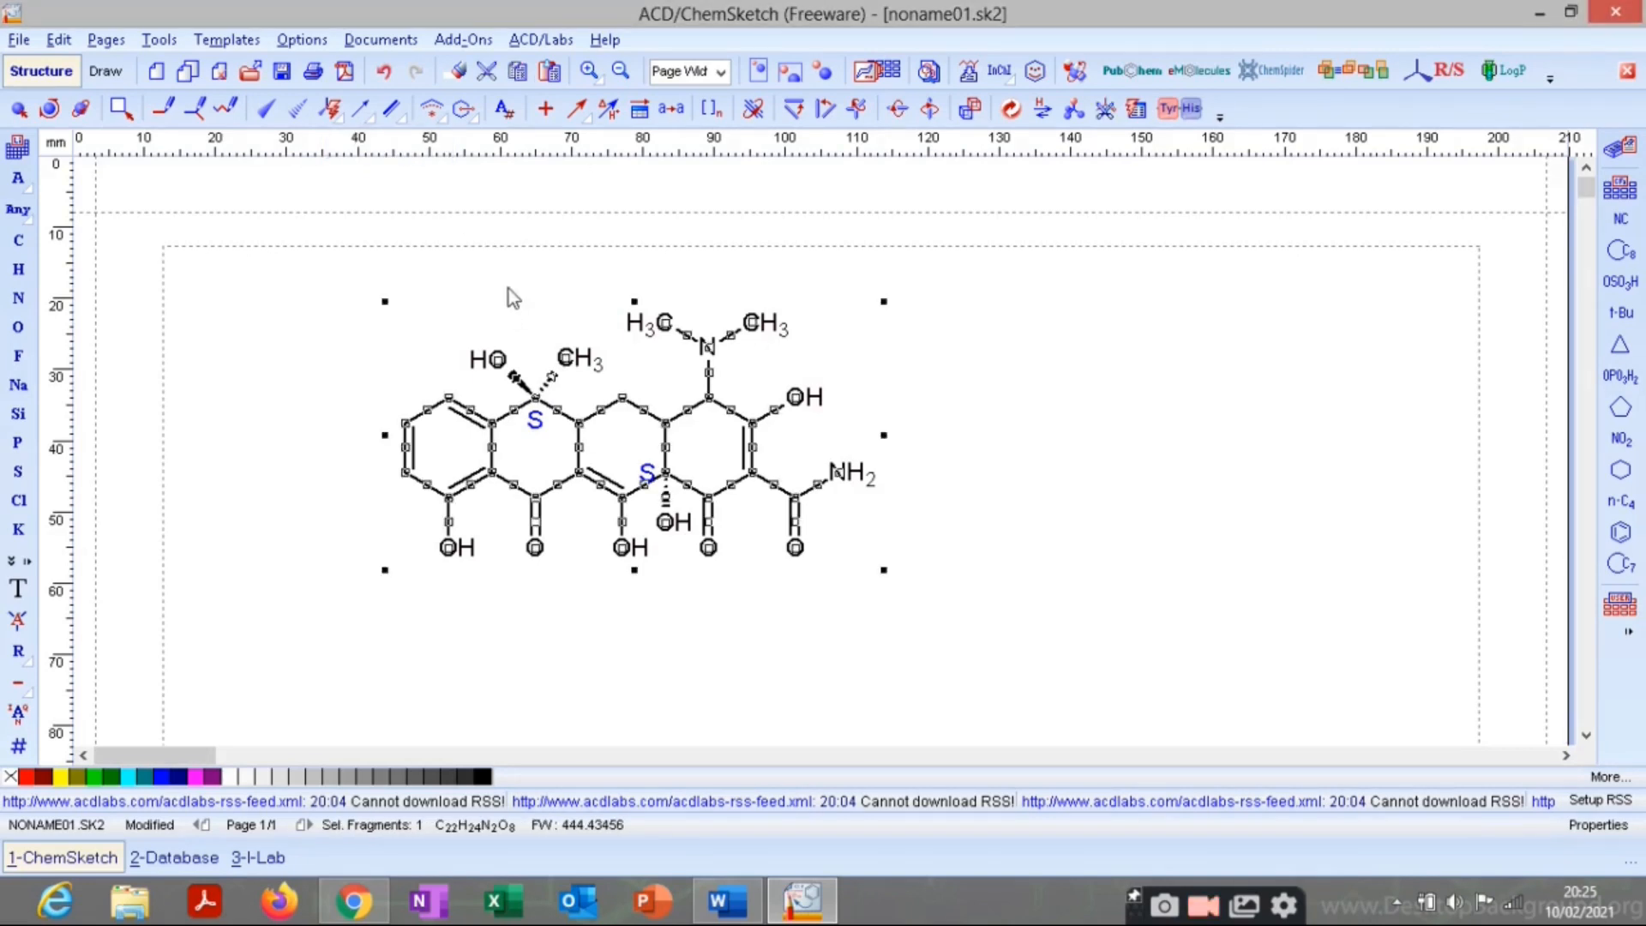
key(ctrl+z)
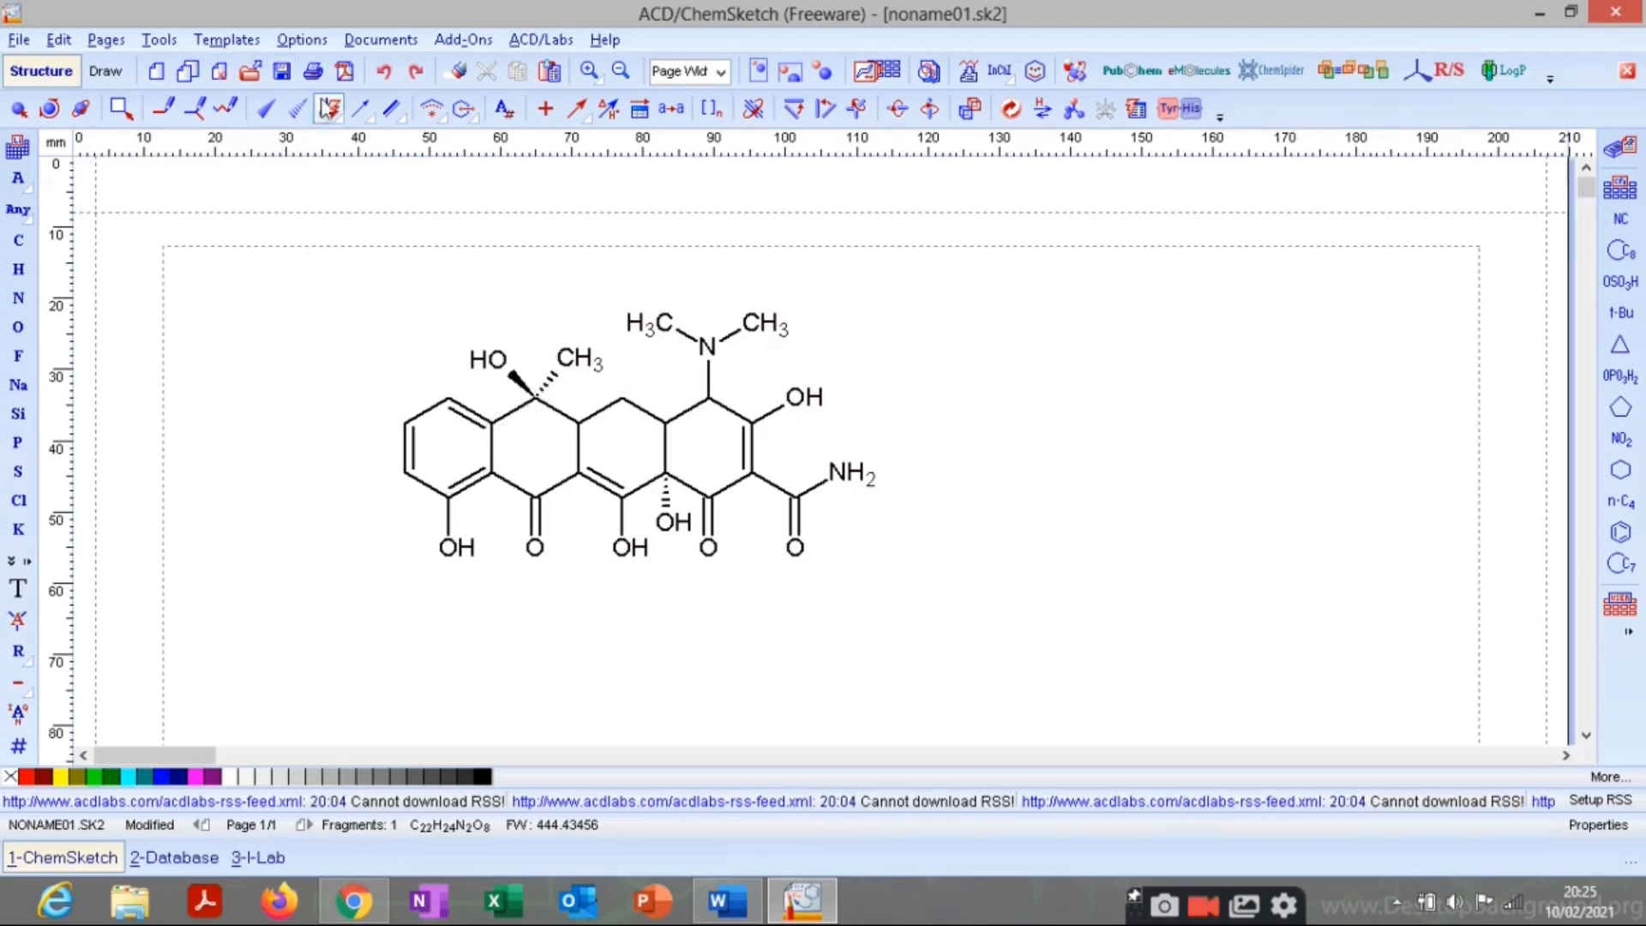
Place new relative-group enhanced stereo marks (or) on the second ring's top carbon and the ring carbon bearing the hashed OH.
key(ctrl+a)
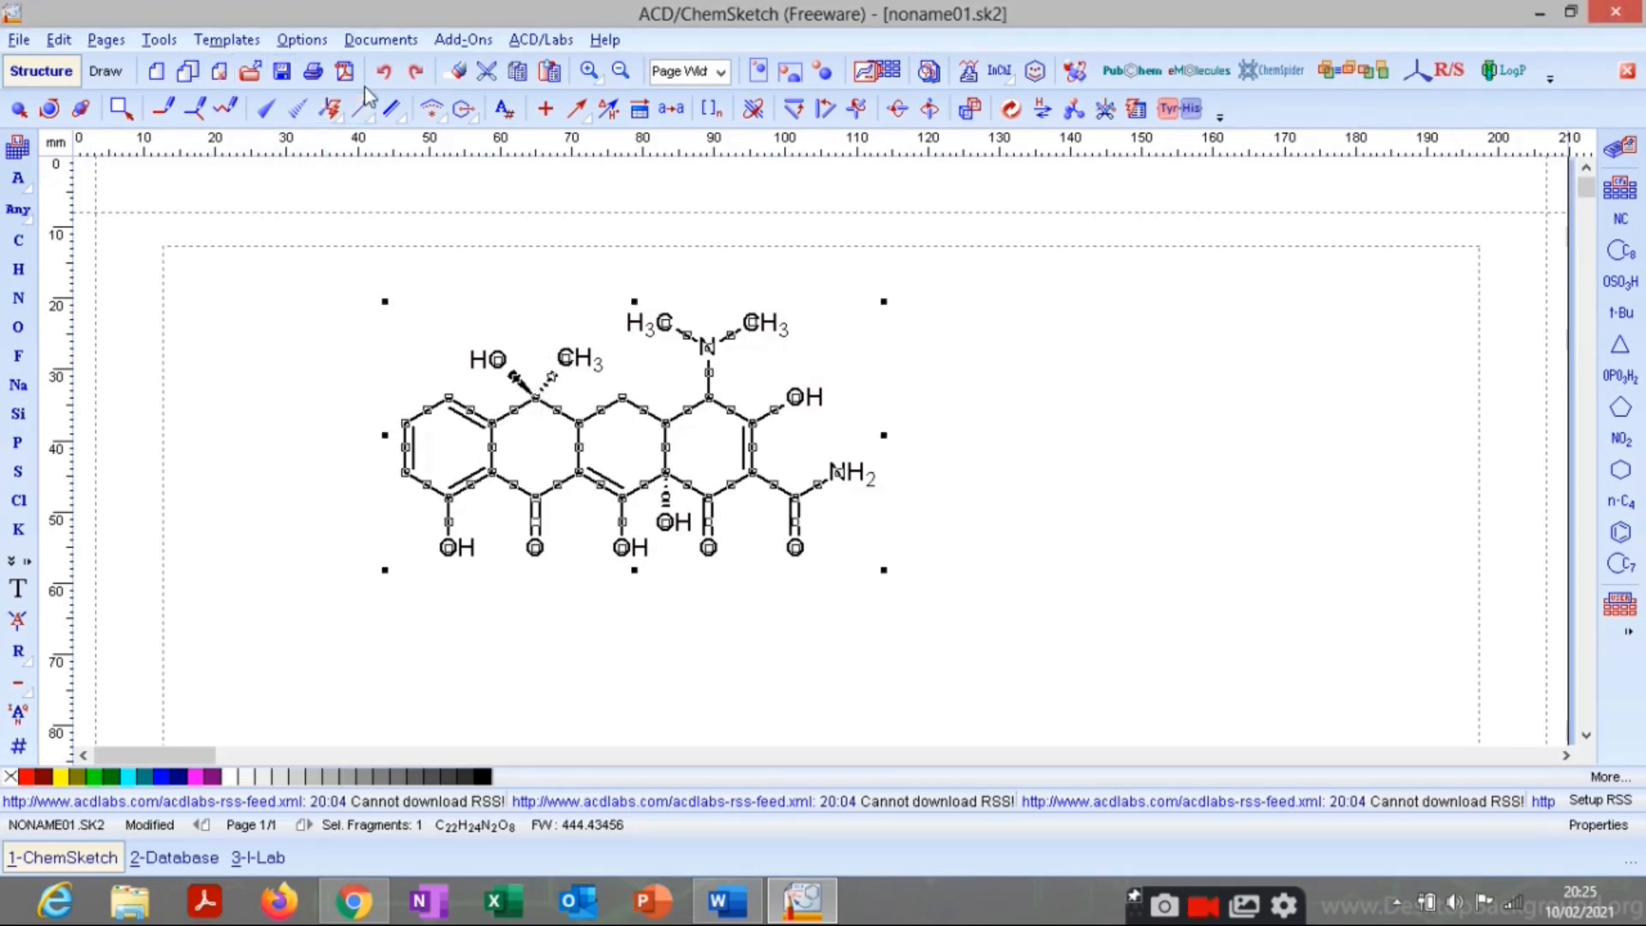
click(340, 119)
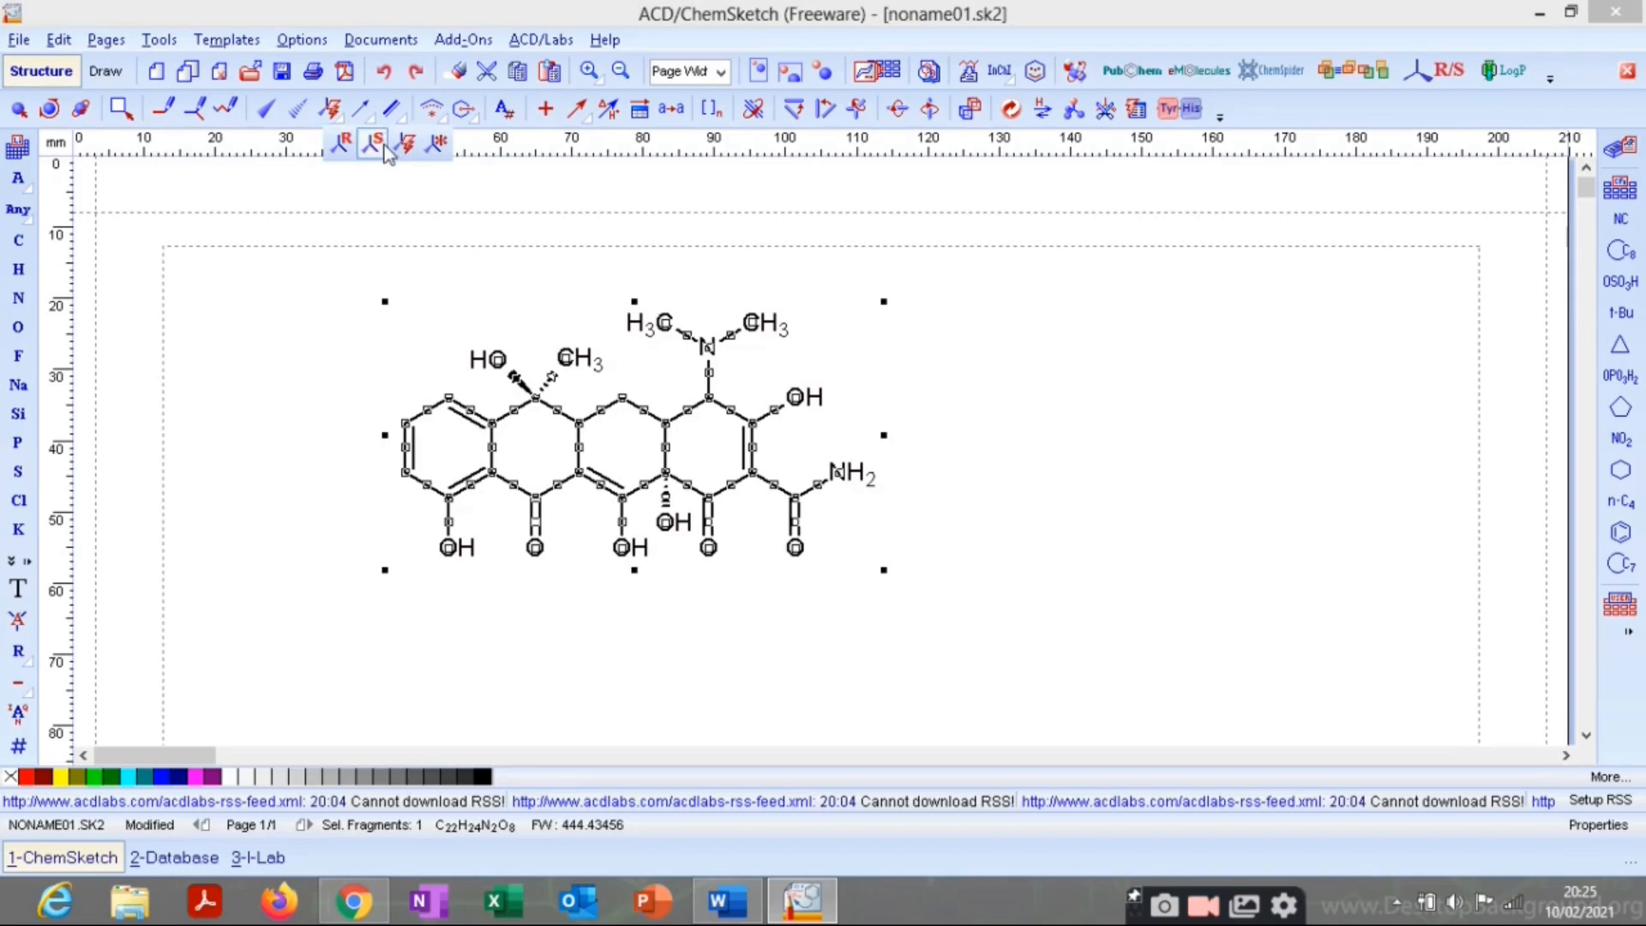
click(440, 146)
click(743, 668)
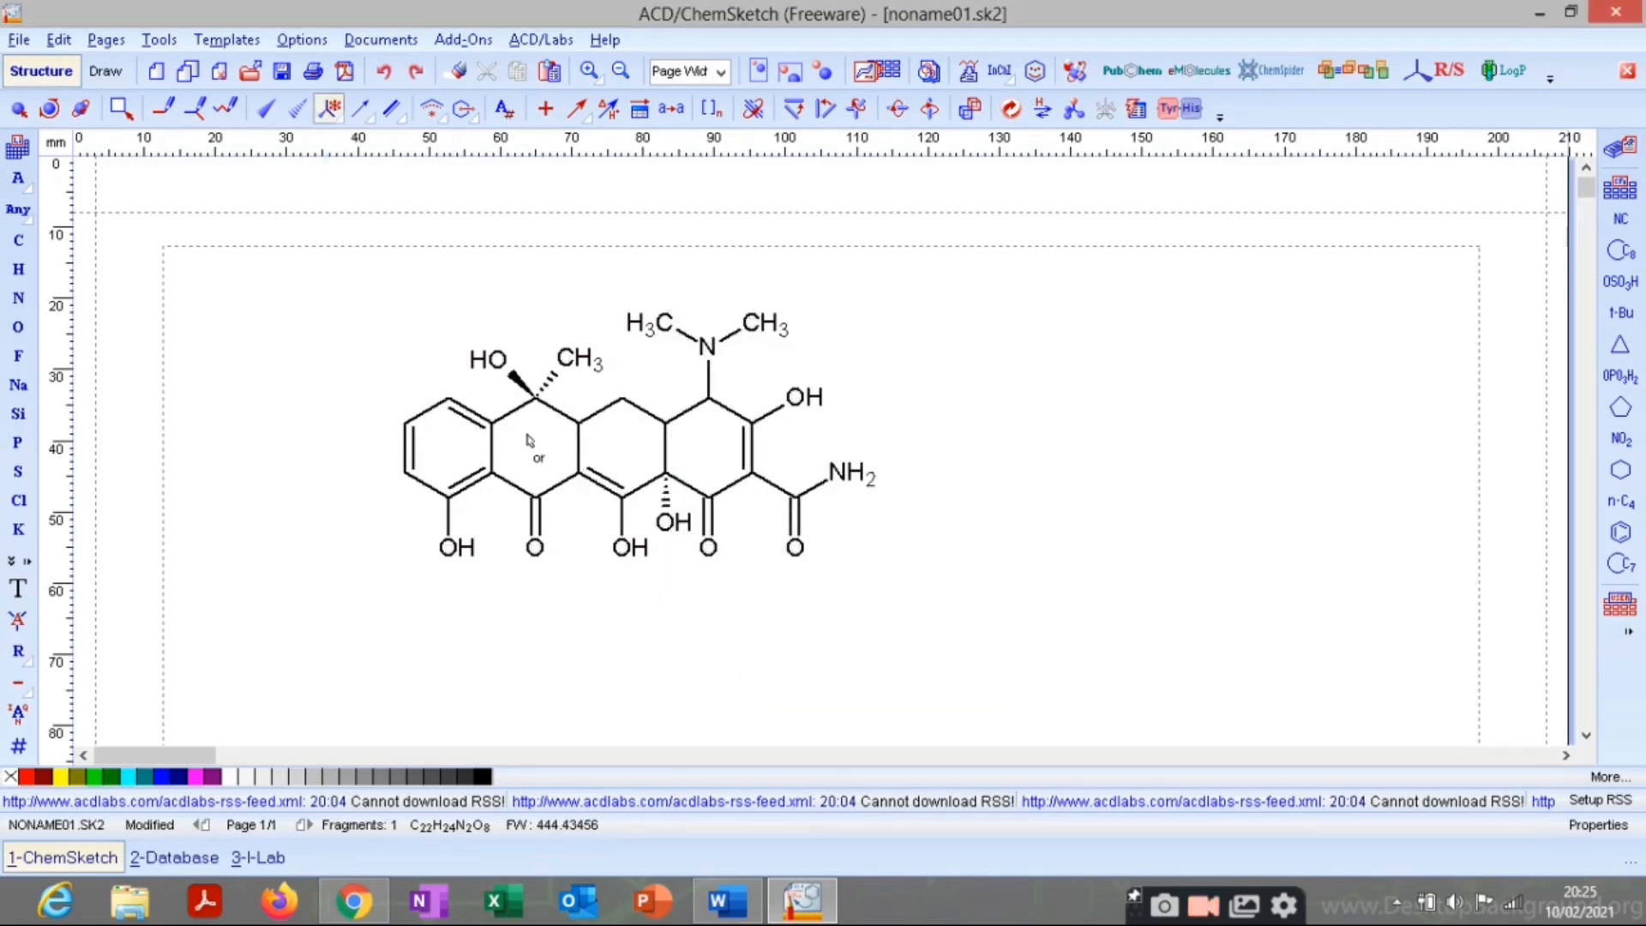
click(536, 399)
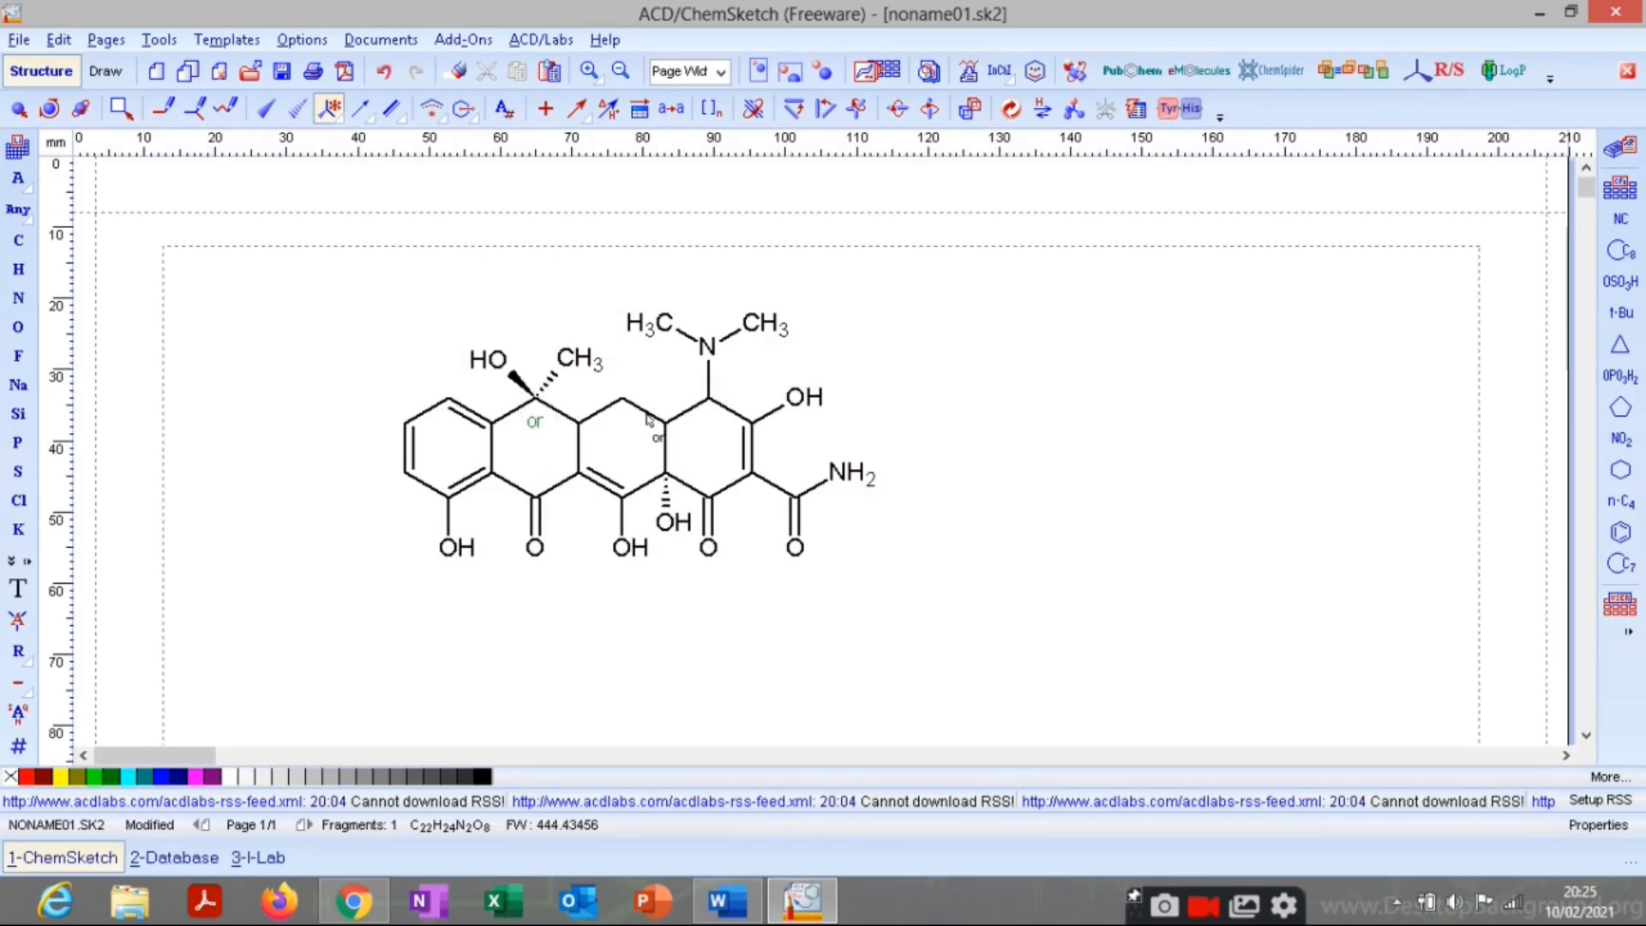
click(665, 476)
Set the rightmost ring carbon bearing the dimethylamino group to R configuration.
click(343, 120)
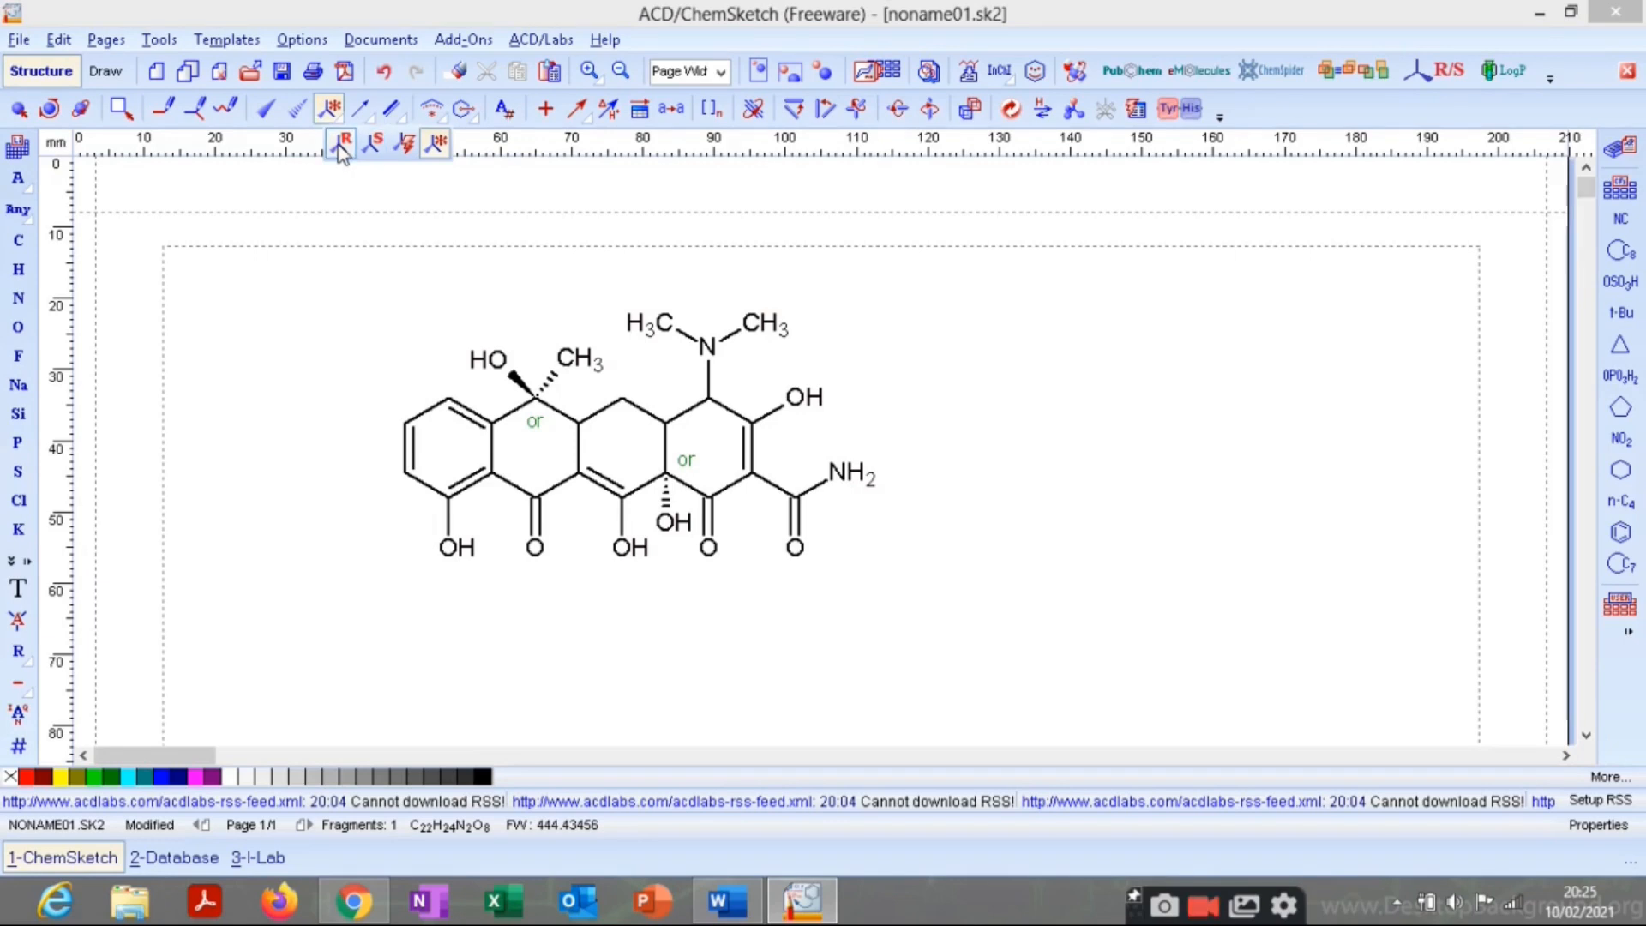
click(341, 154)
click(331, 110)
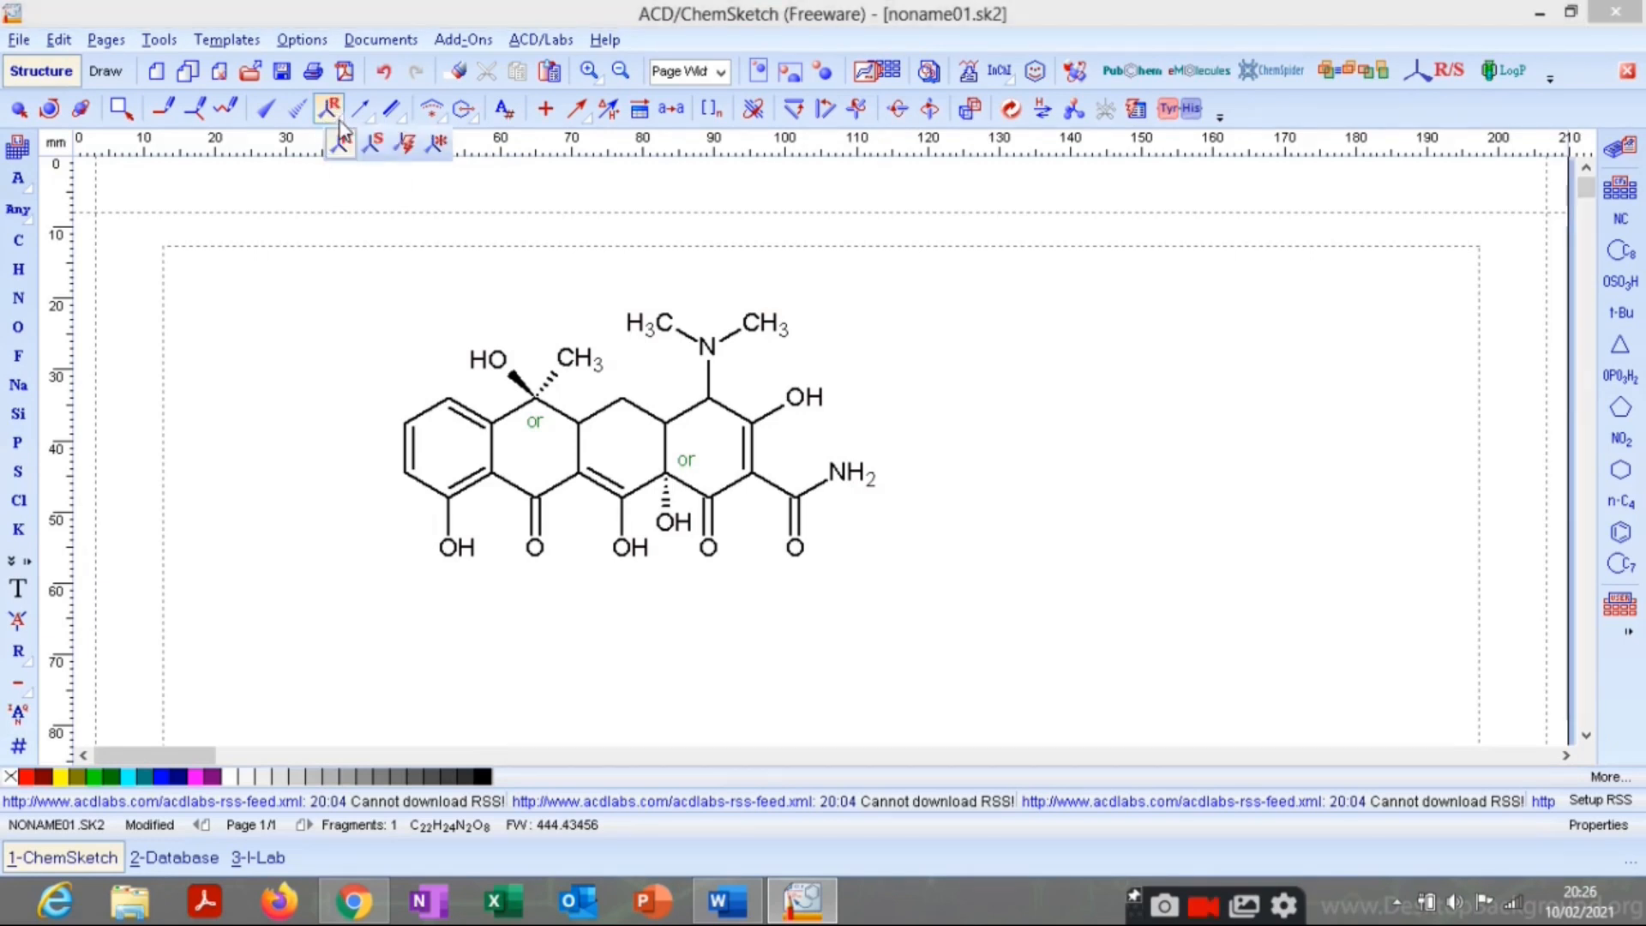
click(348, 148)
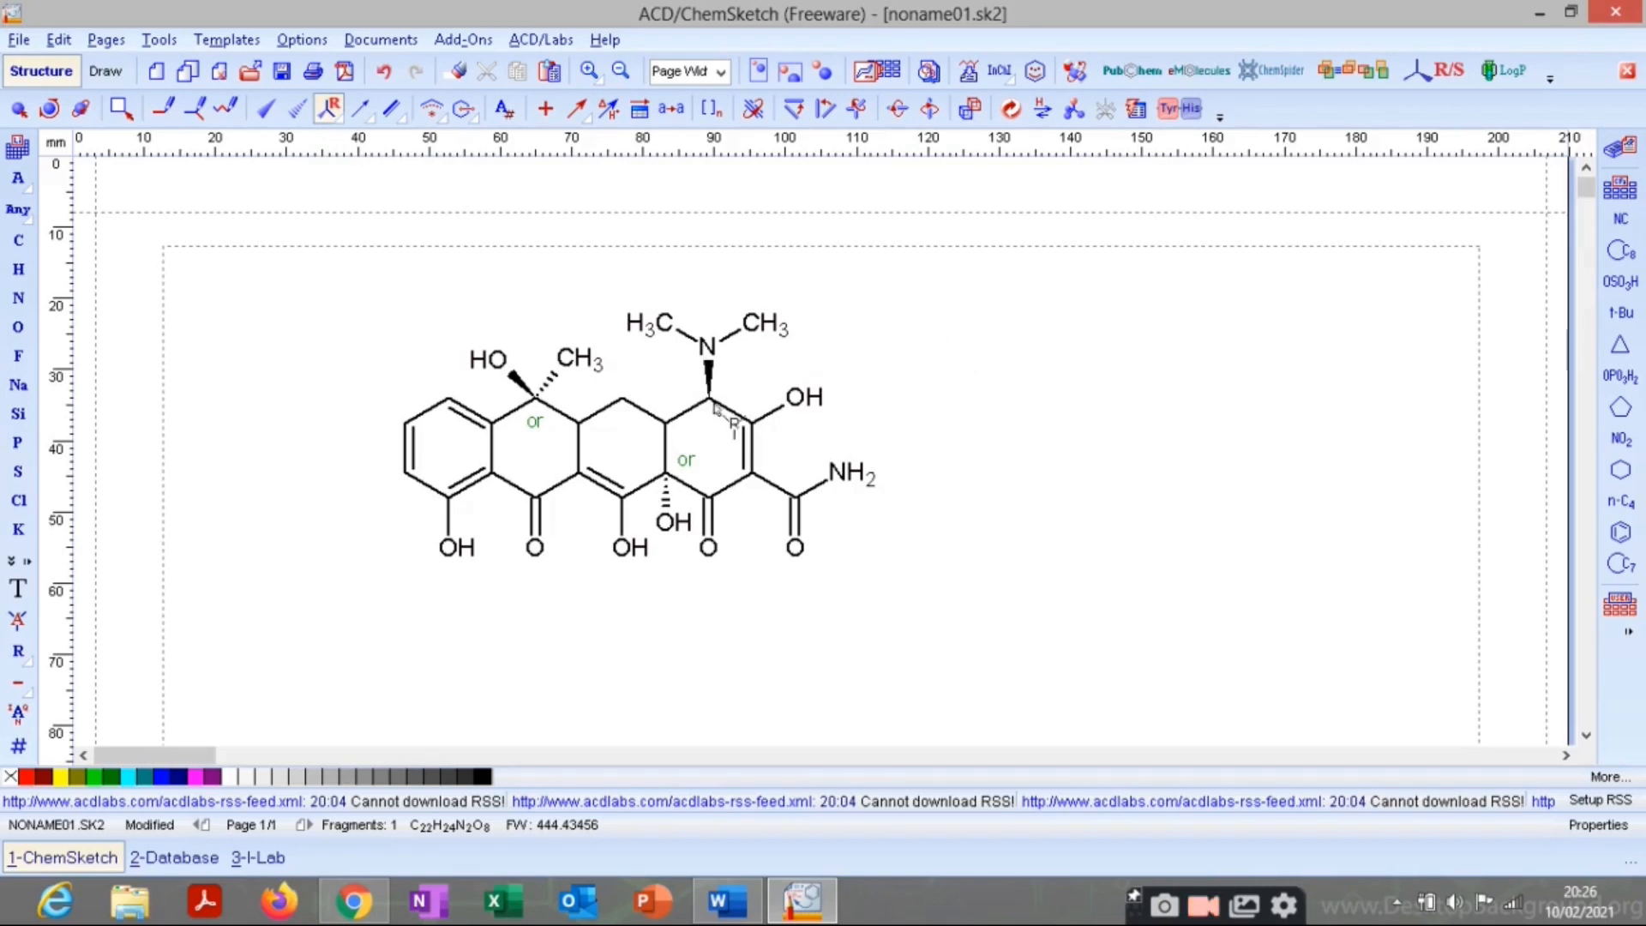
click(708, 401)
Set the carbon bearing the dimethylamino group to S configuration and try the same on a second-ring carbon.
click(337, 119)
click(369, 146)
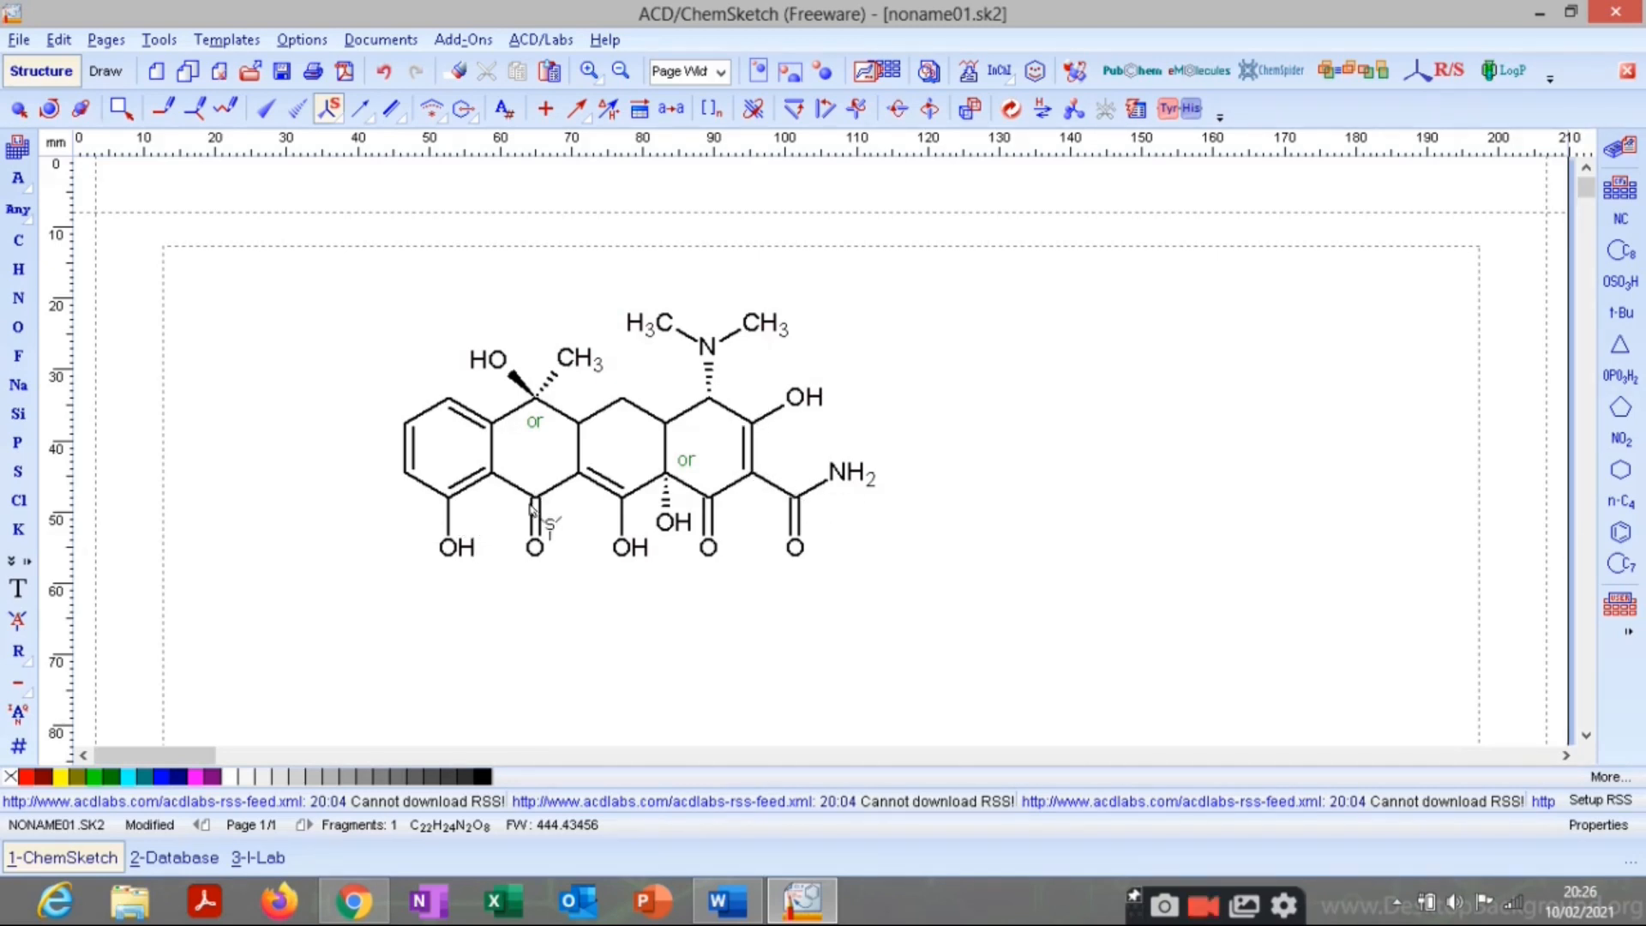
click(538, 405)
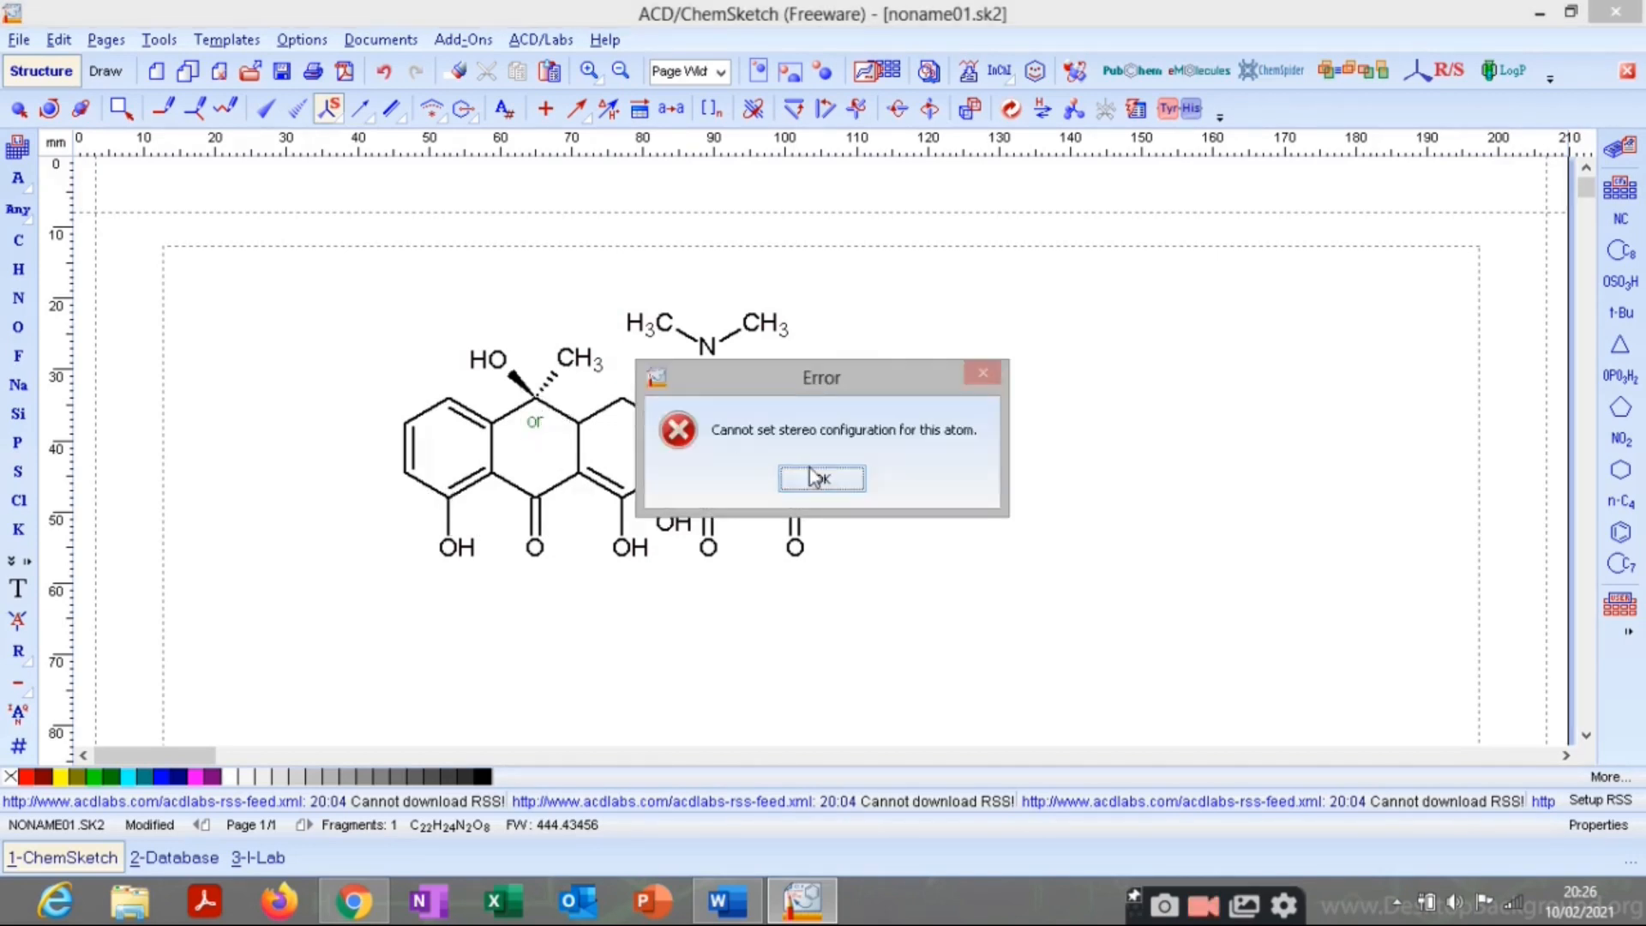
click(841, 477)
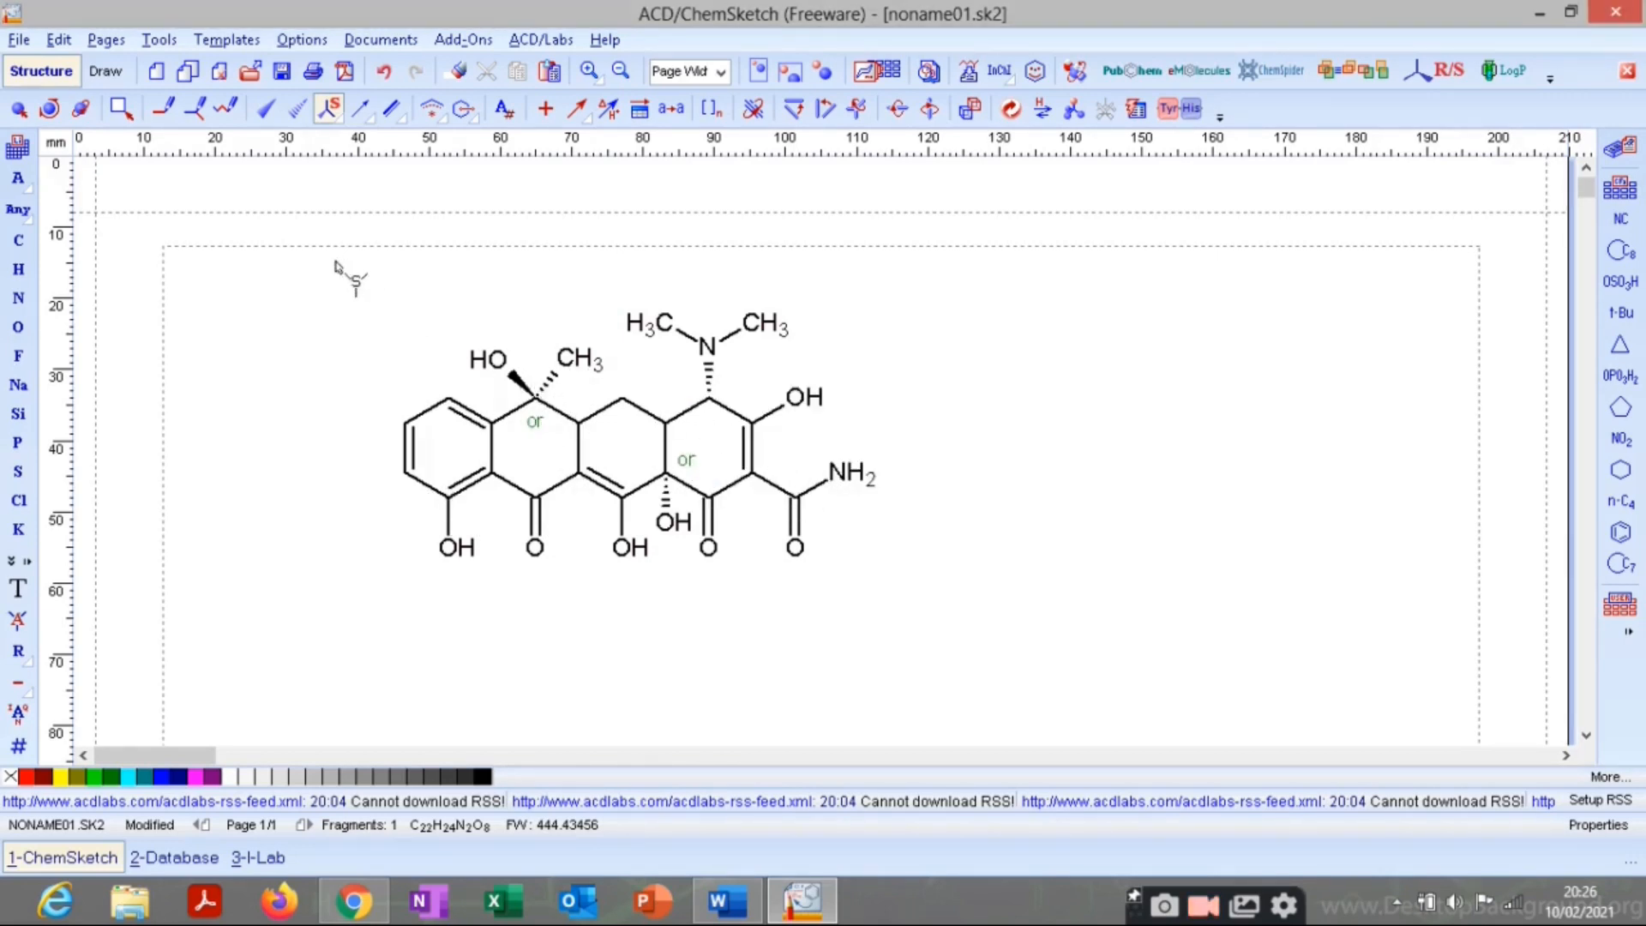
Place a new relative-group enhanced stereo mark (or) on the carbon bearing the dimethylamino group.
click(342, 120)
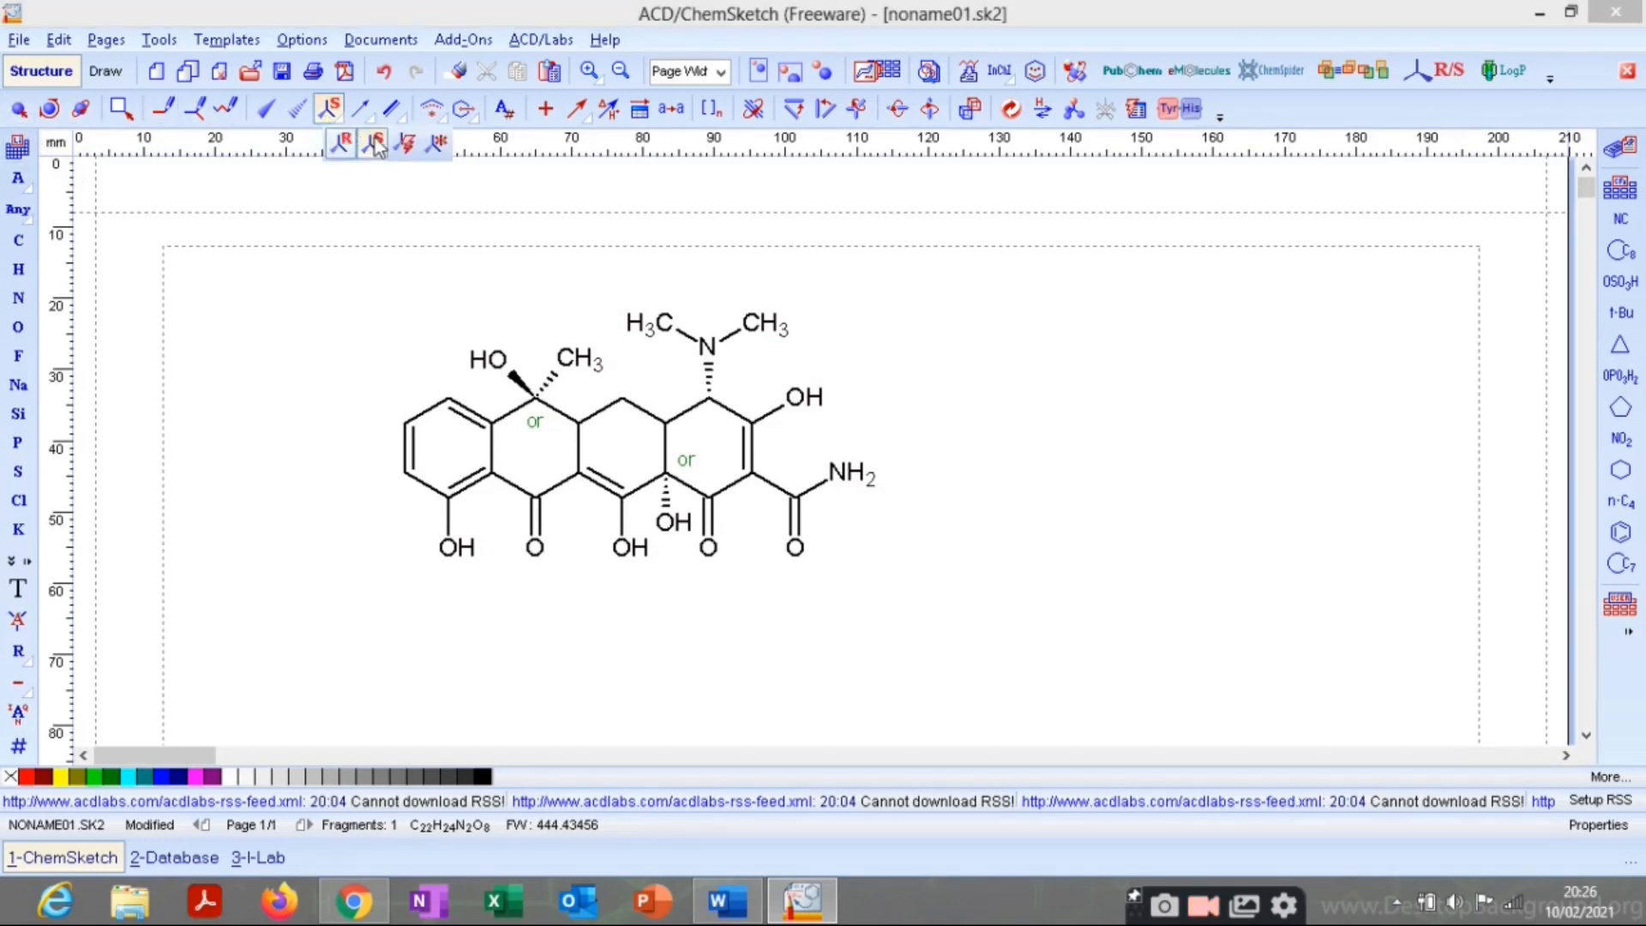
click(440, 144)
click(733, 669)
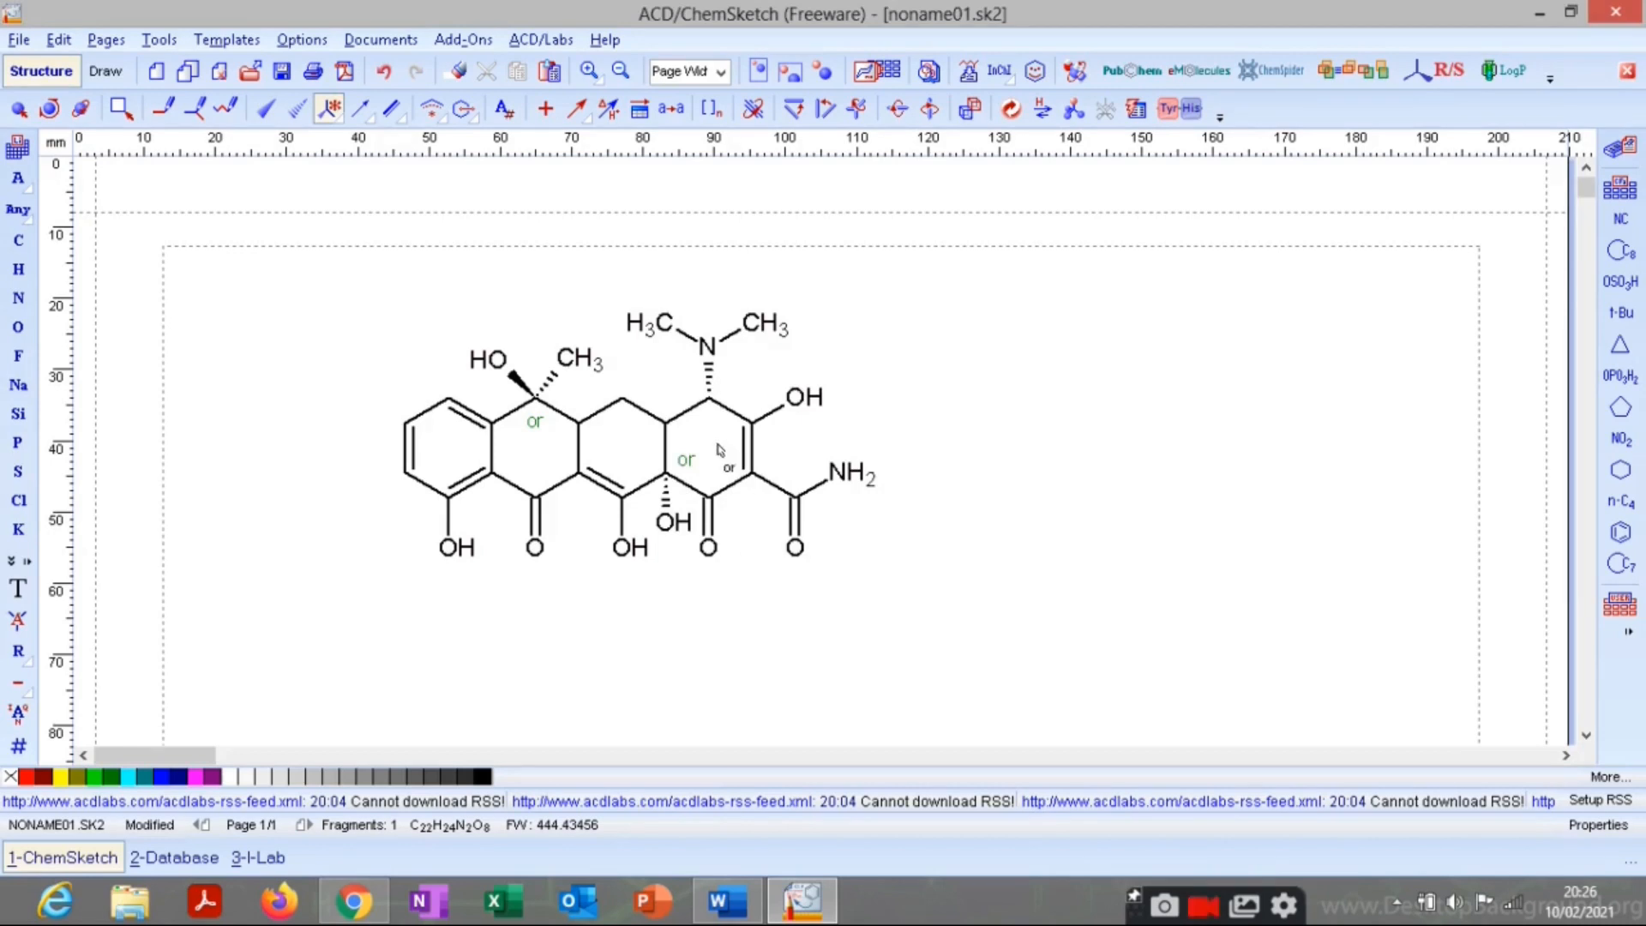
click(708, 398)
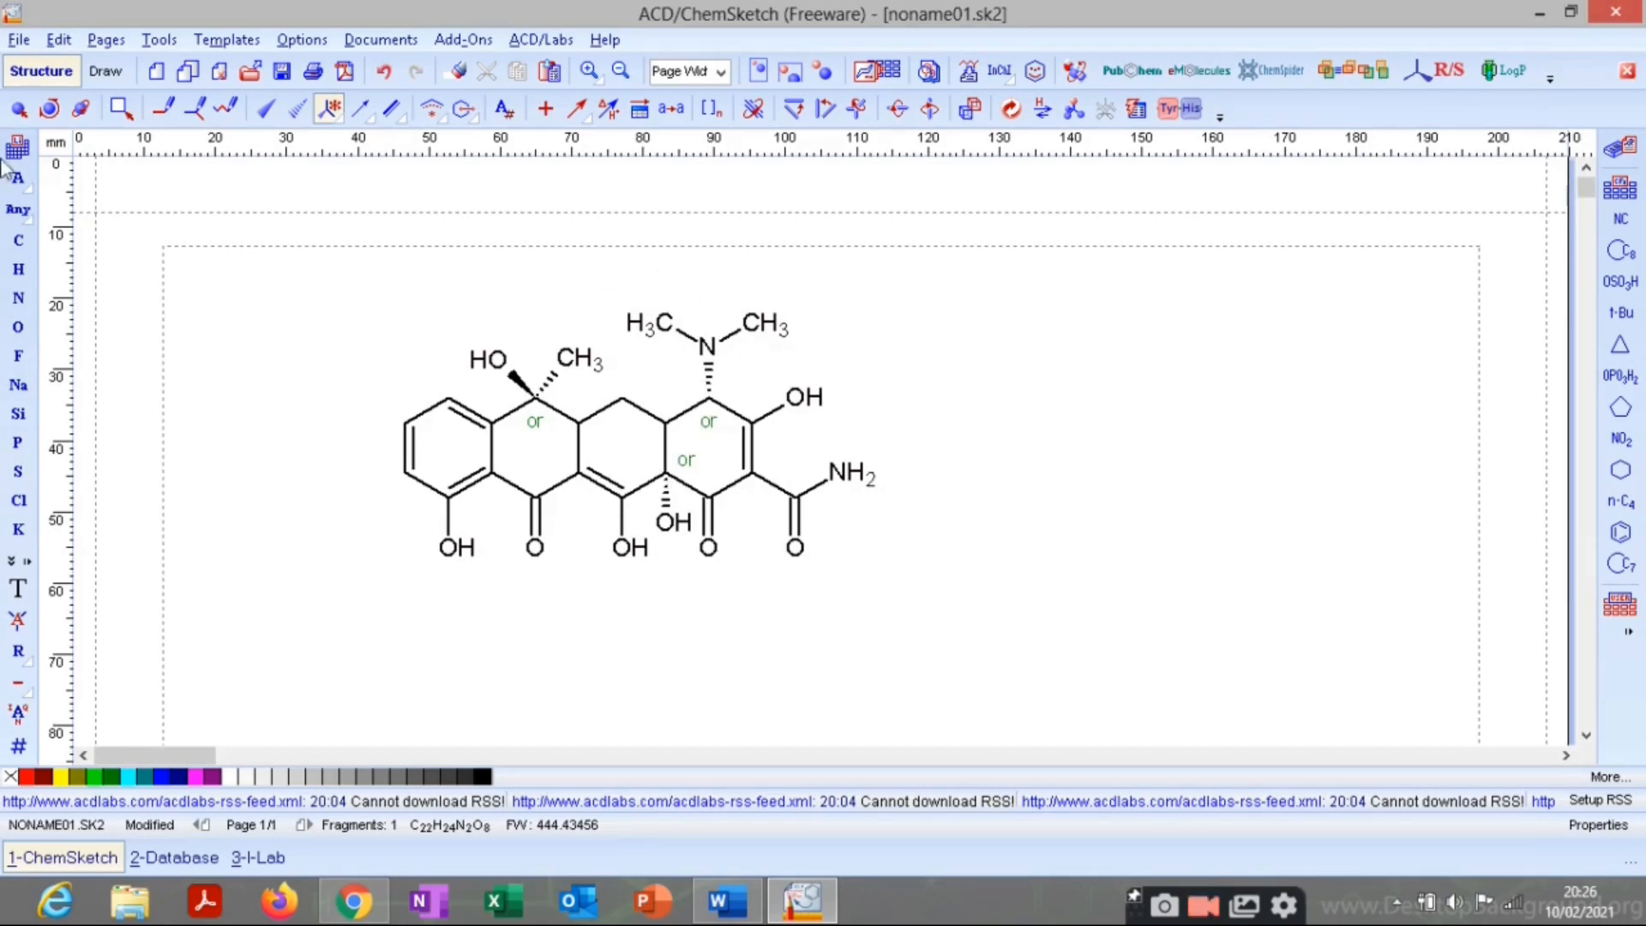
click(18, 108)
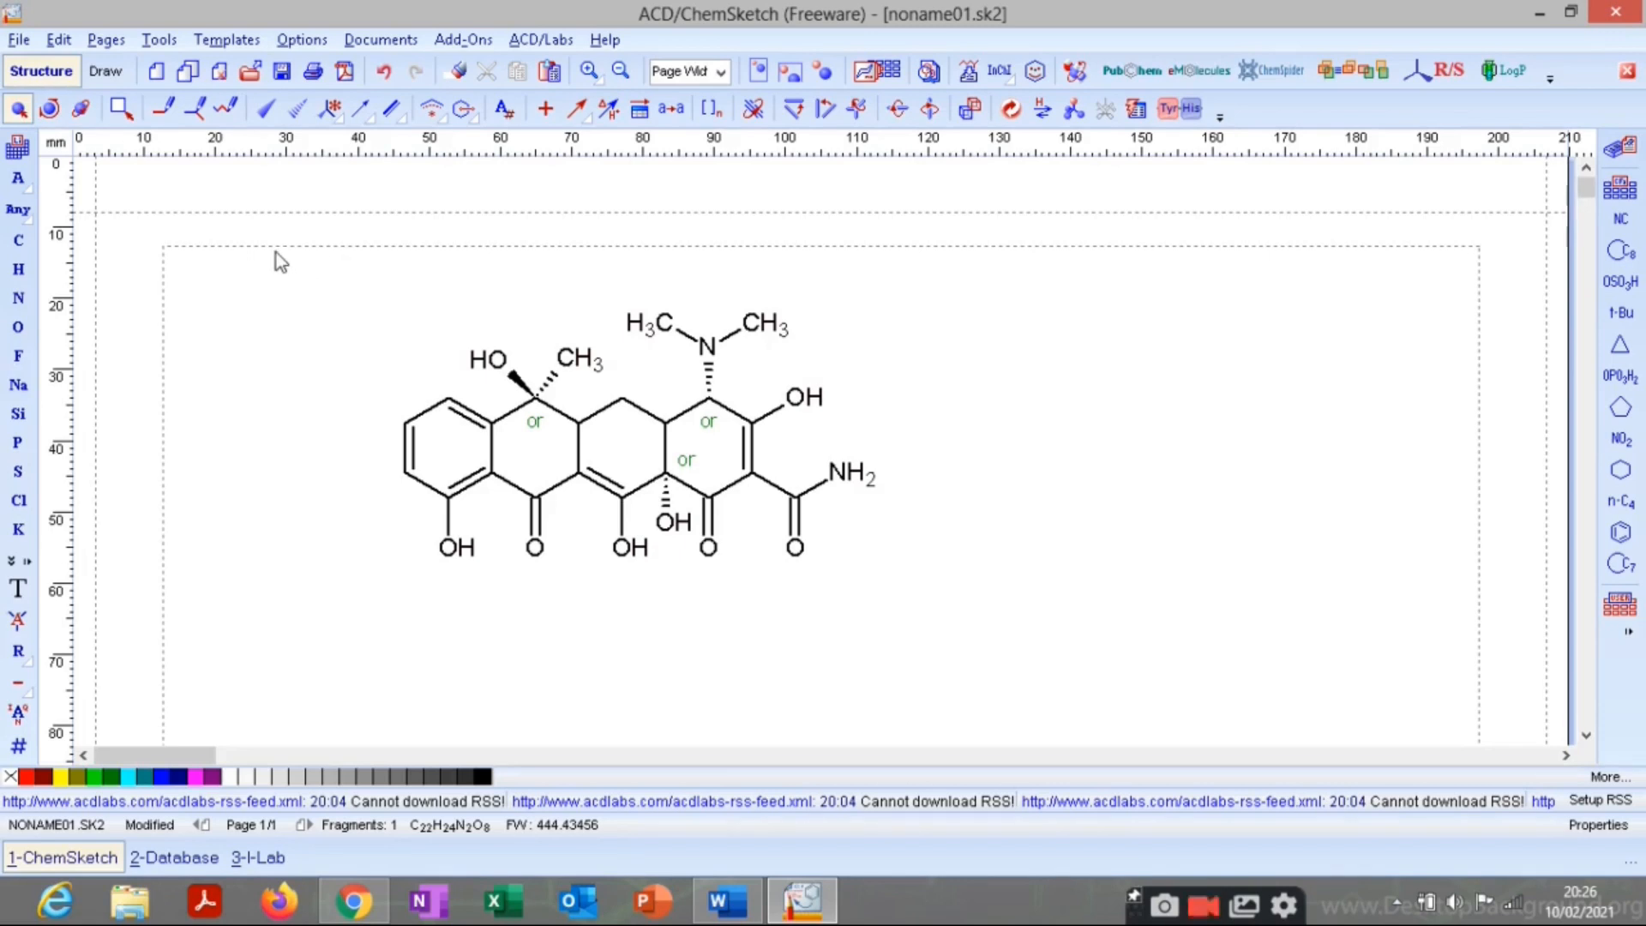
drag(276, 252, 1019, 675)
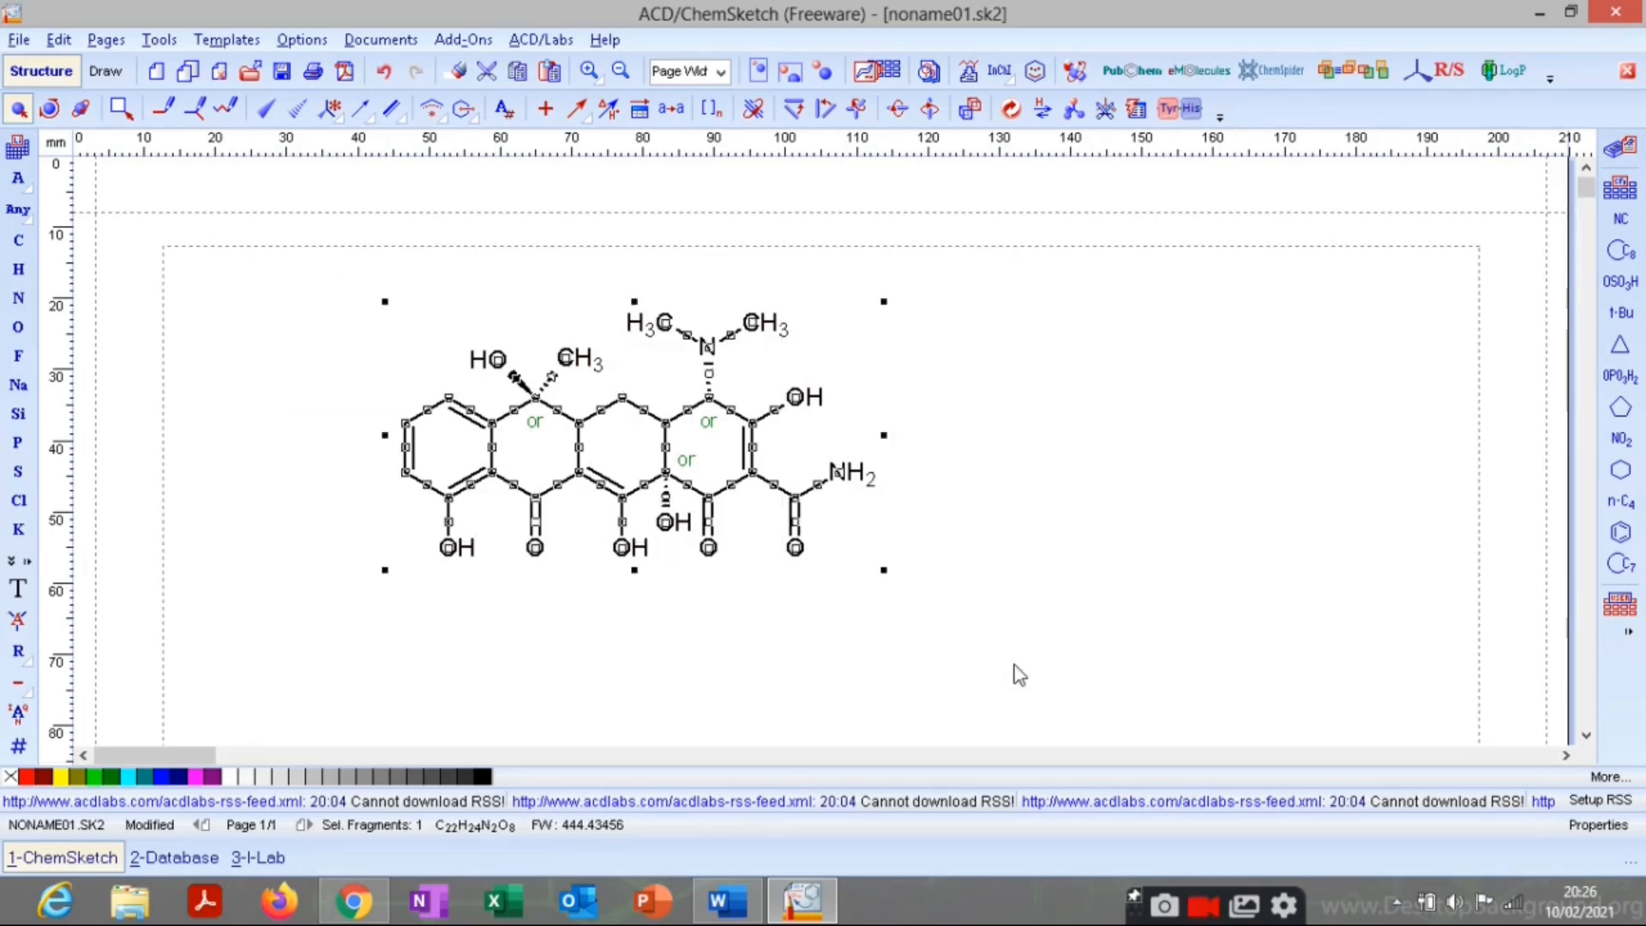
drag(978, 619, 286, 157)
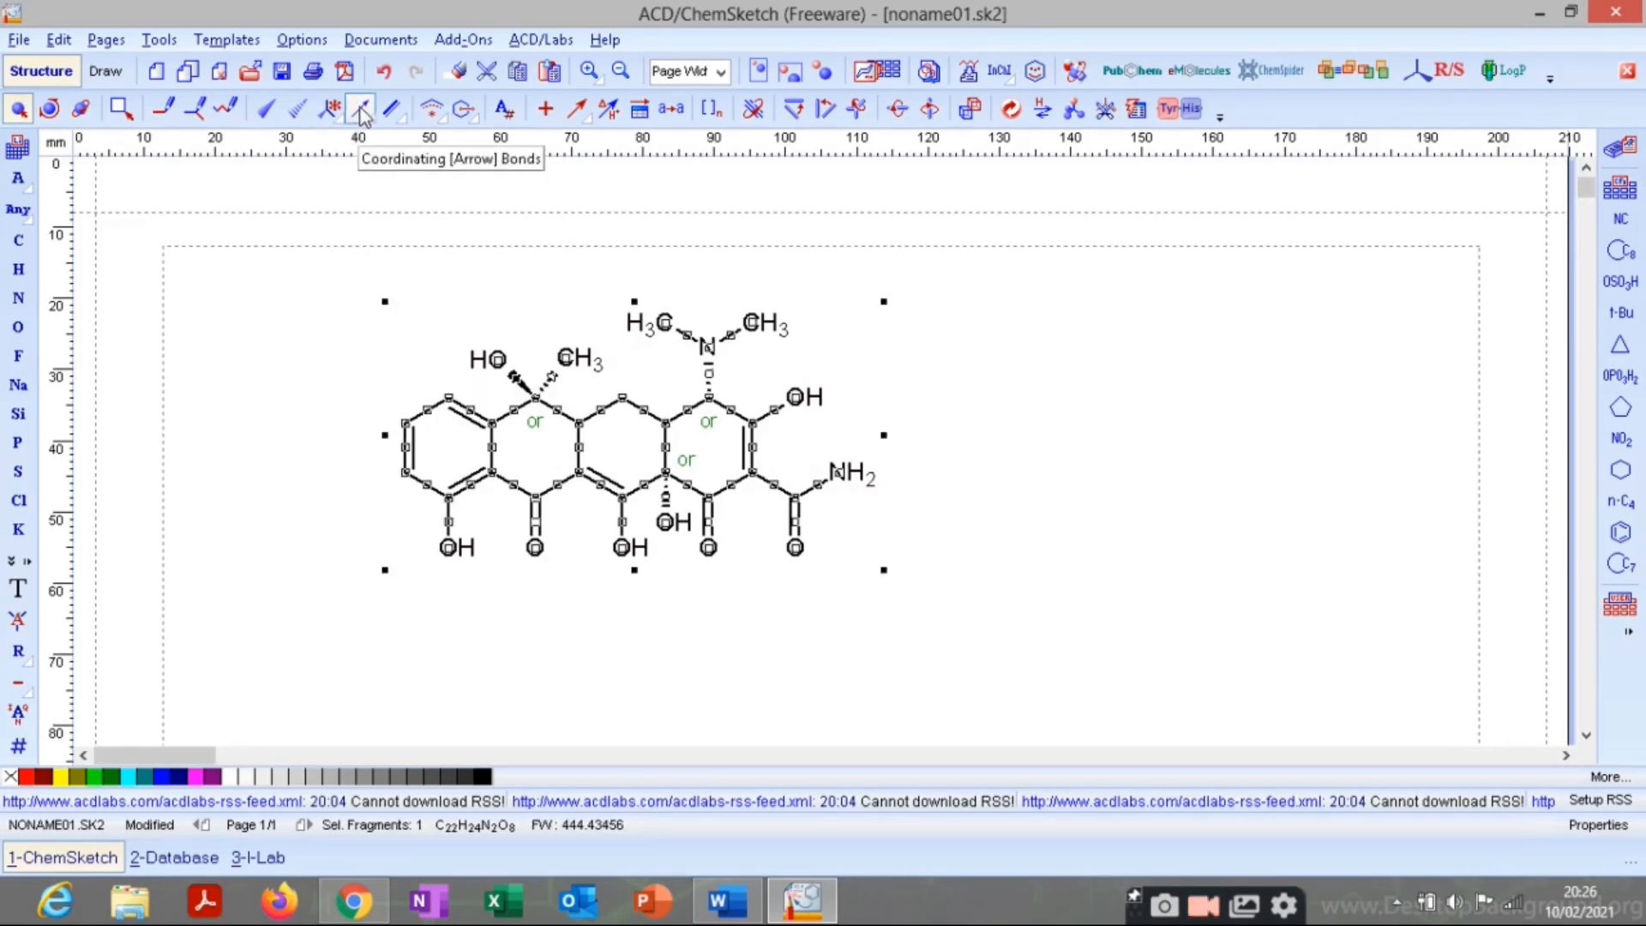
click(374, 261)
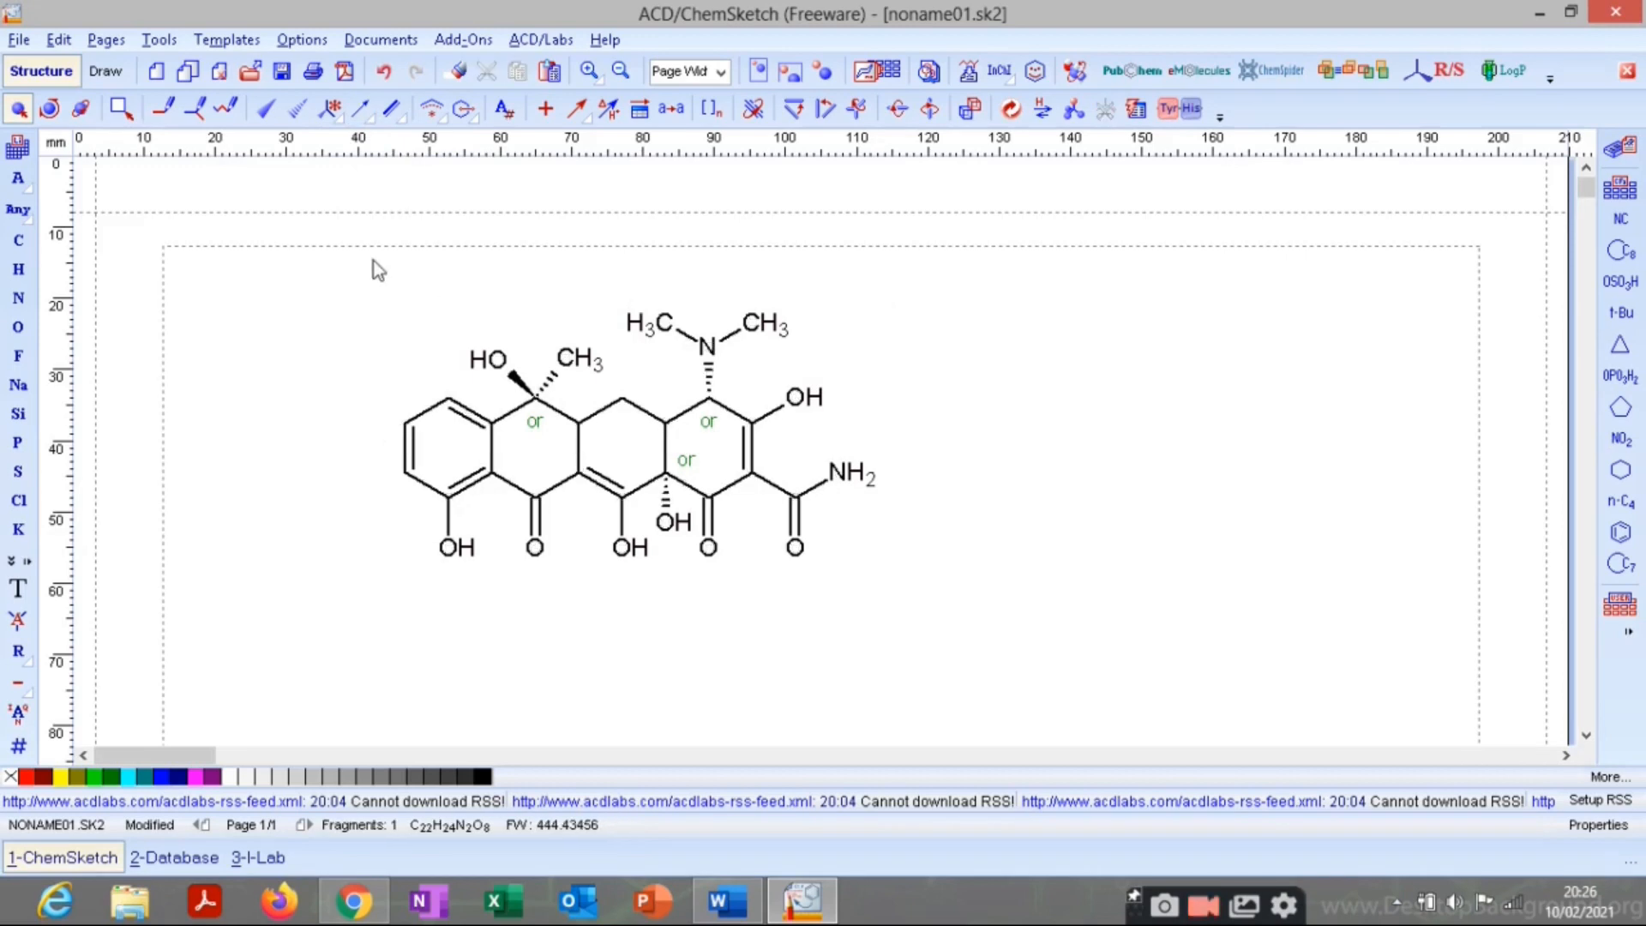
Change the rightmost ring's upper C–OH bond to a coordinating arrow bond and move its oxygen farther up and to the right.
click(366, 121)
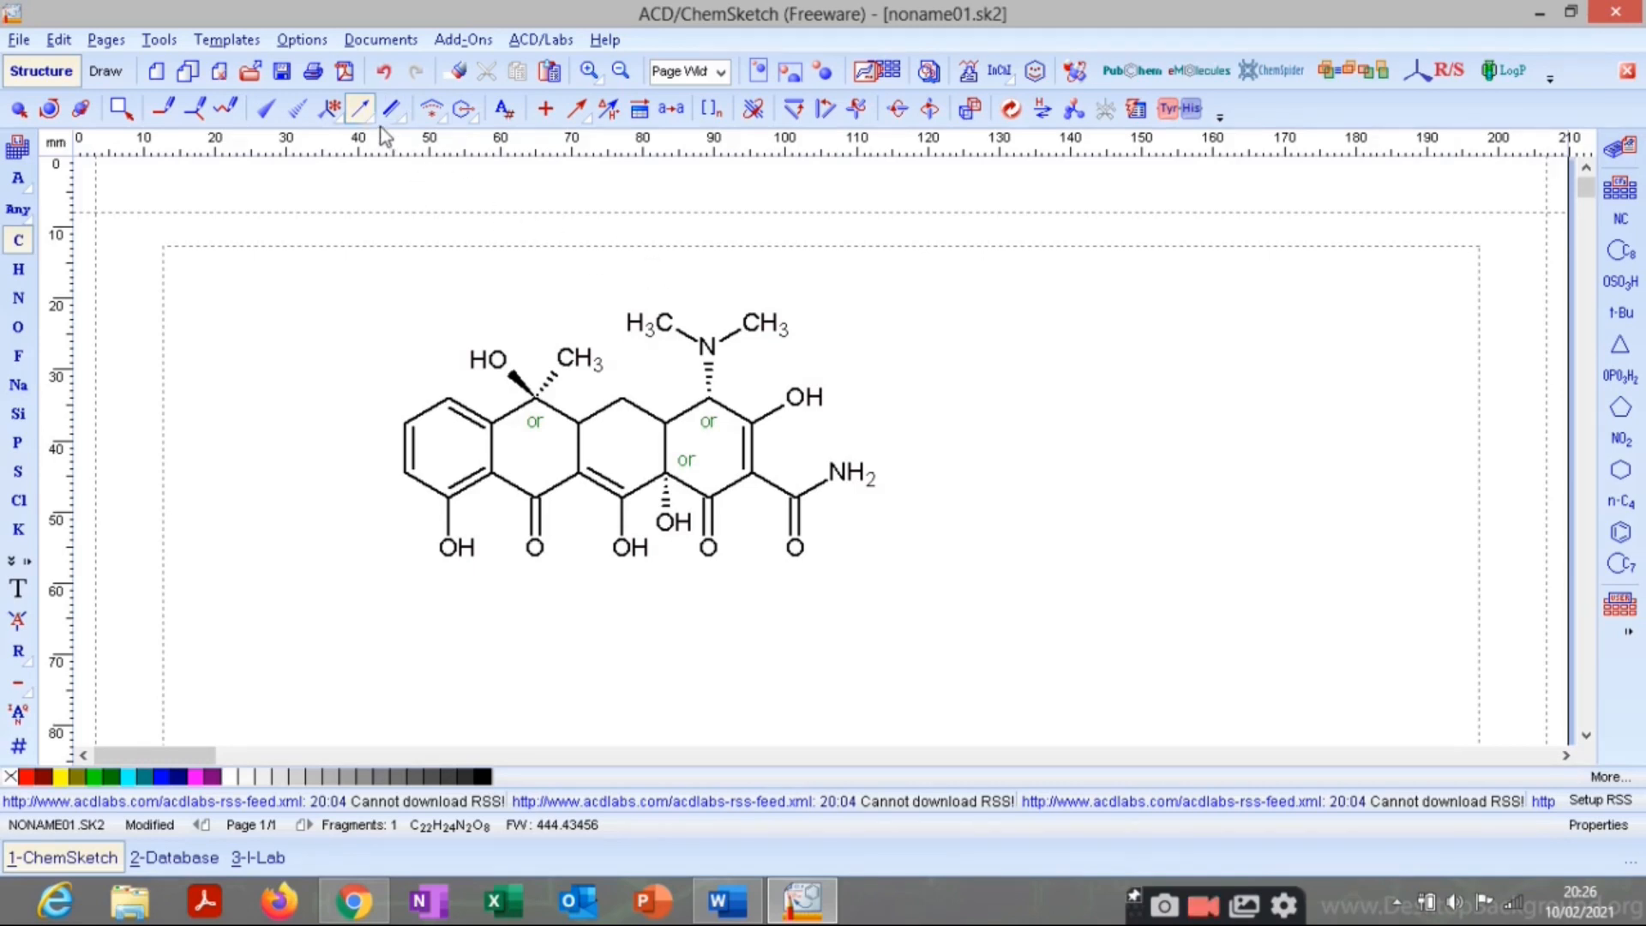
click(373, 125)
click(372, 150)
click(776, 419)
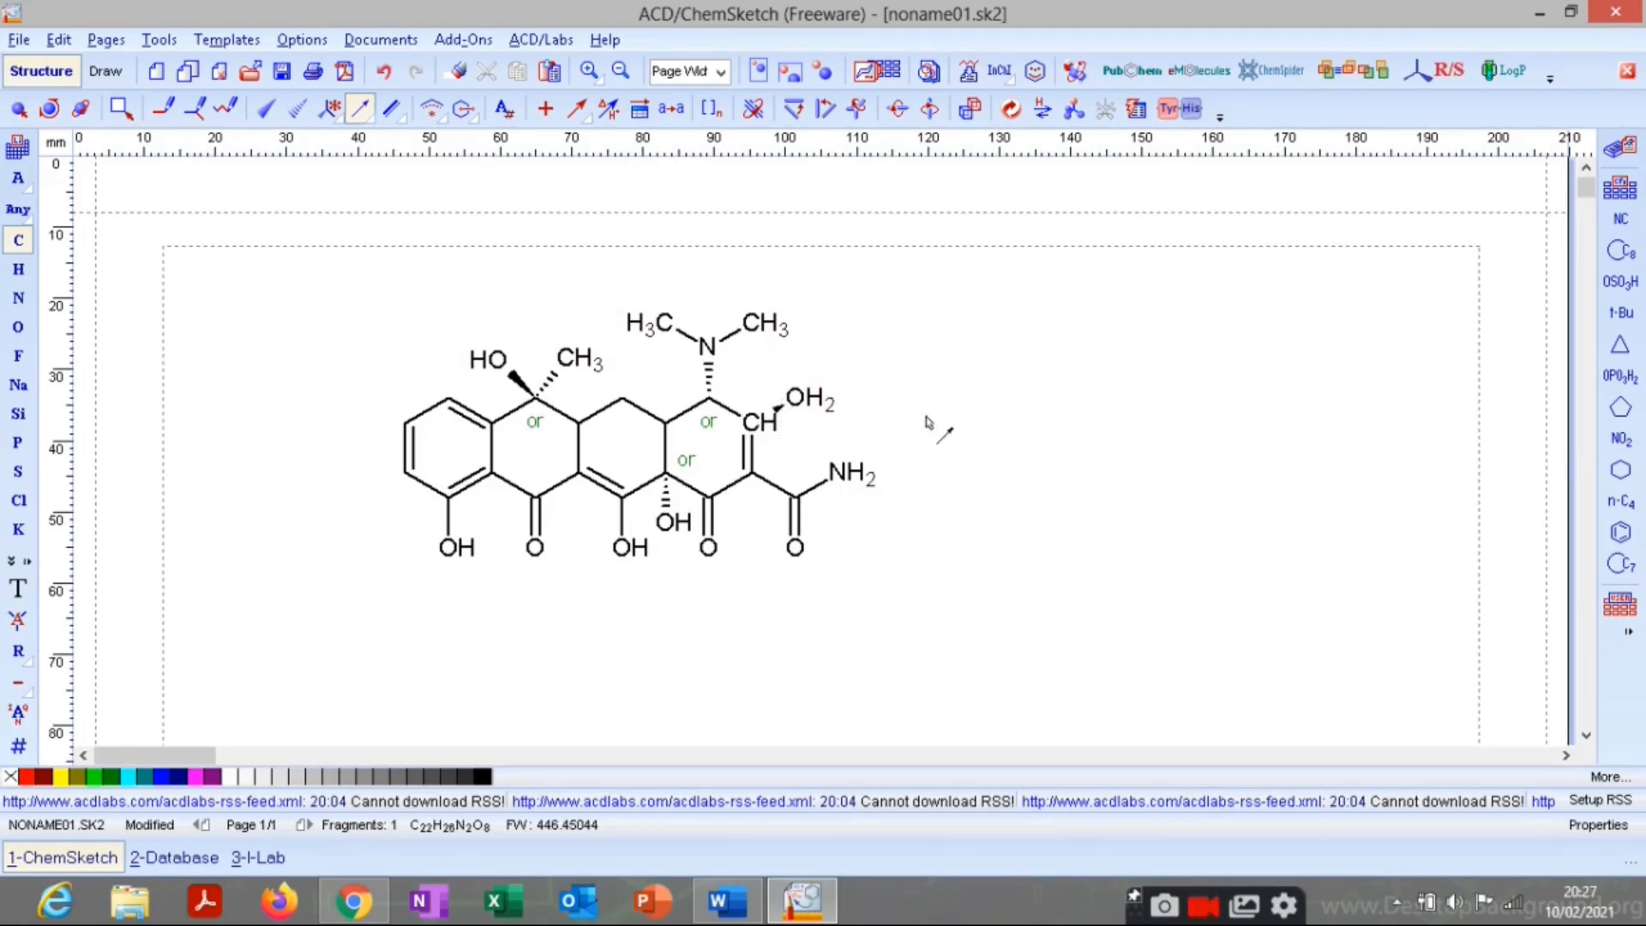
click(19, 109)
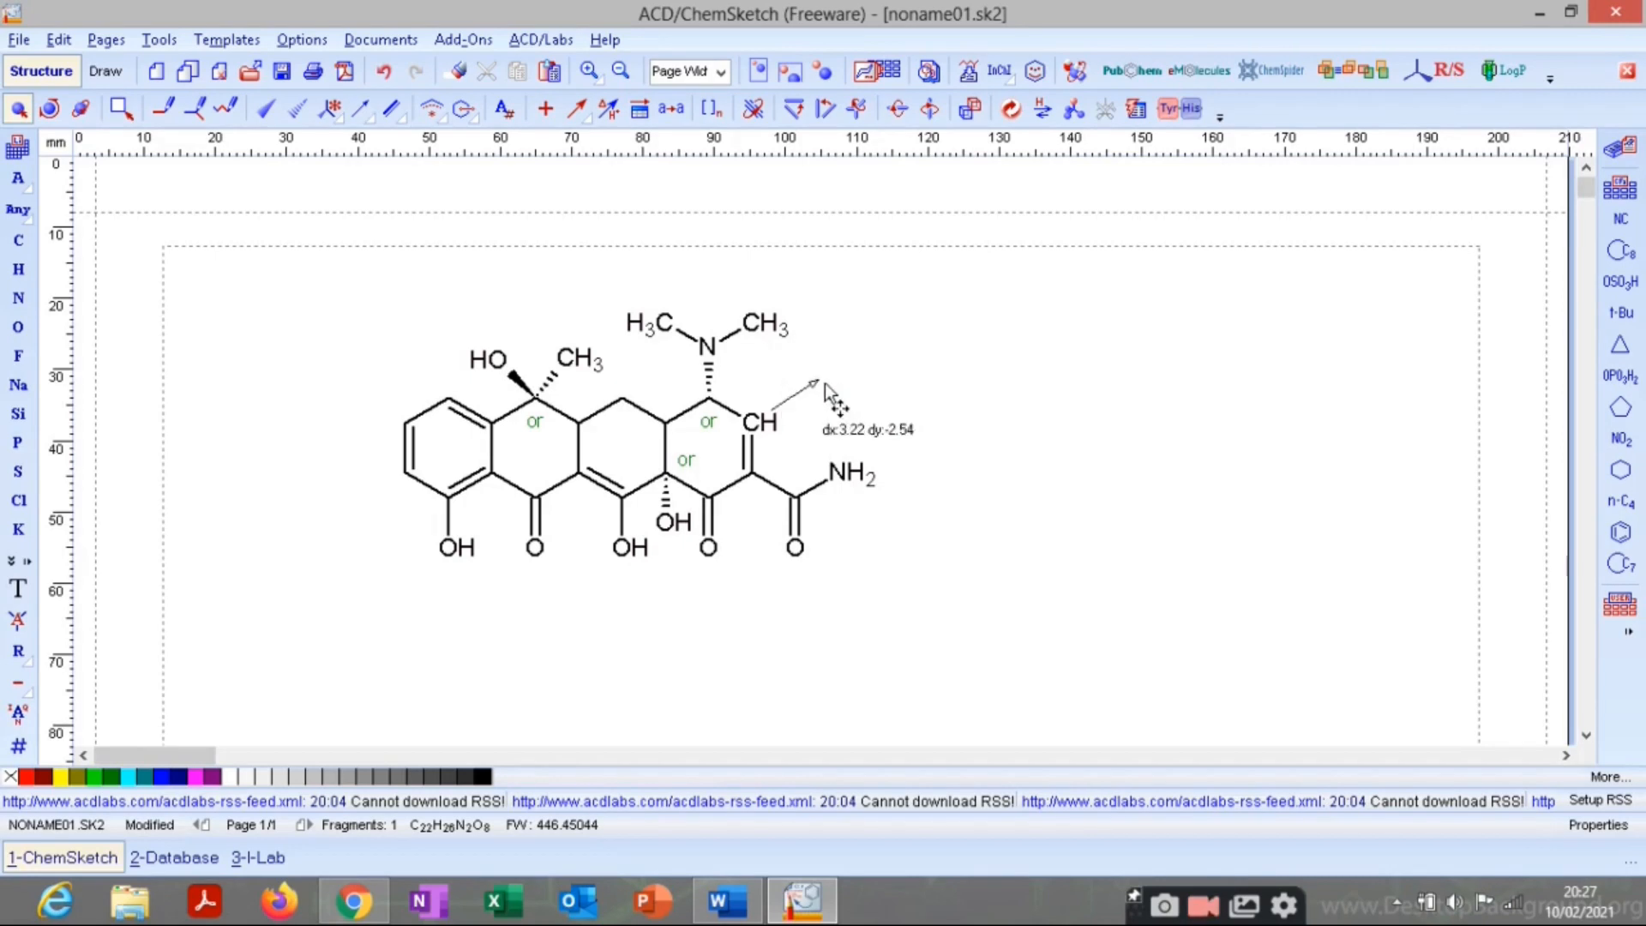
drag(825, 383, 855, 375)
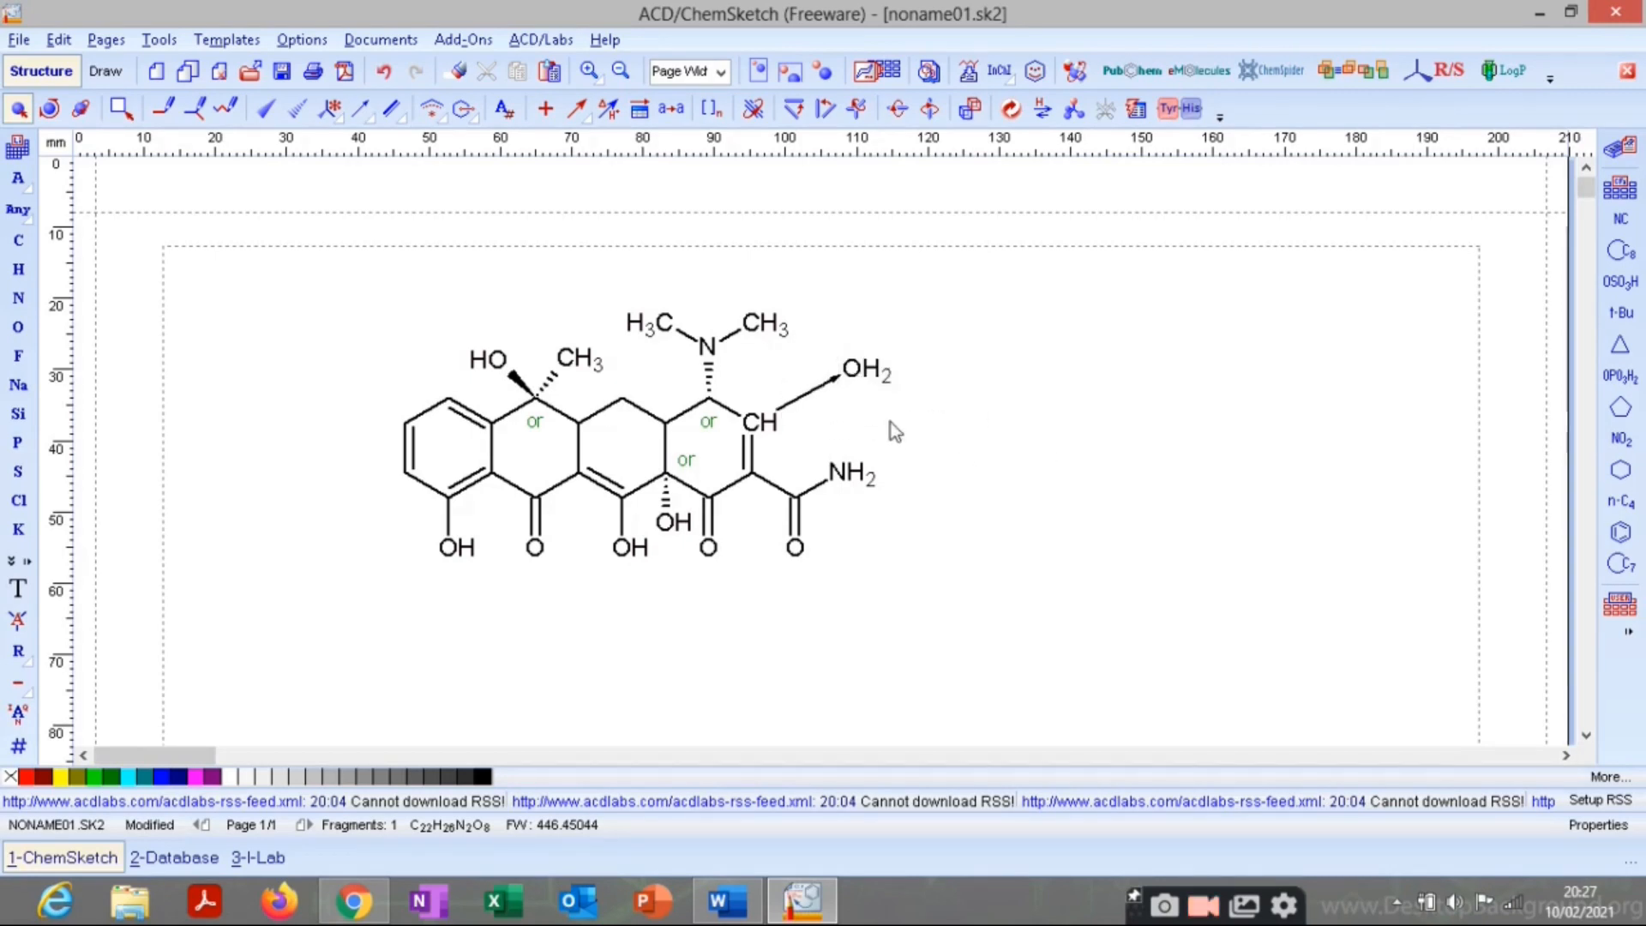
Change the coordinating arrow bond between the rightmost ring's upper carbon and its oxygen to a dashed coordinating arrow.
key(ctrl+a)
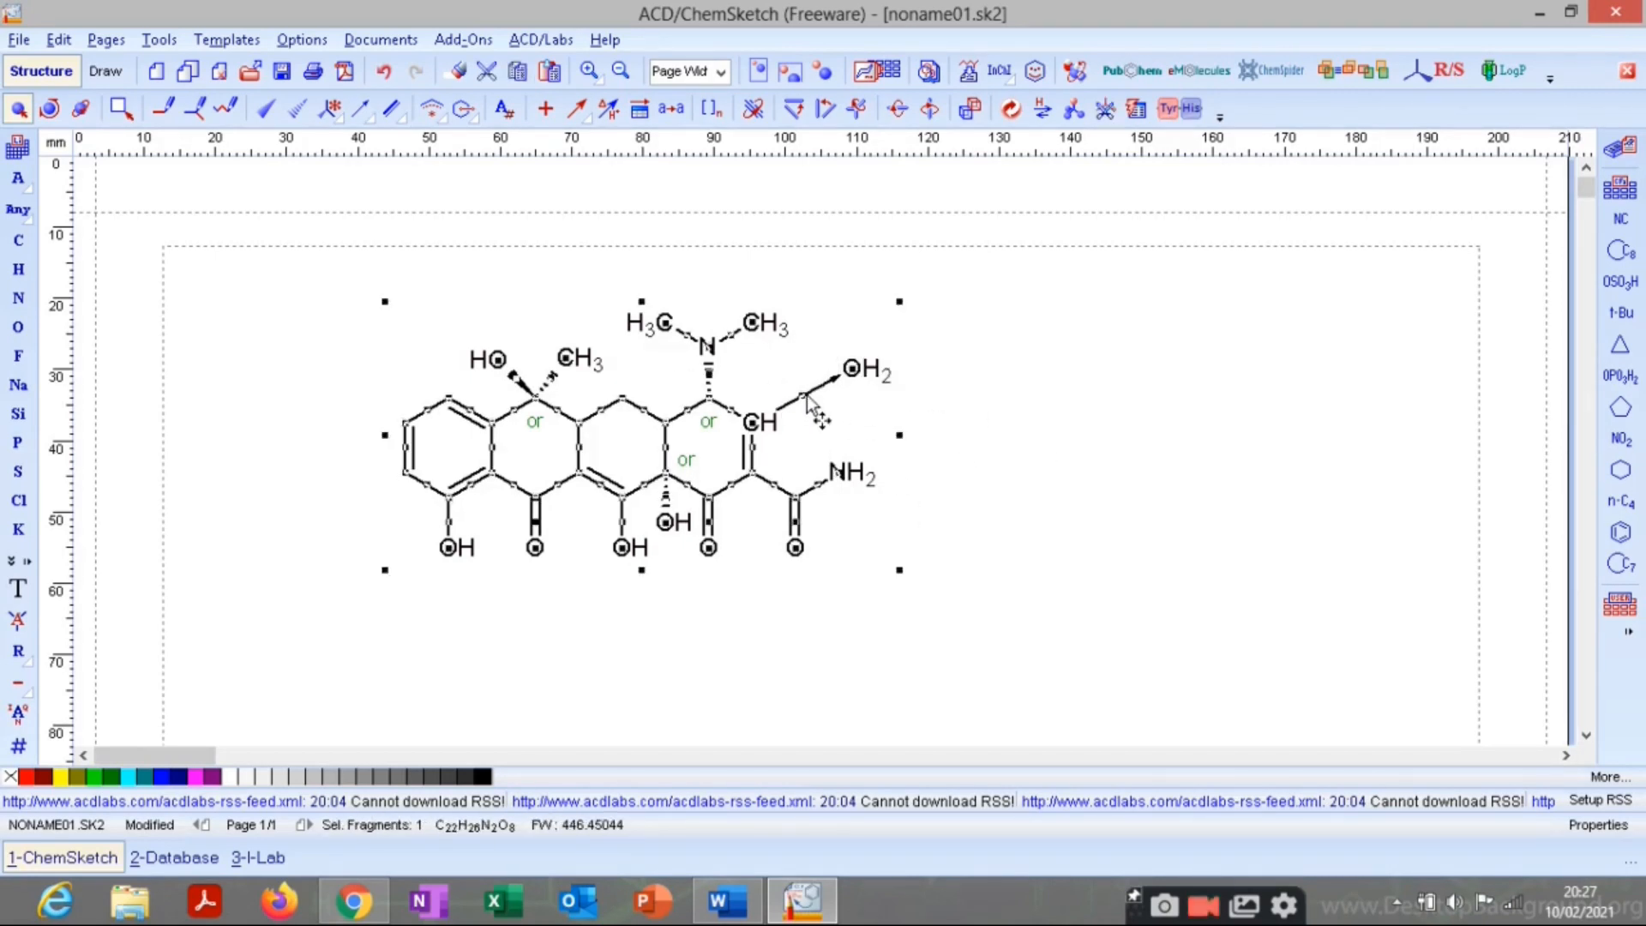
click(849, 441)
click(811, 398)
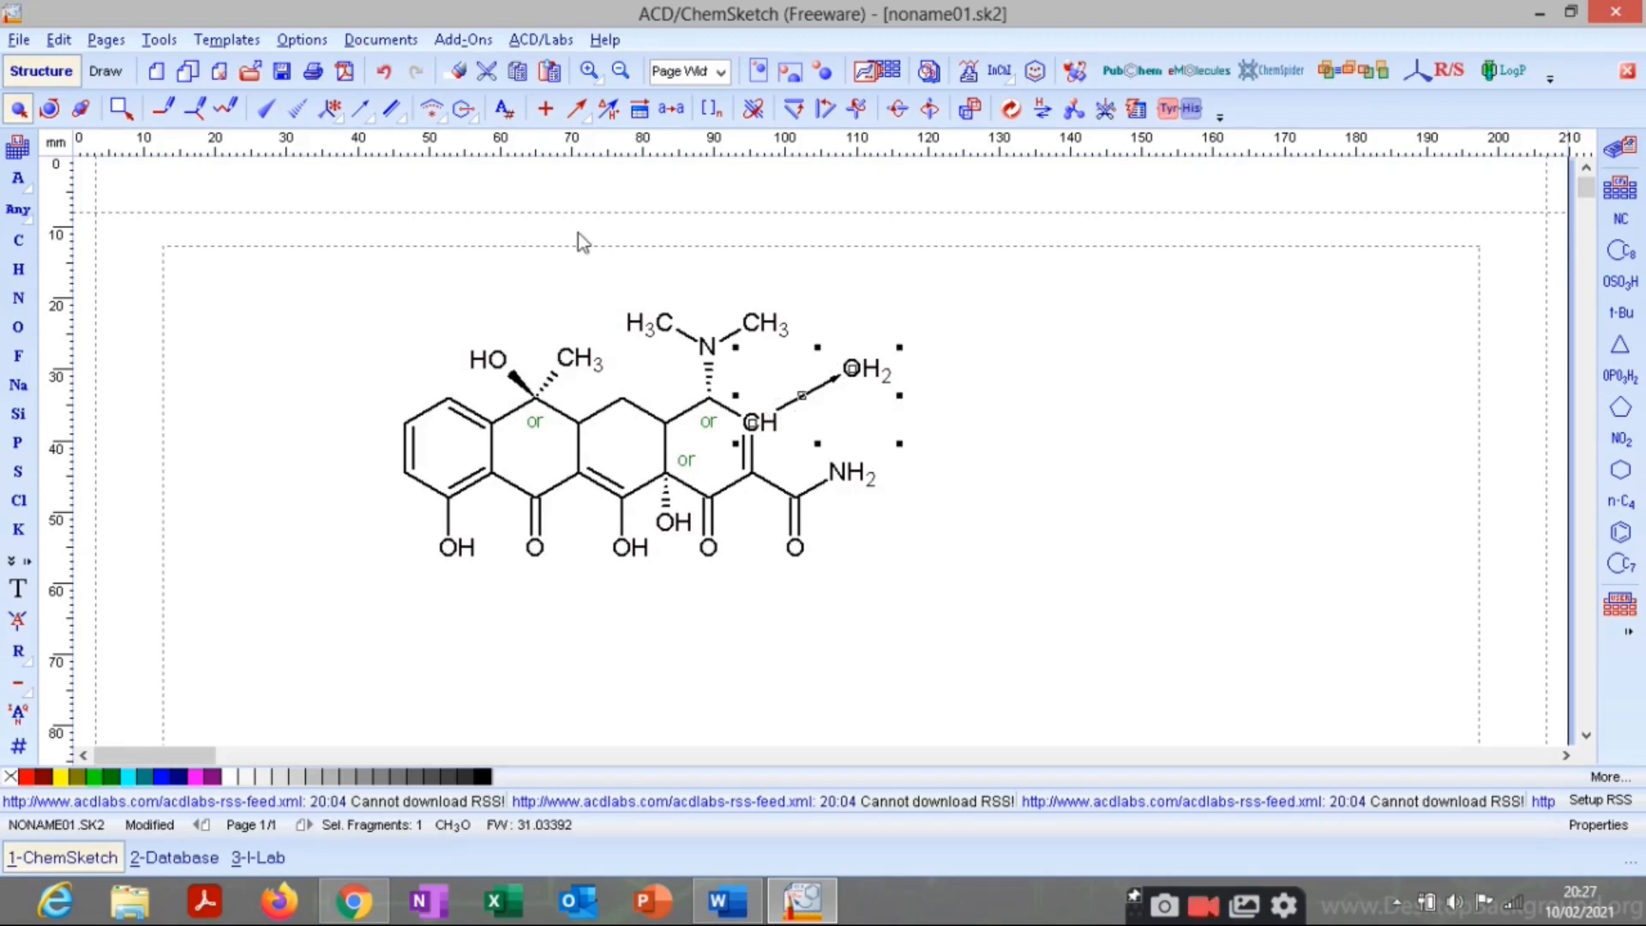
click(358, 110)
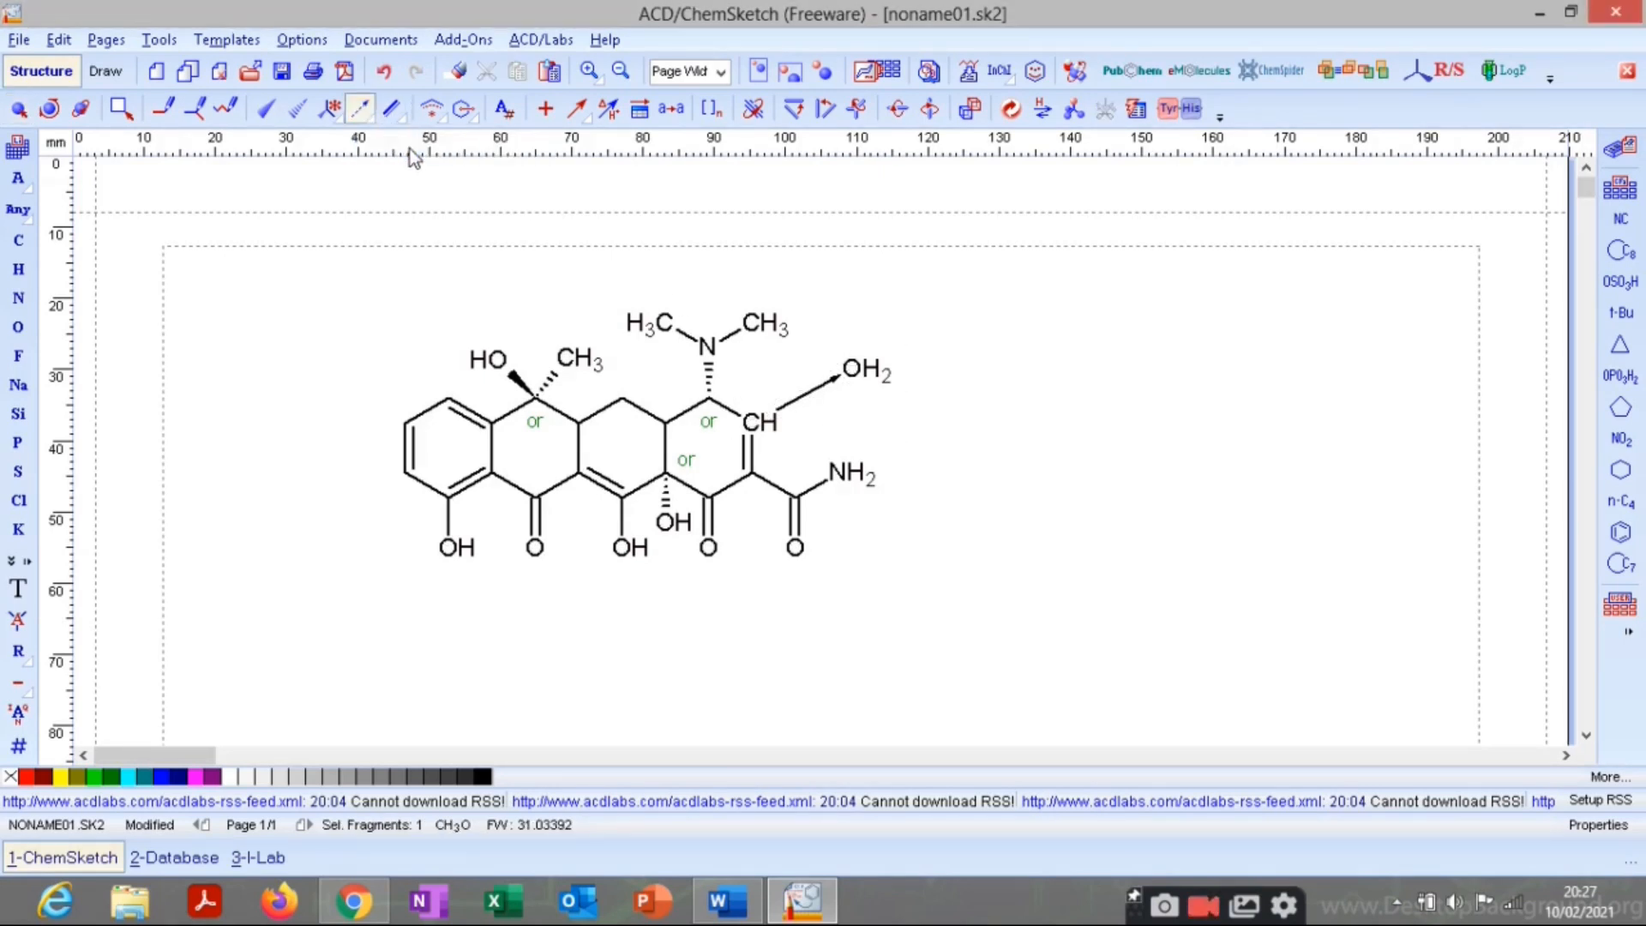
click(808, 395)
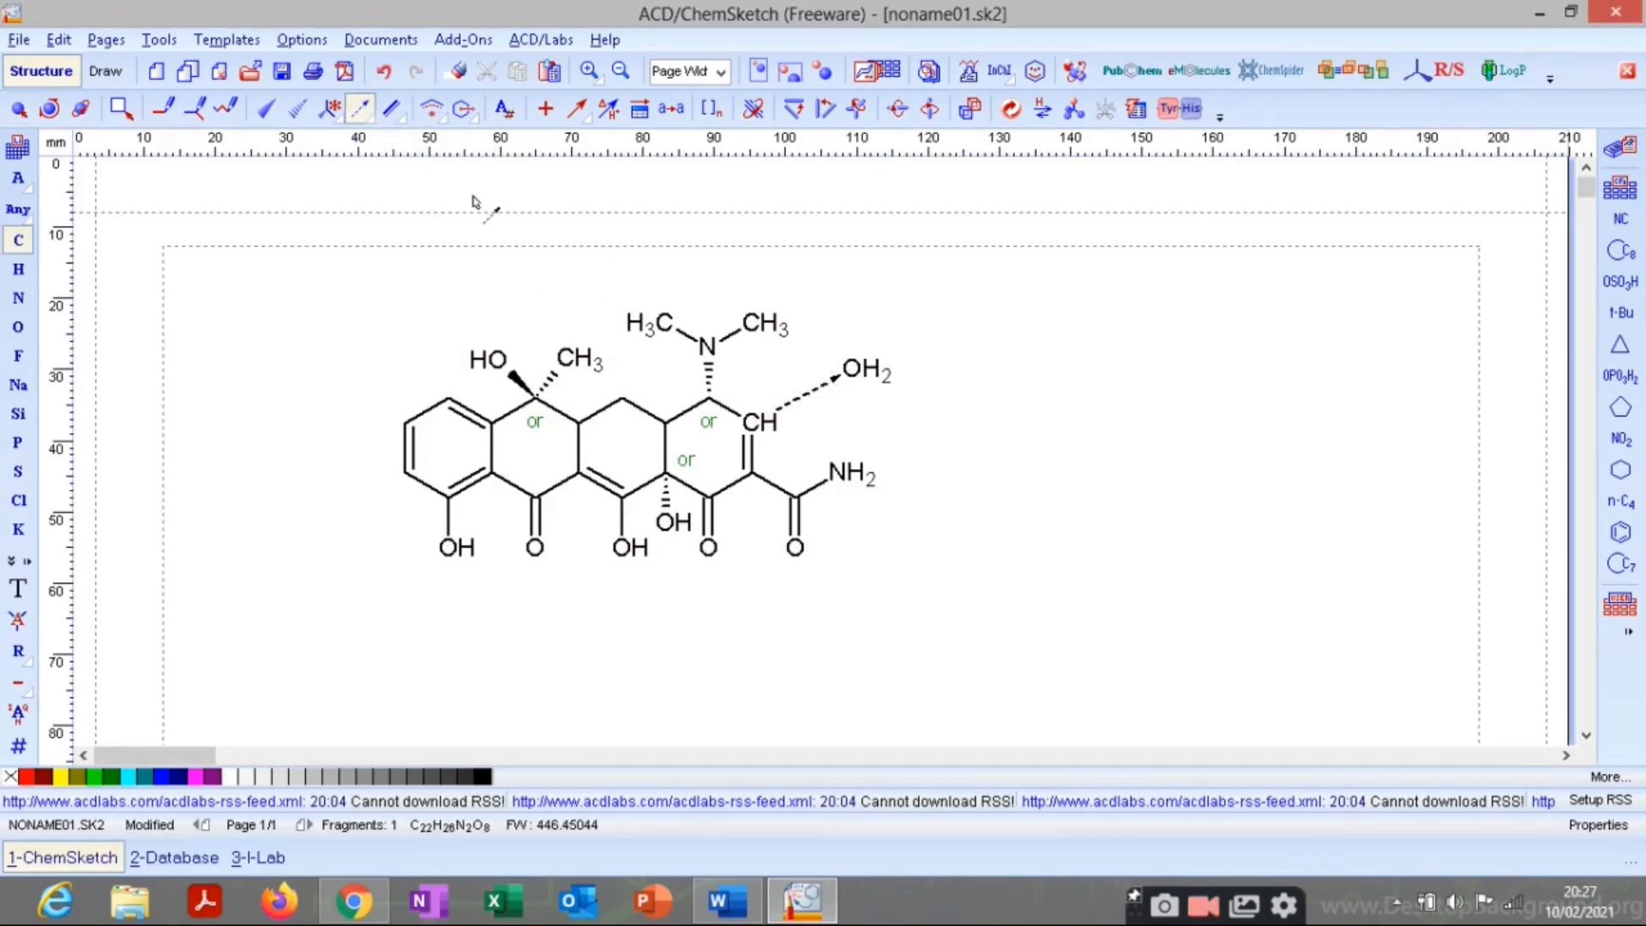
Change the dashed arrow bond to the oxygen into a dashed coordinating bond without an arrowhead.
click(366, 114)
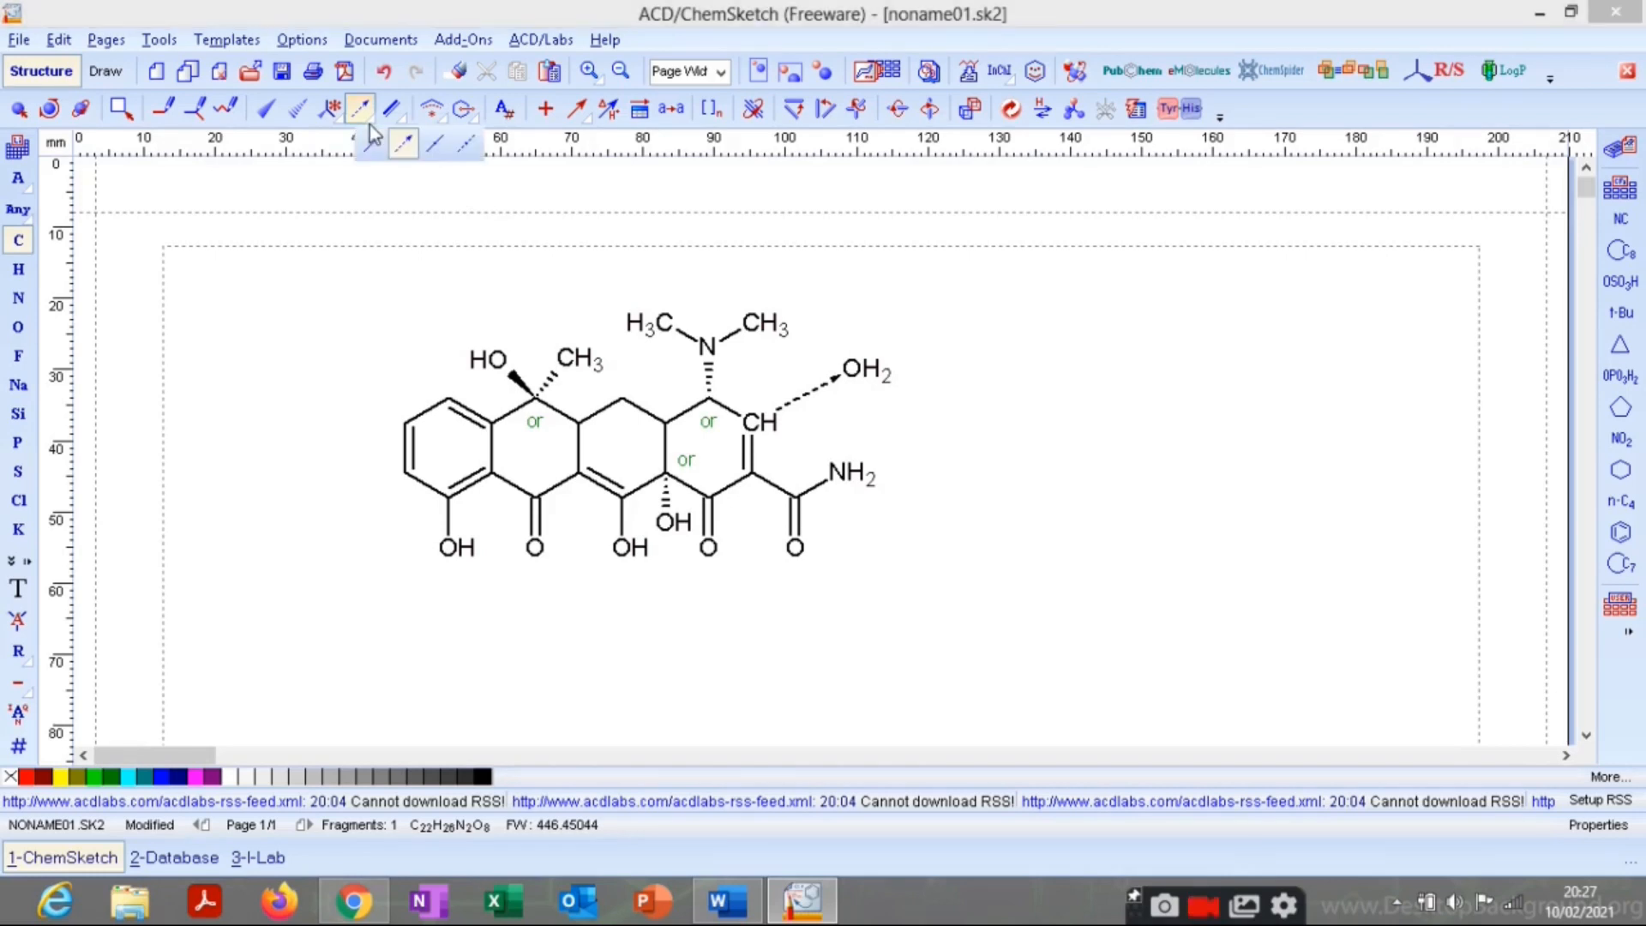
click(461, 151)
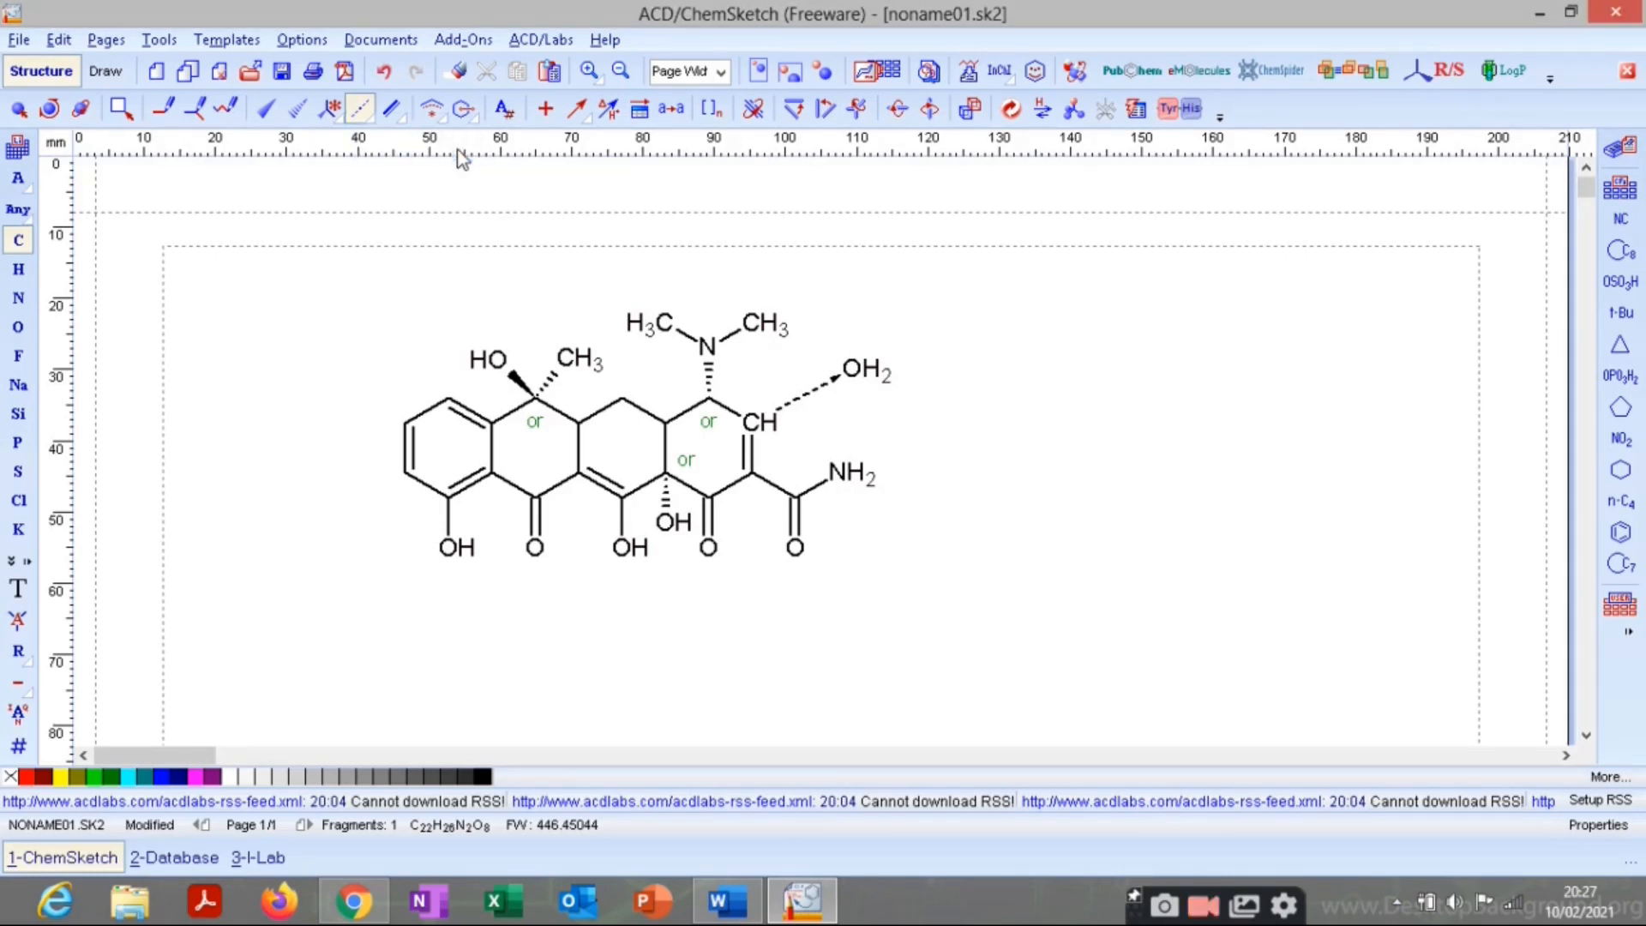
click(809, 395)
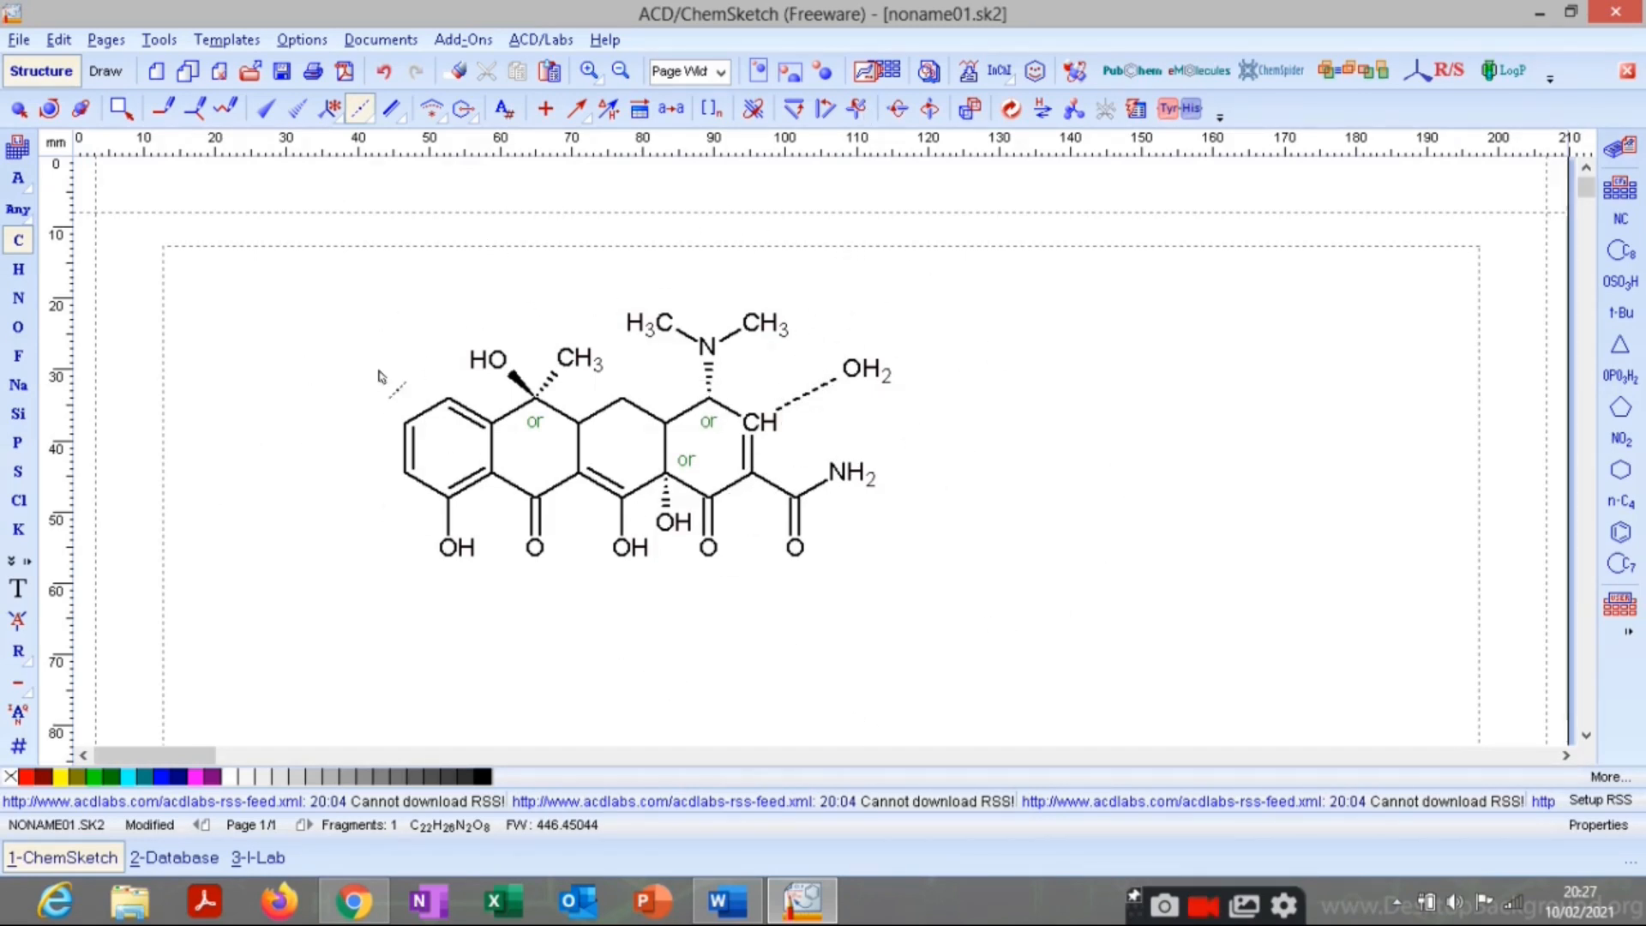
Change the dashed bond to the oxygen into a solid coordinating bond without an arrowhead.
click(360, 108)
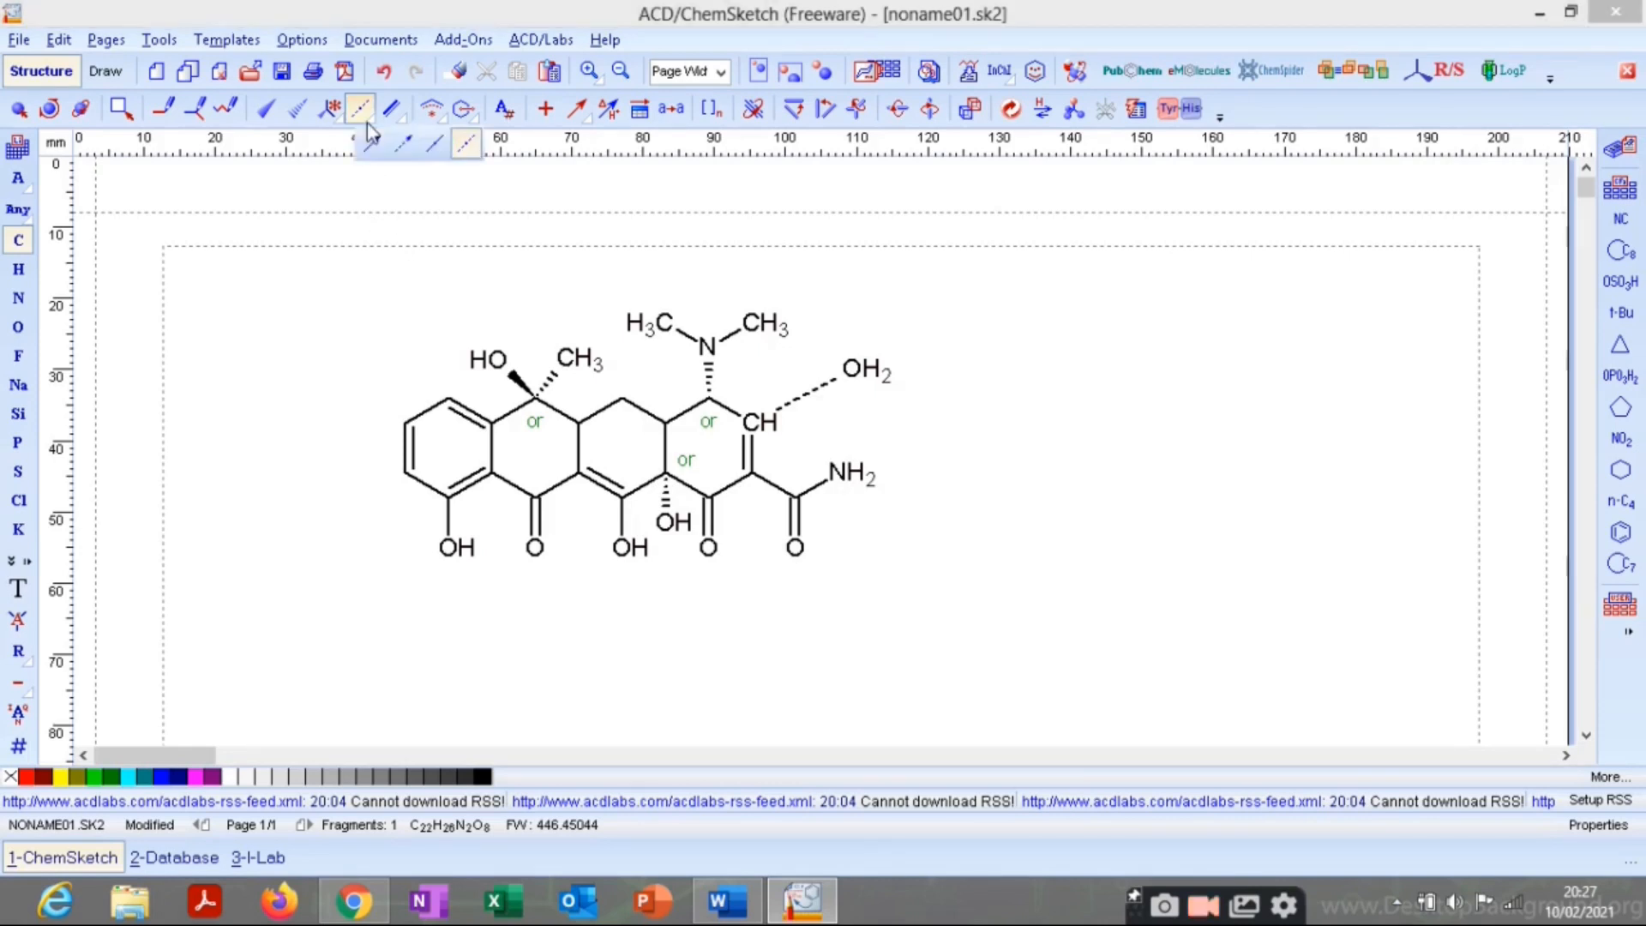
click(427, 147)
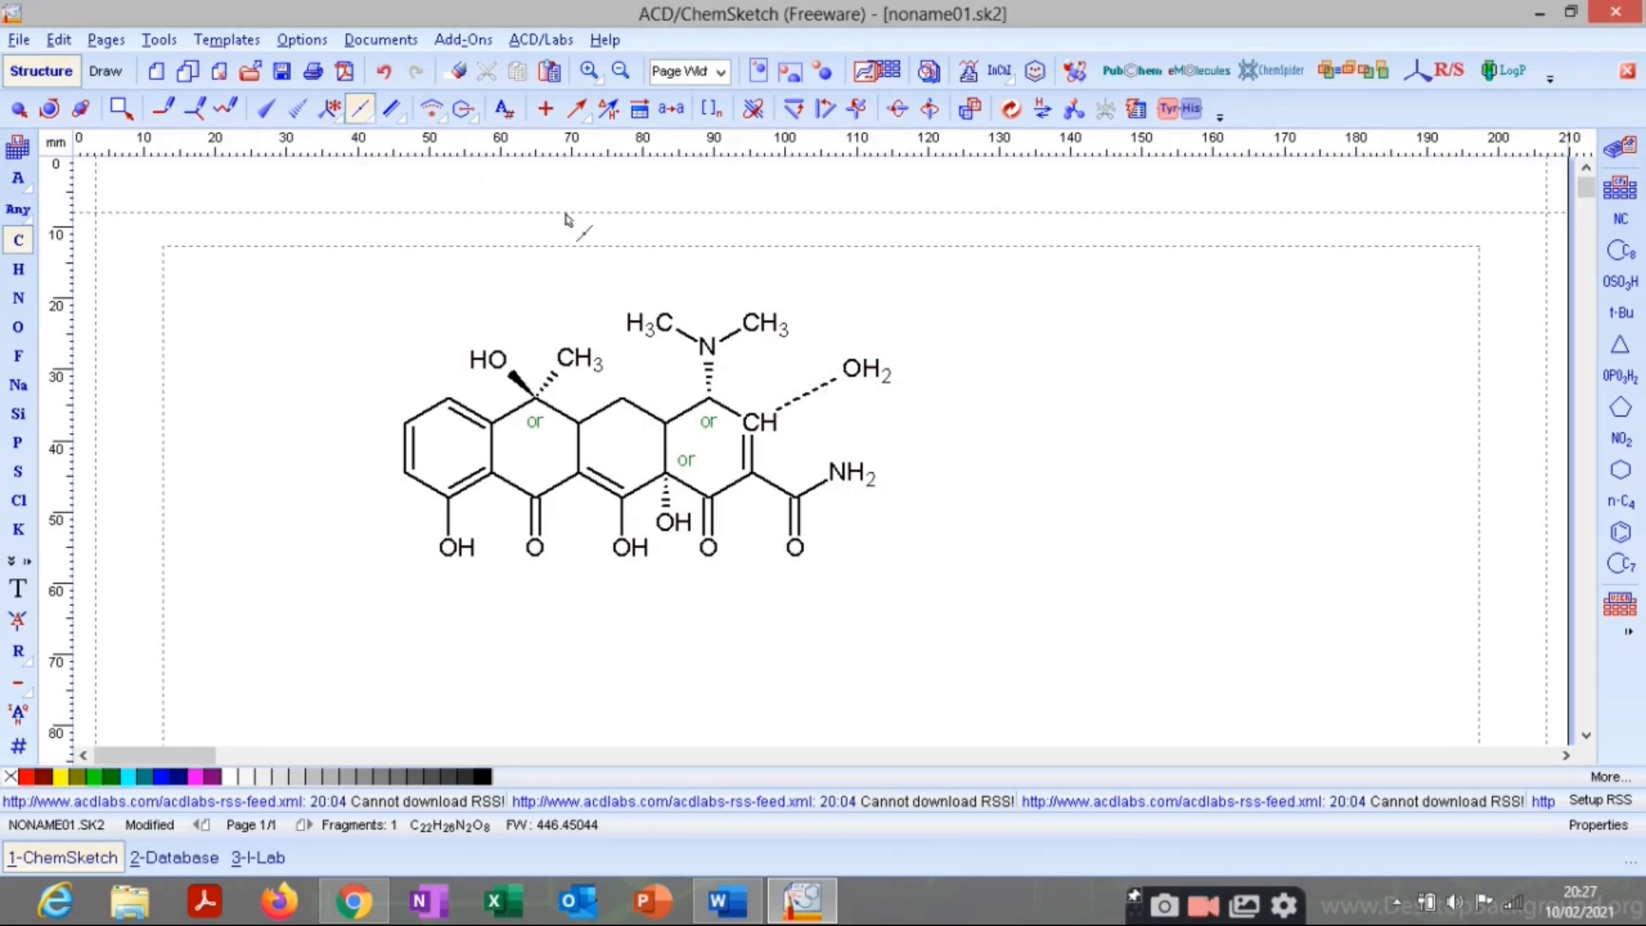
click(810, 391)
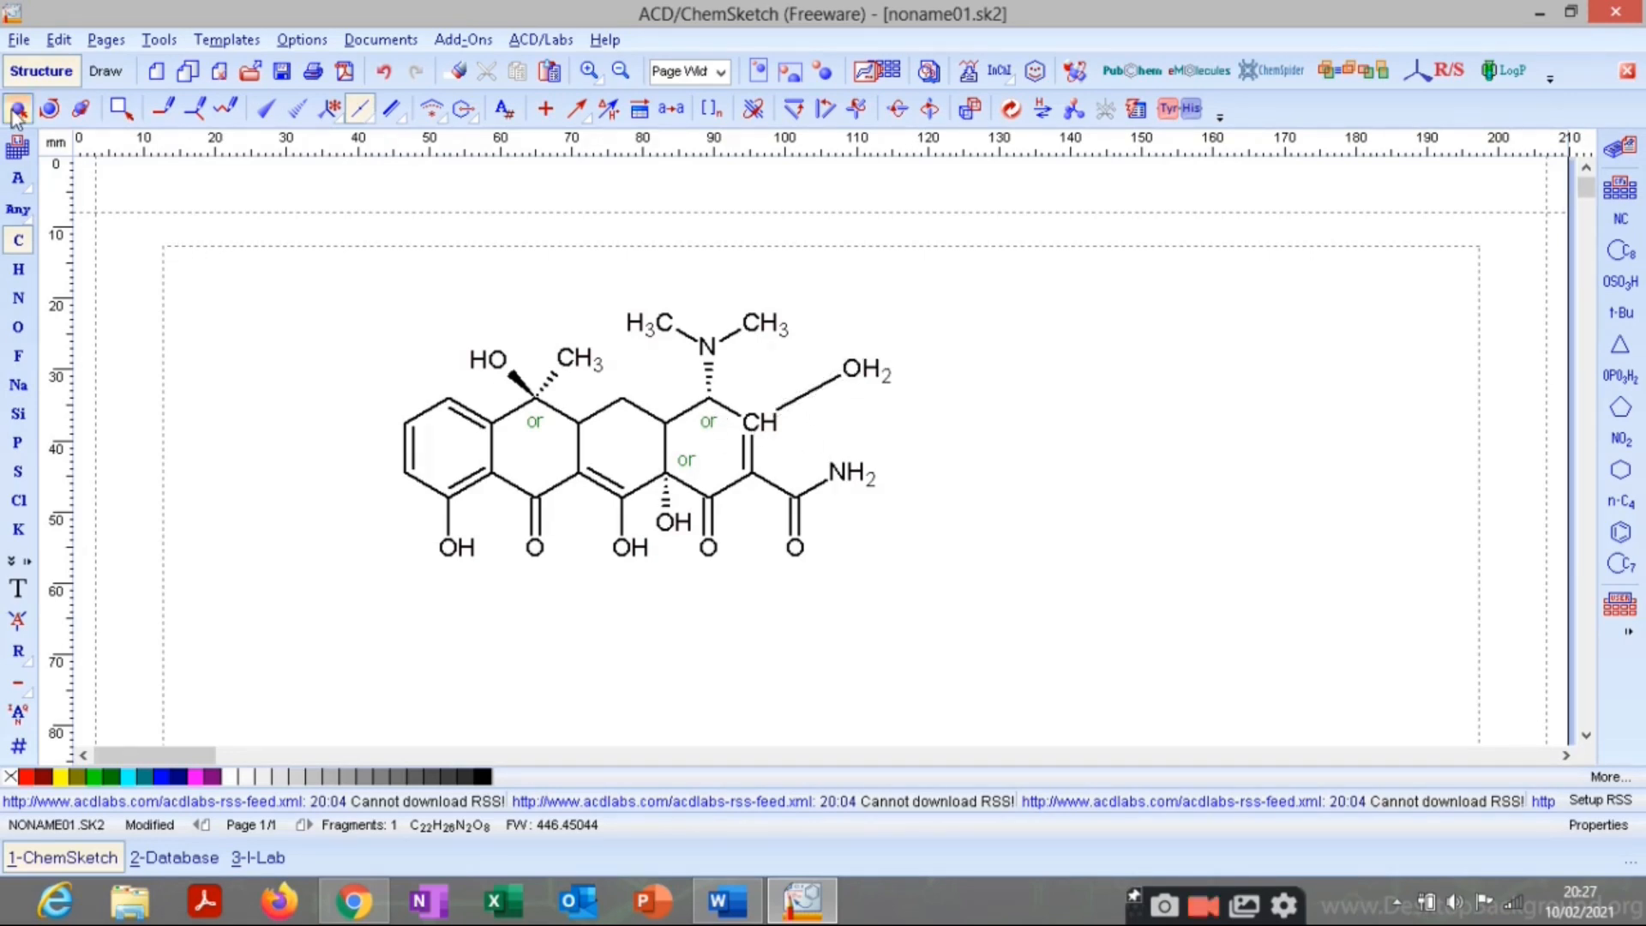
Move the oxygen back closer to the rightmost ring and change its bond to a normal single bond.
click(17, 109)
drag(864, 374, 845, 393)
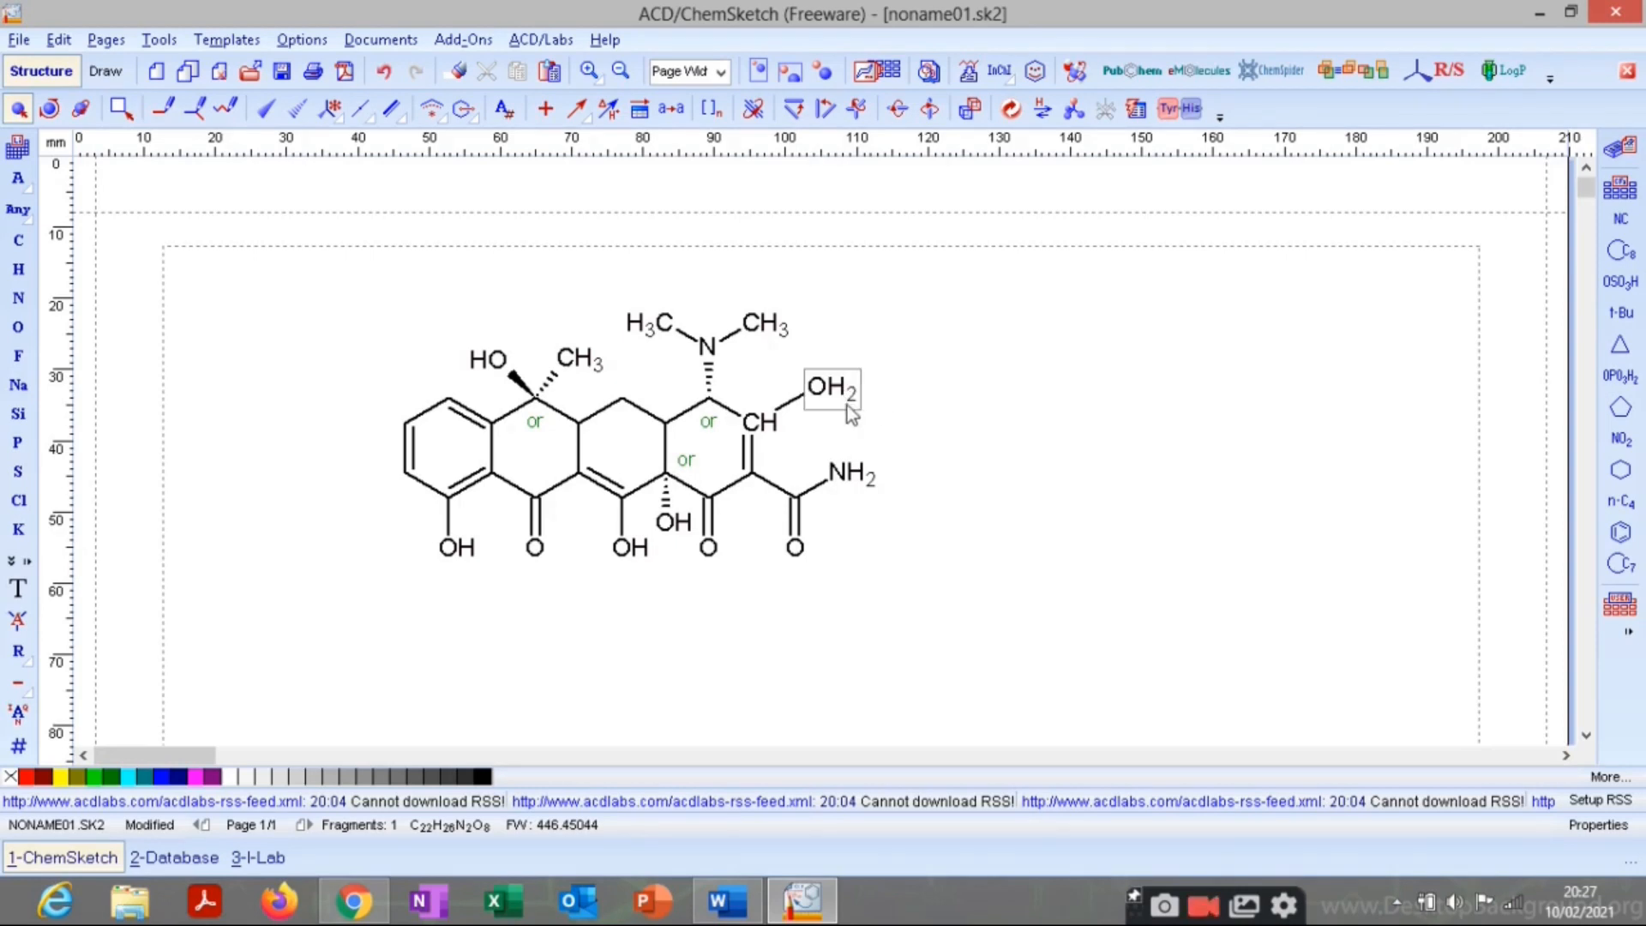
click(361, 112)
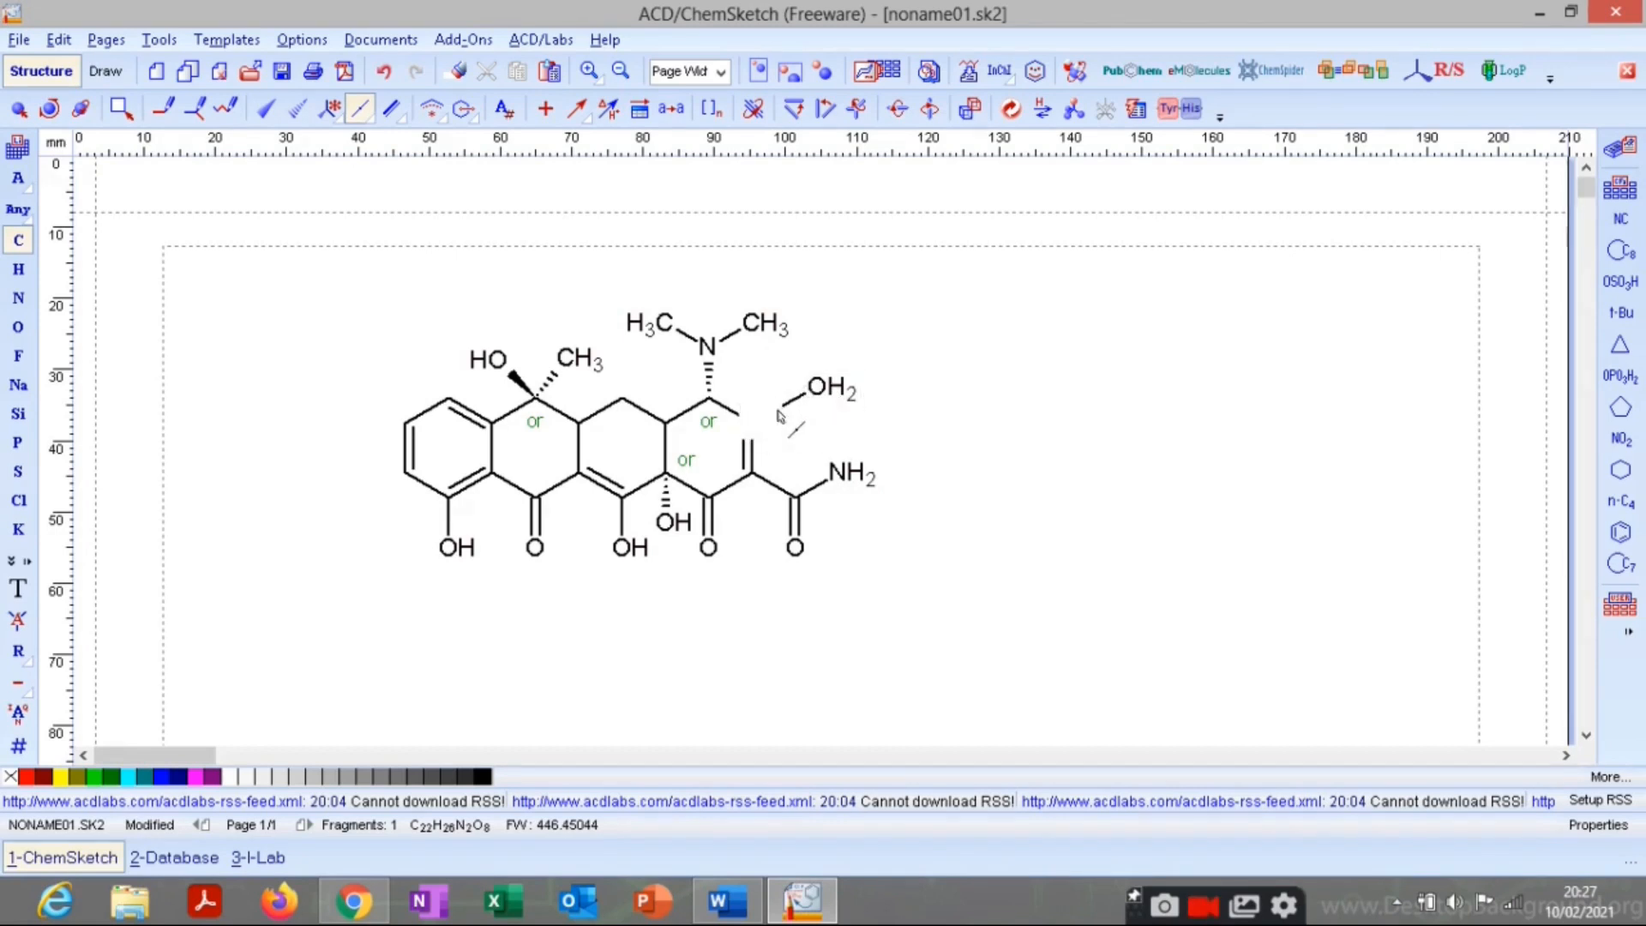
click(162, 115)
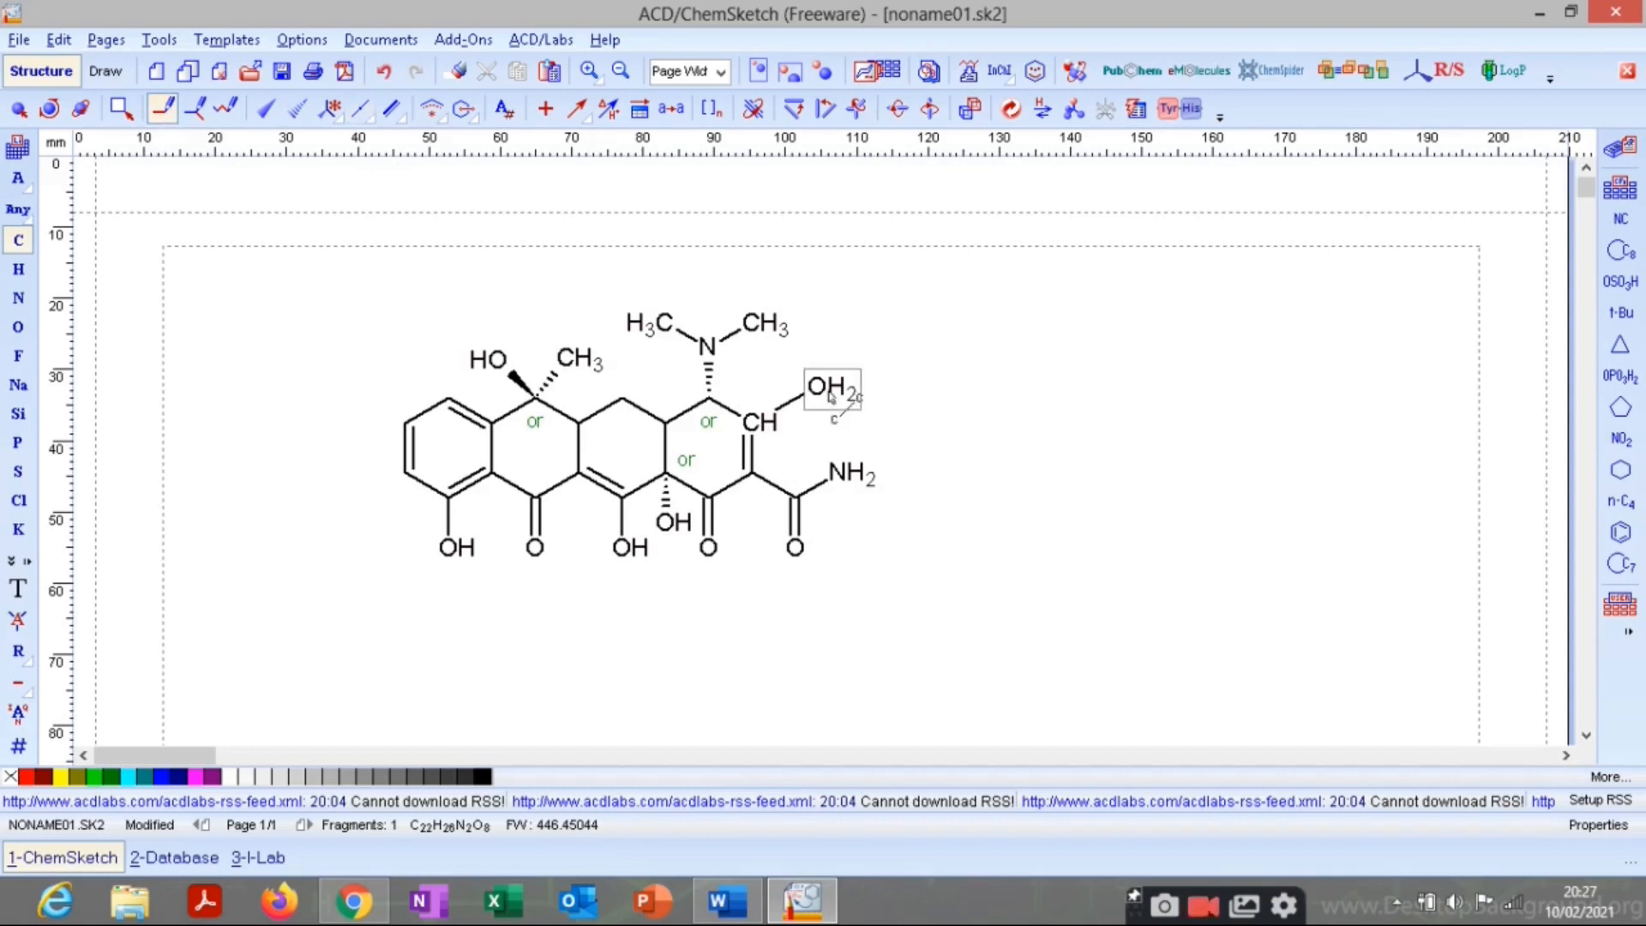
click(783, 406)
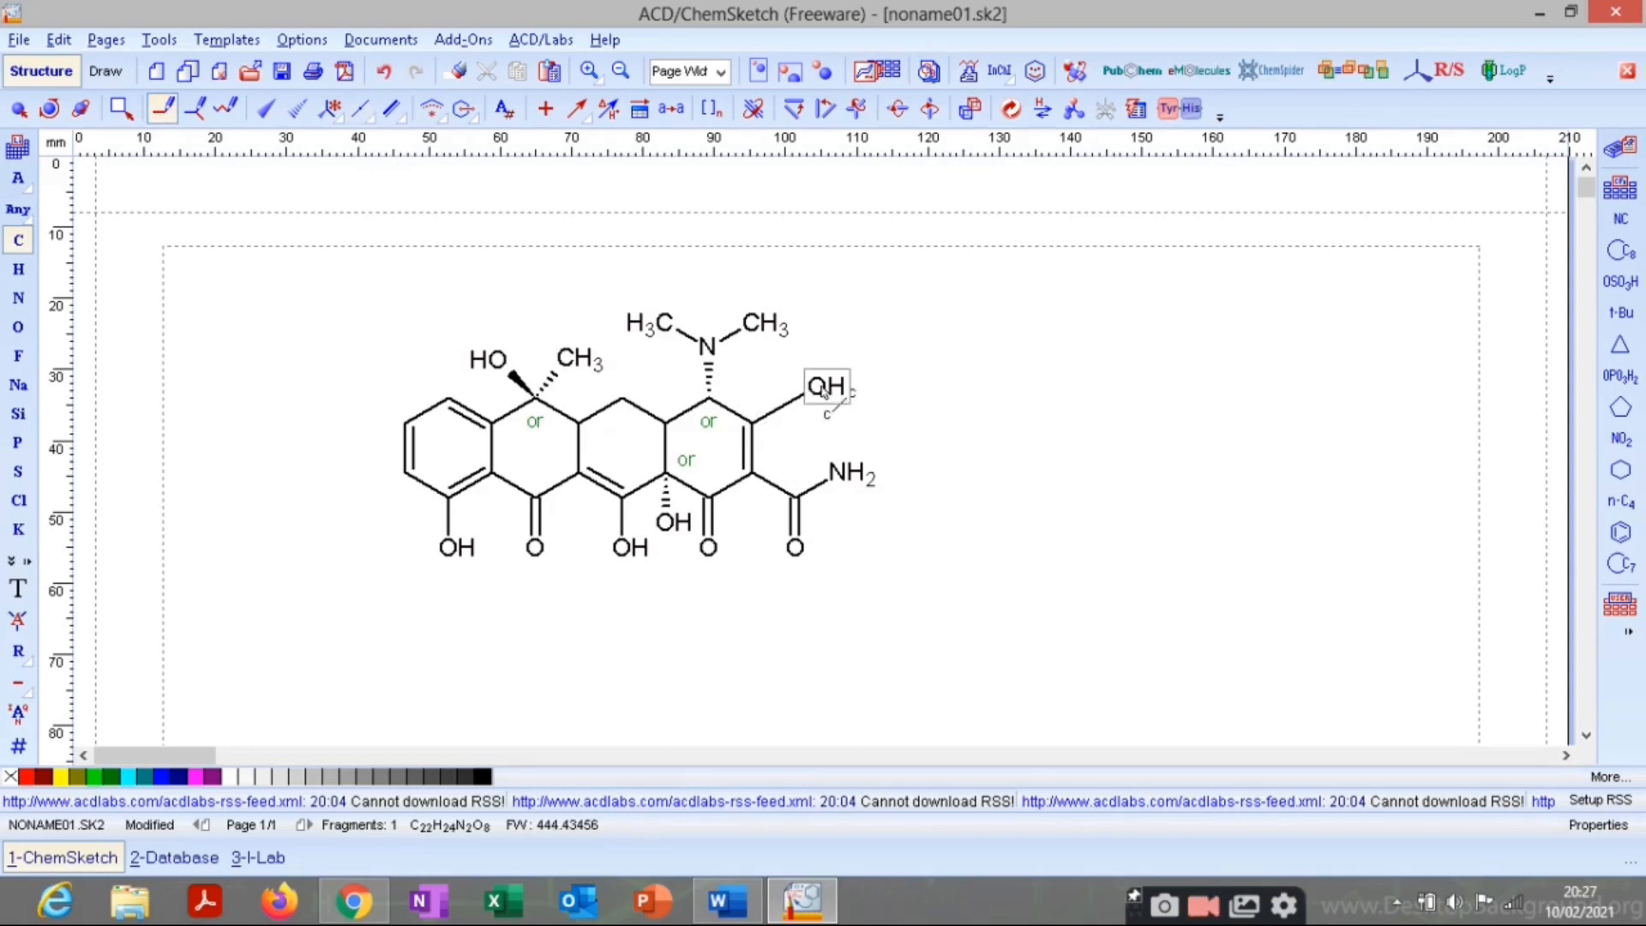
click(19, 109)
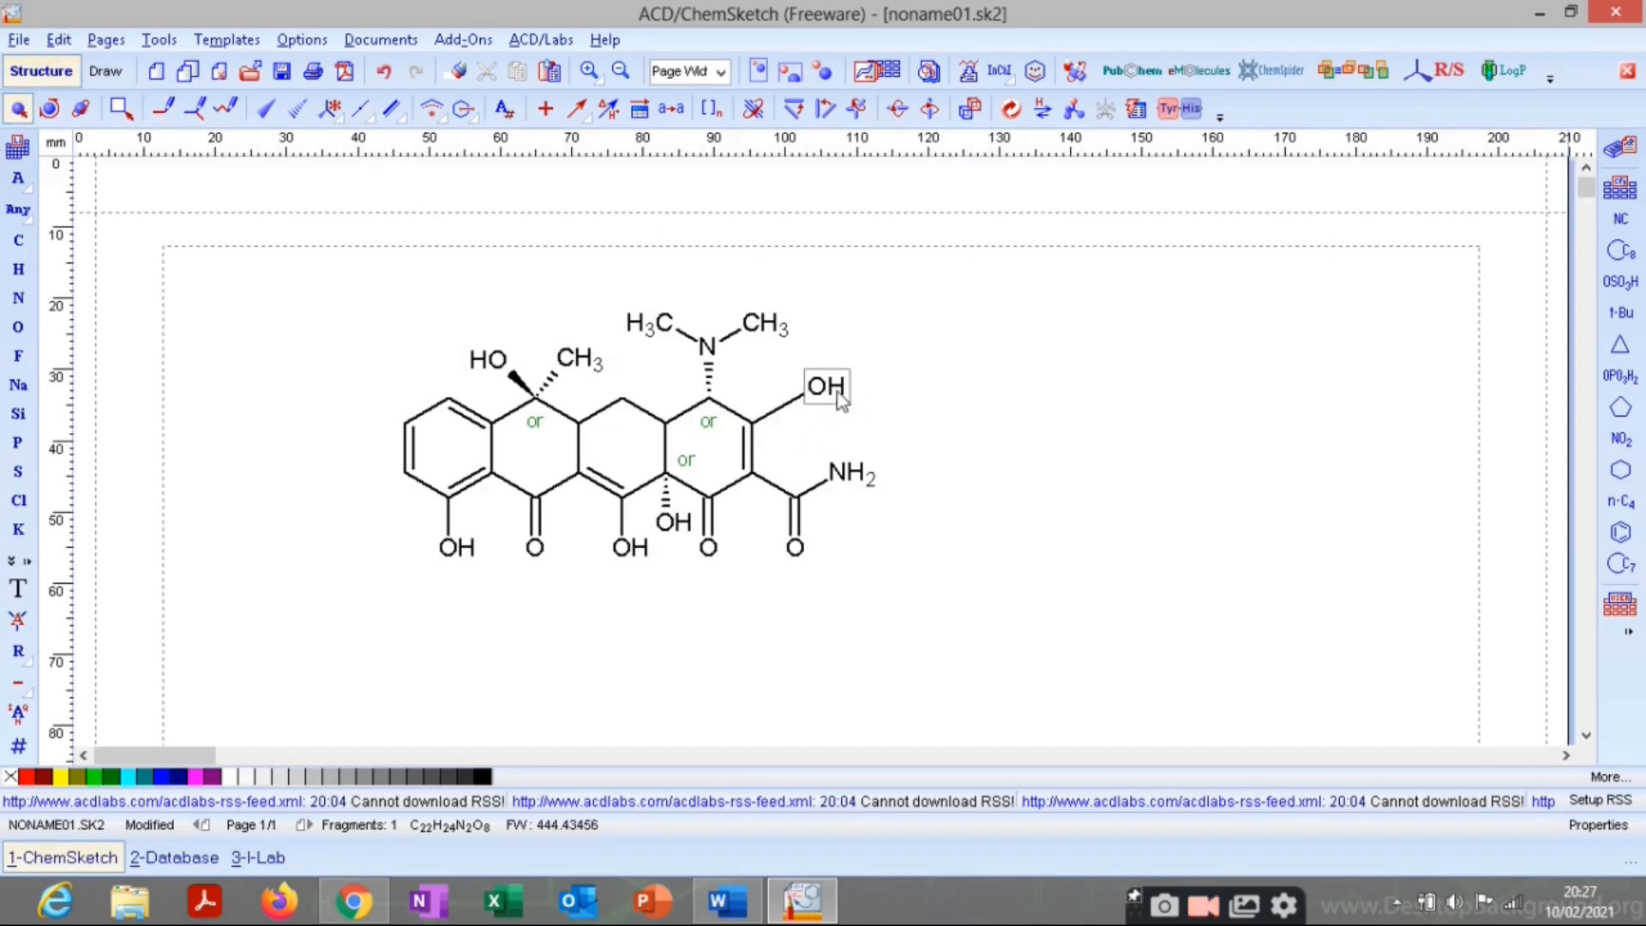
drag(838, 391, 827, 395)
click(994, 379)
click(948, 387)
Try the double bond style with a dashed inner line on the leftmost ring's three double bonds.
click(392, 110)
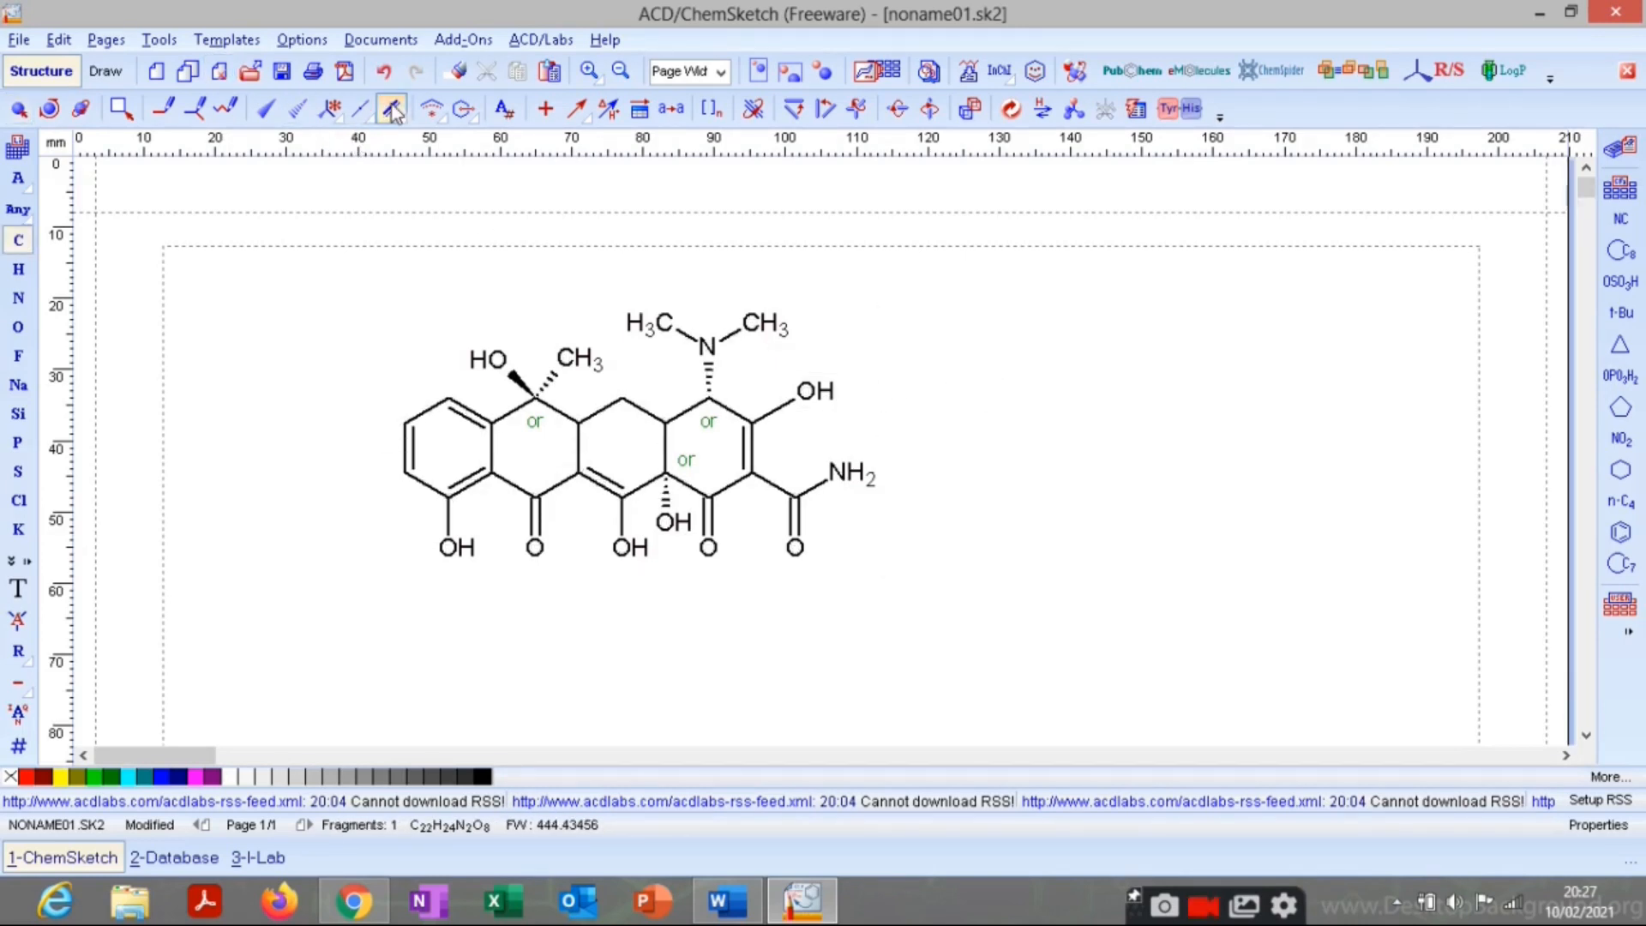
mouse_move(407, 130)
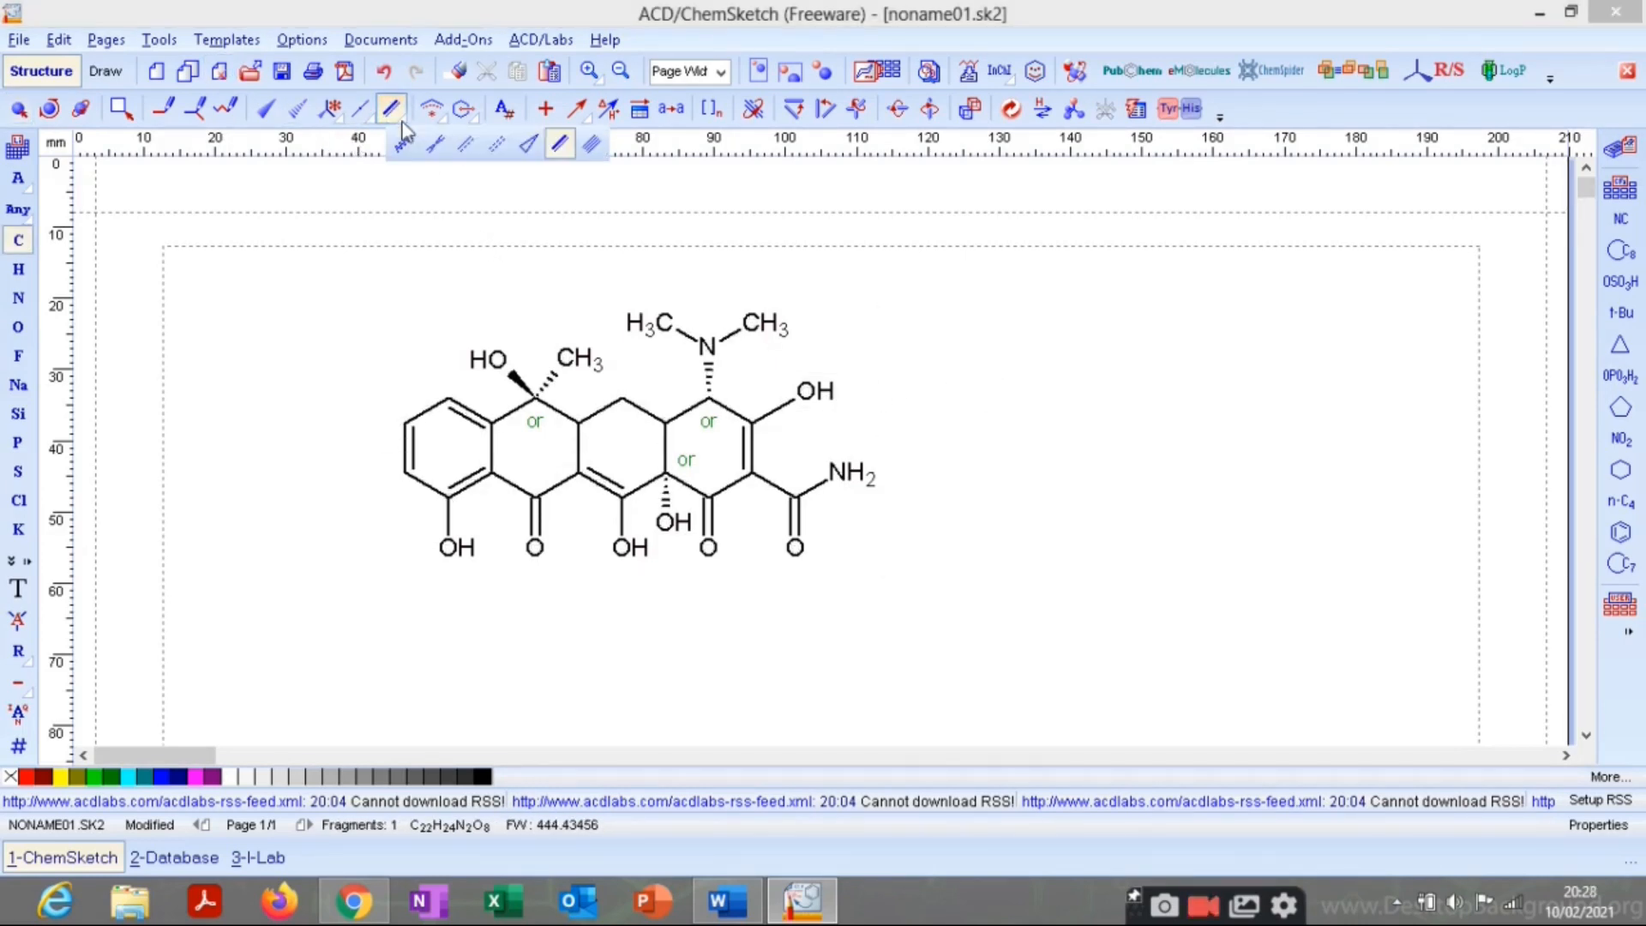
click(468, 151)
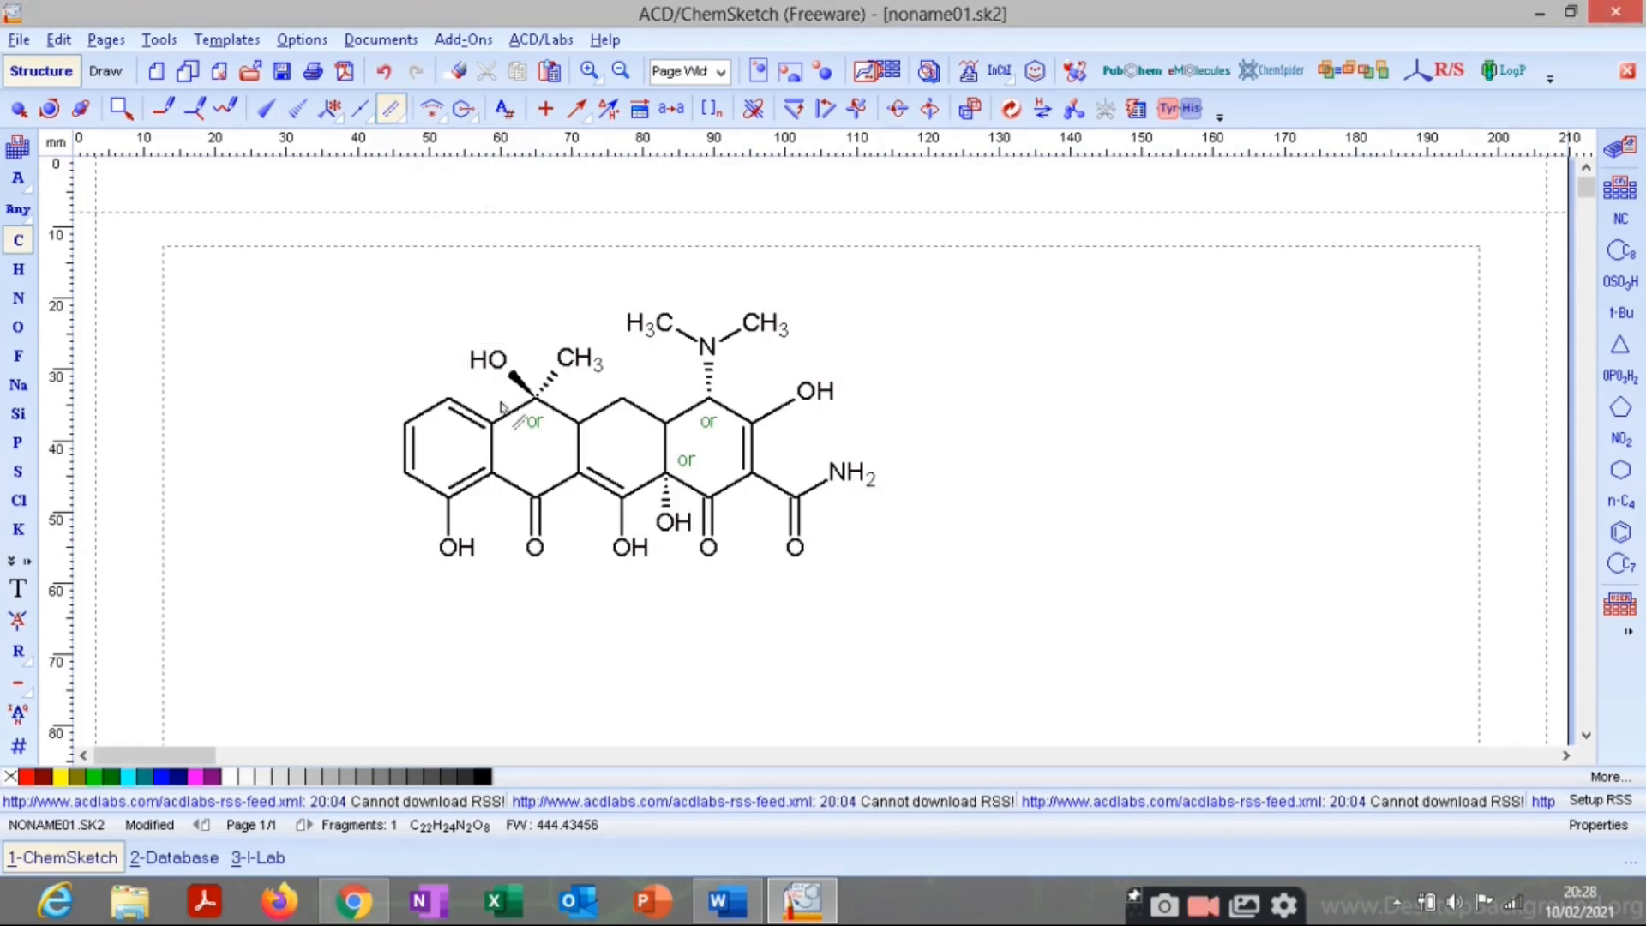
click(470, 419)
click(415, 443)
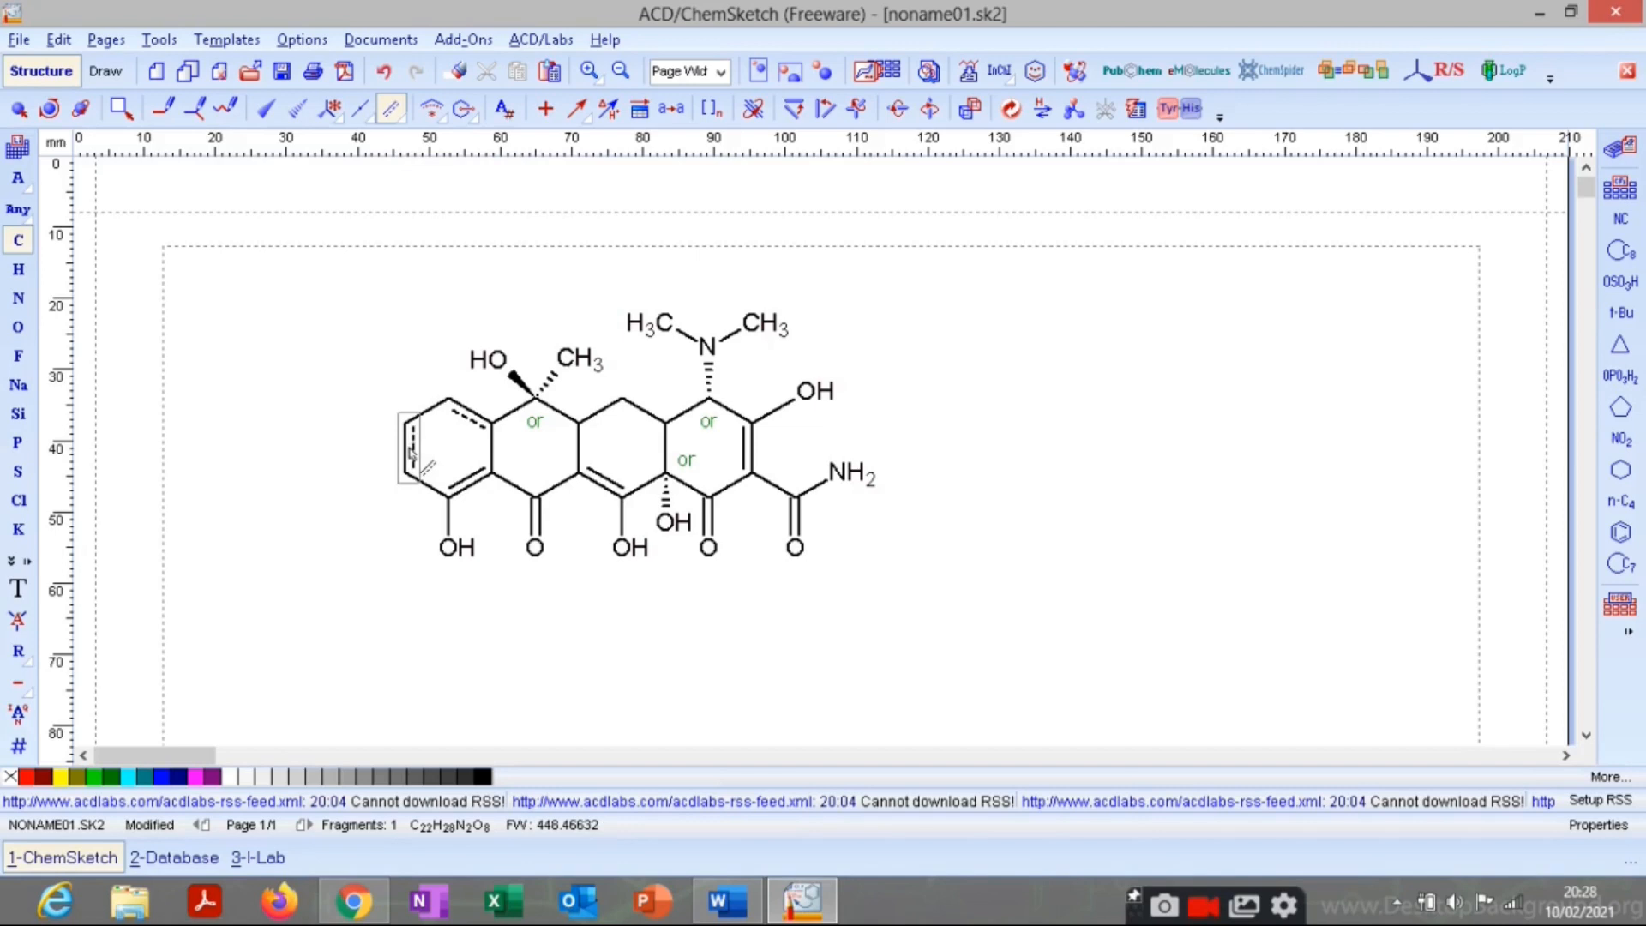
click(470, 481)
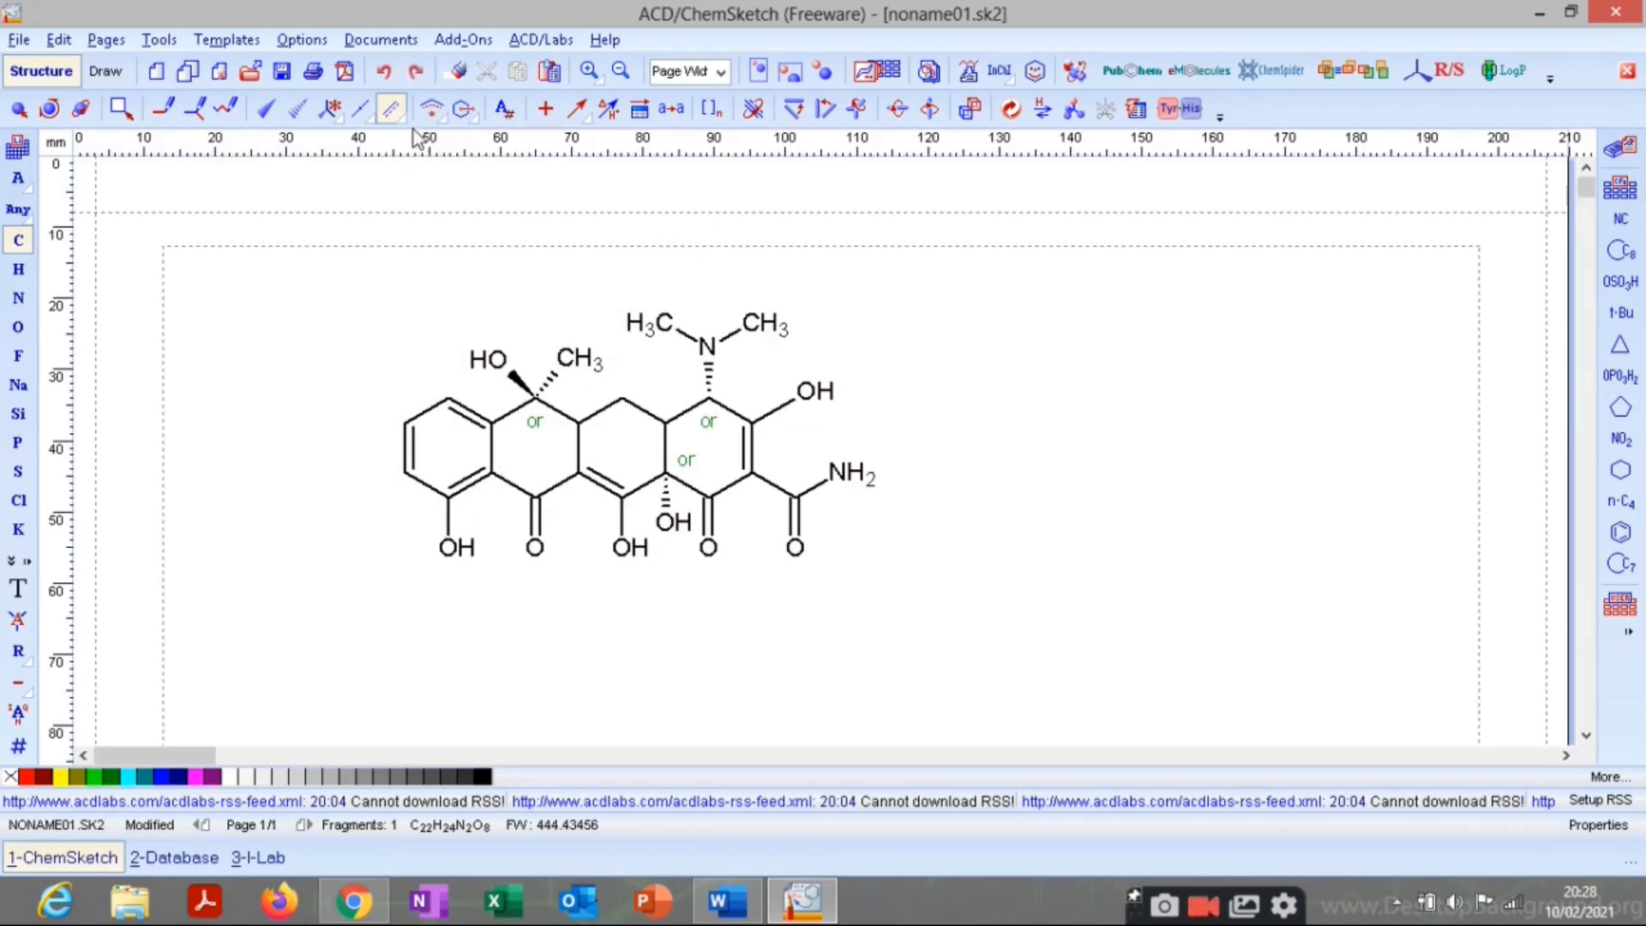
Try the bold double bond style on the leftmost ring's upper double bond and undo it.
drag(391, 108, 468, 147)
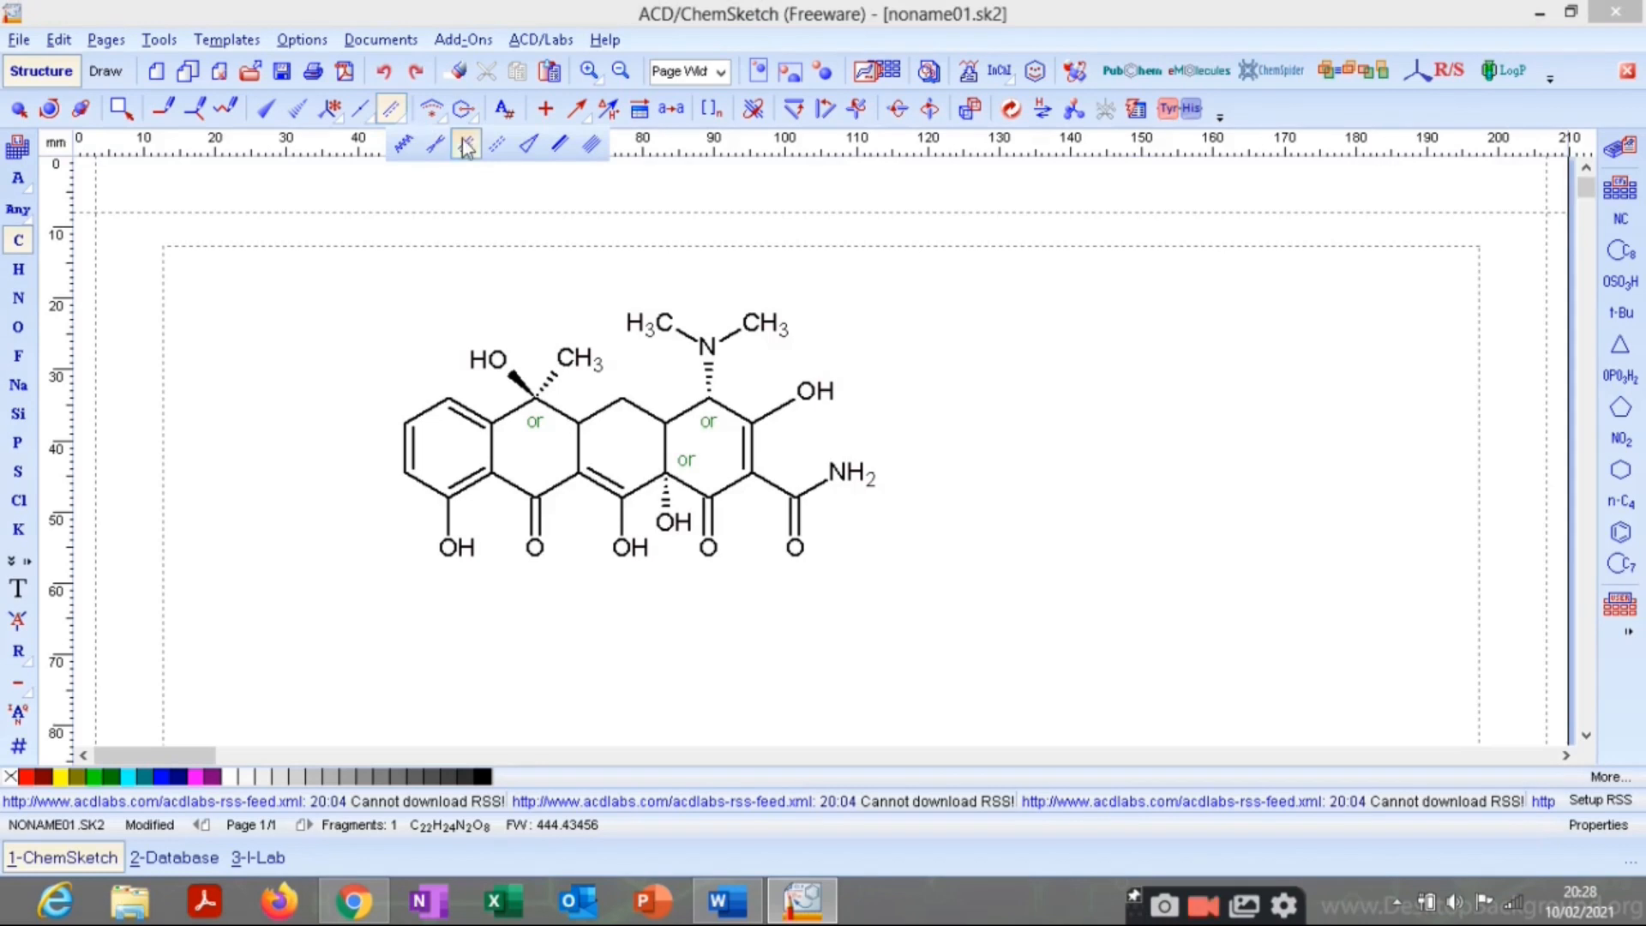
click(561, 145)
click(478, 418)
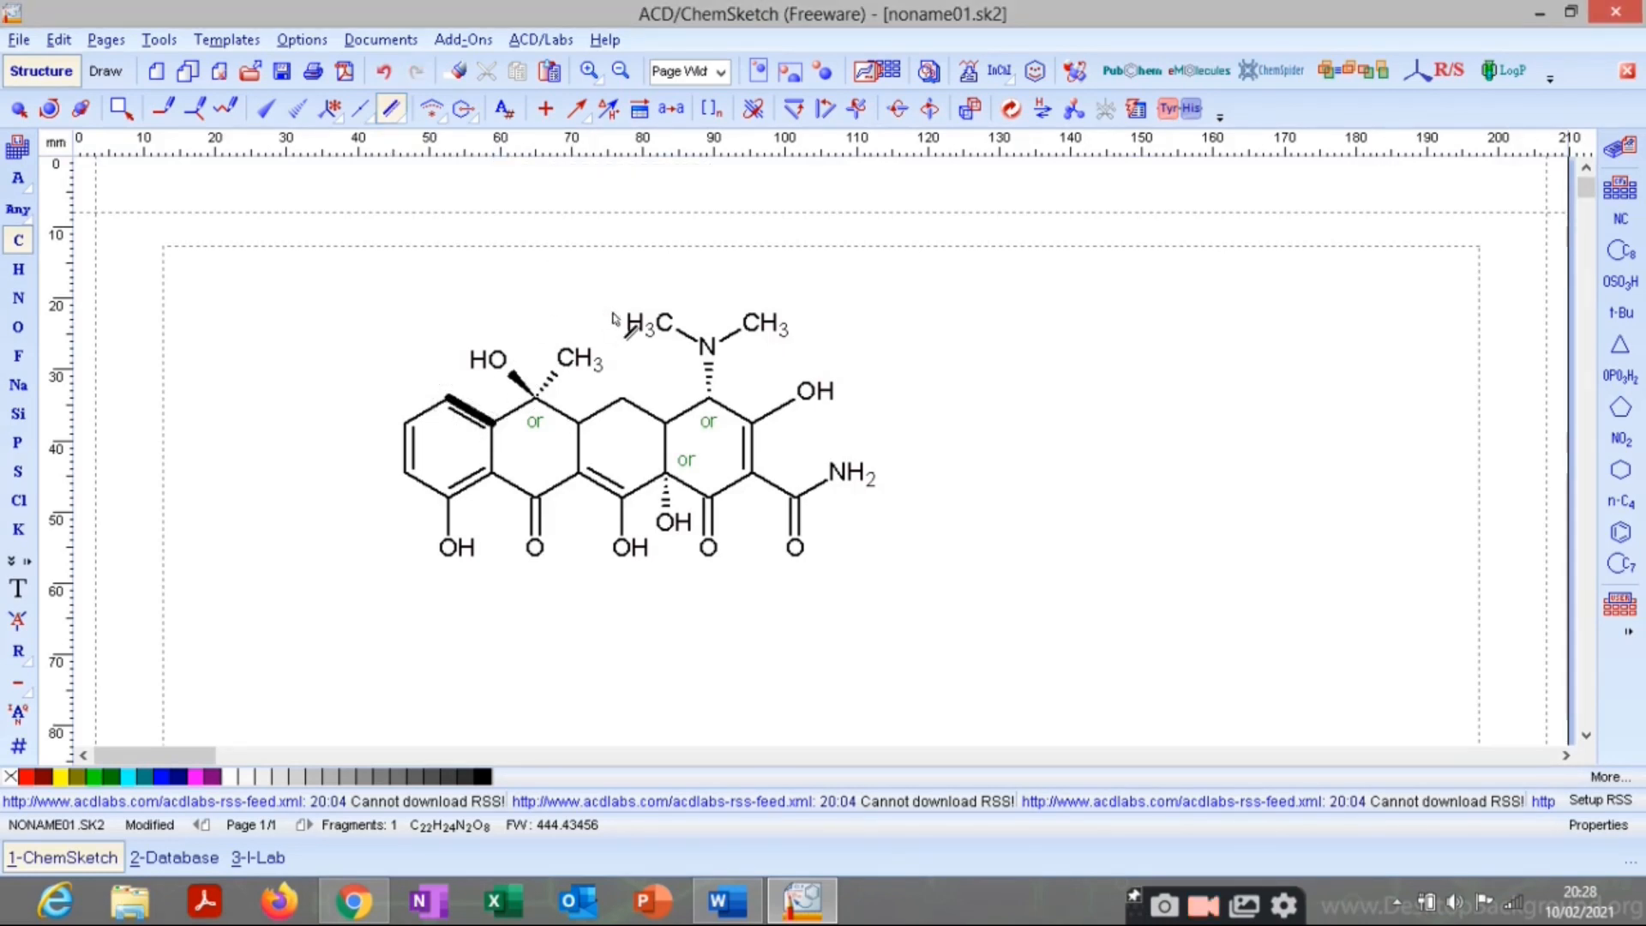
key(ctrl+z)
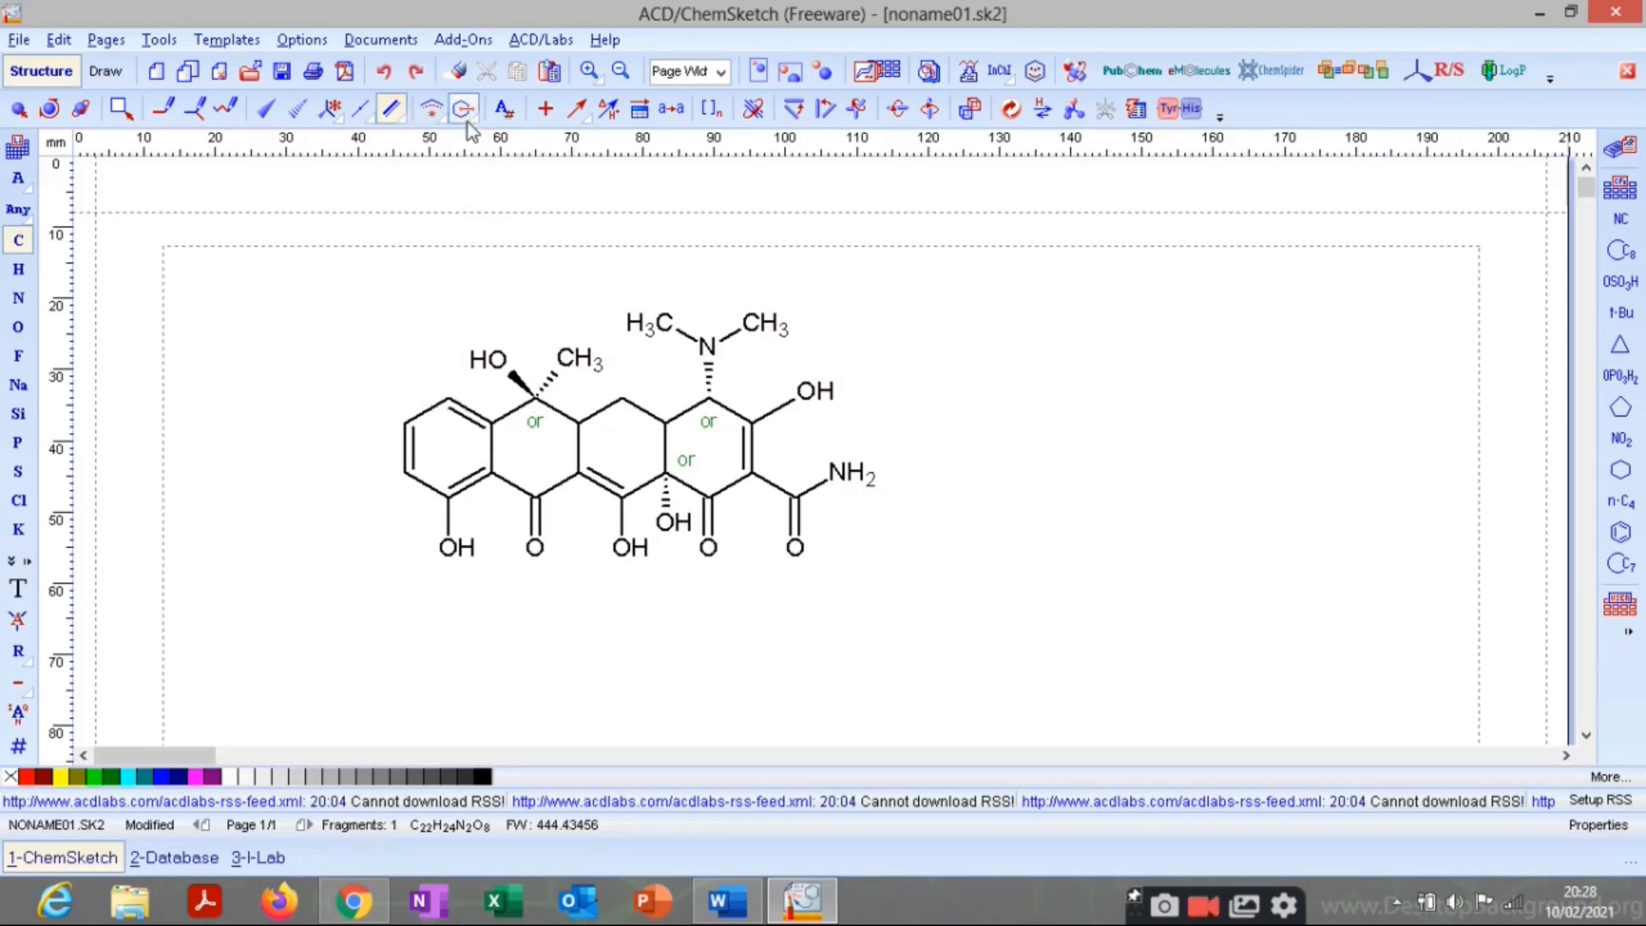
Select the leftmost aromatic ring and apply a Solid Delocalization Curve to it.
click(431, 109)
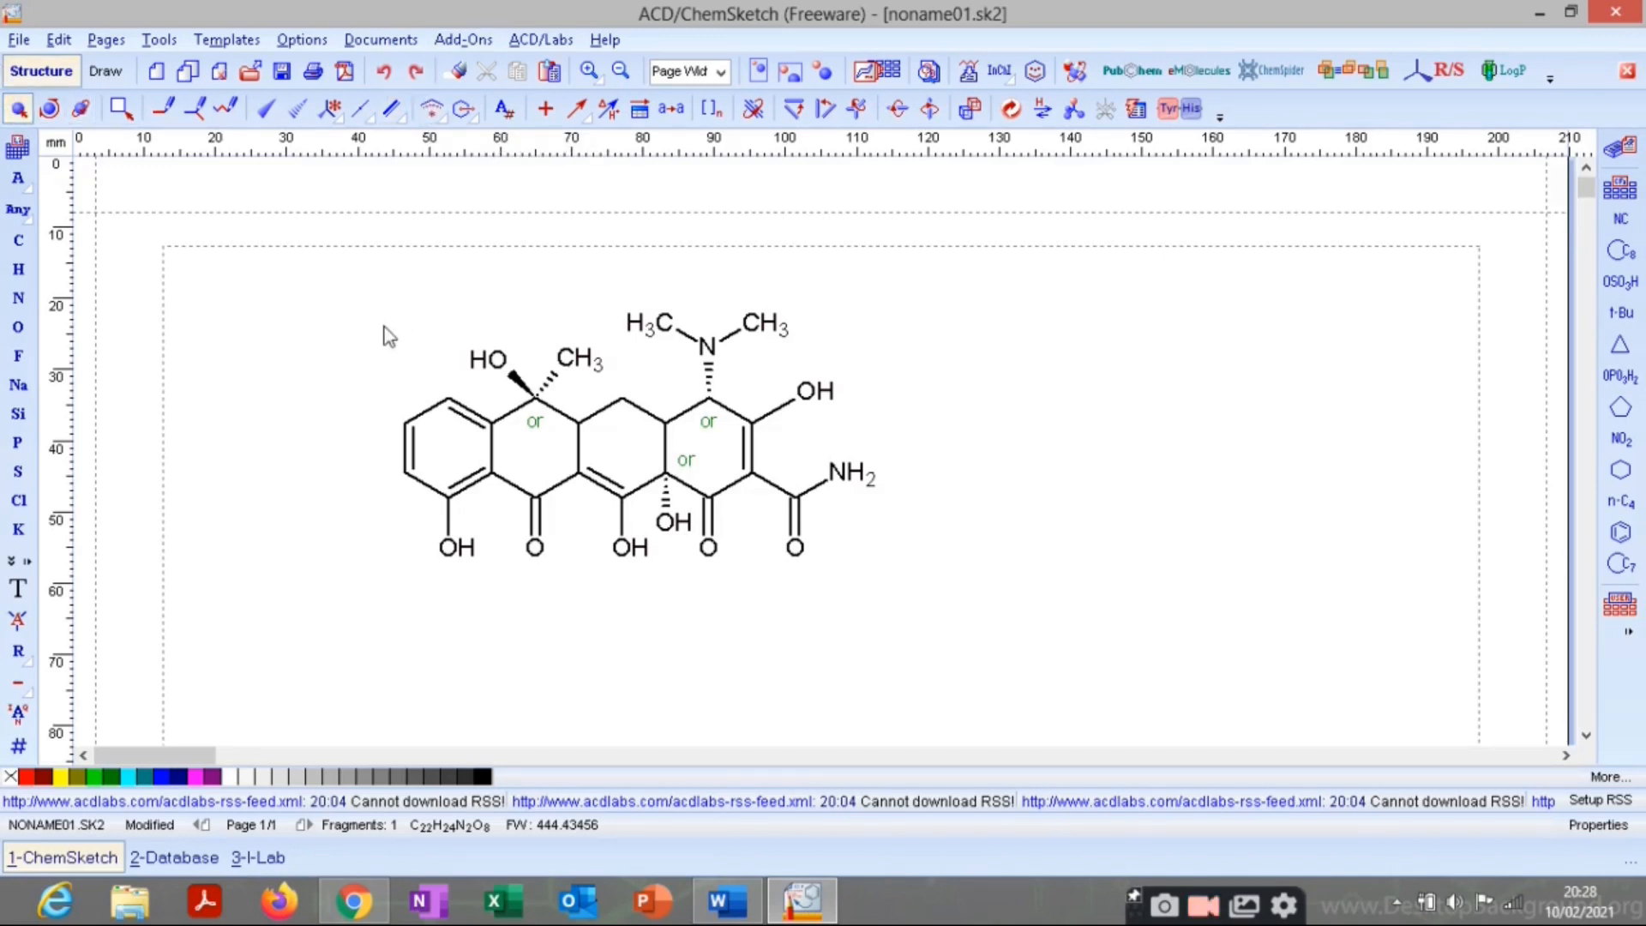
drag(360, 348, 513, 495)
drag(359, 361, 495, 513)
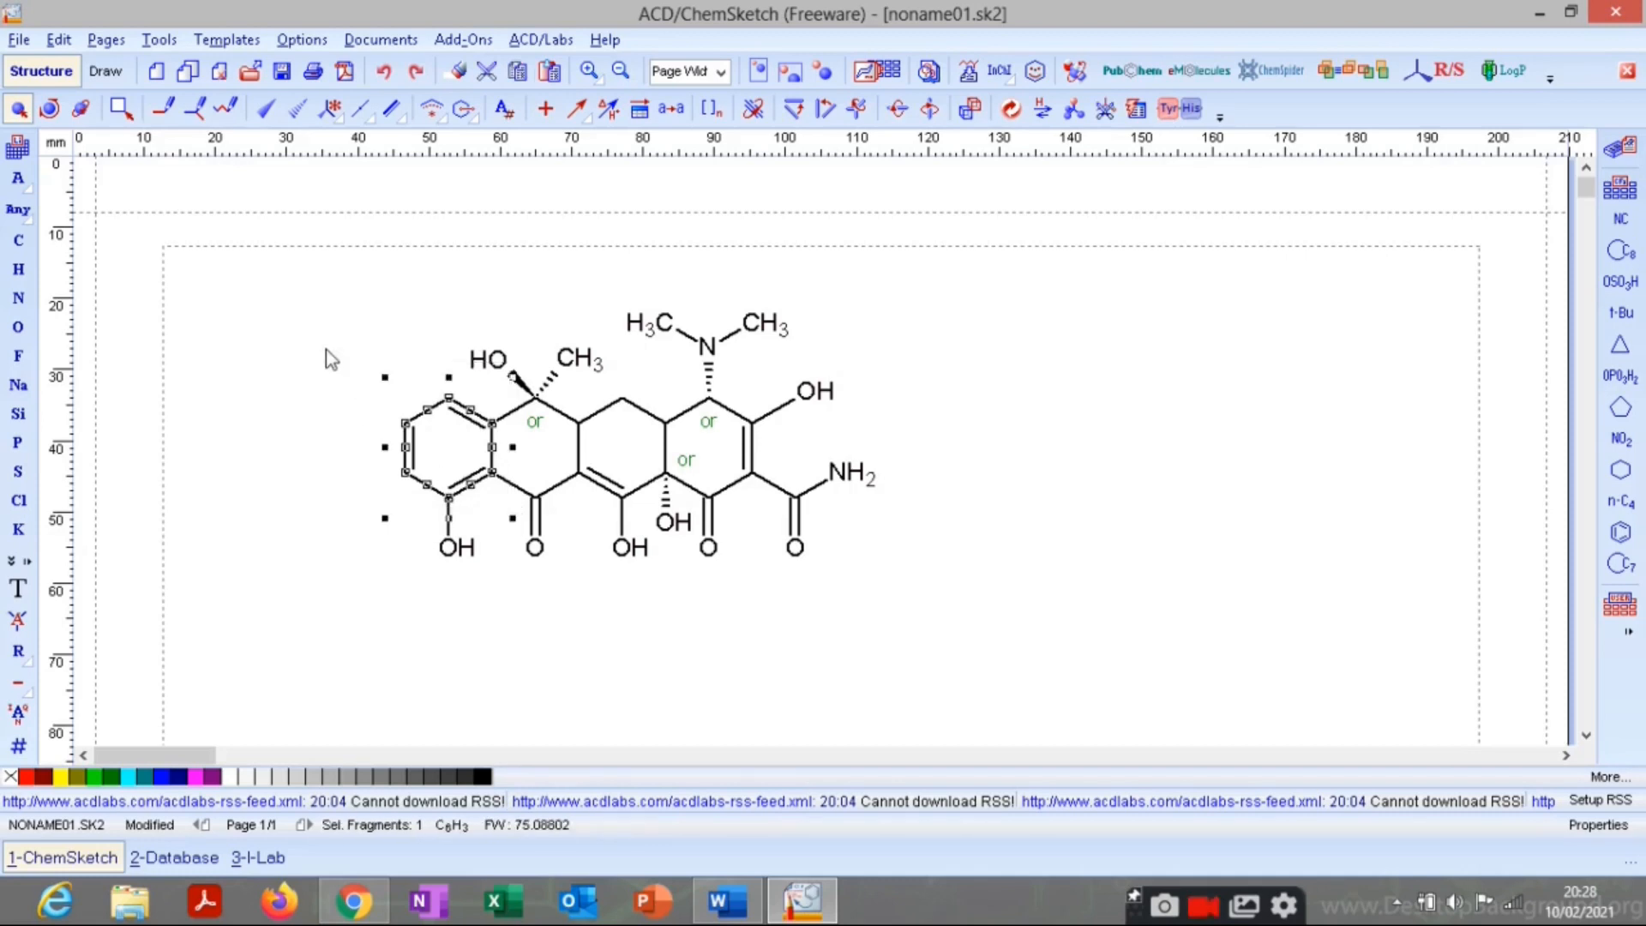
click(432, 109)
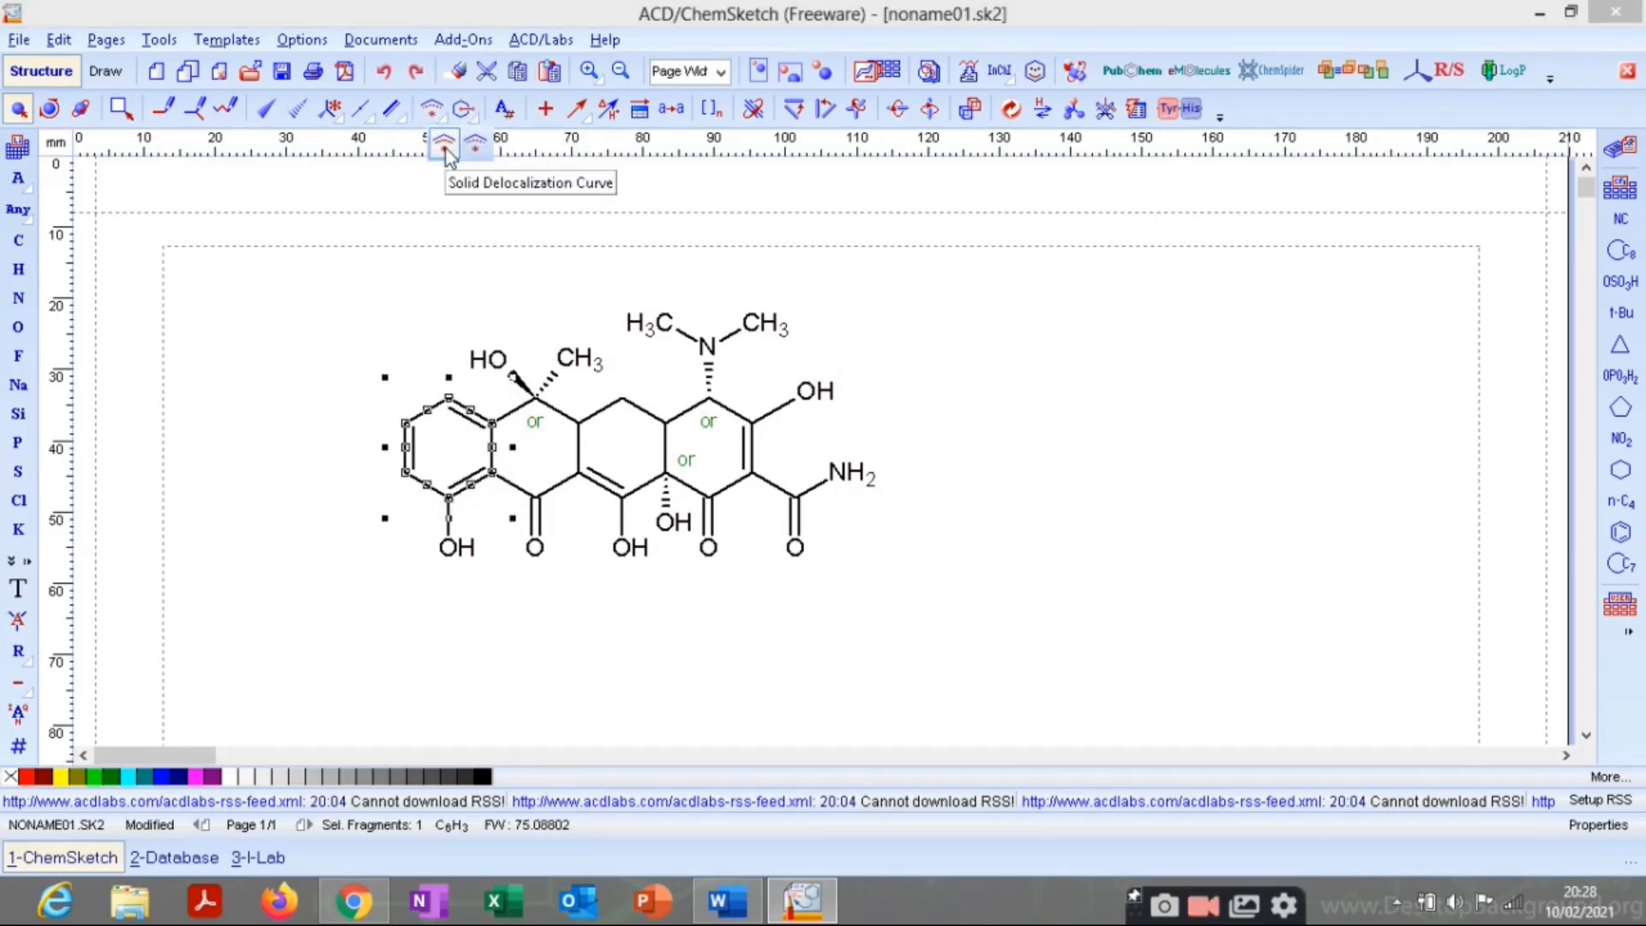
click(445, 153)
click(443, 383)
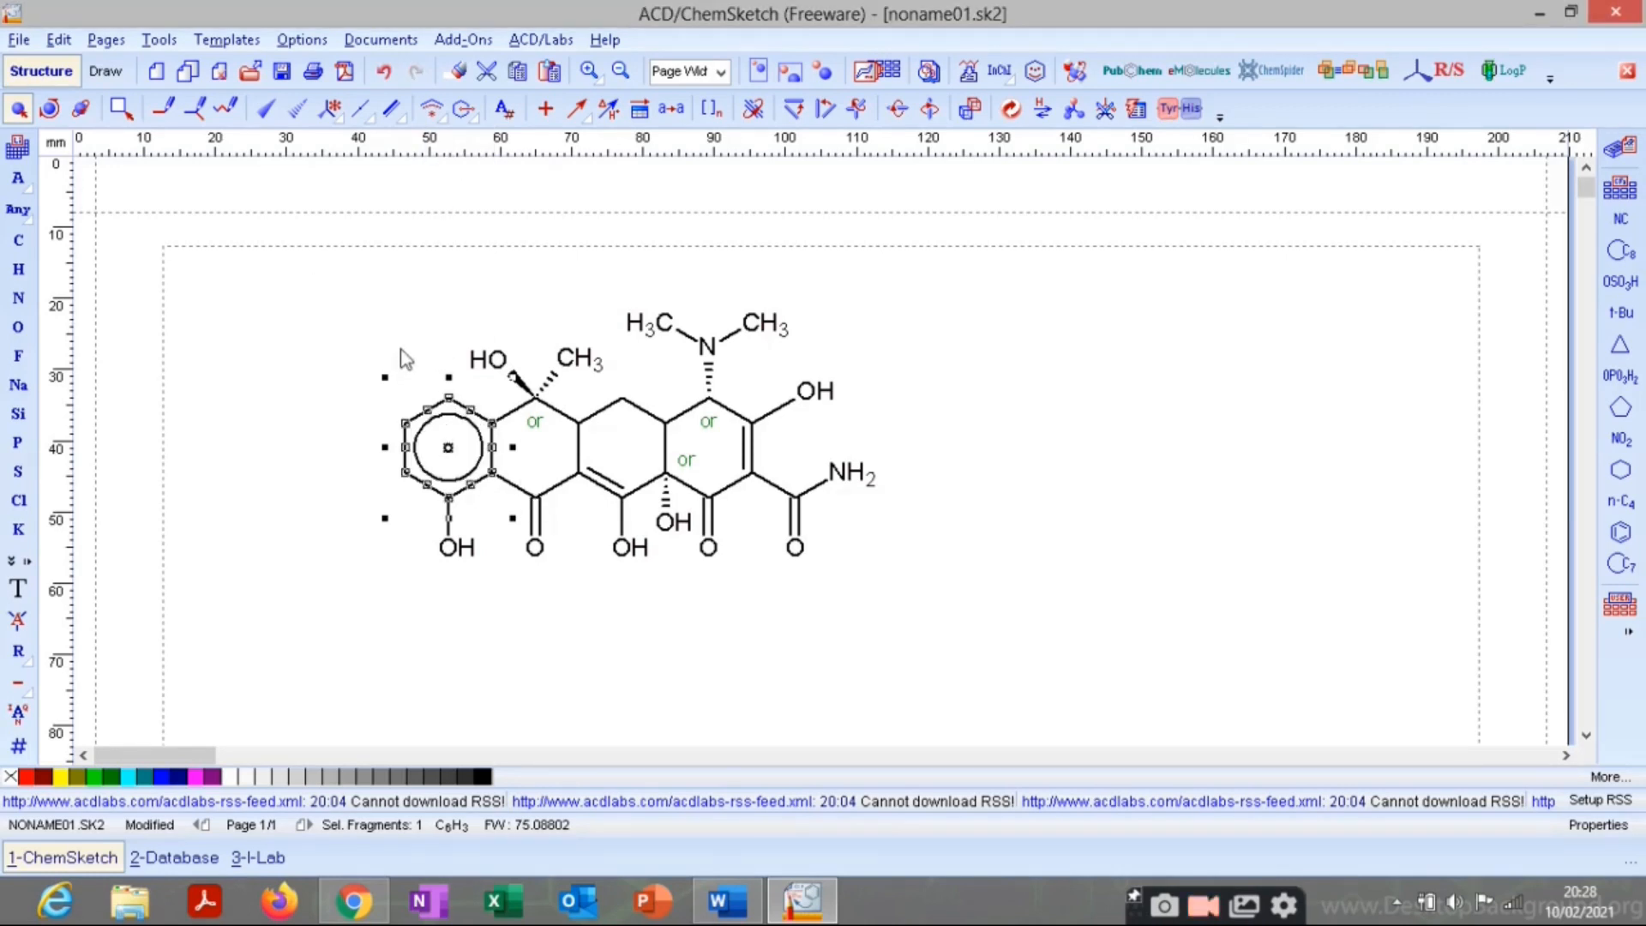
click(376, 307)
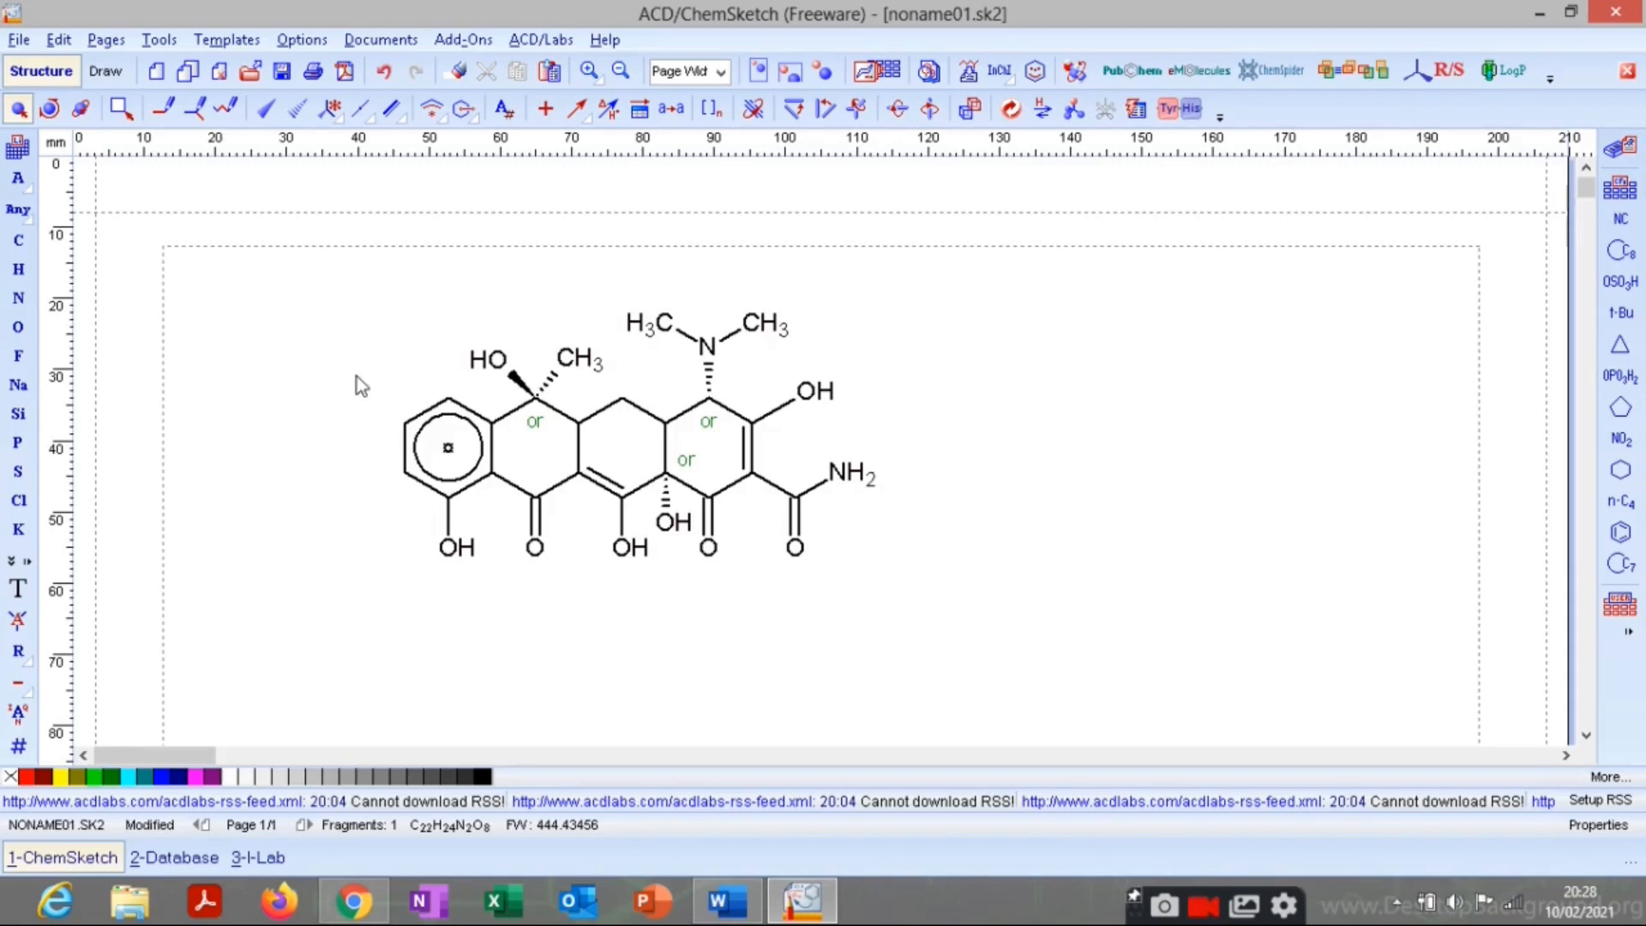
Try to apply a Dotted Delocalization Curve to the leftmost ring over its existing solid curve.
drag(357, 378, 522, 528)
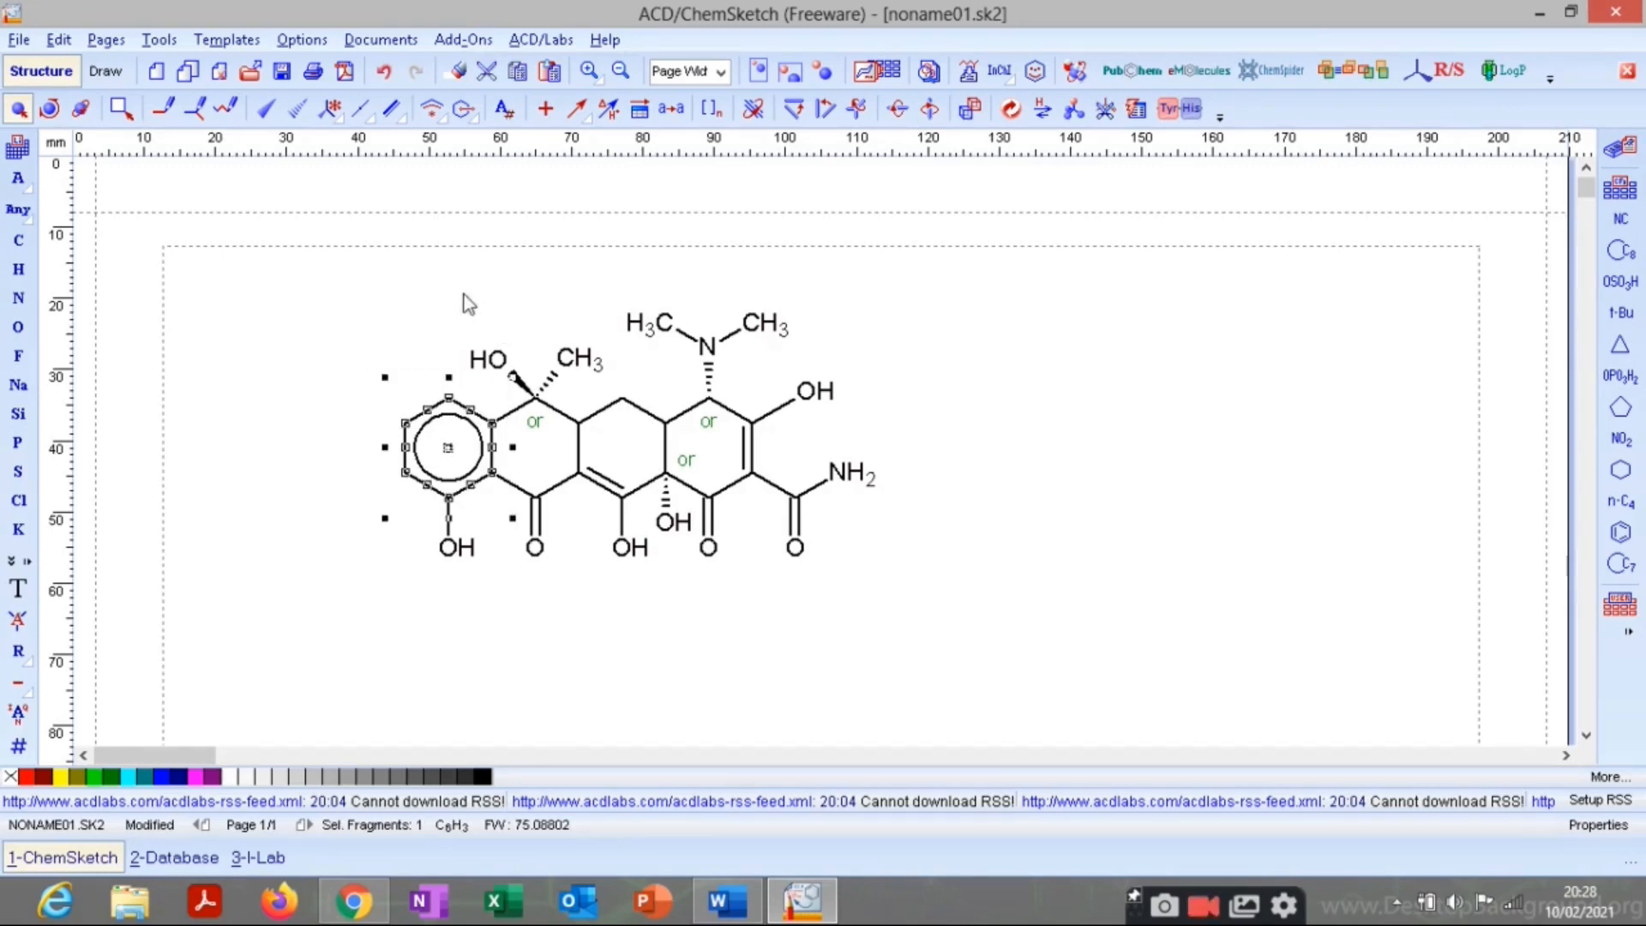
click(446, 124)
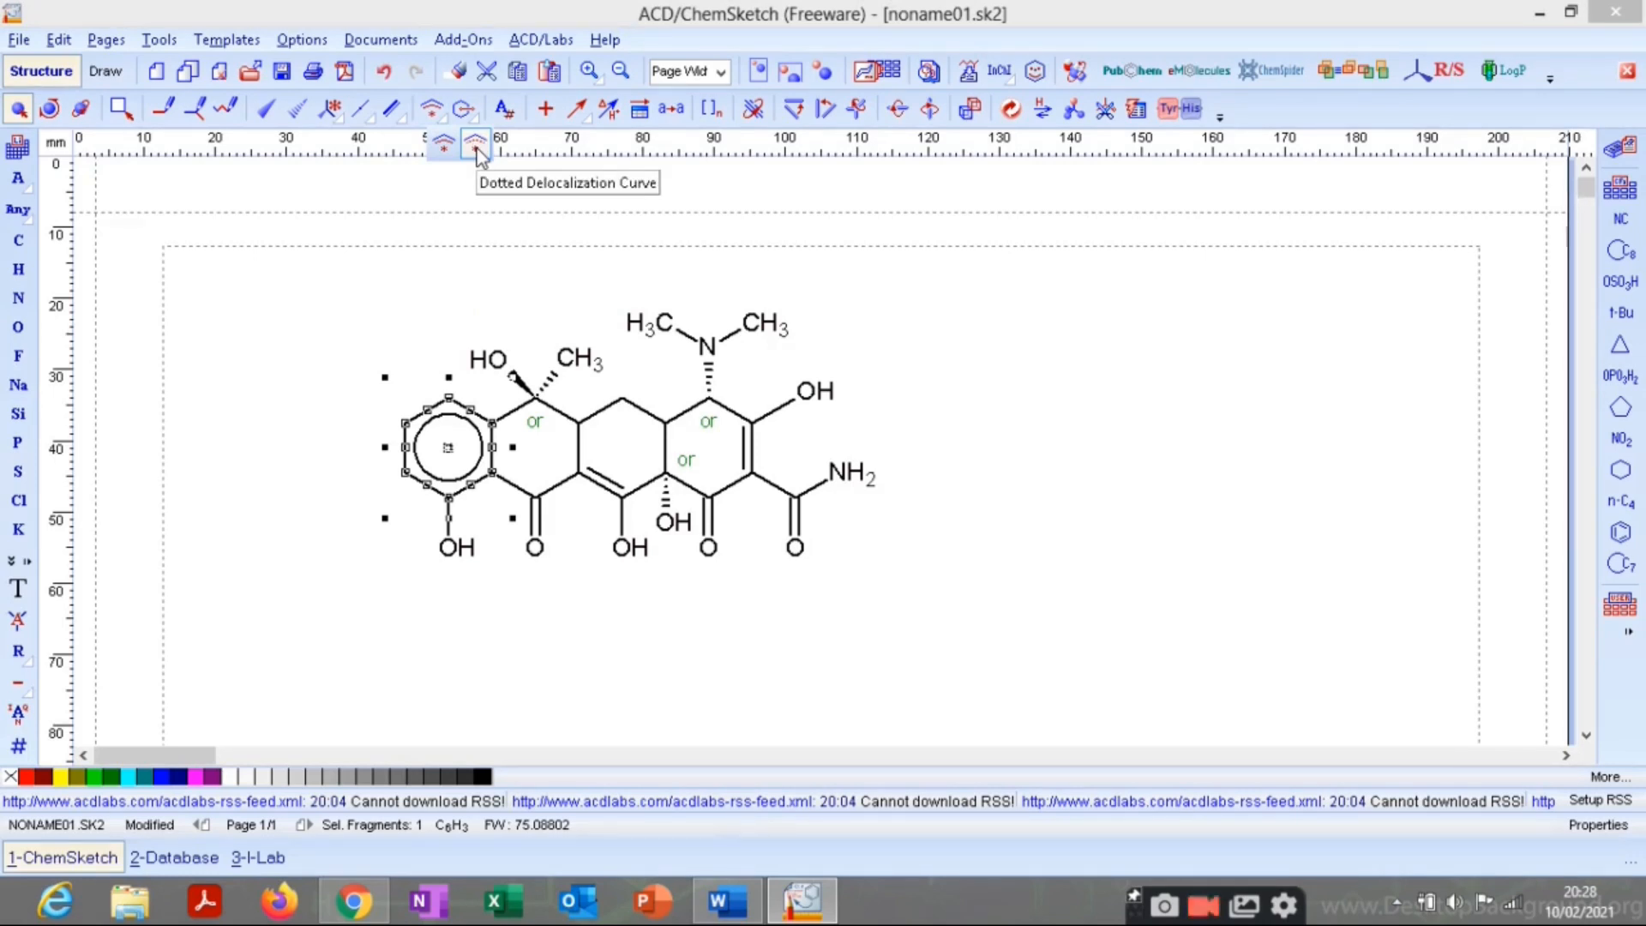
click(477, 150)
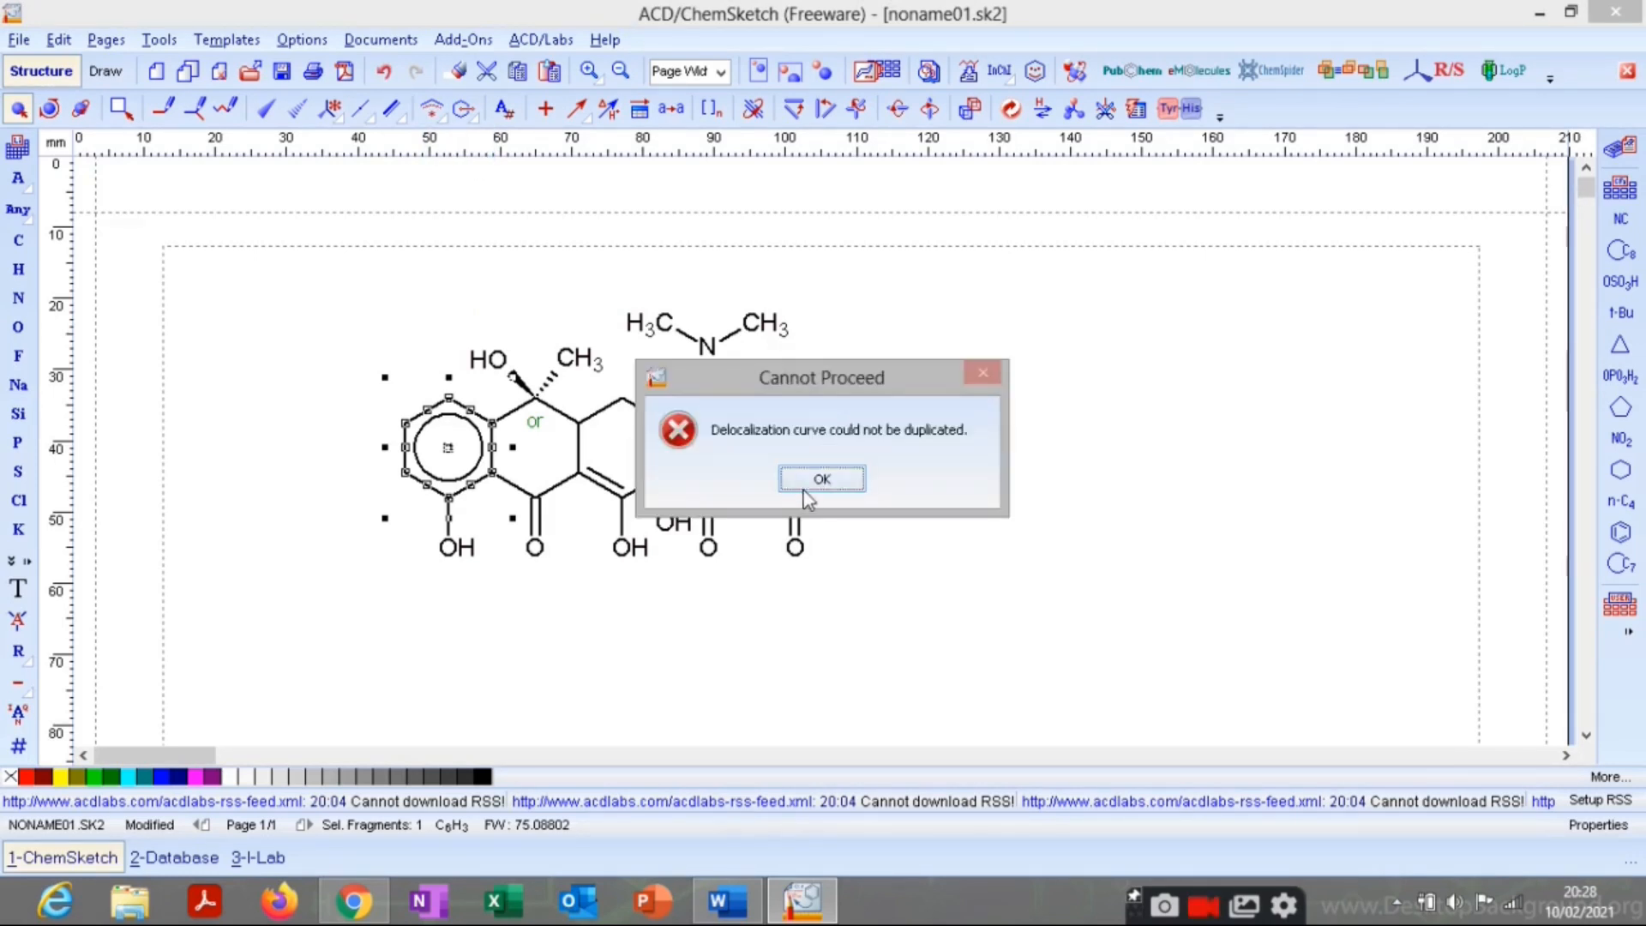
key(Return)
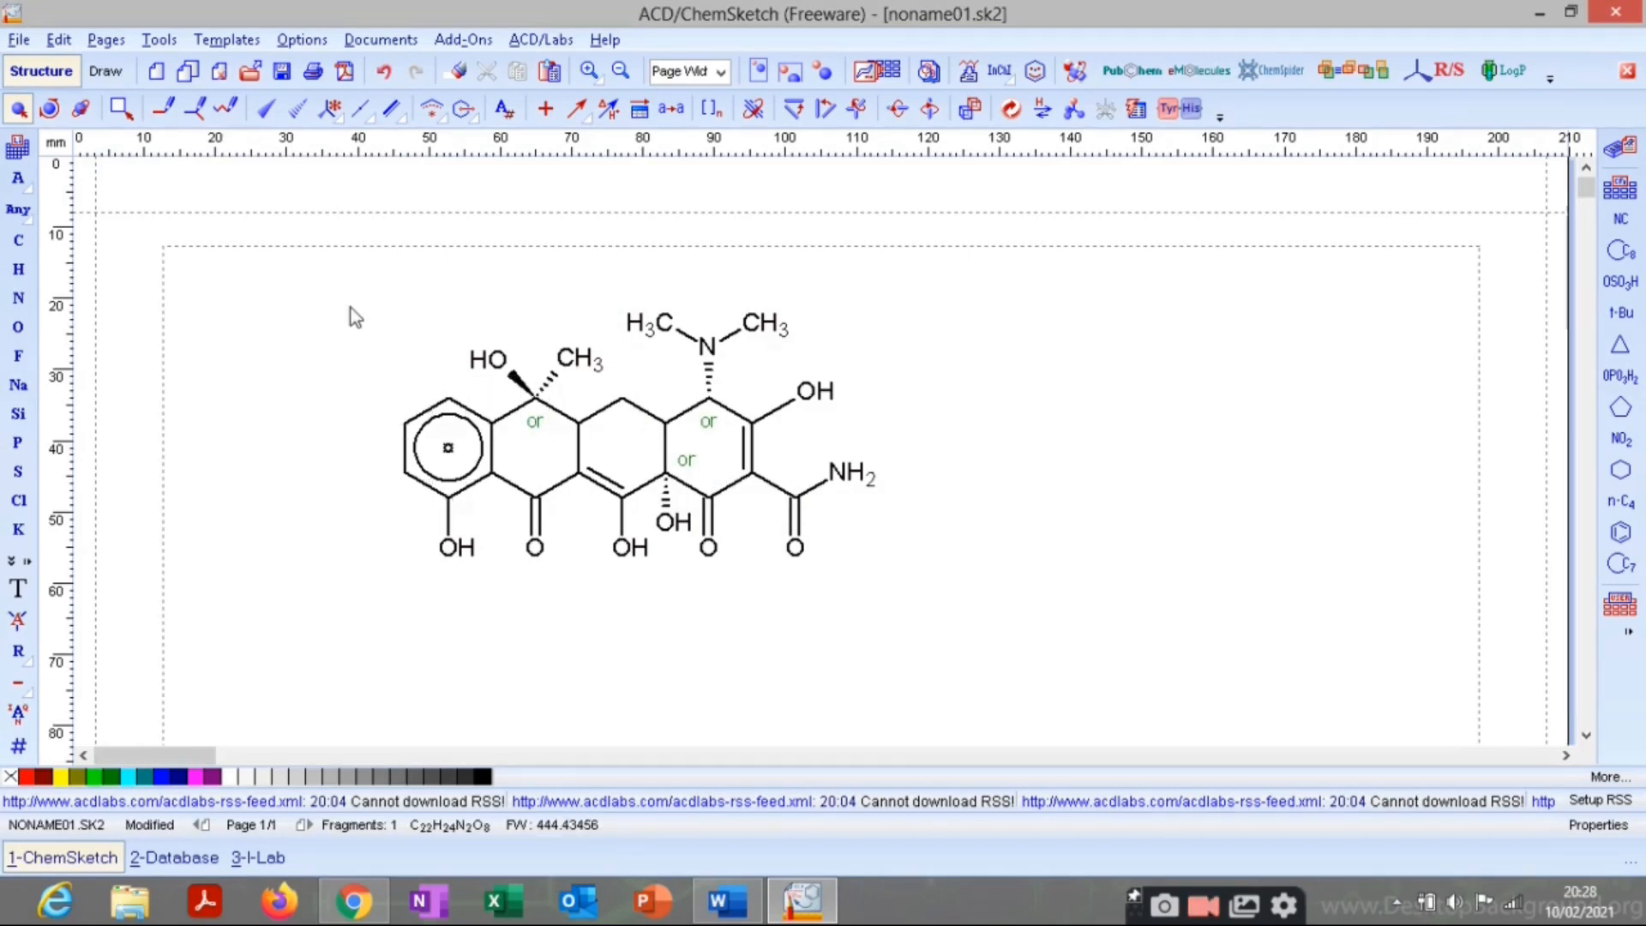
Undo the solid delocalization curve on the leftmost ring and apply a Dotted Delocalization Curve instead.
key(ctrl+z)
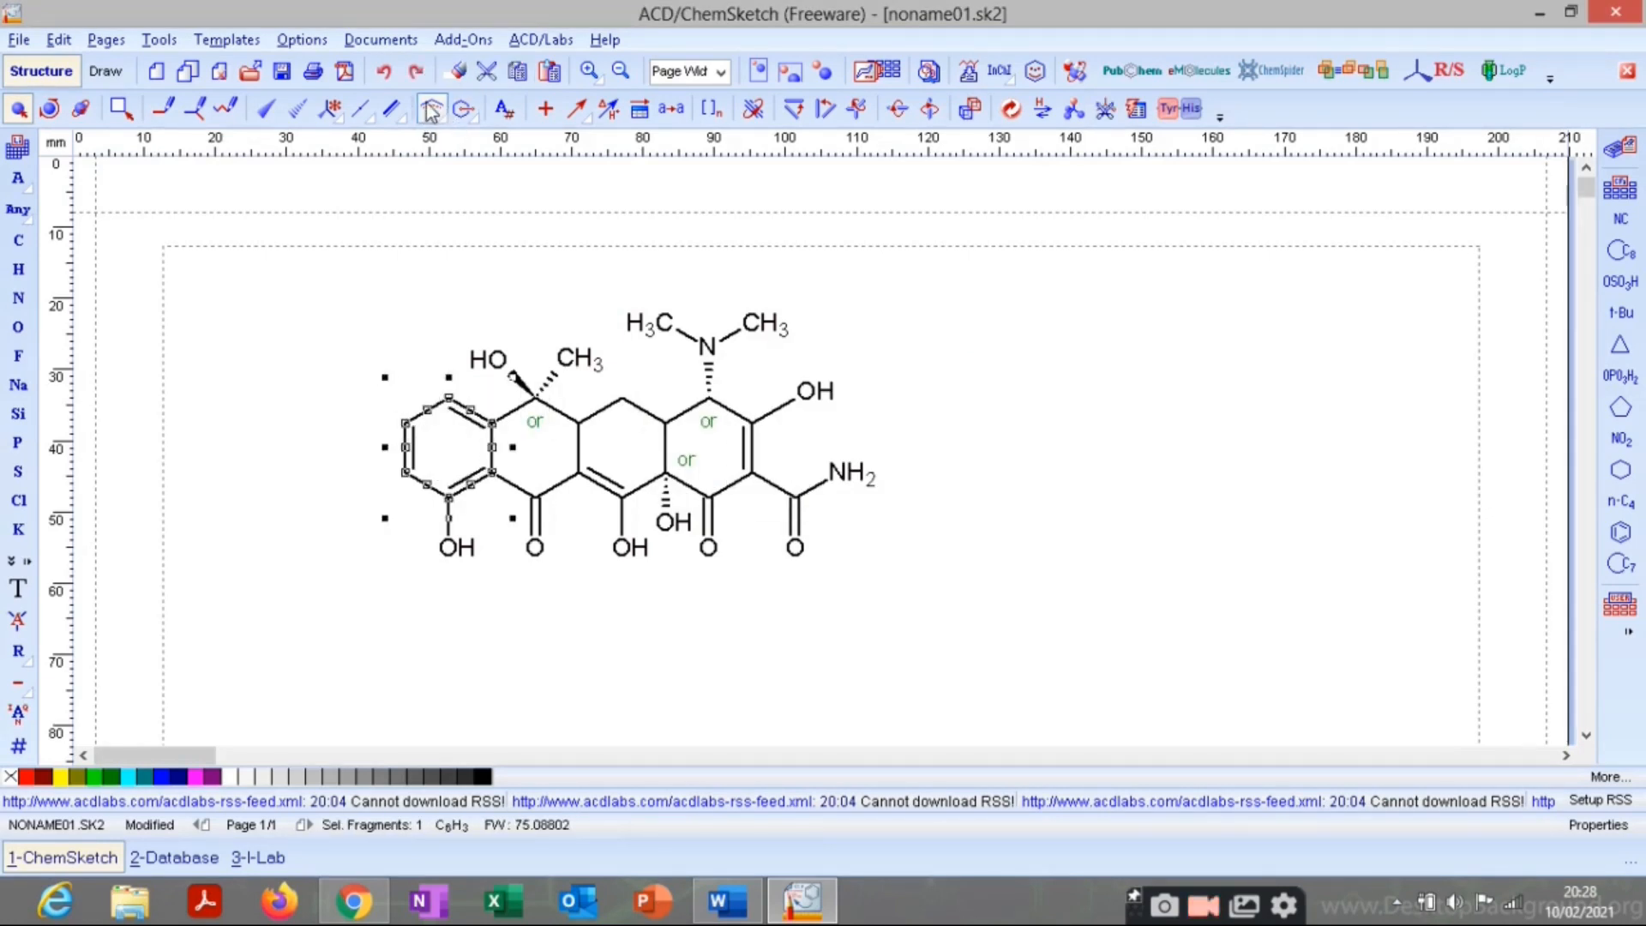
click(443, 122)
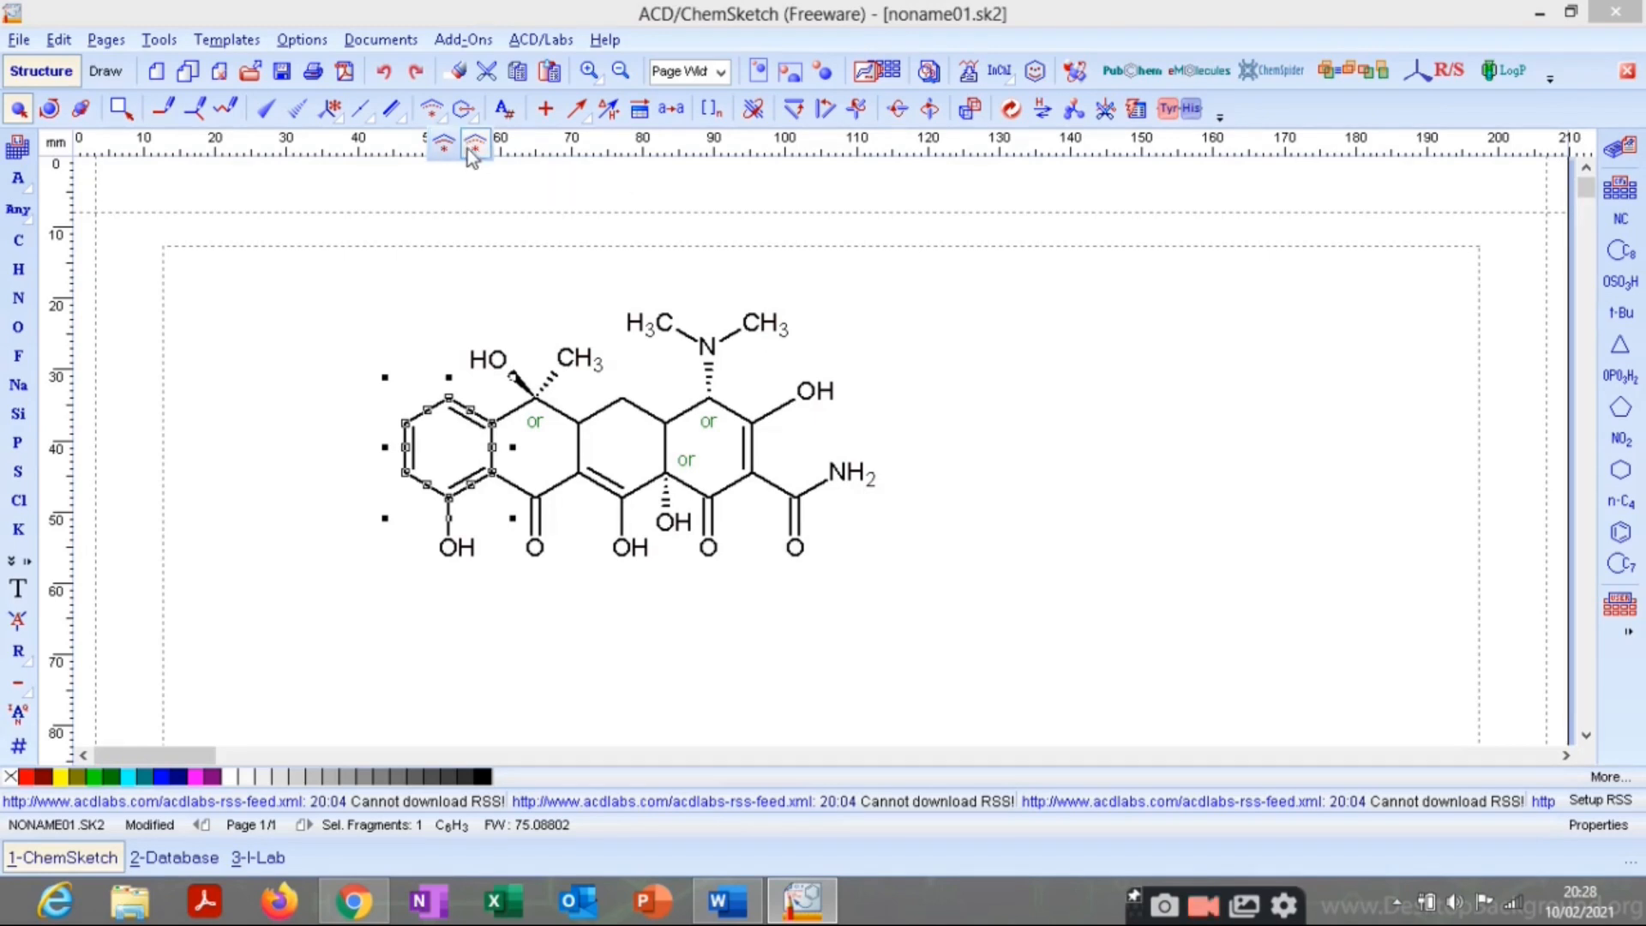
click(473, 147)
click(348, 389)
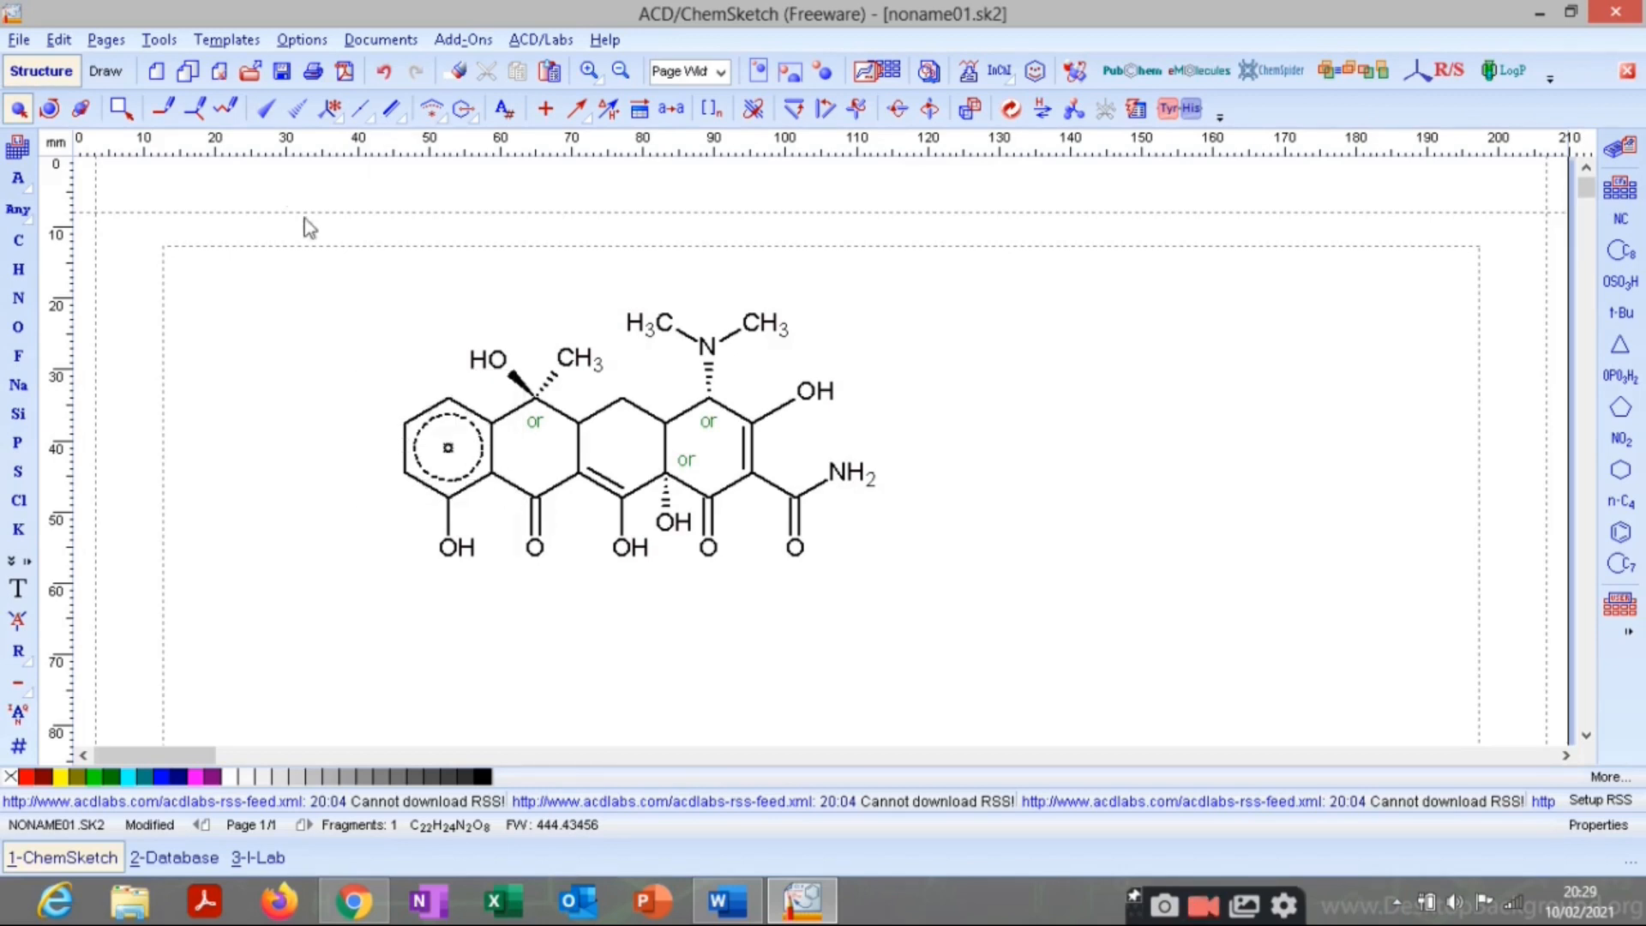
Undo the dotted delocalization curve, attach a variable-position Markush bond to the leftmost ring and replace its CH3 end with R.
key(ctrl+z)
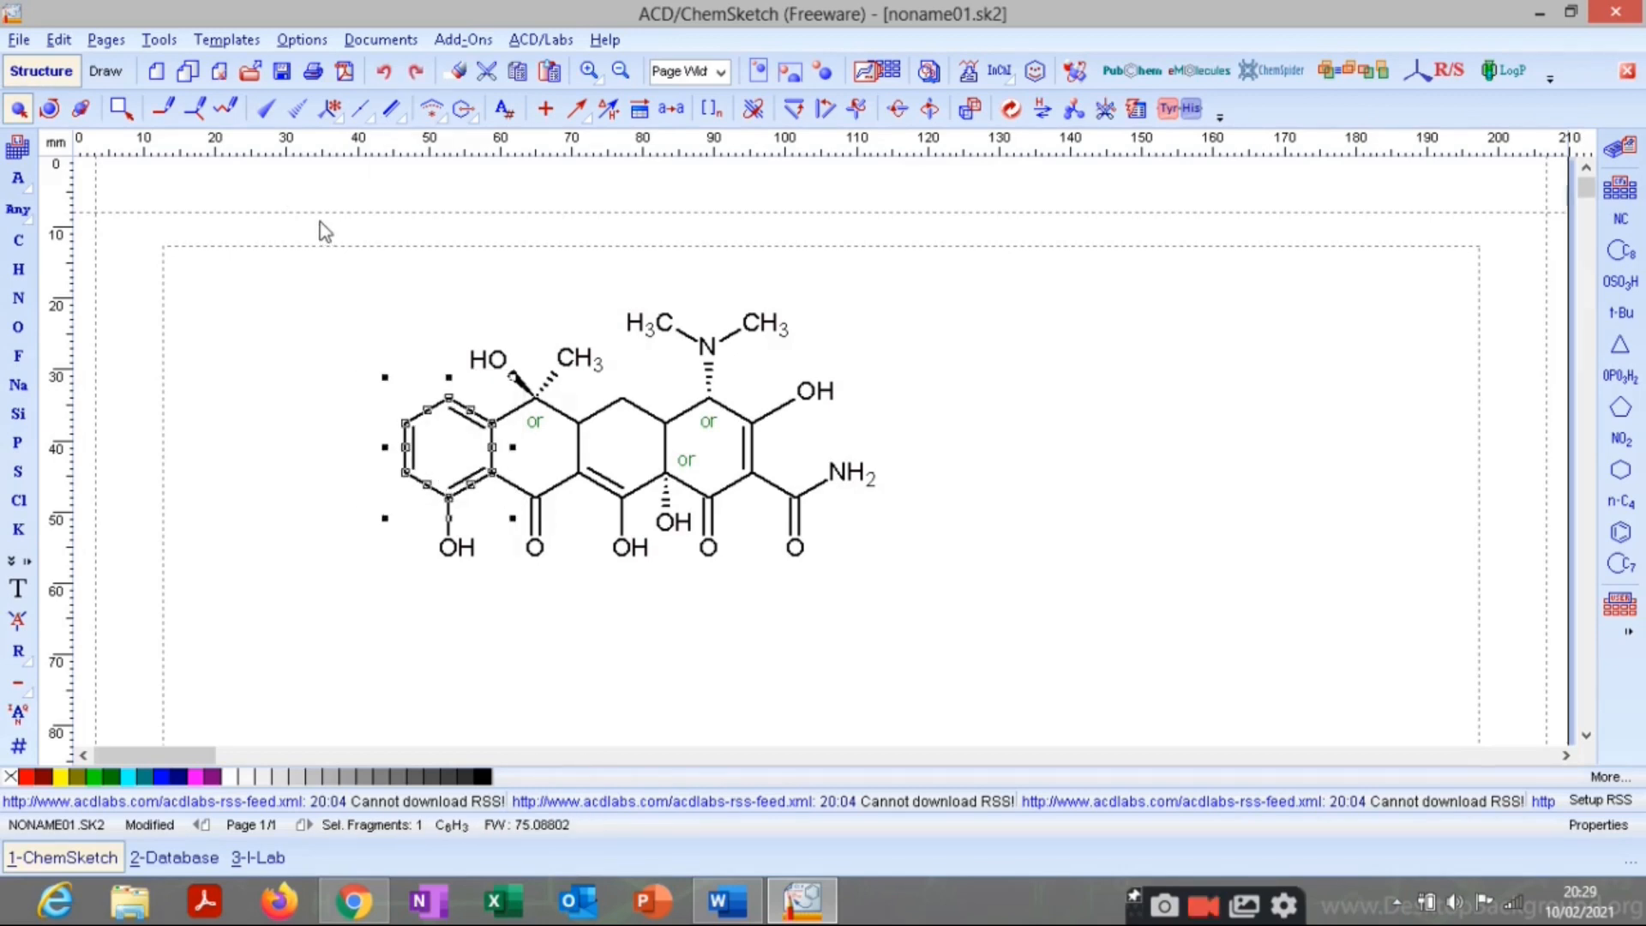
click(463, 109)
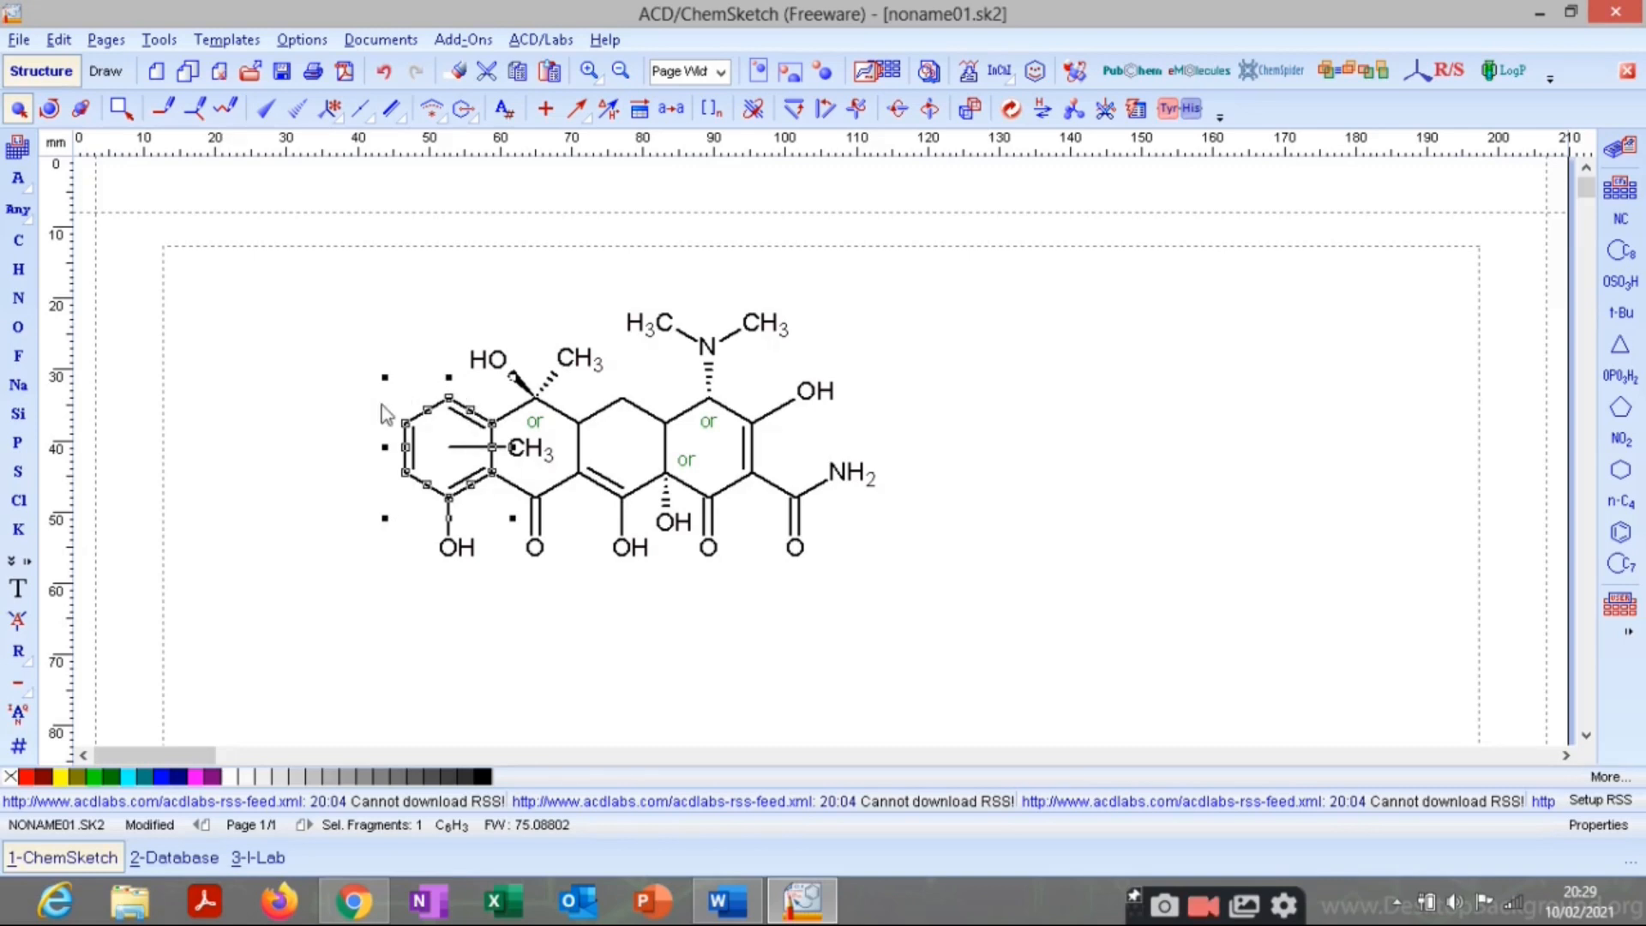
click(289, 471)
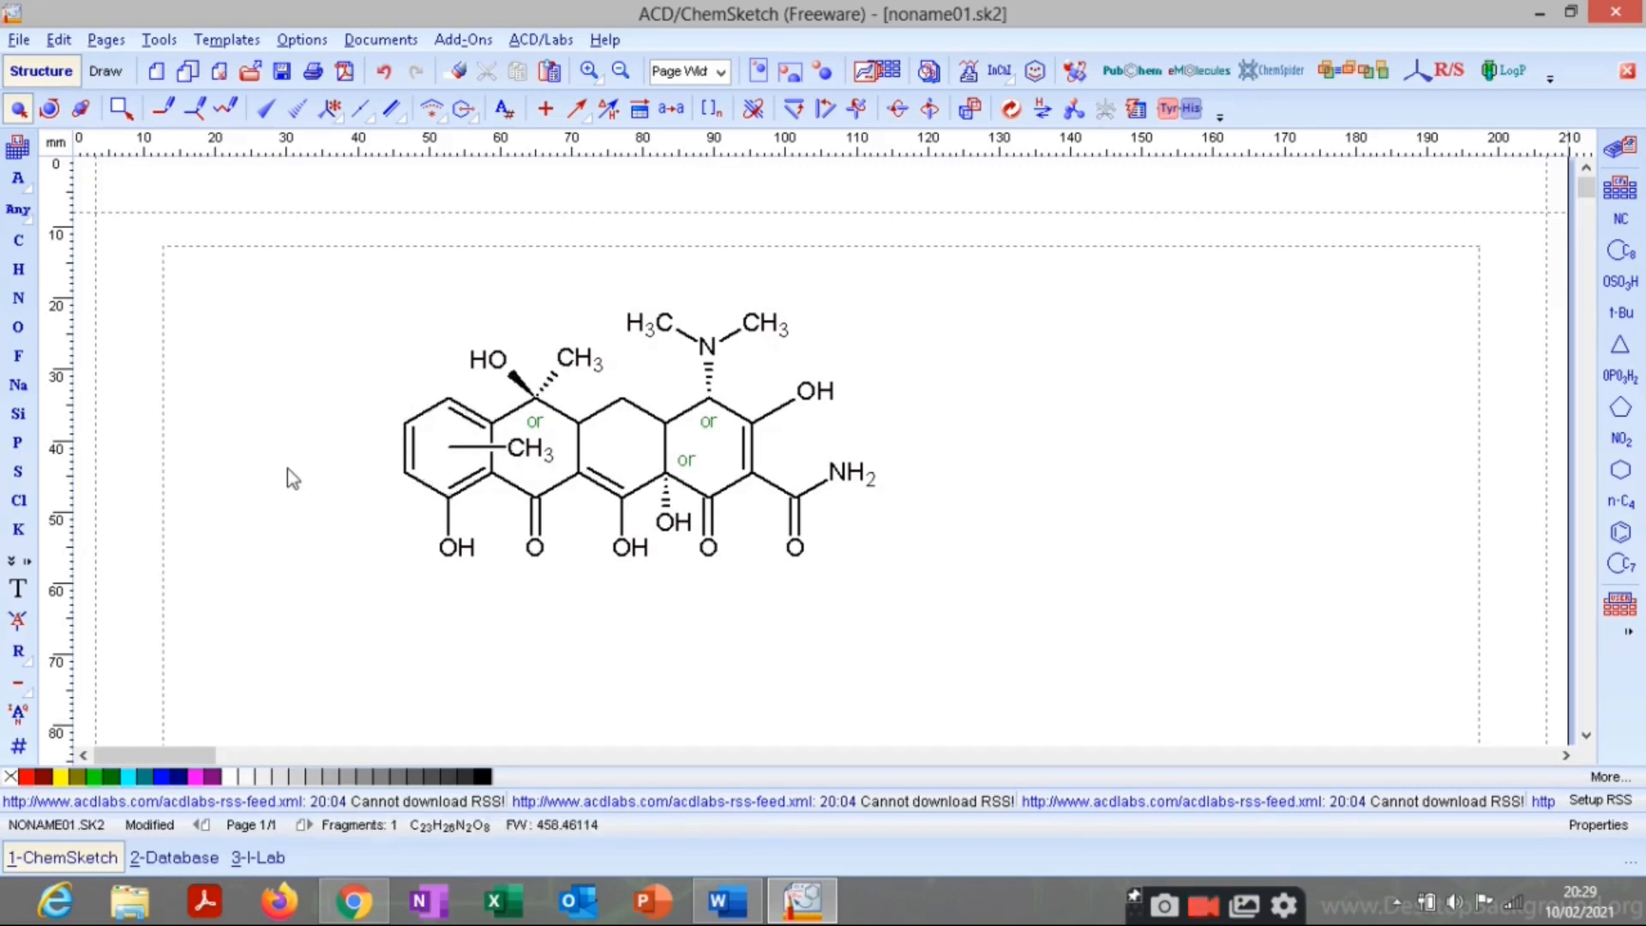
click(19, 653)
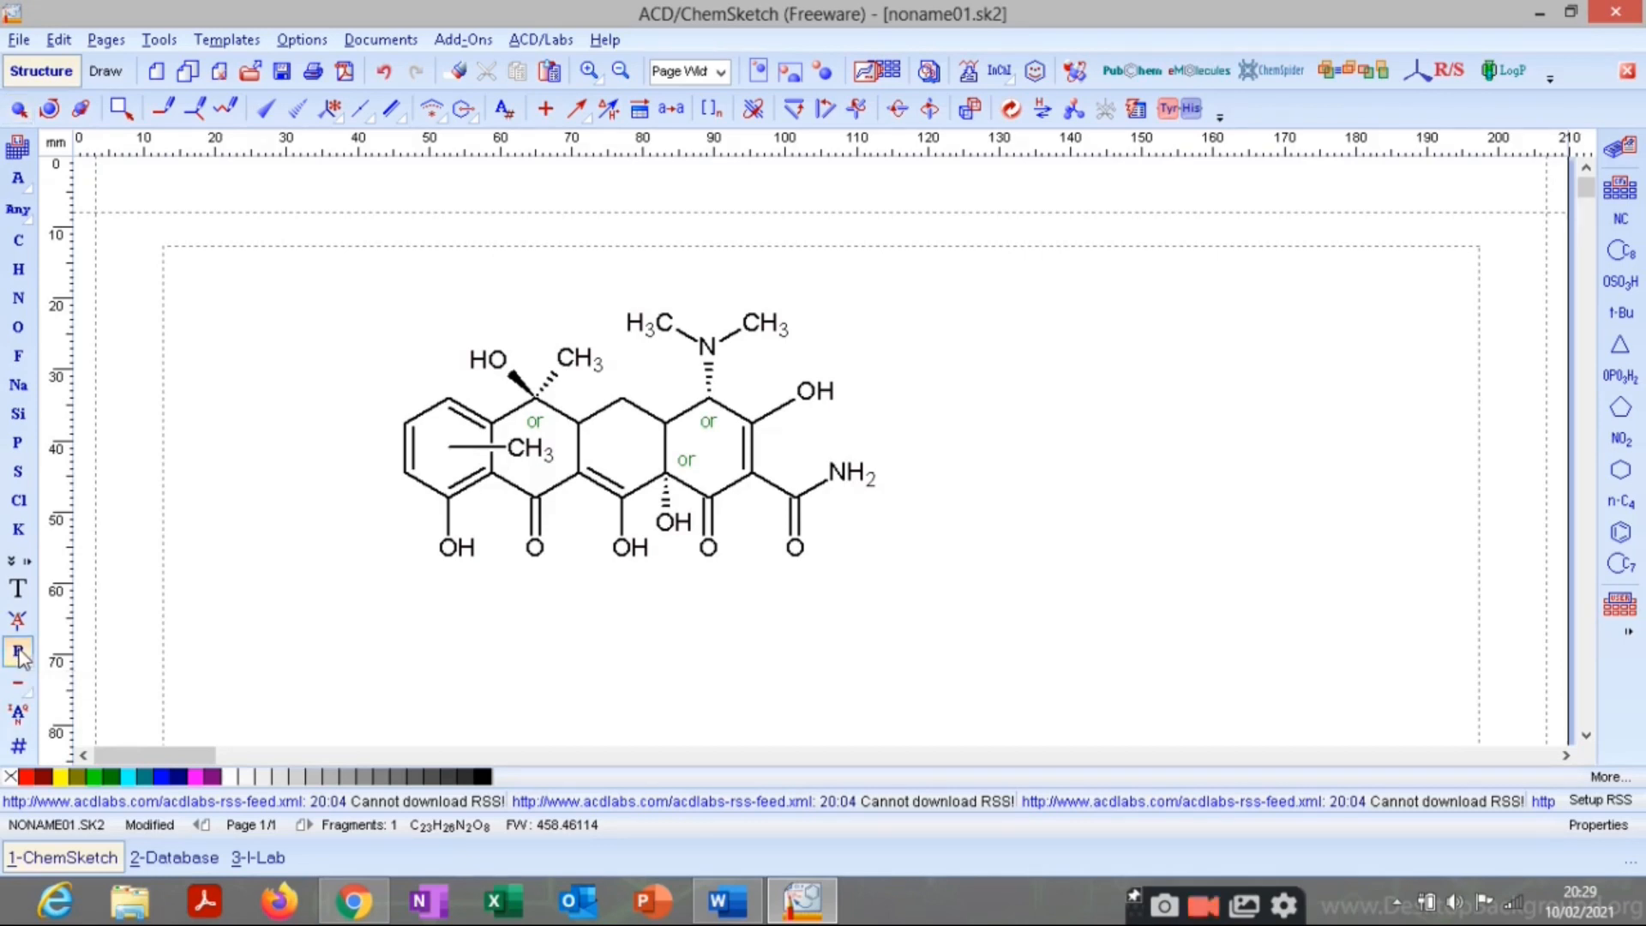
click(532, 462)
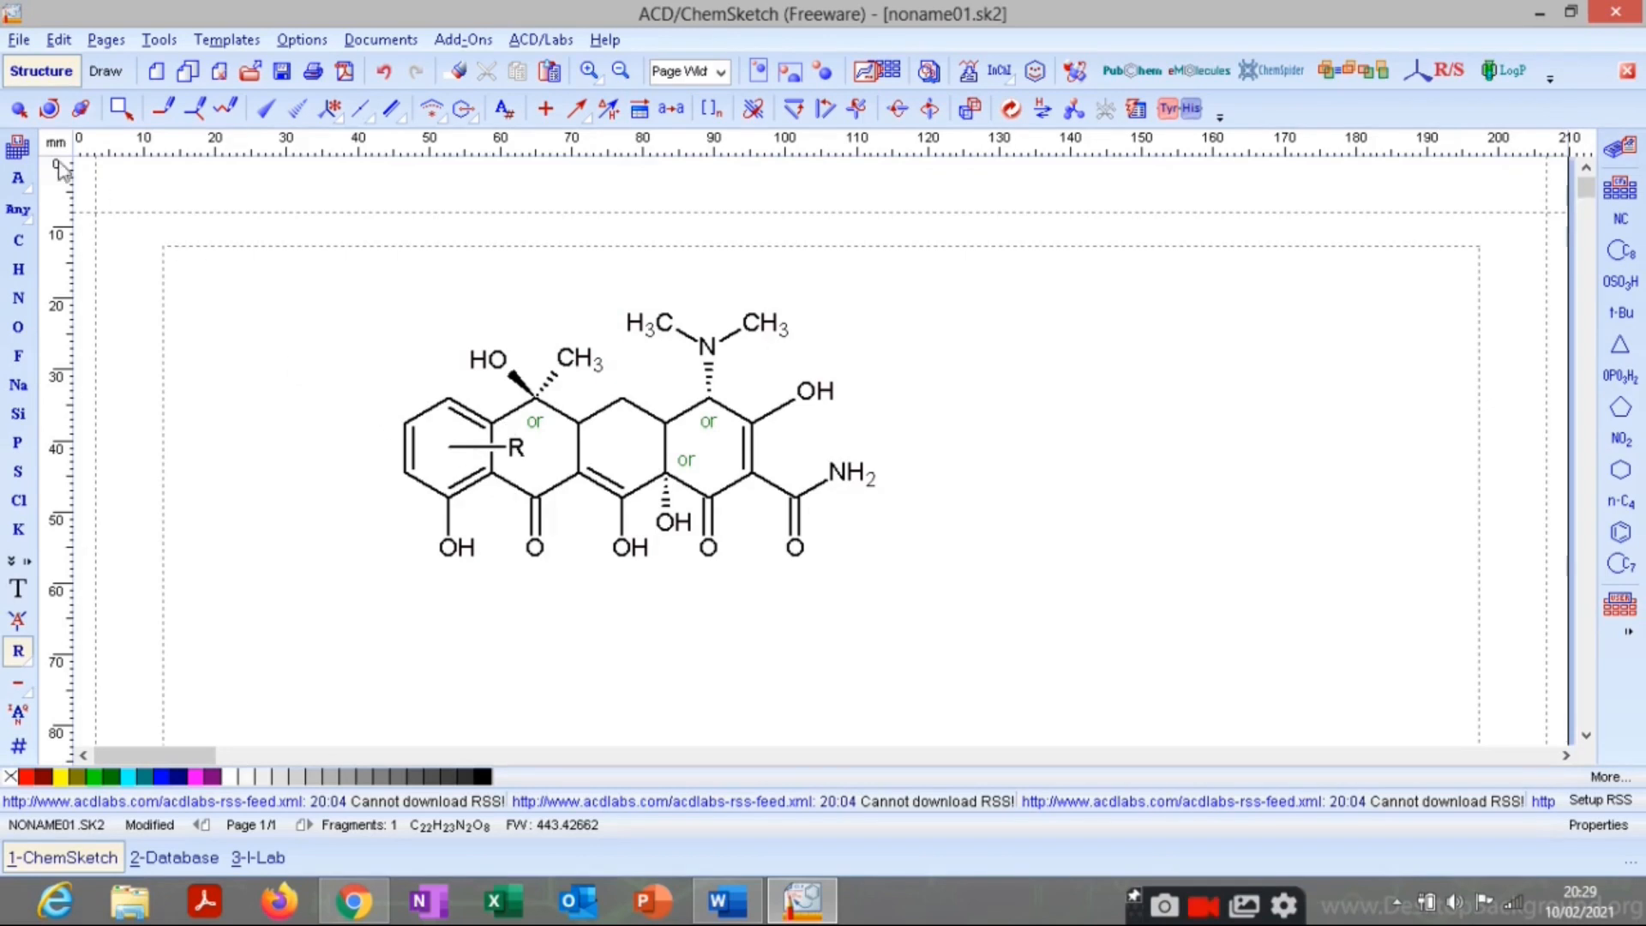
Select the R substituent on the leftmost ring and delete it together with its variable-position bond.
click(18, 109)
click(527, 450)
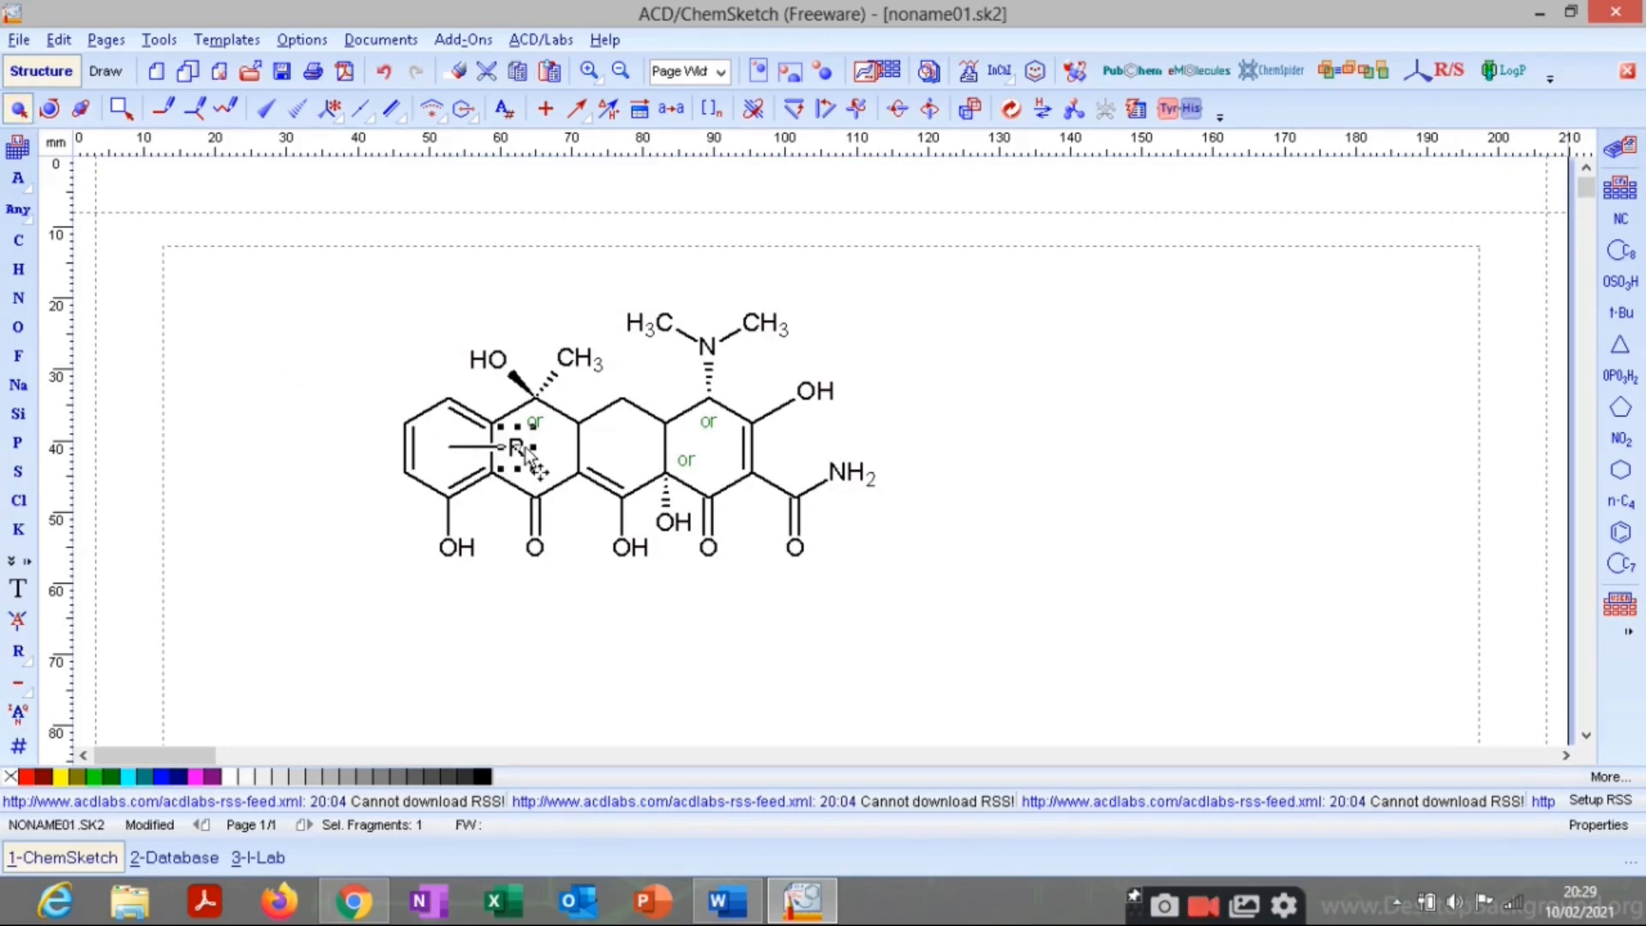
key(Delete)
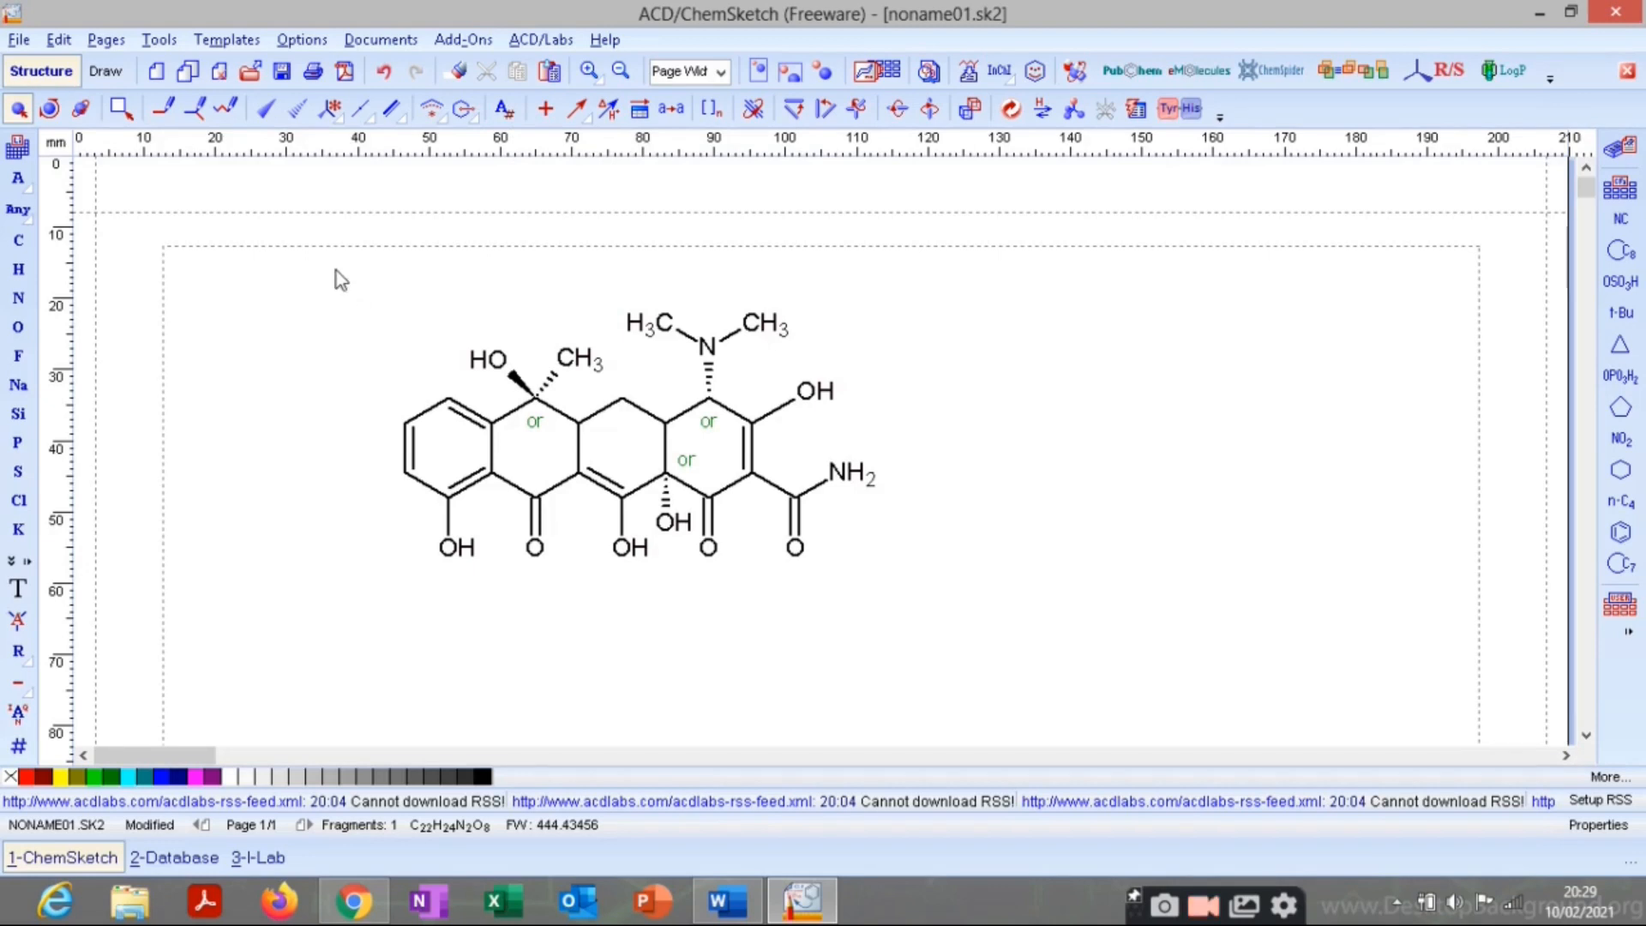
Select the whole tetracycline structure, number its atoms automatically and undo the numbering.
drag(335, 270, 1015, 663)
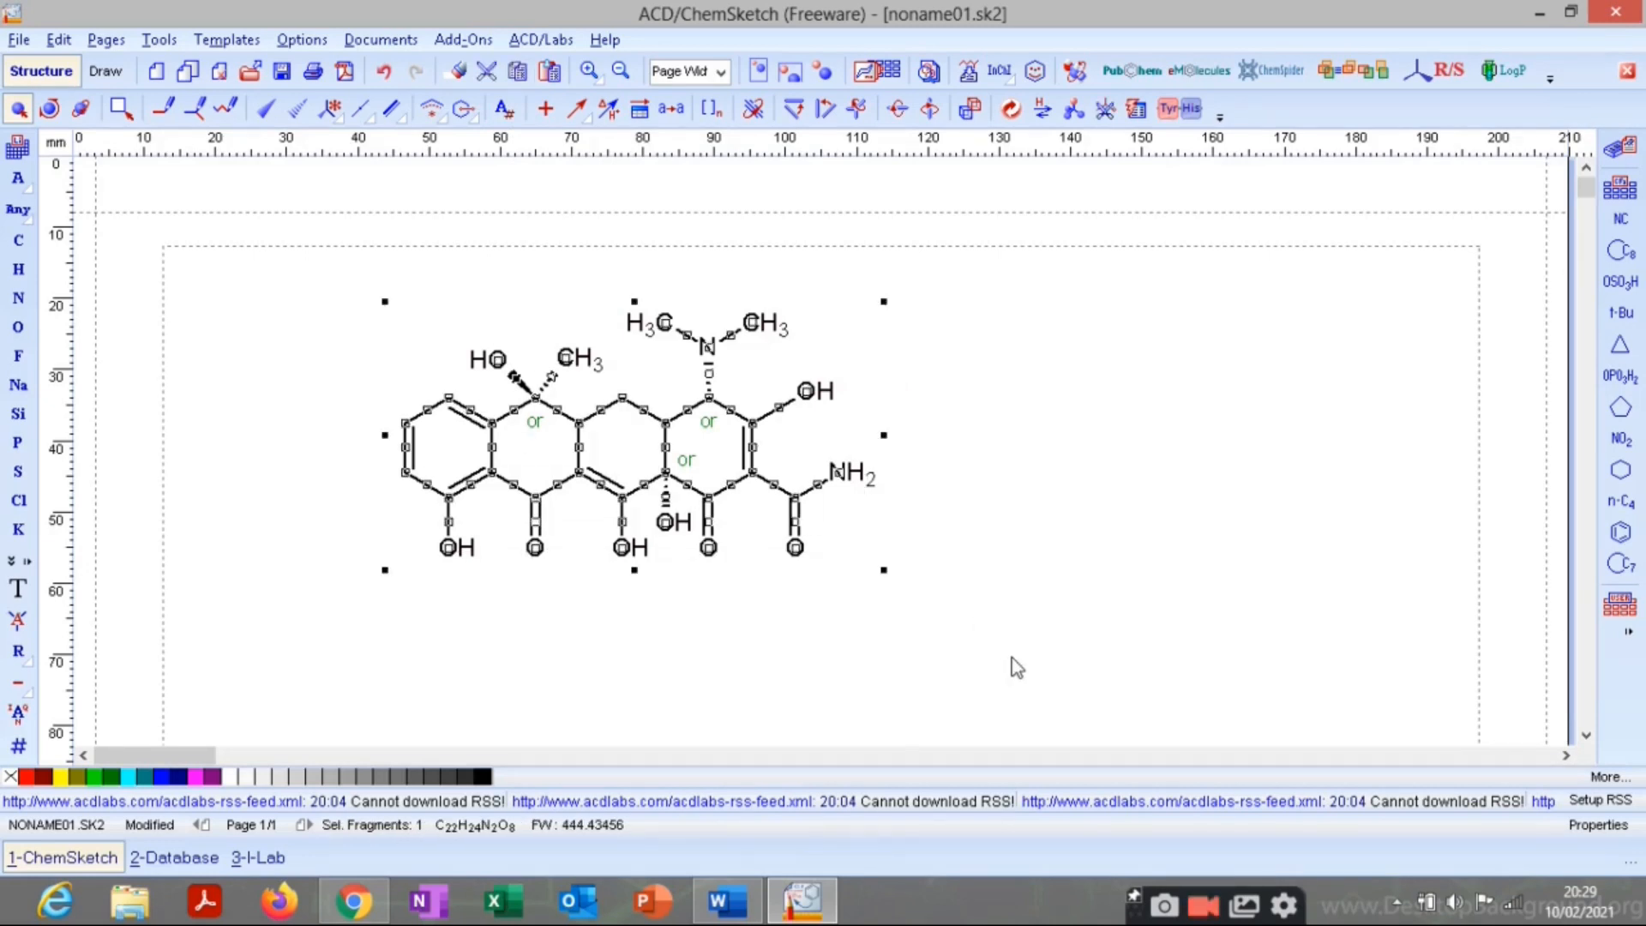
click(506, 110)
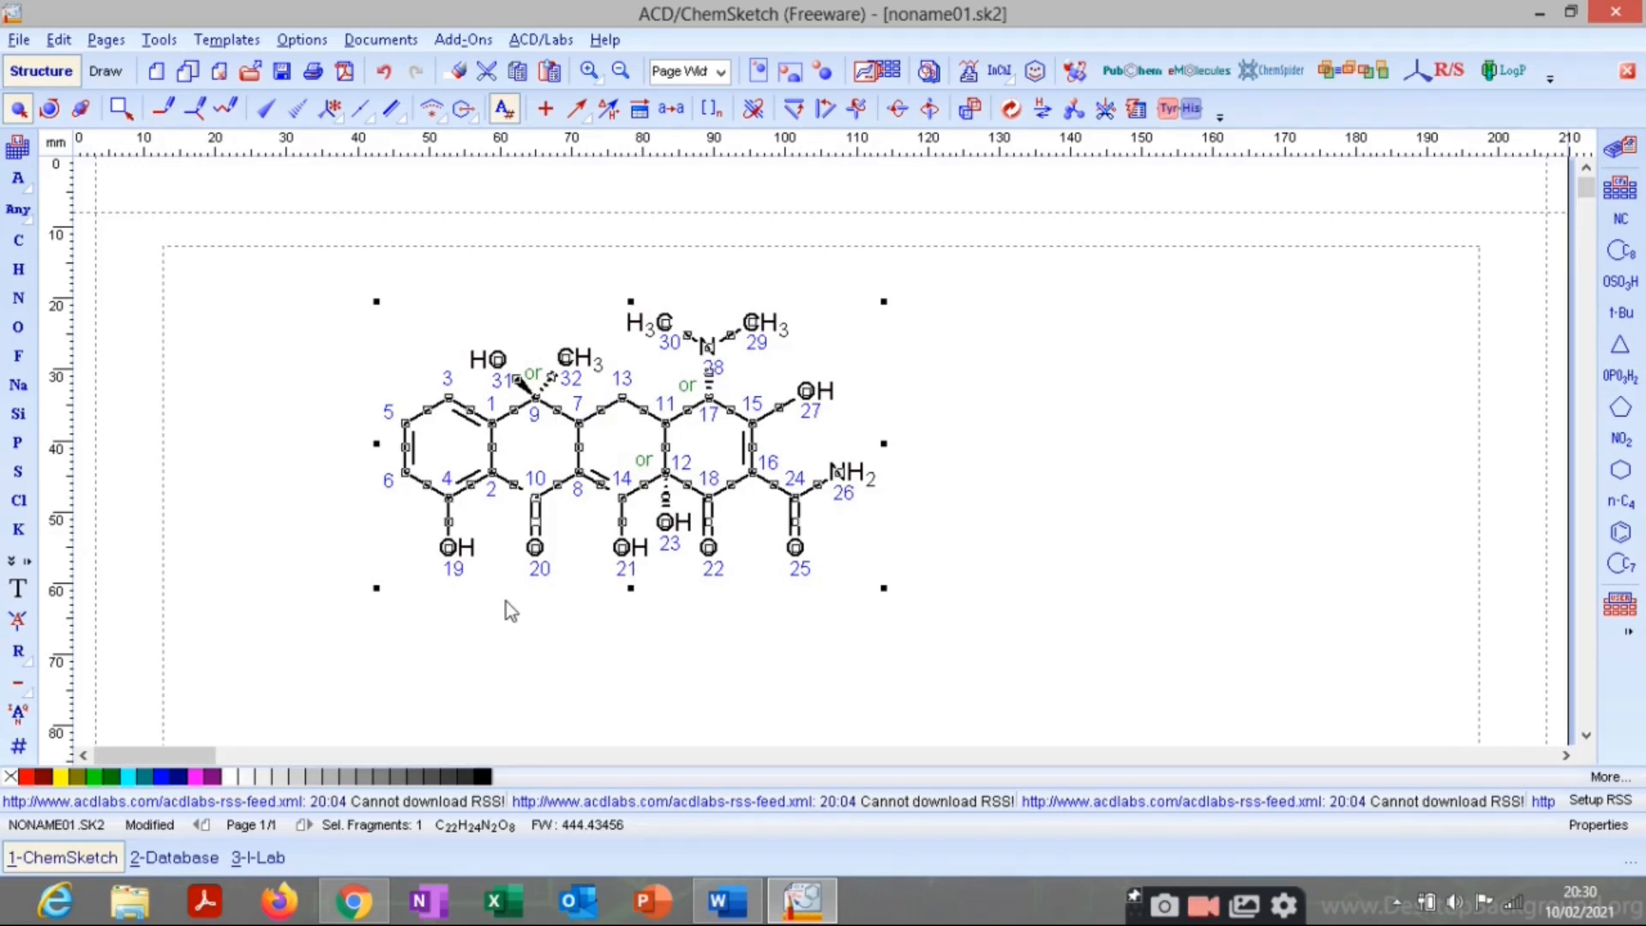
key(ctrl+z)
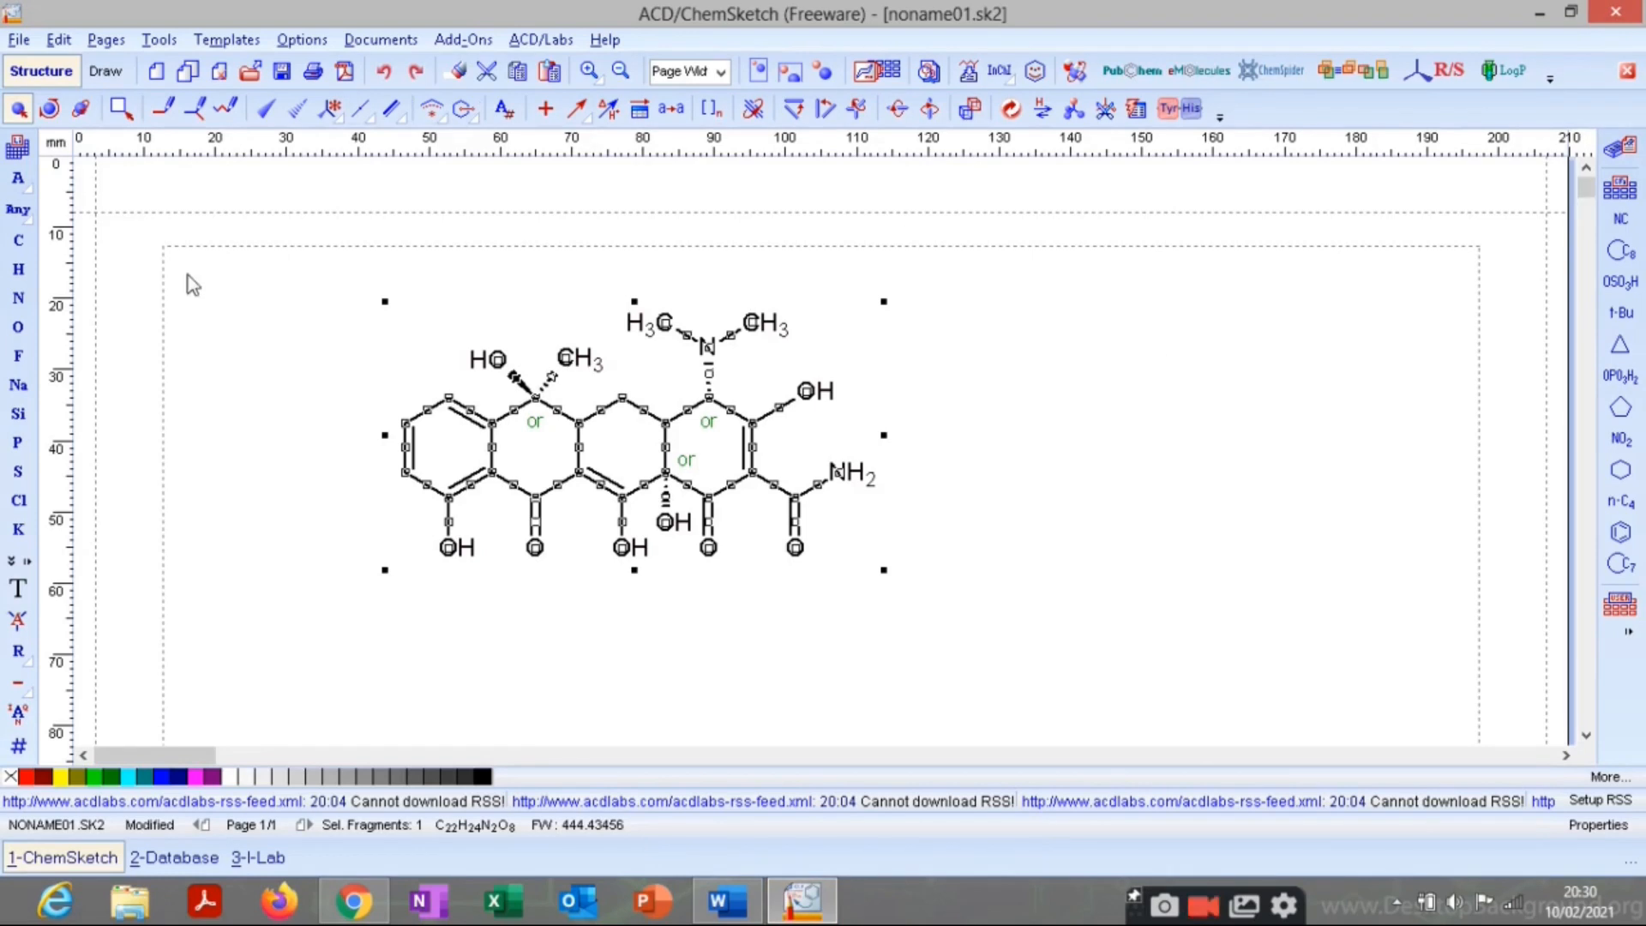
Add a new blank page to the document and delete that page again.
scroll(935, 487, down, 15)
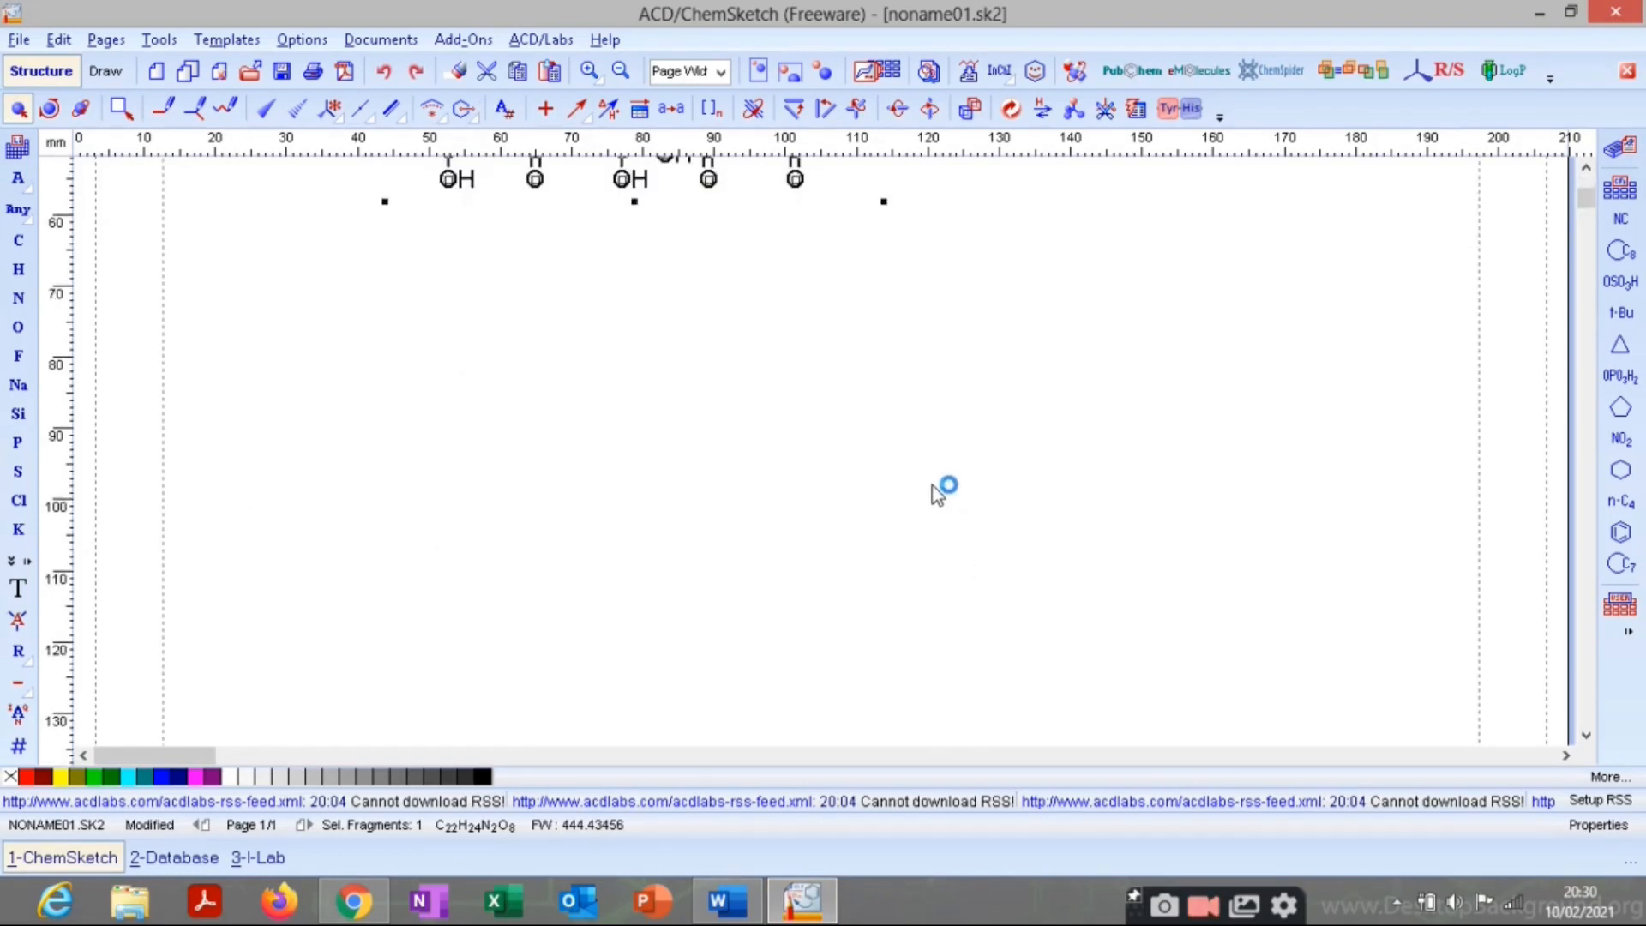
scroll(941, 497, up, 15)
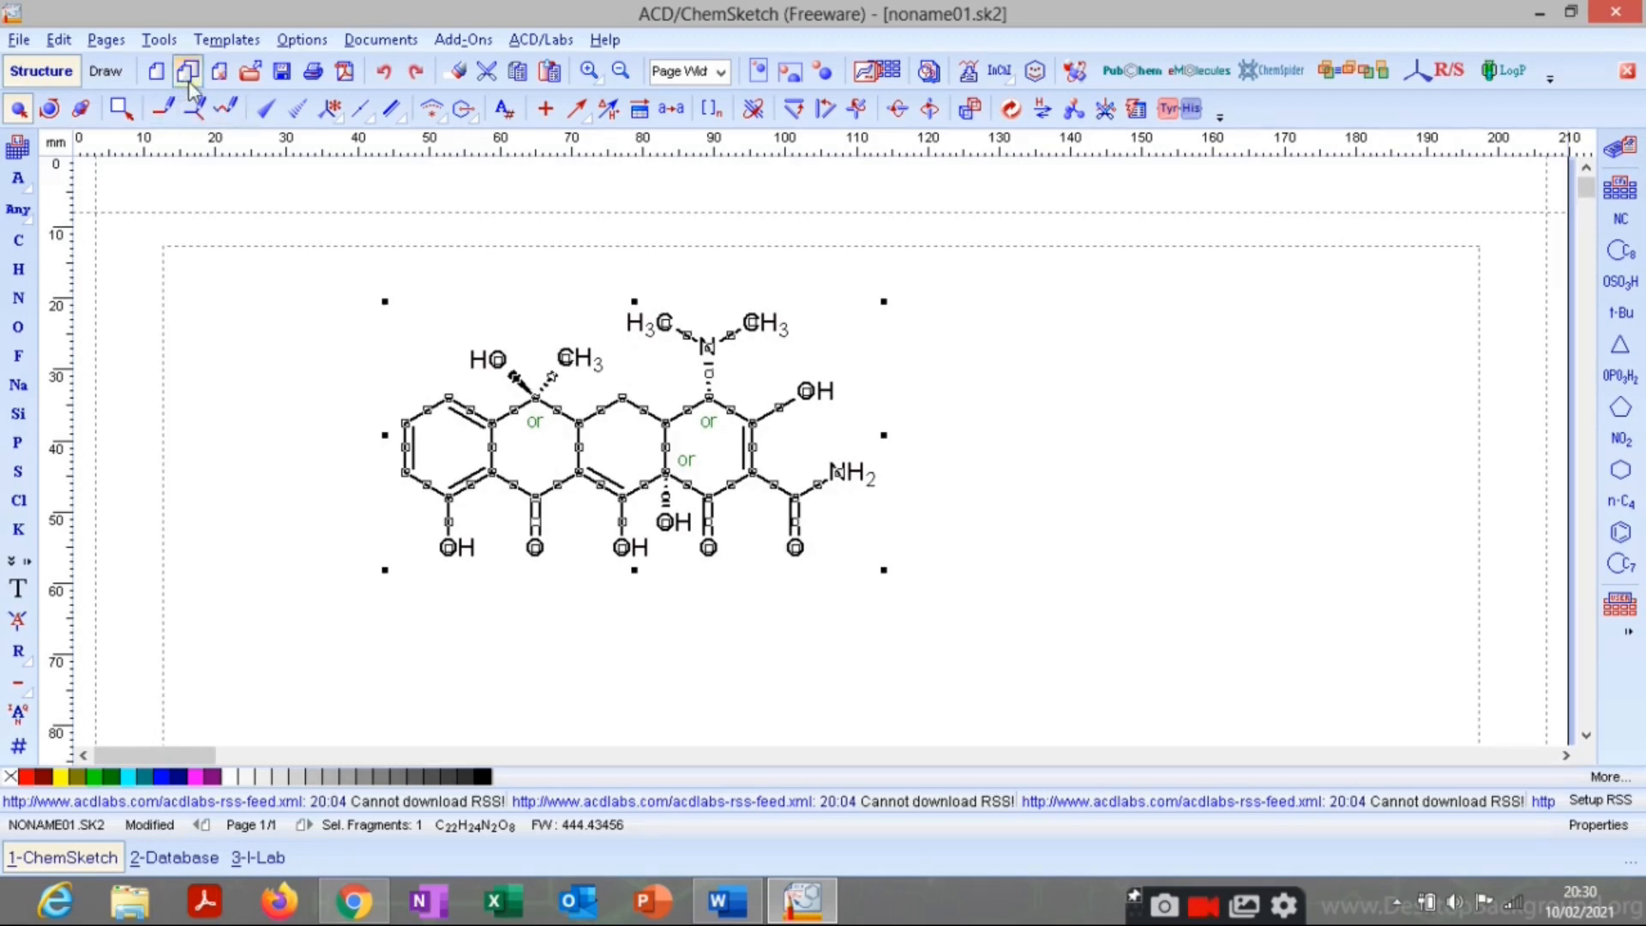
click(186, 74)
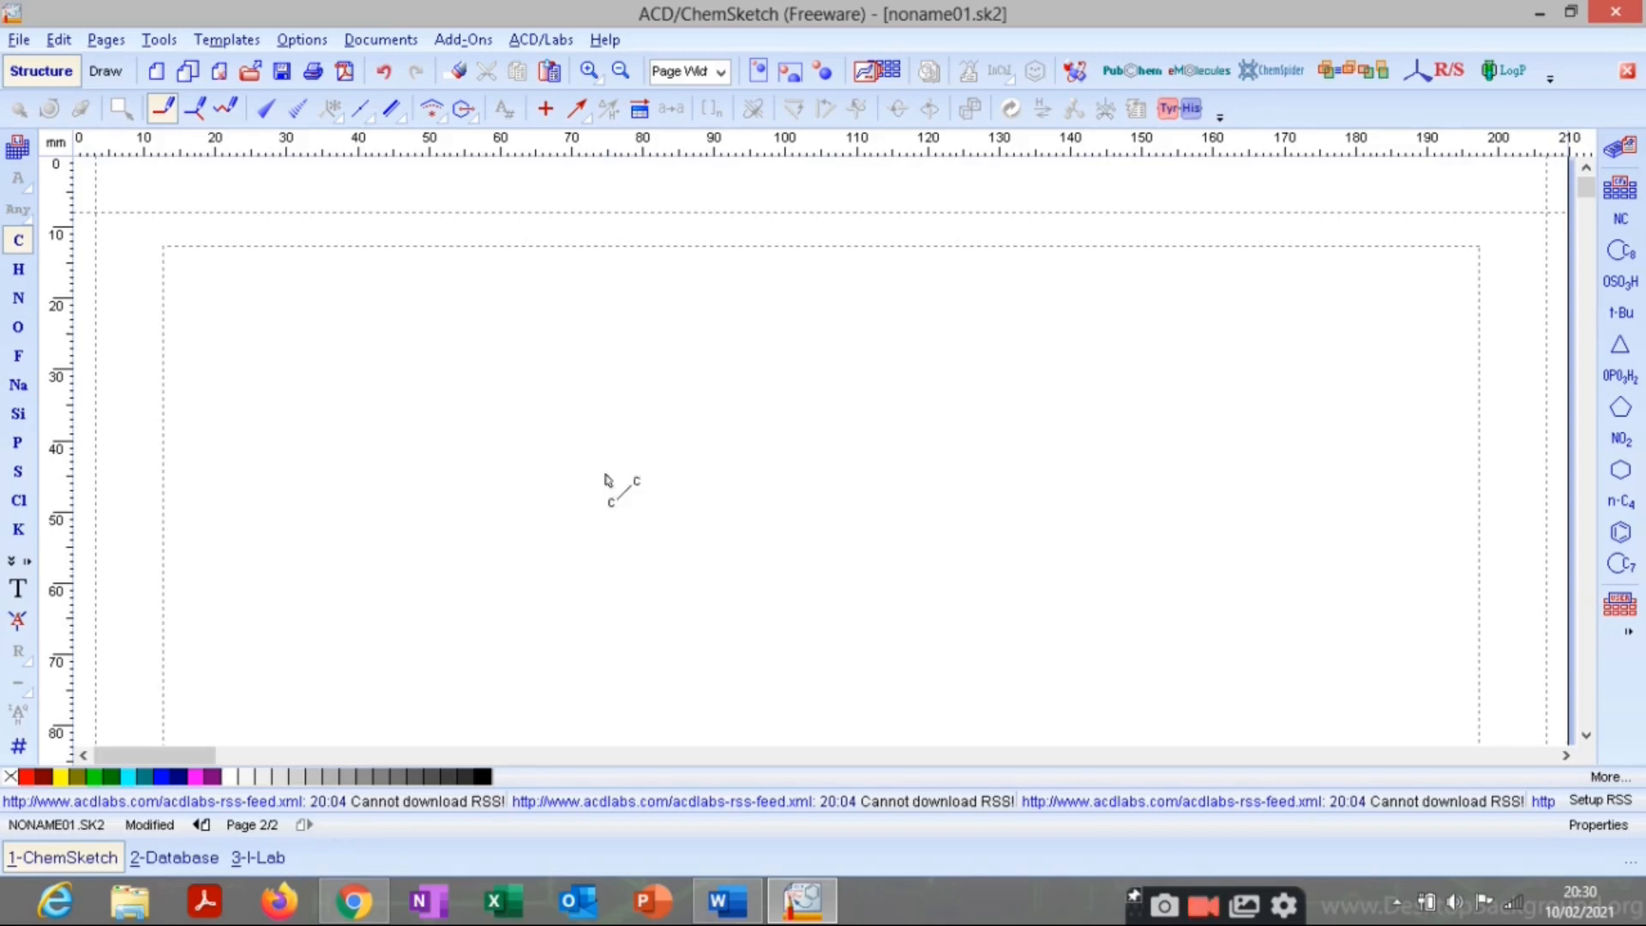
click(222, 74)
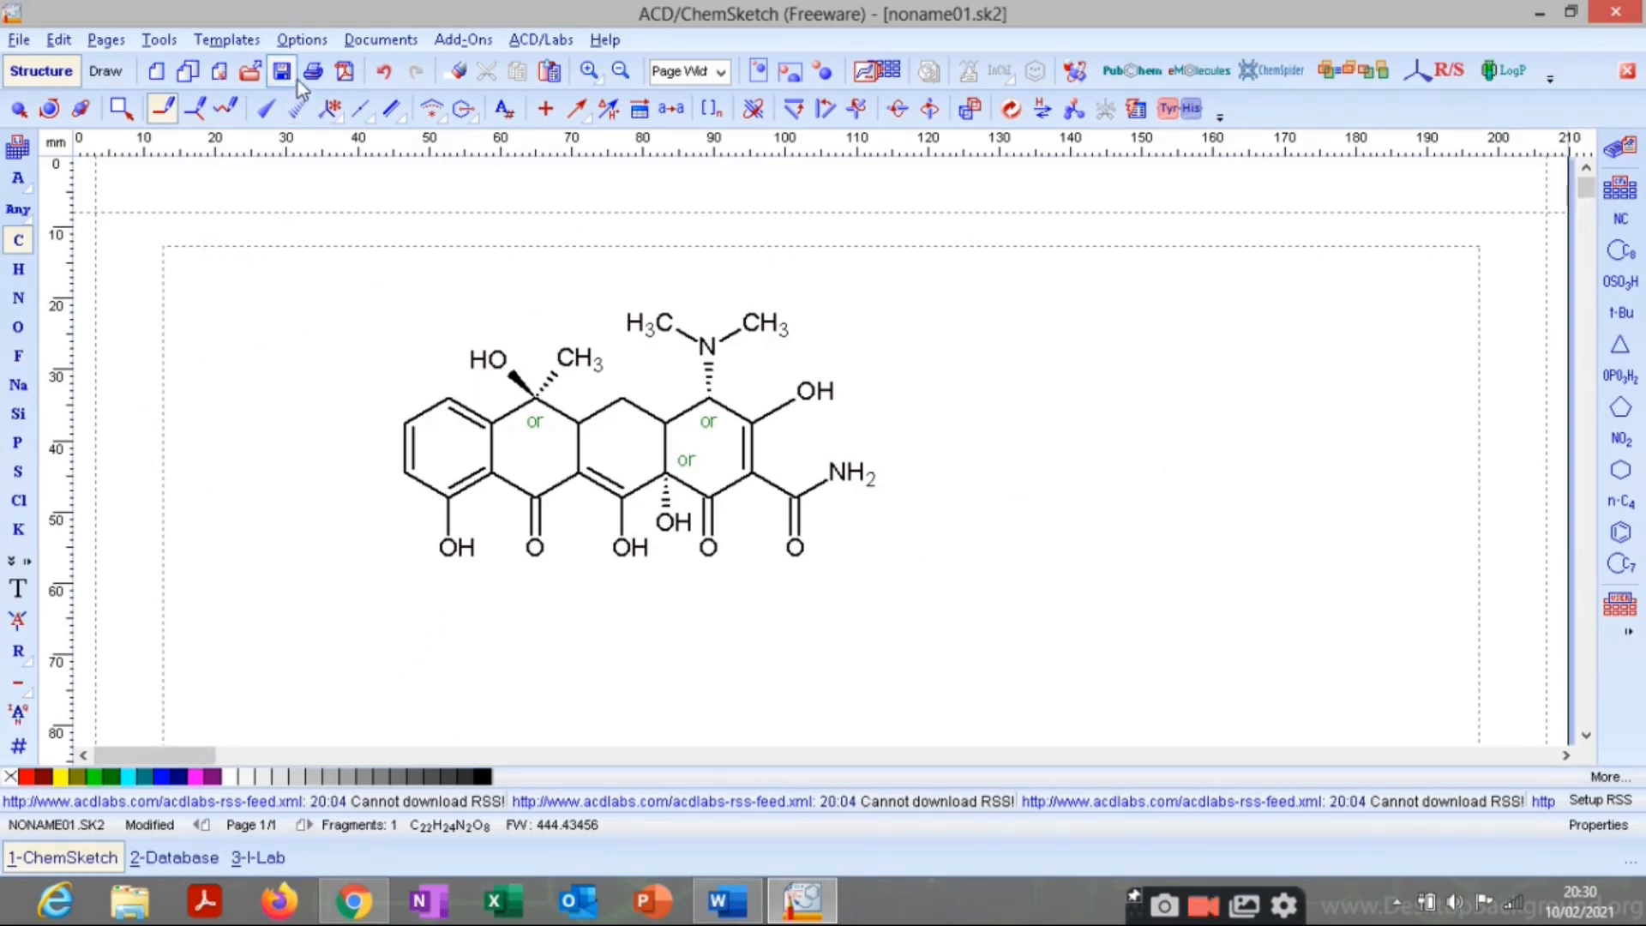
Examine the file types supported for opening documents, without opening a file.
click(252, 72)
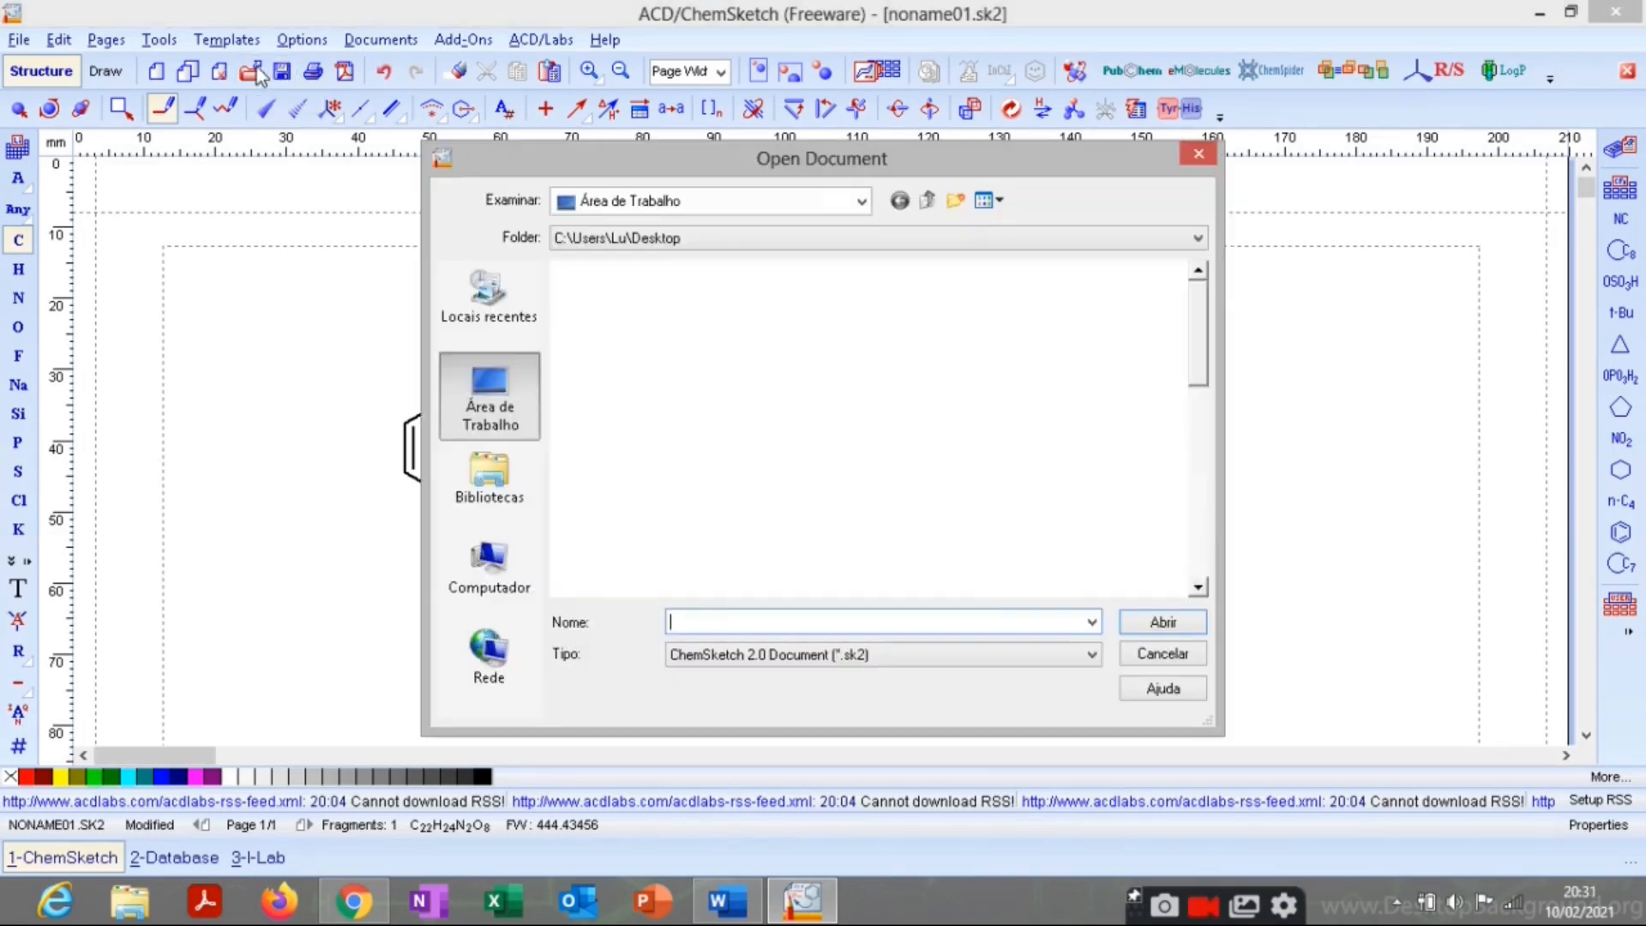
click(905, 655)
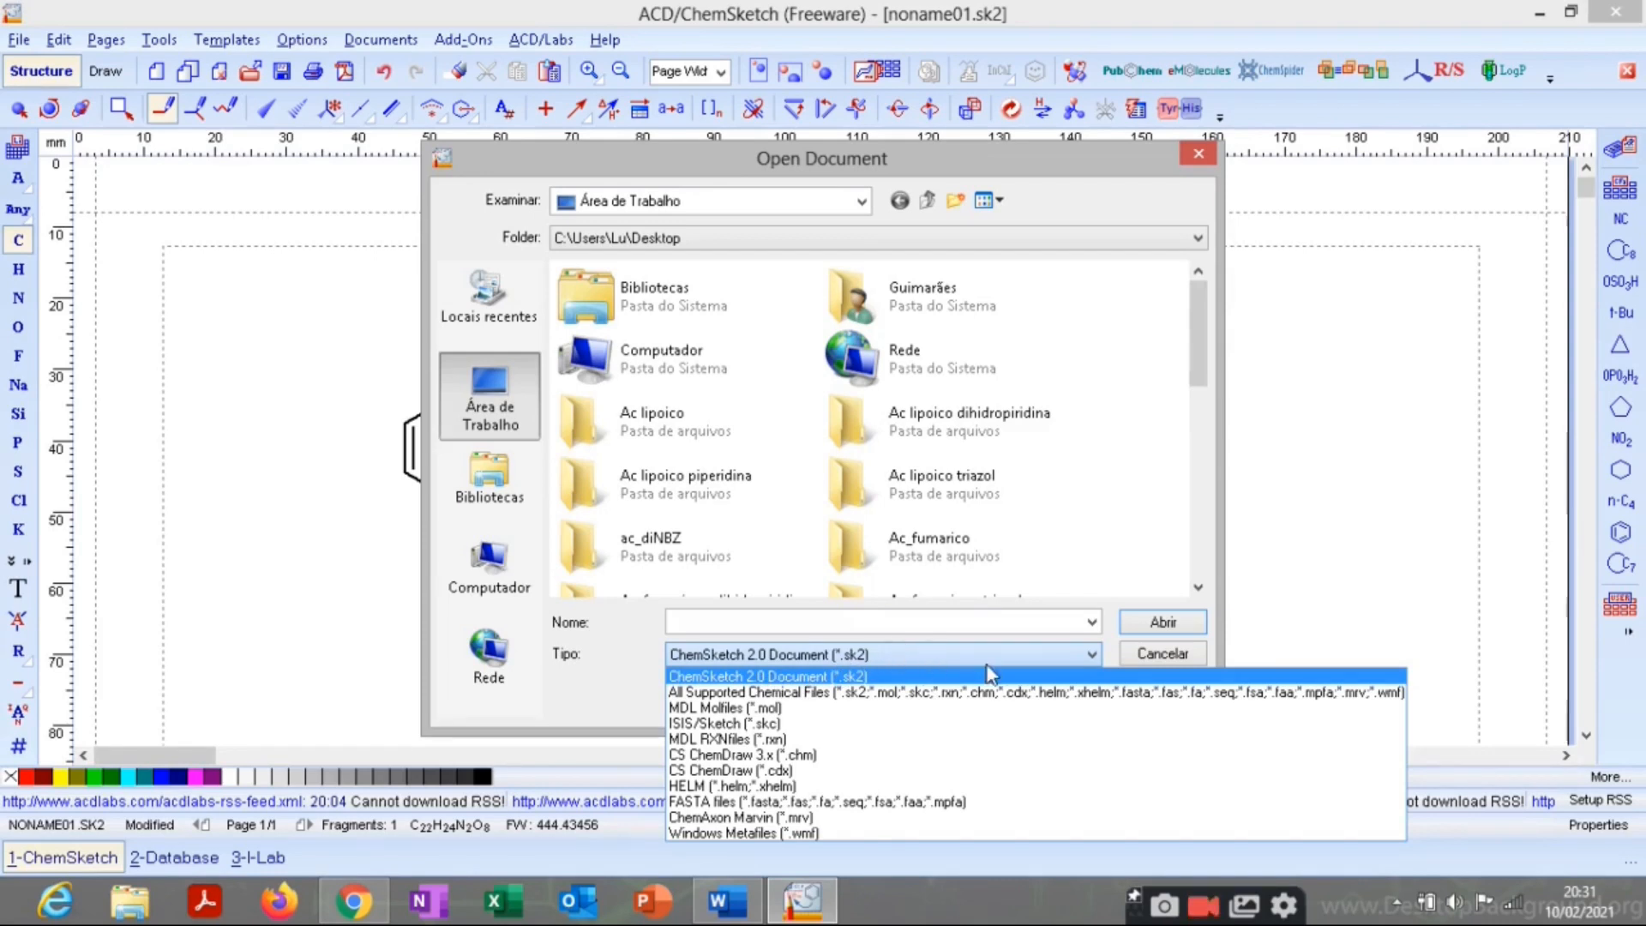
click(1197, 341)
mouse_move(1204, 372)
mouse_down()
mouse_move(1205, 433)
mouse_move(1186, 361)
mouse_up()
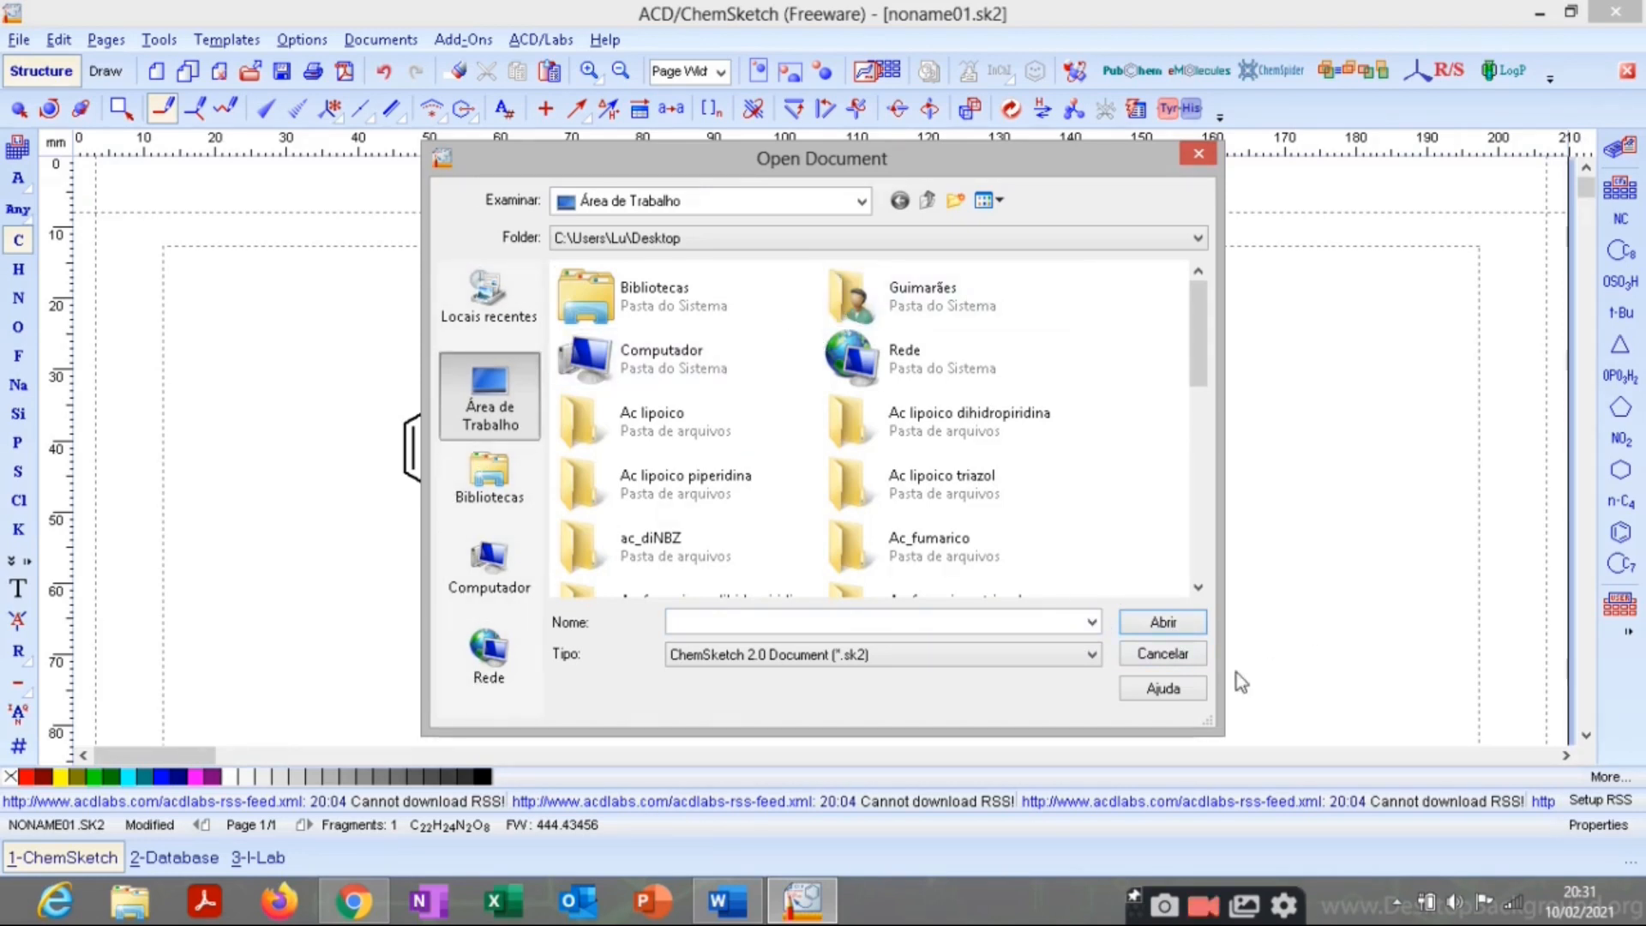
click(1197, 157)
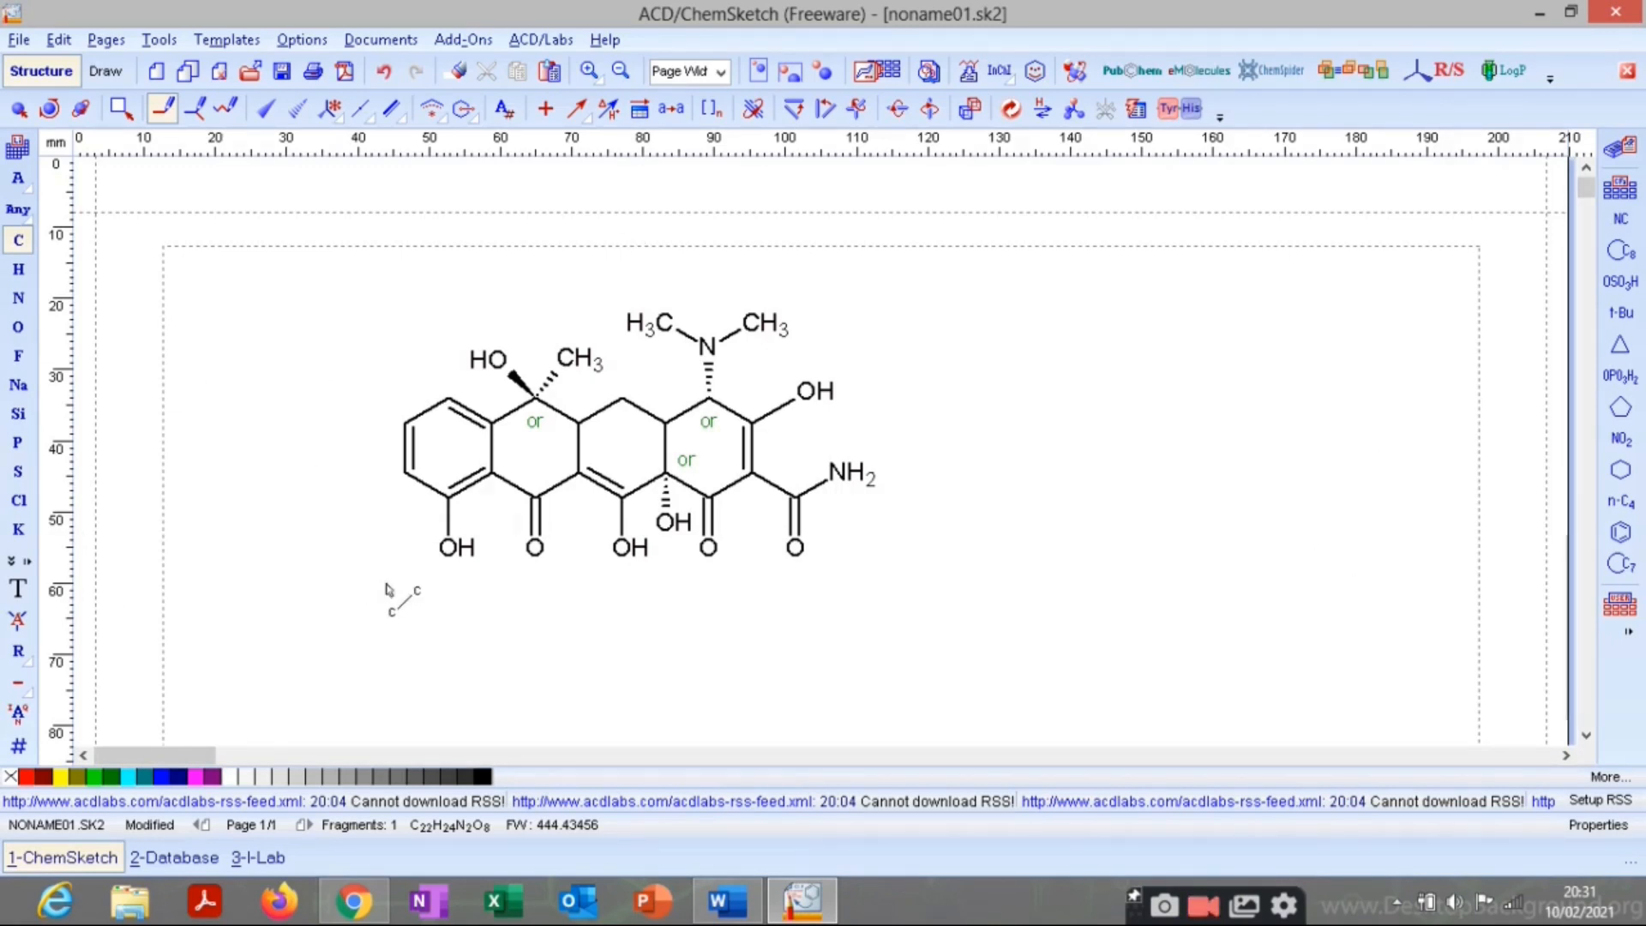
Check the name, folder and format options for saving the document, leaving without saving.
key(ctrl+s)
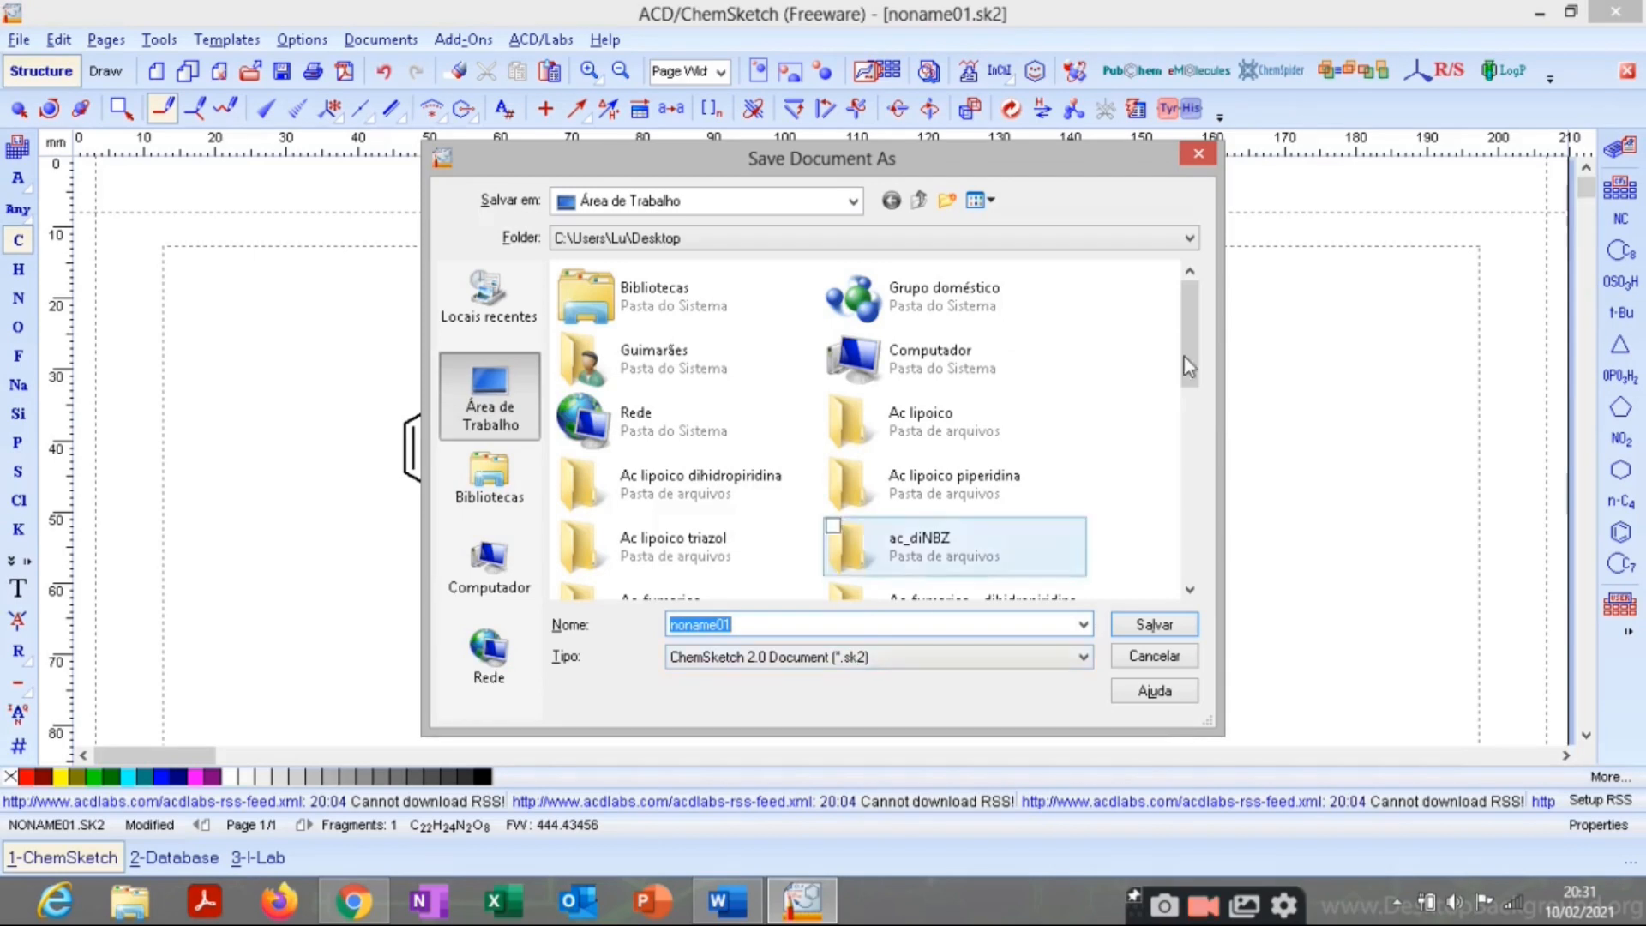
click(1198, 154)
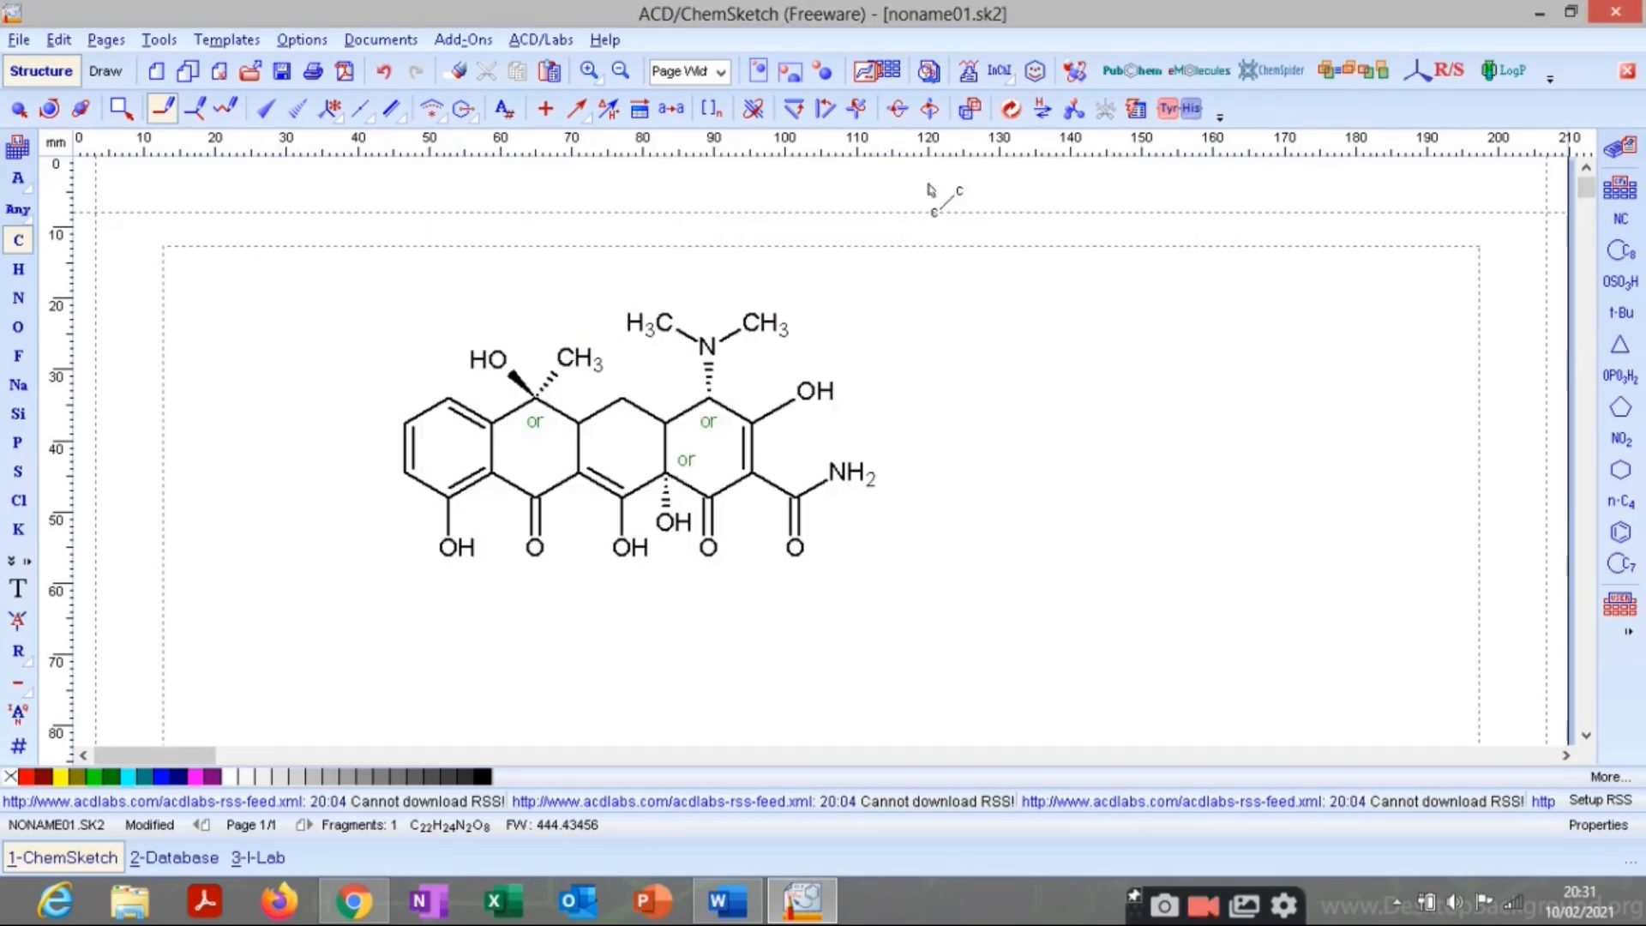
click(282, 72)
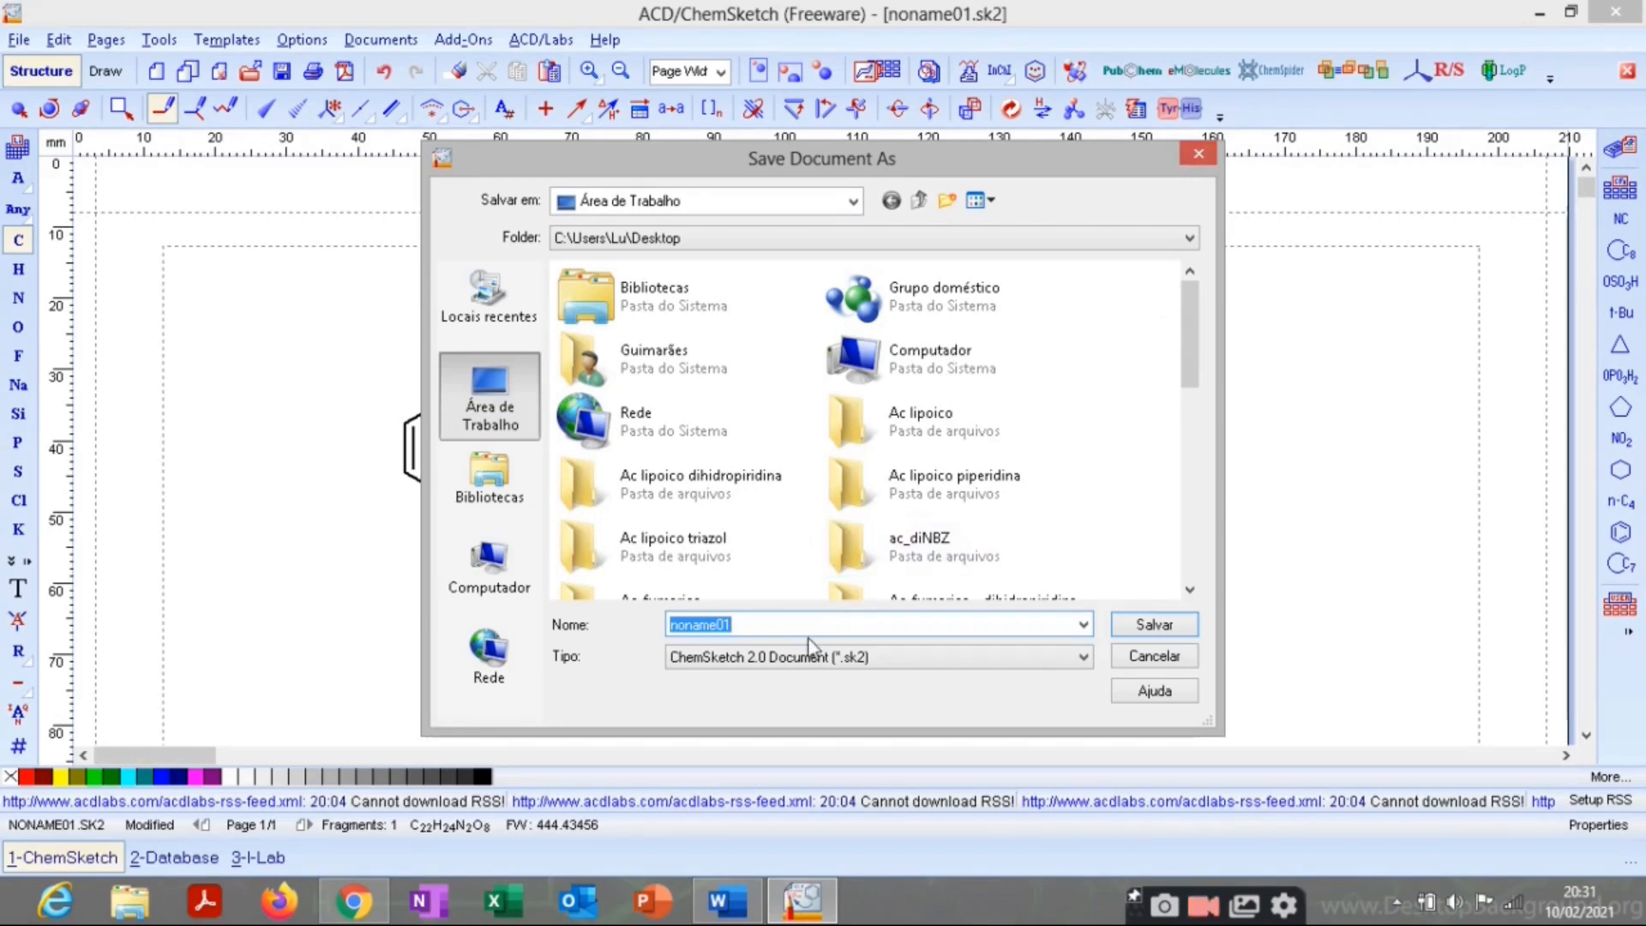
click(1198, 155)
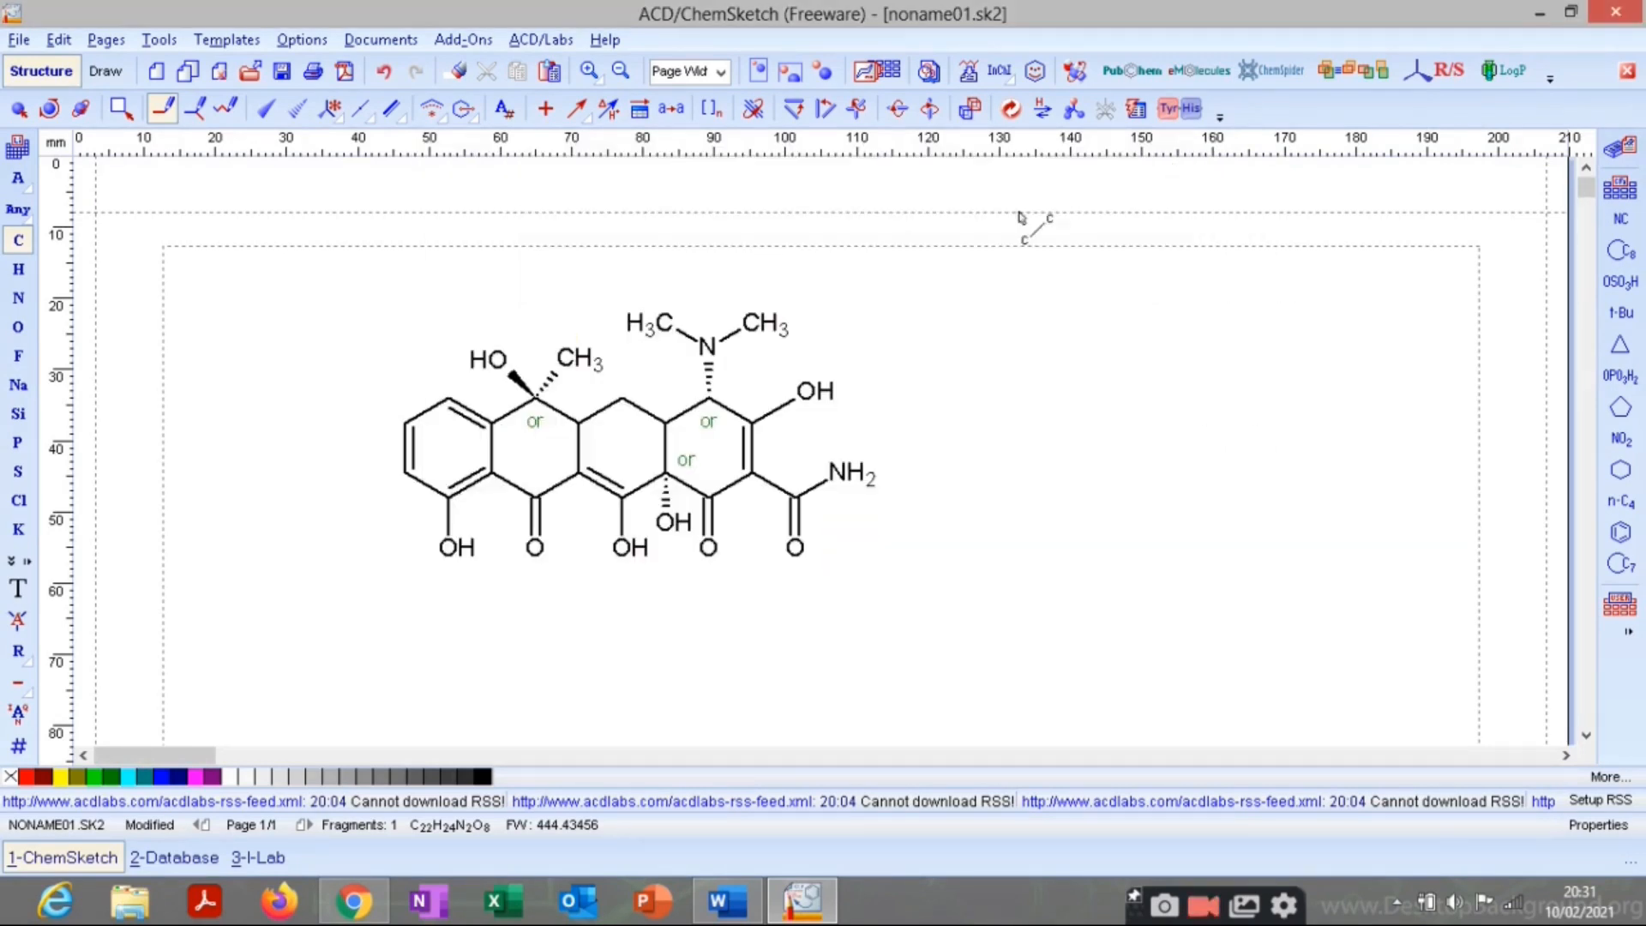
Export the tetracycline drawing to the desktop as an Adobe Acrobat file named molecula.pdf.
click(345, 72)
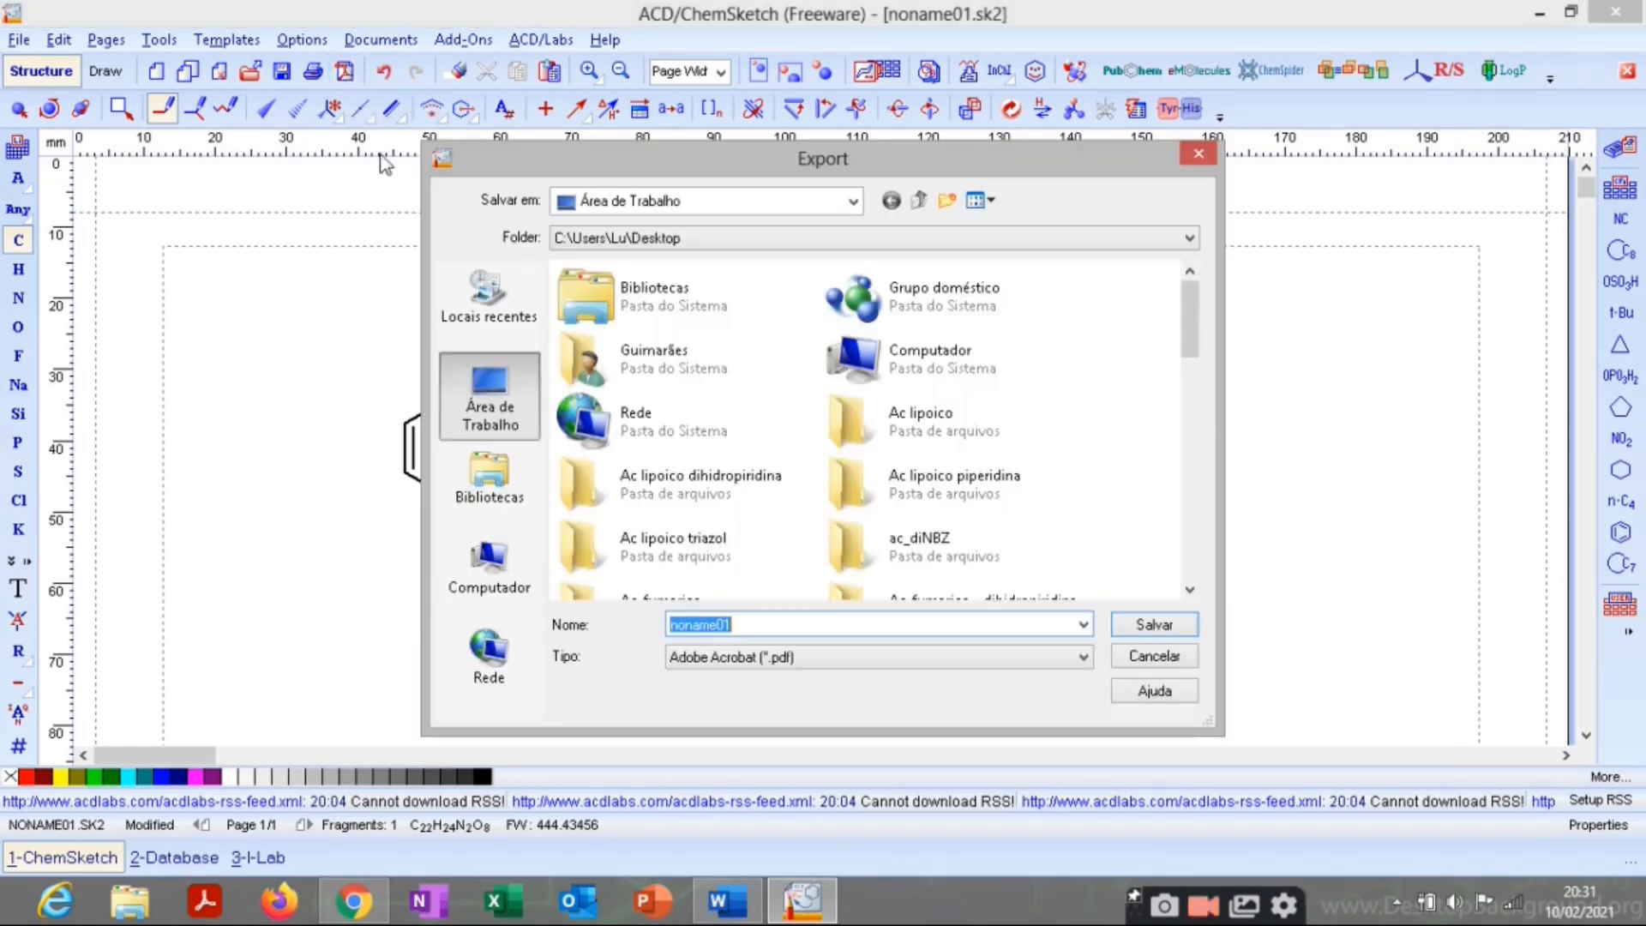
text(molecula)
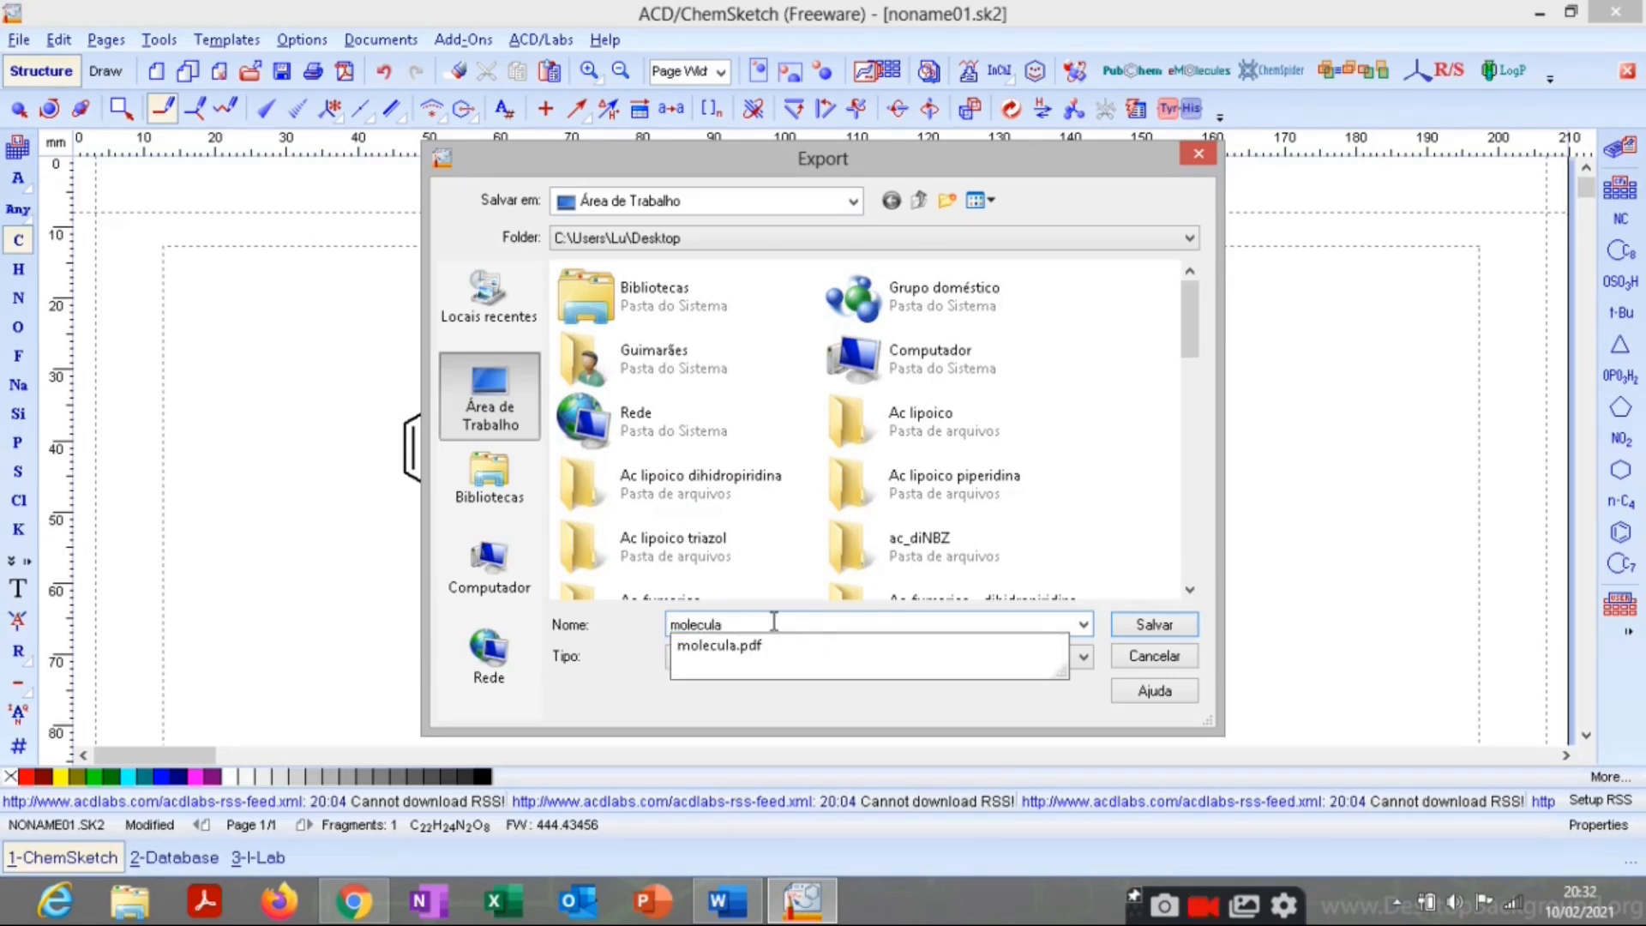
click(826, 647)
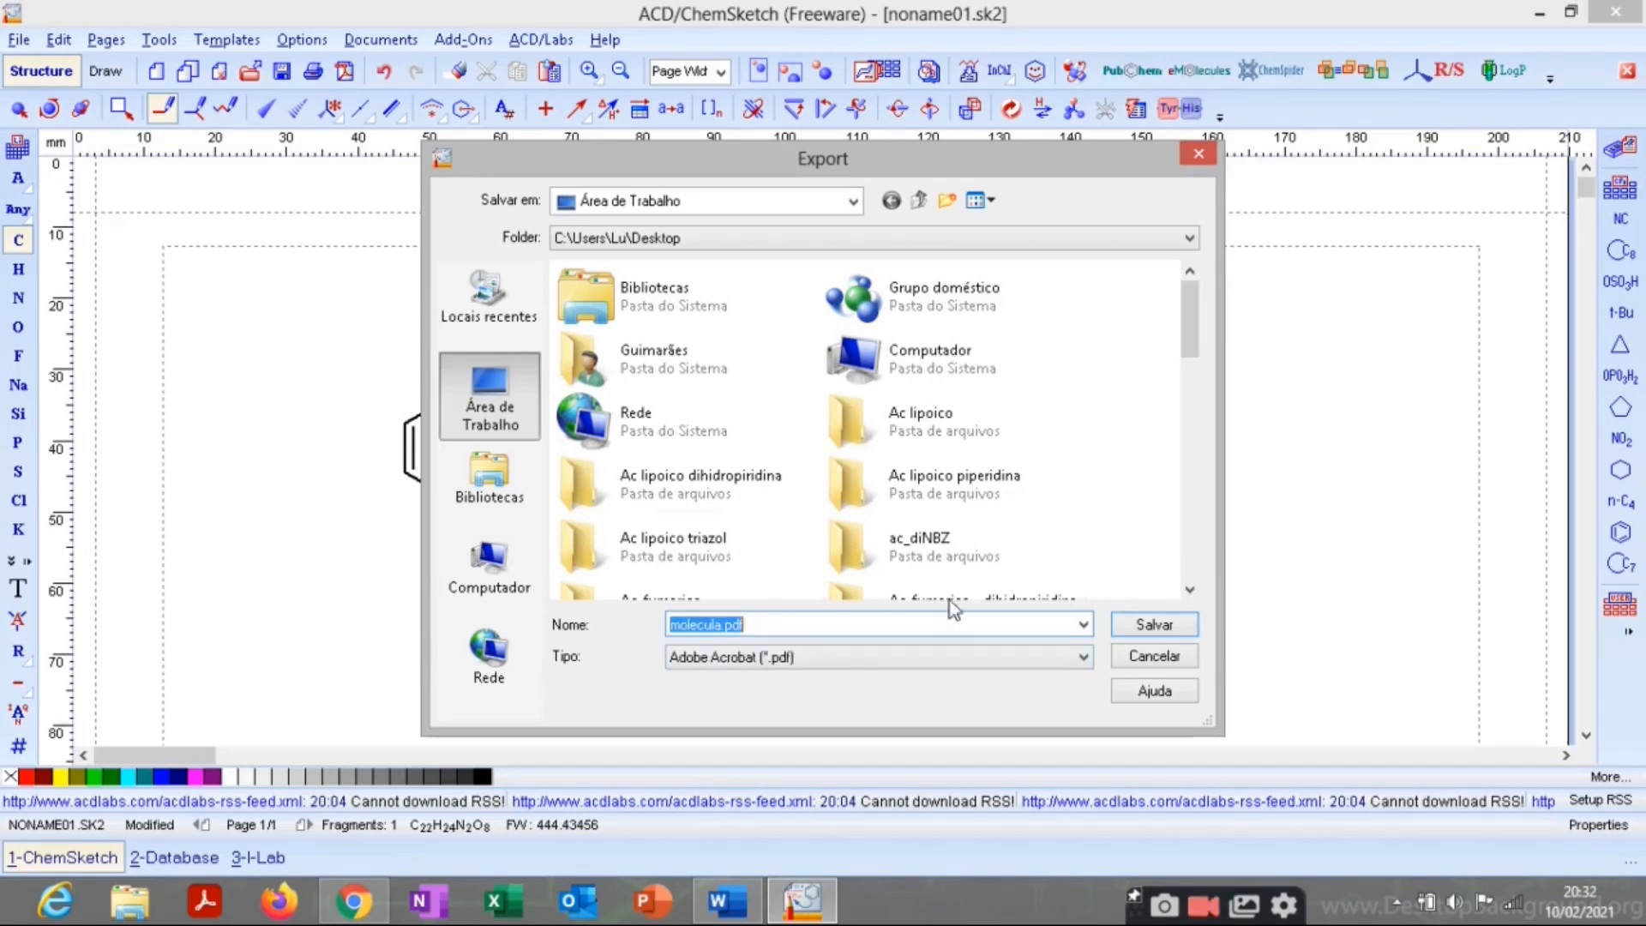
click(1136, 624)
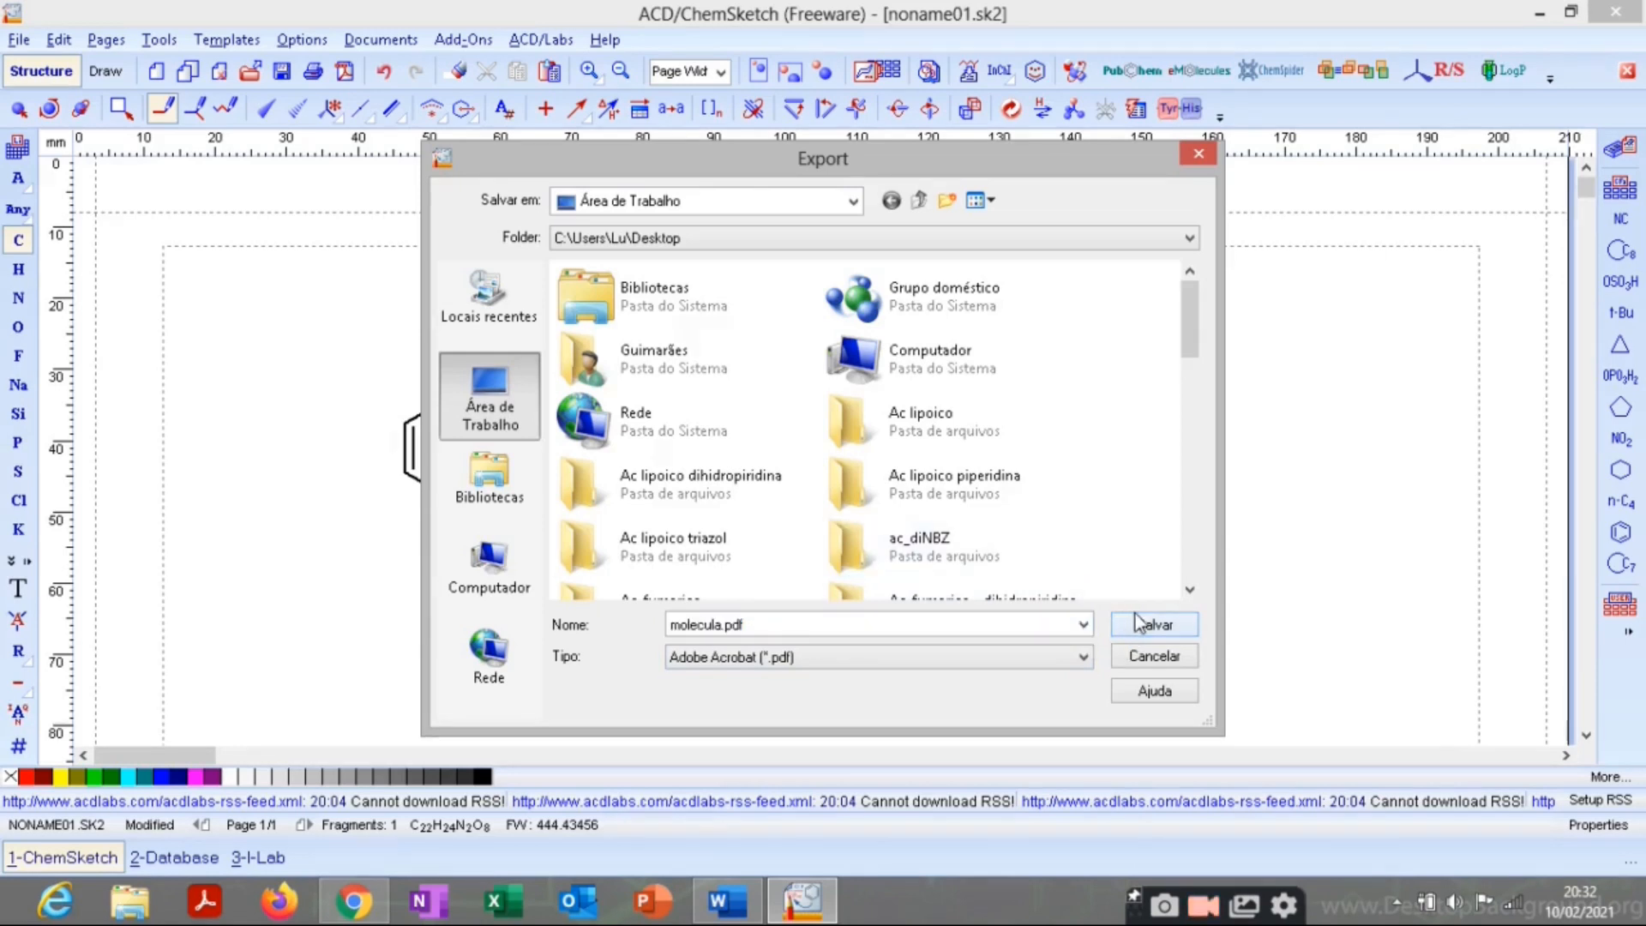
click(894, 457)
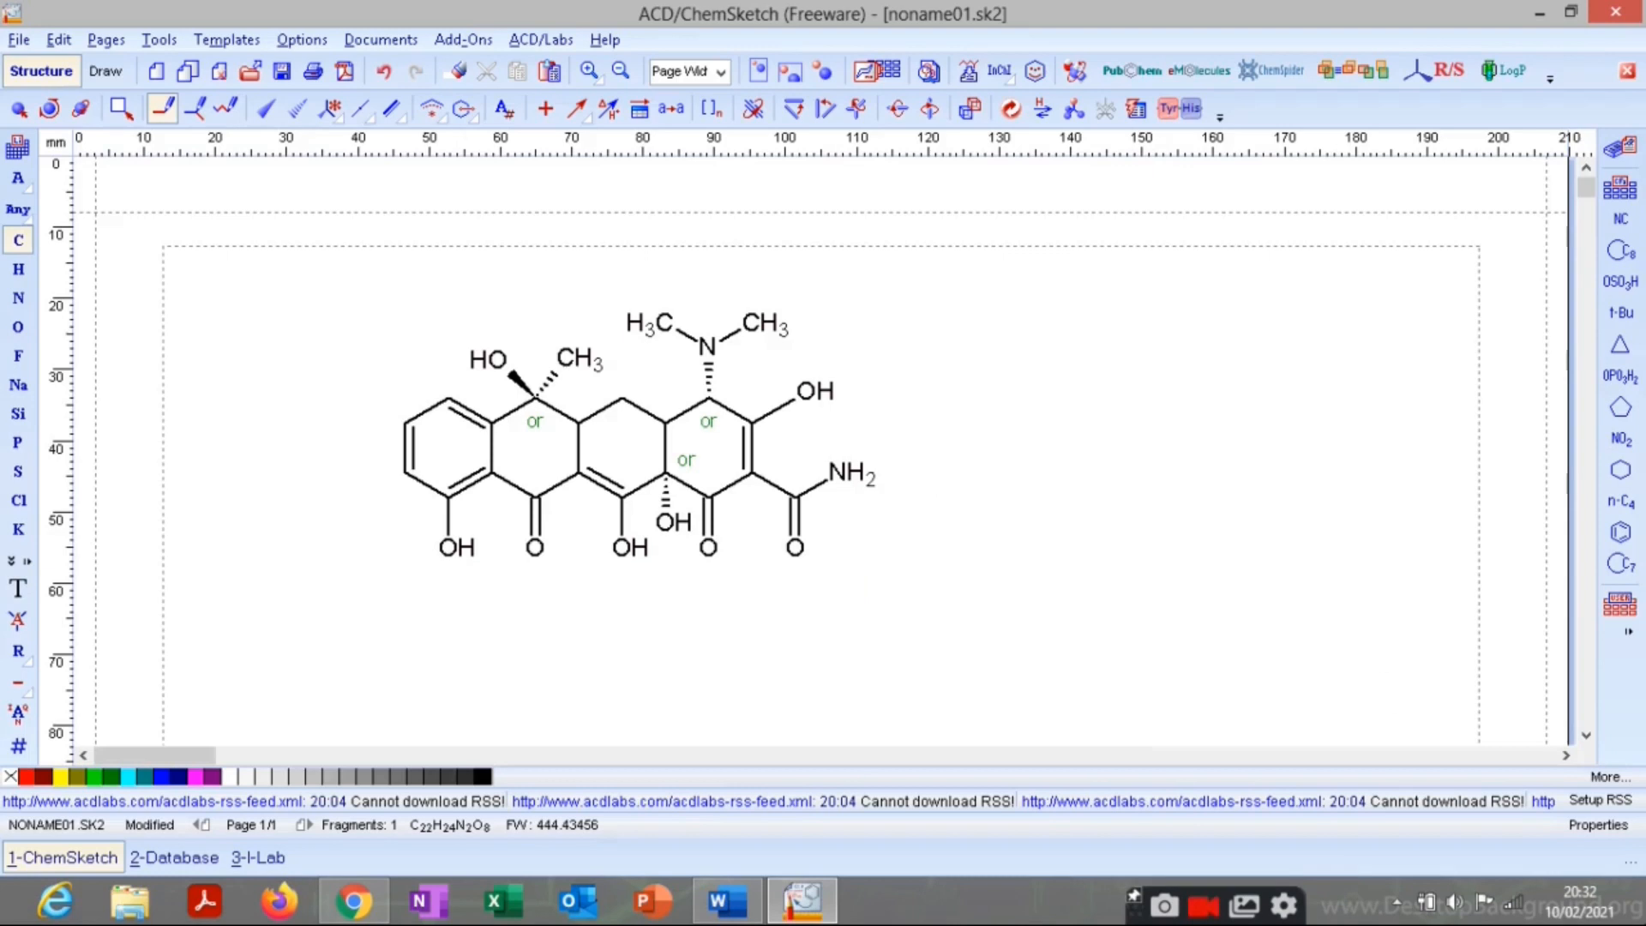
Open the molecula PDF from the desktop in Adobe Acrobat Reader and inspect the exported structure at different magnifications.
click(1644, 915)
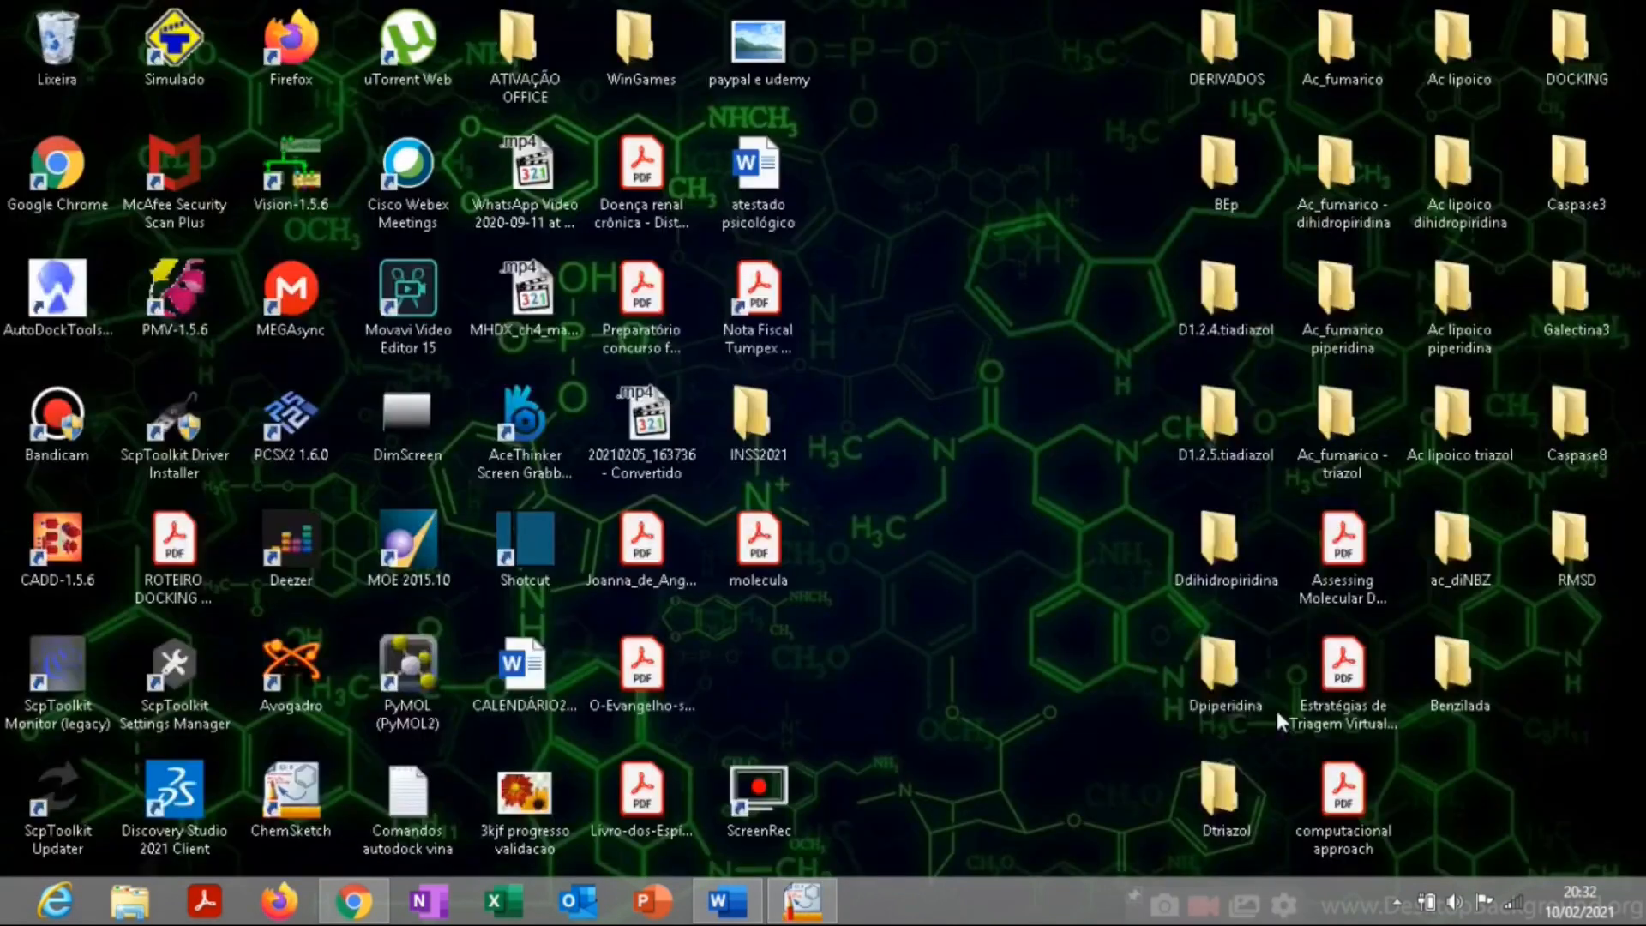
double_click(772, 582)
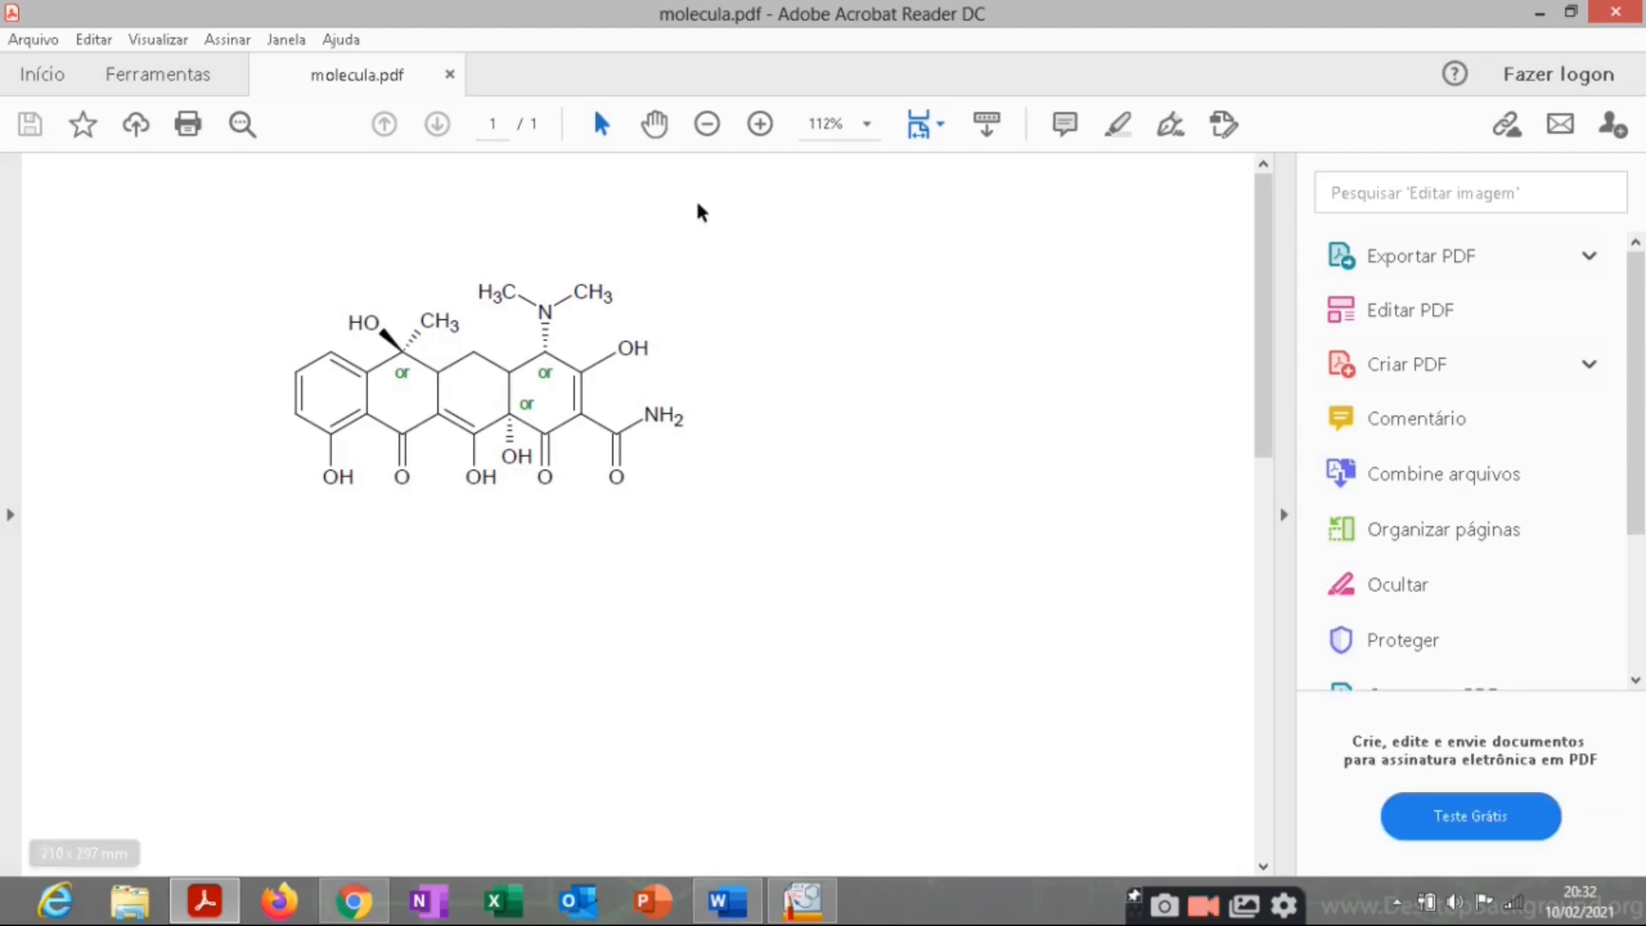
mouse_move(836, 906)
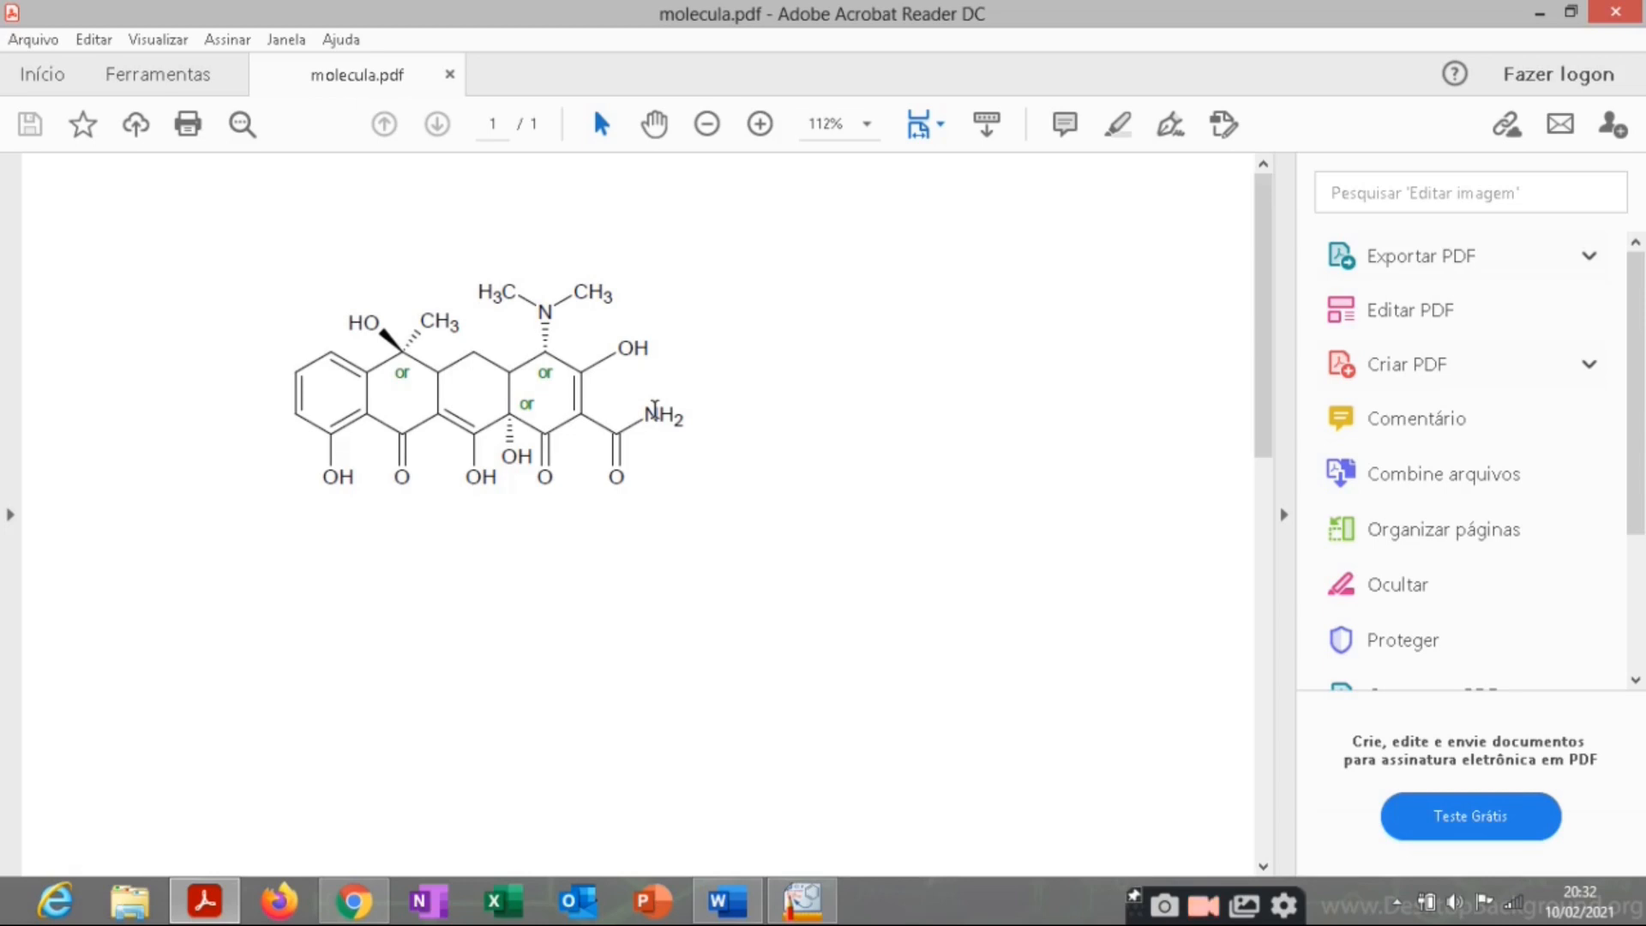
scroll(684, 383, up, 2)
scroll(683, 377, up, 3)
scroll(683, 369, down, 2)
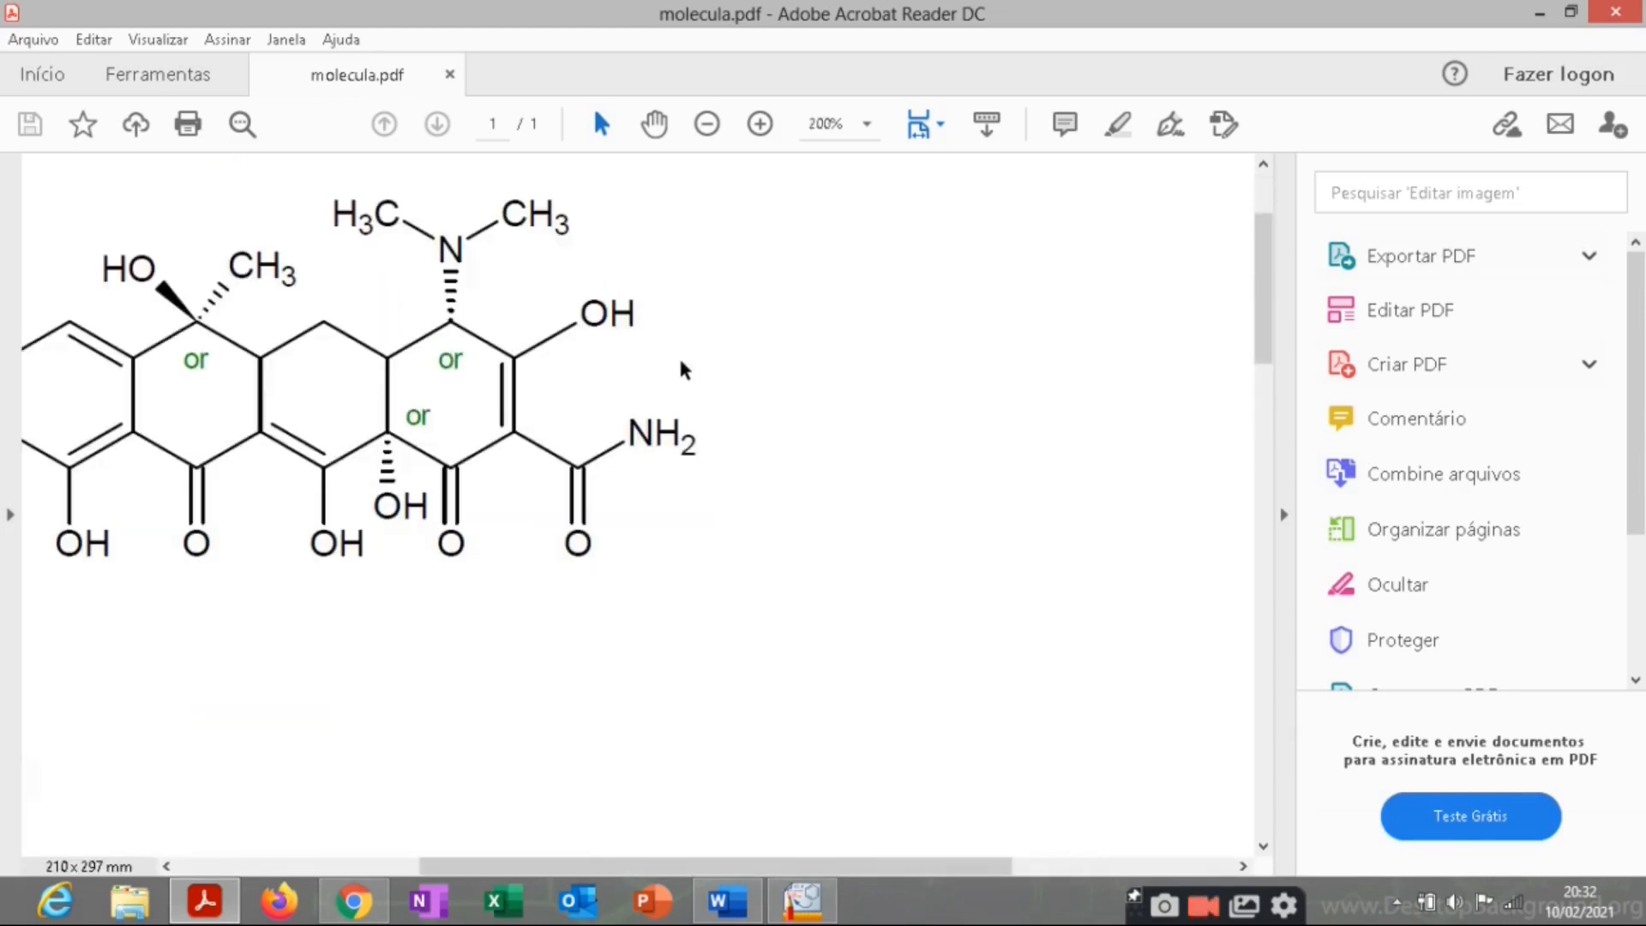
scroll(681, 368, down, 2)
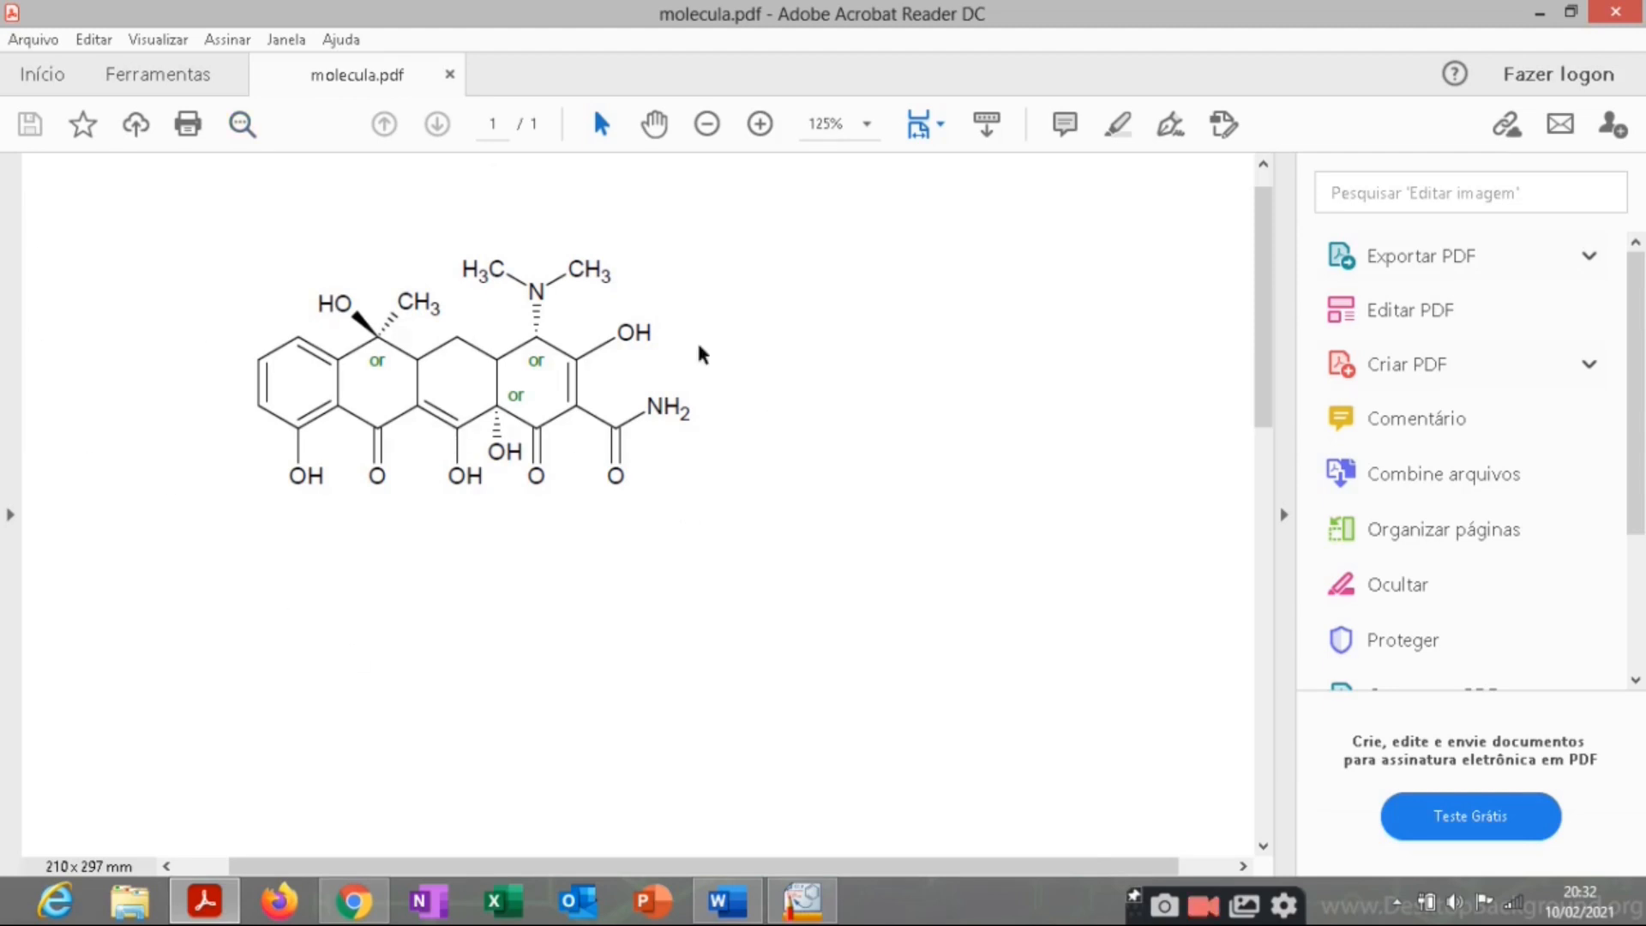
Return from Acrobat Reader to ChemSketch and switch the workspace from Structure mode to Draw mode.
click(803, 901)
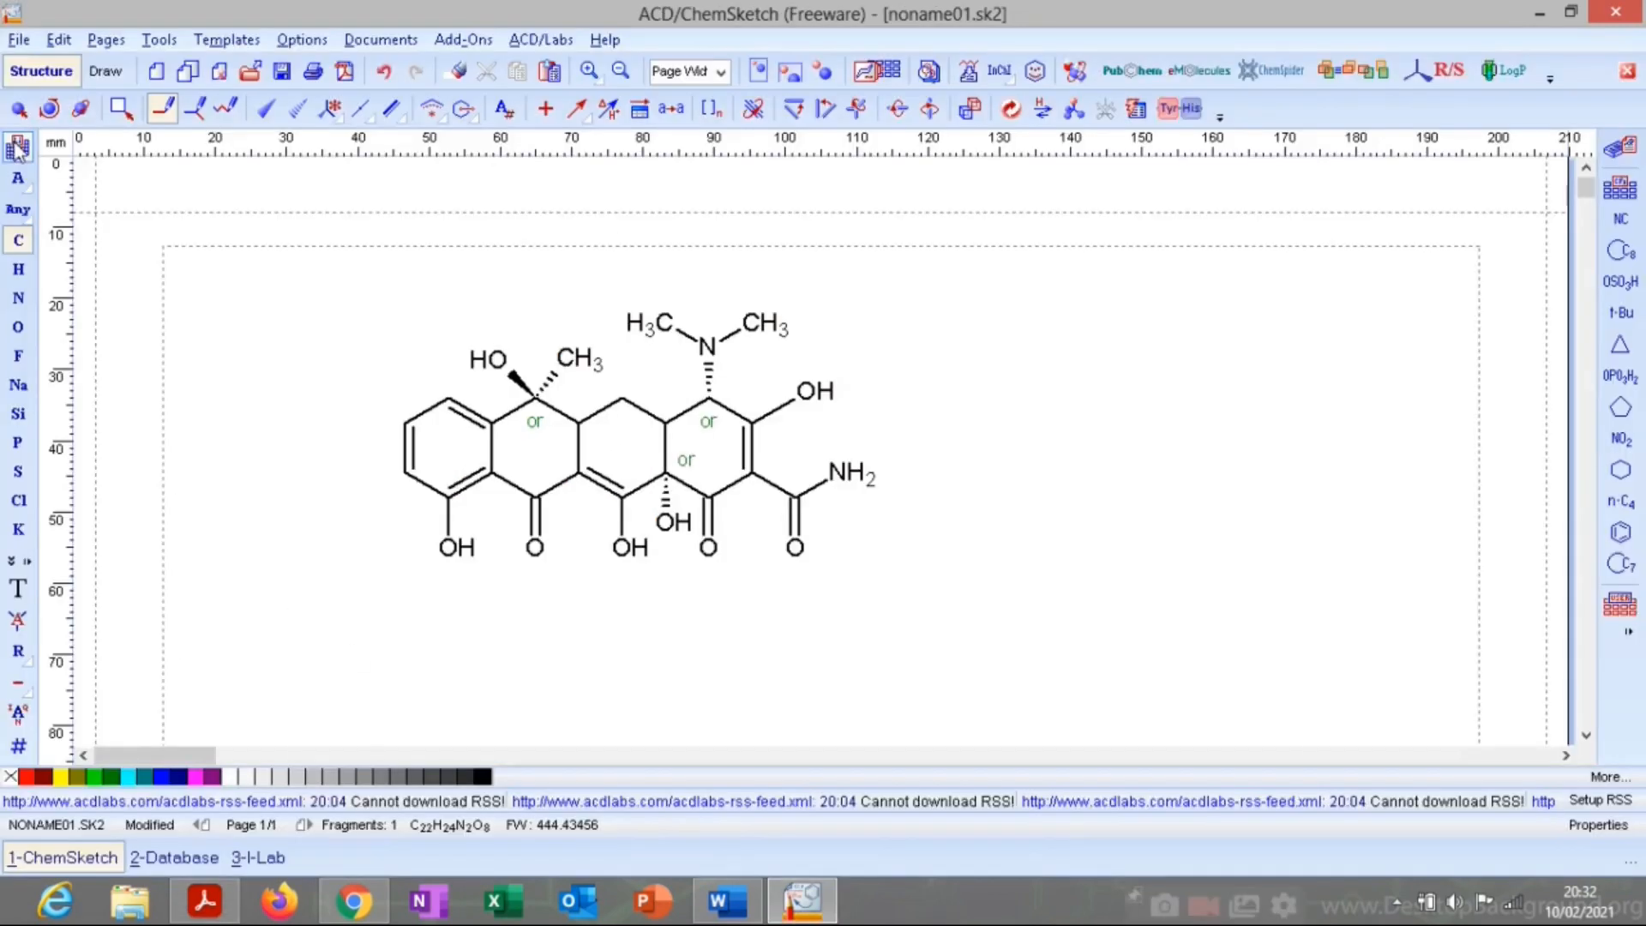
click(204, 902)
click(204, 902)
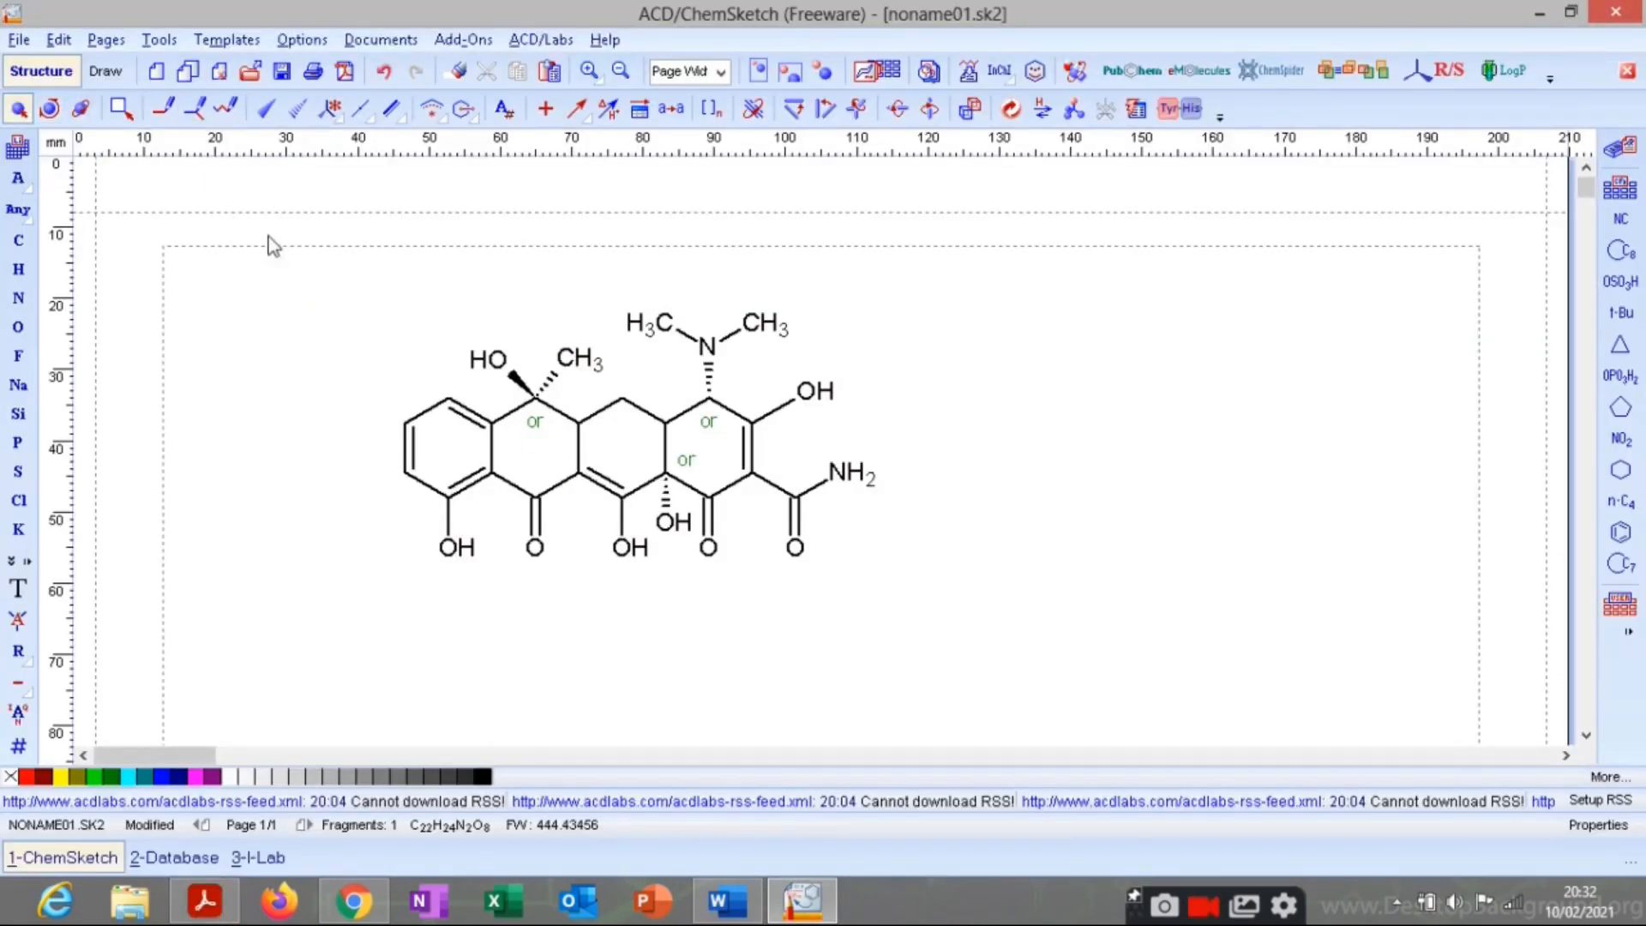
click(103, 71)
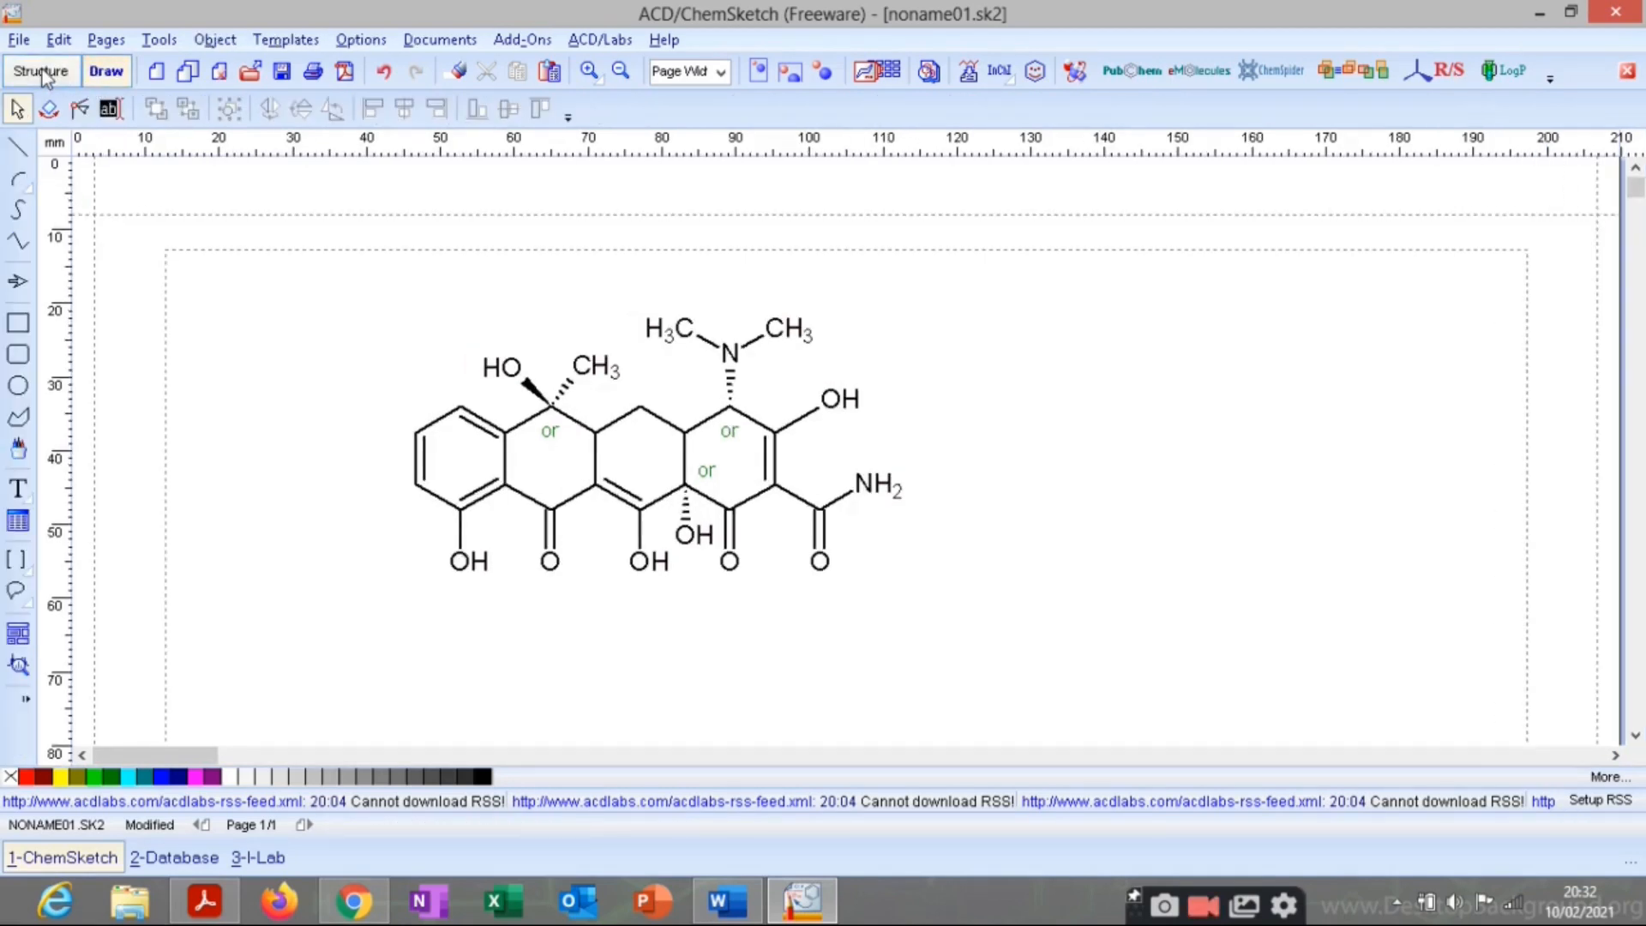
Select the whole tetracycline structure in Draw mode and paste a copy of it into the blank Word document.
click(40, 71)
click(106, 71)
click(592, 450)
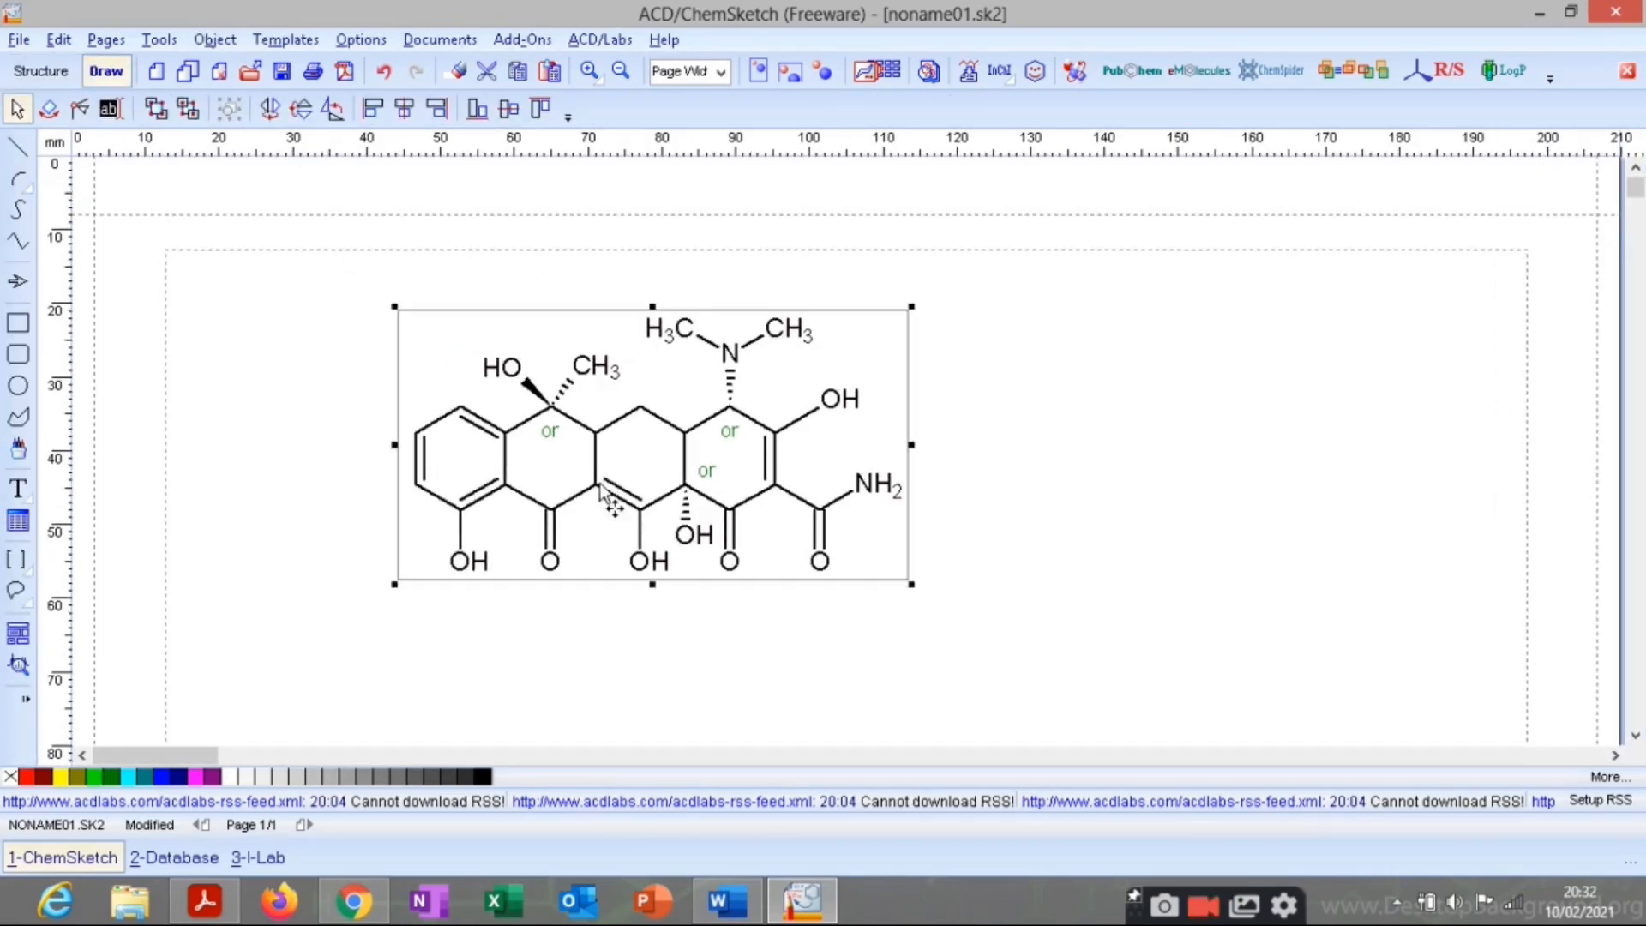
click(727, 901)
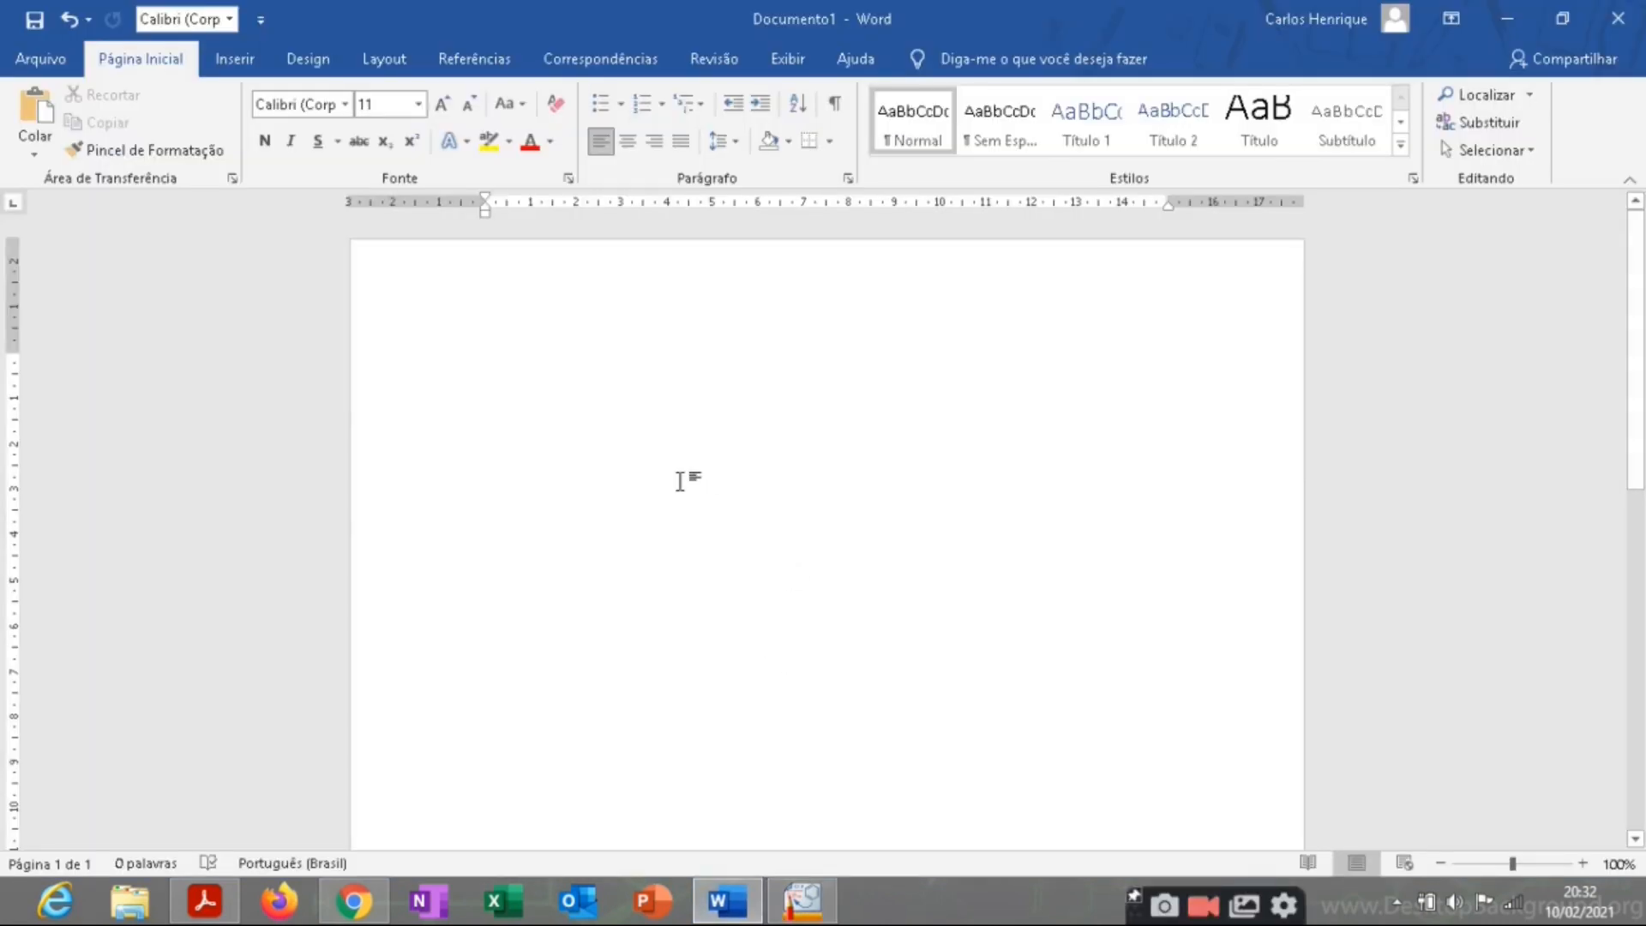
key(ctrl+v)
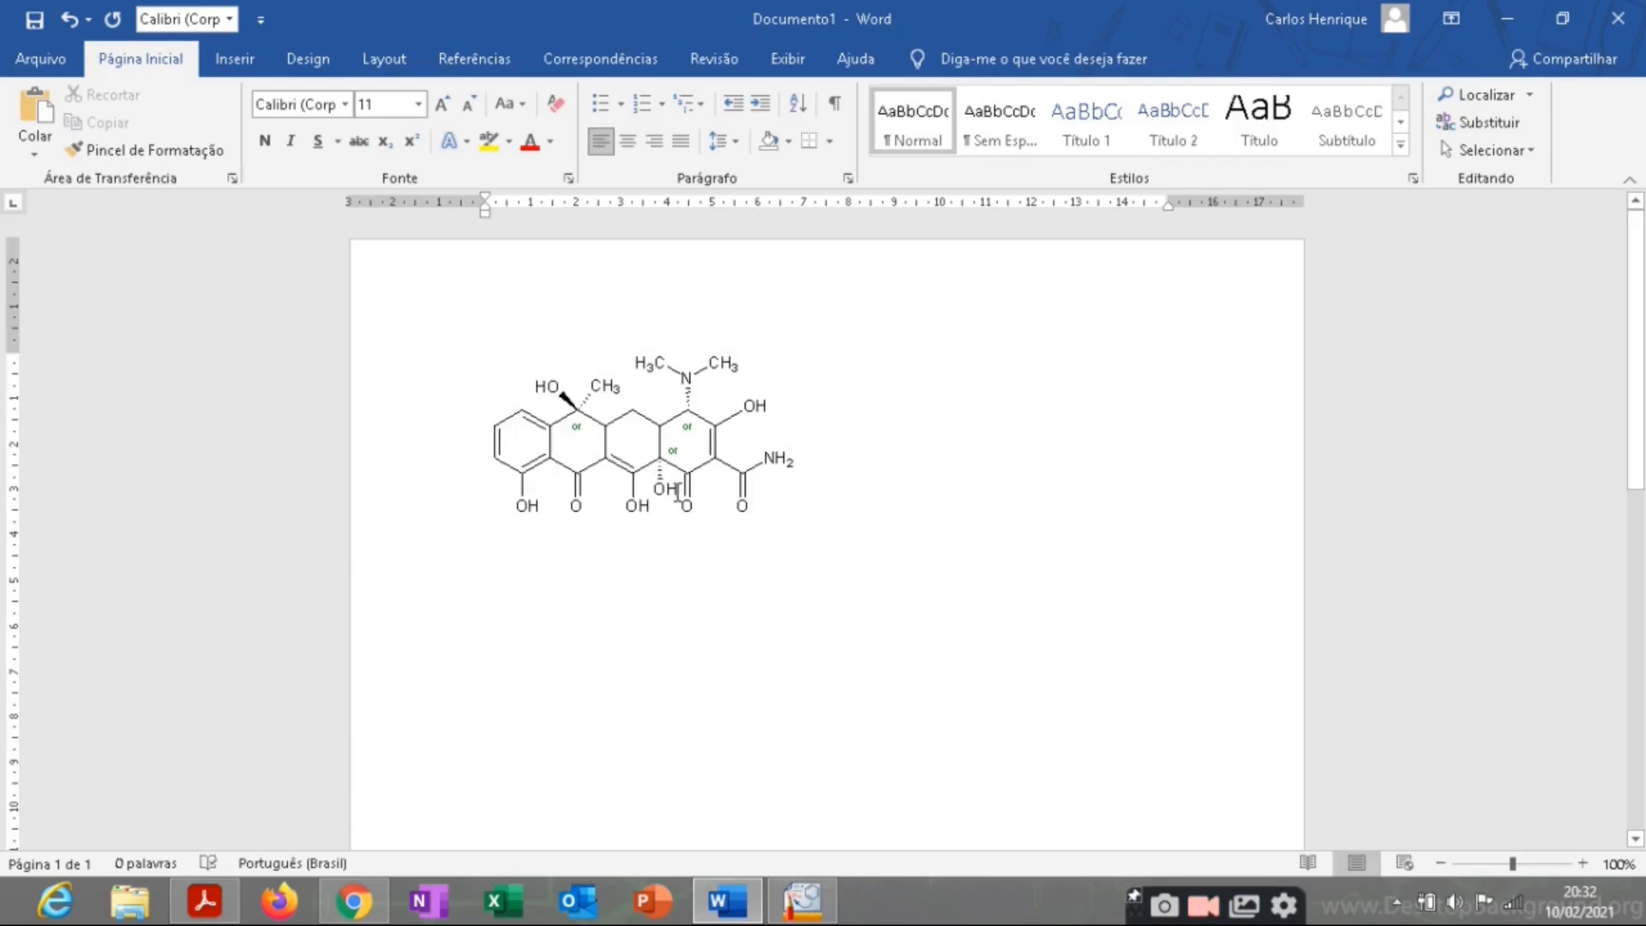
Enlarge the pasted structure slightly in the Word document, then return to ChemSketch and deselect the drawing.
click(687, 503)
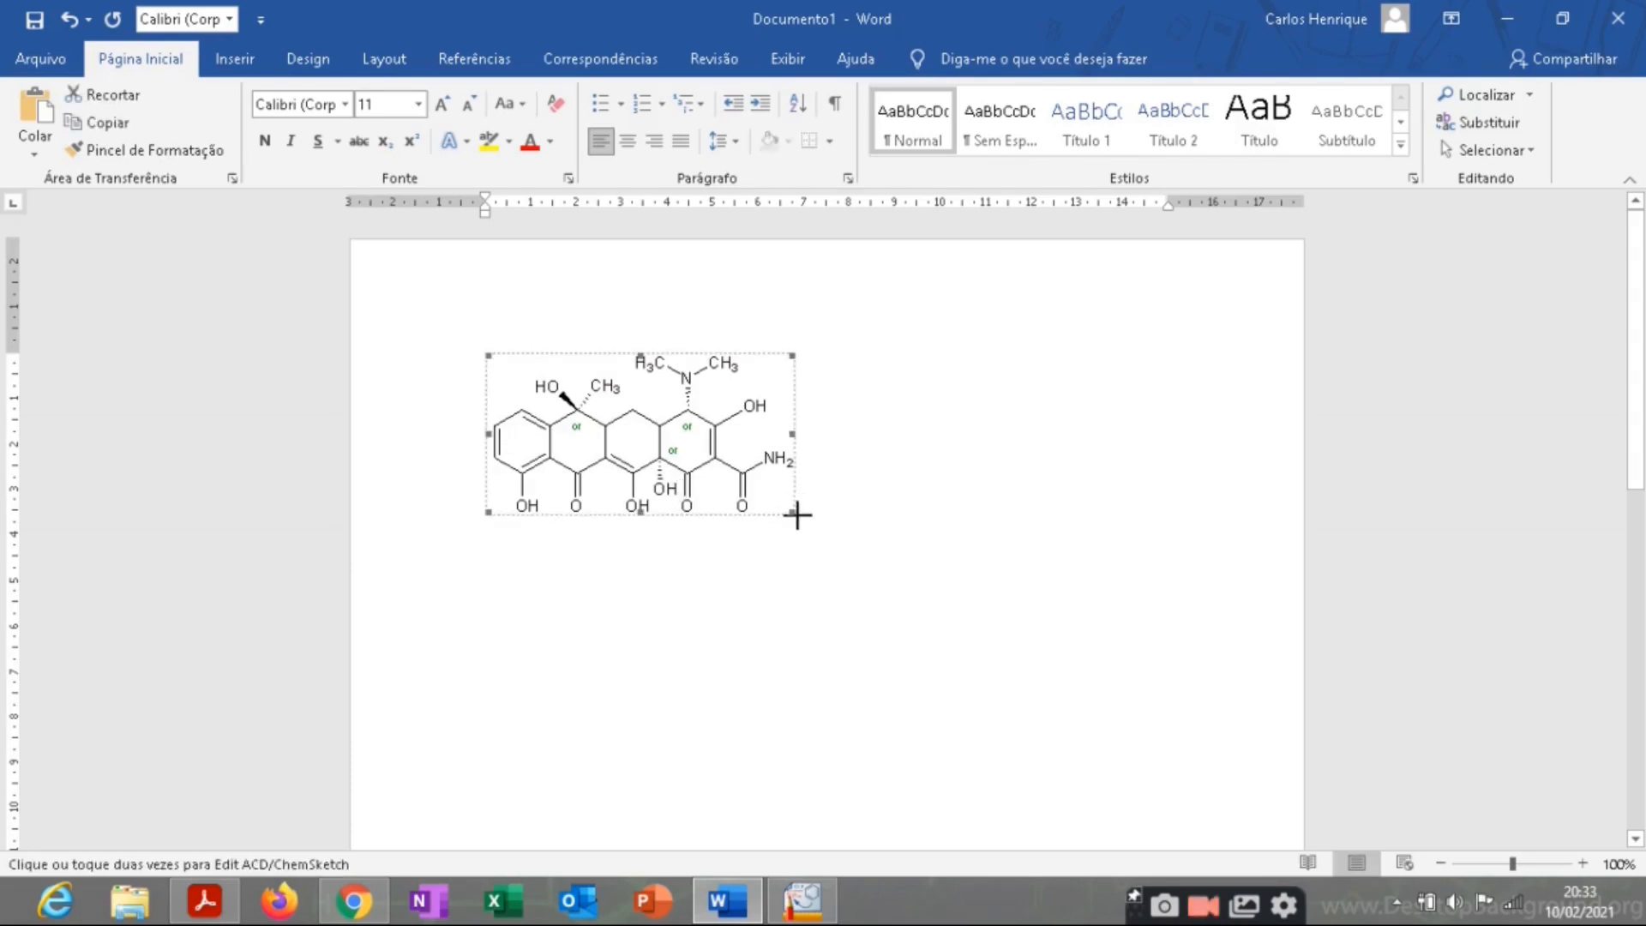
drag(794, 511, 875, 557)
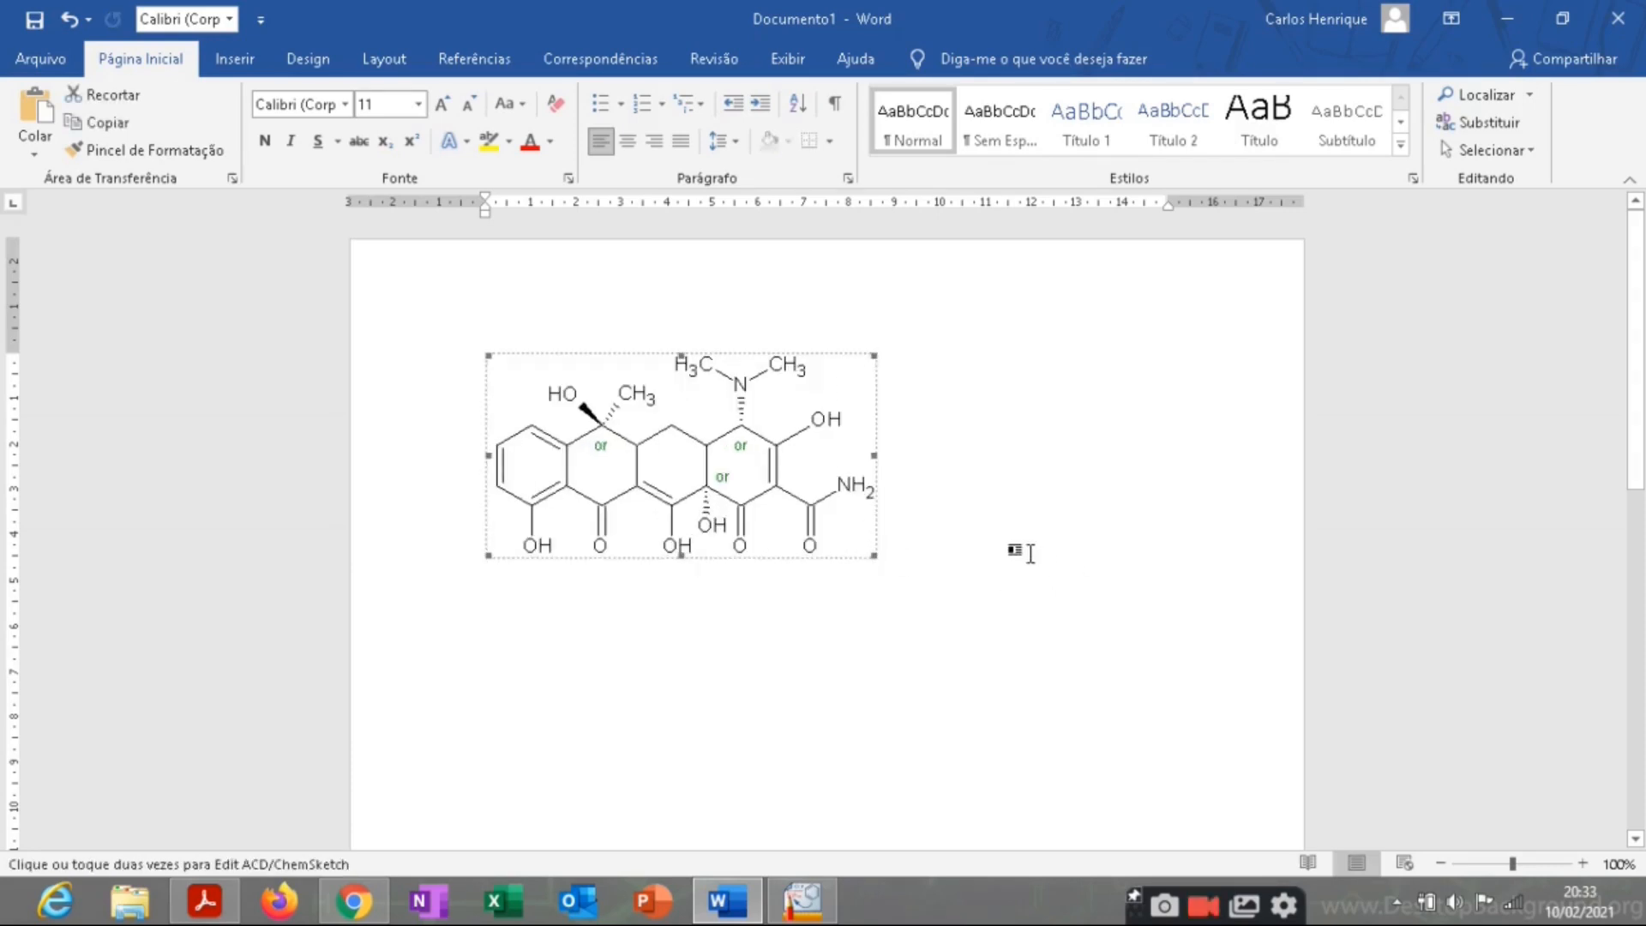
click(1029, 556)
click(654, 429)
drag(874, 556, 843, 541)
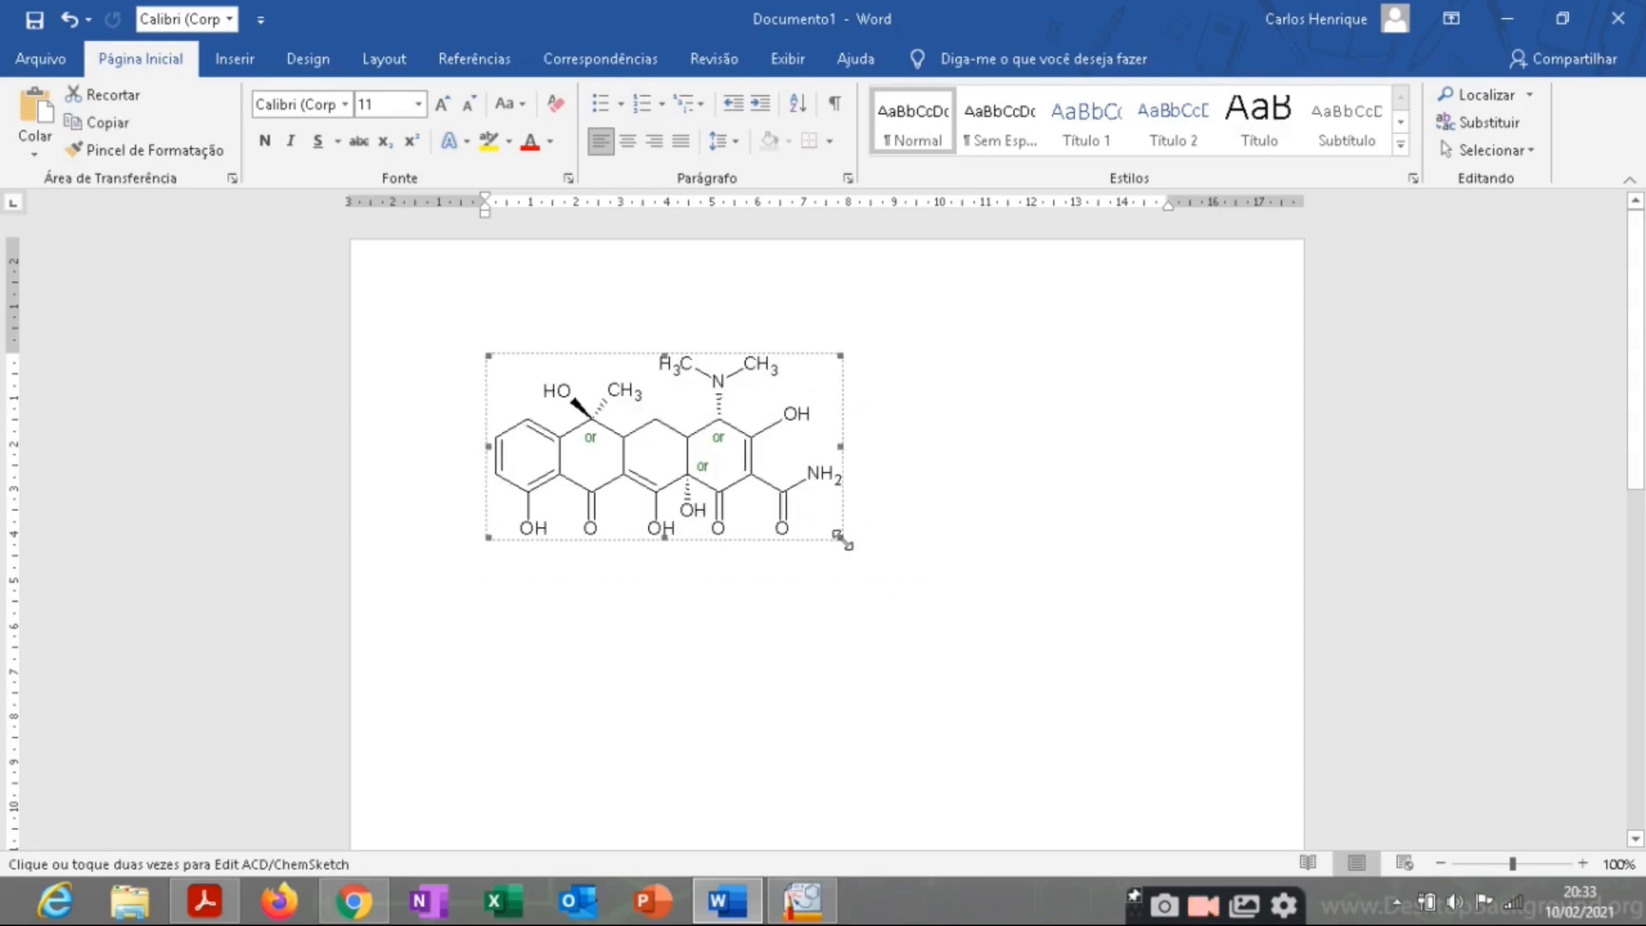
click(903, 548)
click(779, 460)
click(821, 912)
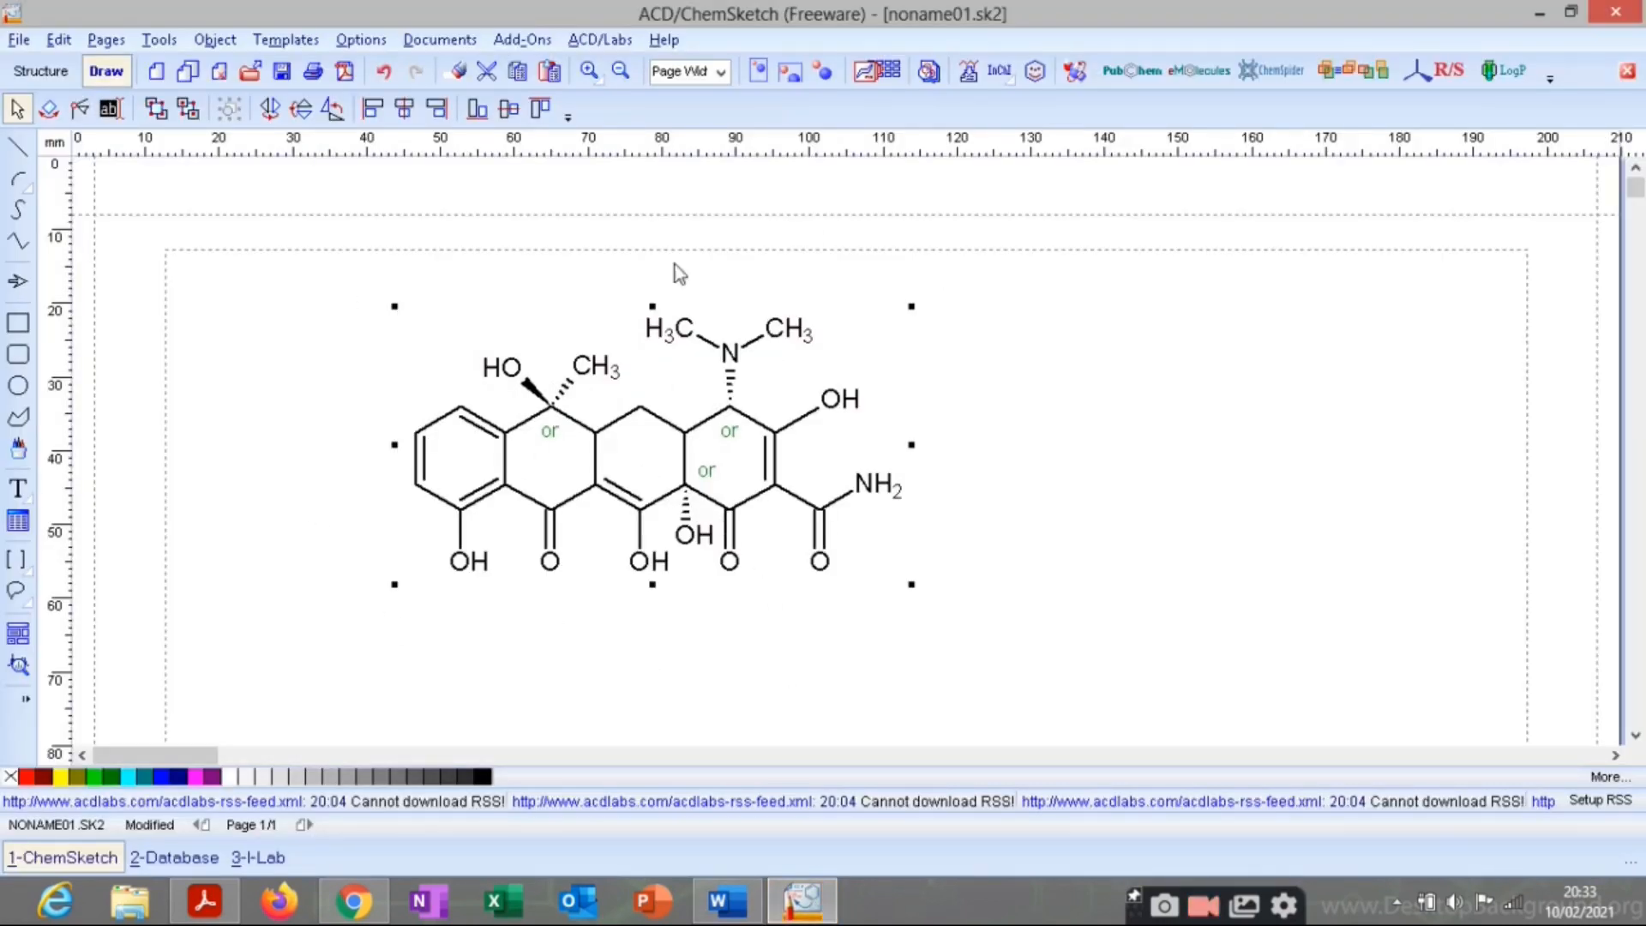
click(1088, 368)
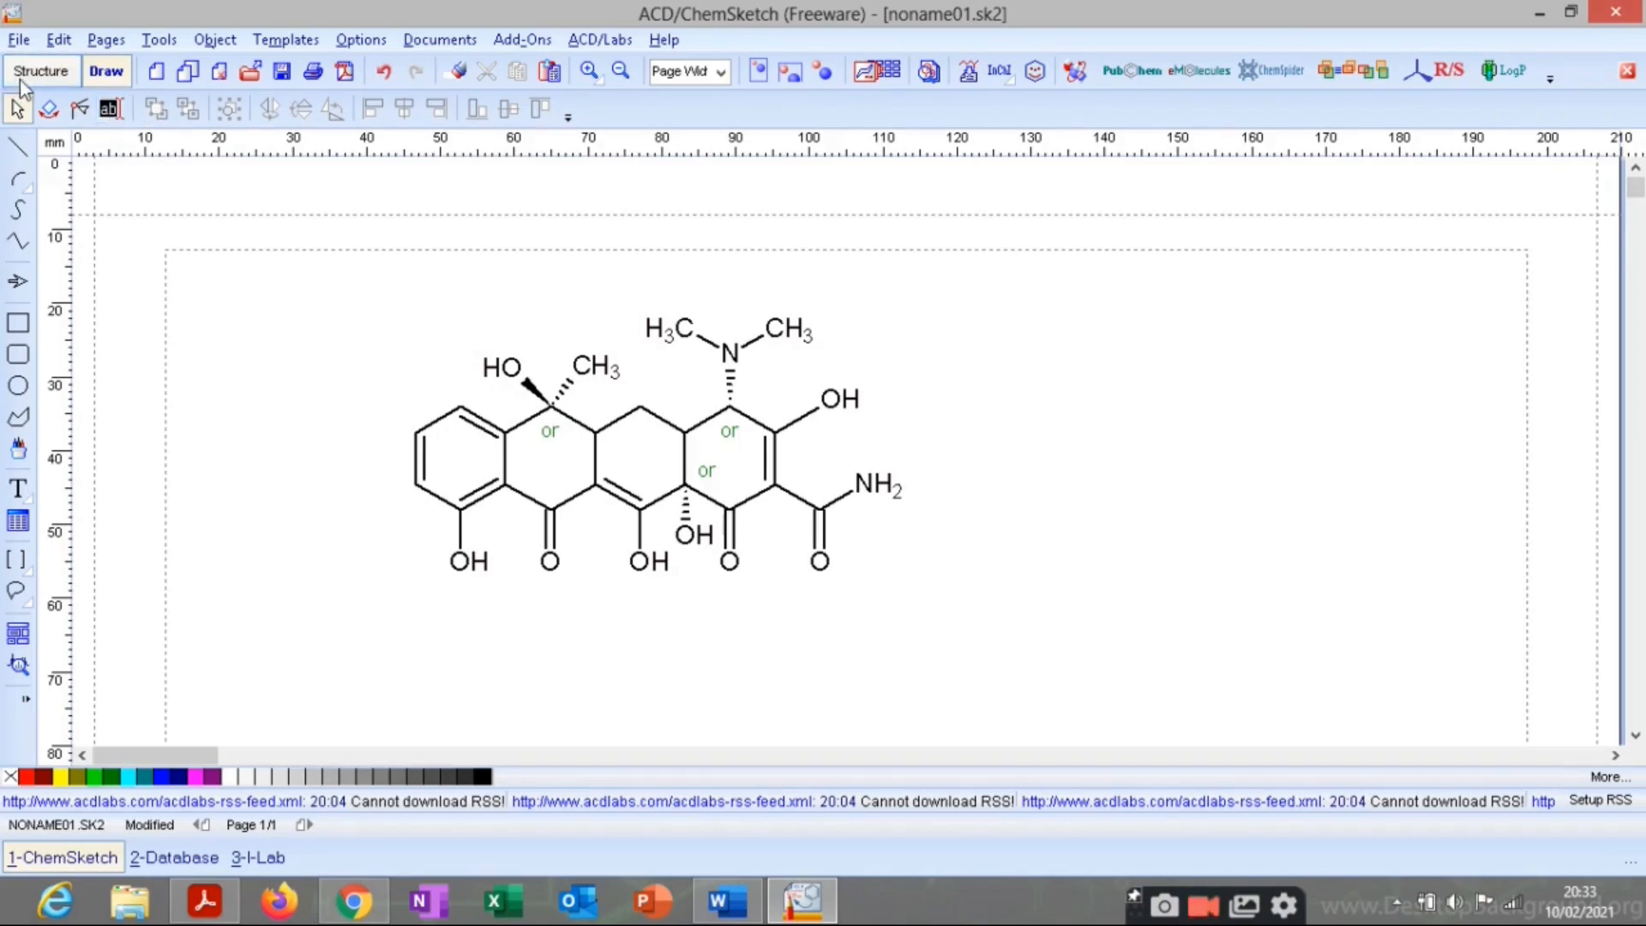
Add the text caption "tetraciclina" beneath the structure.
click(113, 116)
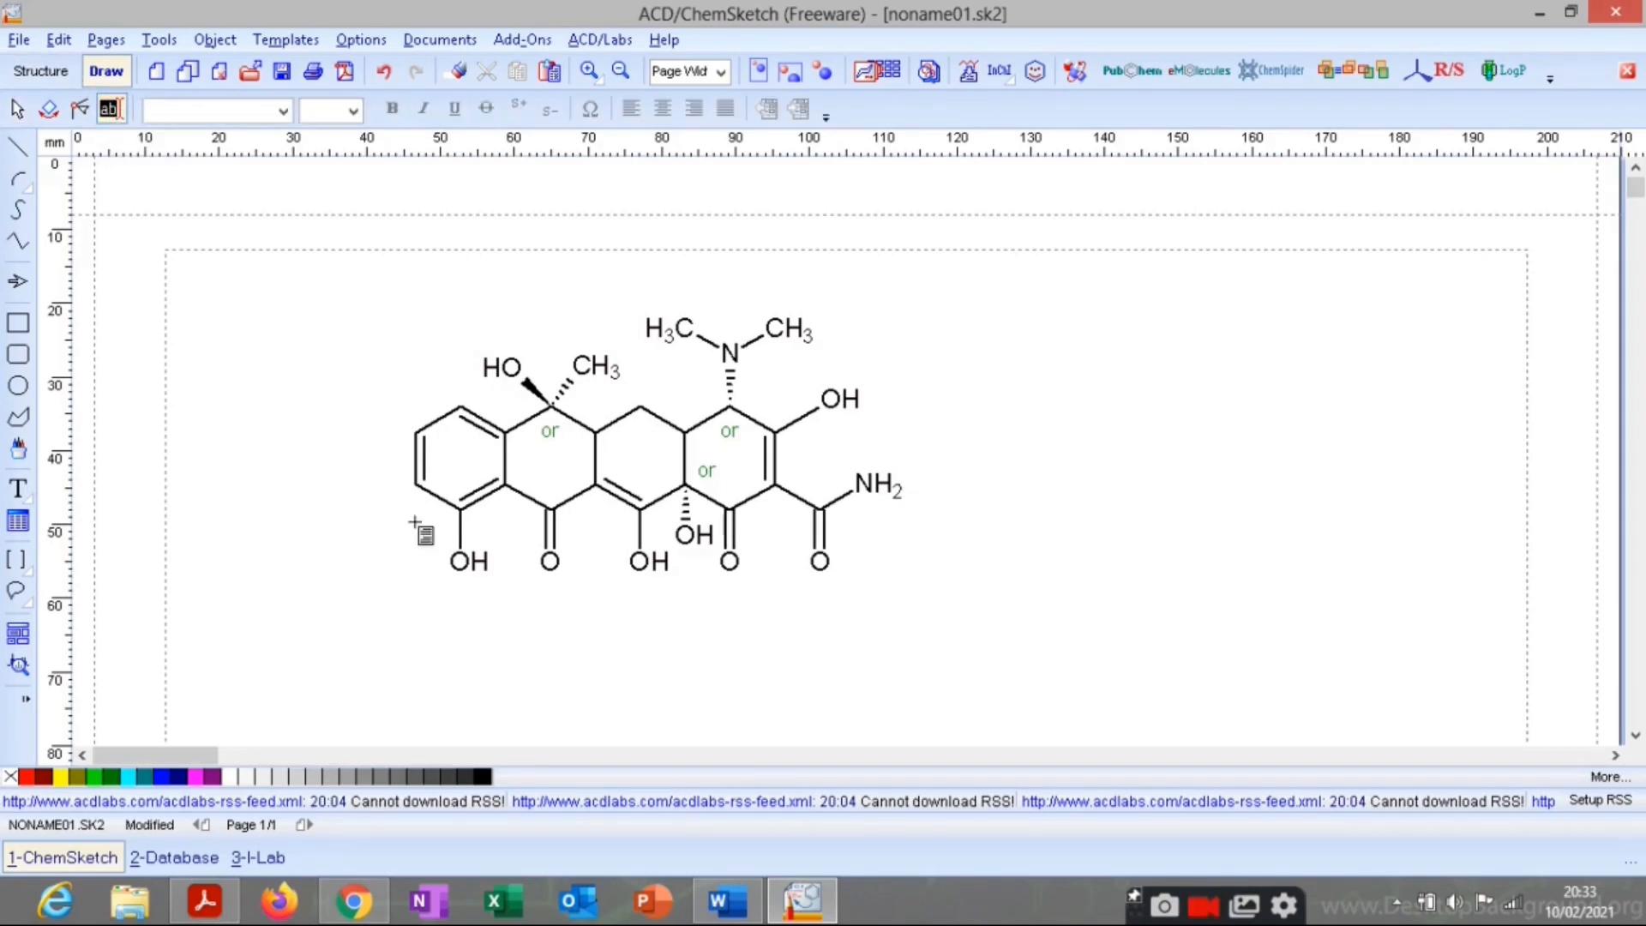
drag(600, 618, 905, 708)
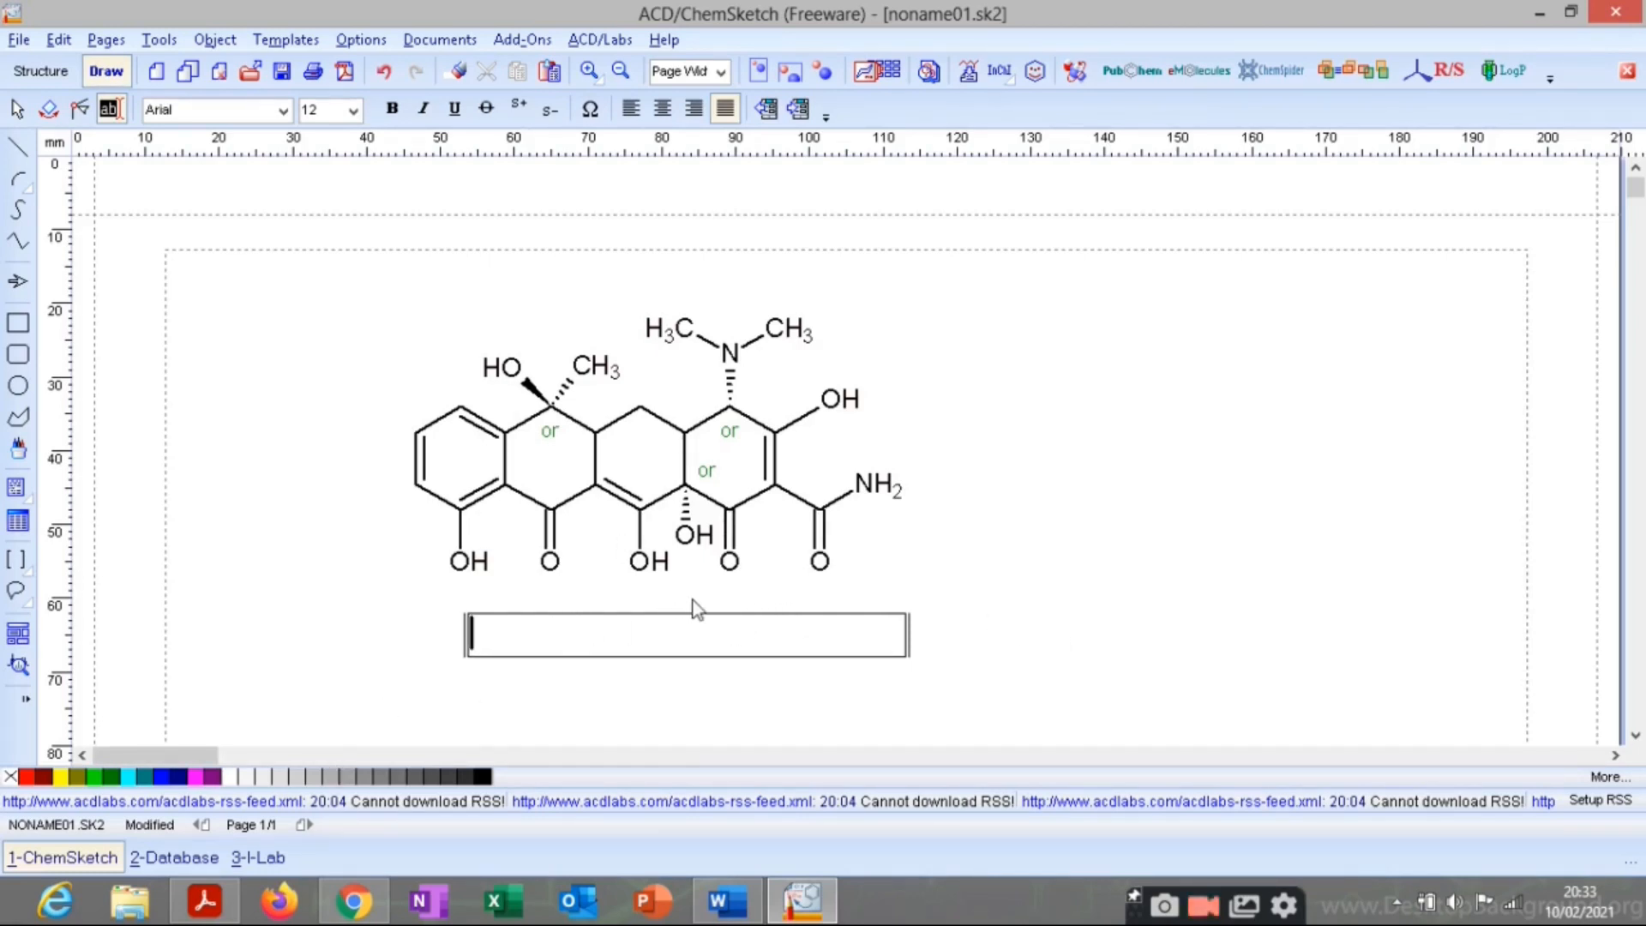
text(tetracicl)
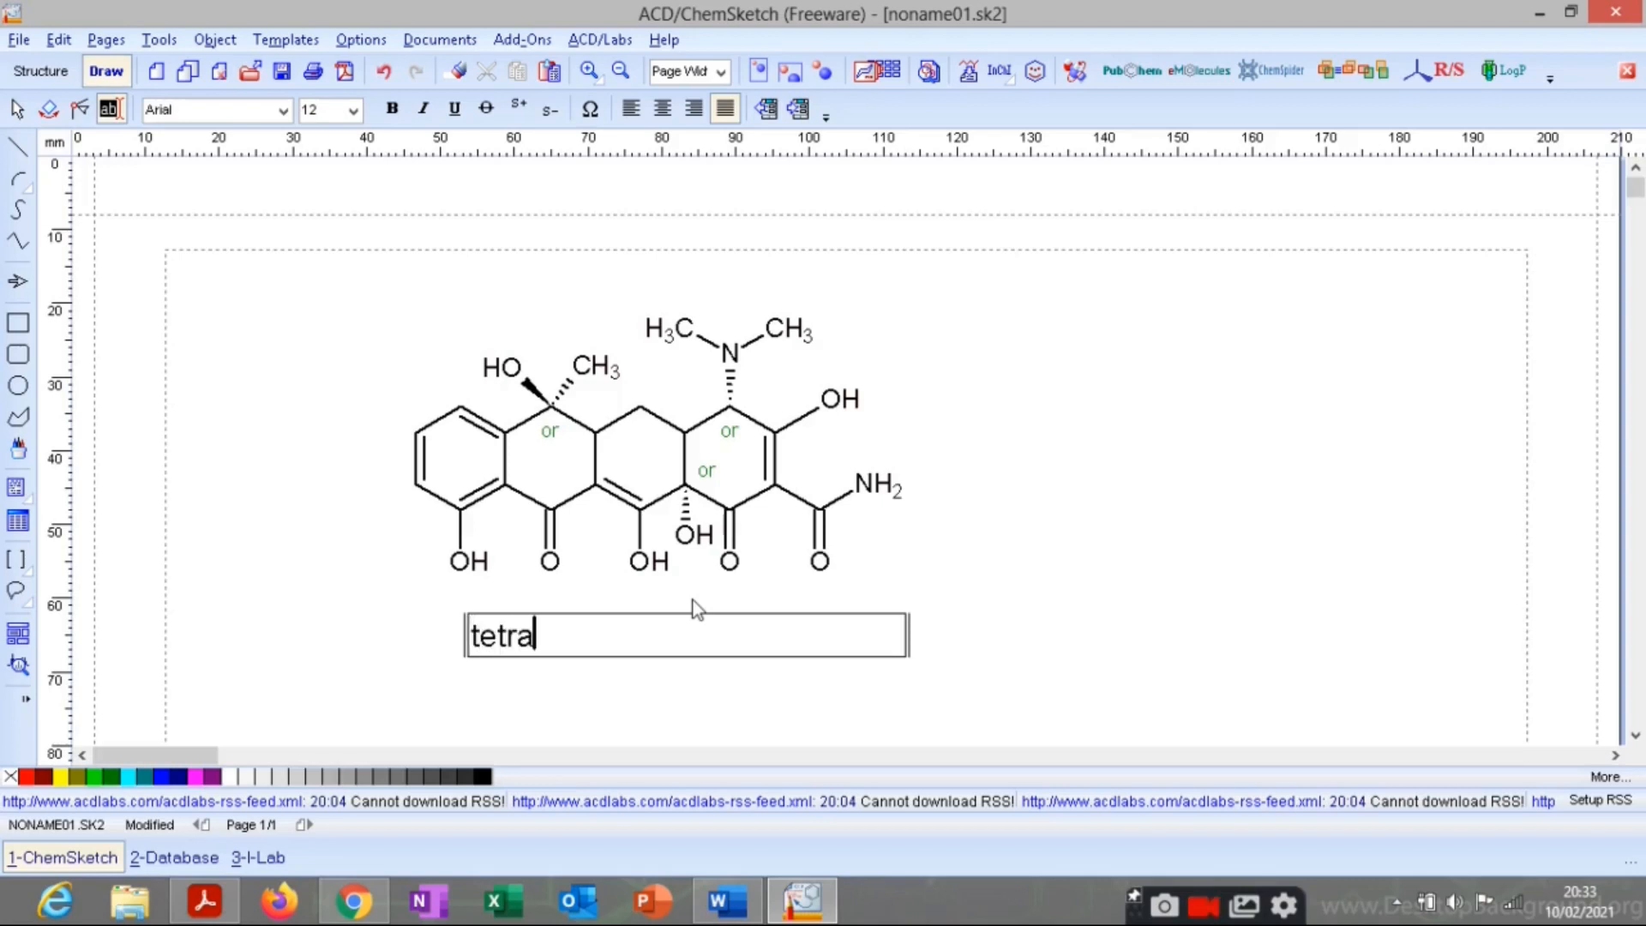
key(BackSpace)
key(BackSpace)
text(clina)
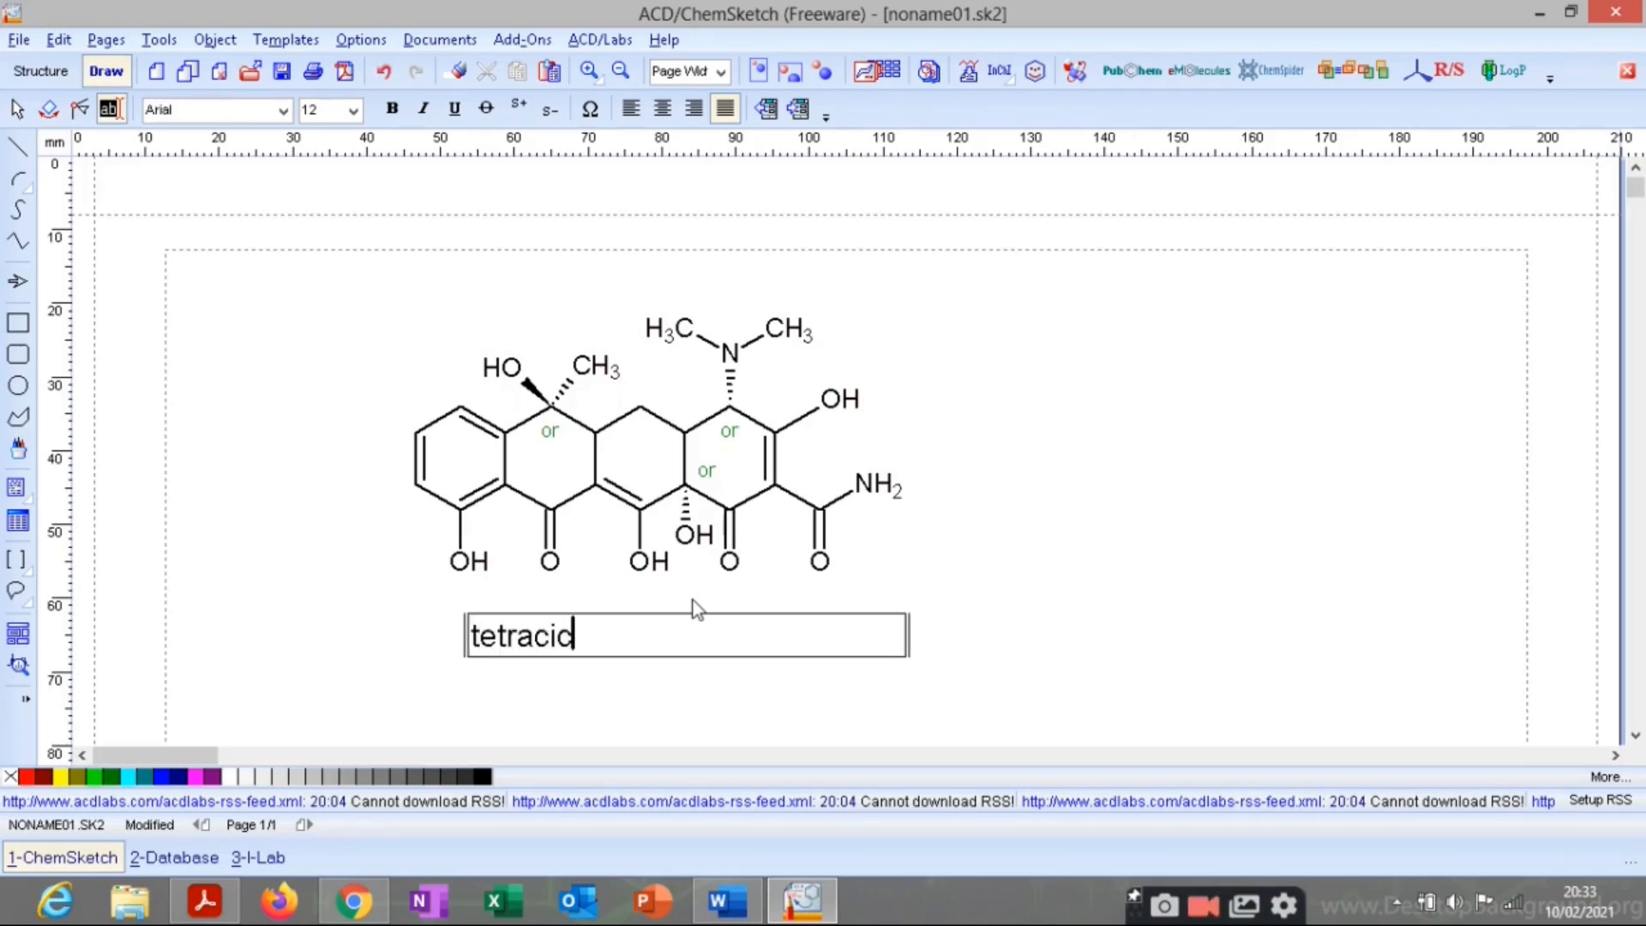
click(1147, 640)
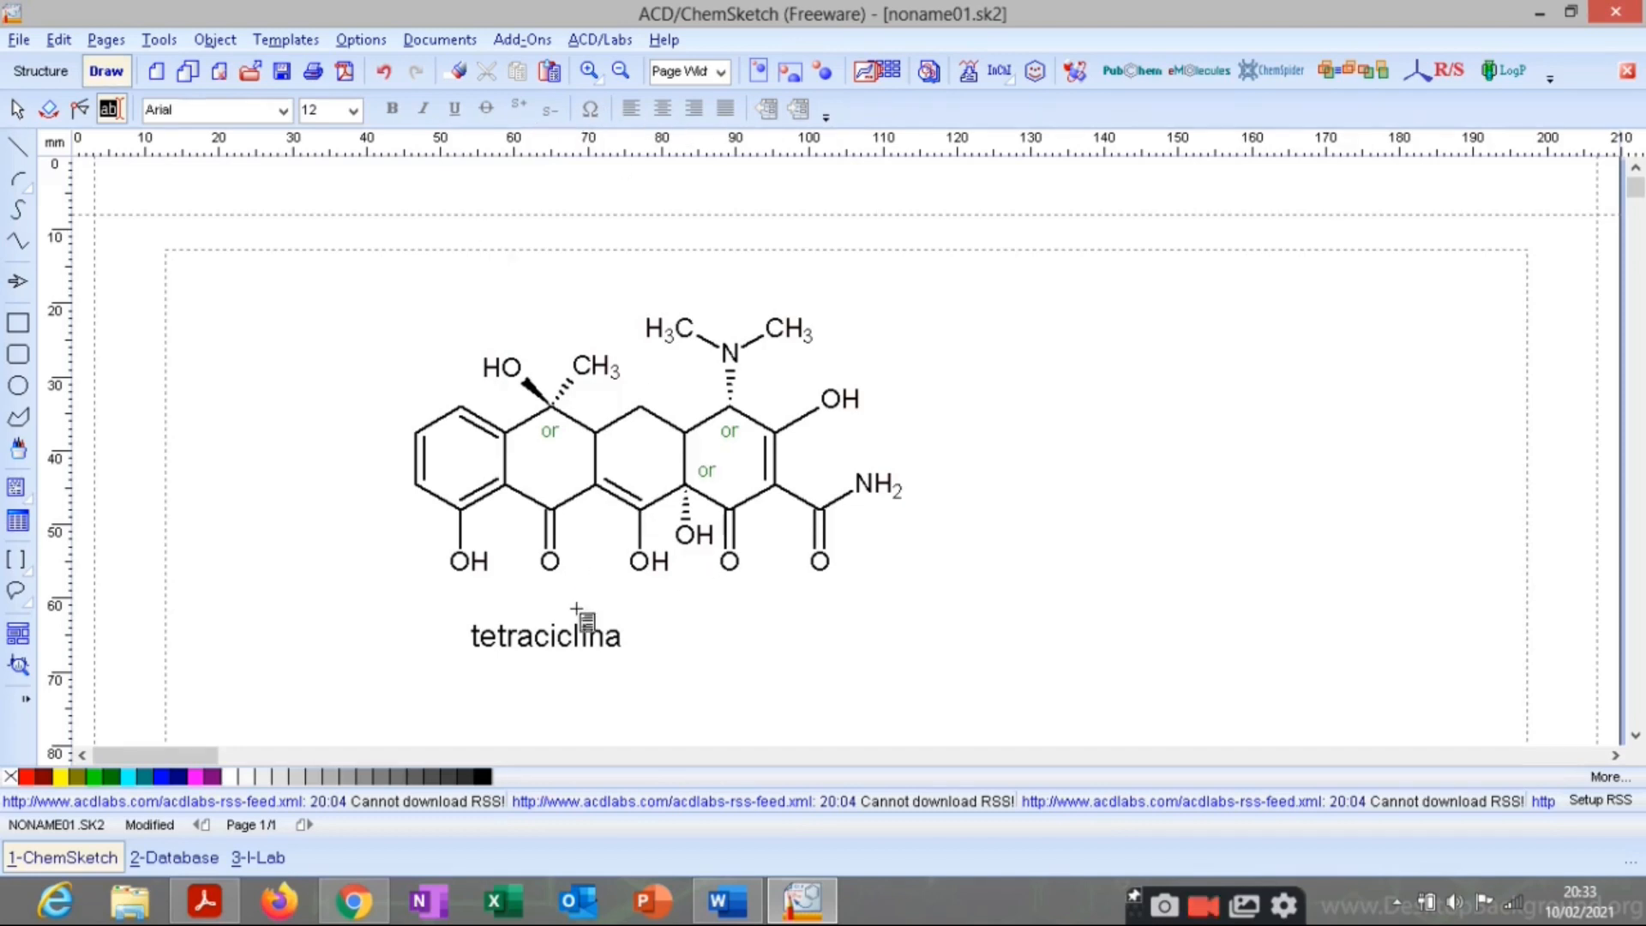
Delete the text caption beneath the structure.
click(17, 109)
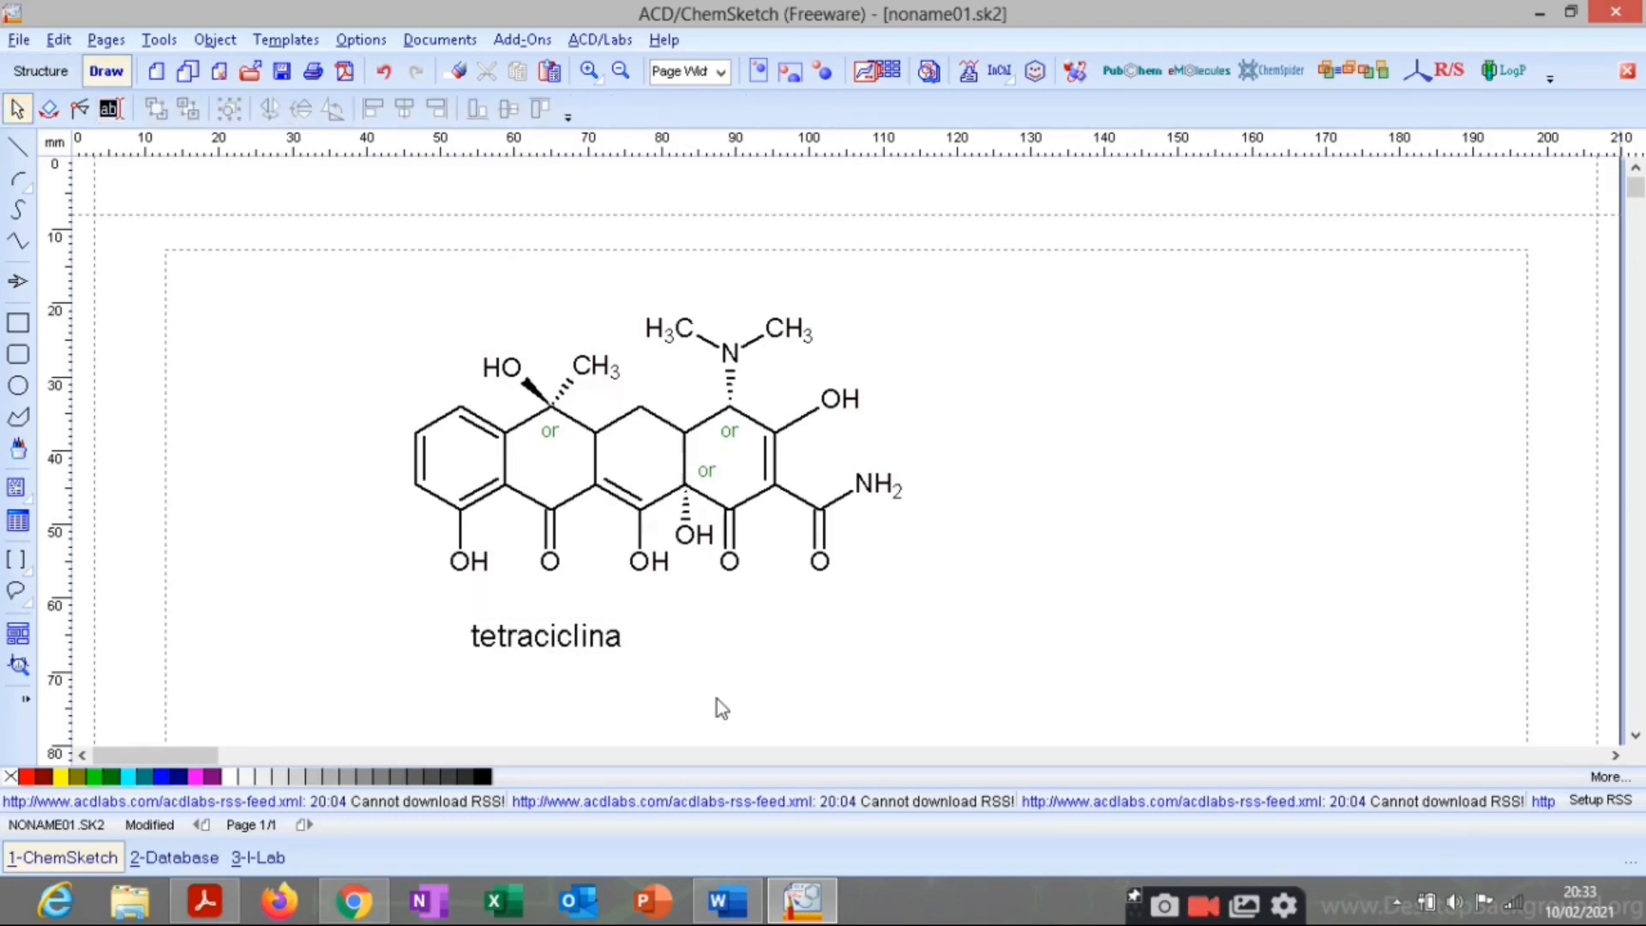
click(629, 641)
key(Delete)
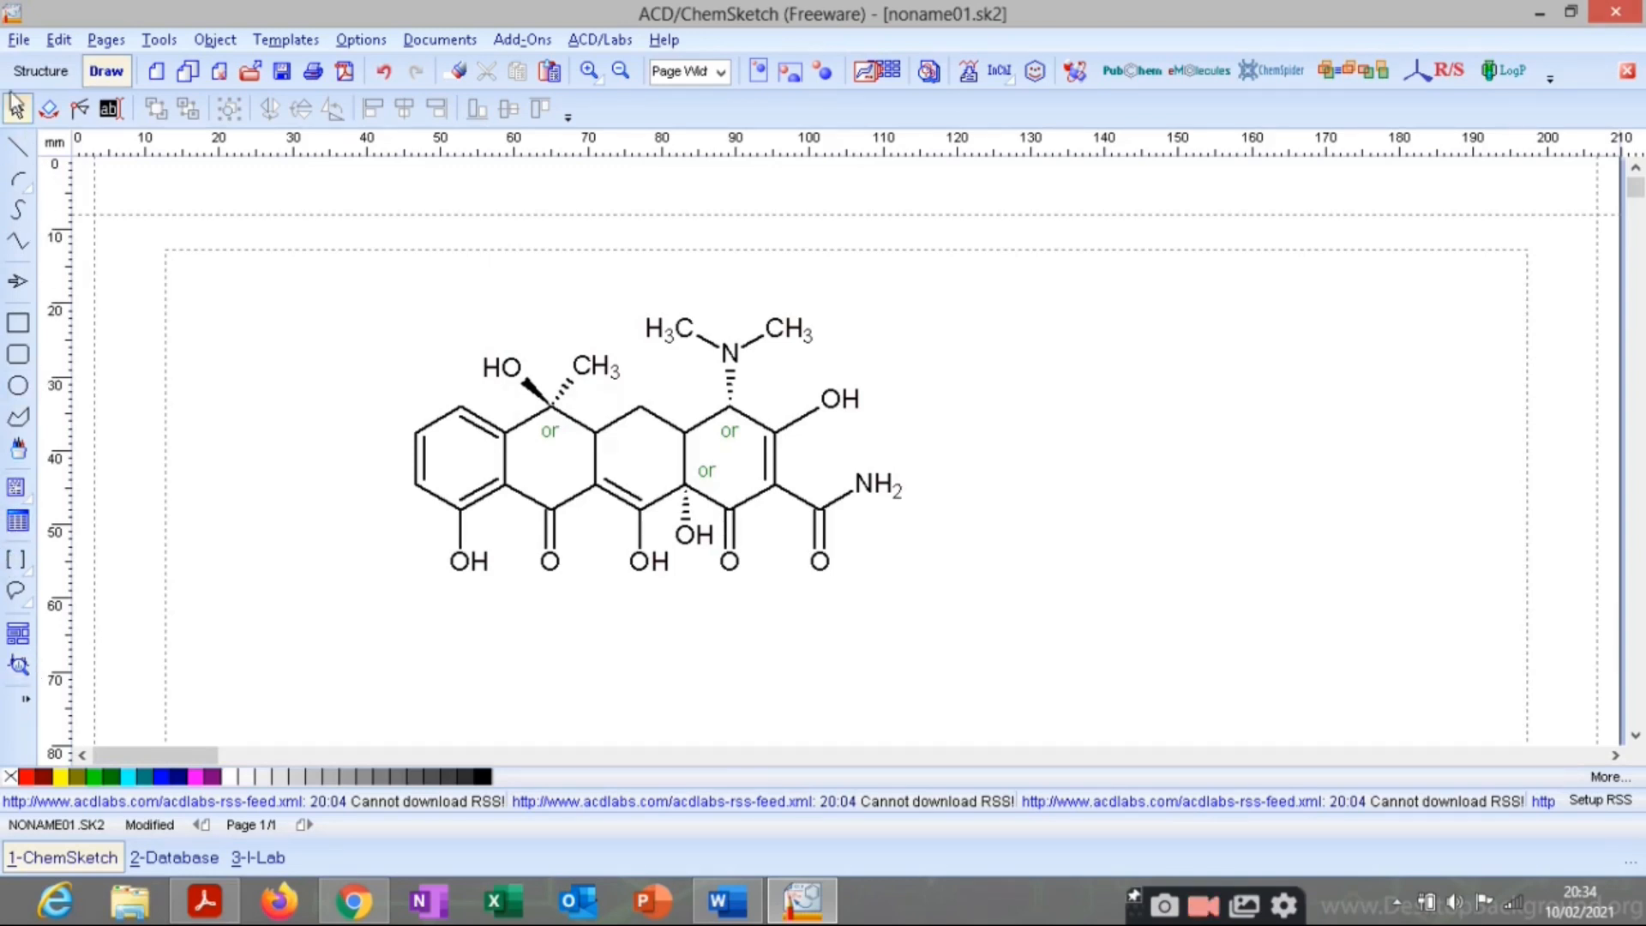
Switch to Structure mode and generate the InChI identifier for the whole tetracycline structure.
click(23, 71)
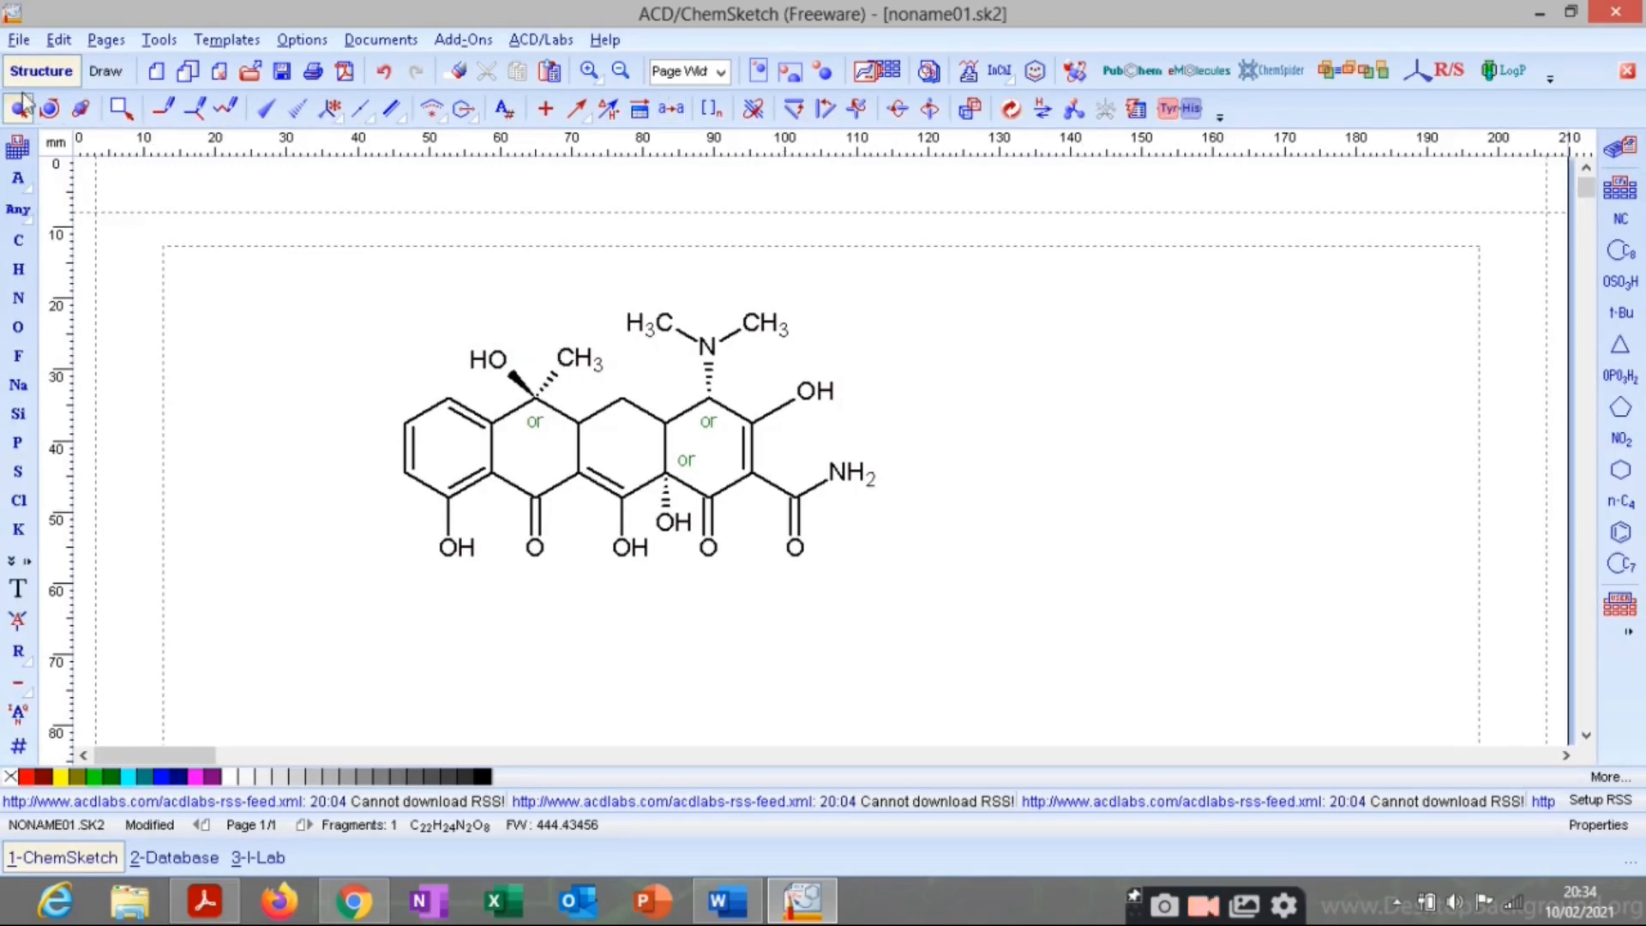
click(18, 109)
drag(367, 223, 902, 626)
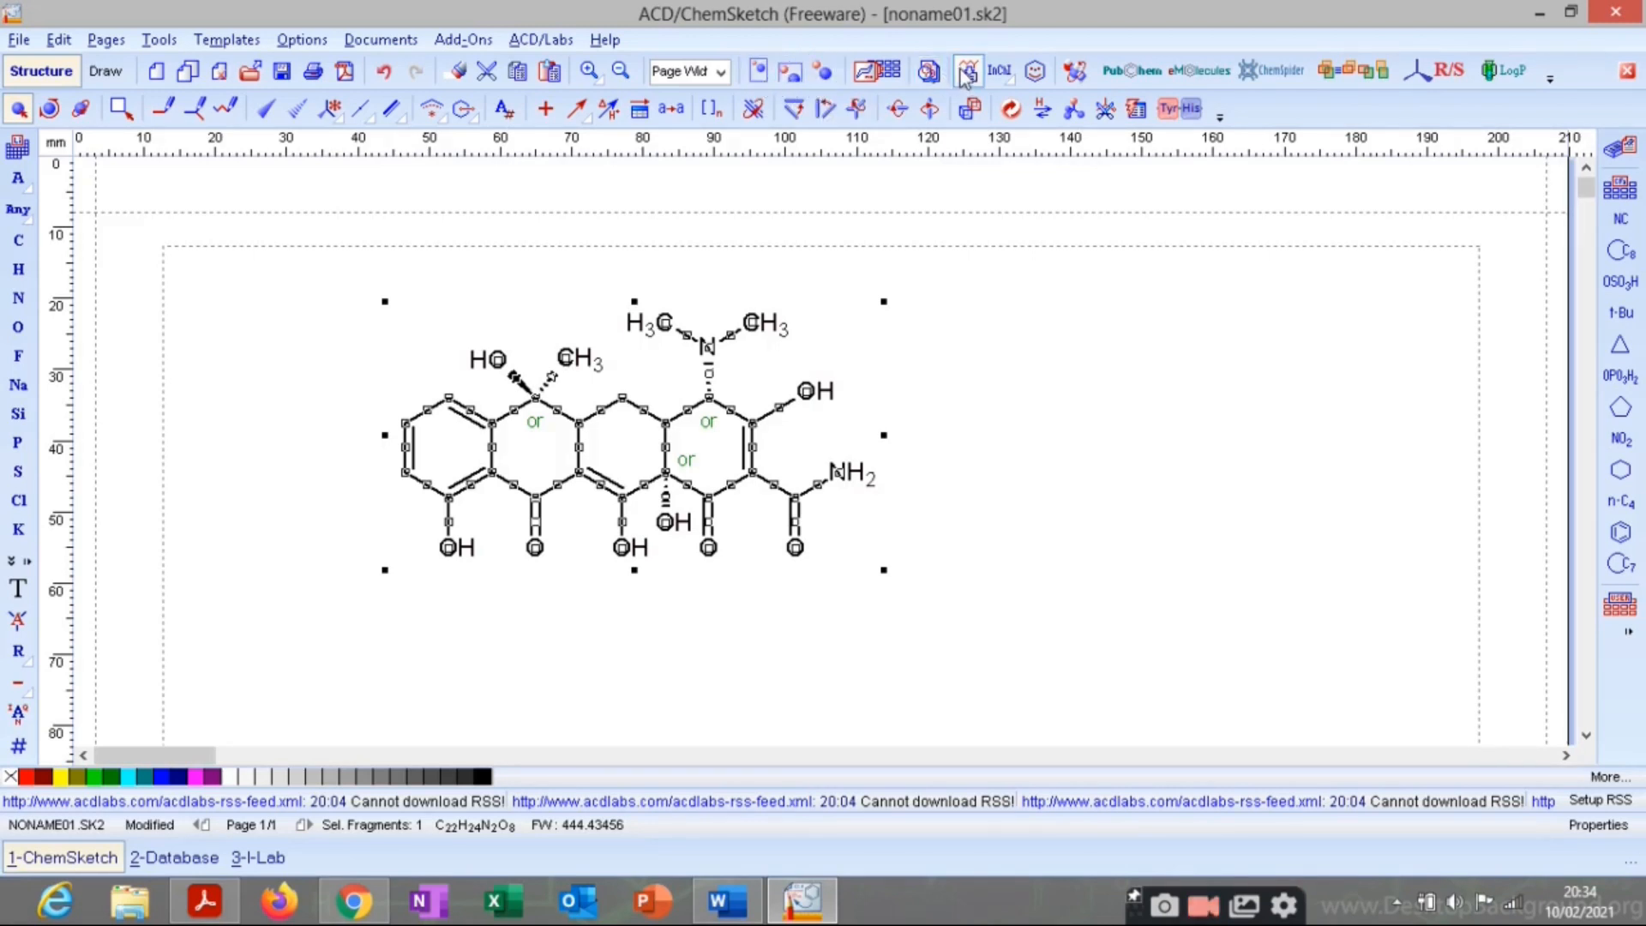
click(1007, 77)
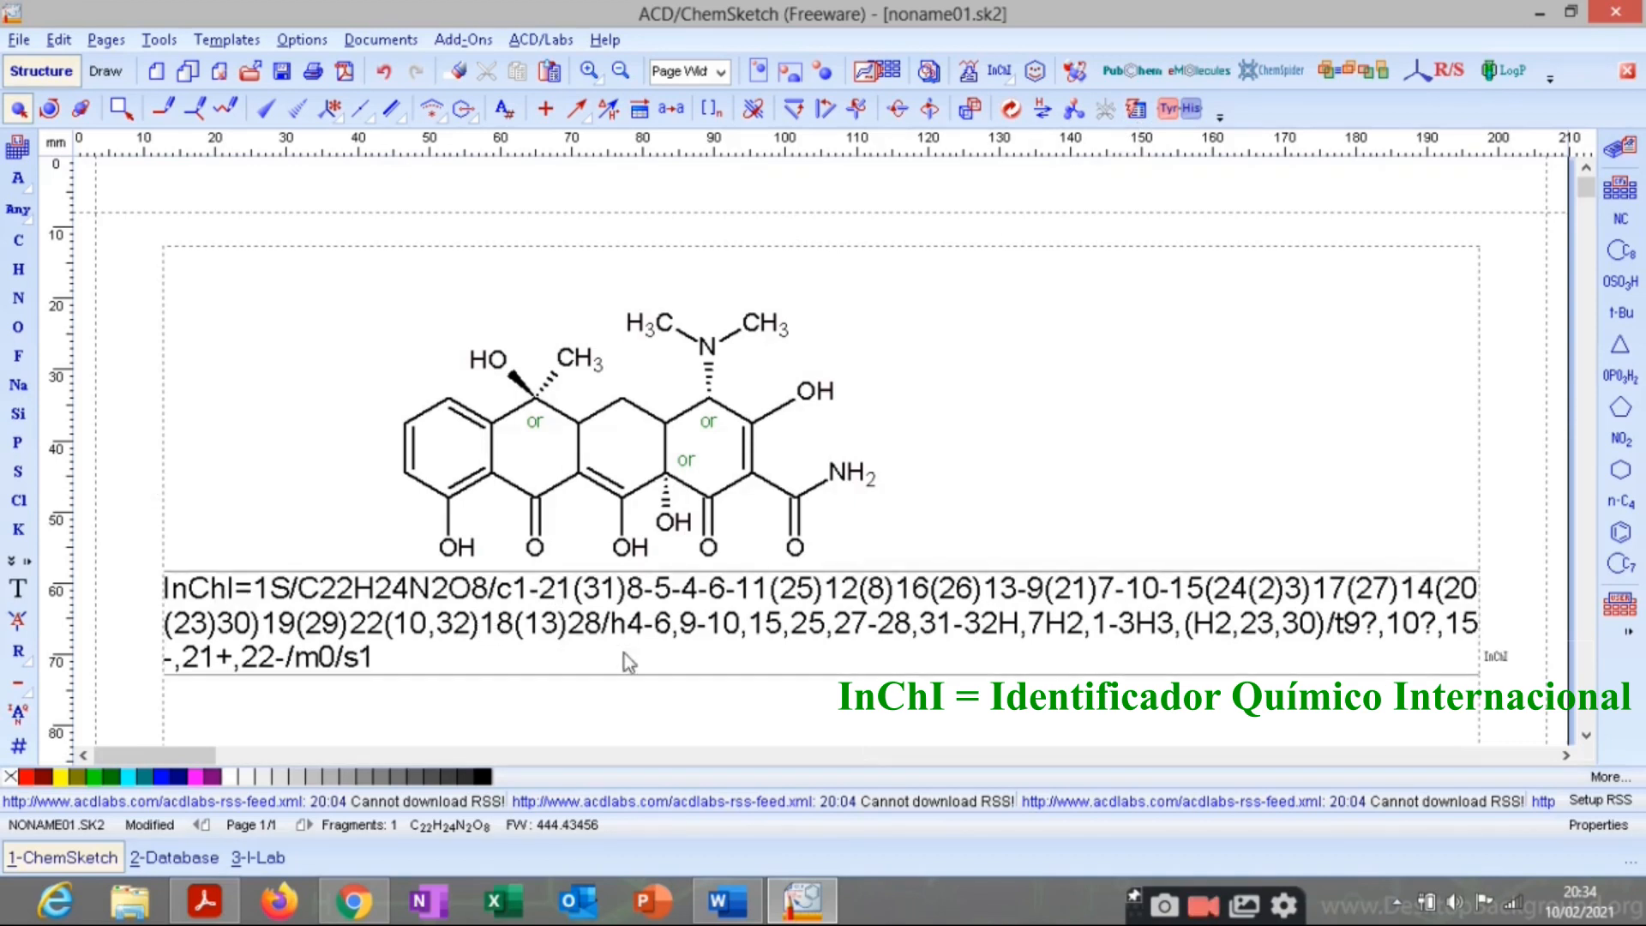
Reposition the InChI text below the structure and delete it.
drag(705, 639, 752, 653)
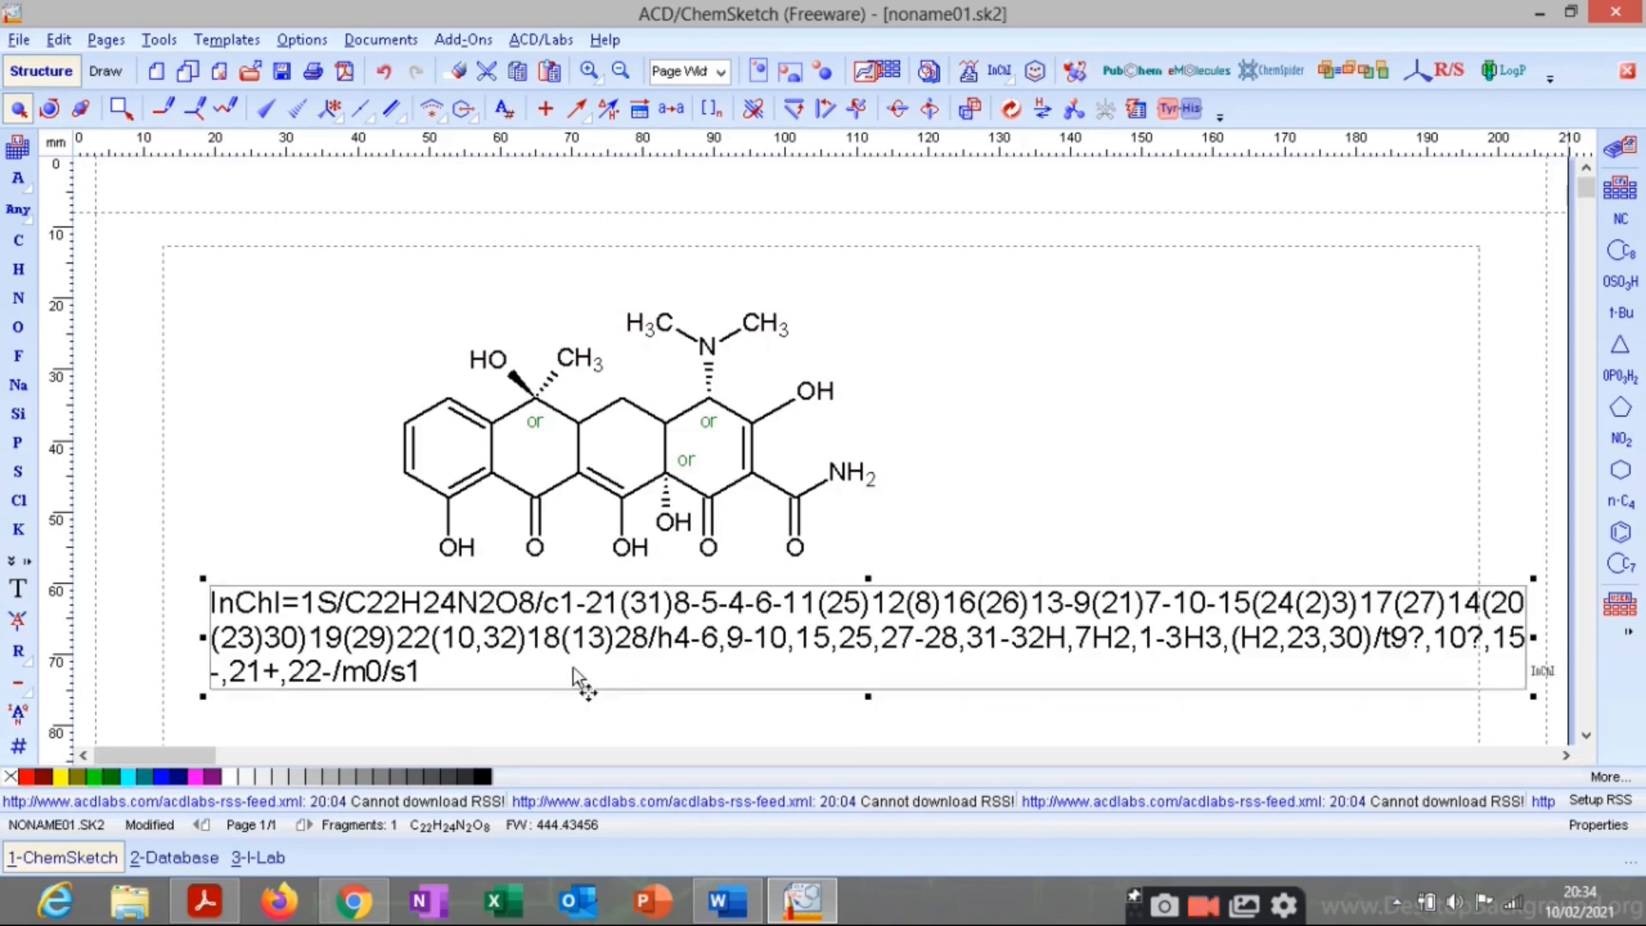
drag(727, 652, 707, 652)
click(708, 646)
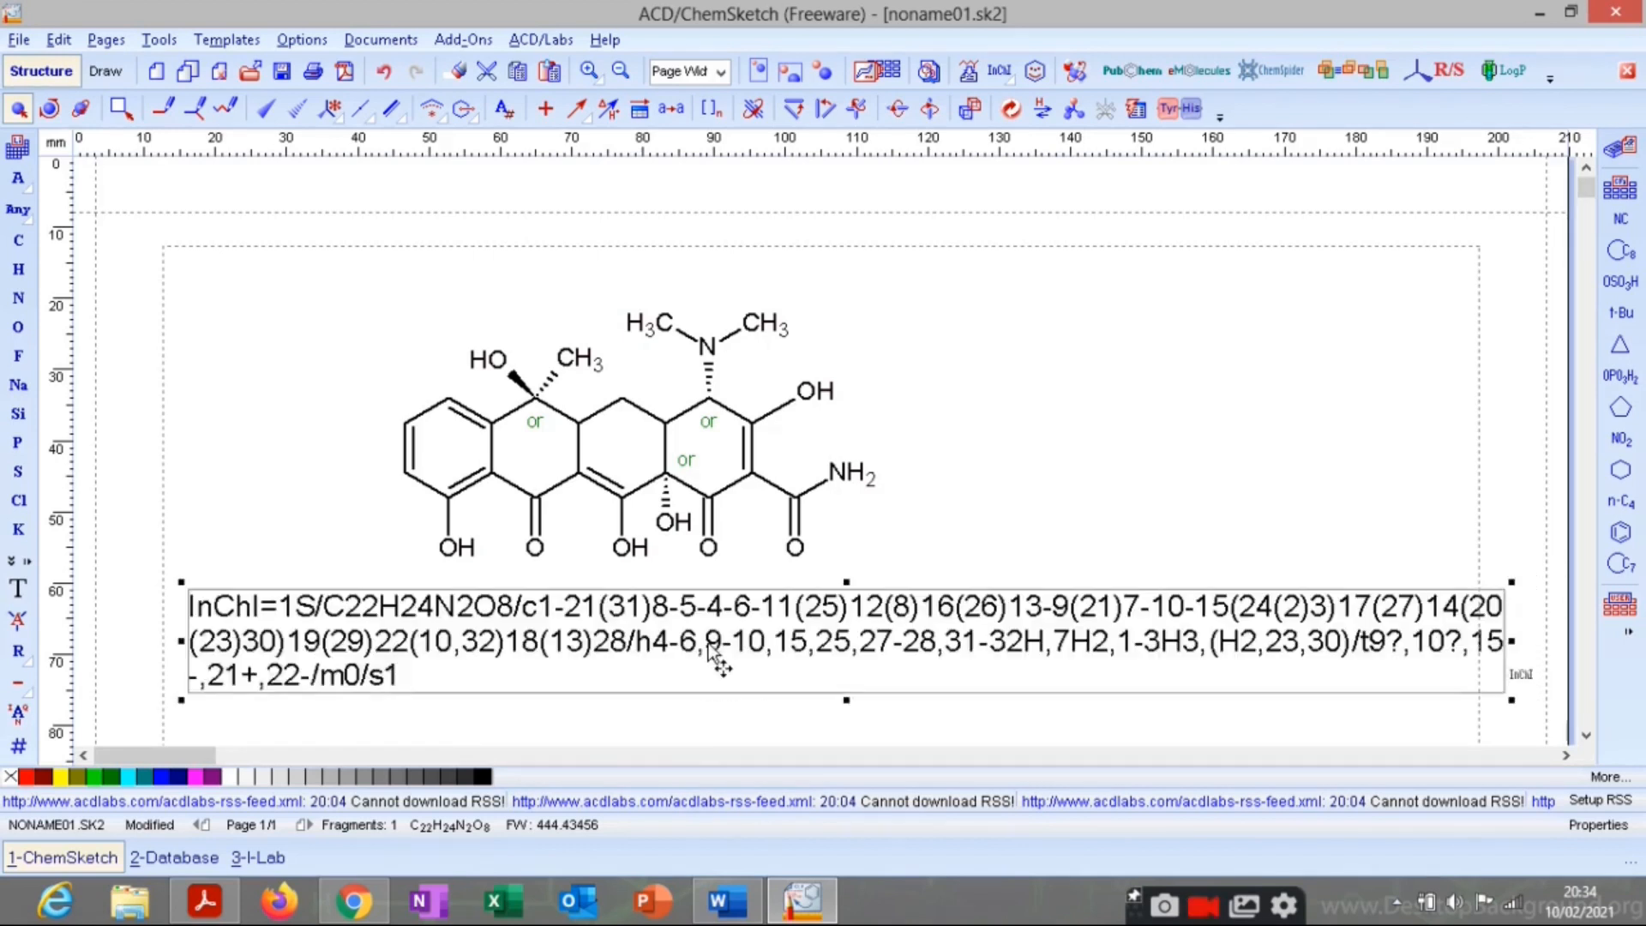
drag(923, 626, 903, 636)
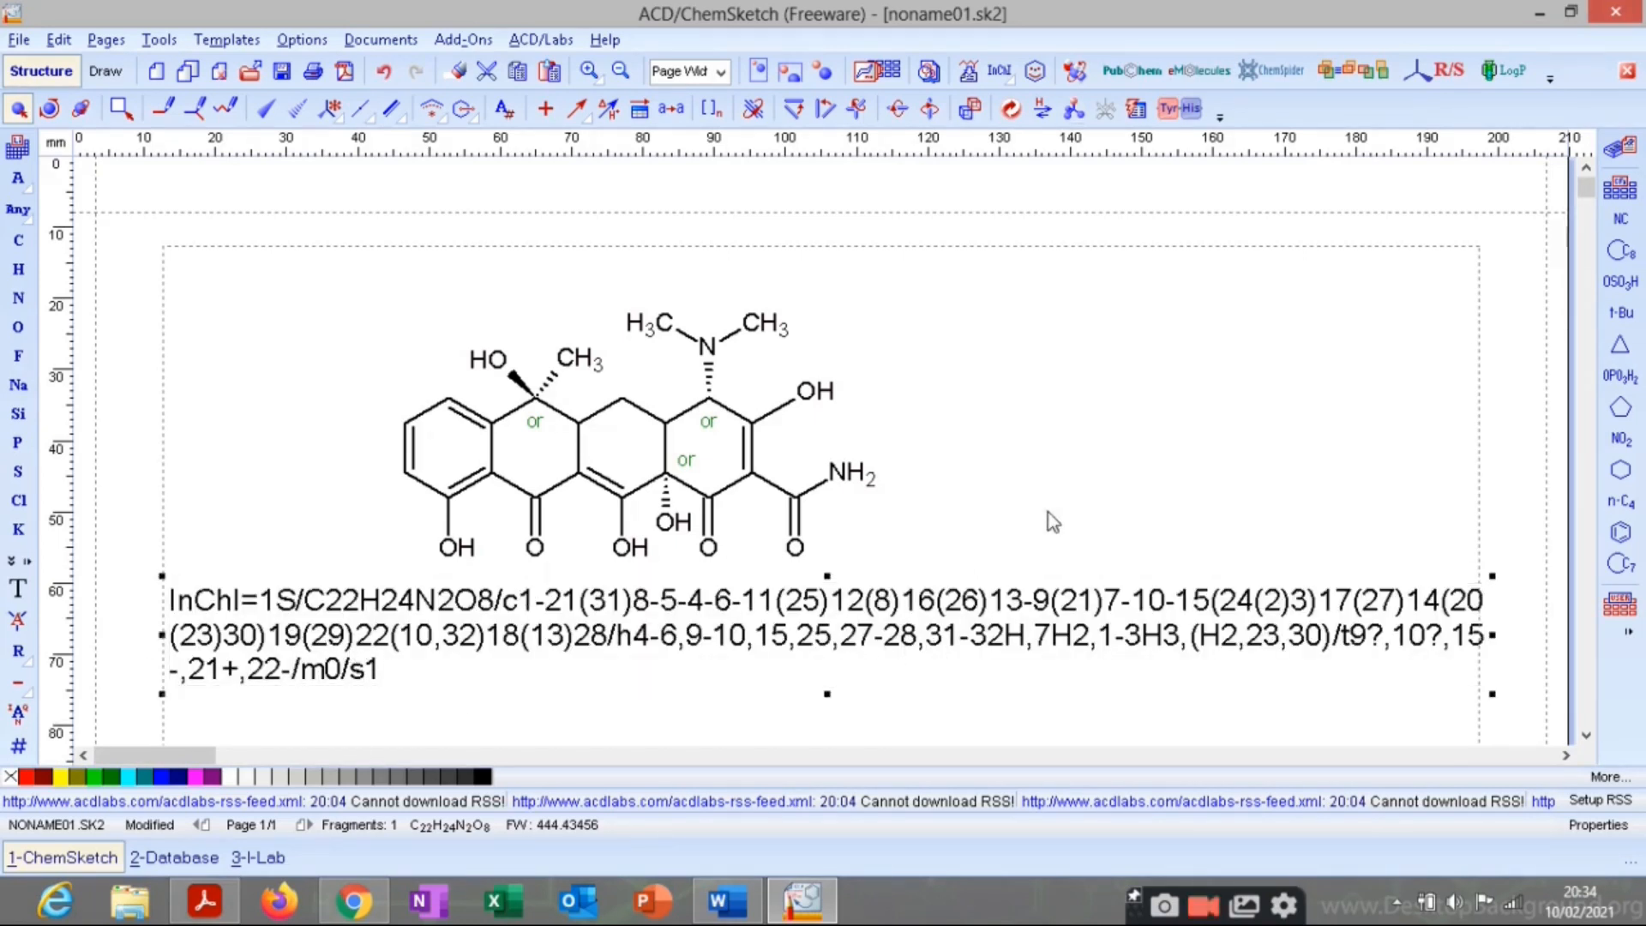
key(Delete)
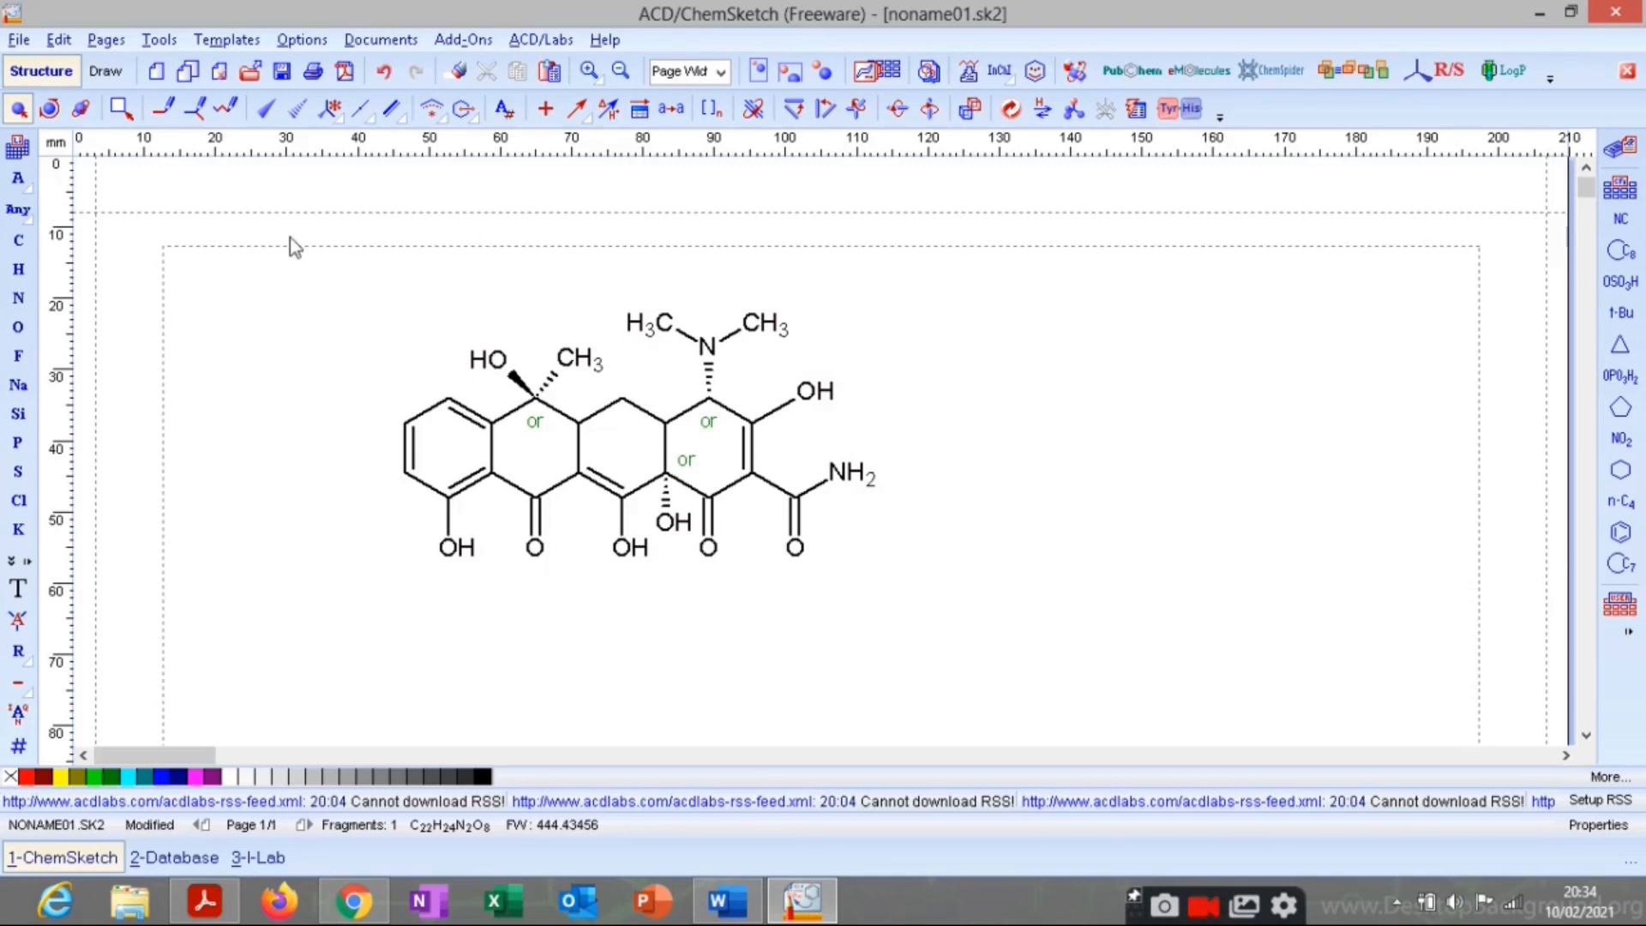
Generate the SMILES notation for the whole structure, shift it slightly below the drawing and delete it.
drag(270, 263, 1035, 566)
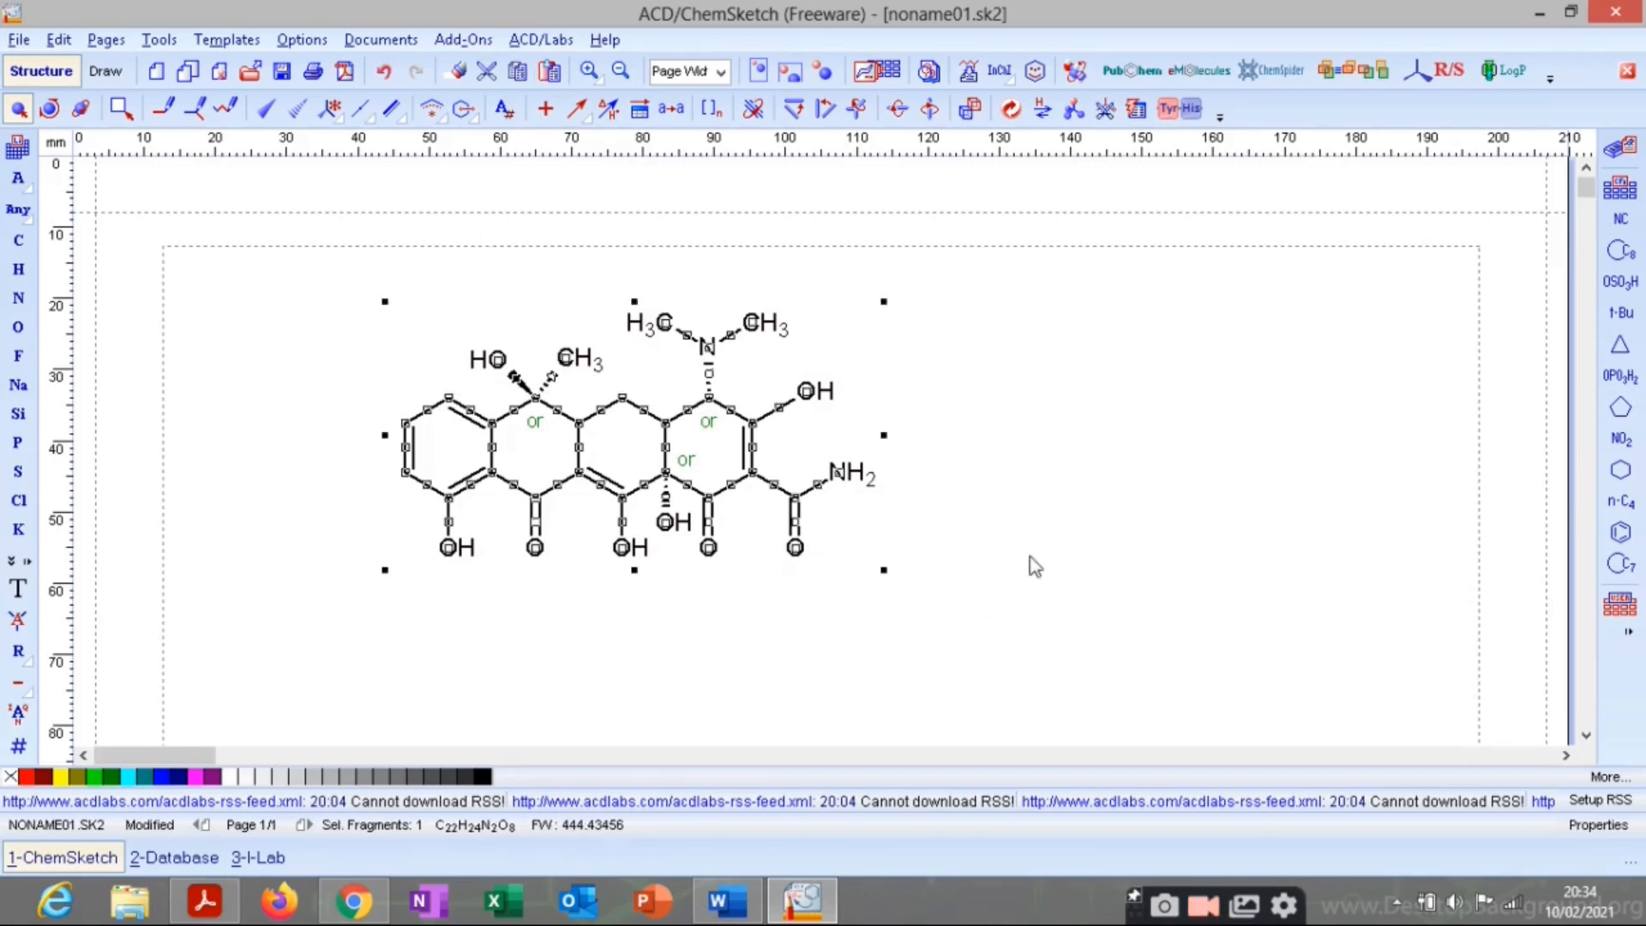
click(1036, 70)
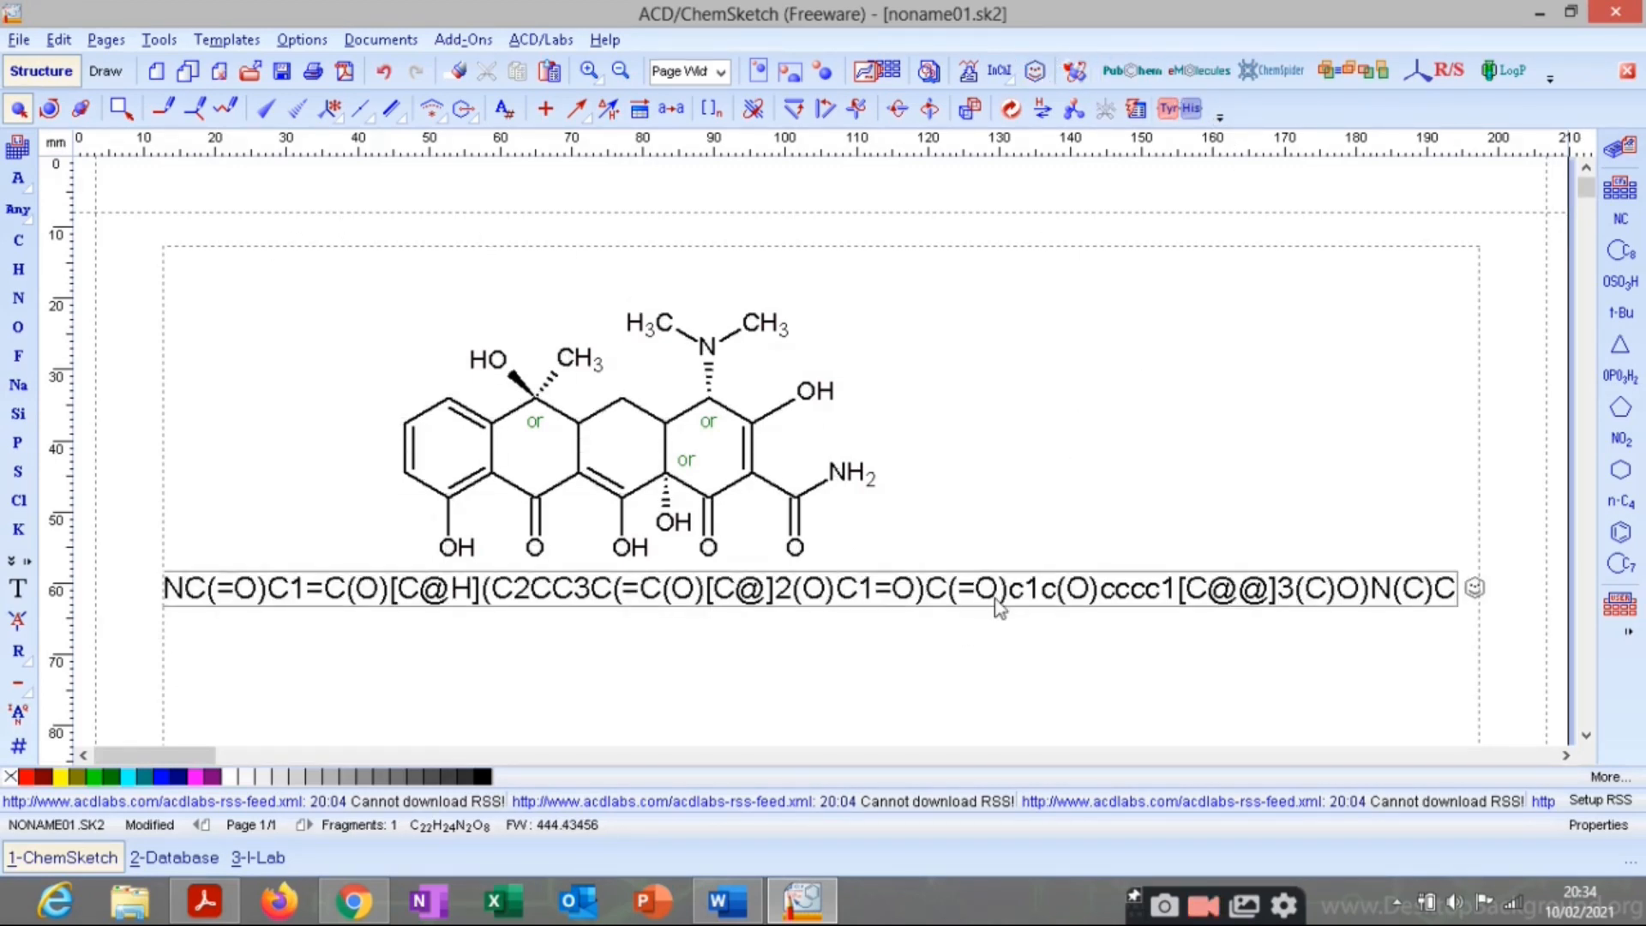
drag(999, 609, 1039, 628)
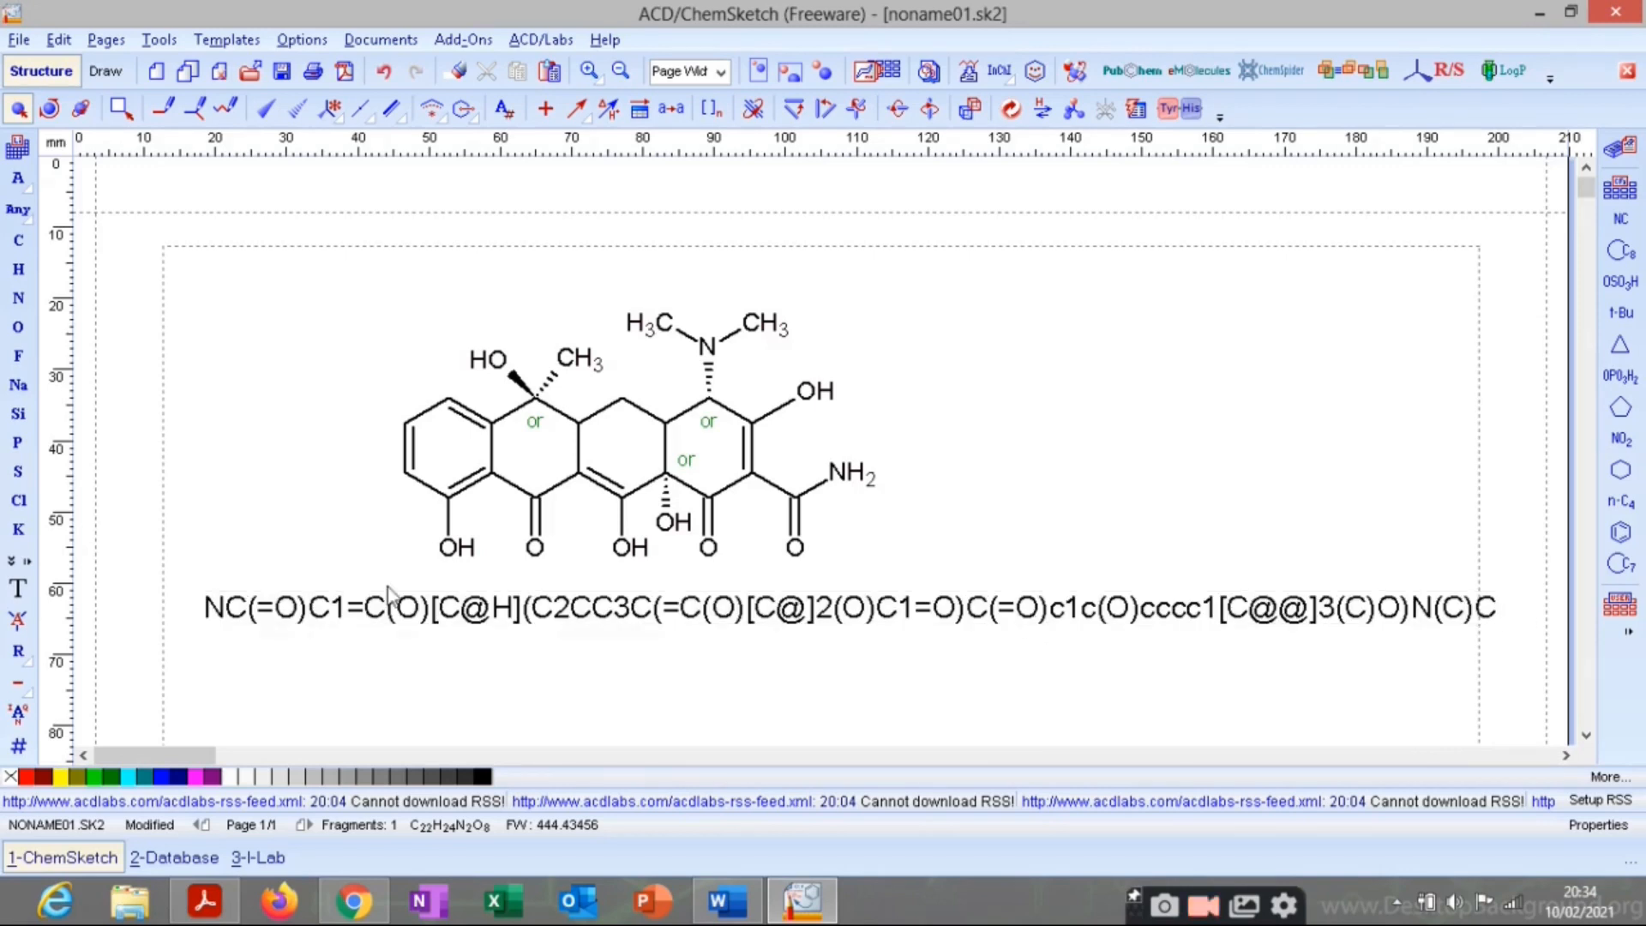
click(1002, 614)
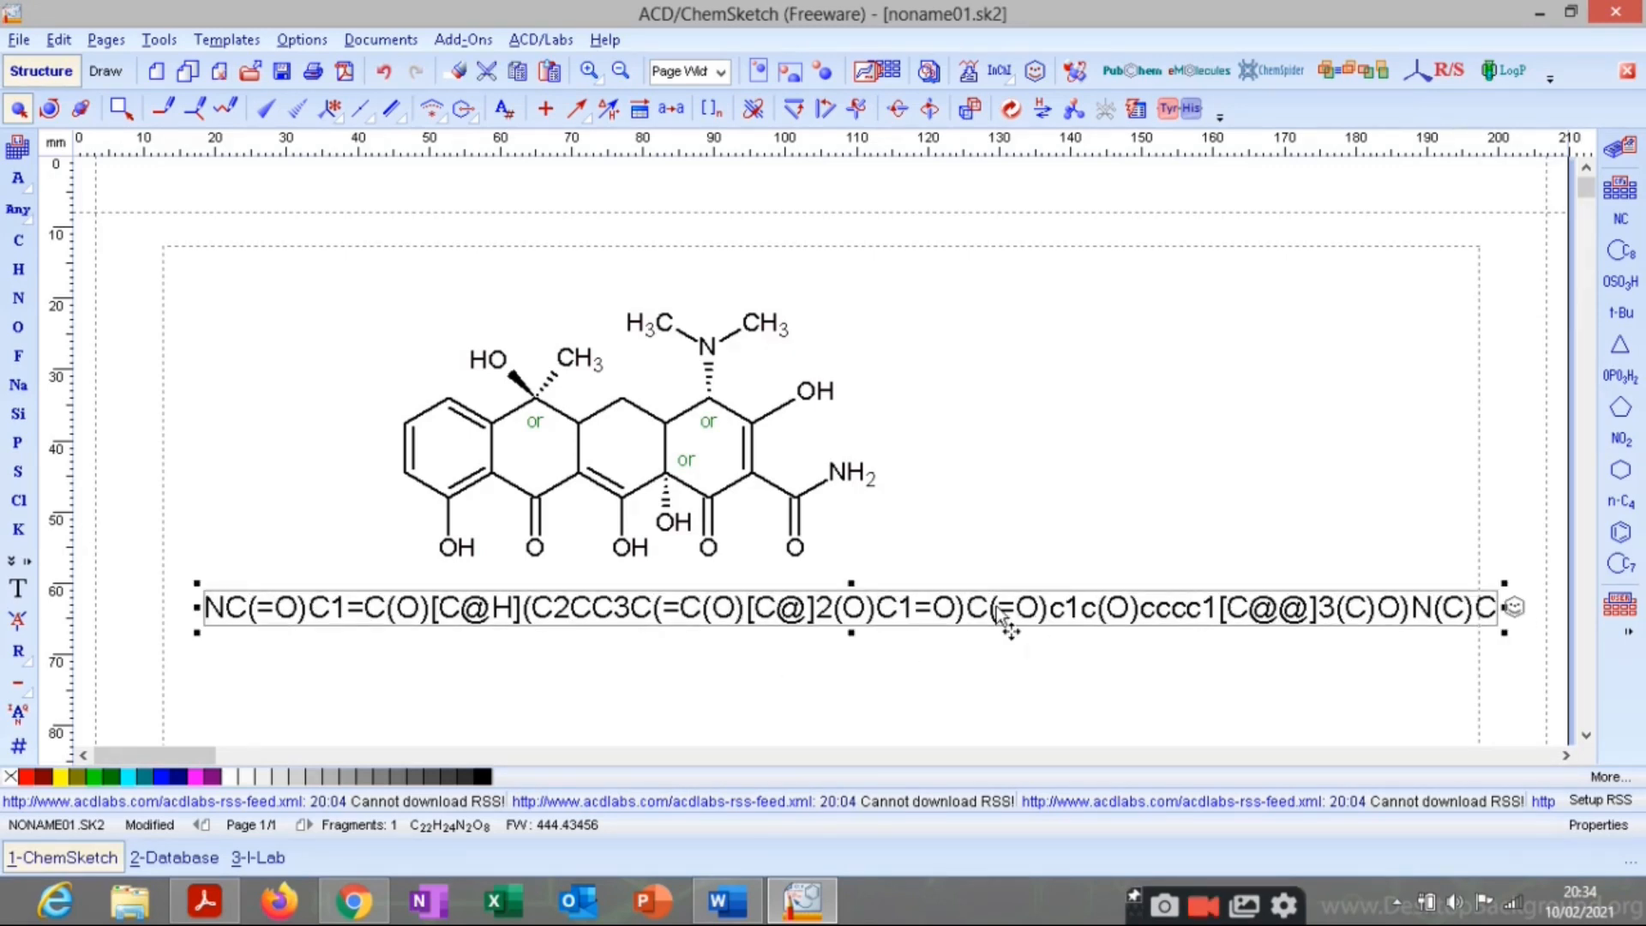
drag(1000, 614, 944, 620)
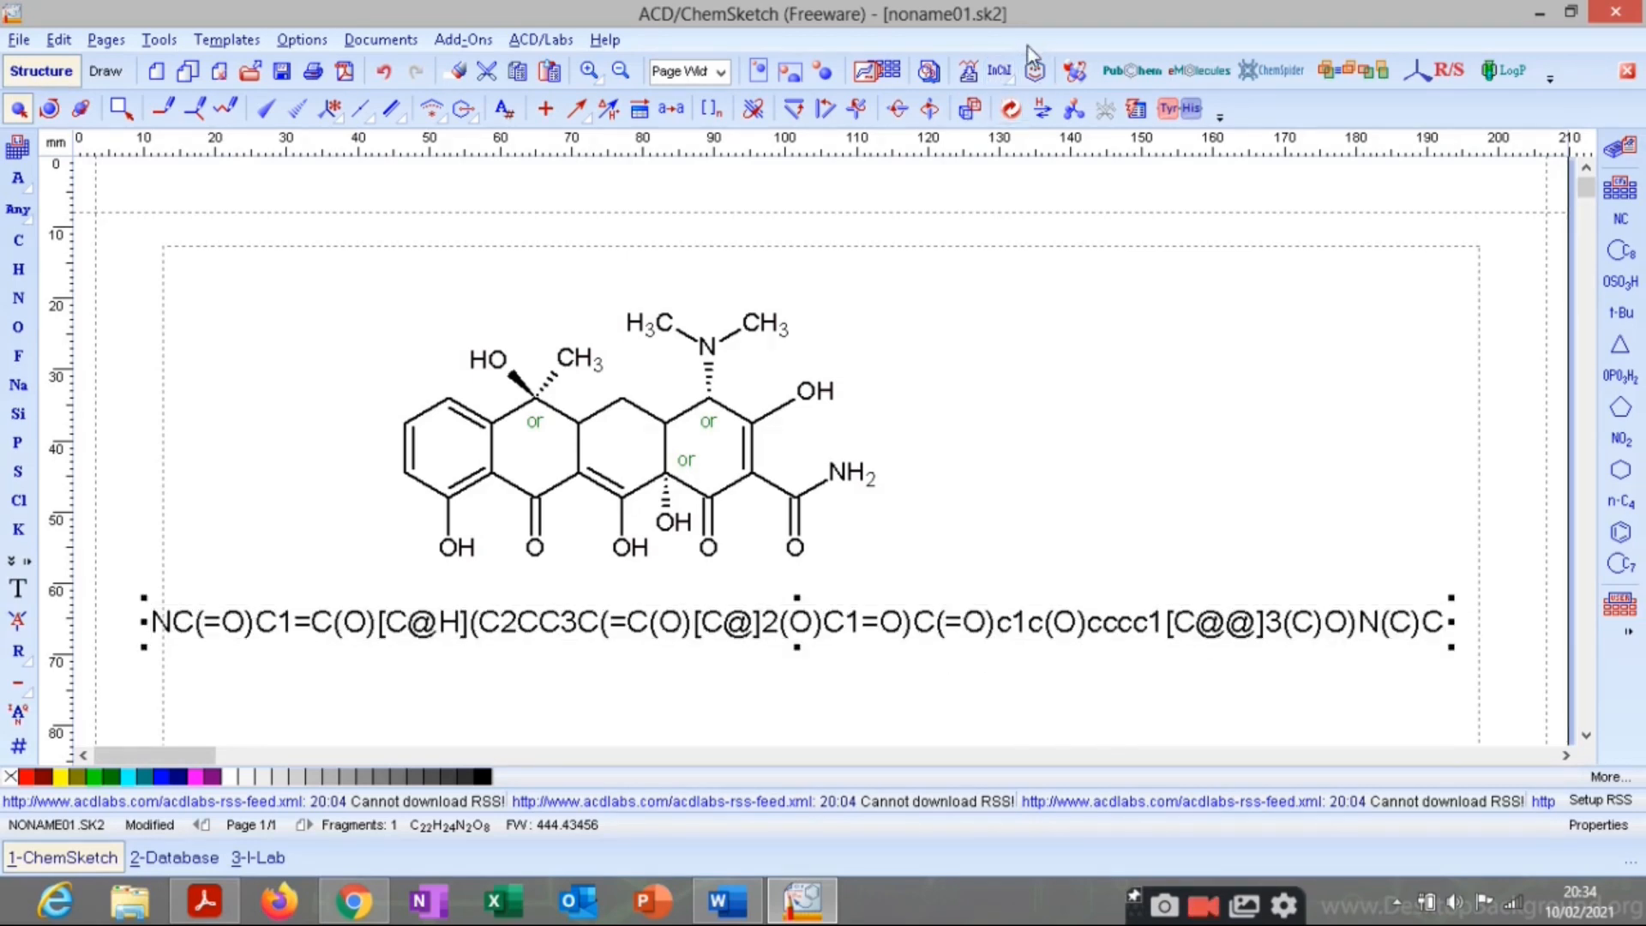
key(Delete)
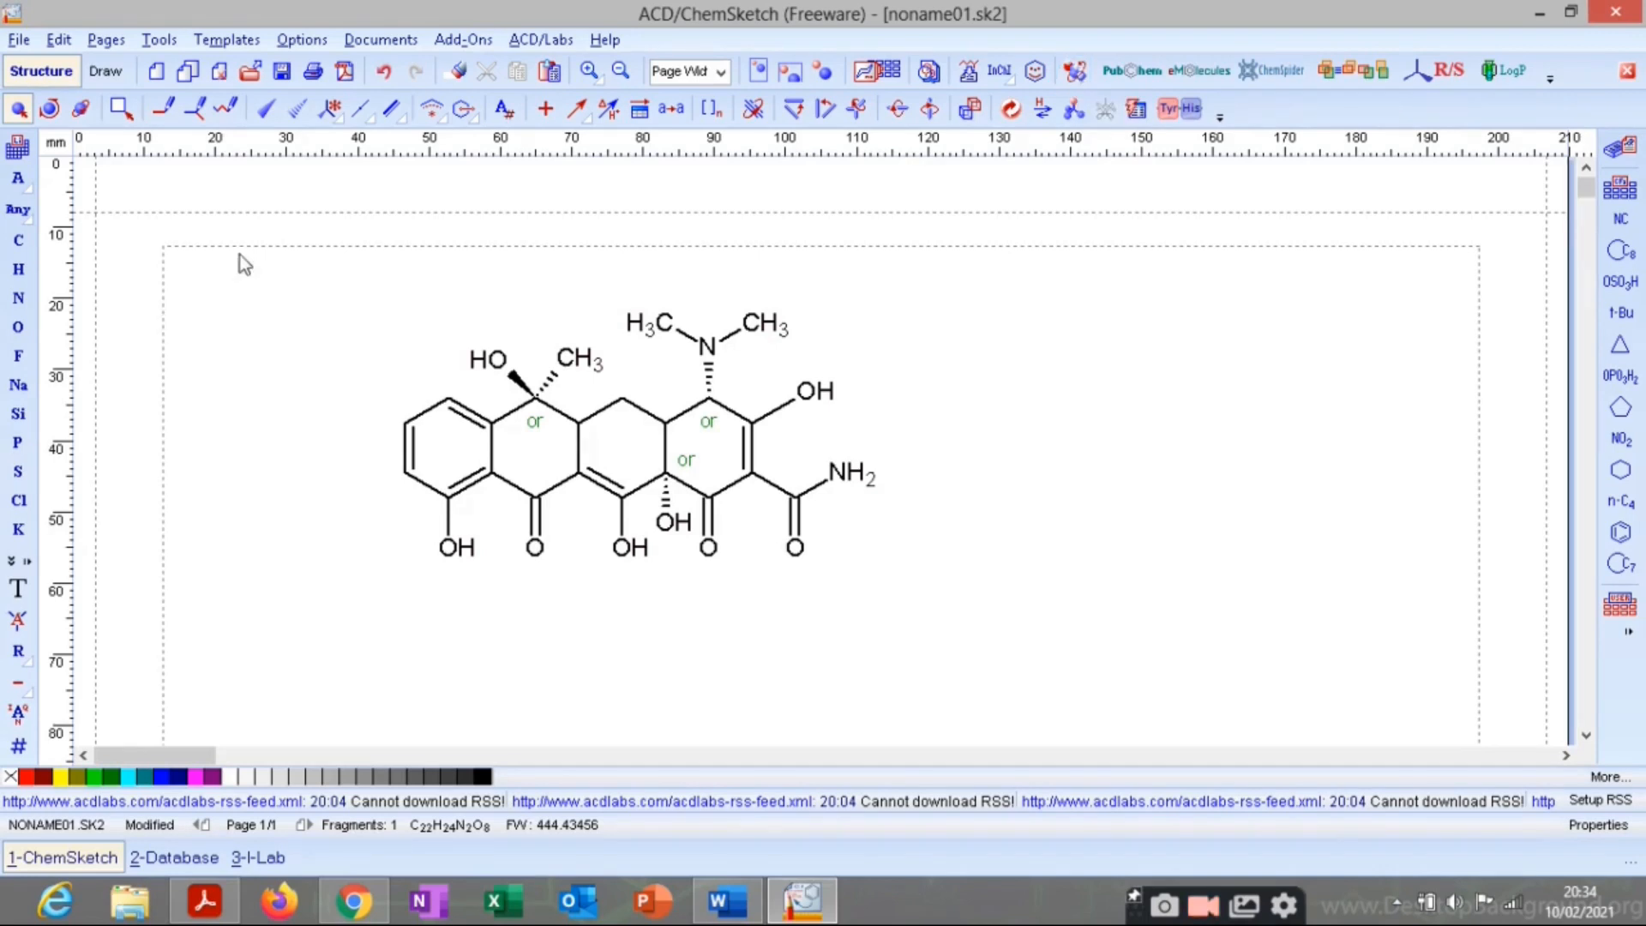
Open the whole structure in ACD/3D Viewer, rotate the model to inspect it and close the viewer.
drag(235, 215, 953, 649)
click(1076, 74)
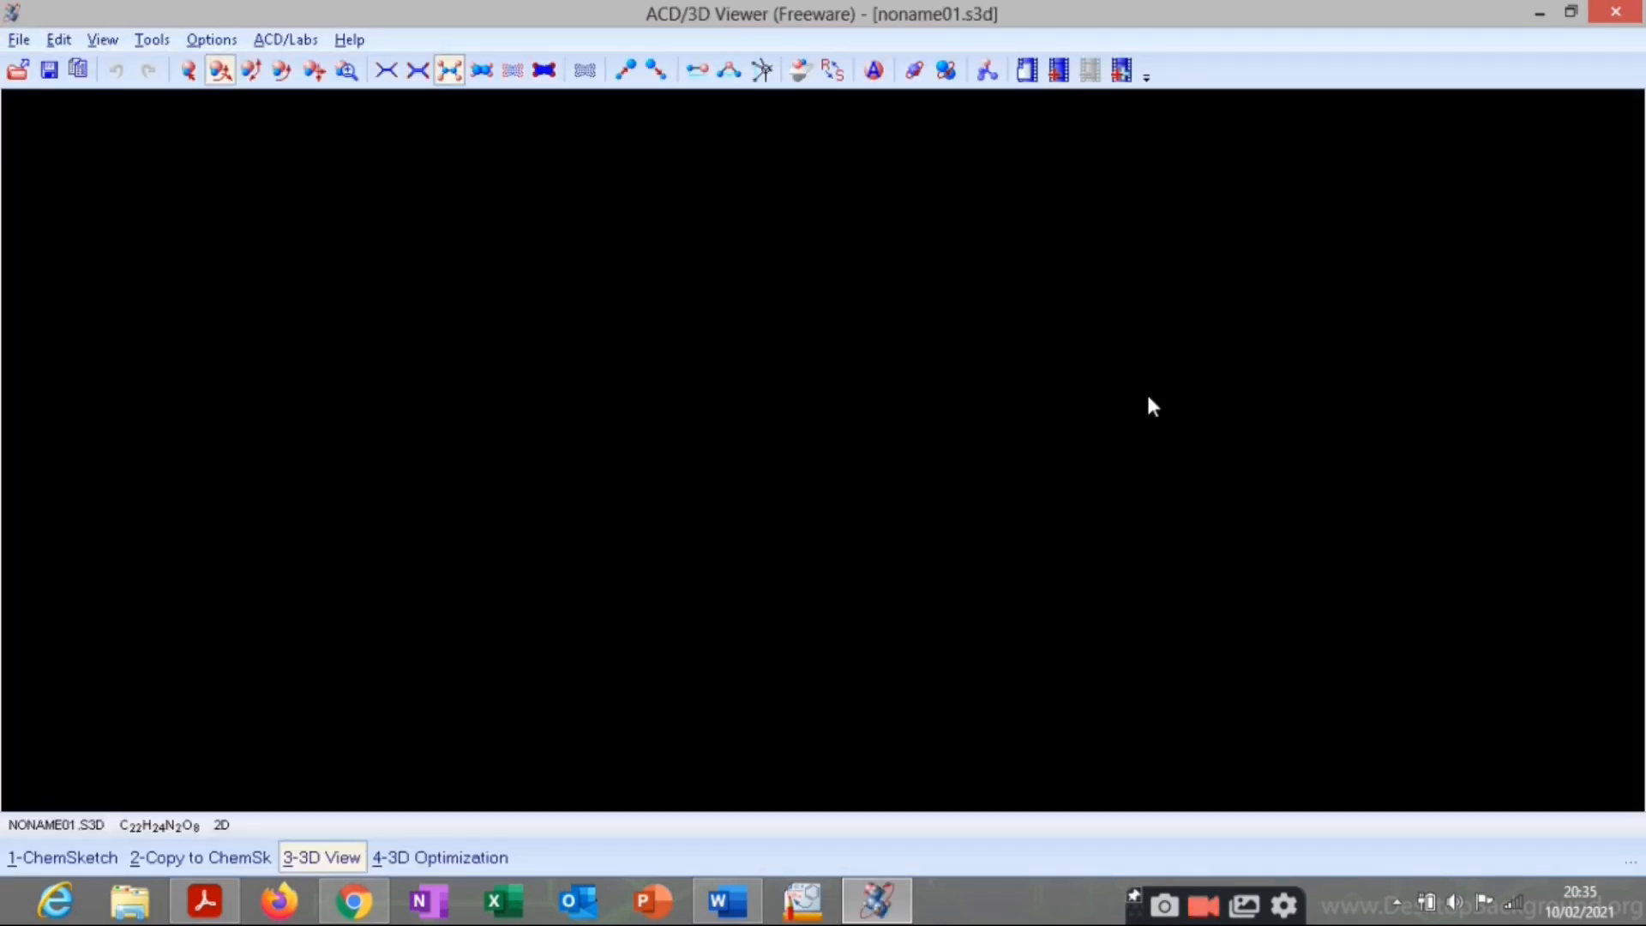
right_click(1071, 360)
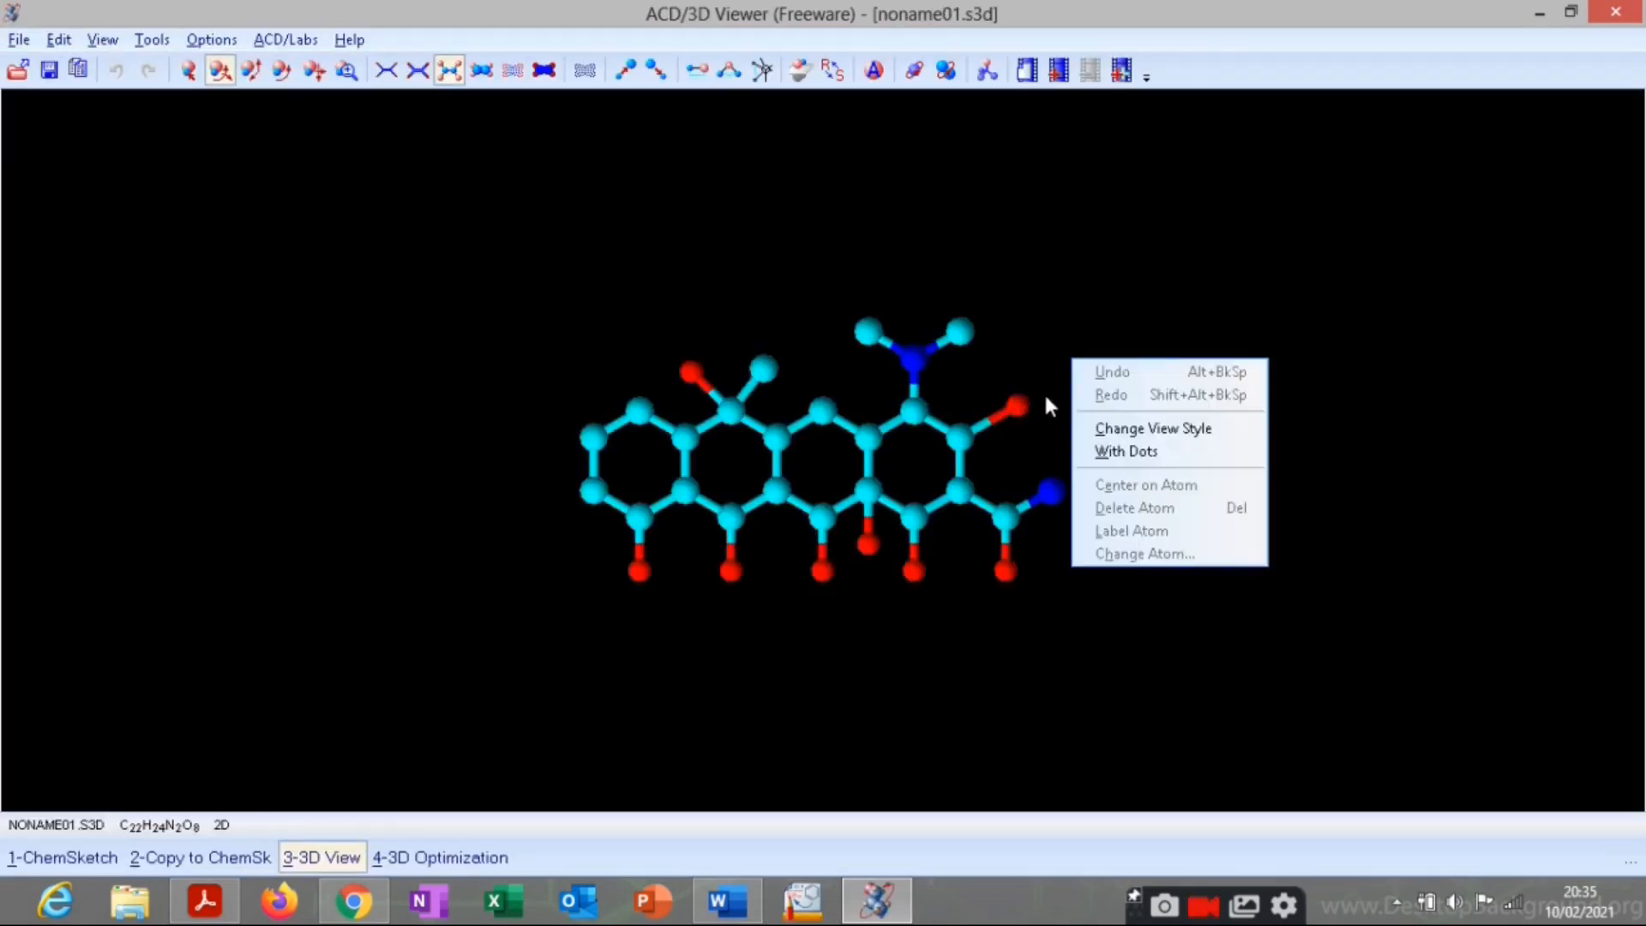
click(1043, 391)
drag(1087, 272, 1164, 537)
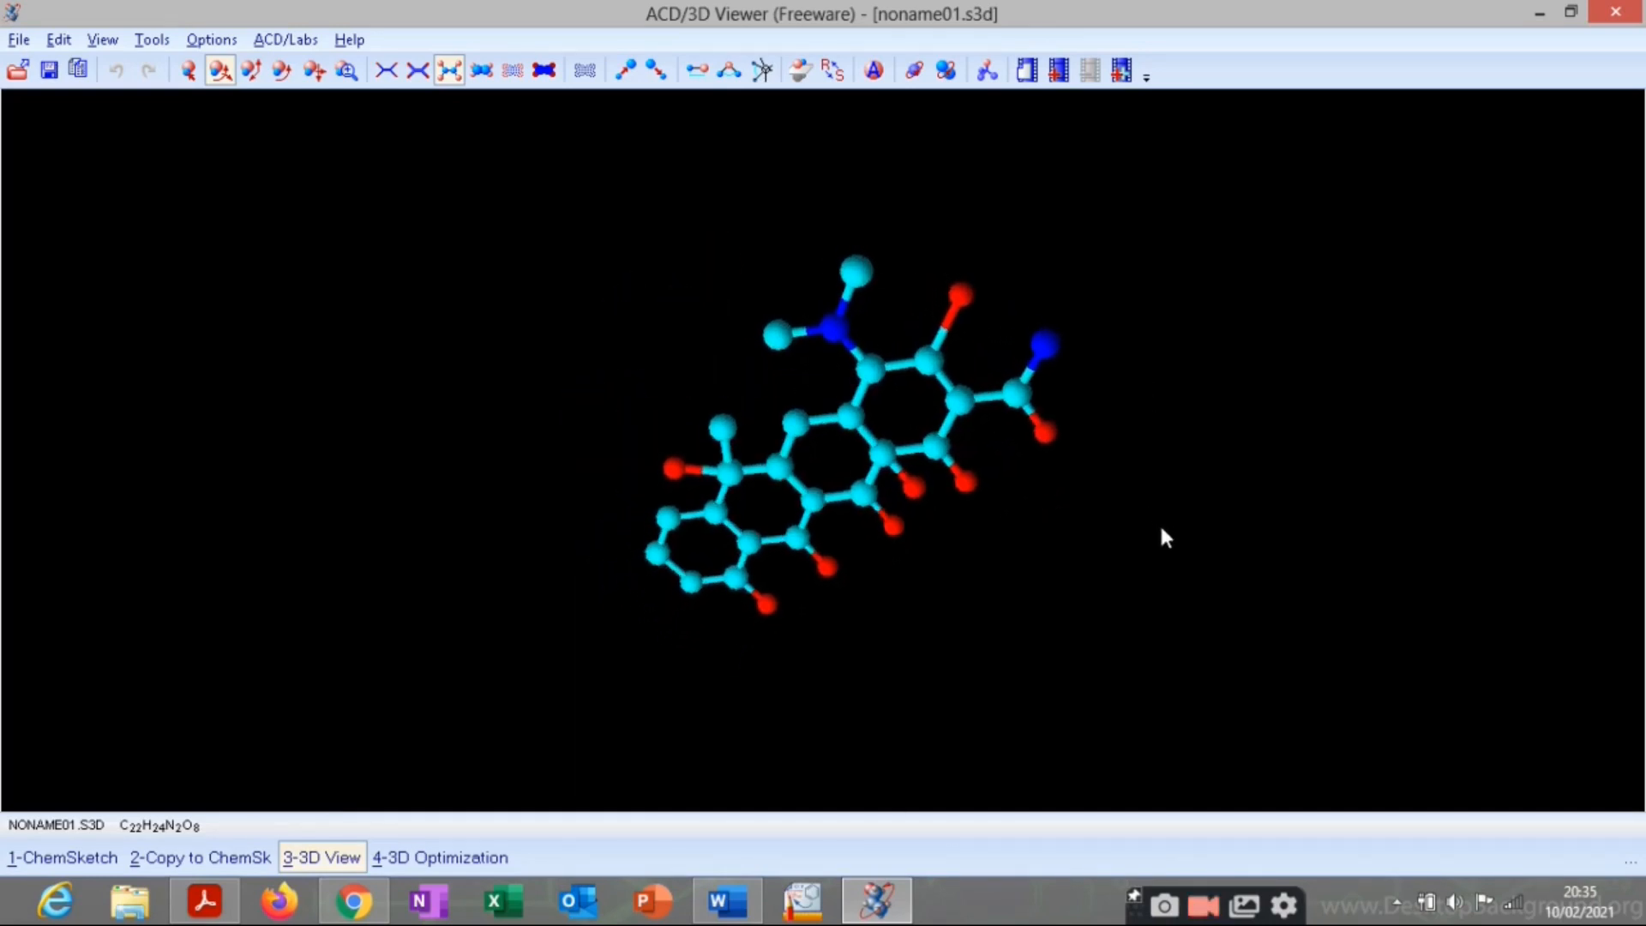
drag(1052, 263, 1257, 256)
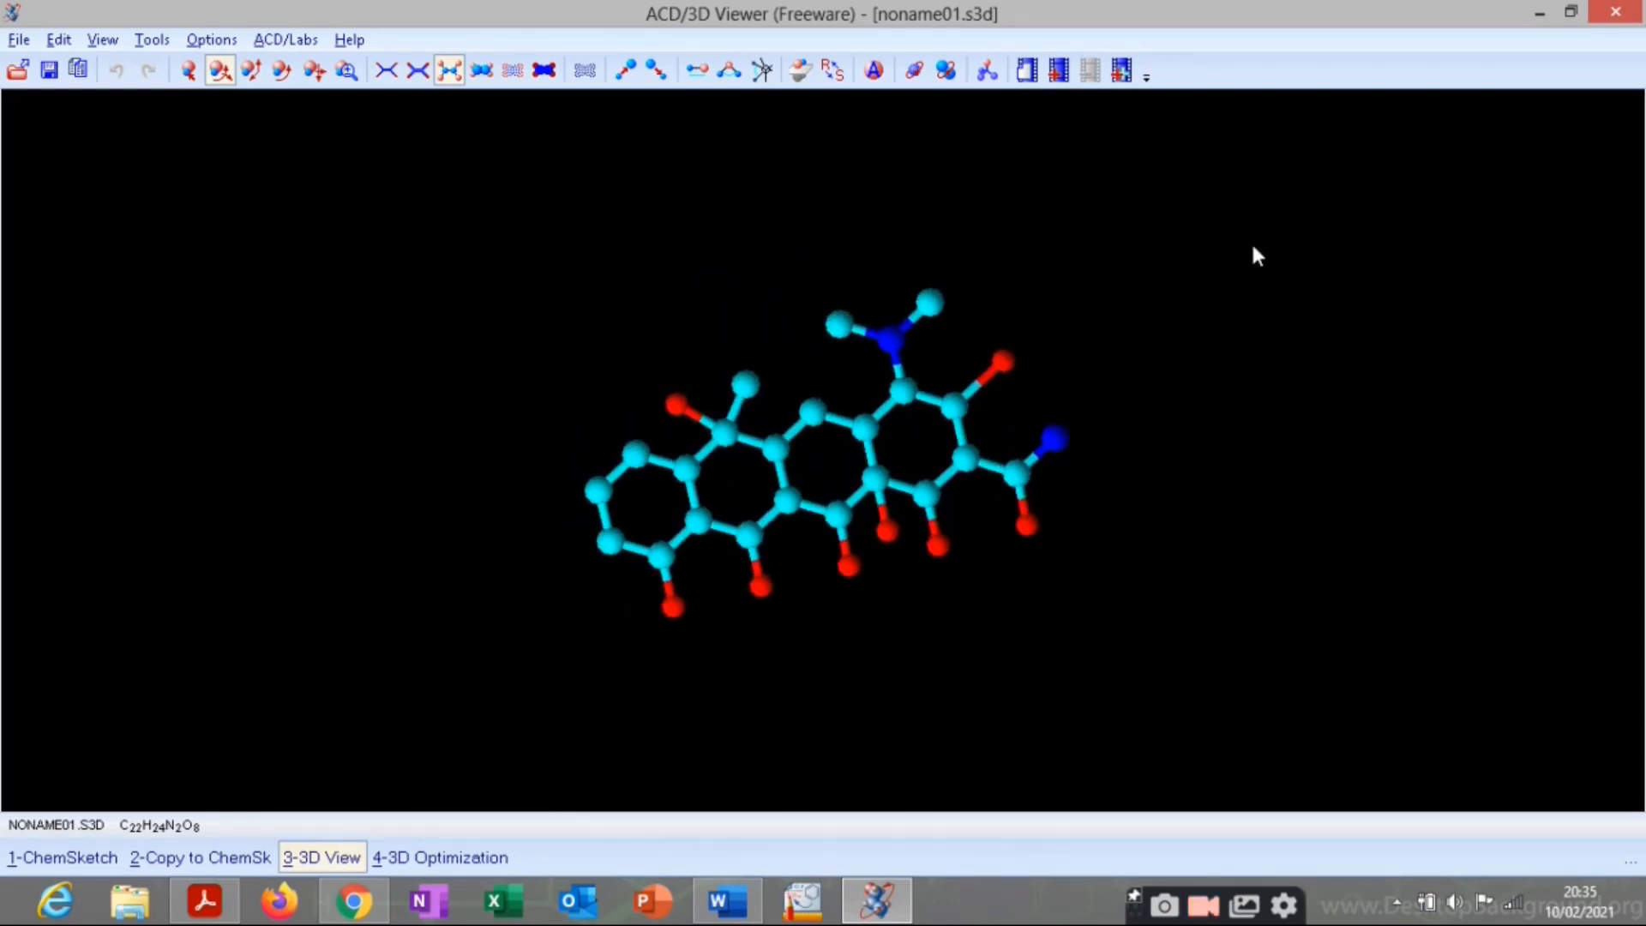
click(1615, 12)
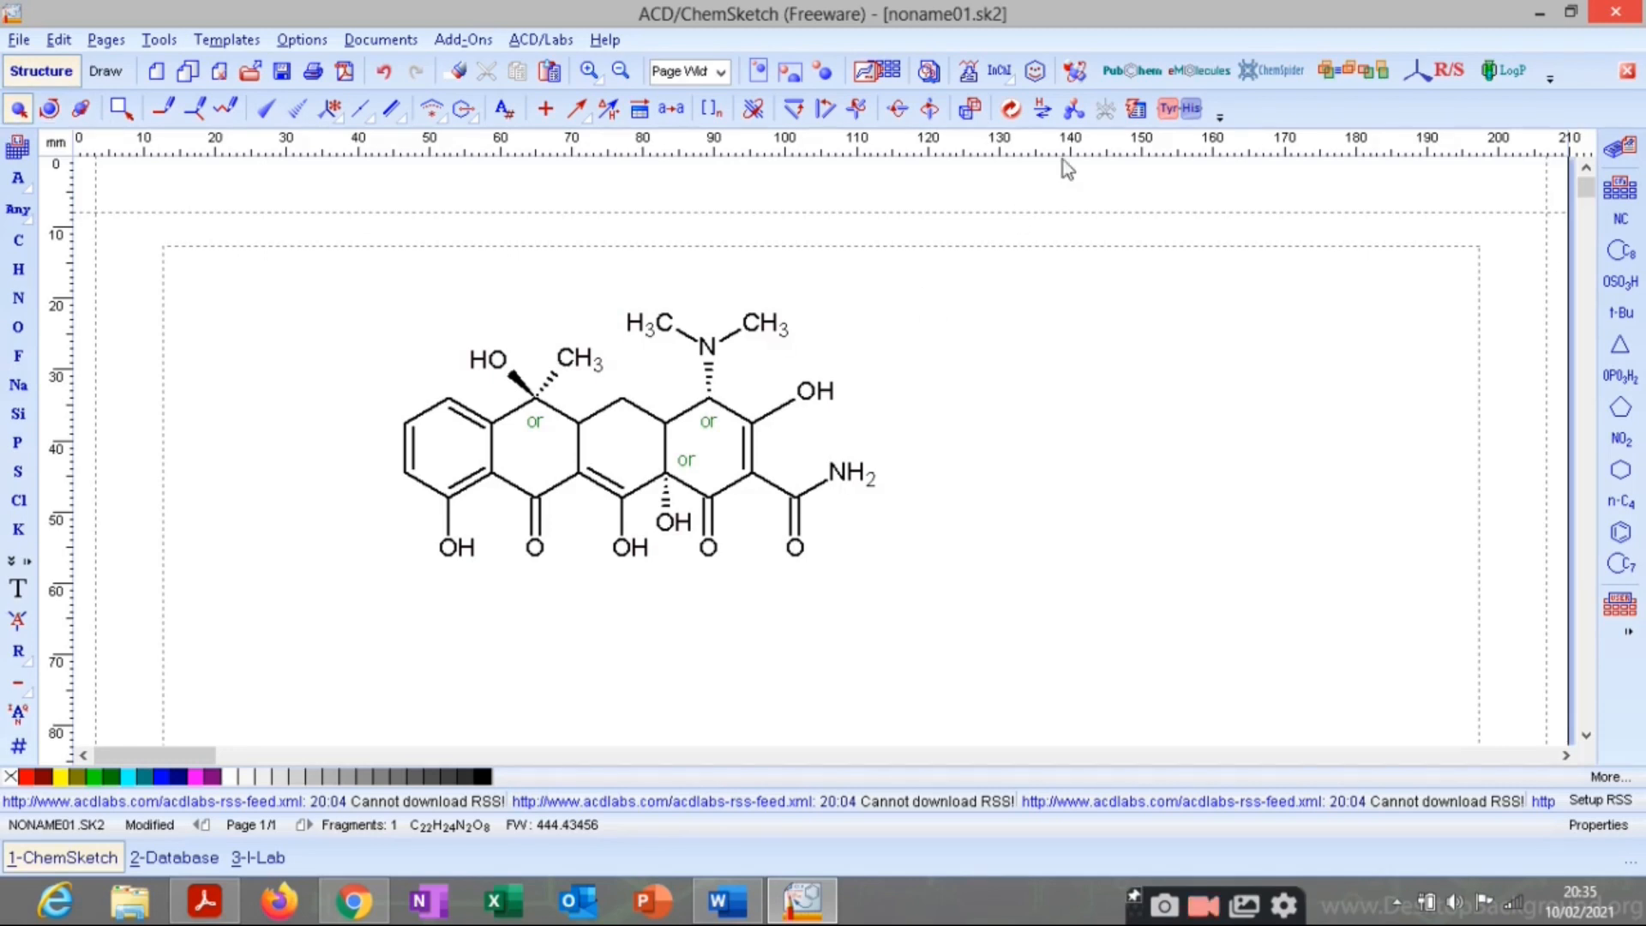
Generate the stereoisomers of the whole tetracycline structure and browse through the generated structures.
drag(283, 233, 1039, 699)
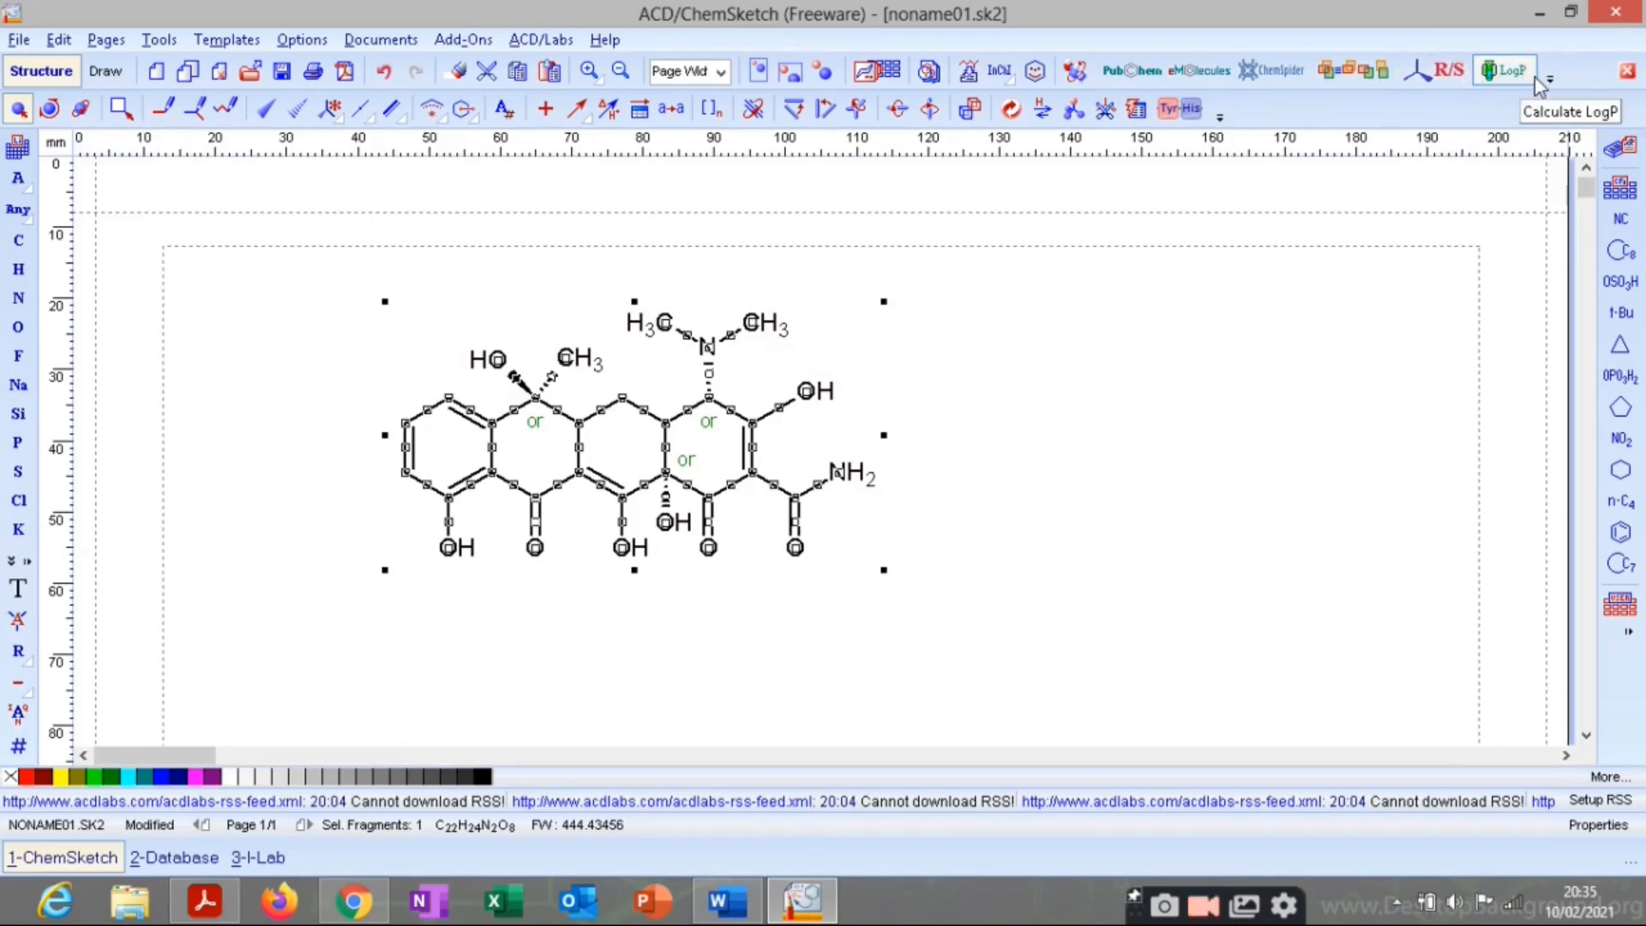
click(1460, 77)
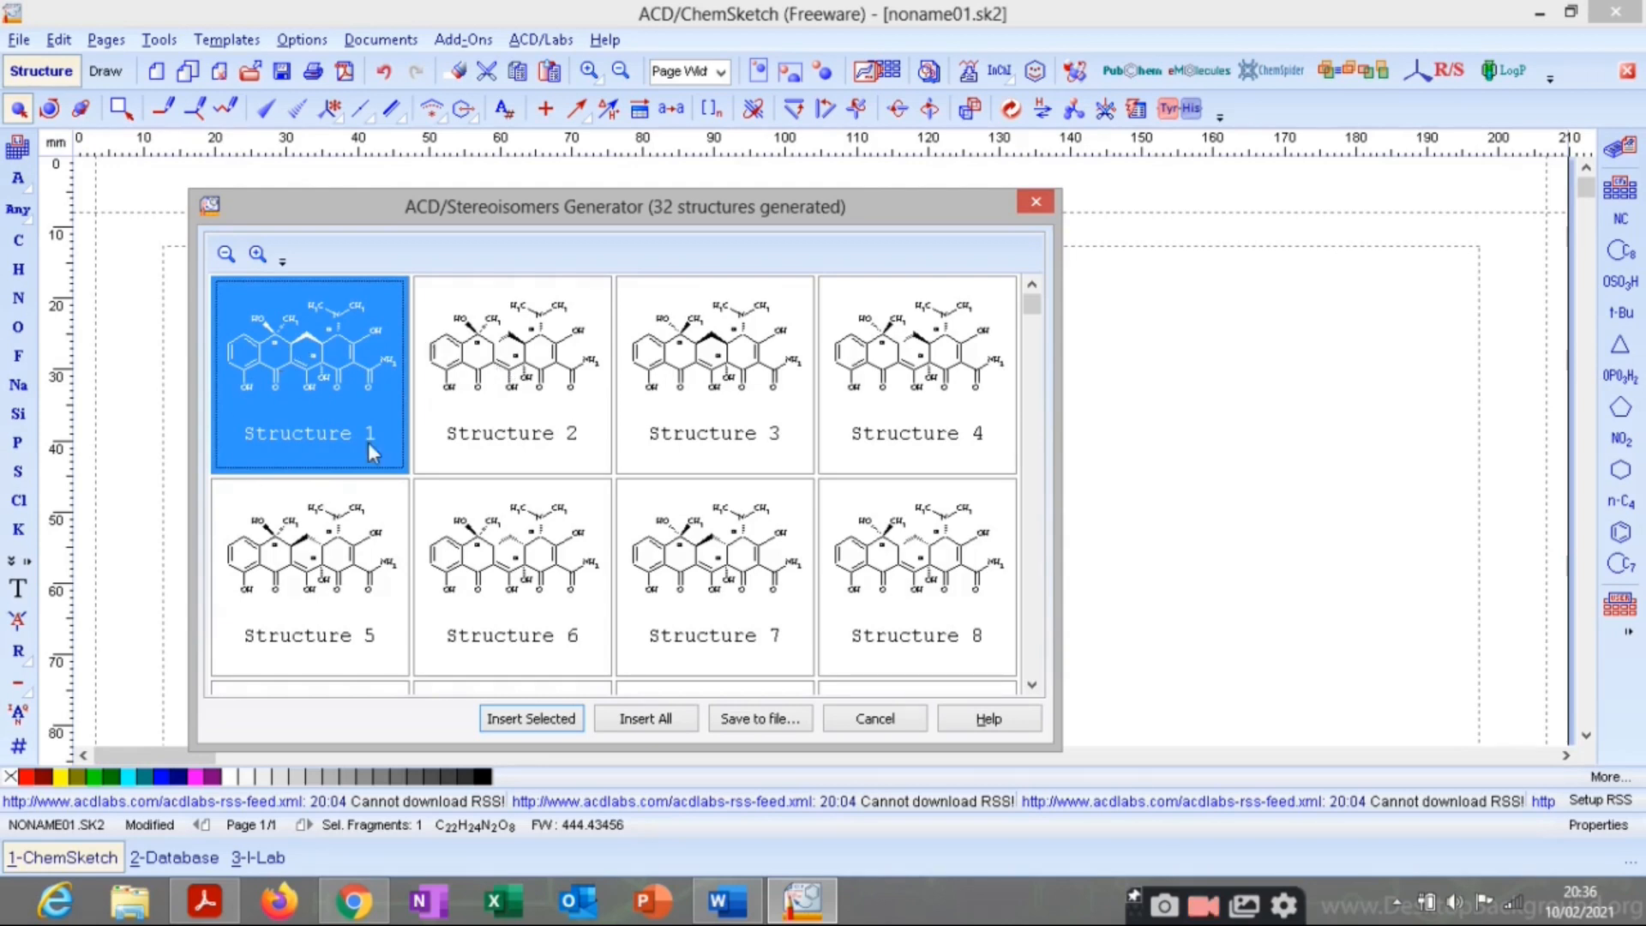
scroll(472, 399, down, 6)
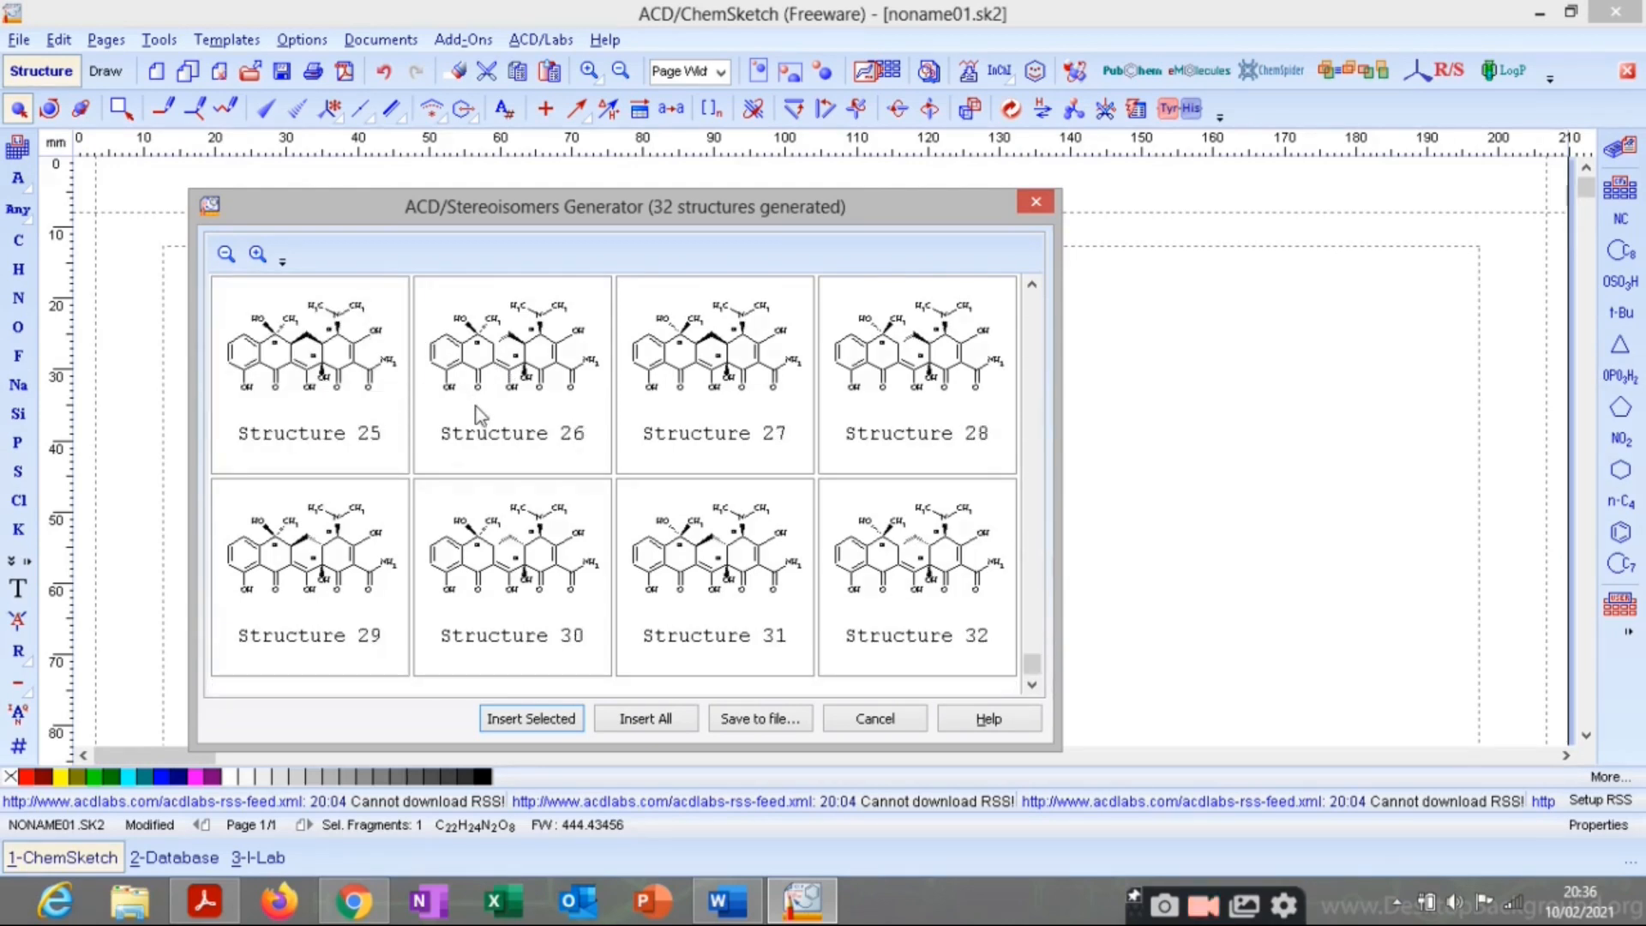
scroll(480, 416, up, 6)
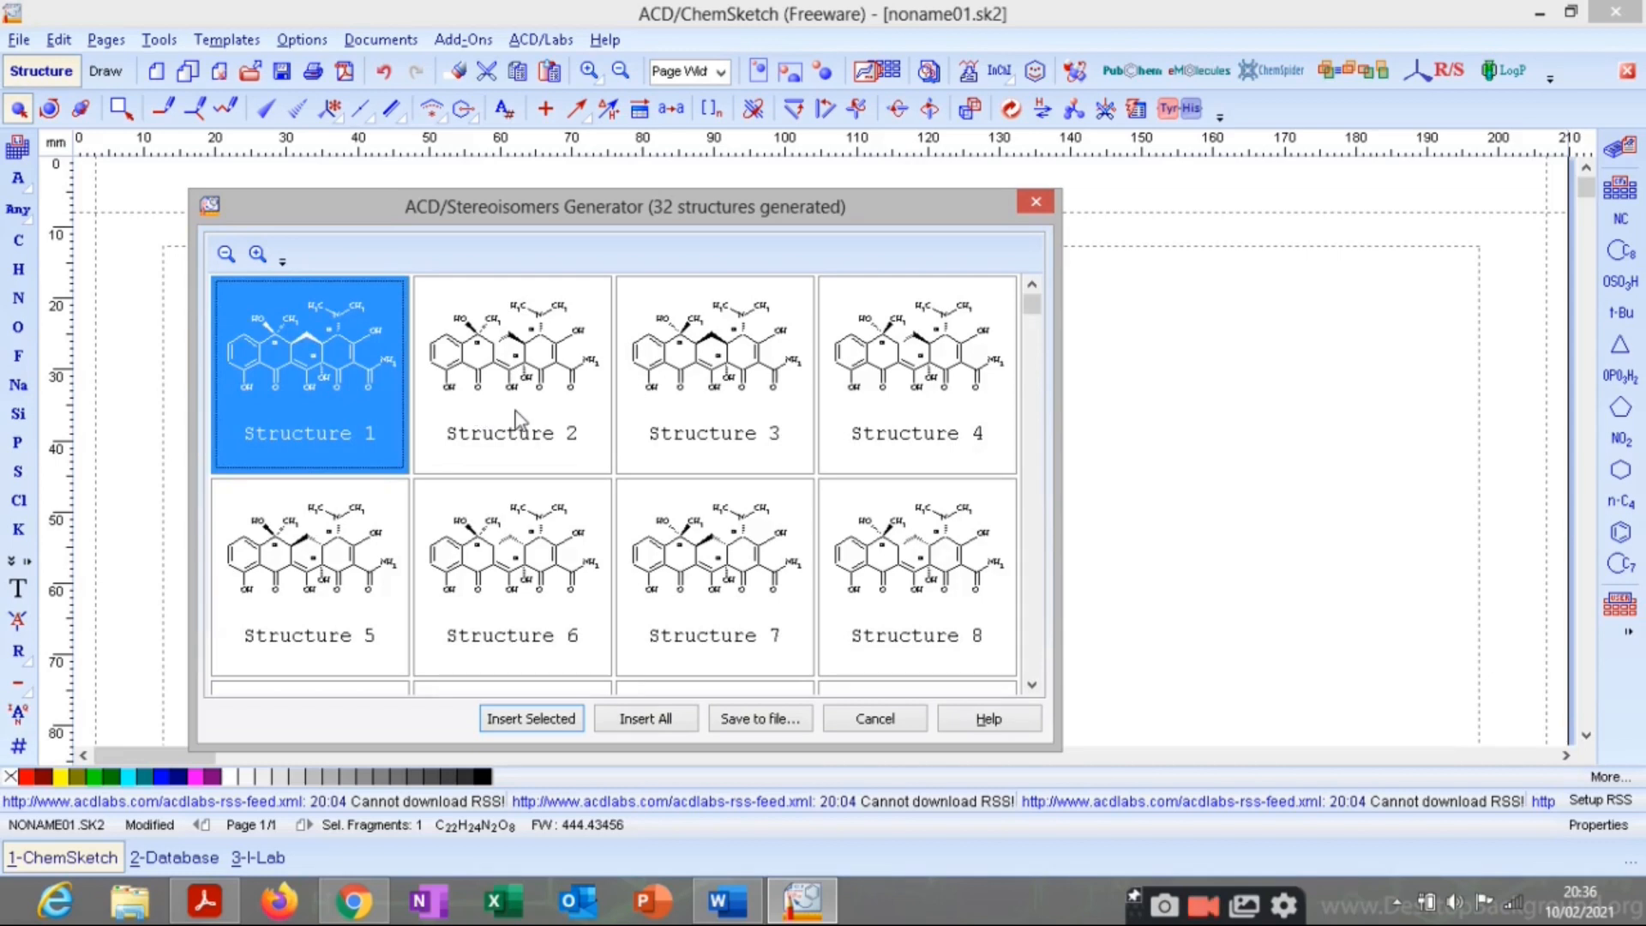
scroll(518, 420, down, 6)
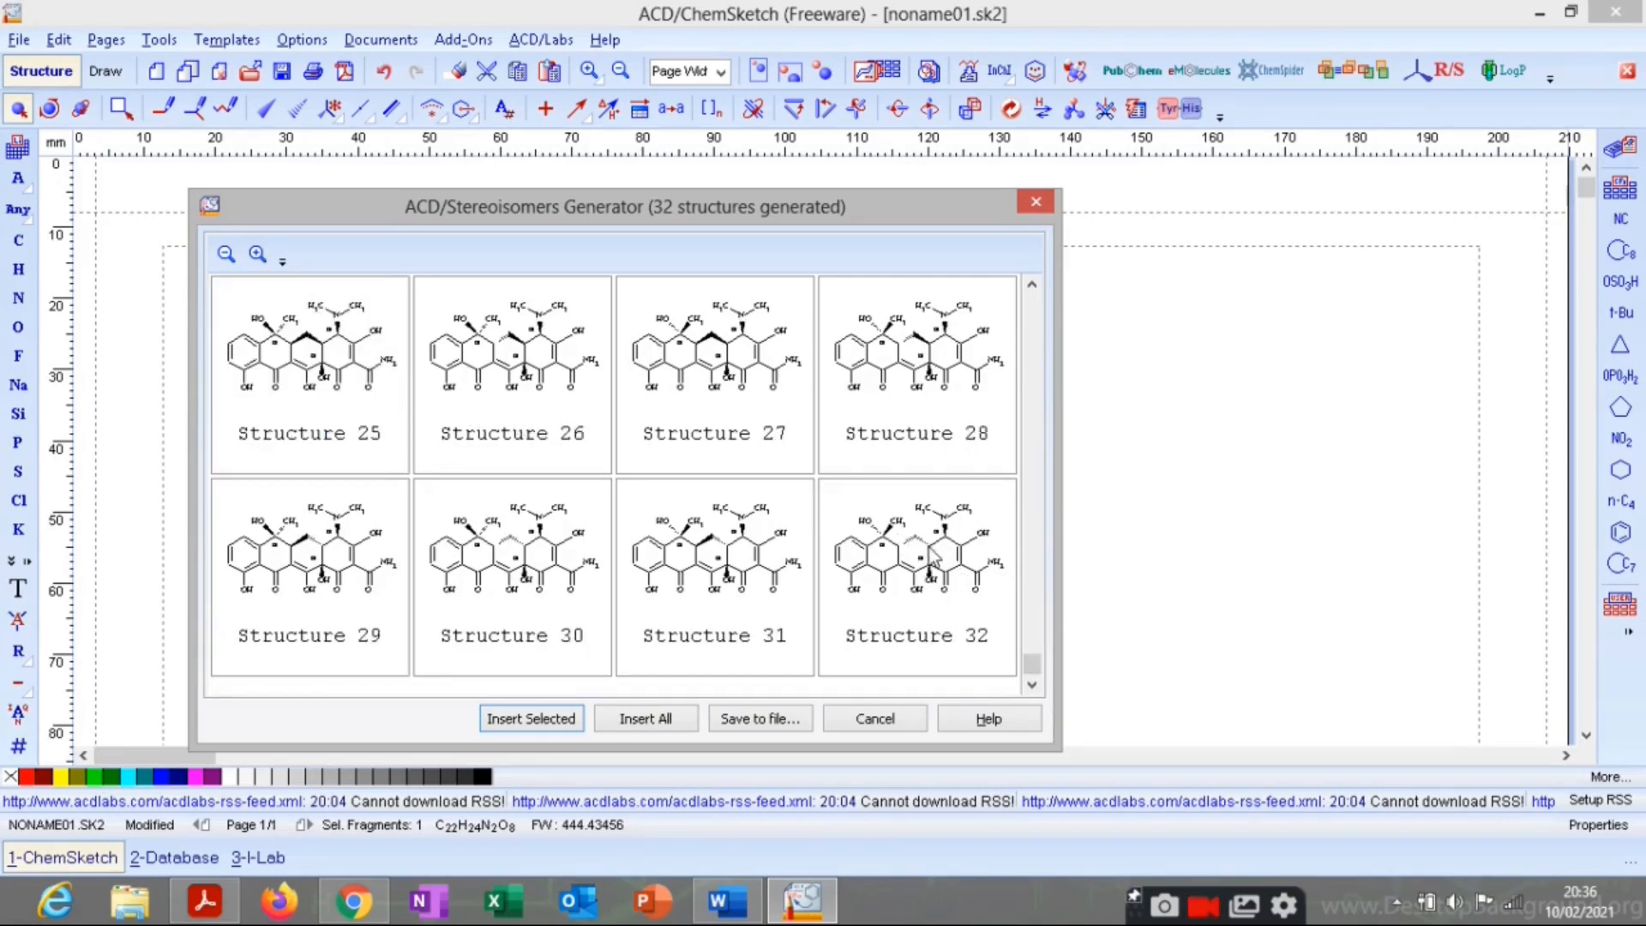
scroll(948, 632, up, 6)
scroll(892, 539, down, 1)
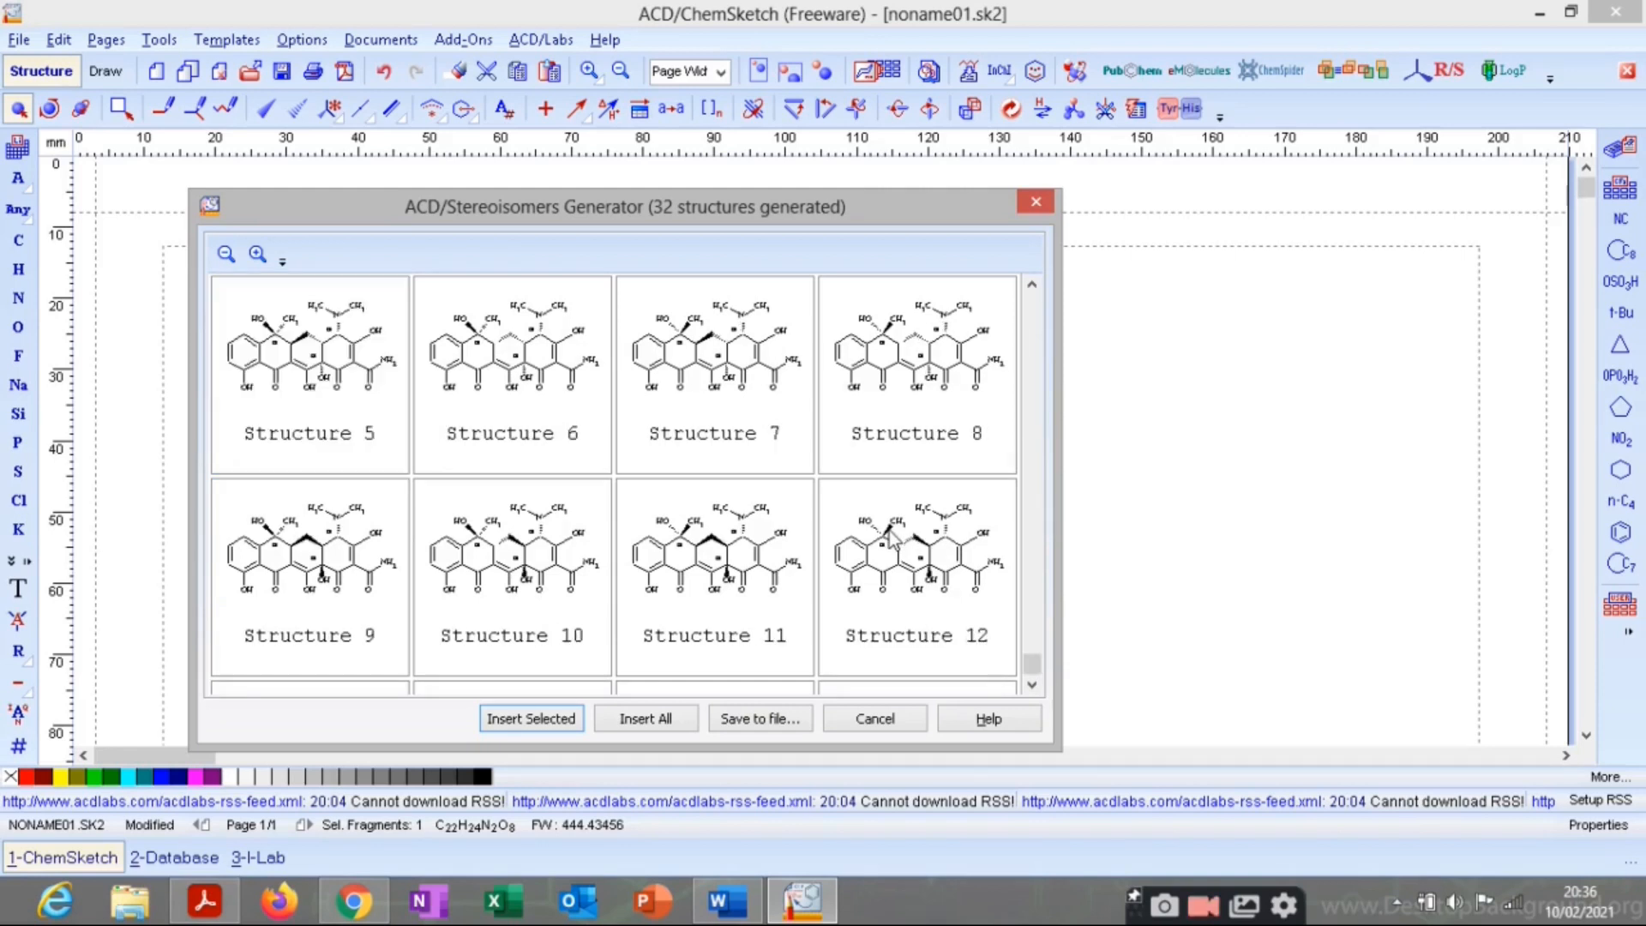
scroll(892, 539, down, 5)
scroll(849, 553, up, 6)
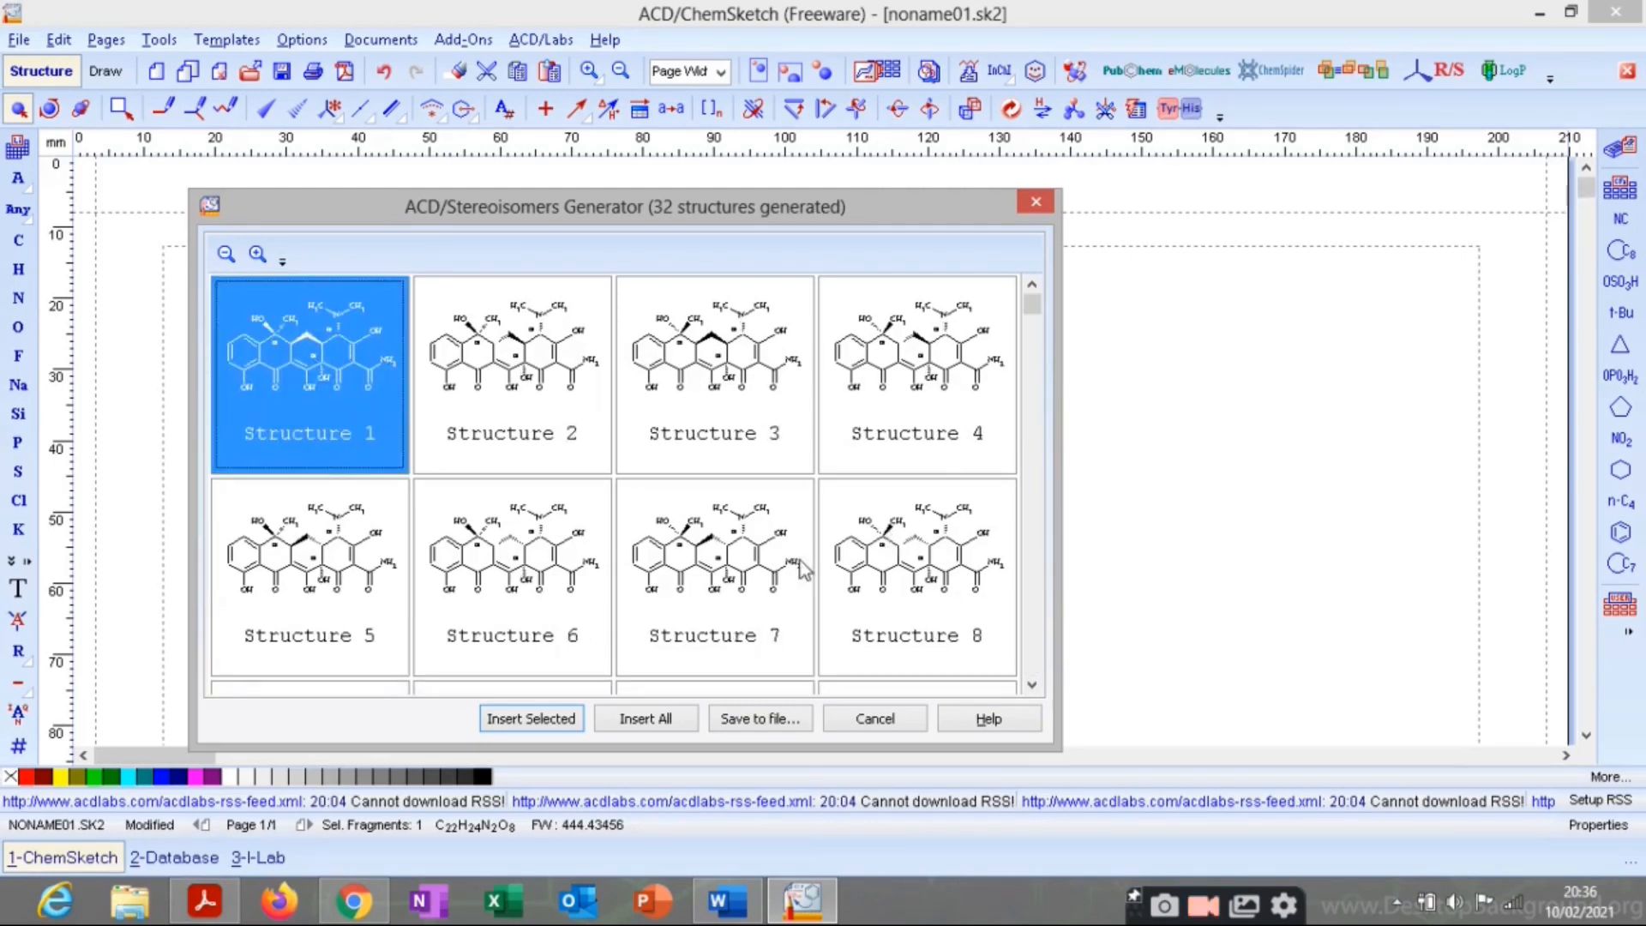
scroll(554, 501, down, 6)
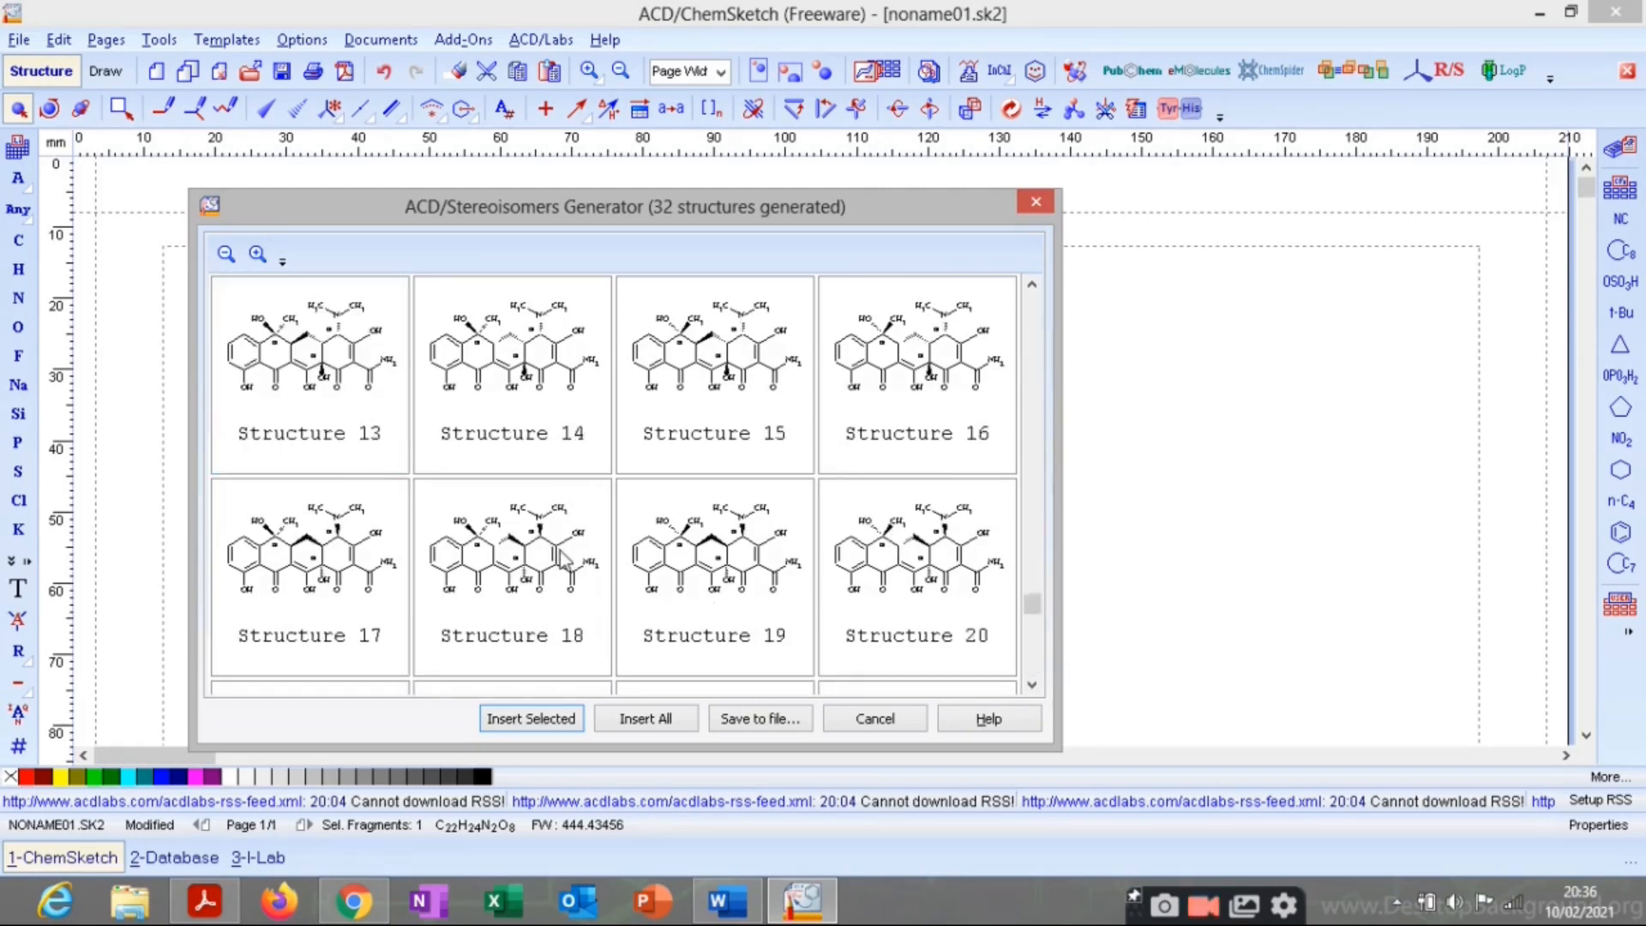
scroll(600, 553, up, 6)
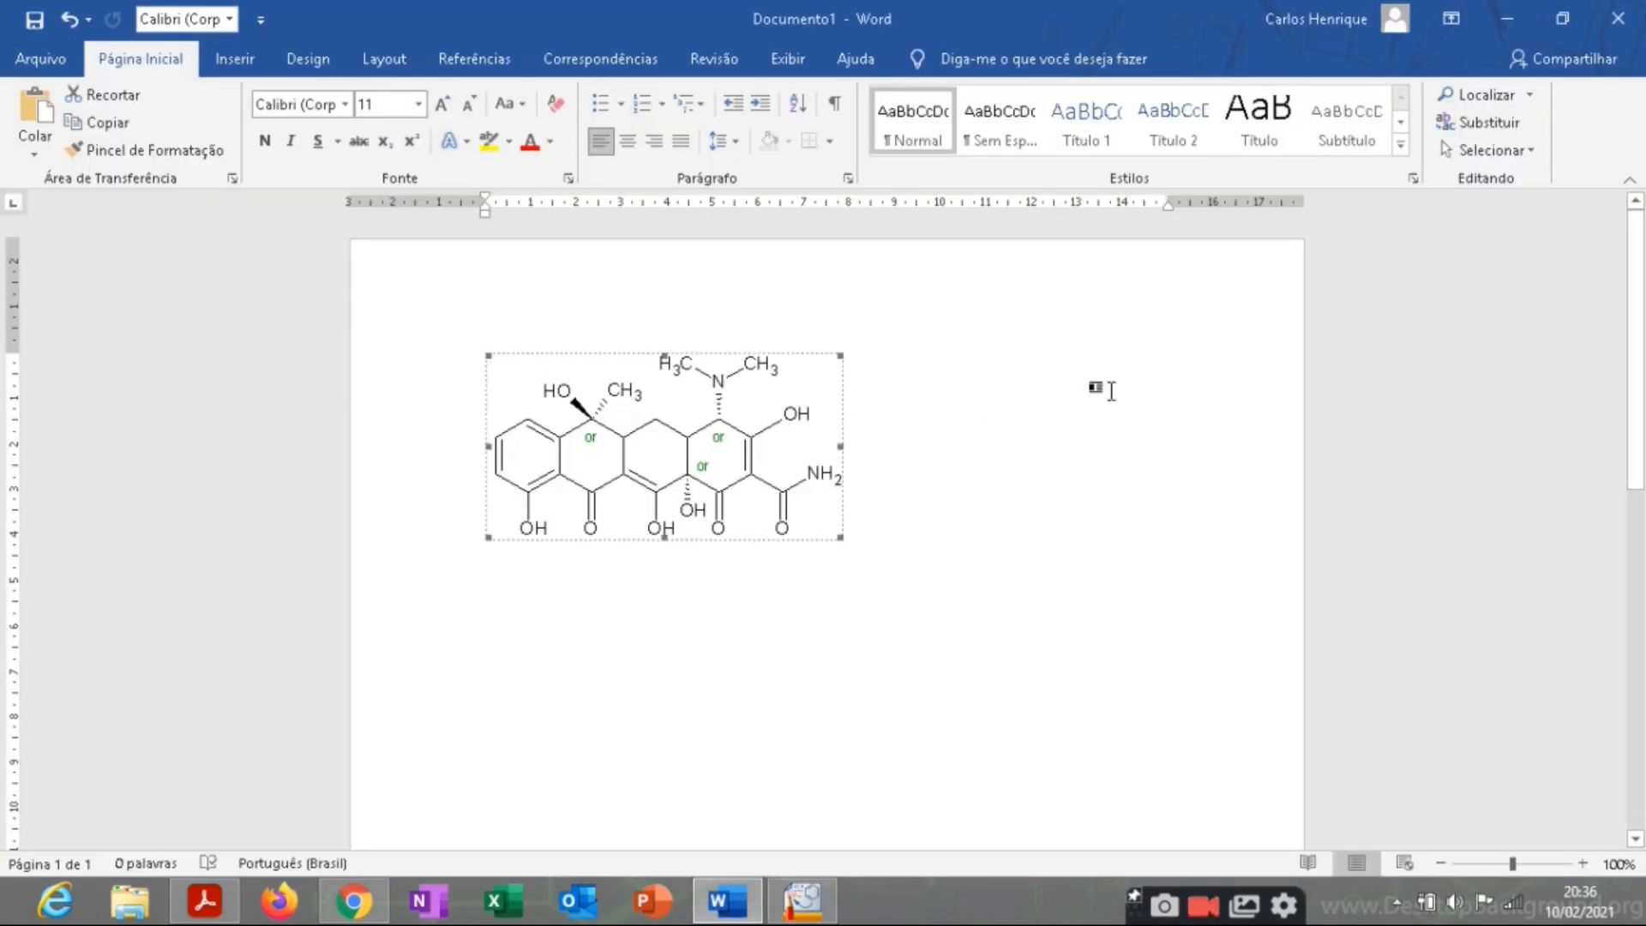
Return from Word to ChemSketch, calculate LogP for the selected structure and dismiss the result.
click(818, 911)
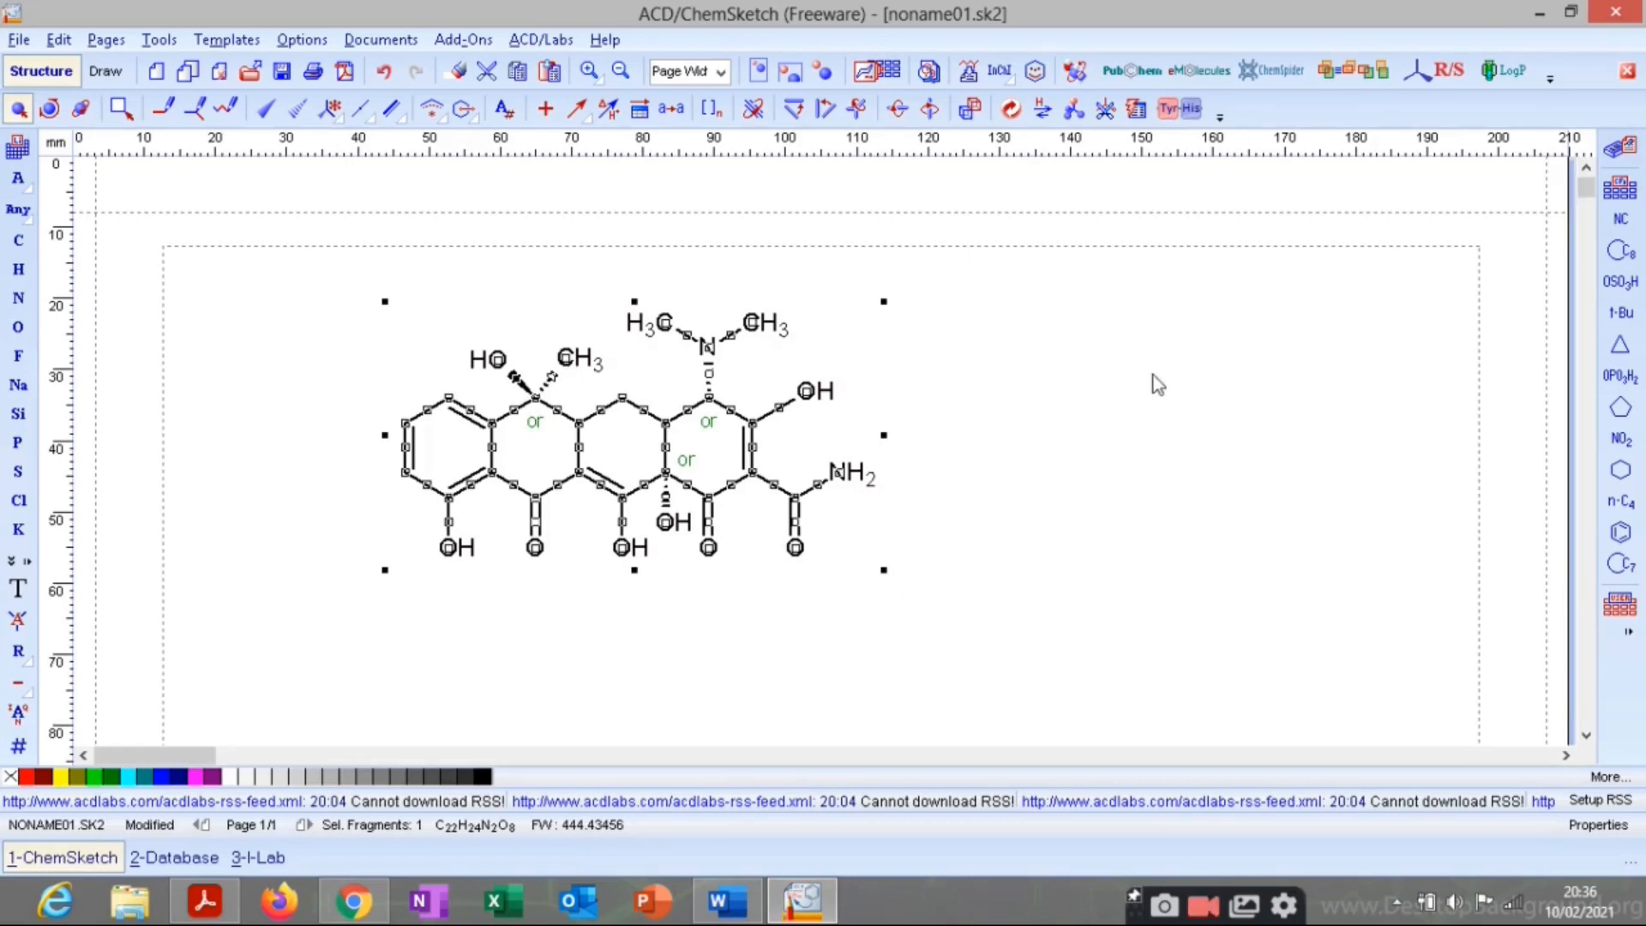
click(1507, 77)
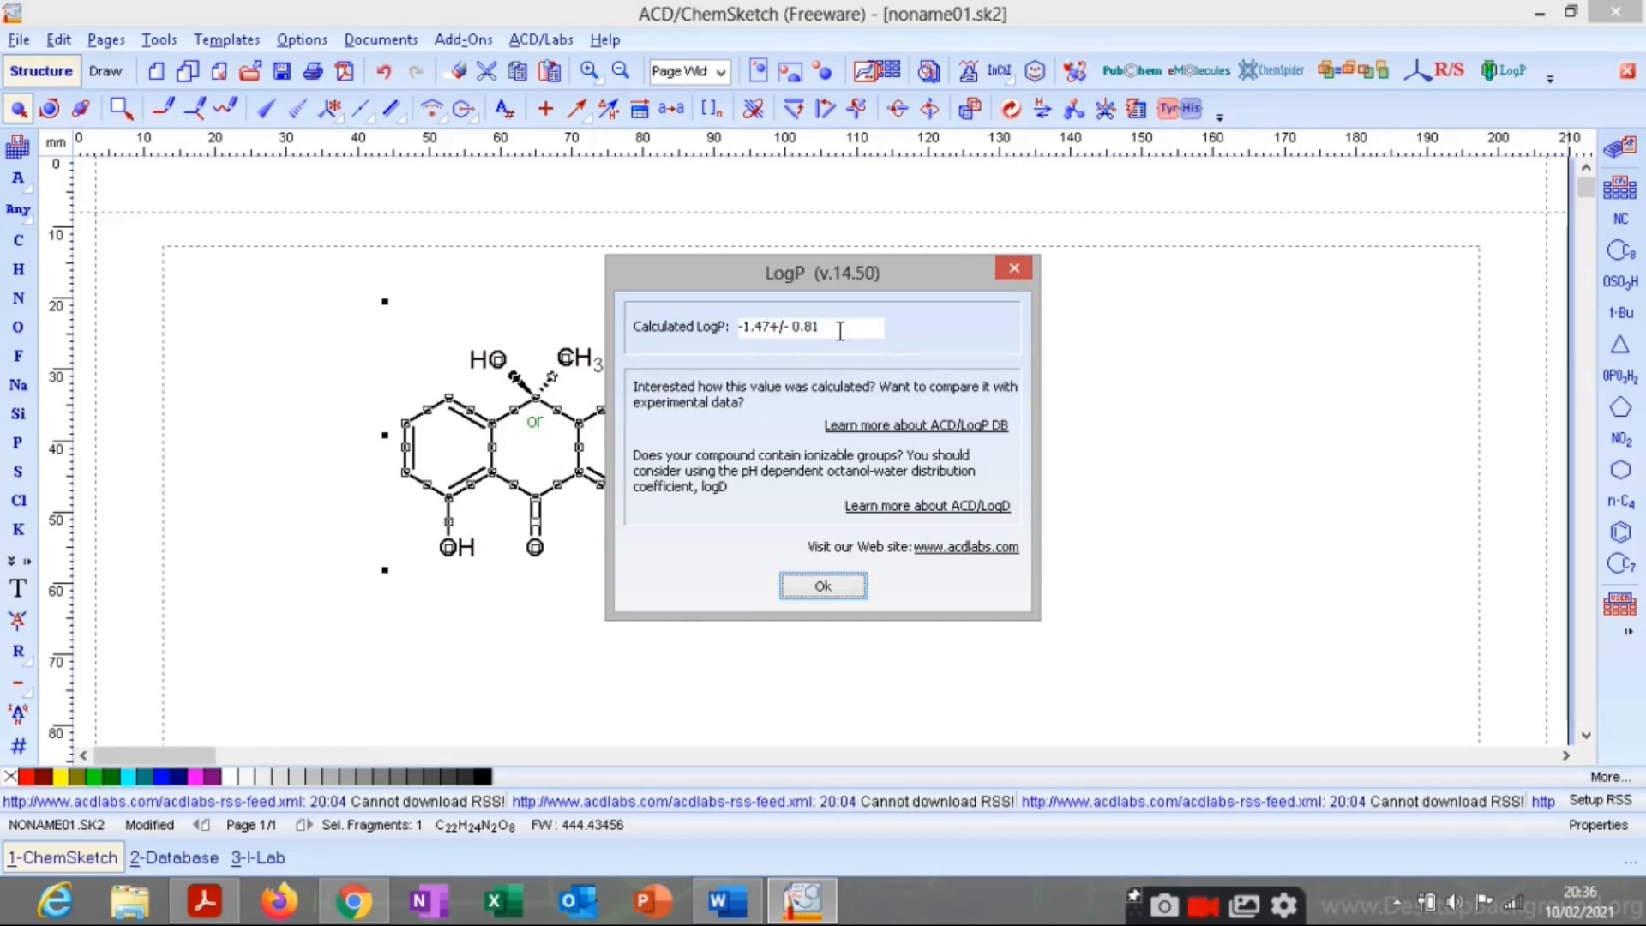
click(842, 588)
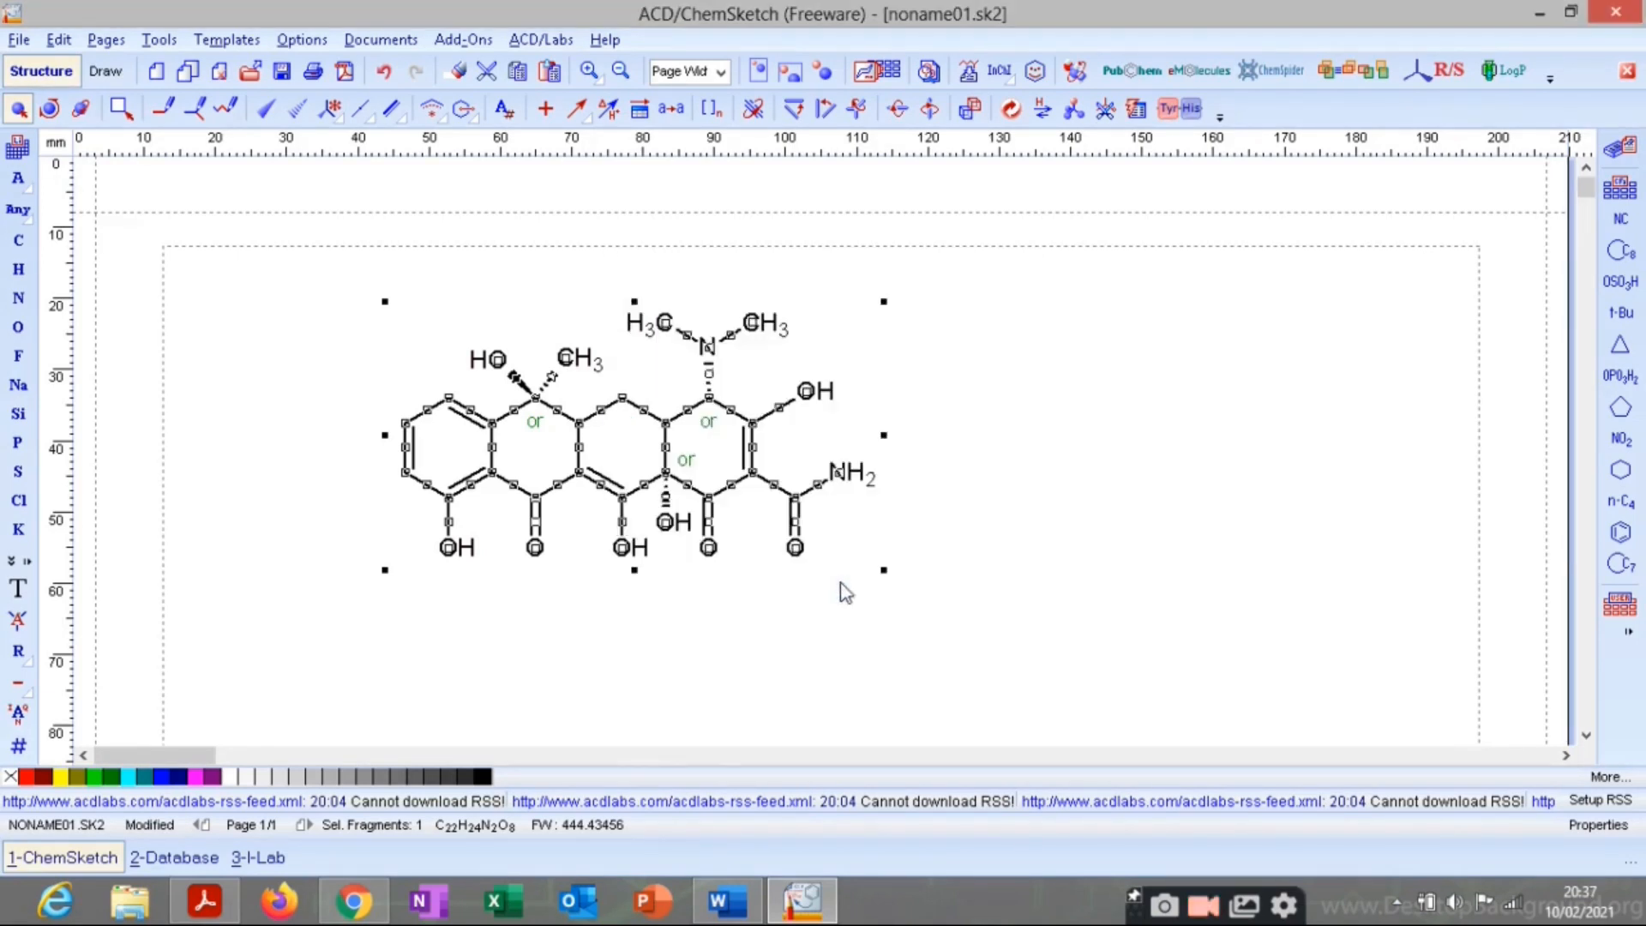
Check the tautomeric forms of the selected structure, compare the suggested forms one by one and close the check.
click(1045, 110)
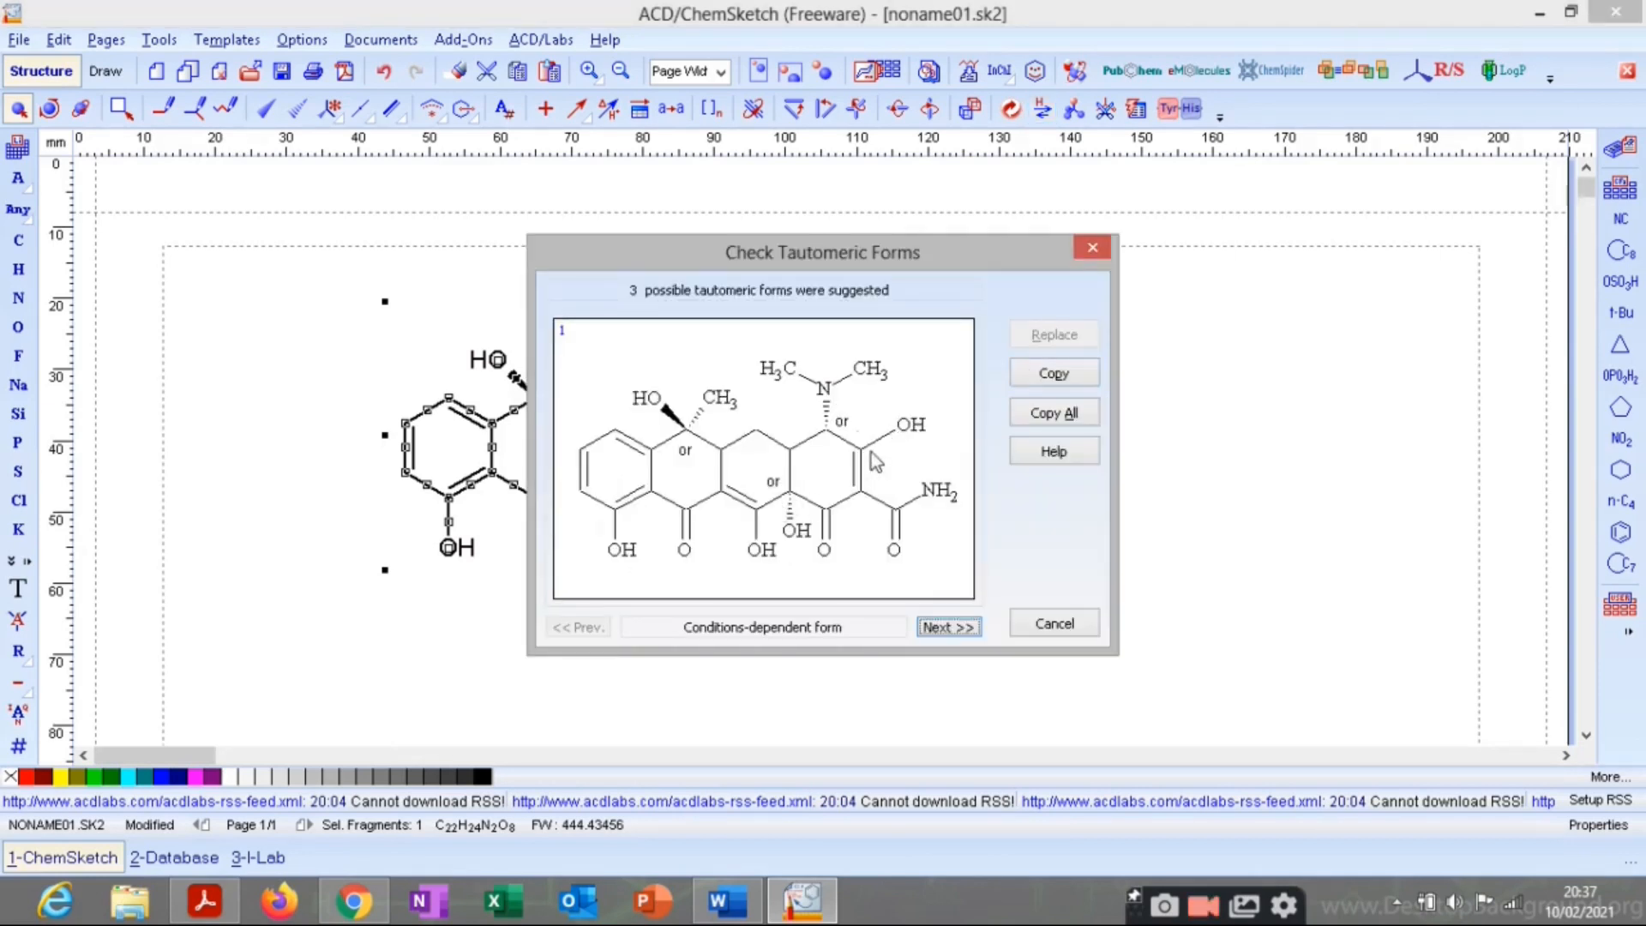
click(934, 627)
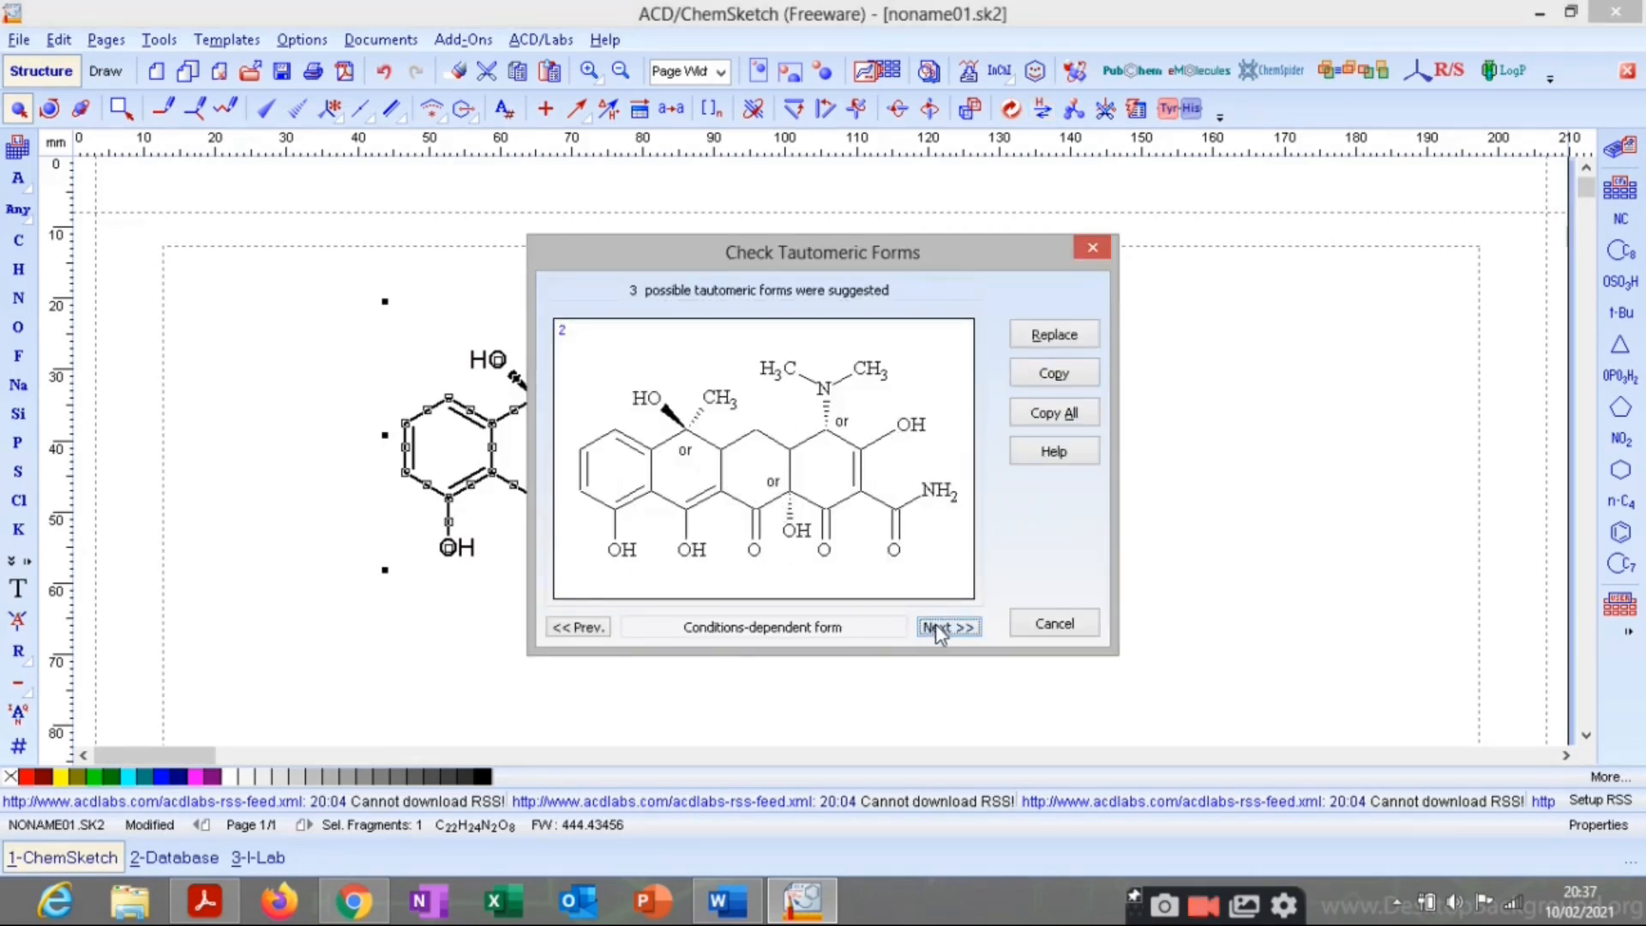
click(591, 629)
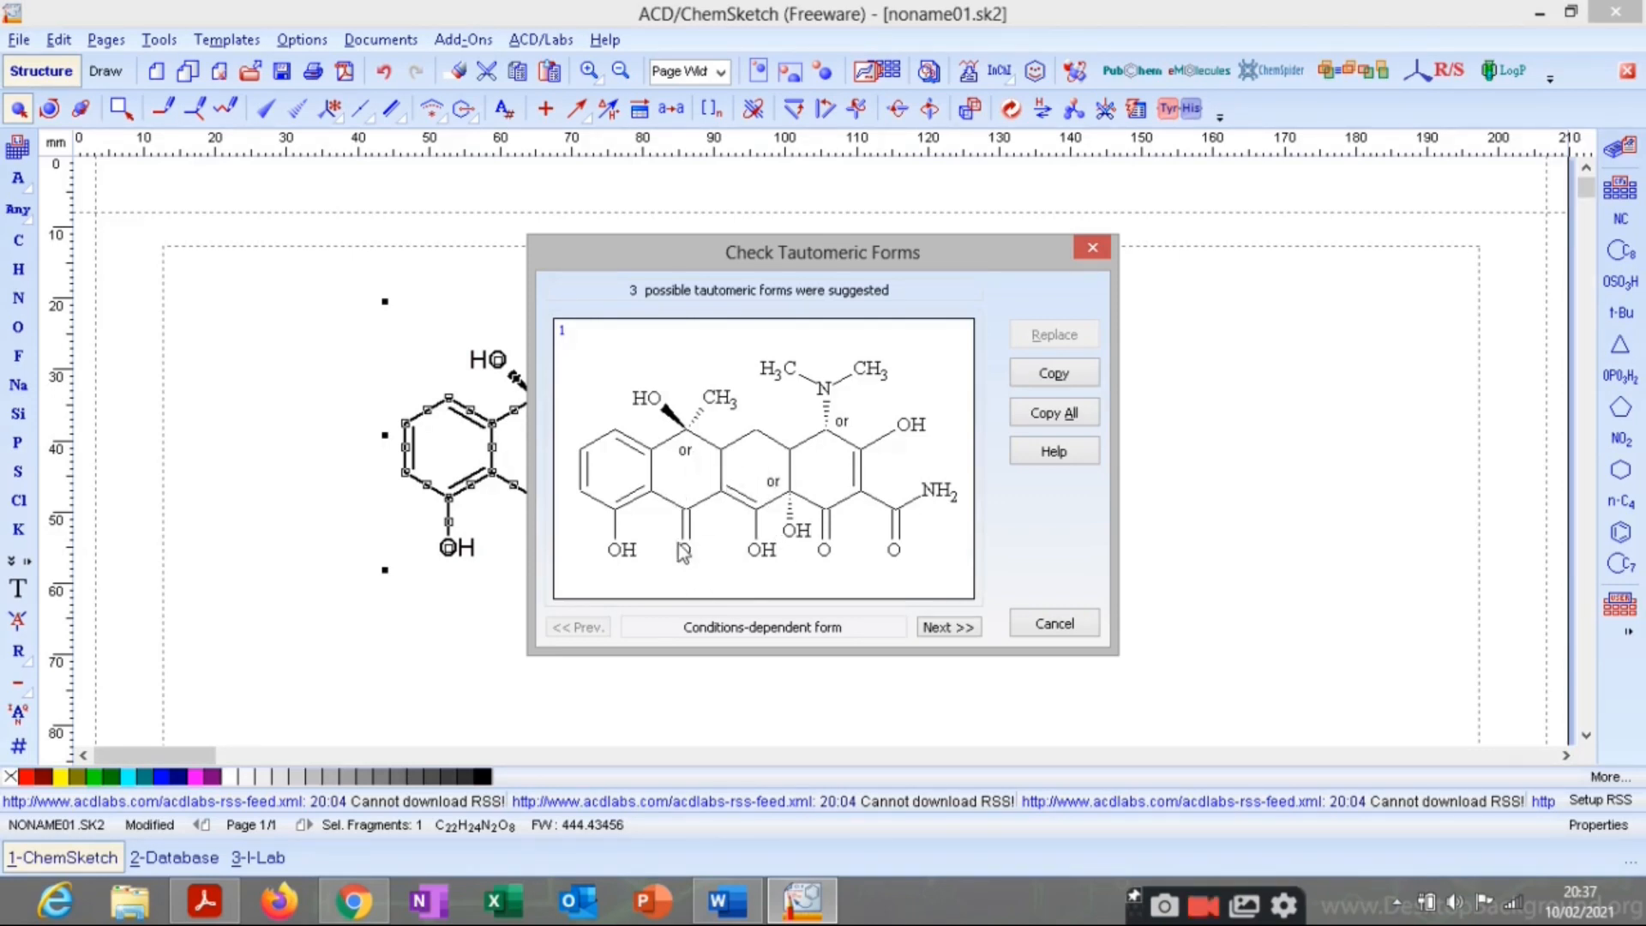
click(956, 627)
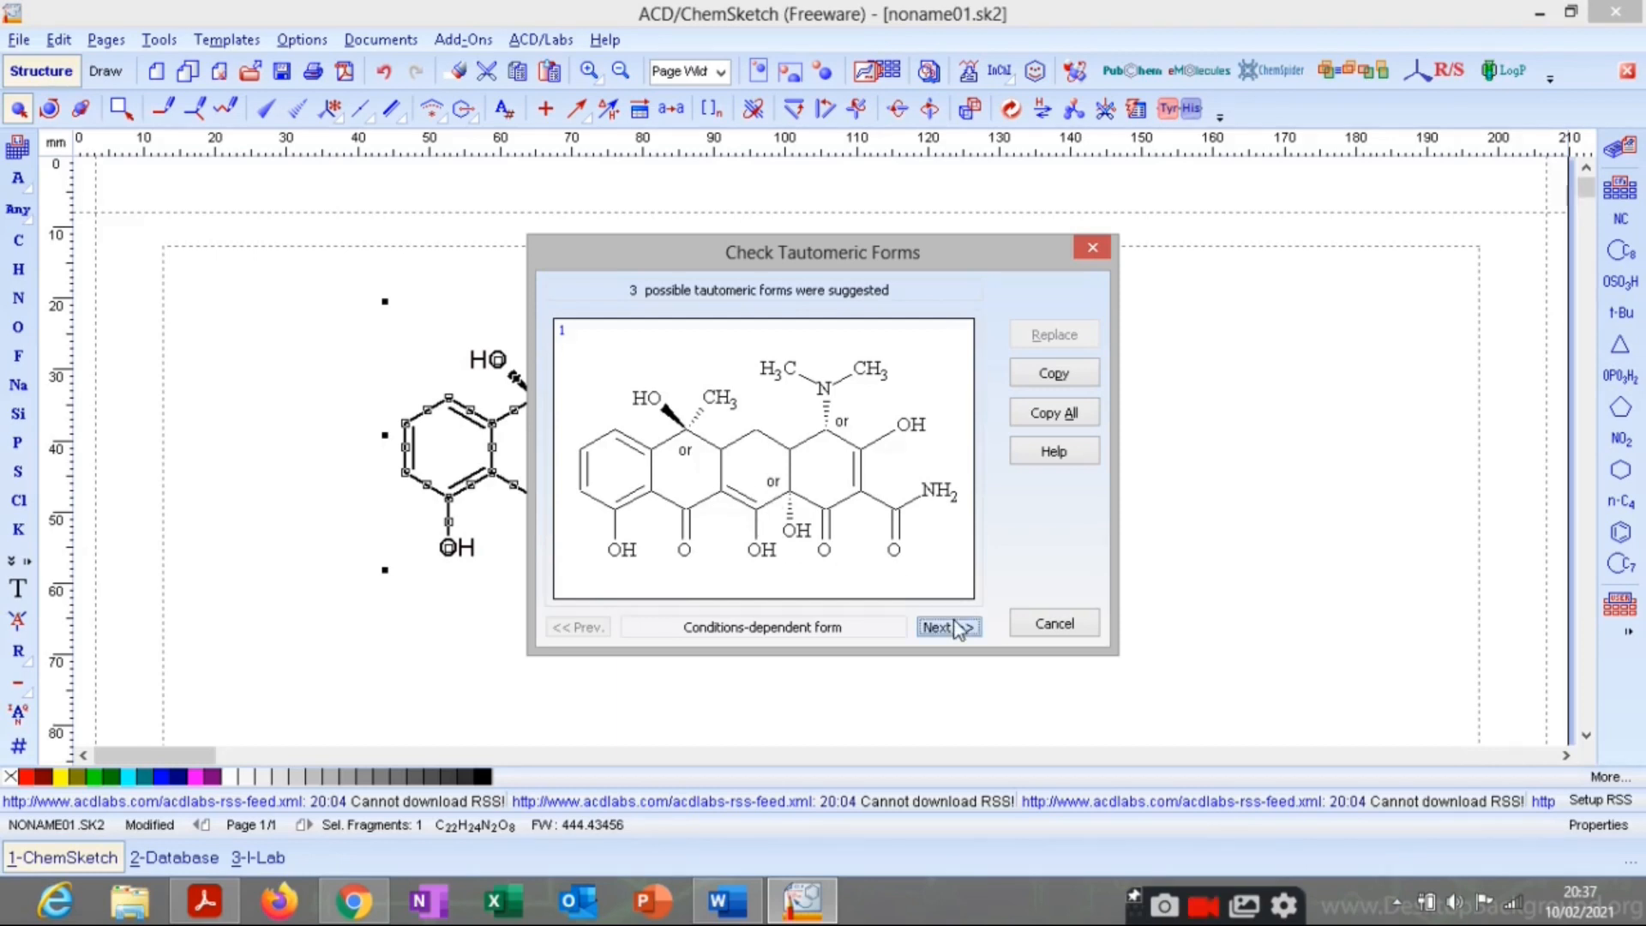
click(956, 629)
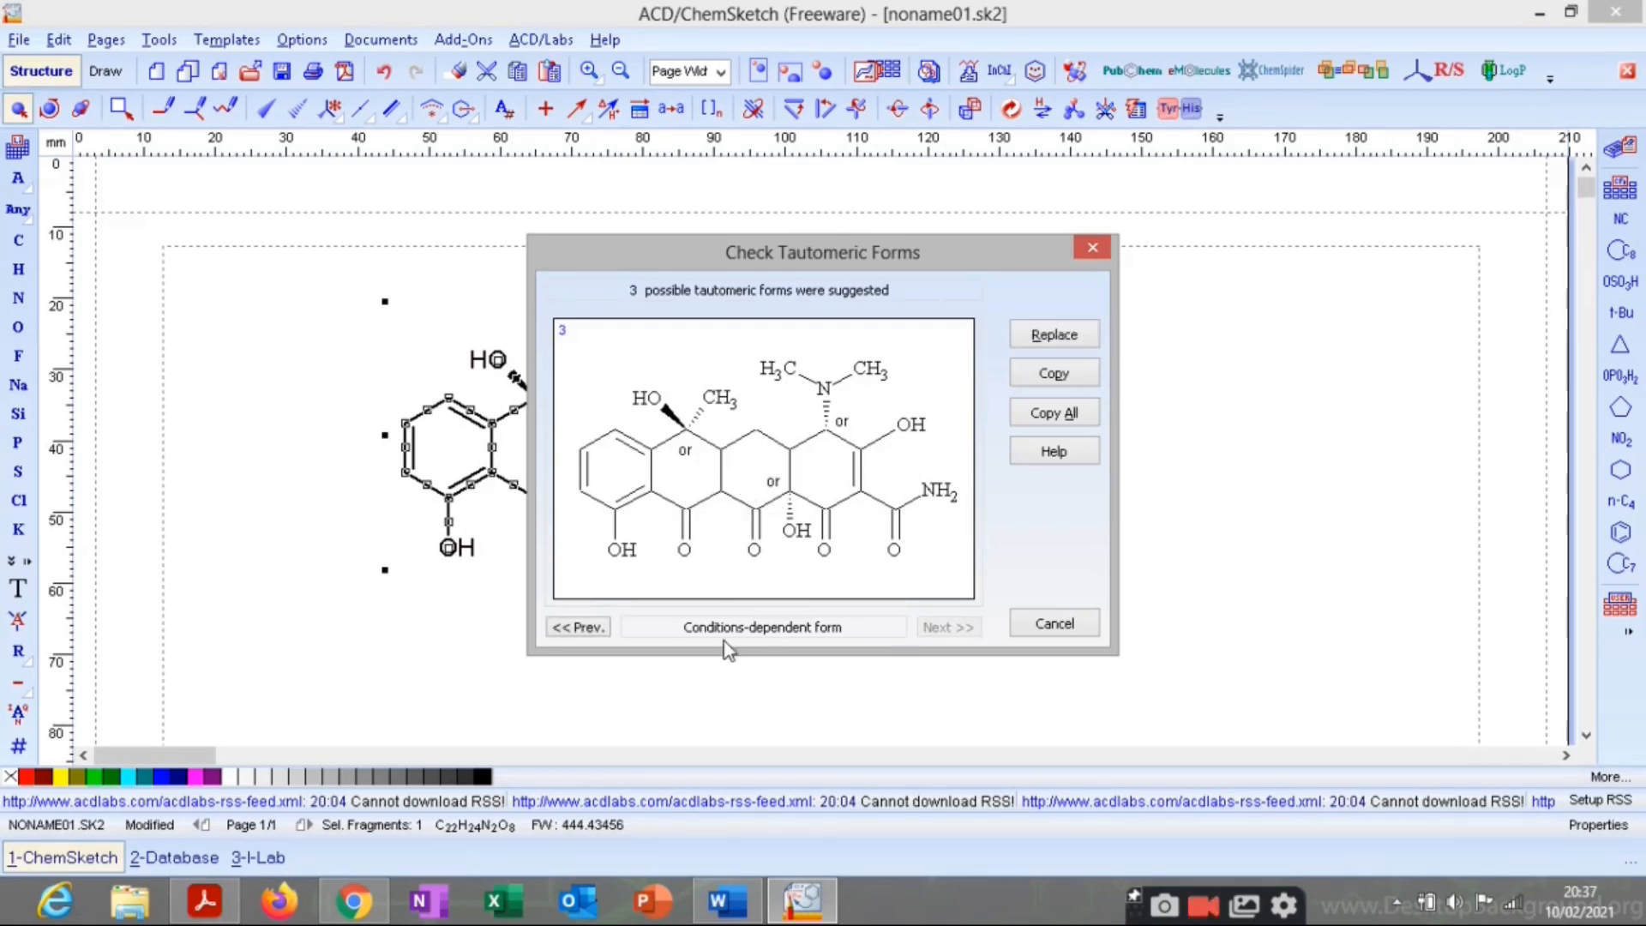
click(592, 630)
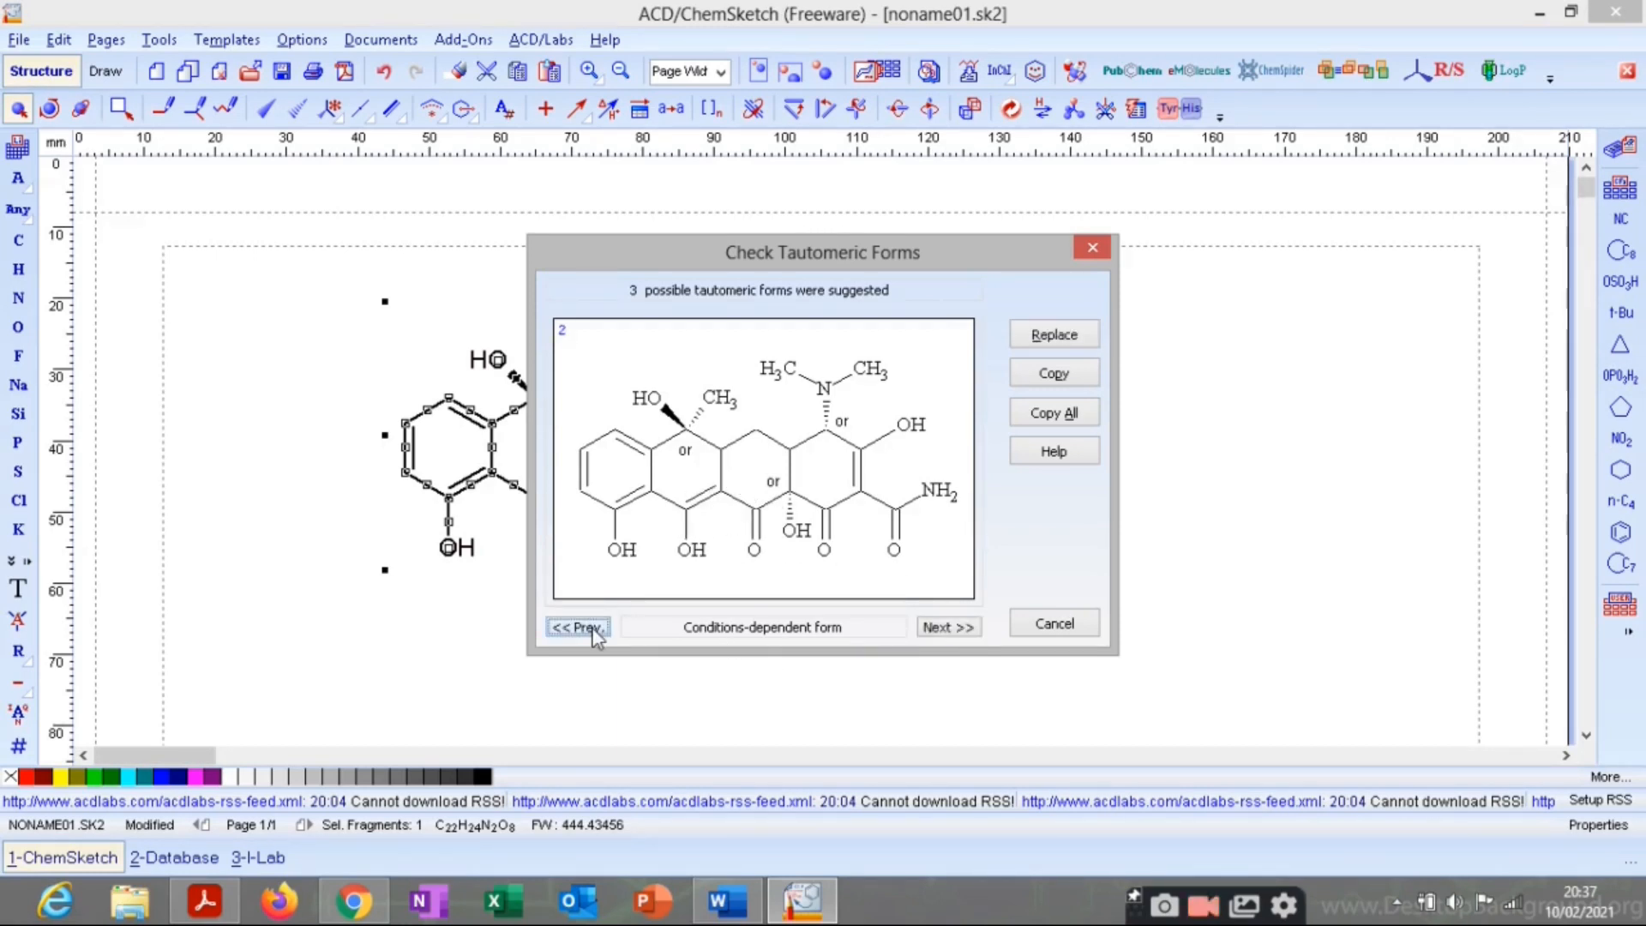
click(594, 630)
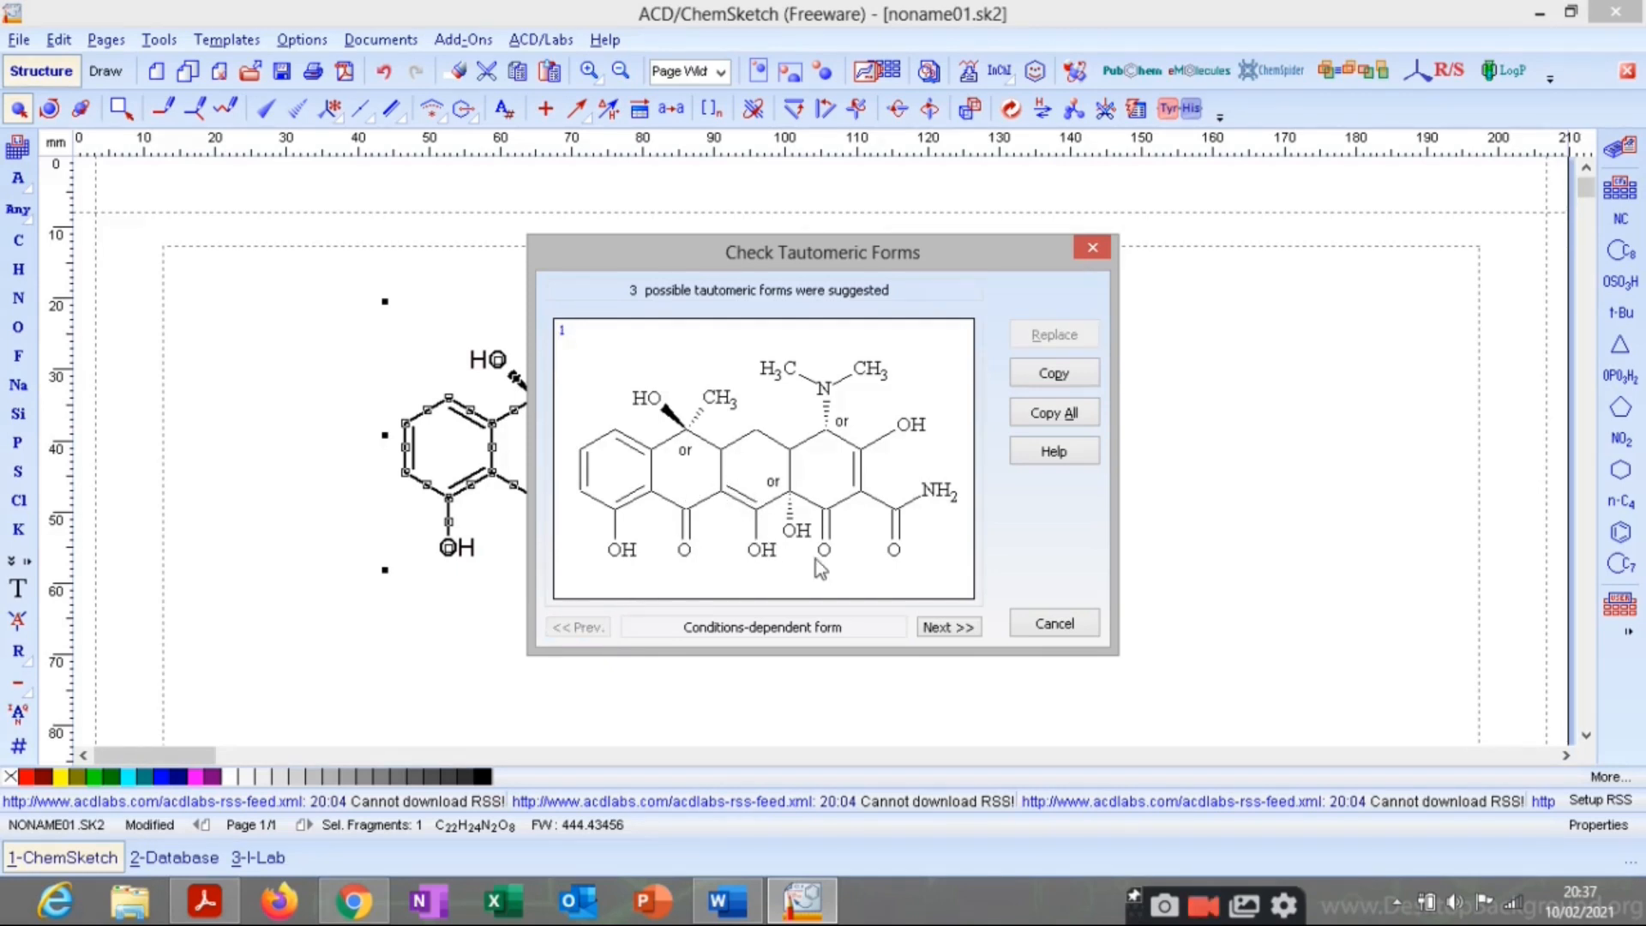
click(965, 630)
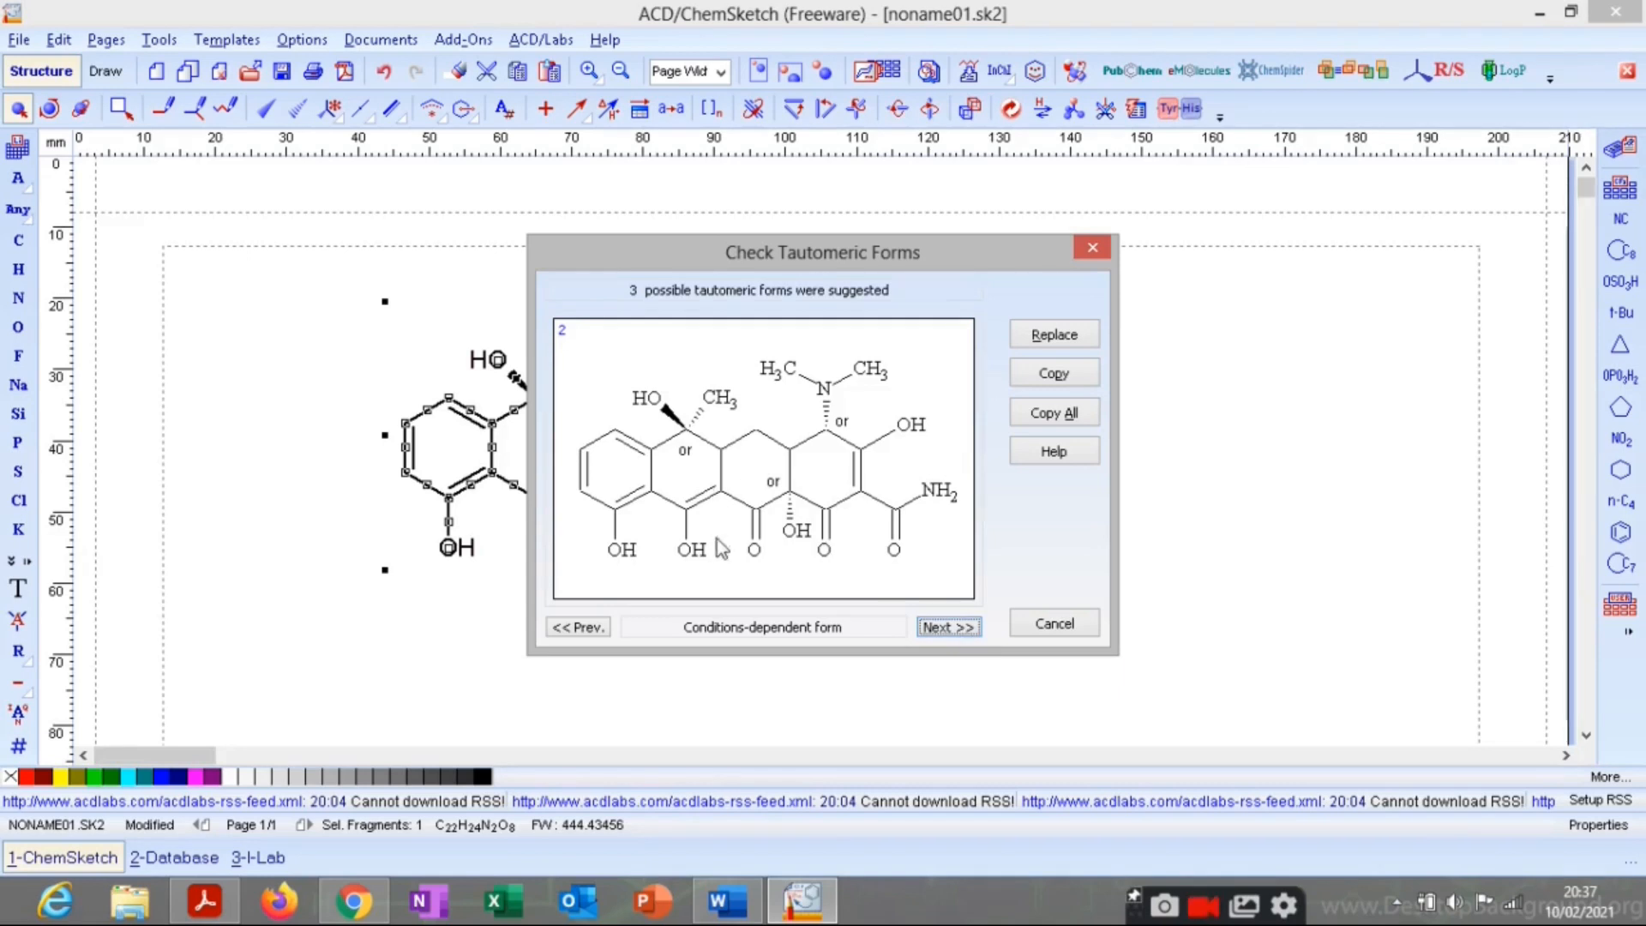
click(964, 629)
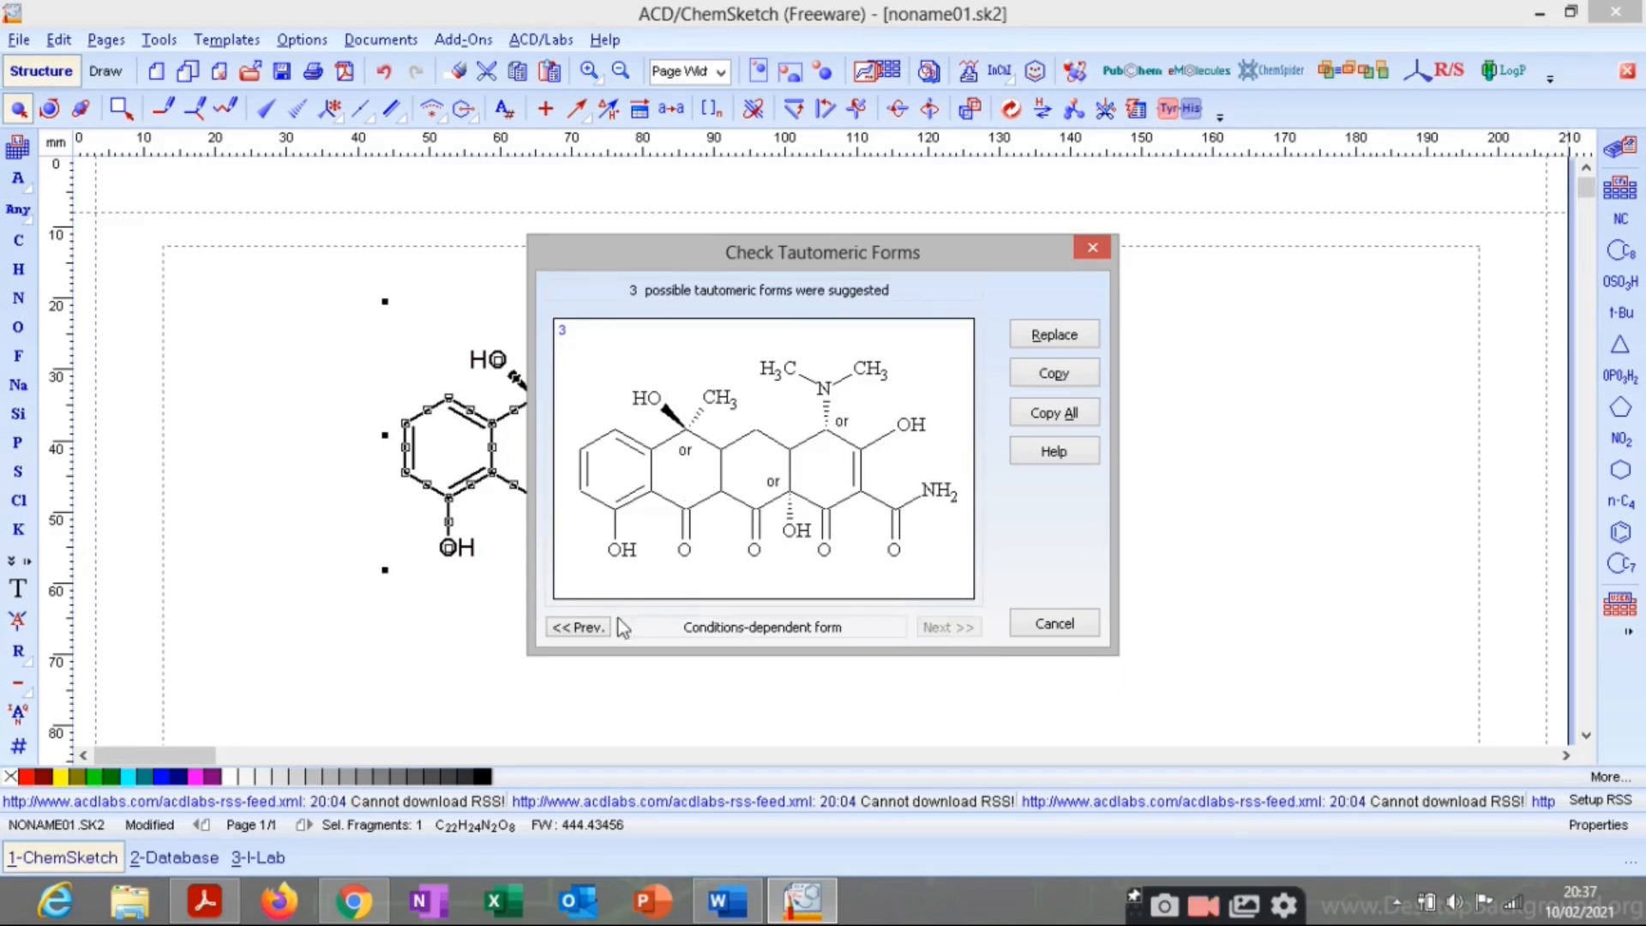
click(582, 630)
click(582, 630)
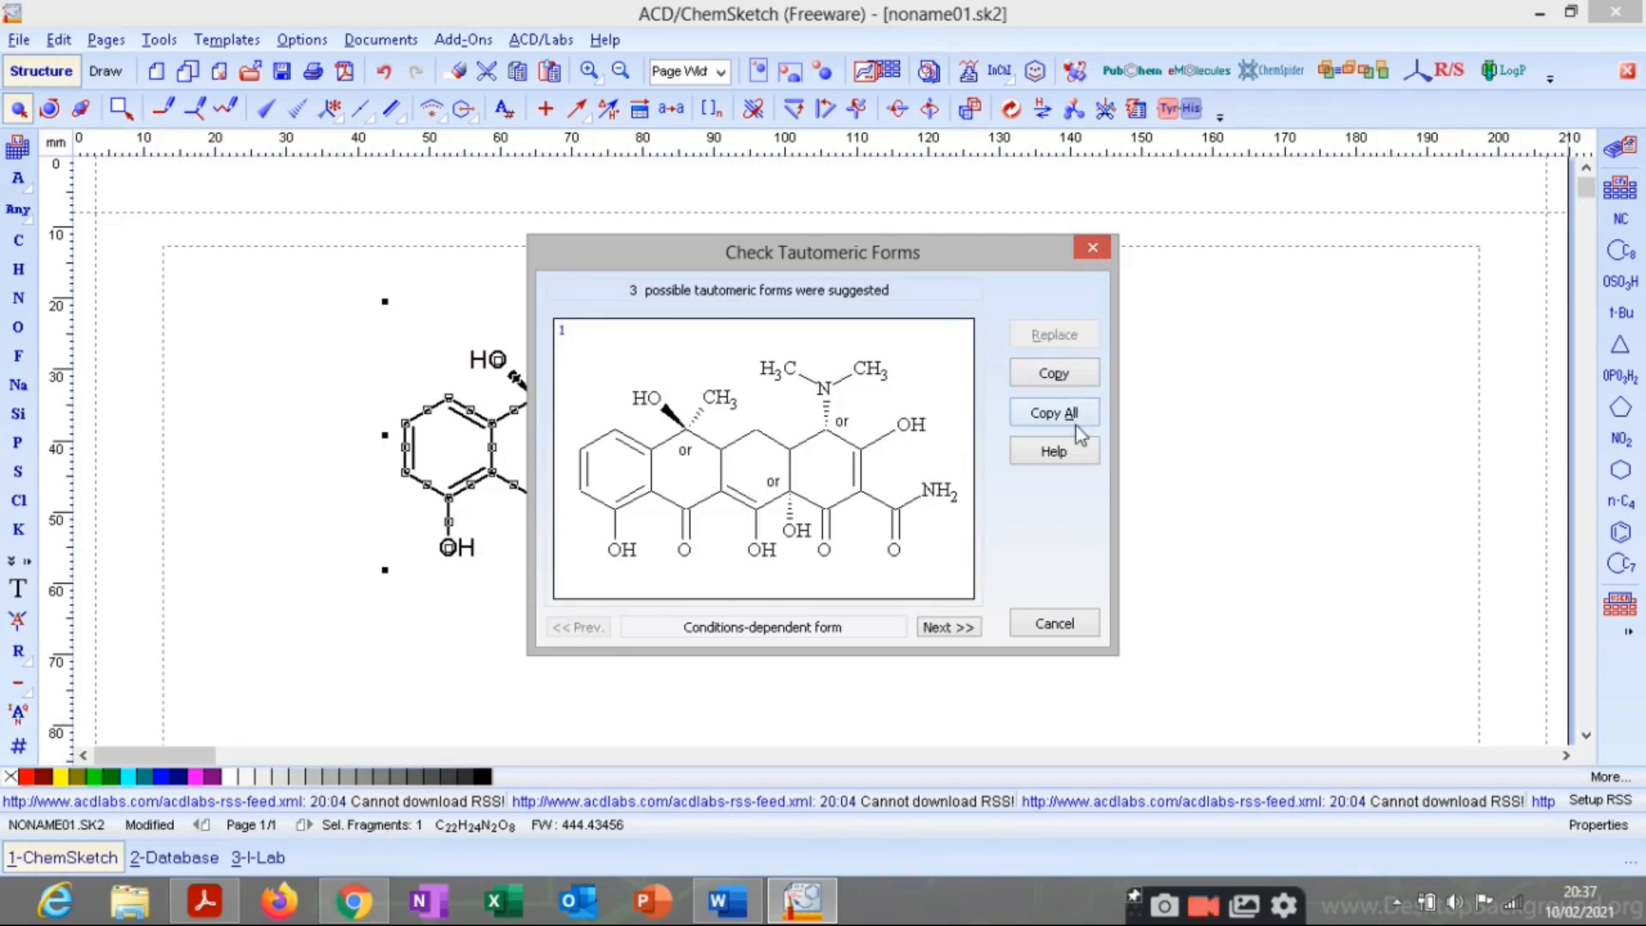
click(948, 628)
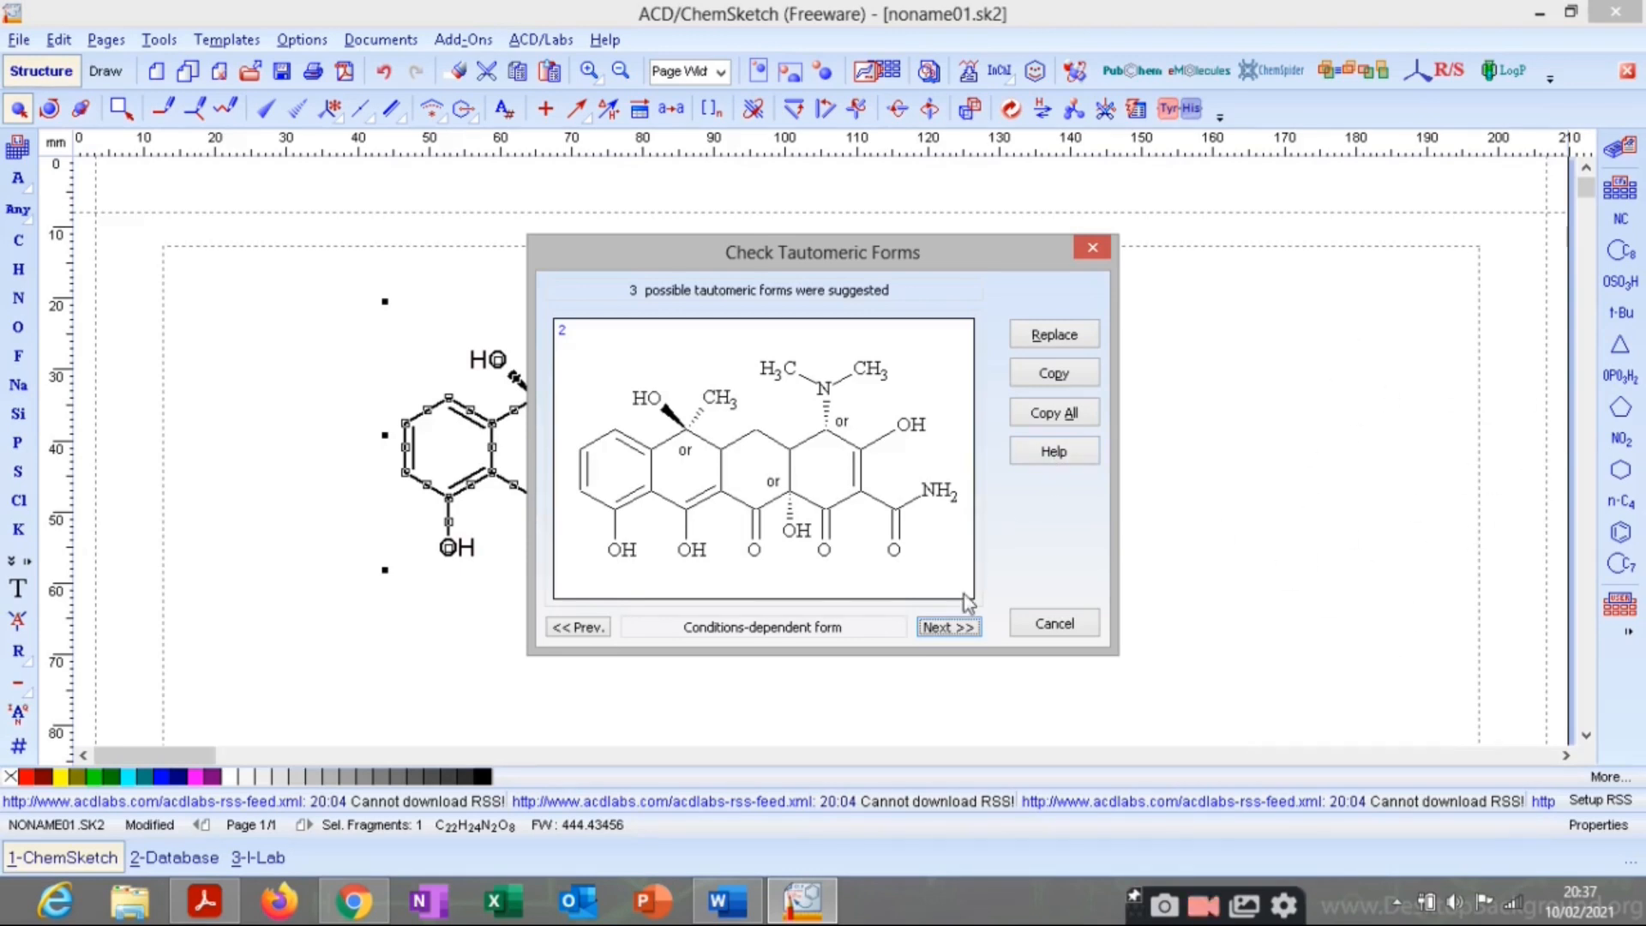
click(947, 628)
click(1092, 249)
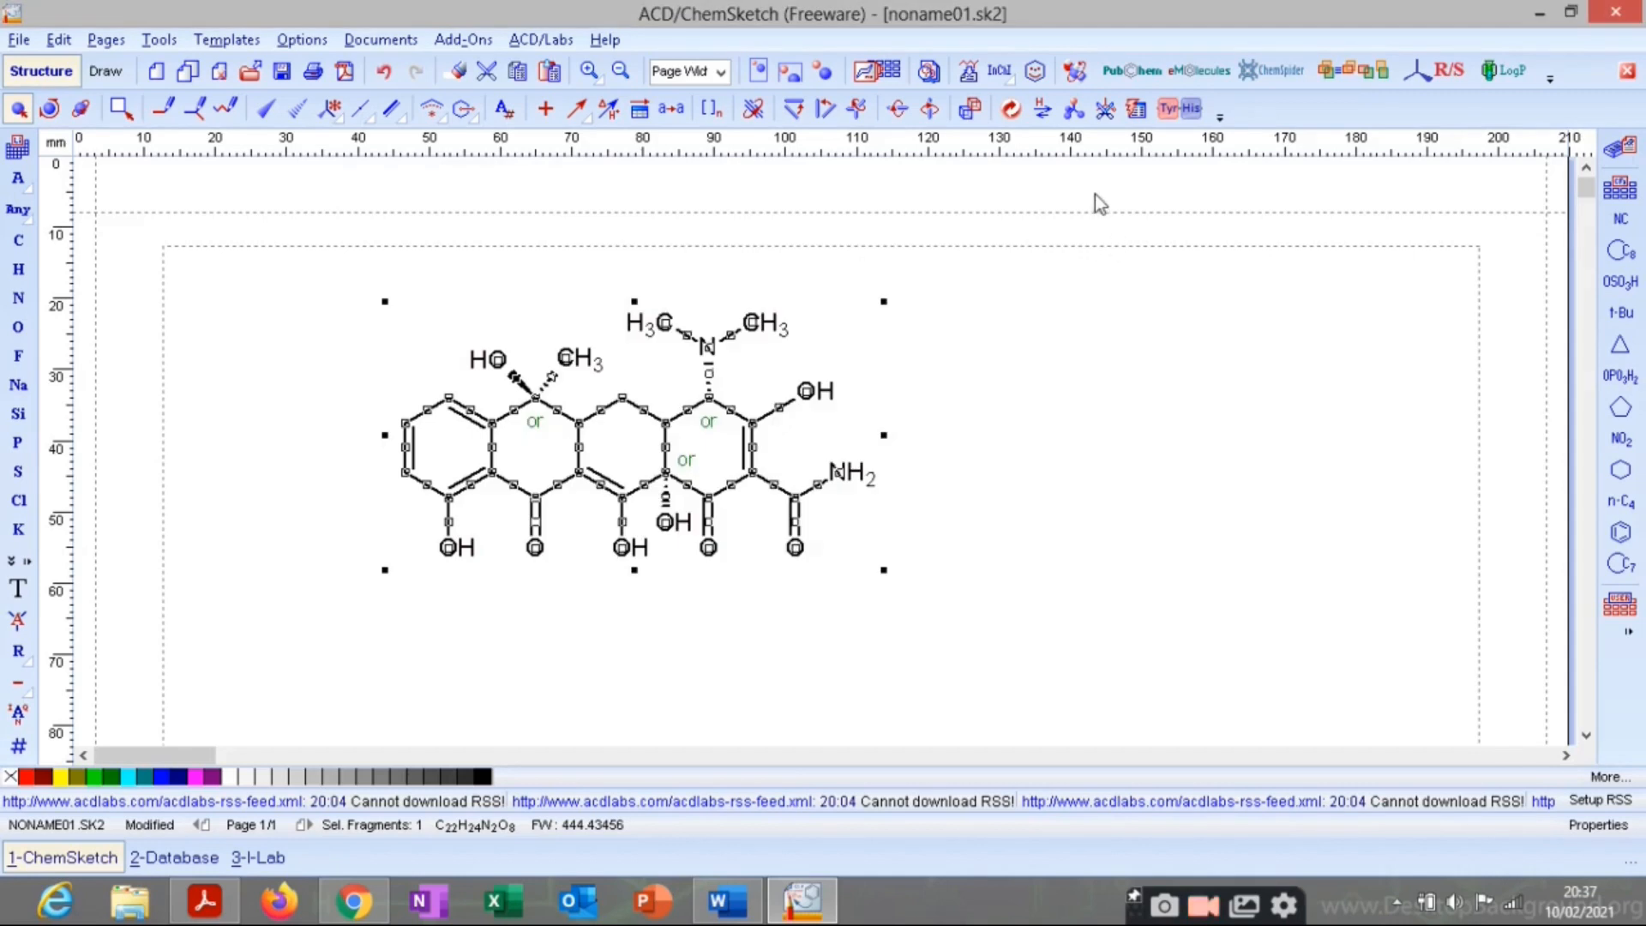
Run 3D Optimization on the structure, replacing its stereo bonds with single bonds, and deselect it.
click(1074, 114)
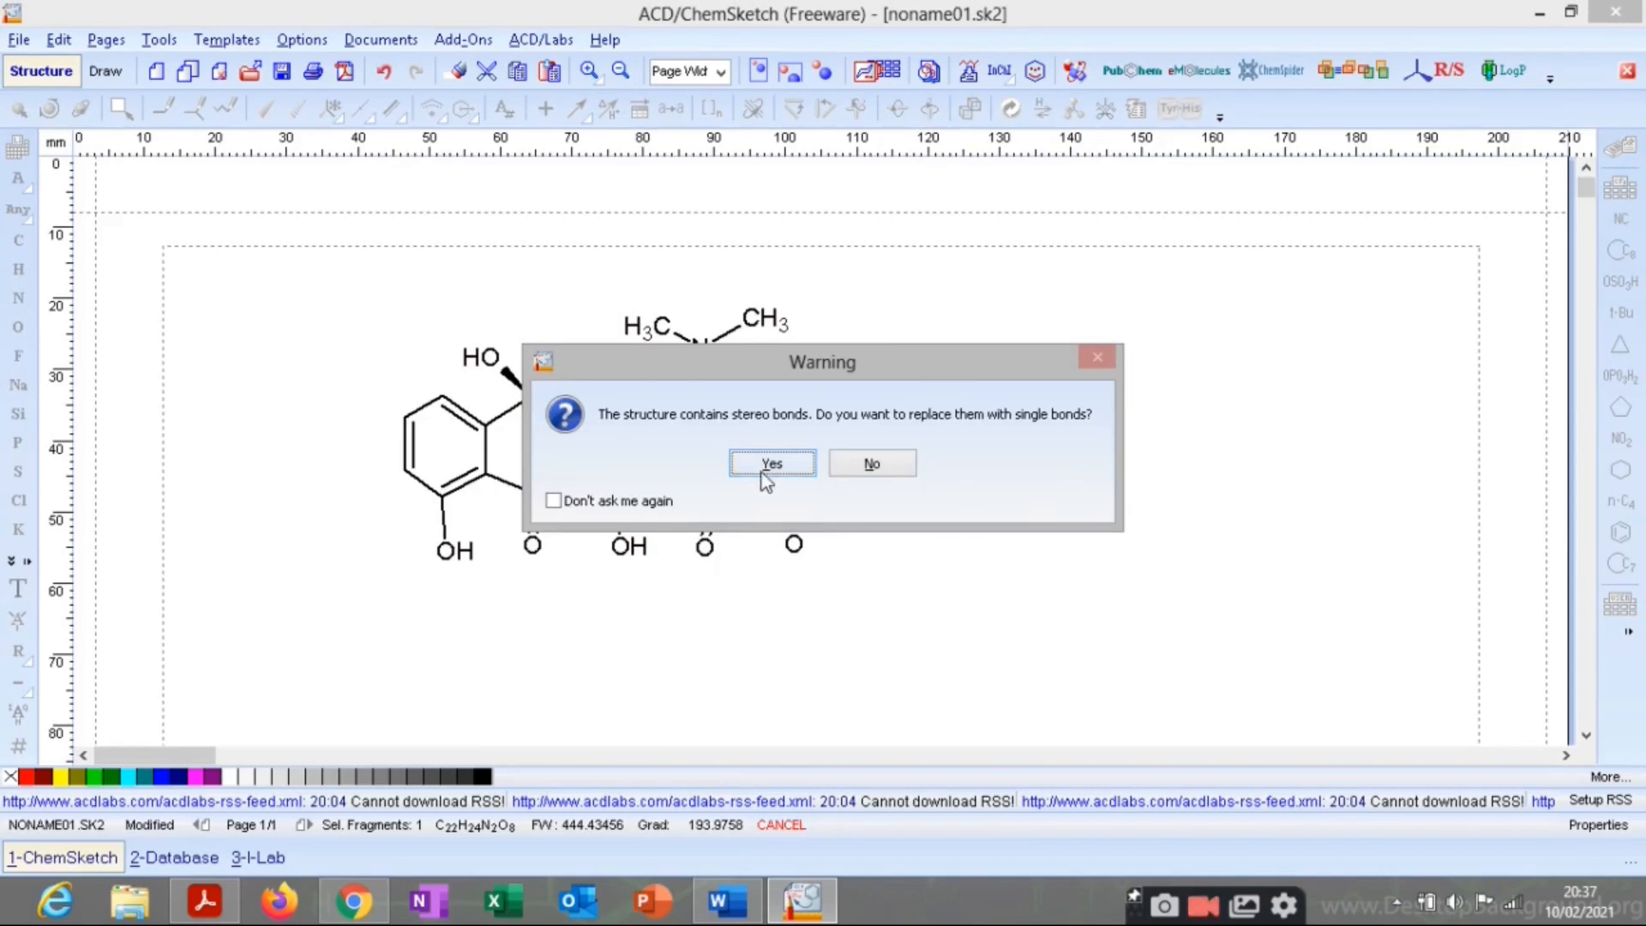
click(770, 464)
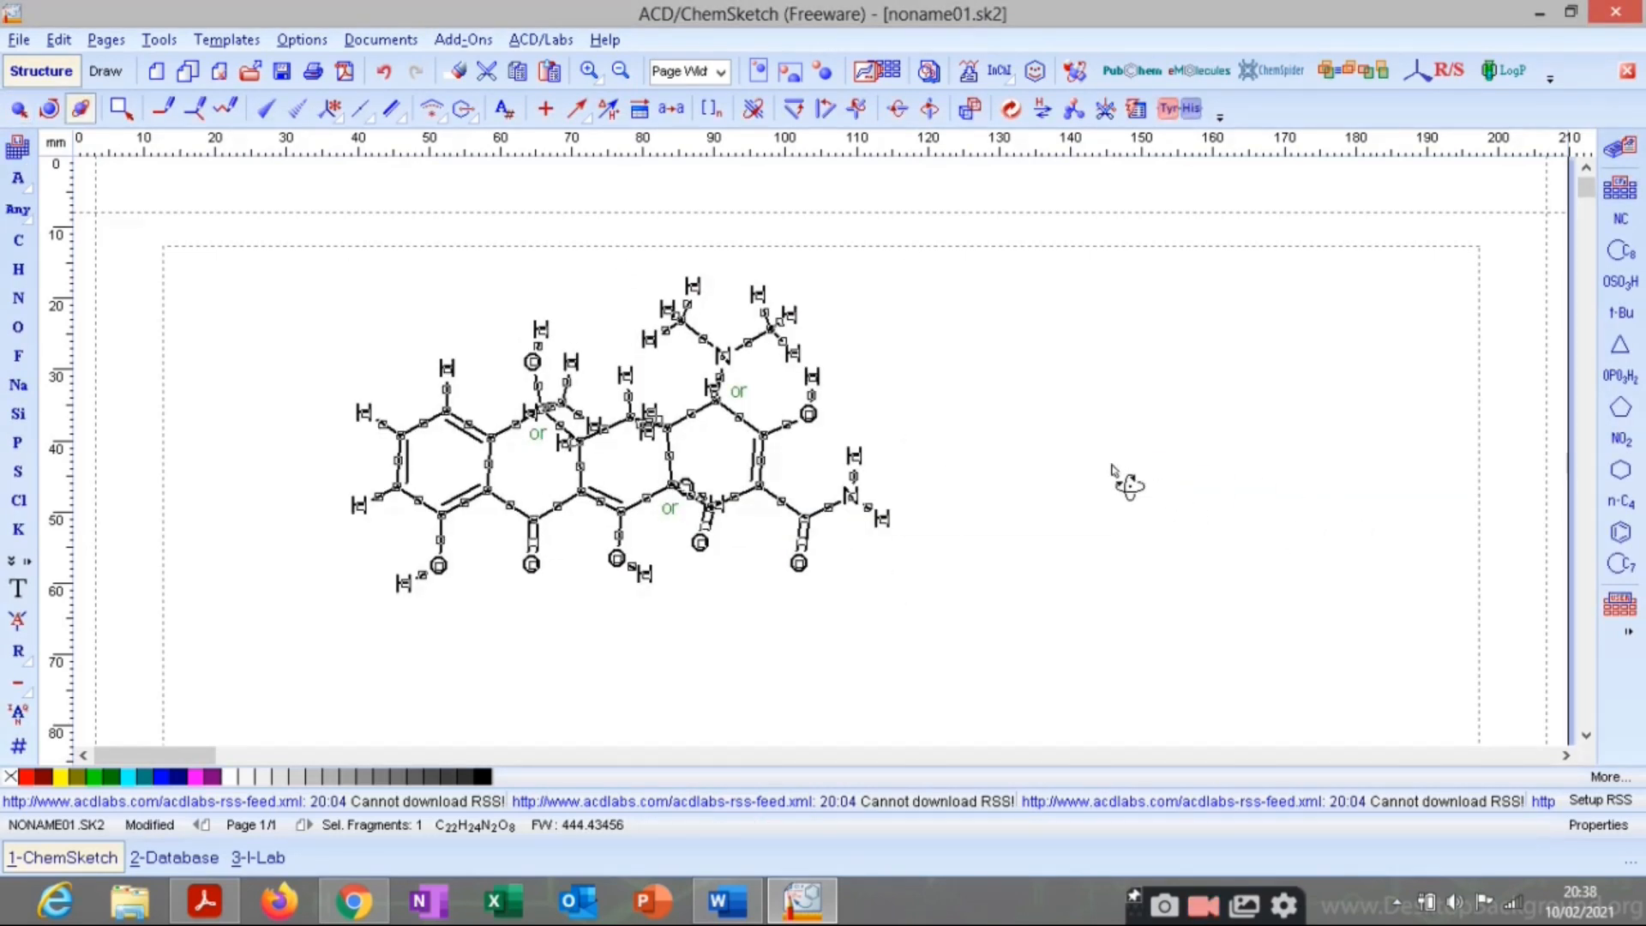
click(1033, 453)
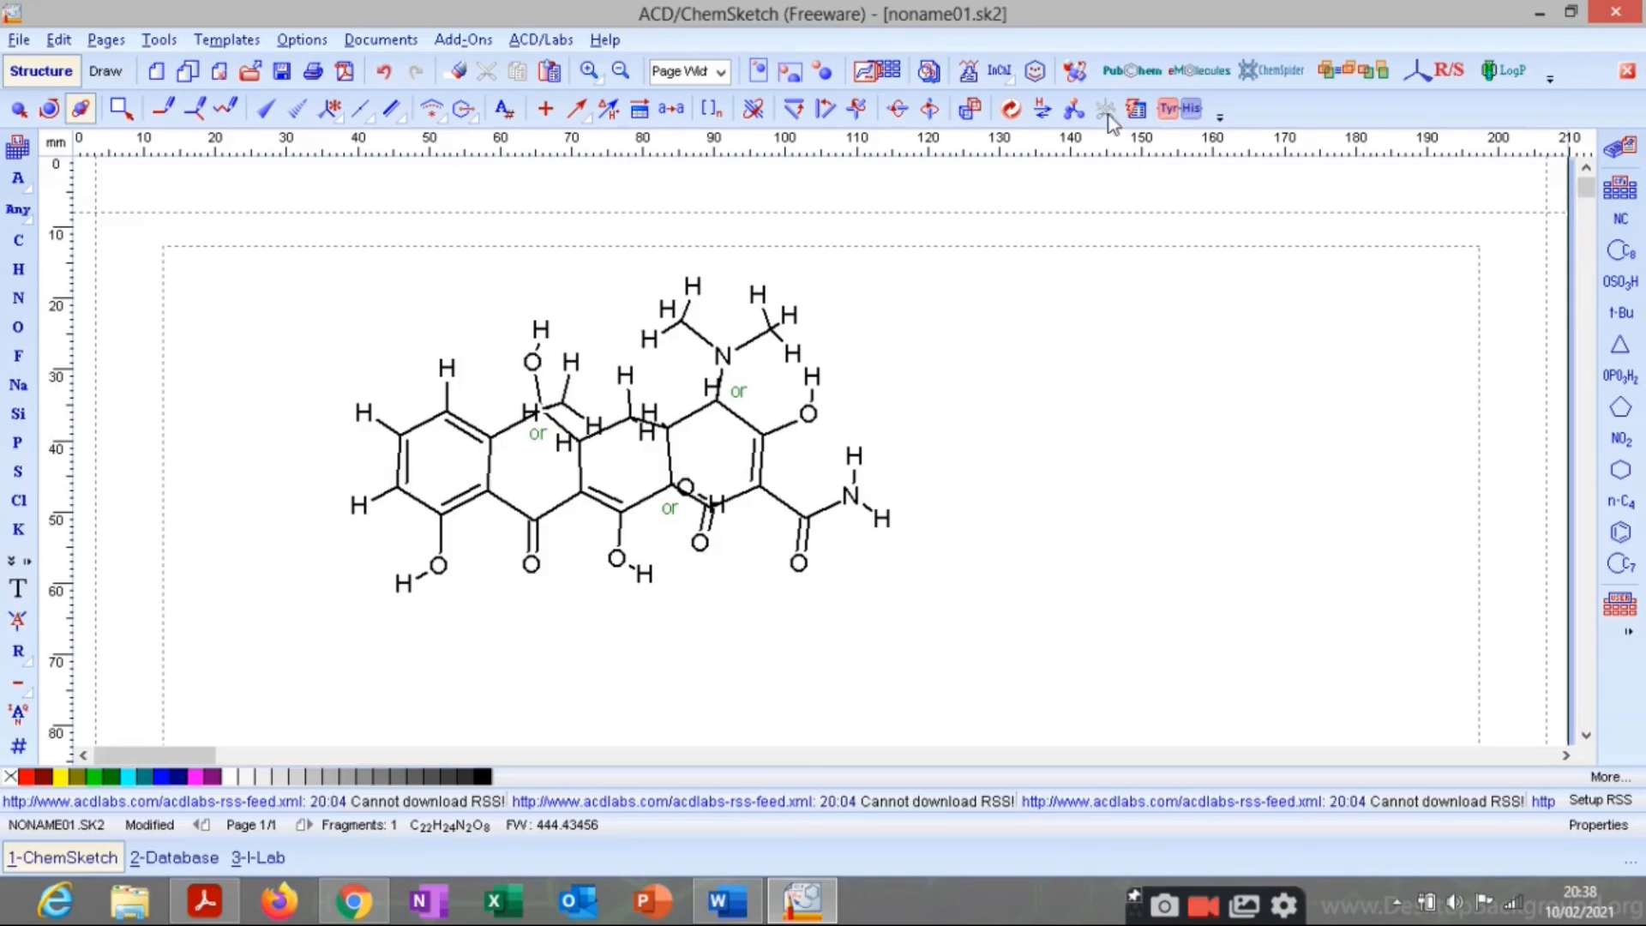
Open the optimized structure in ACD/3D Viewer, rotate the model to inspect it from several angles and close the viewer.
click(1085, 77)
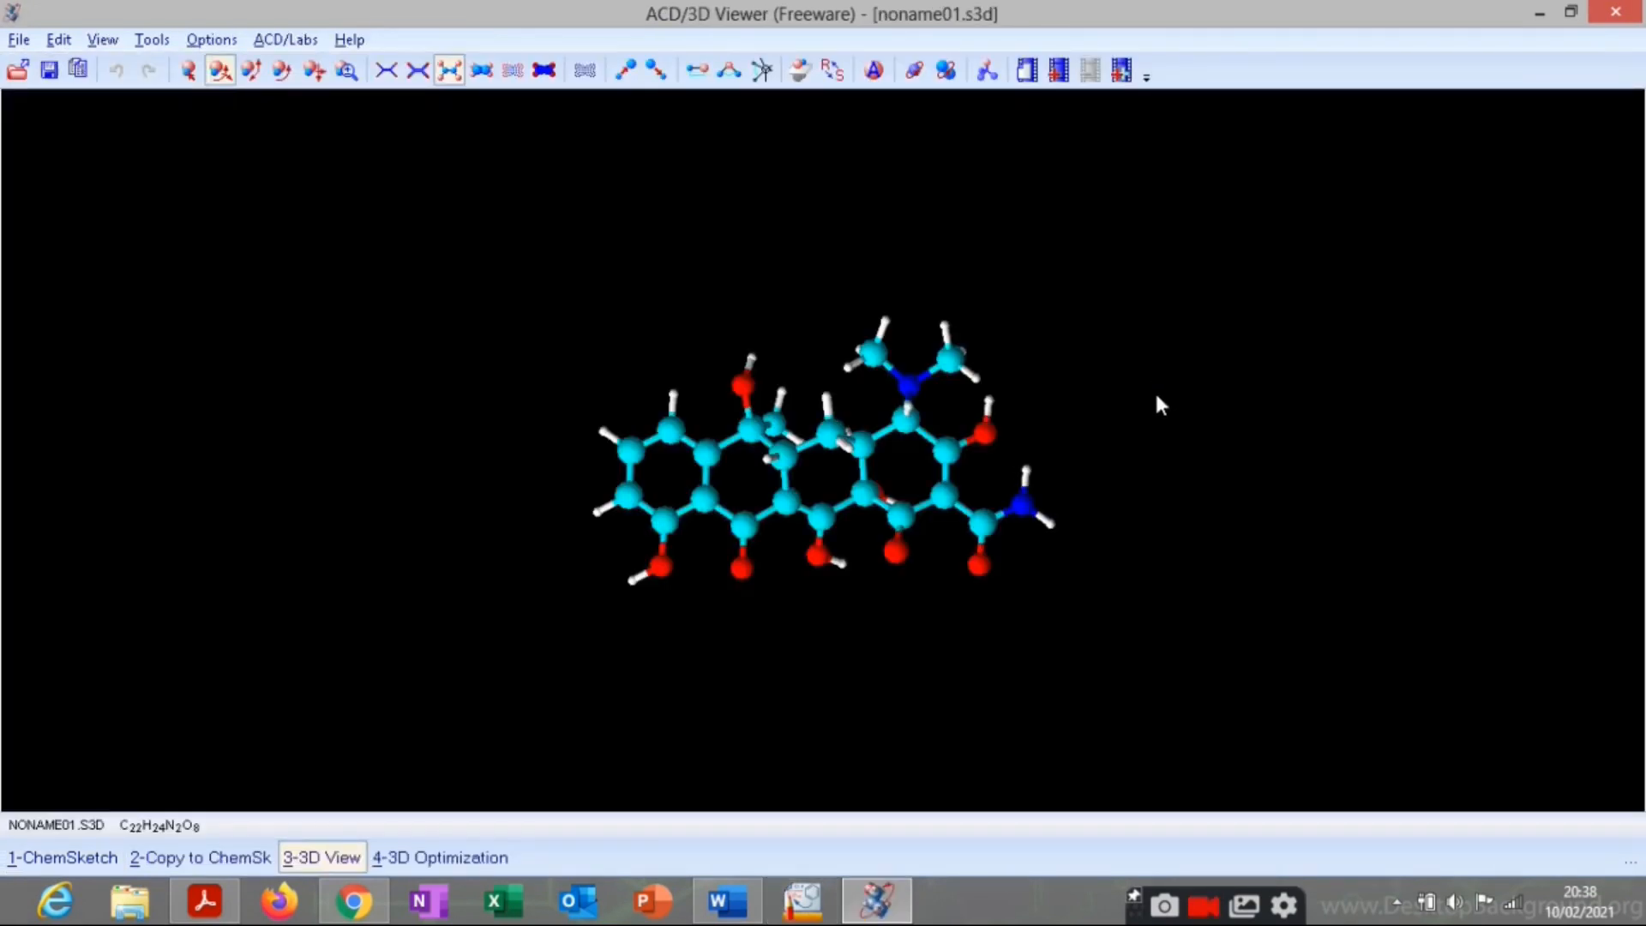
right_click(1128, 365)
click(1062, 369)
drag(1135, 312, 1155, 105)
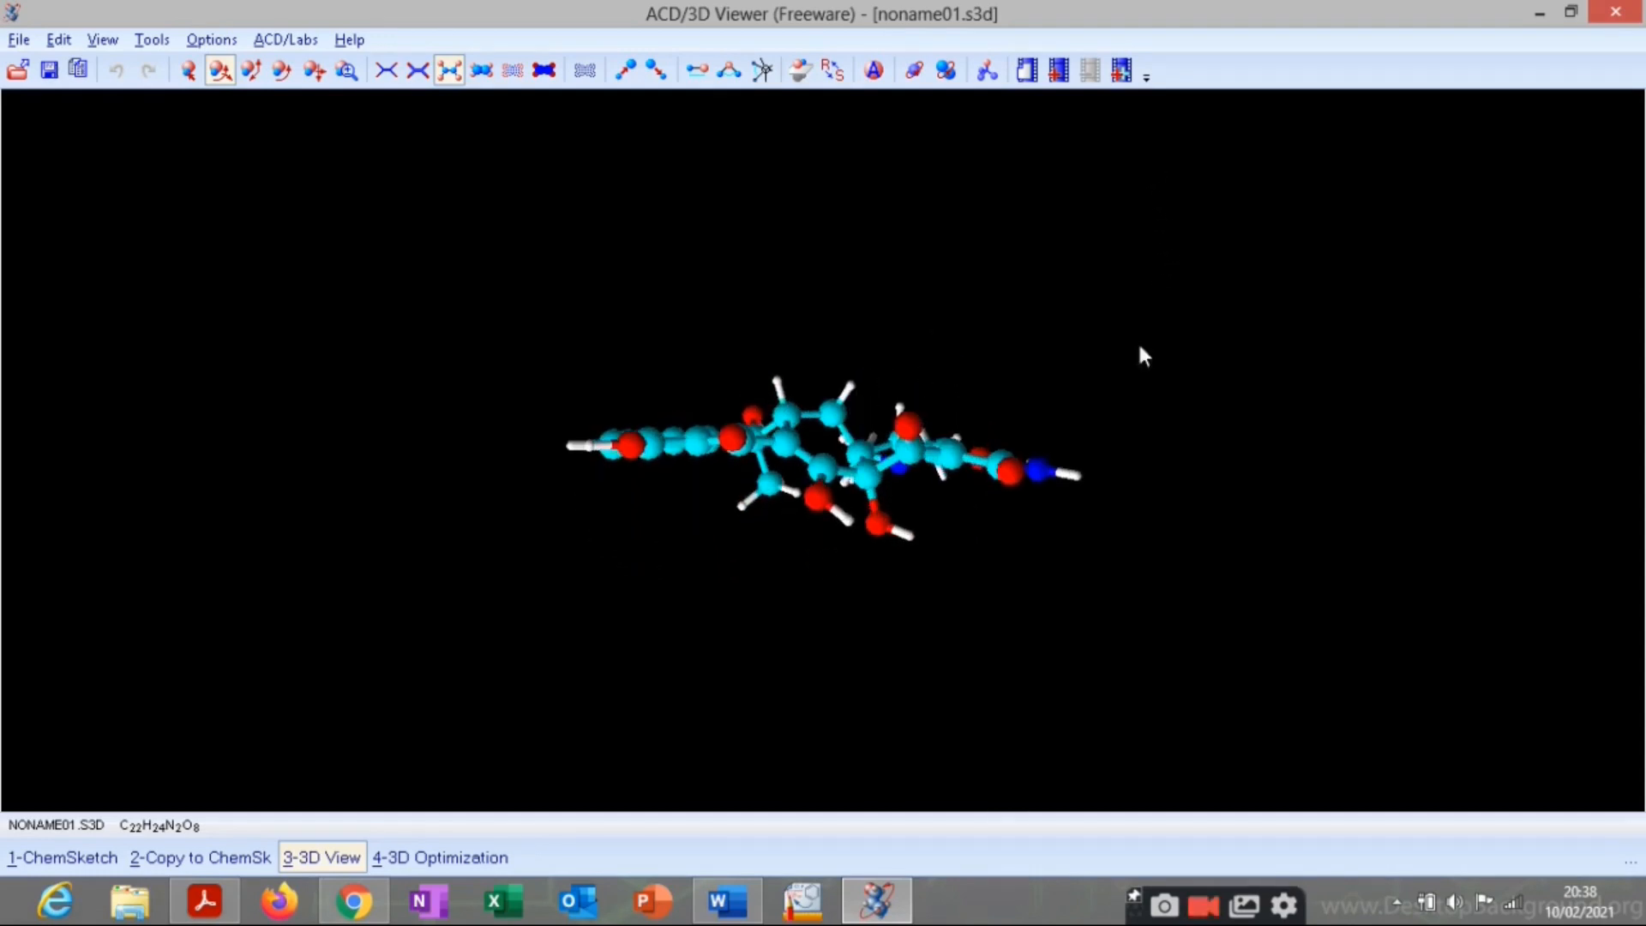
drag(1145, 356, 1146, 646)
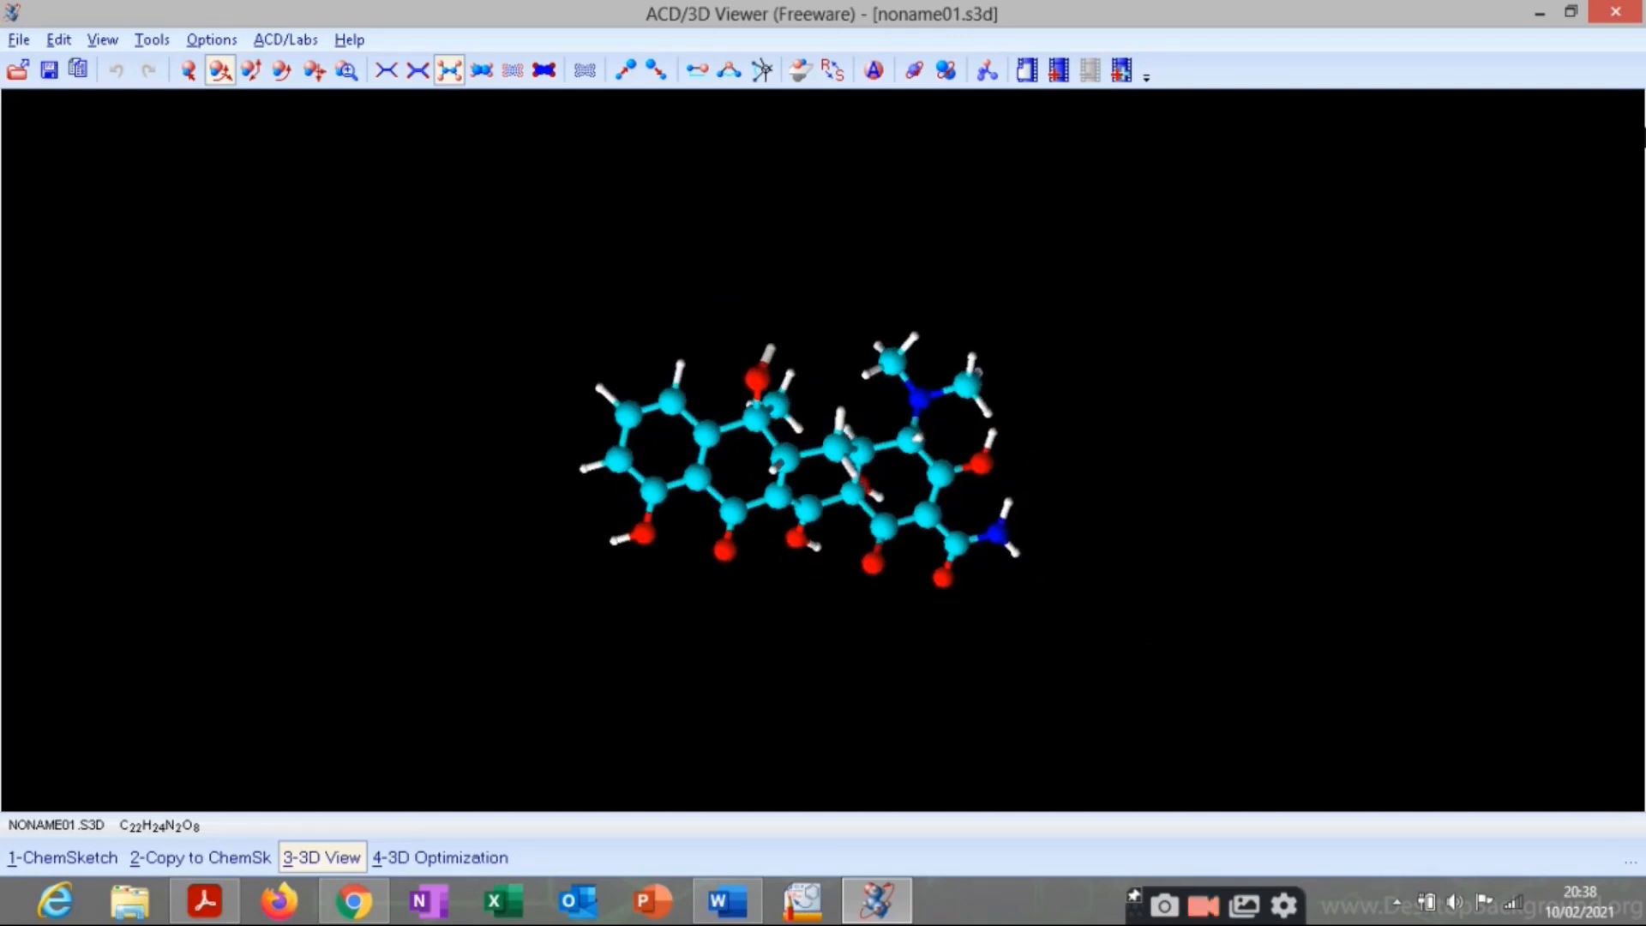
drag(1086, 278, 1114, 190)
click(1632, 10)
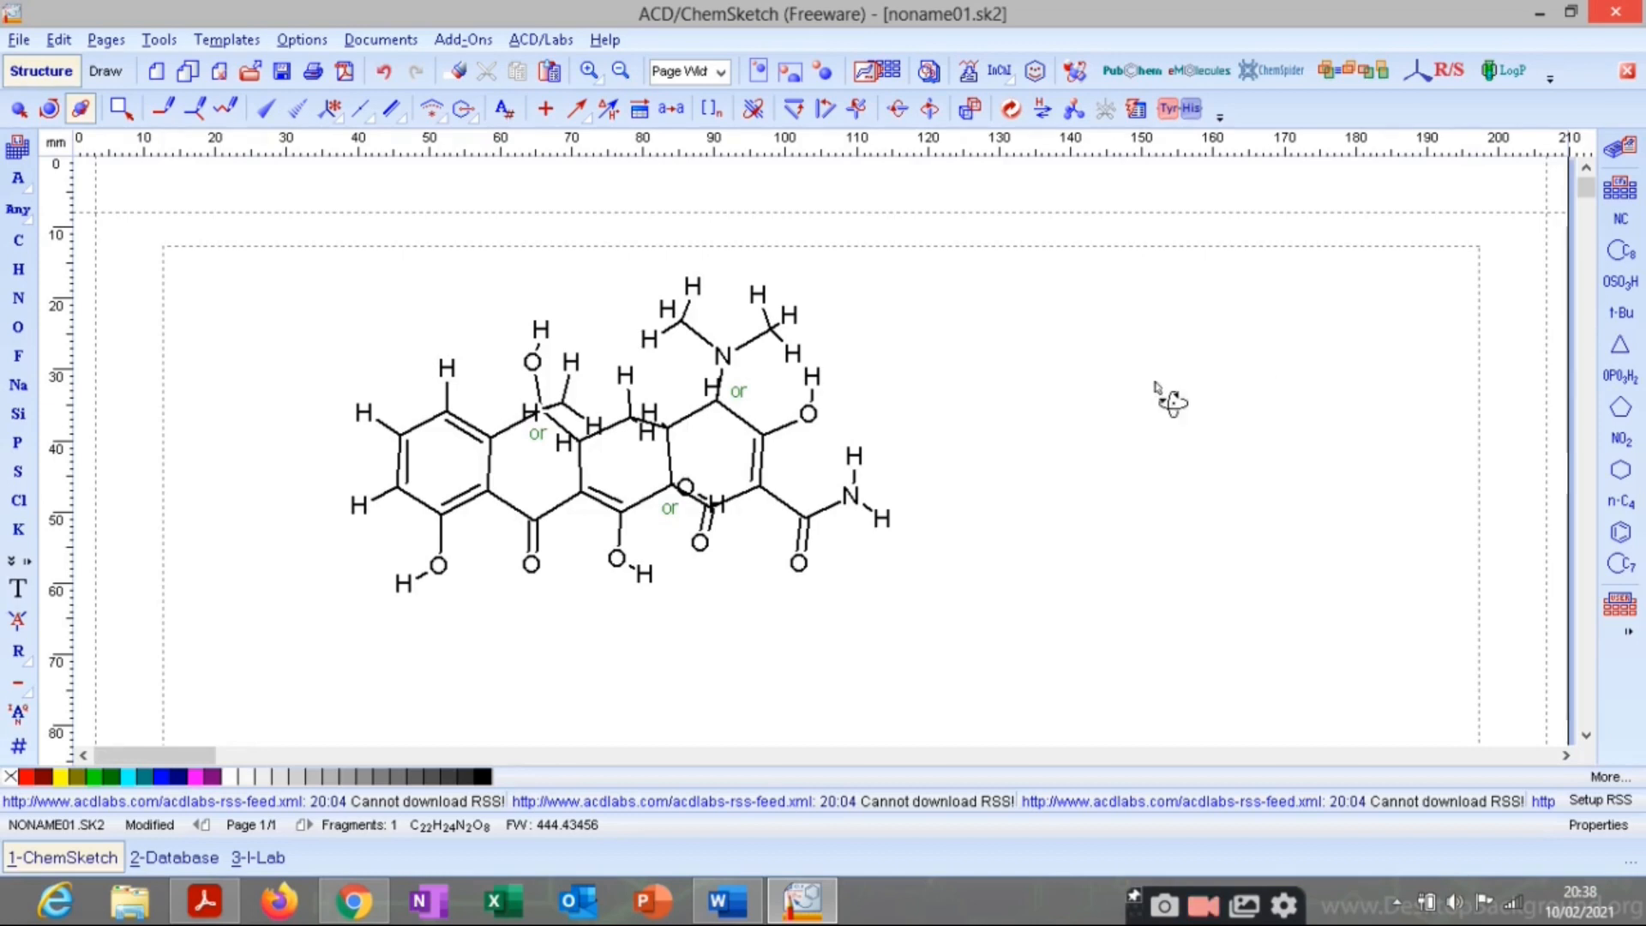
Calculate all properties of the whole tetracycline structure, review the complete results list and close it without copying it to the editor.
click(18, 108)
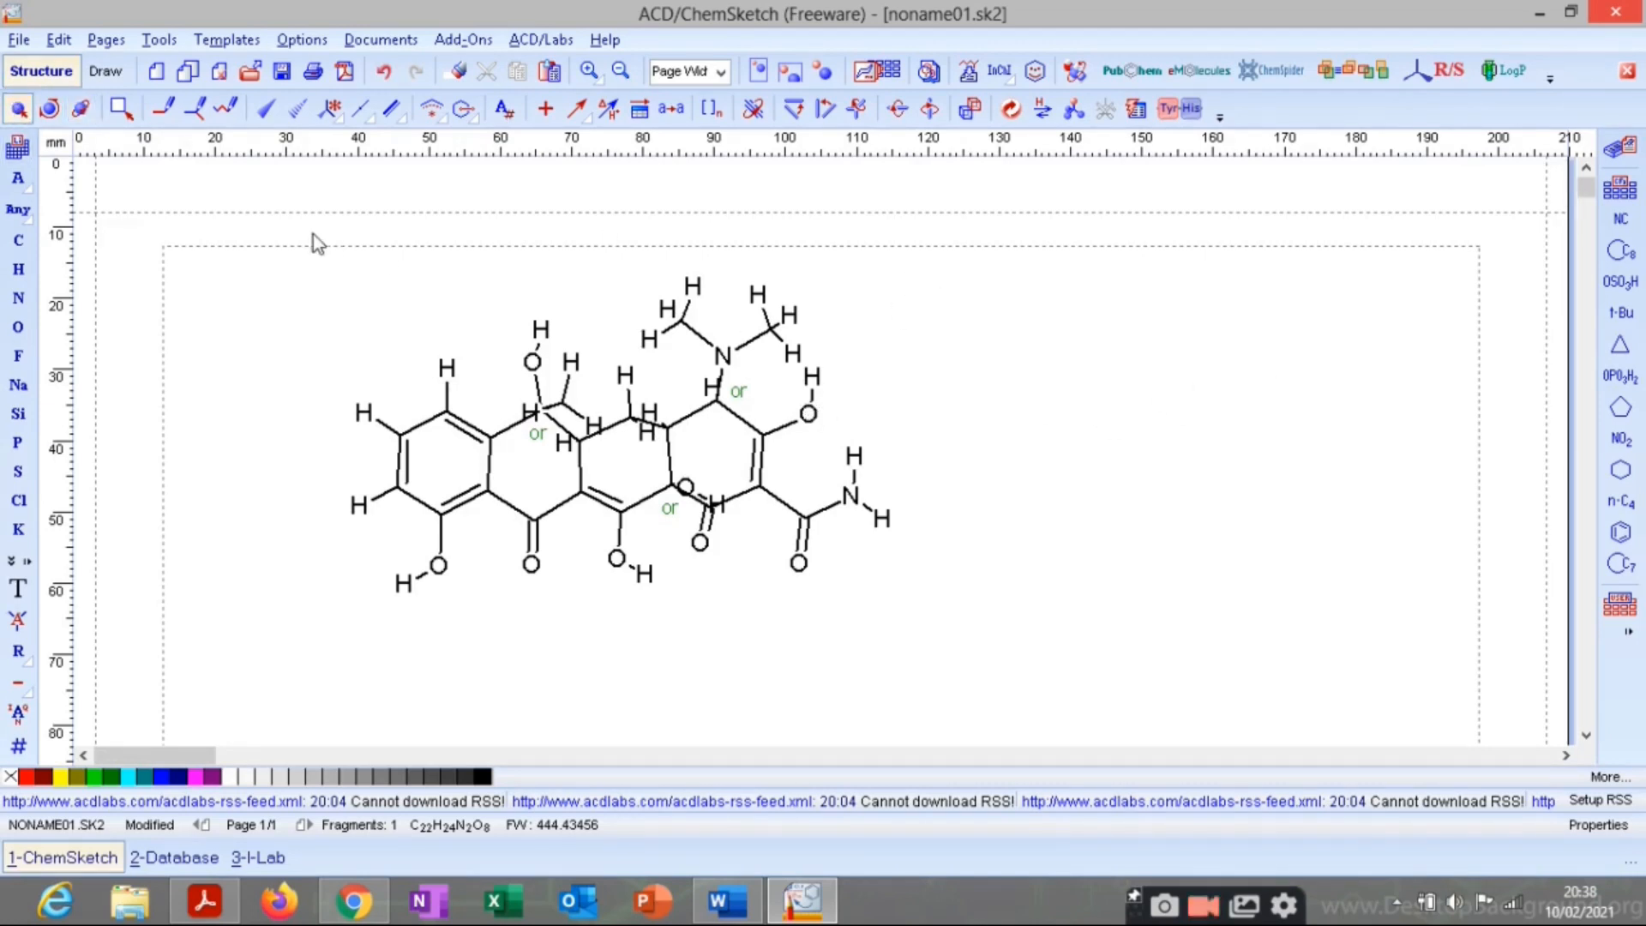
drag(235, 199, 1146, 713)
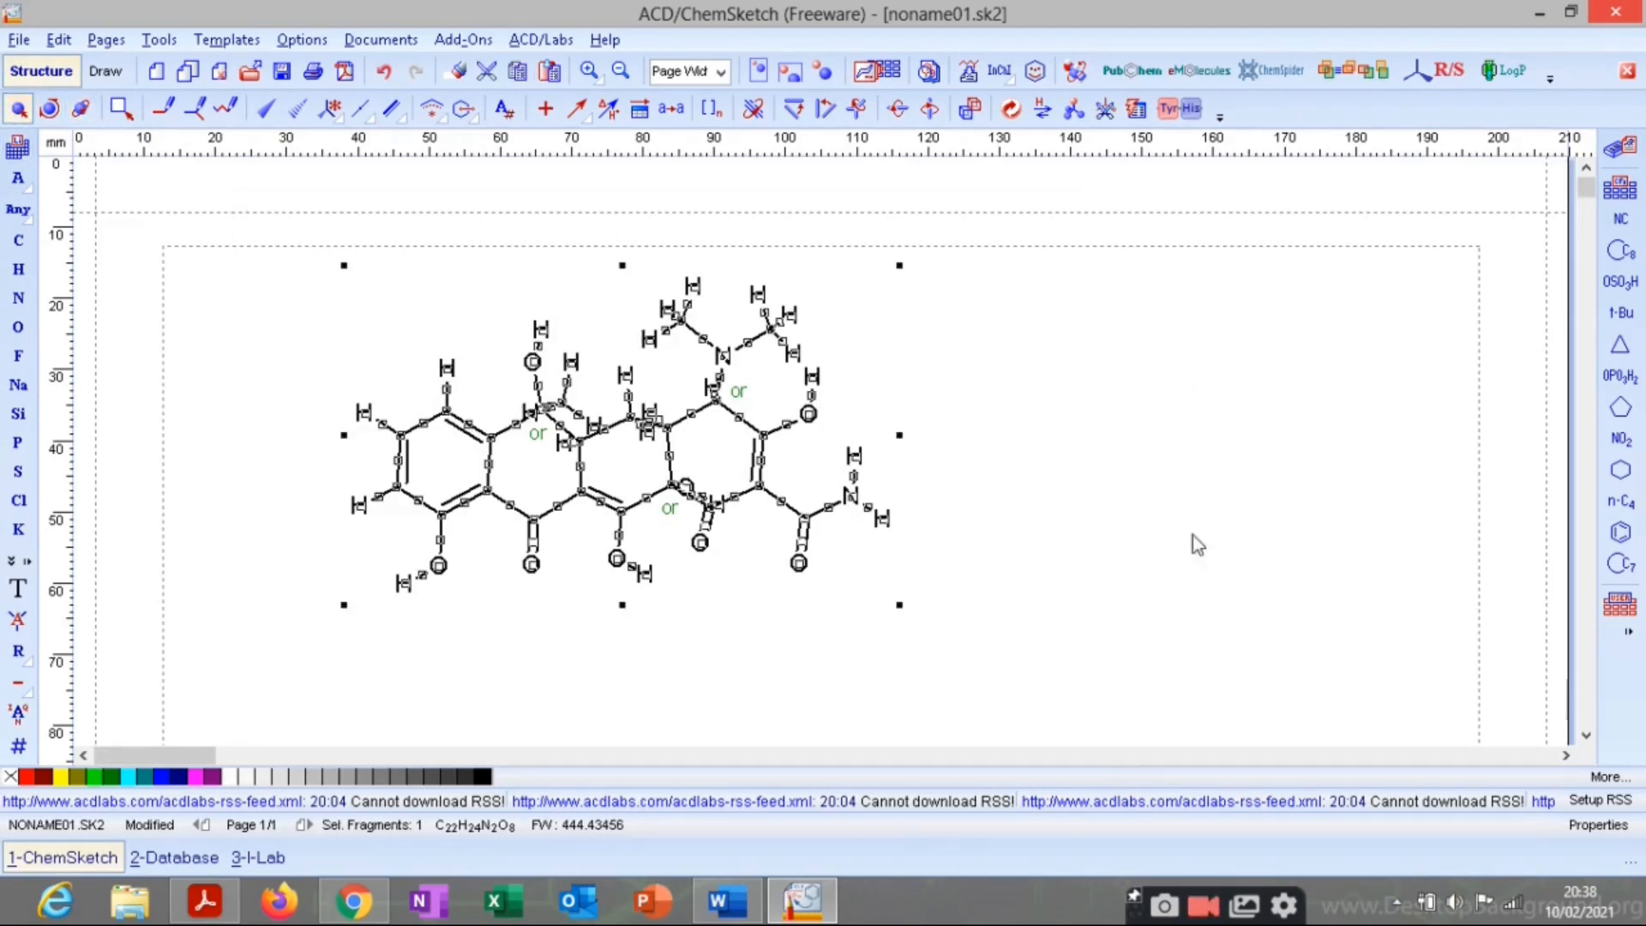
click(1138, 110)
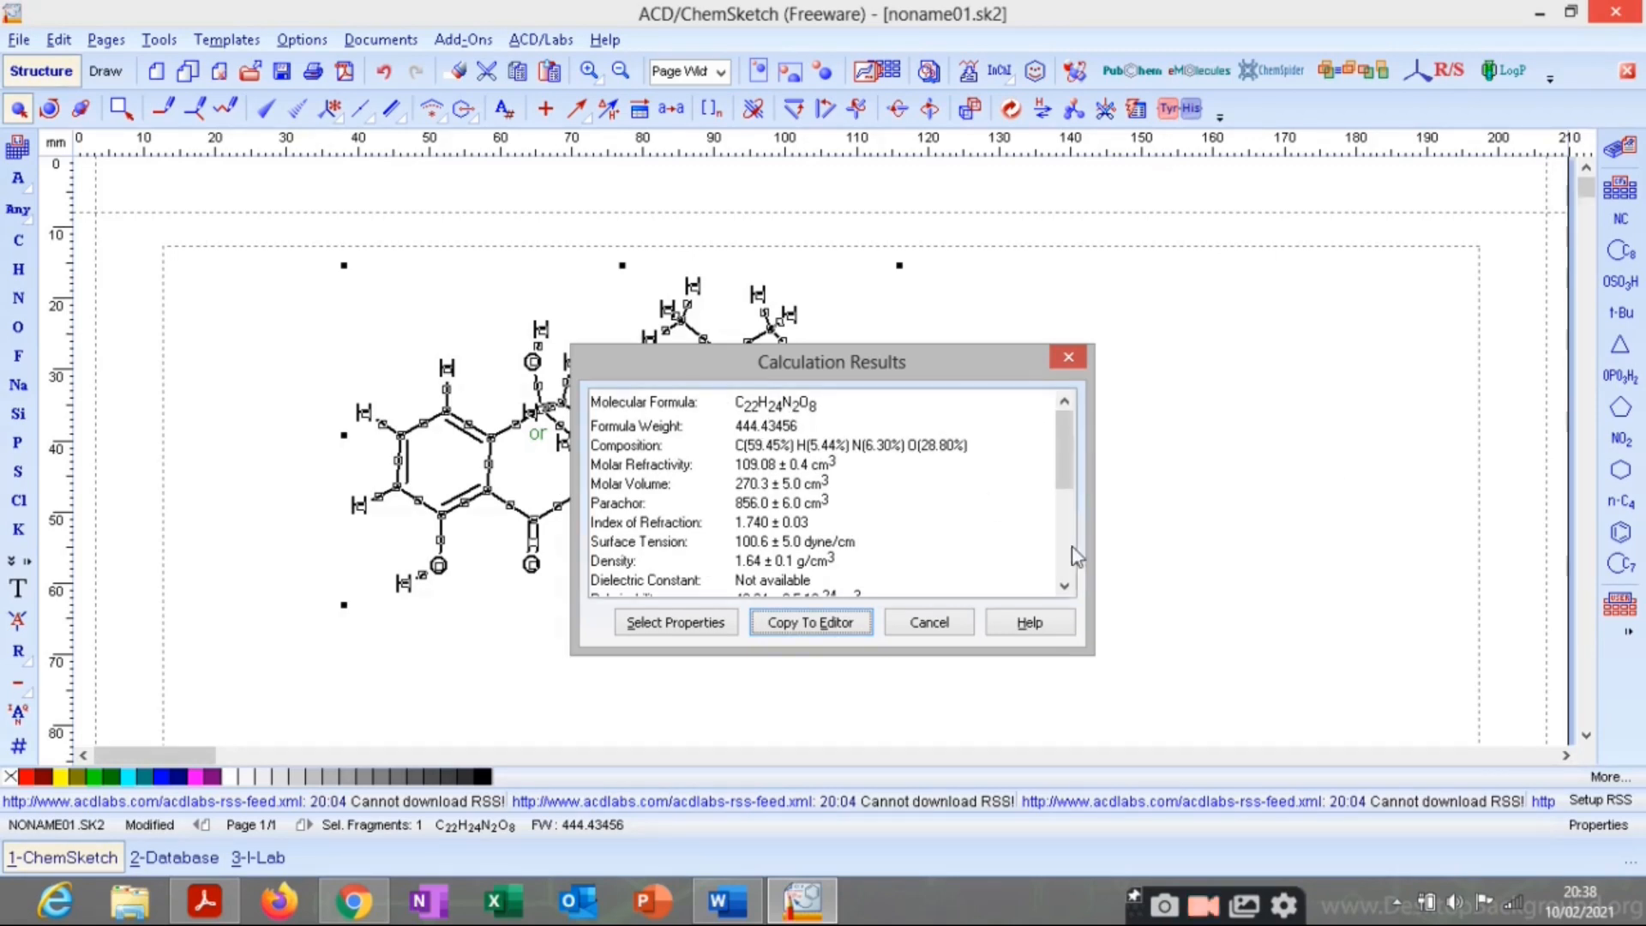
mouse_move(1075, 471)
mouse_down()
mouse_move(1053, 562)
mouse_move(1055, 472)
mouse_up()
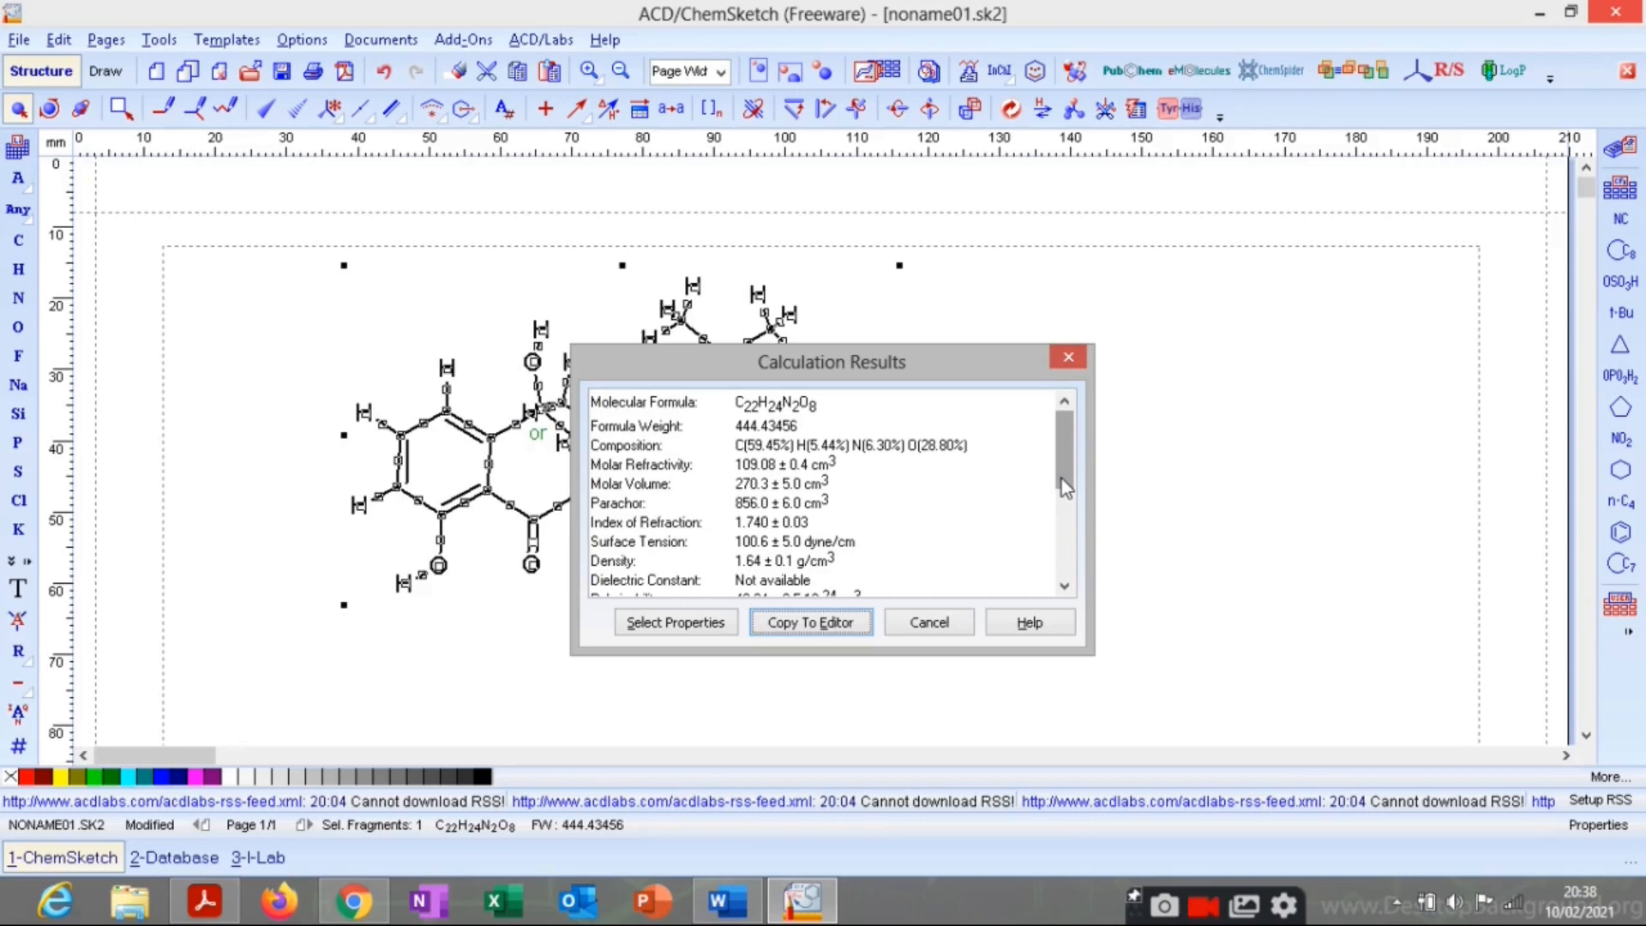
drag(1064, 487, 1069, 572)
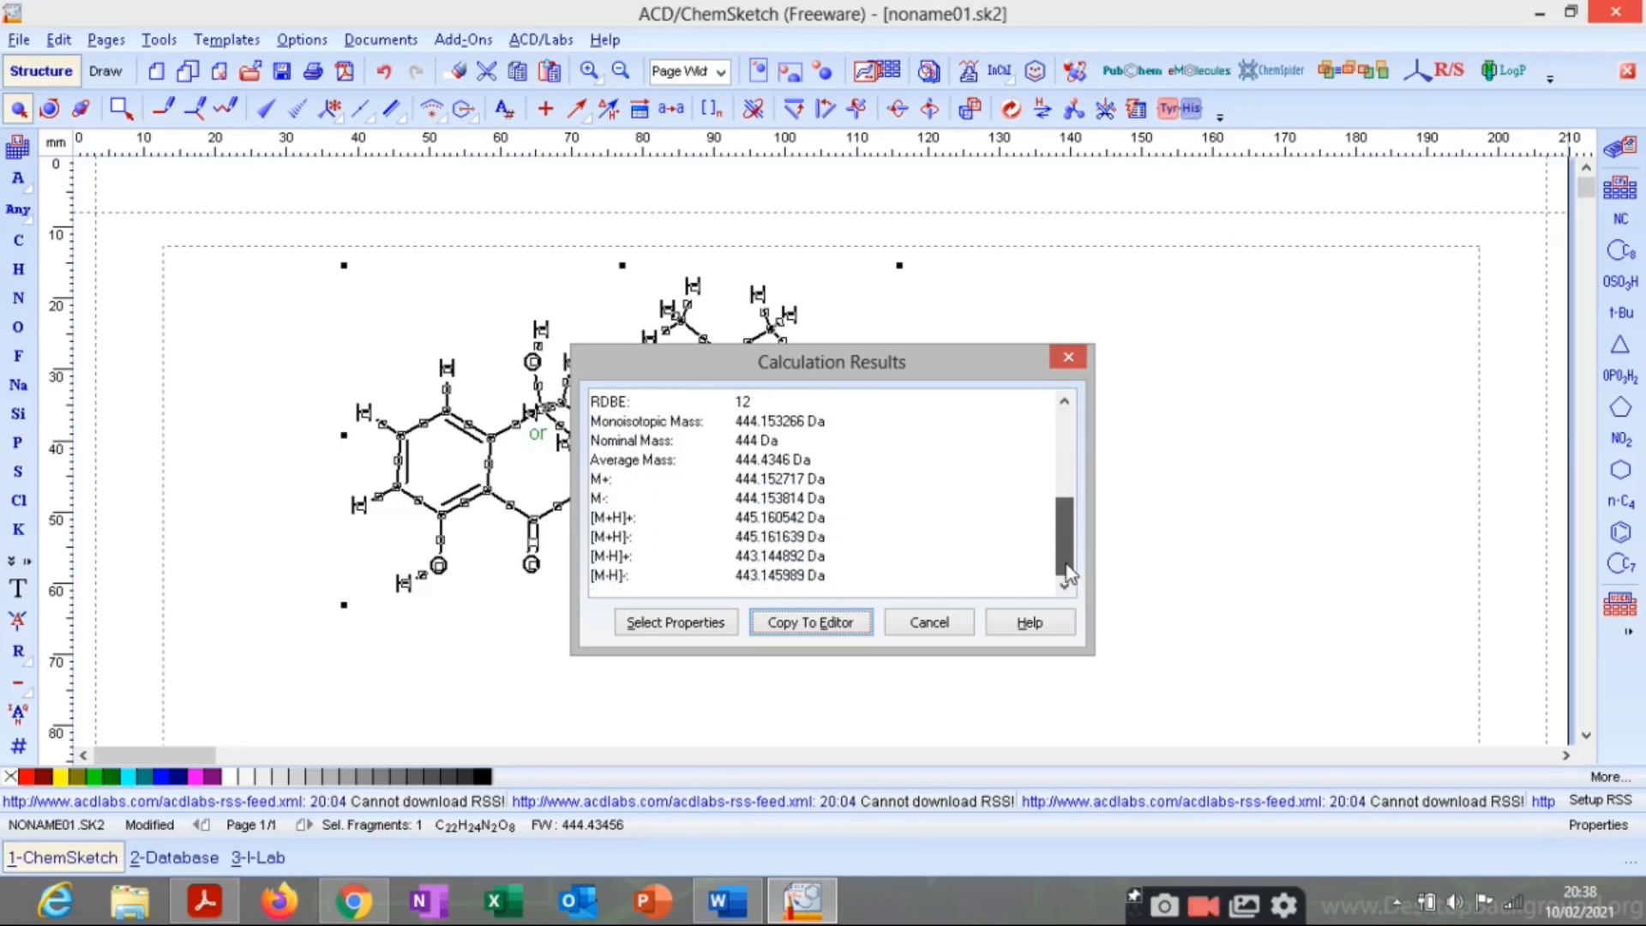
click(1070, 356)
click(1221, 120)
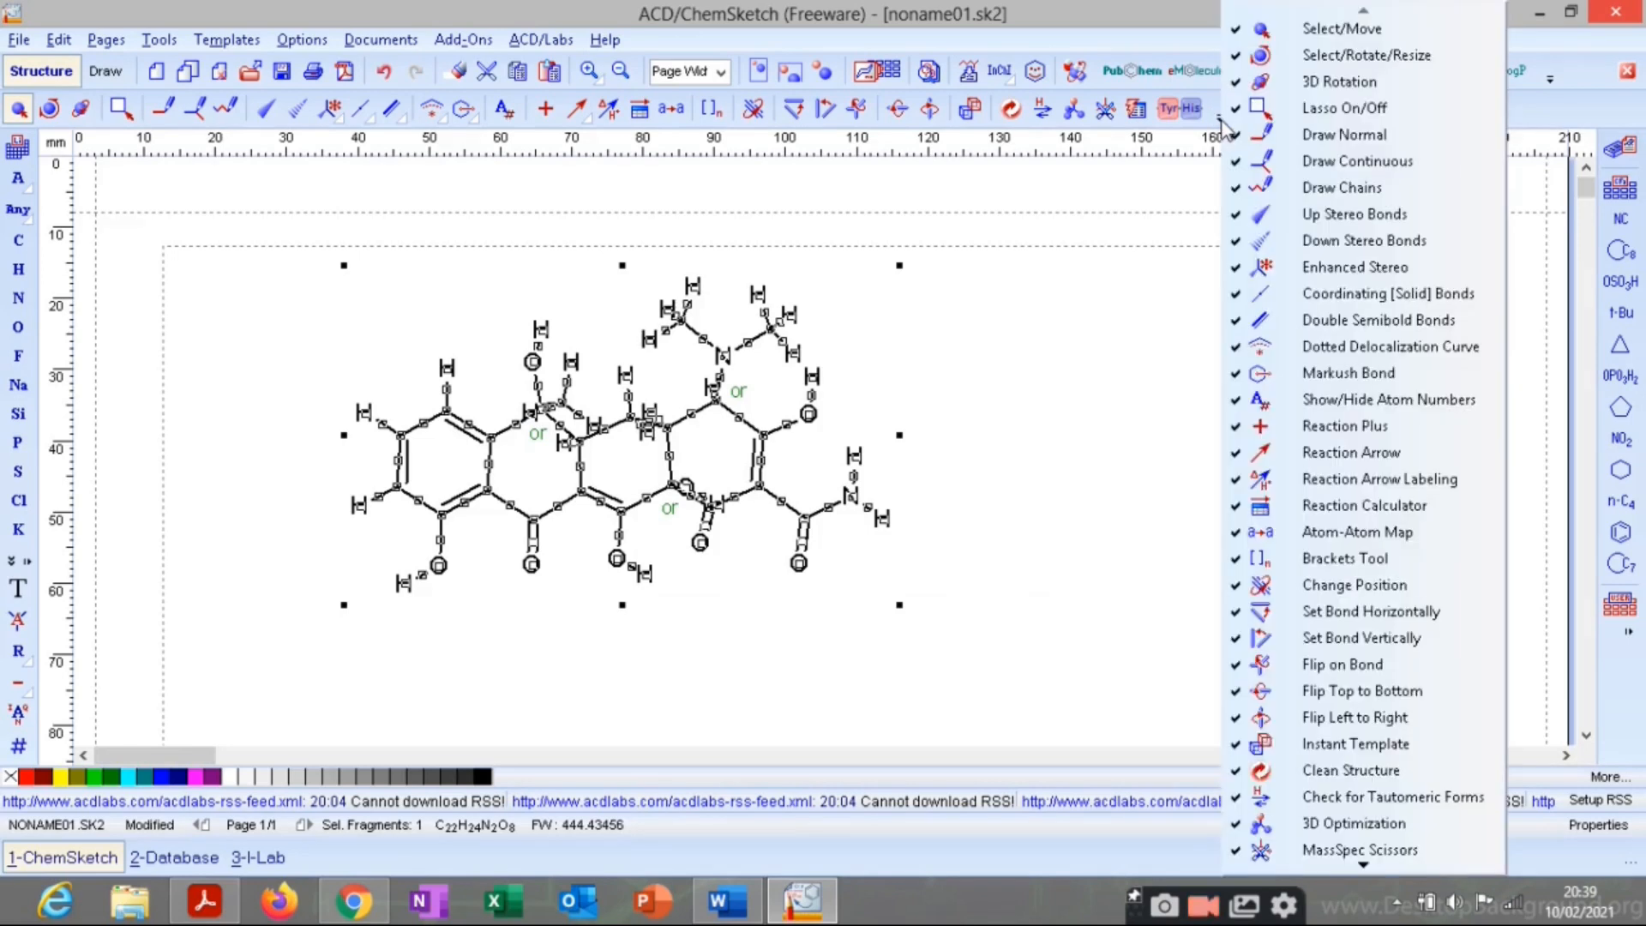
click(1103, 193)
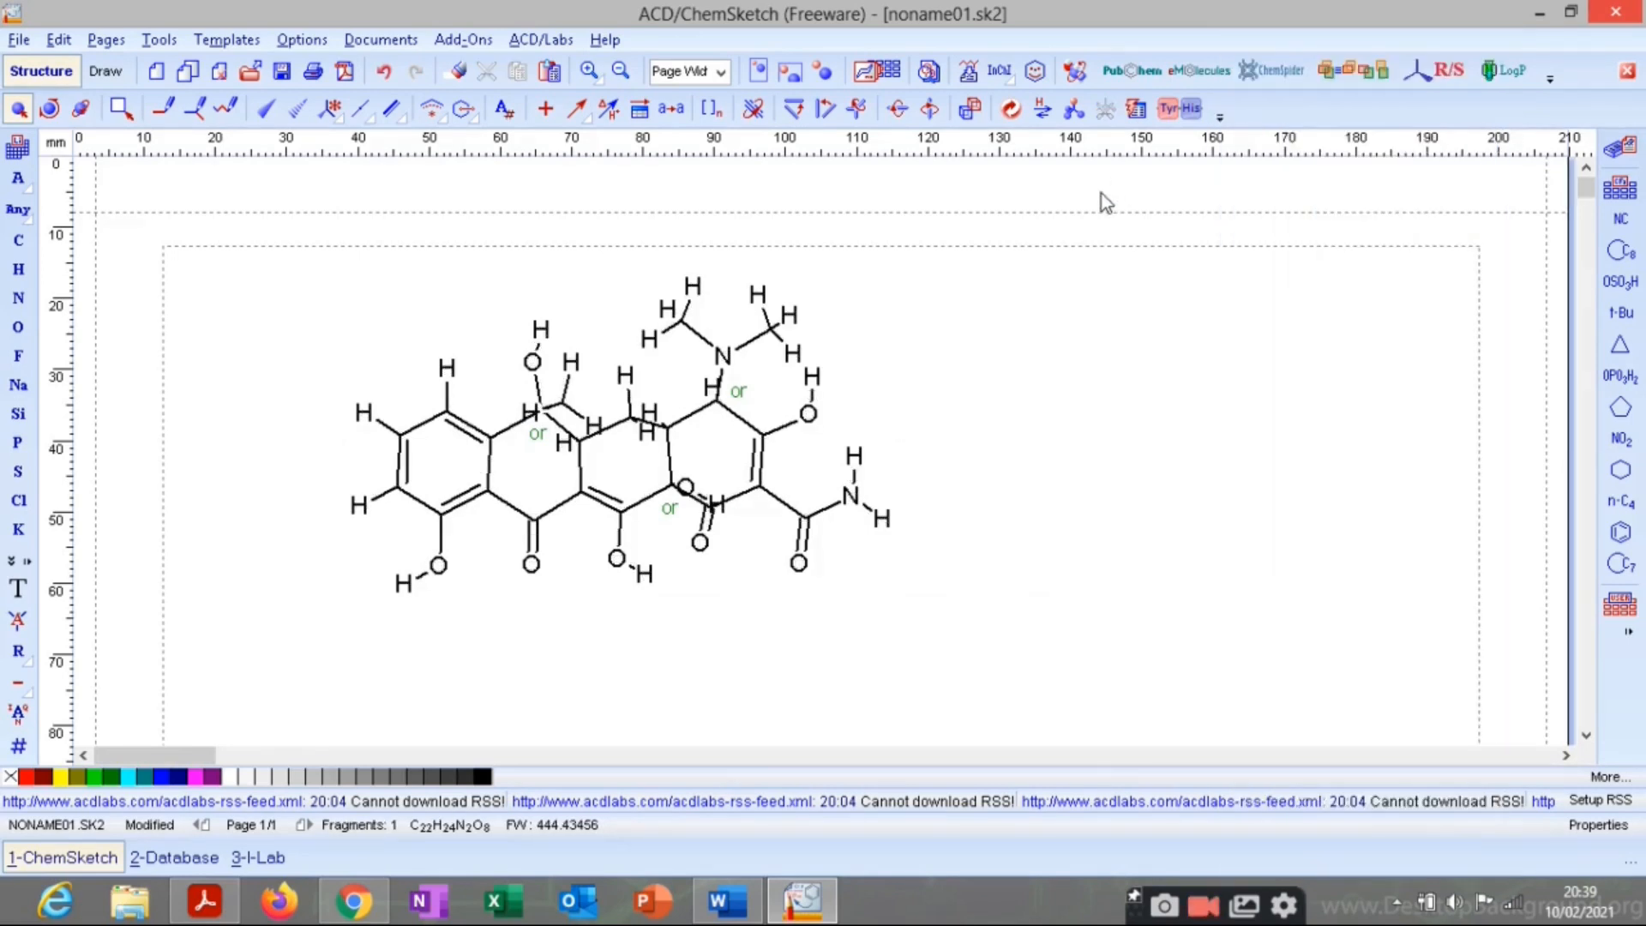
click(1217, 117)
click(1144, 172)
click(1552, 78)
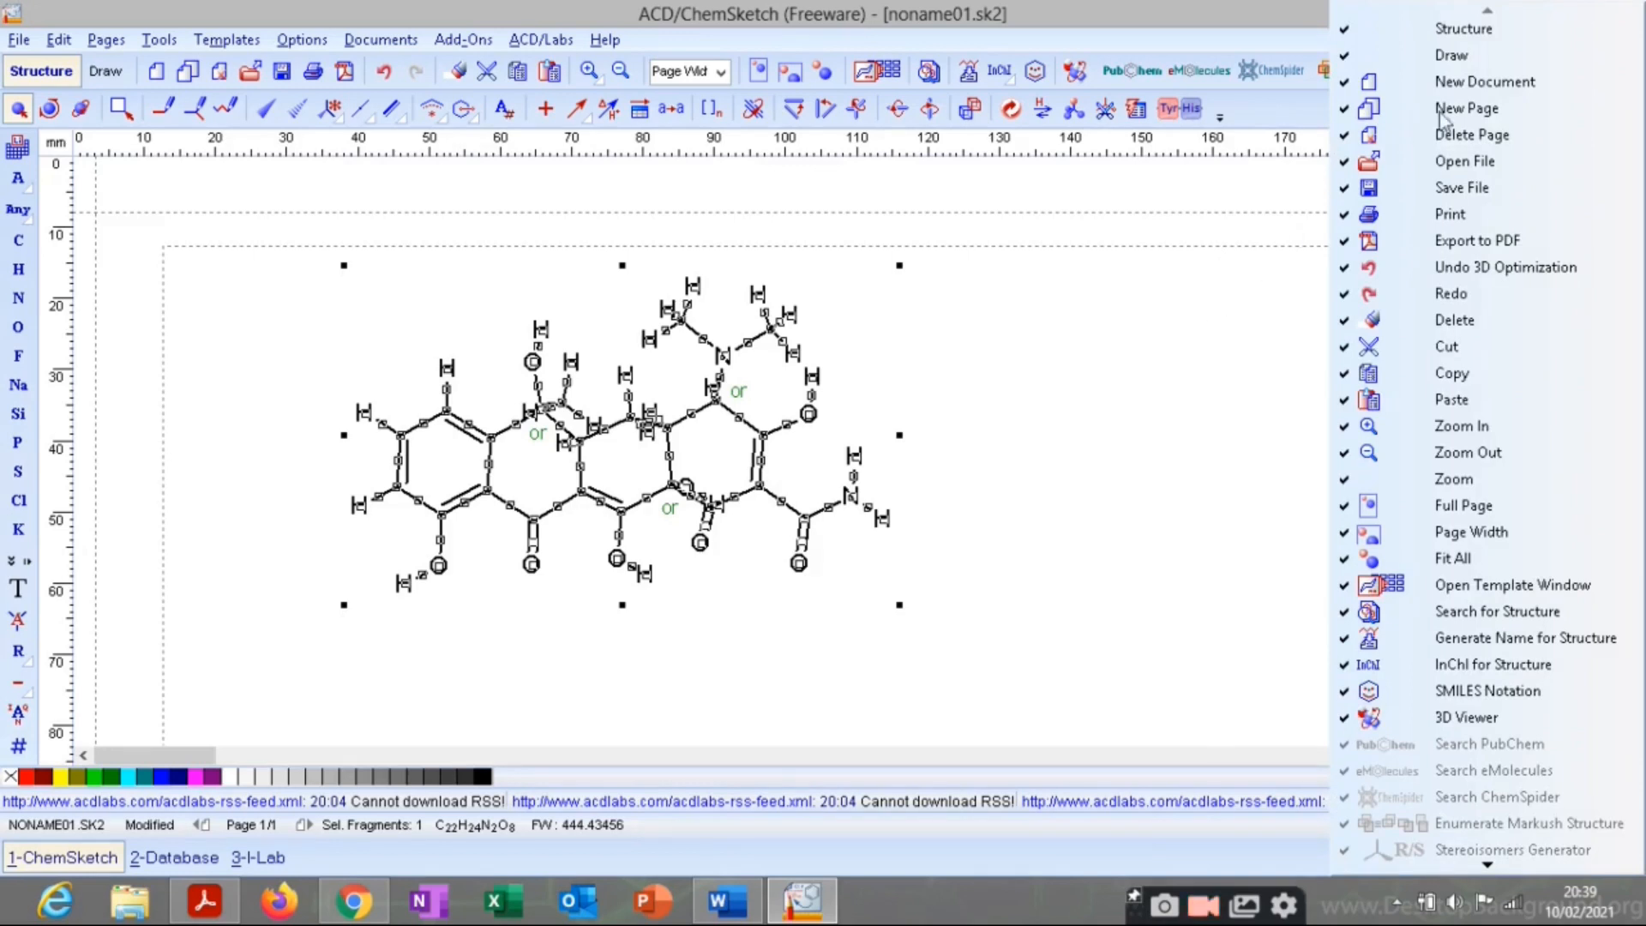
click(1216, 355)
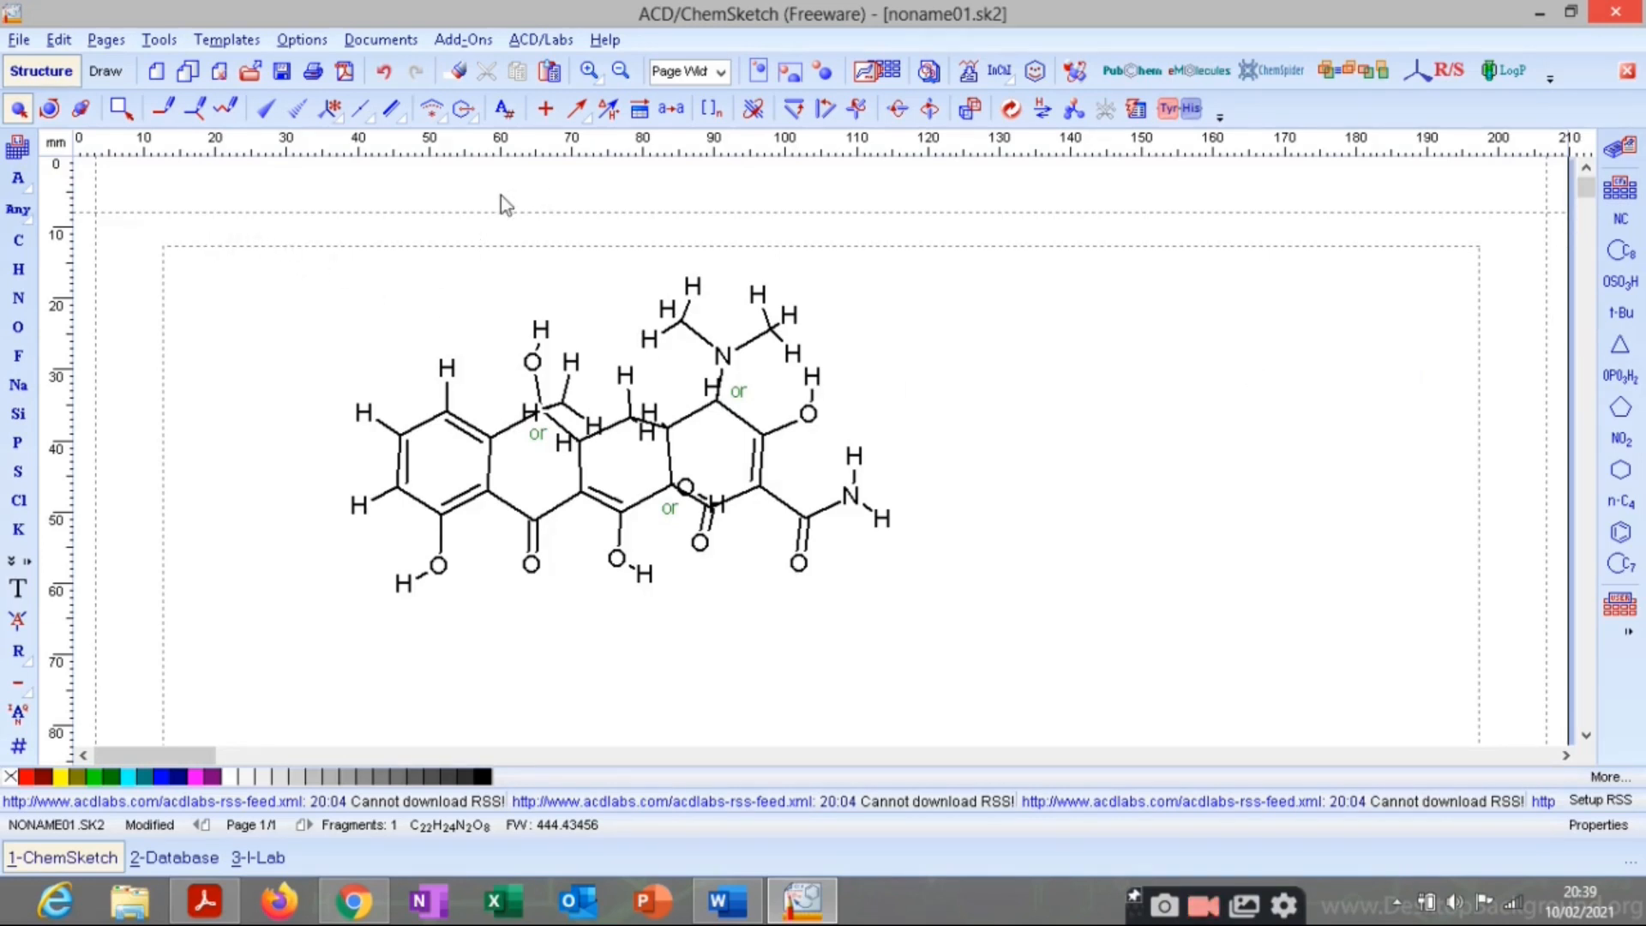
mouse_move(247, 228)
mouse_down()
mouse_move(709, 477)
mouse_move(981, 651)
mouse_move(1035, 653)
mouse_move(810, 581)
mouse_move(166, 257)
mouse_move(174, 209)
mouse_move(220, 231)
mouse_up()
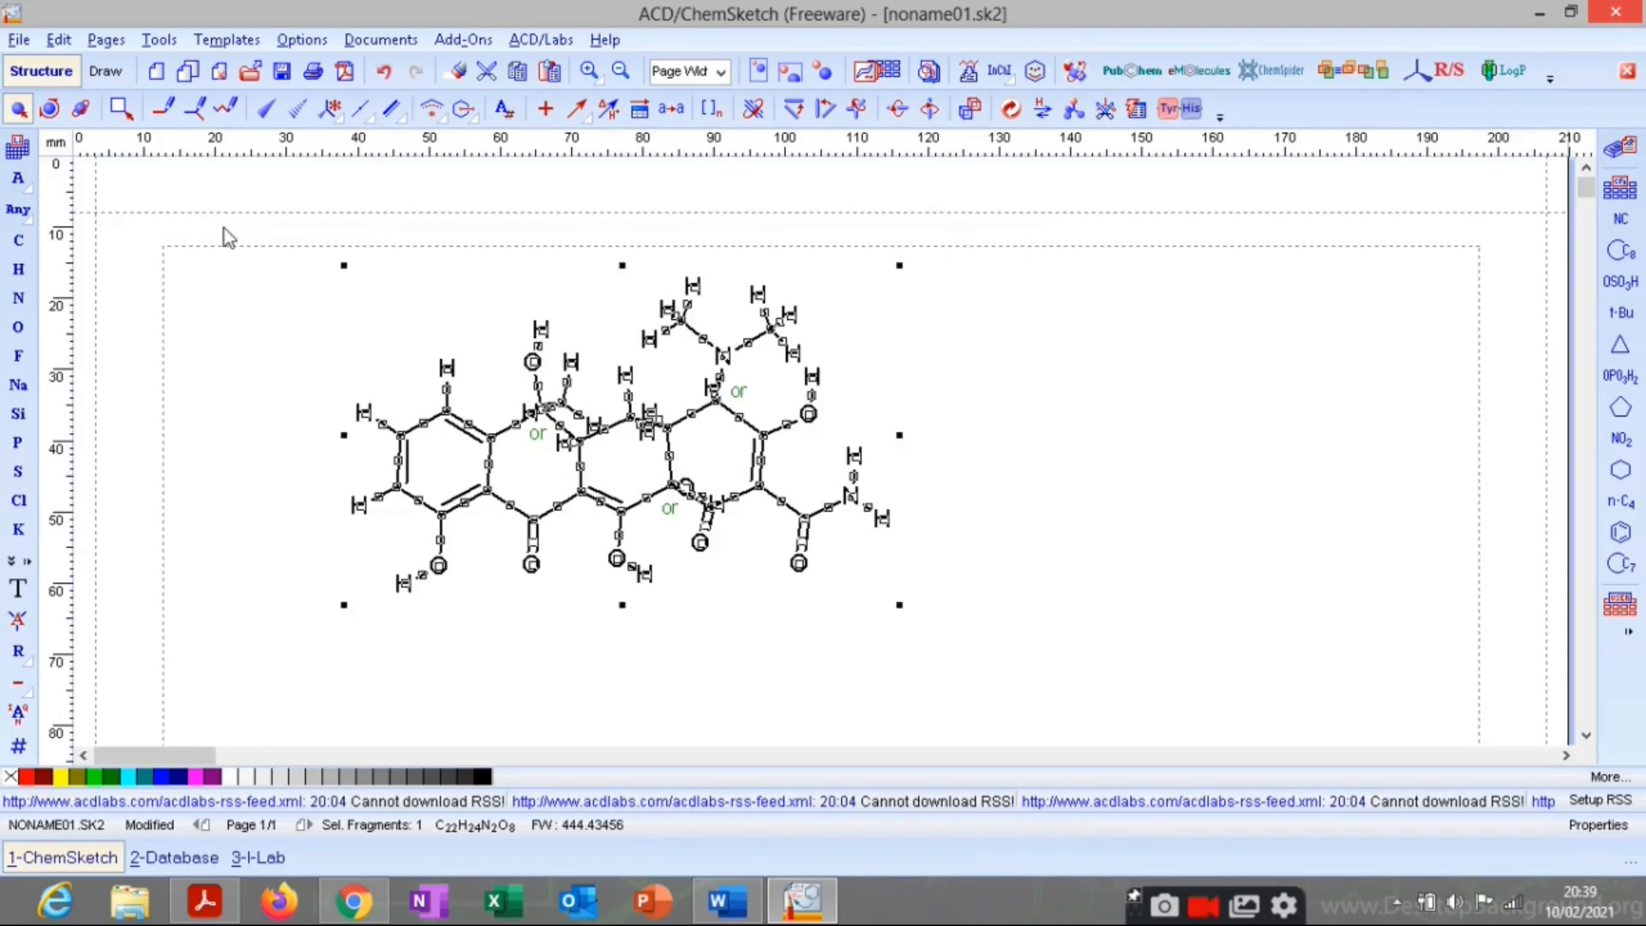
click(255, 238)
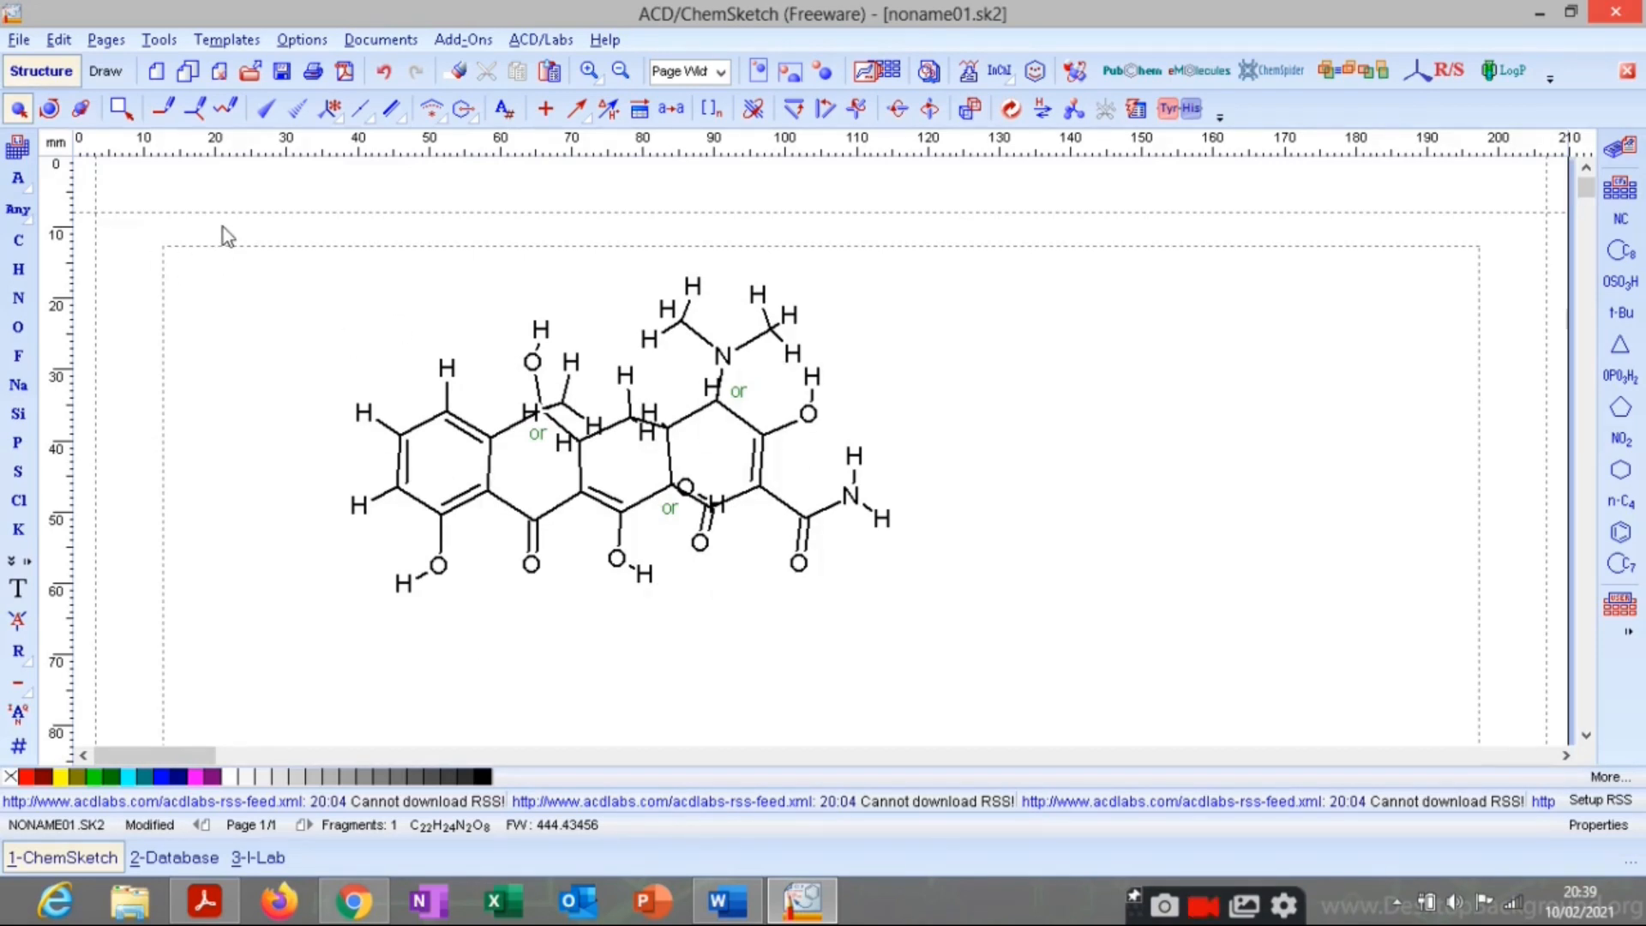
drag(223, 232, 955, 655)
click(1091, 661)
click(268, 213)
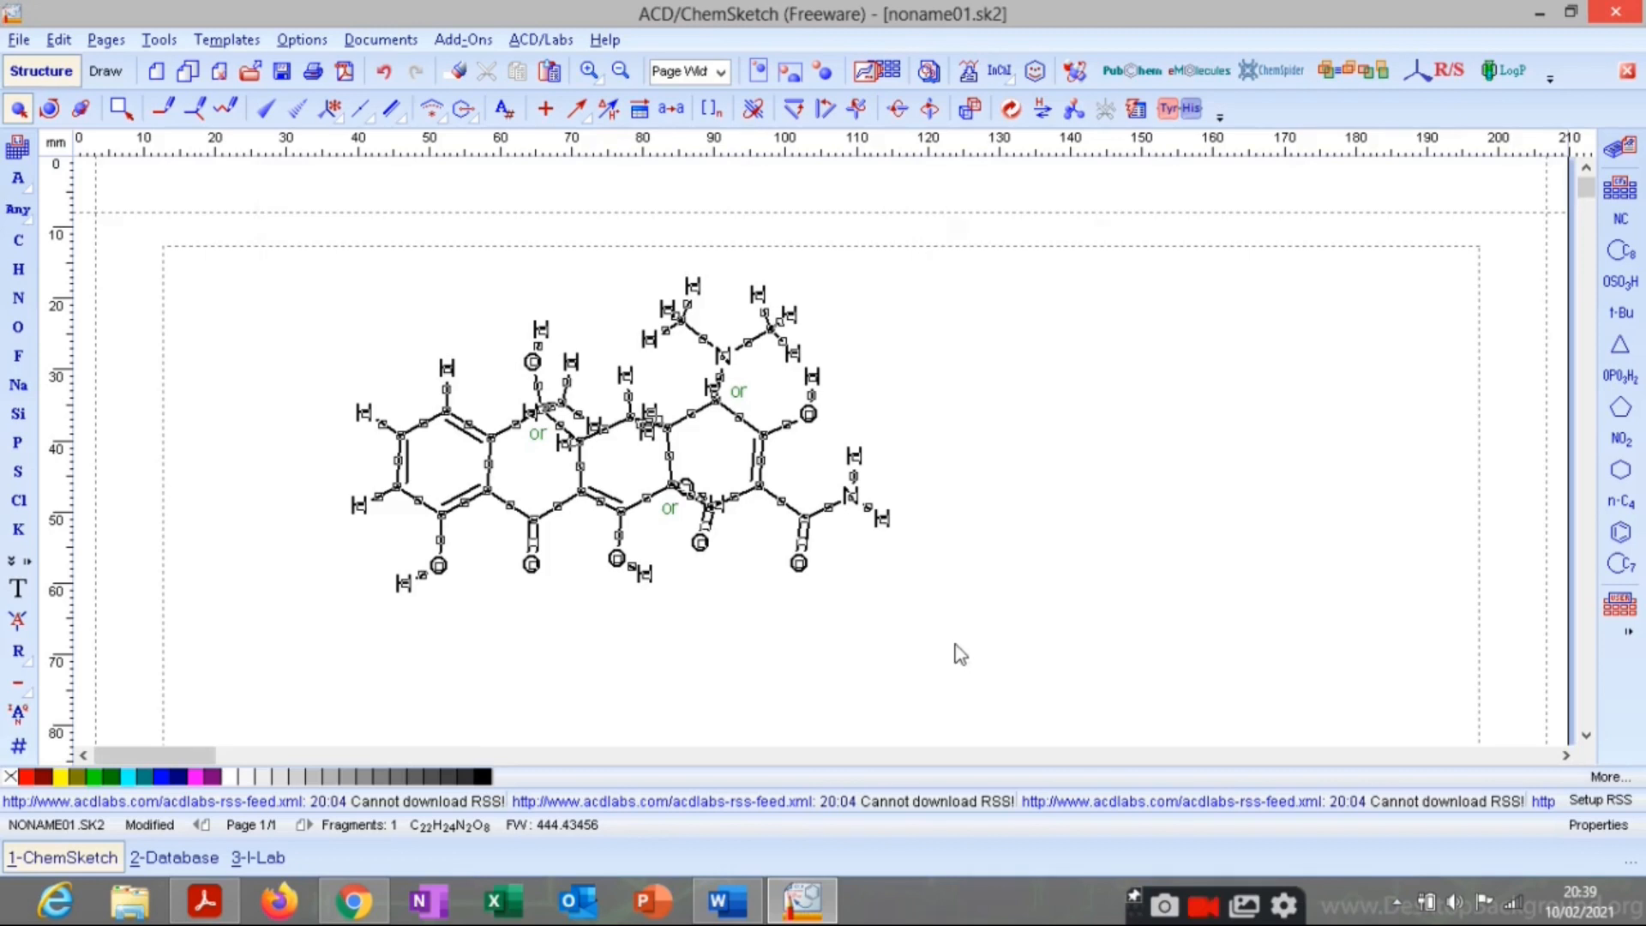